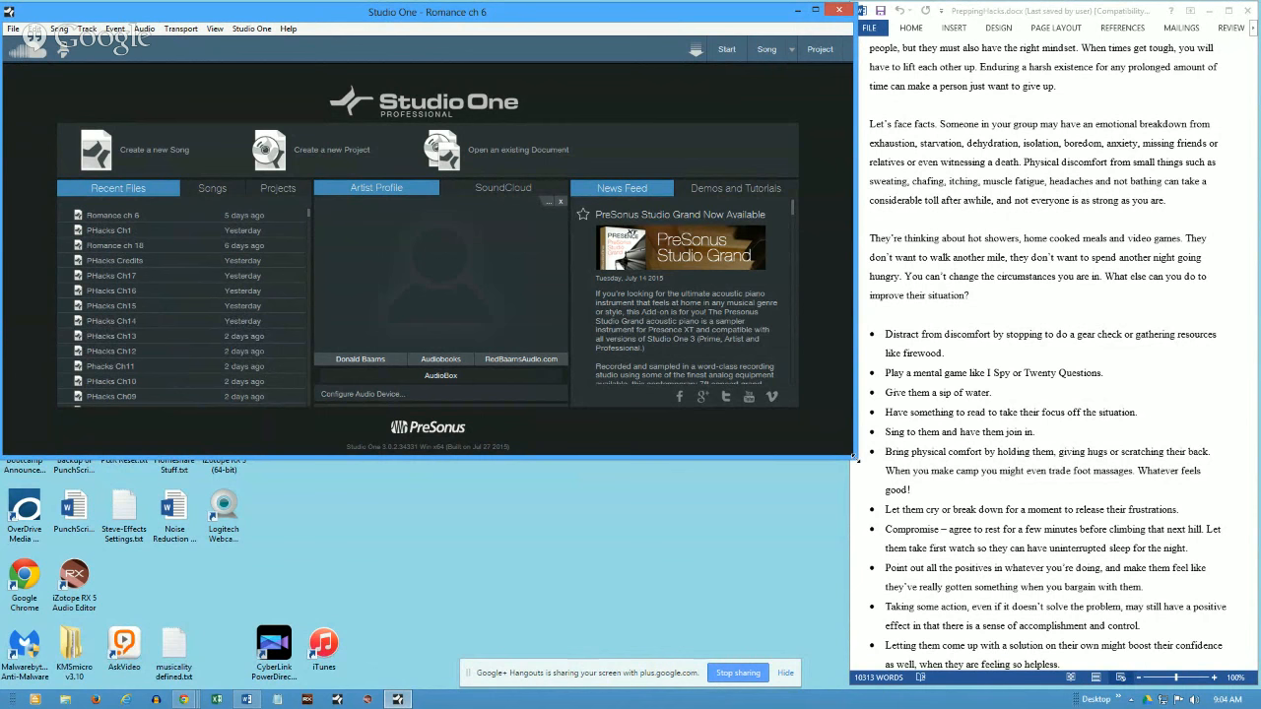
# Step: Enlarge the Studio One window to nearly full screen and shrink it back beside the Word document
pyautogui.click(1079, 292)
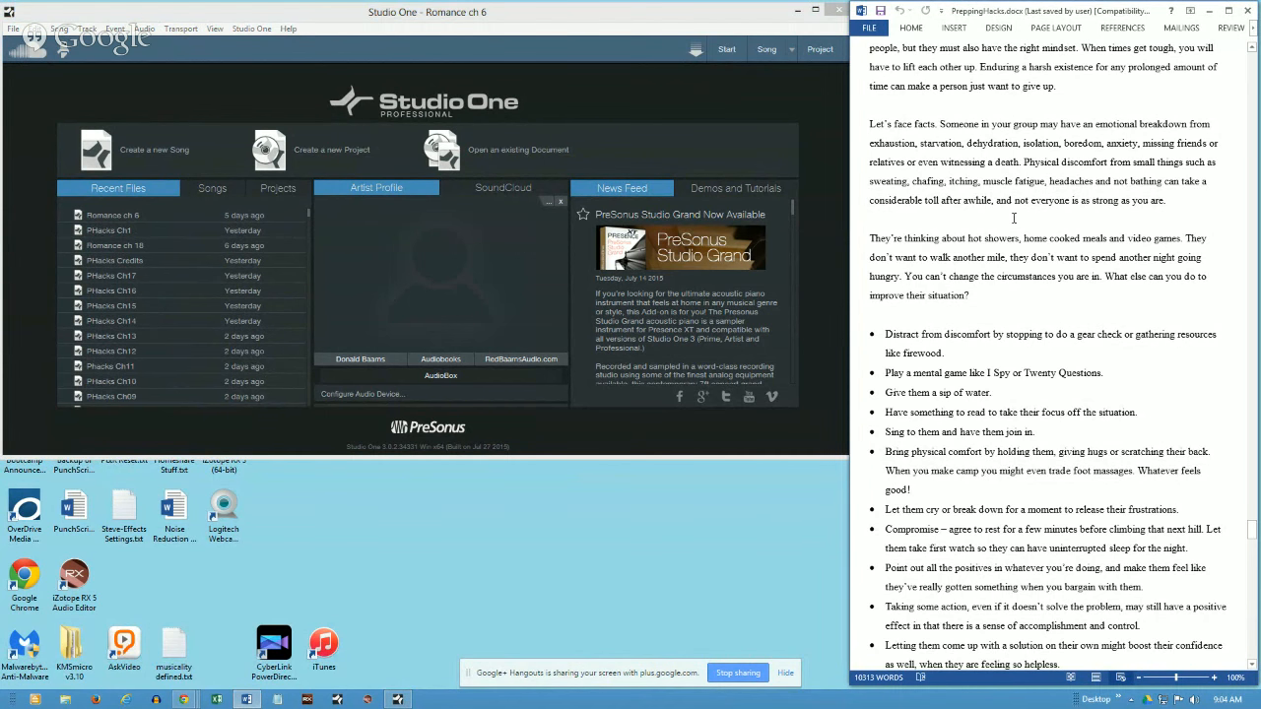
pyautogui.click(800, 451)
pyautogui.moveTo(853, 456); pyautogui.dragTo(1254, 684)
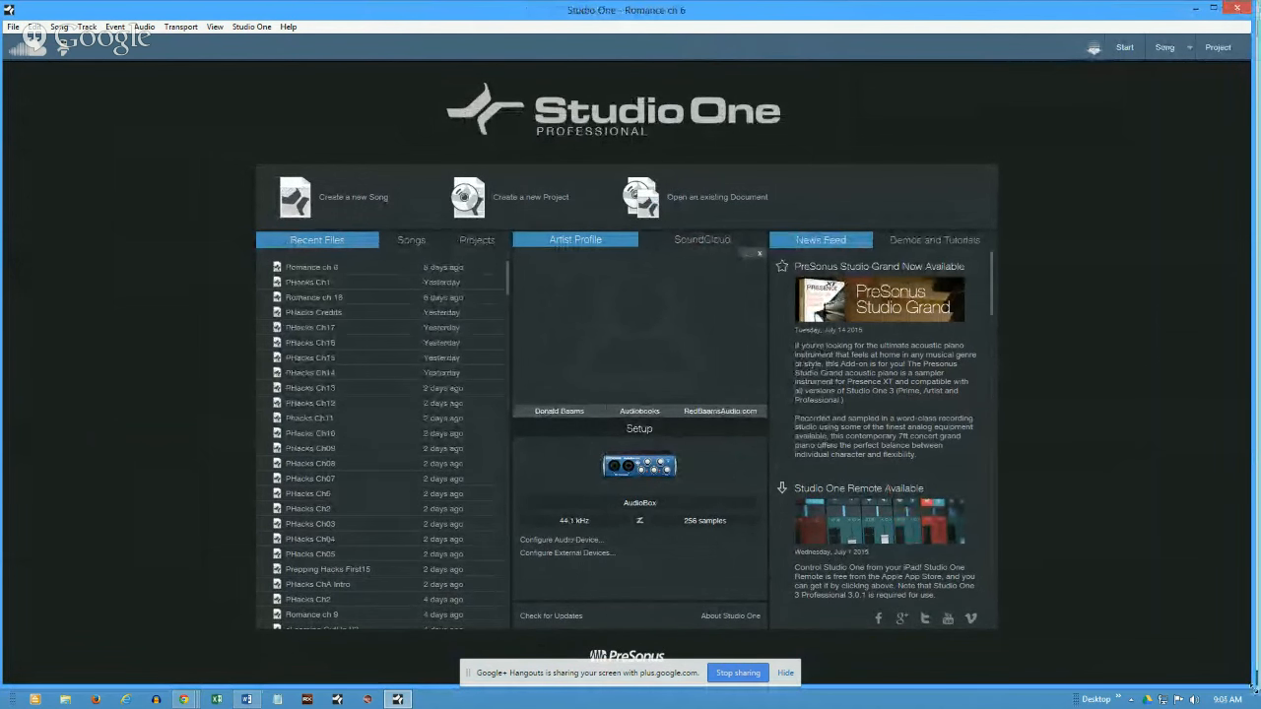
pyautogui.moveTo(1250, 687); pyautogui.dragTo(851, 481)
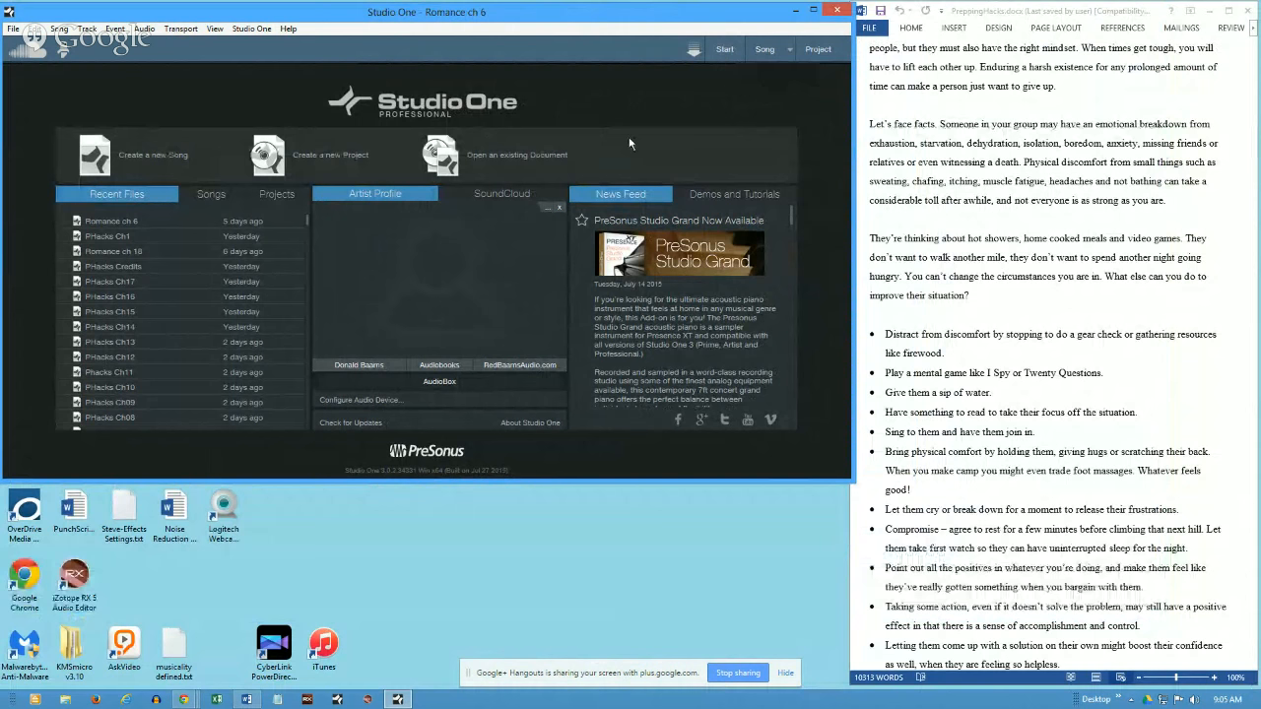
# Step: Look at the Romance ch 6 song, return to the start page and view the list of open songs
pyautogui.click(766, 51)
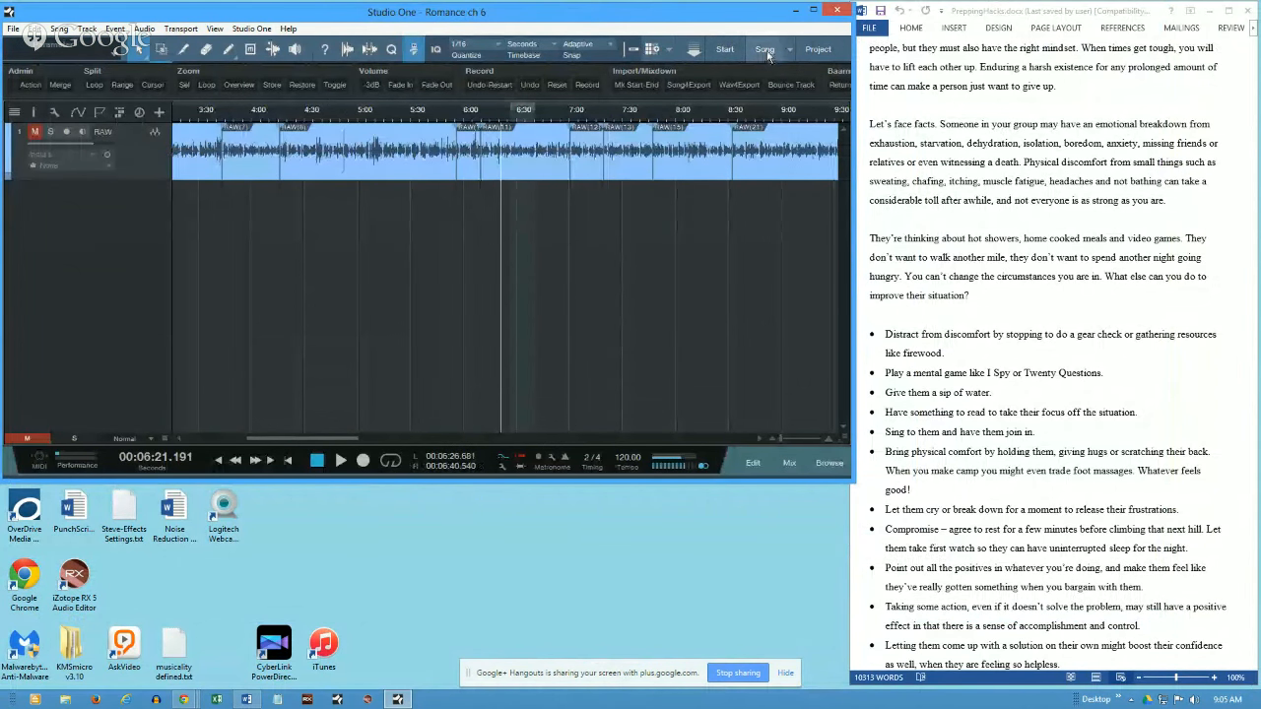
pyautogui.click(734, 50)
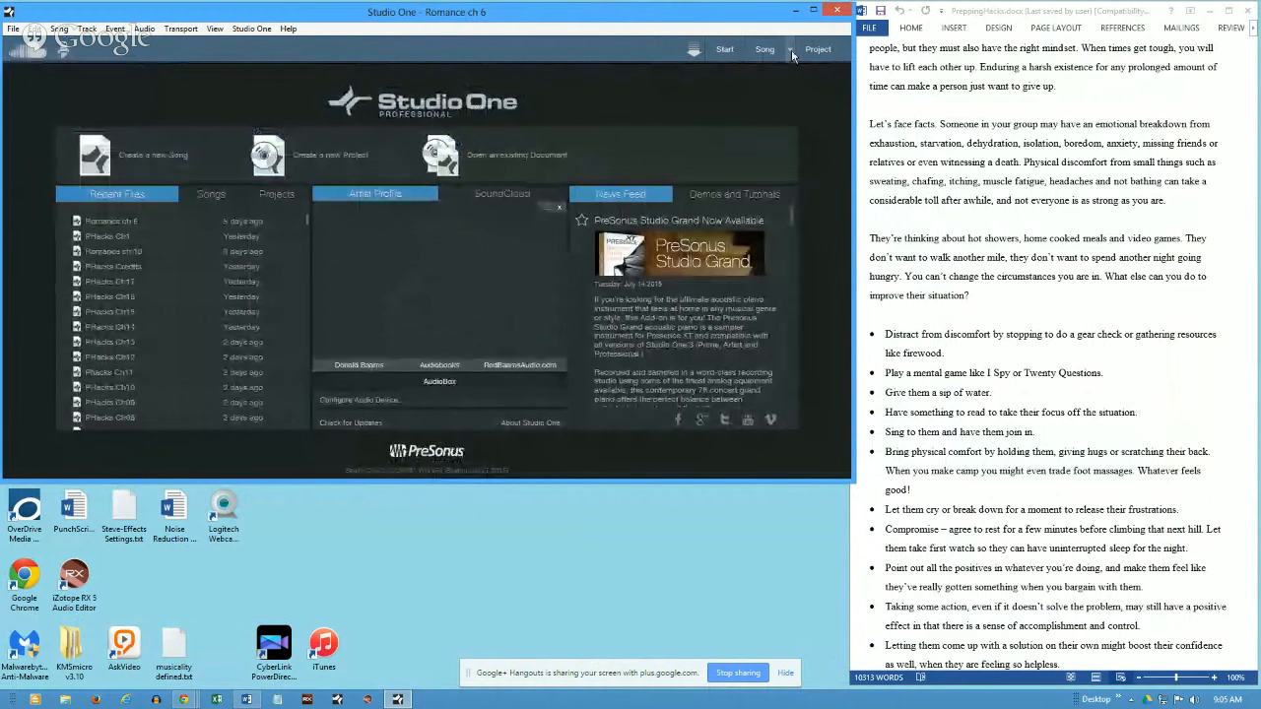
pyautogui.click(791, 51)
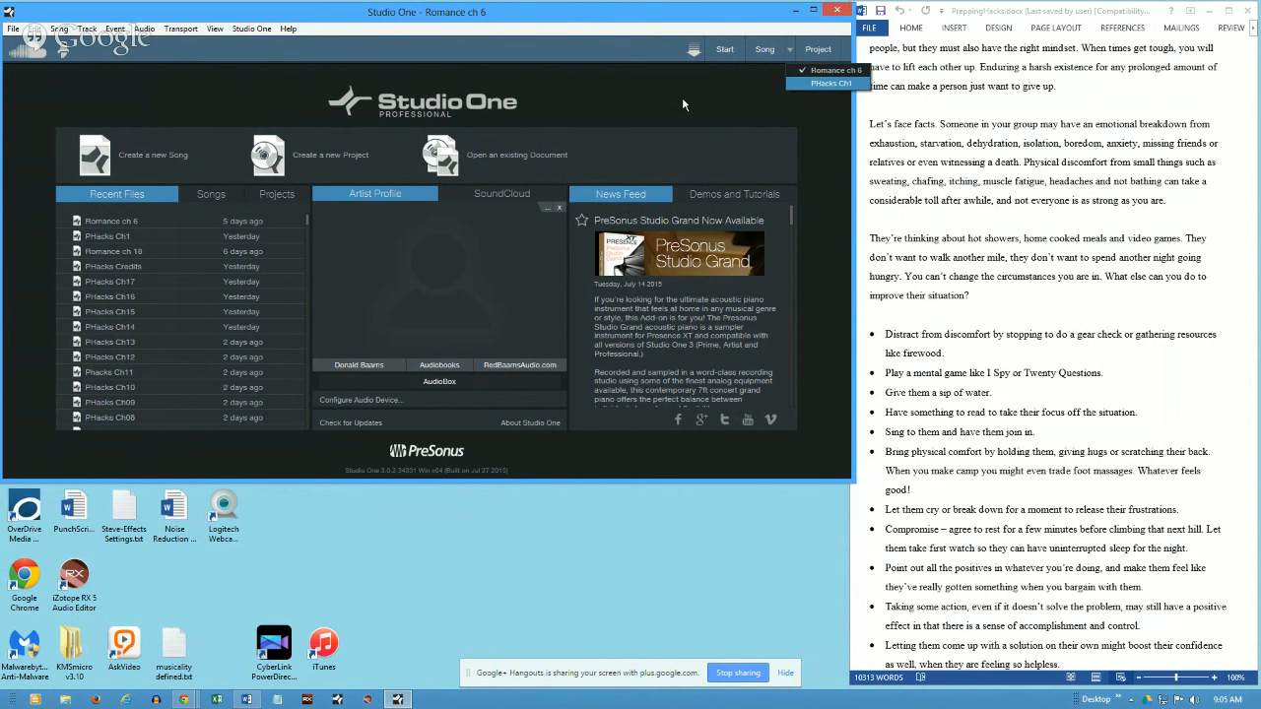
pyautogui.click(791, 49)
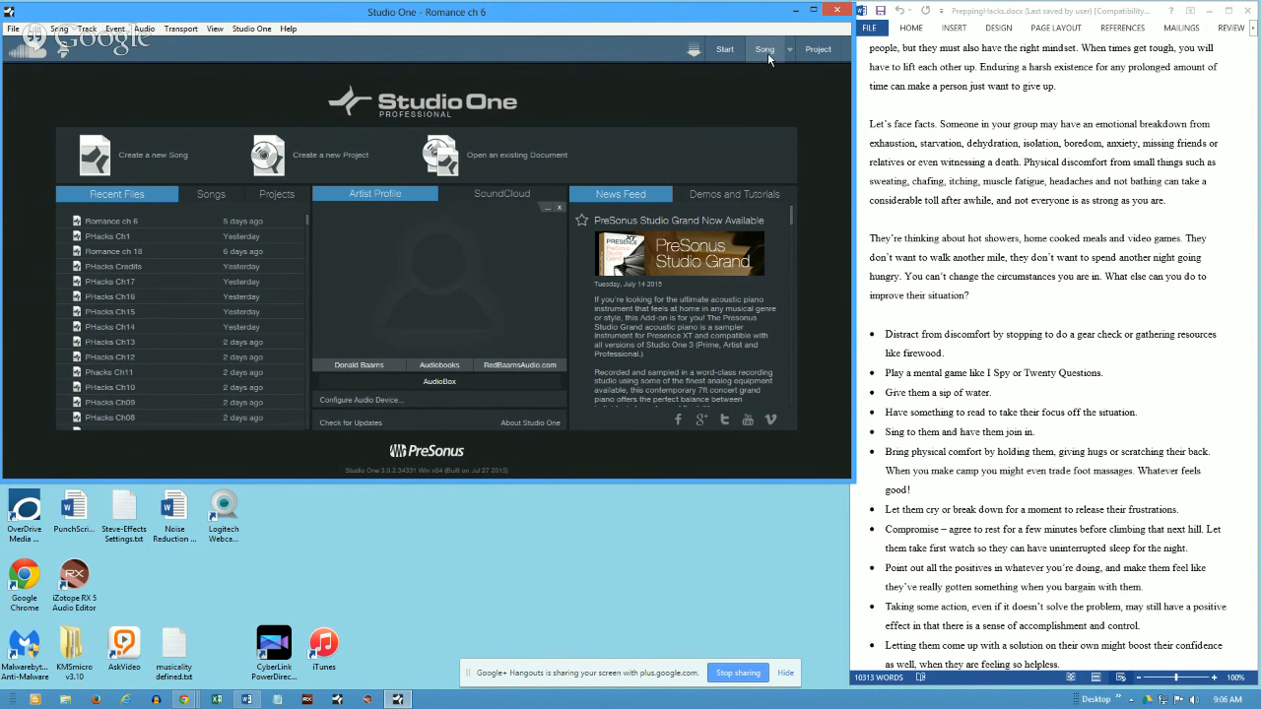
# Step: Show the recent song Romance ch 6 in File Explorer and move that window over the Studio One window
pyautogui.rightClick(102, 226)
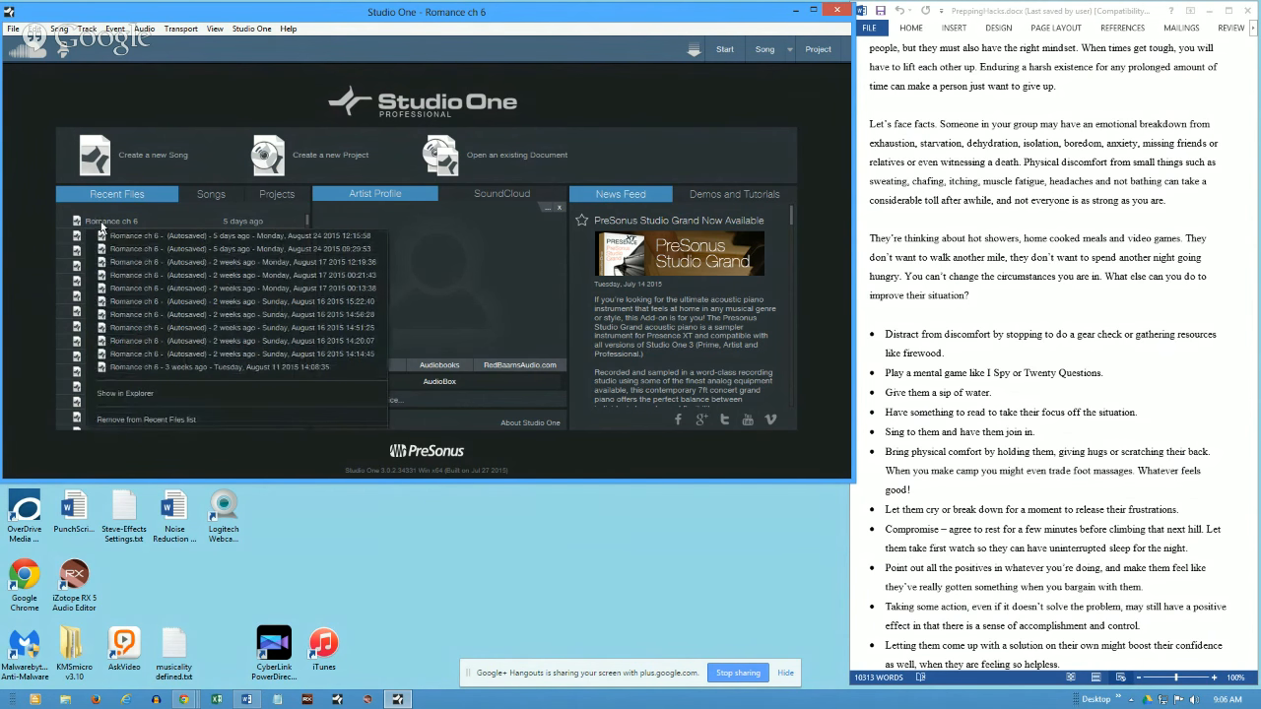
pyautogui.click(159, 394)
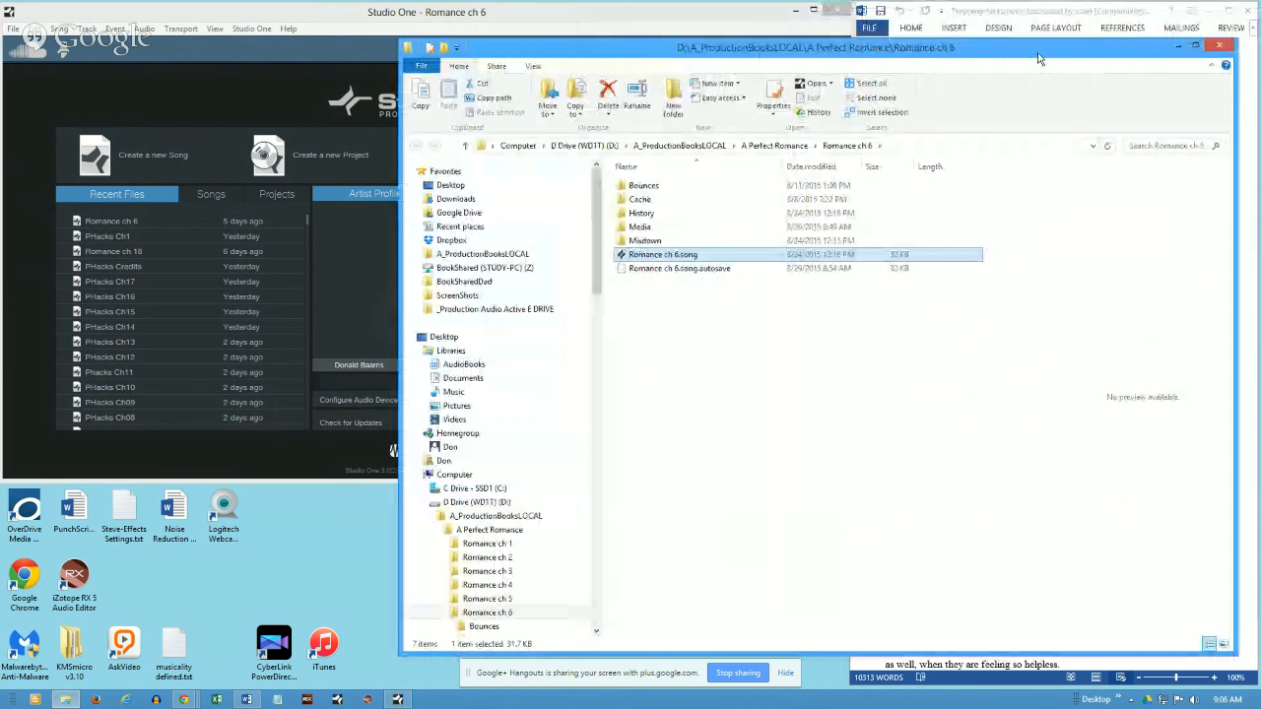
pyautogui.moveTo(1041, 60); pyautogui.dragTo(757, 50)
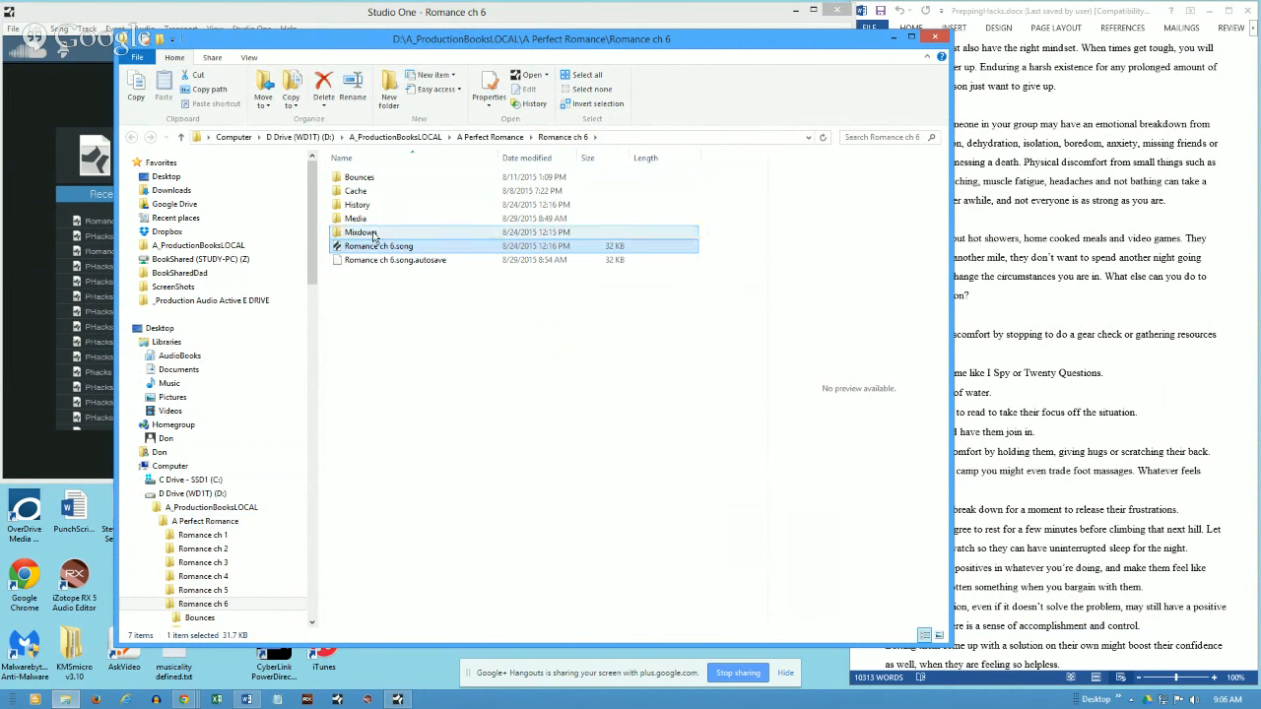
# Step: Examine the WAV recordings in the Media folder of Romance ch 6 and close File Explorer
pyautogui.click(366, 180)
pyautogui.click(357, 221)
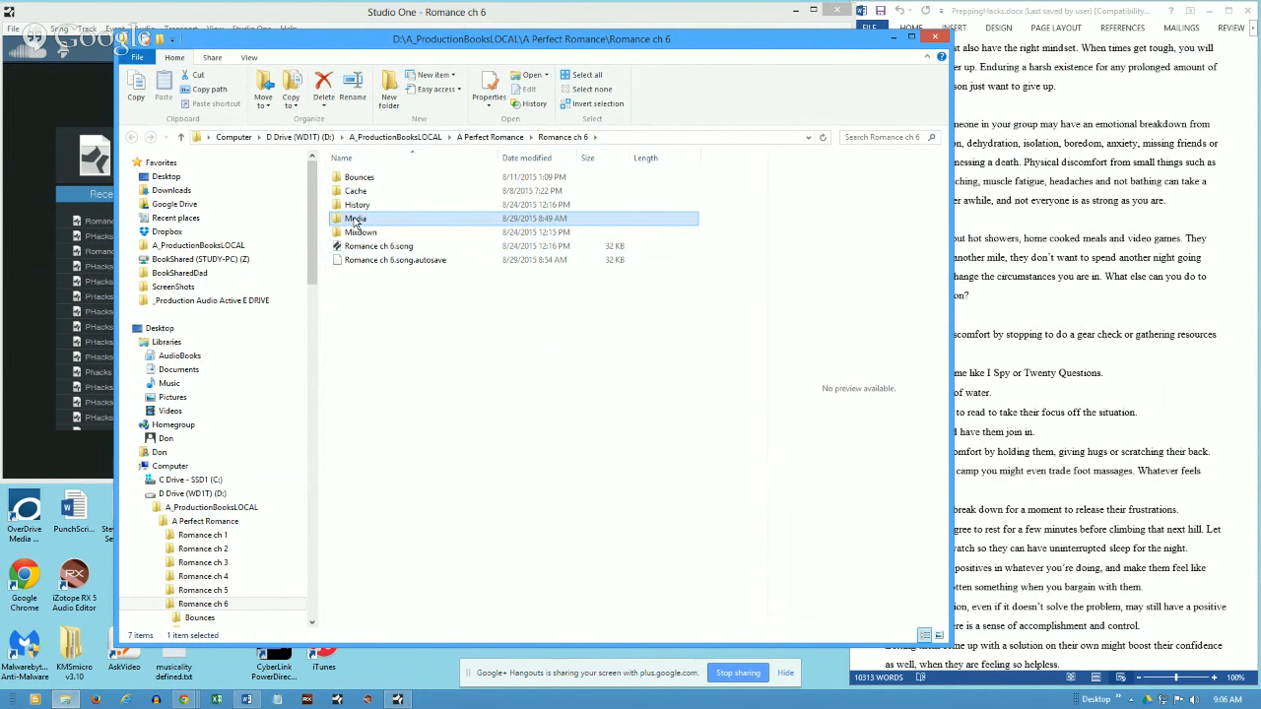
pyautogui.doubleClick(357, 220)
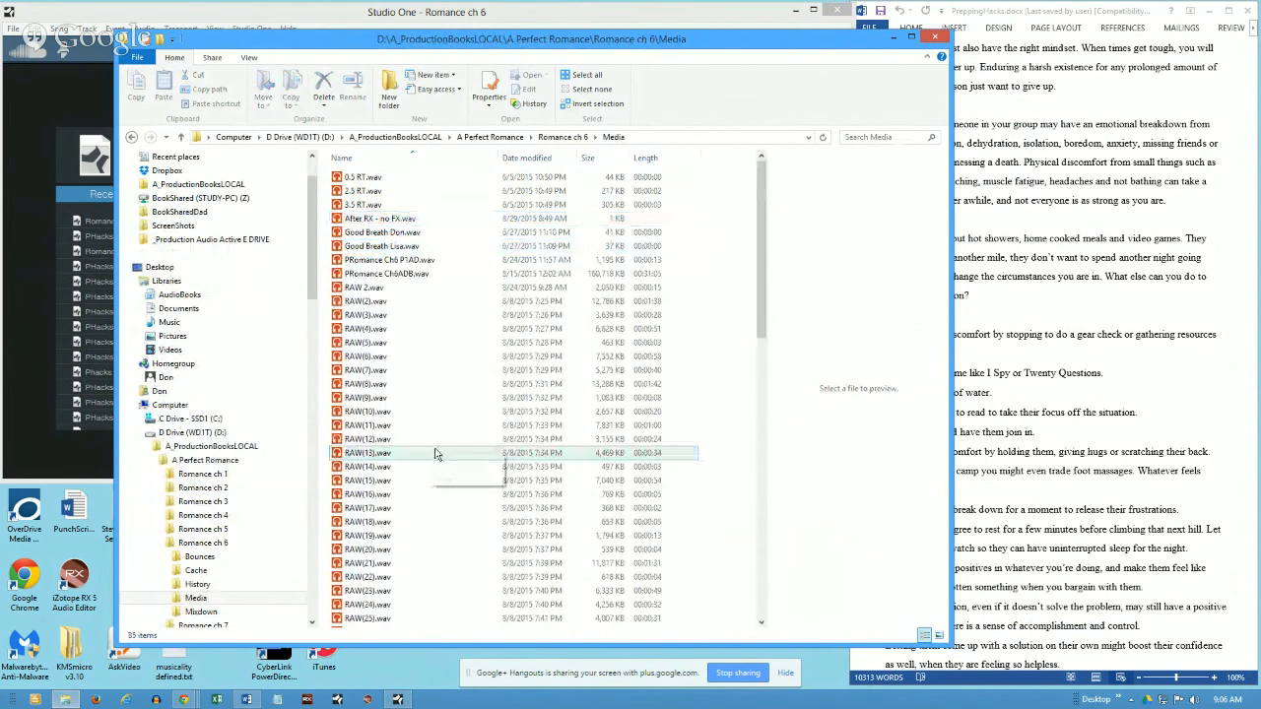
pyautogui.moveTo(760, 325); pyautogui.dragTo(764, 623)
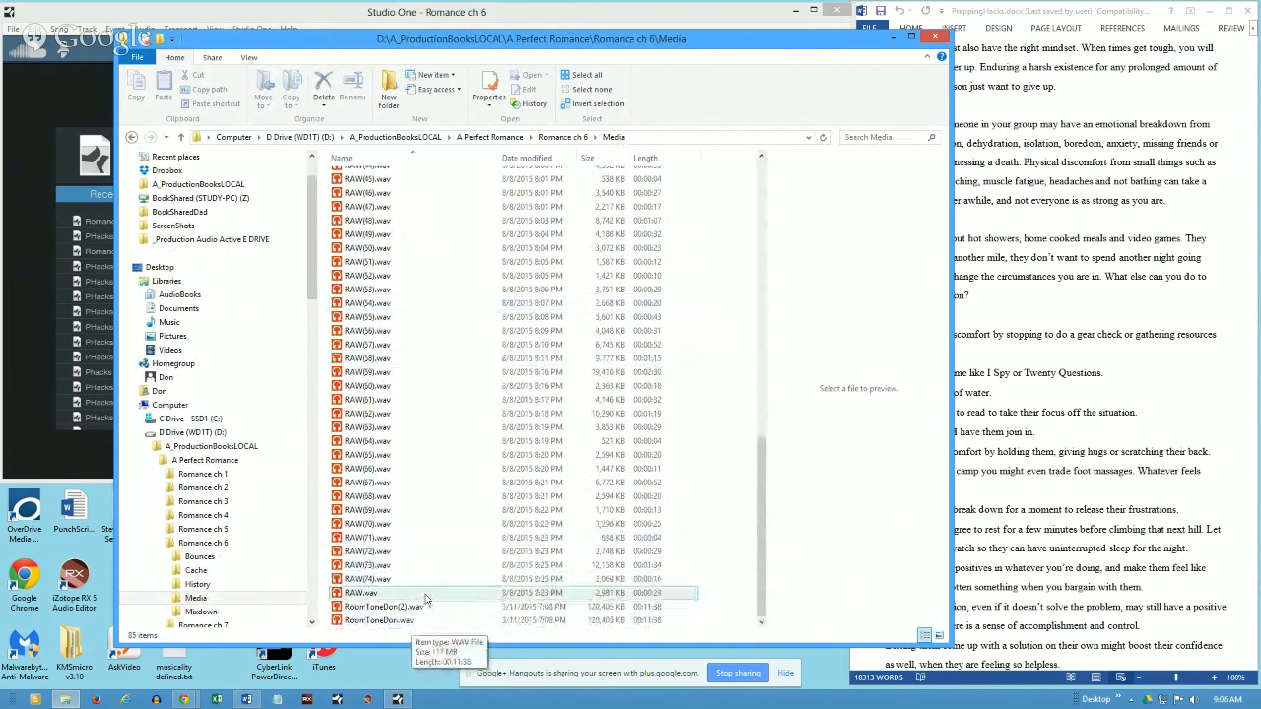
pyautogui.click(761, 169)
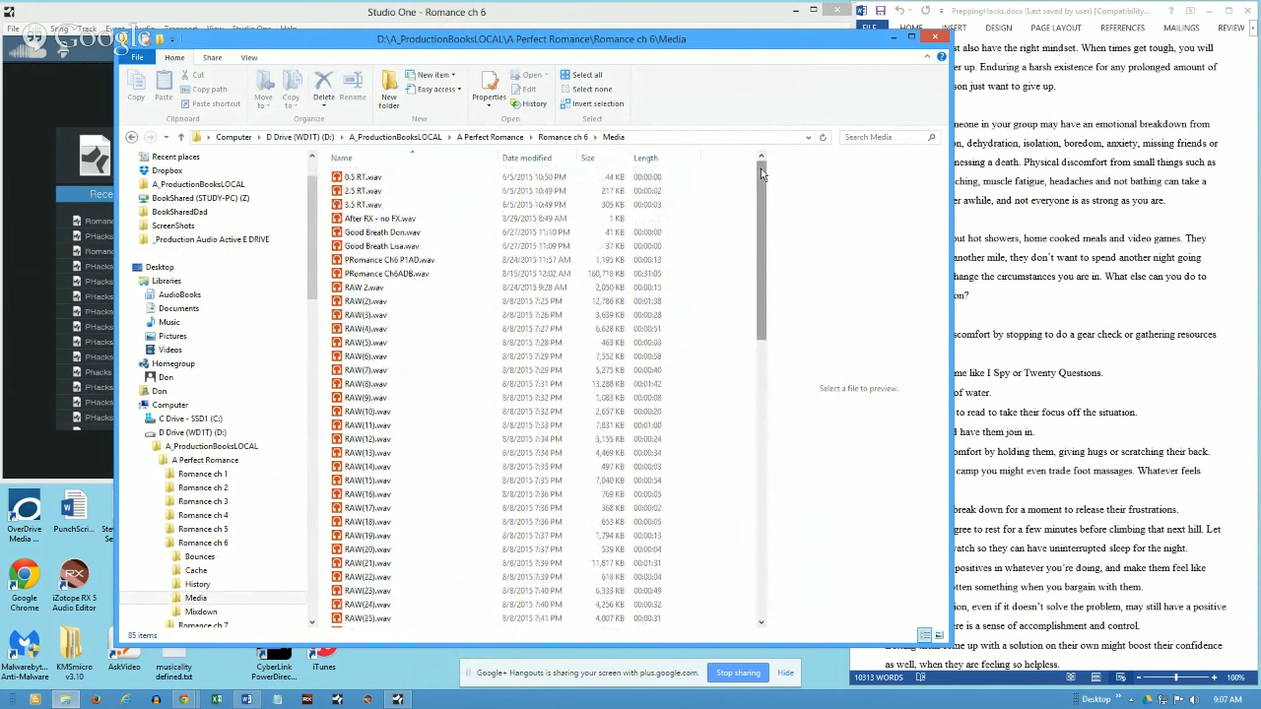
pyautogui.click(936, 38)
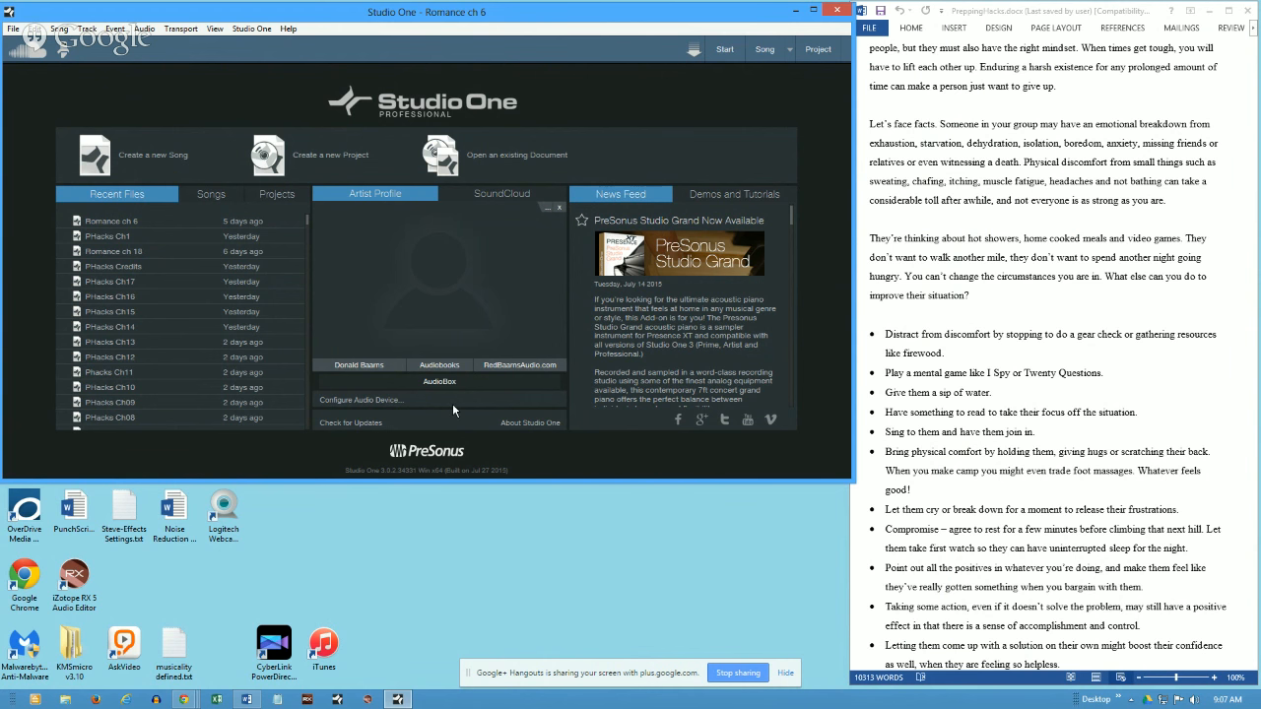
# Step: Examine the available audio devices in the audio setup options and leave the options without changes
pyautogui.click(360, 401)
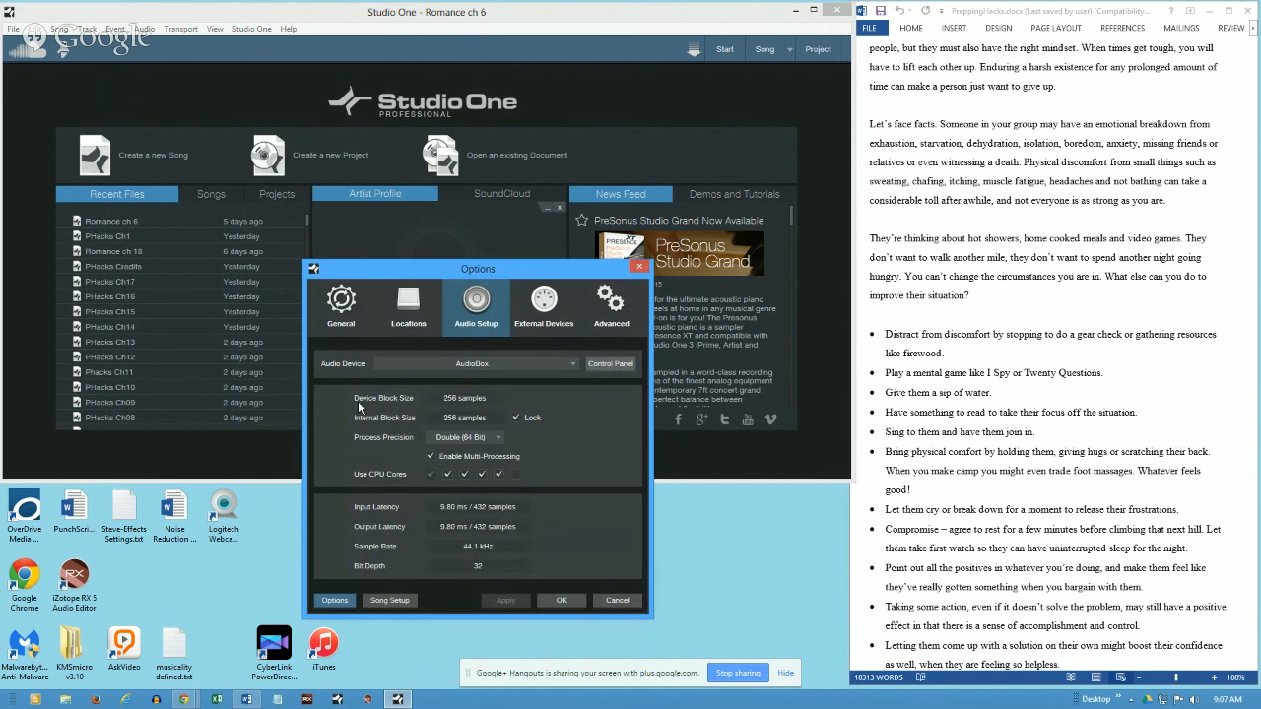
pyautogui.click(573, 364)
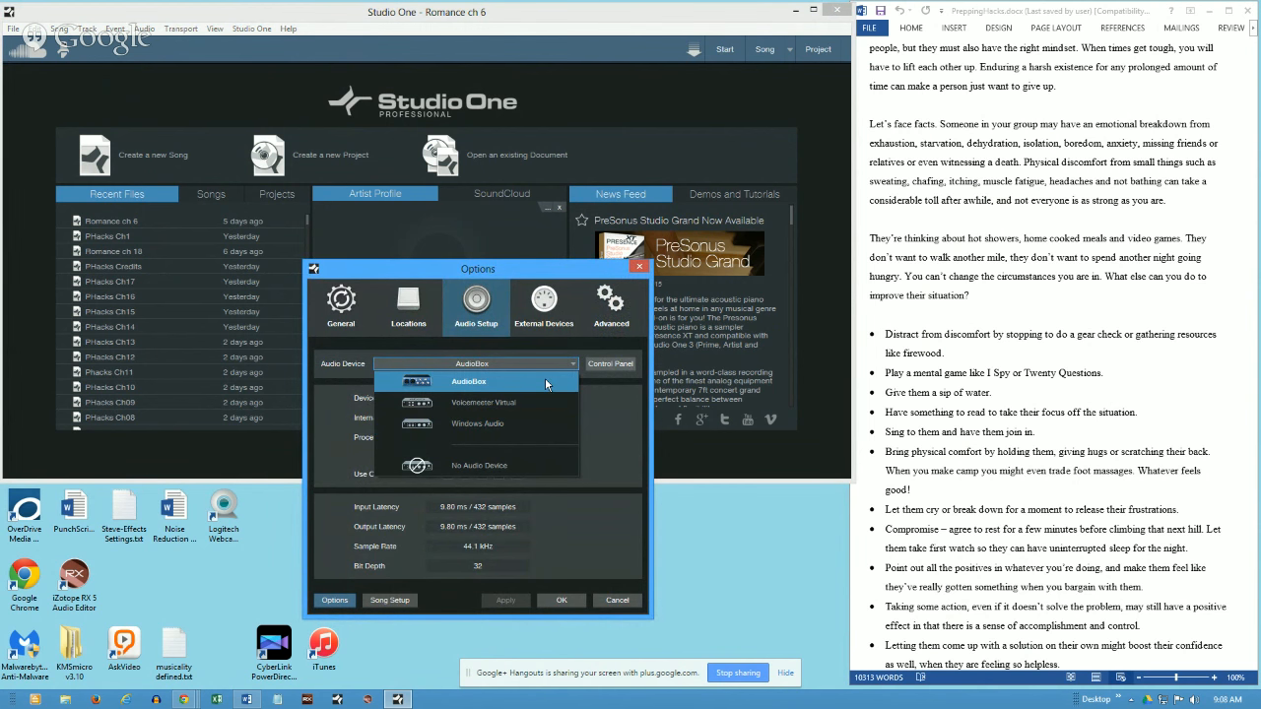
pyautogui.click(598, 410)
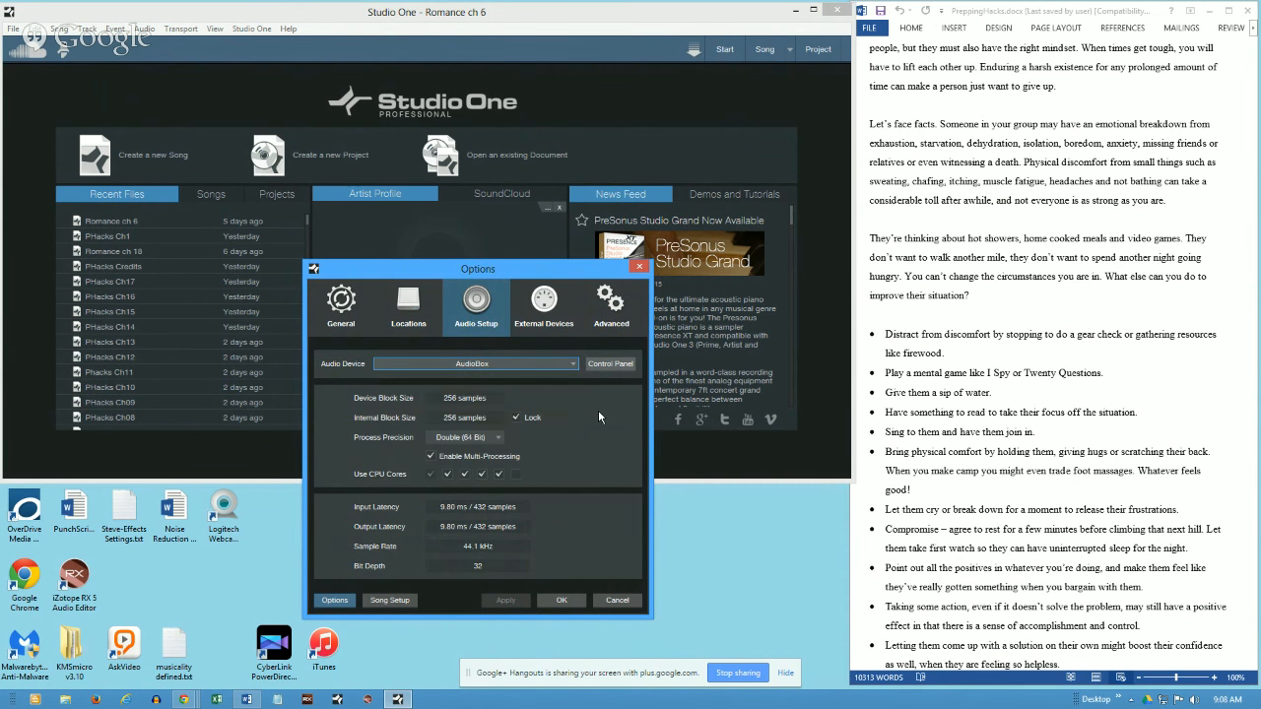
pyautogui.click(574, 365)
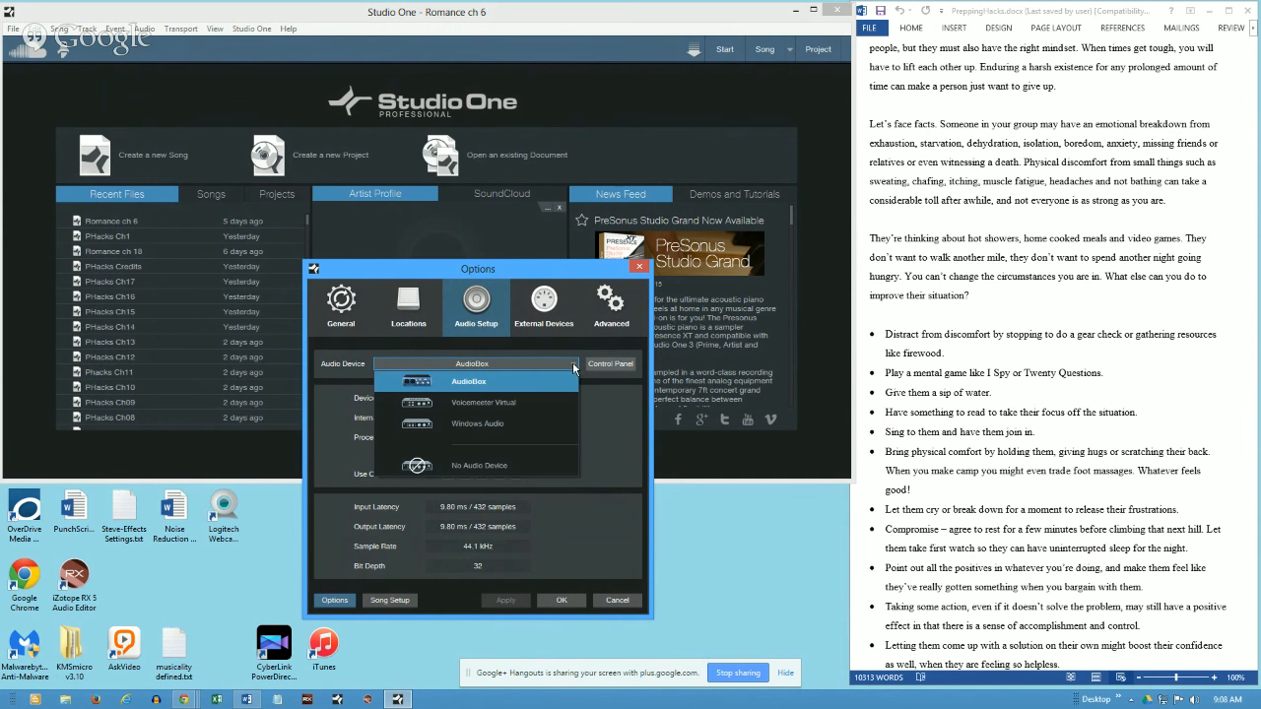
pyautogui.click(574, 367)
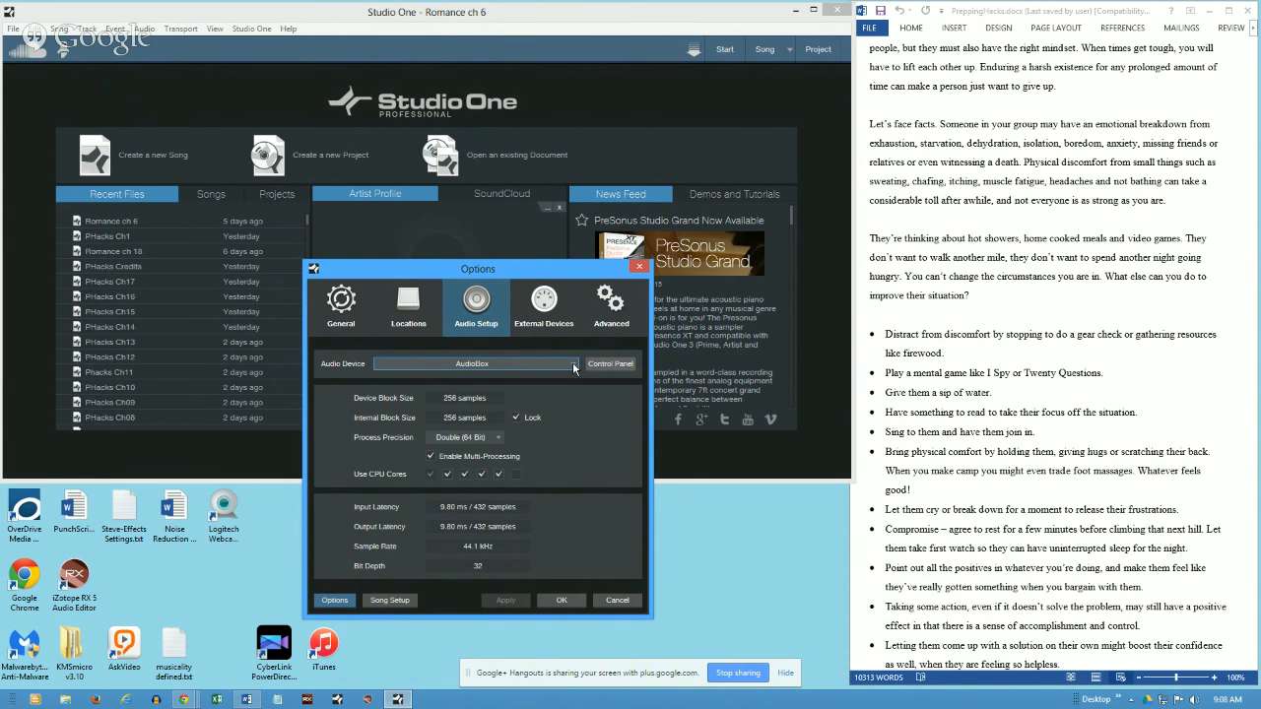
pyautogui.click(574, 366)
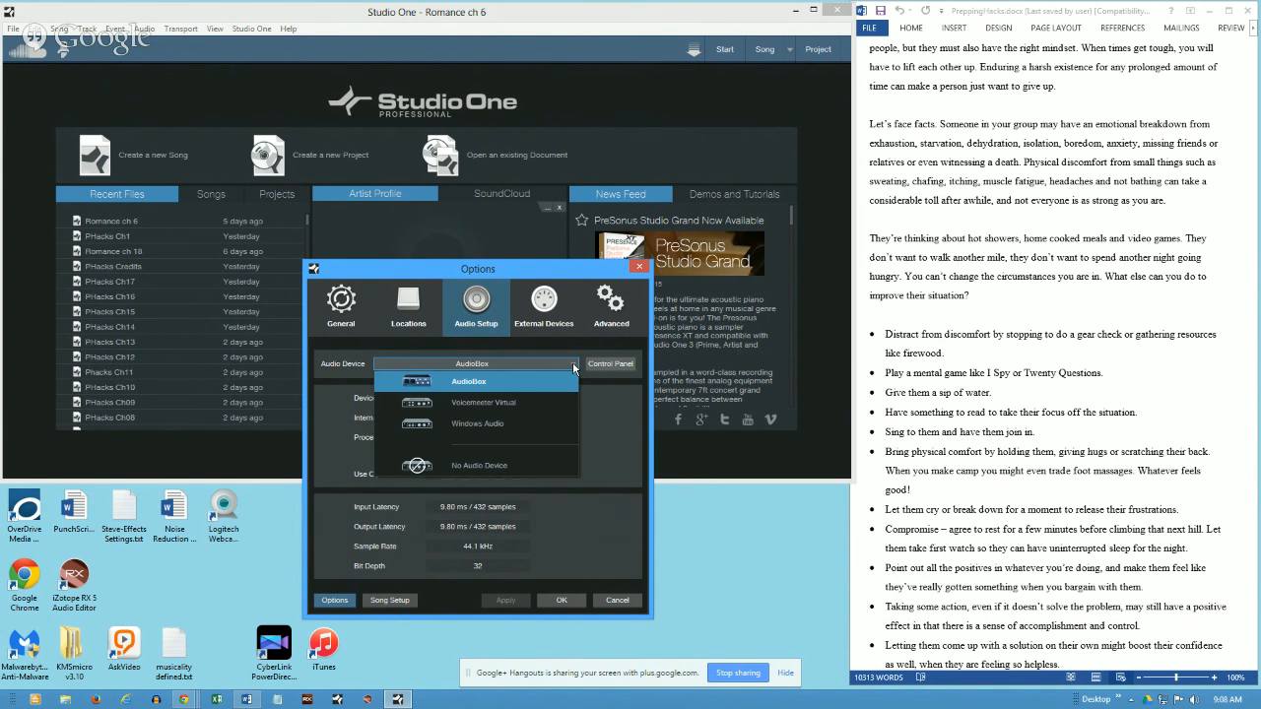
pyautogui.click(573, 368)
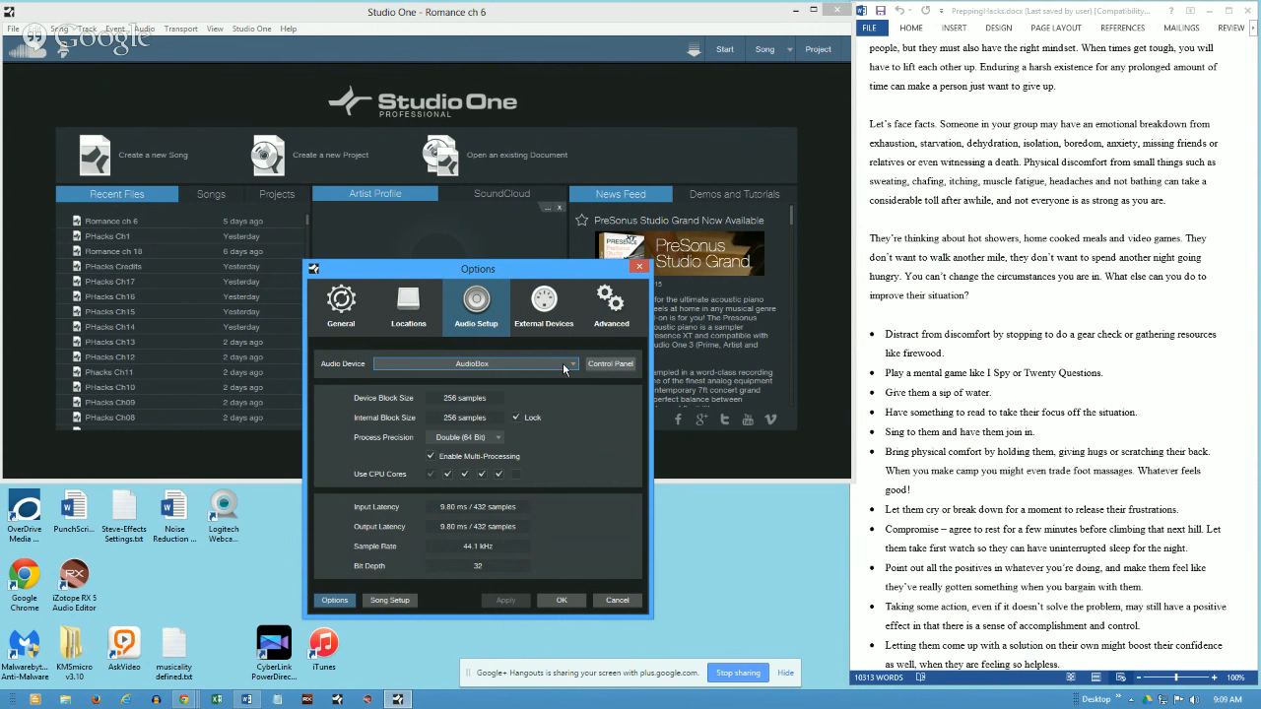
pyautogui.click(566, 364)
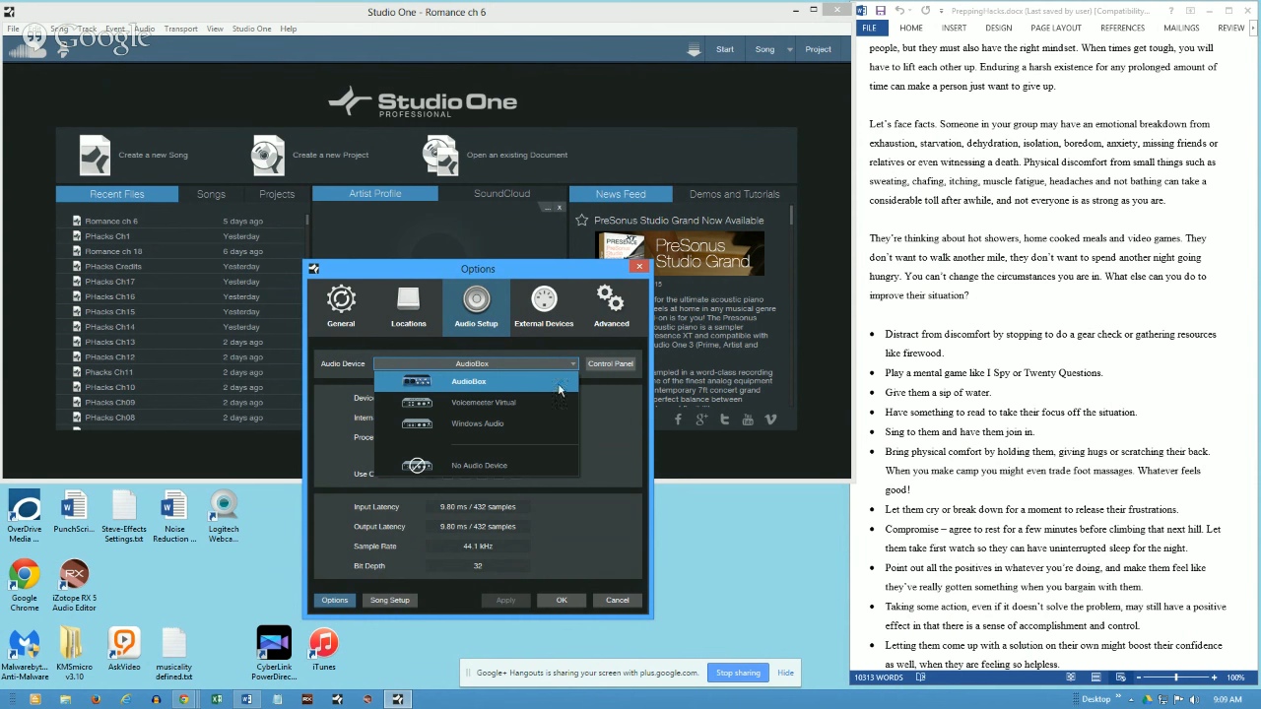
pyautogui.click(569, 371)
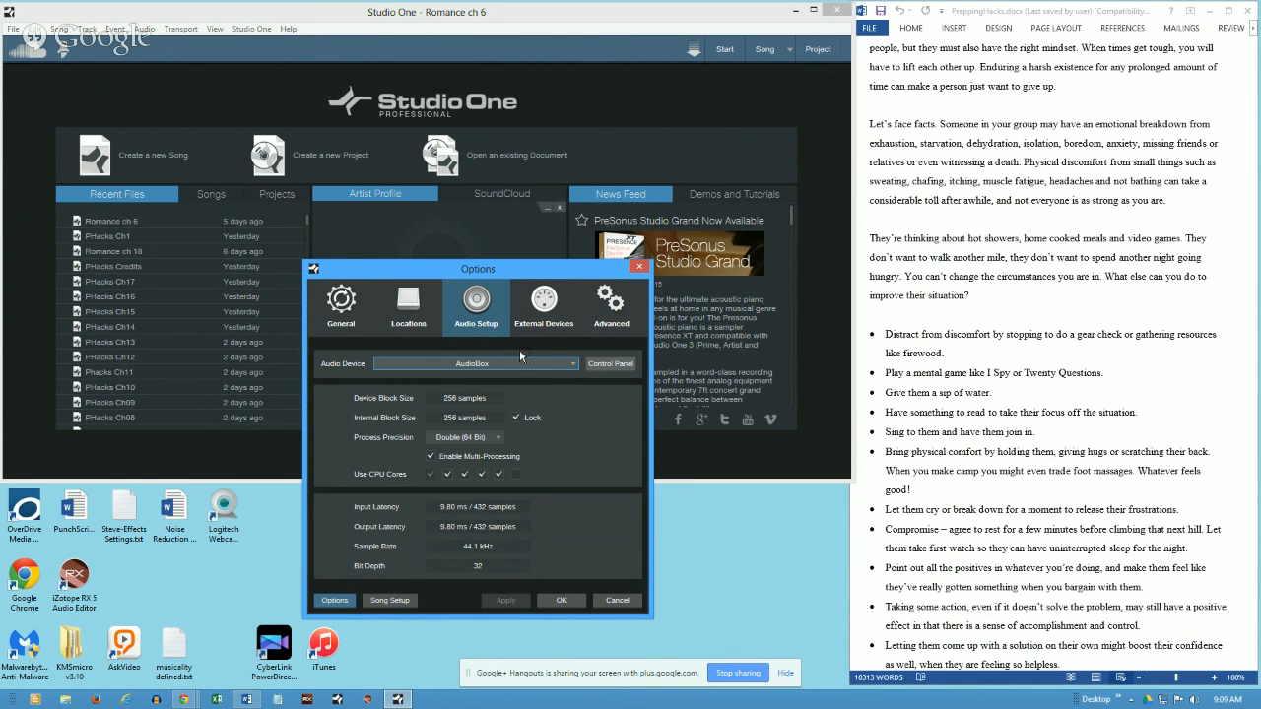
pyautogui.click(616, 600)
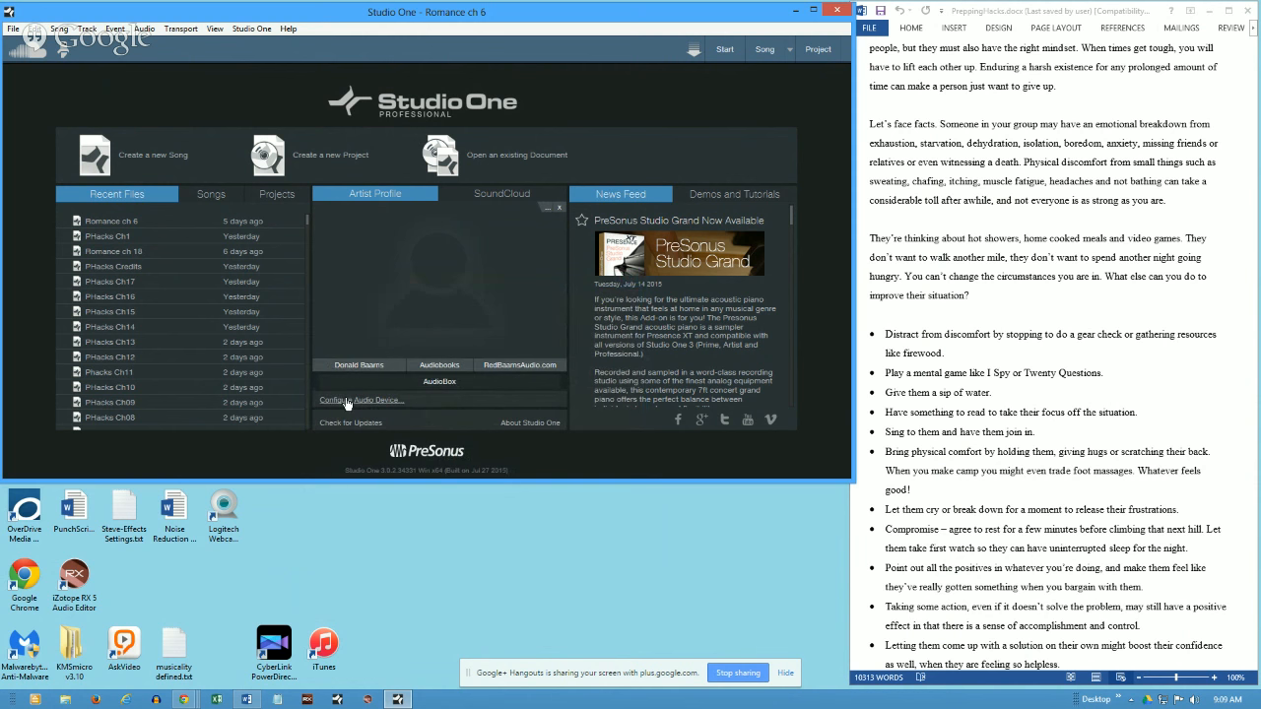
# Step: Review the audiobook song templates, create a new song from the Empty Song template and show the browser's home view
pyautogui.click(151, 158)
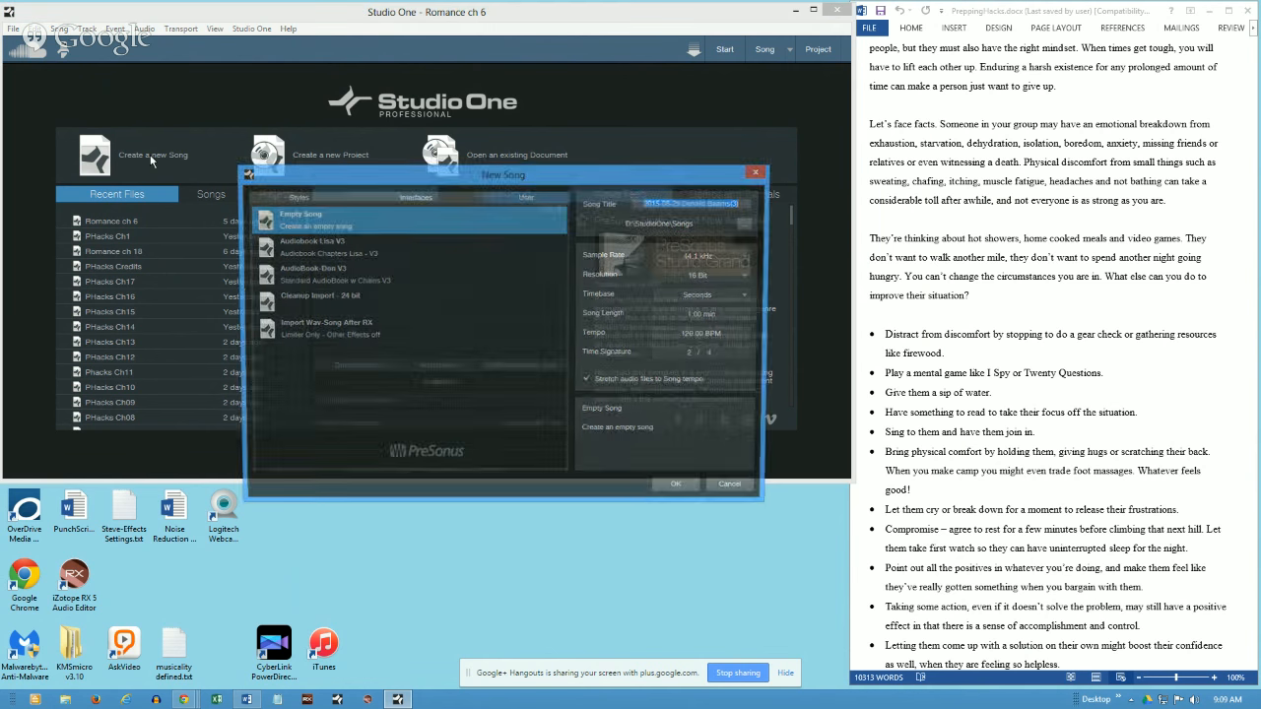
pyautogui.click(396, 246)
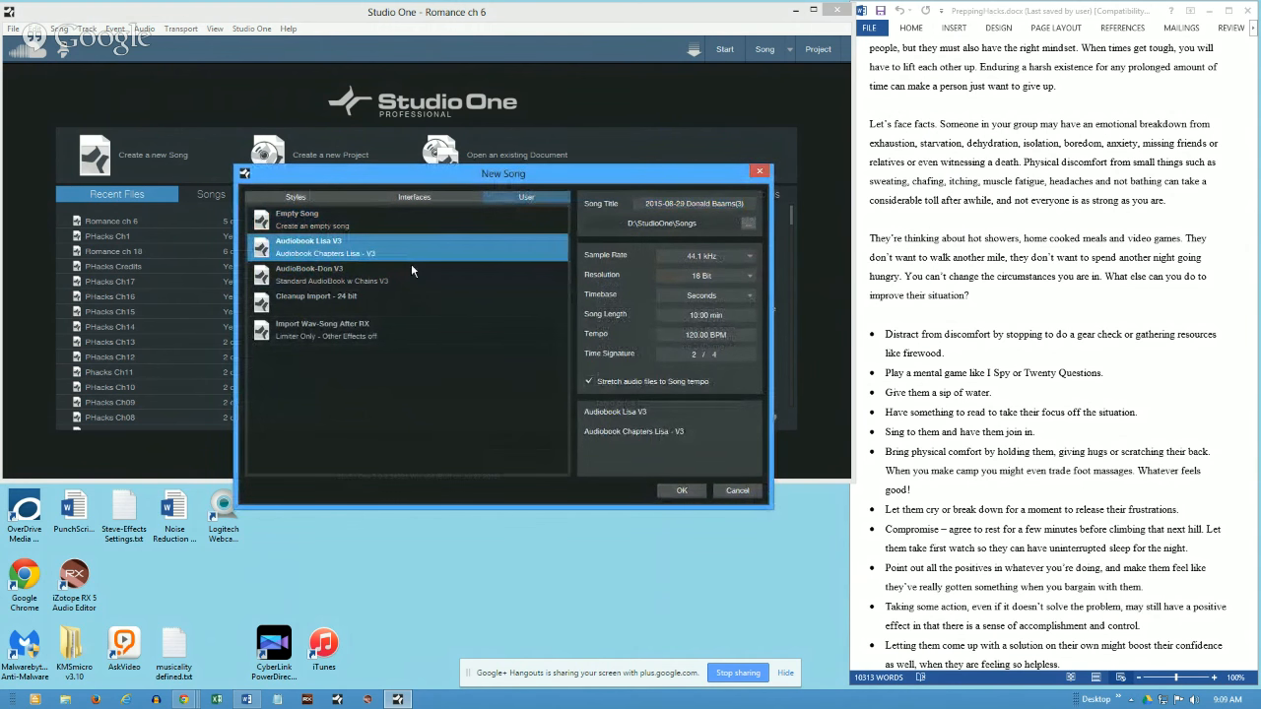
pyautogui.click(412, 268)
pyautogui.click(416, 252)
pyautogui.click(409, 275)
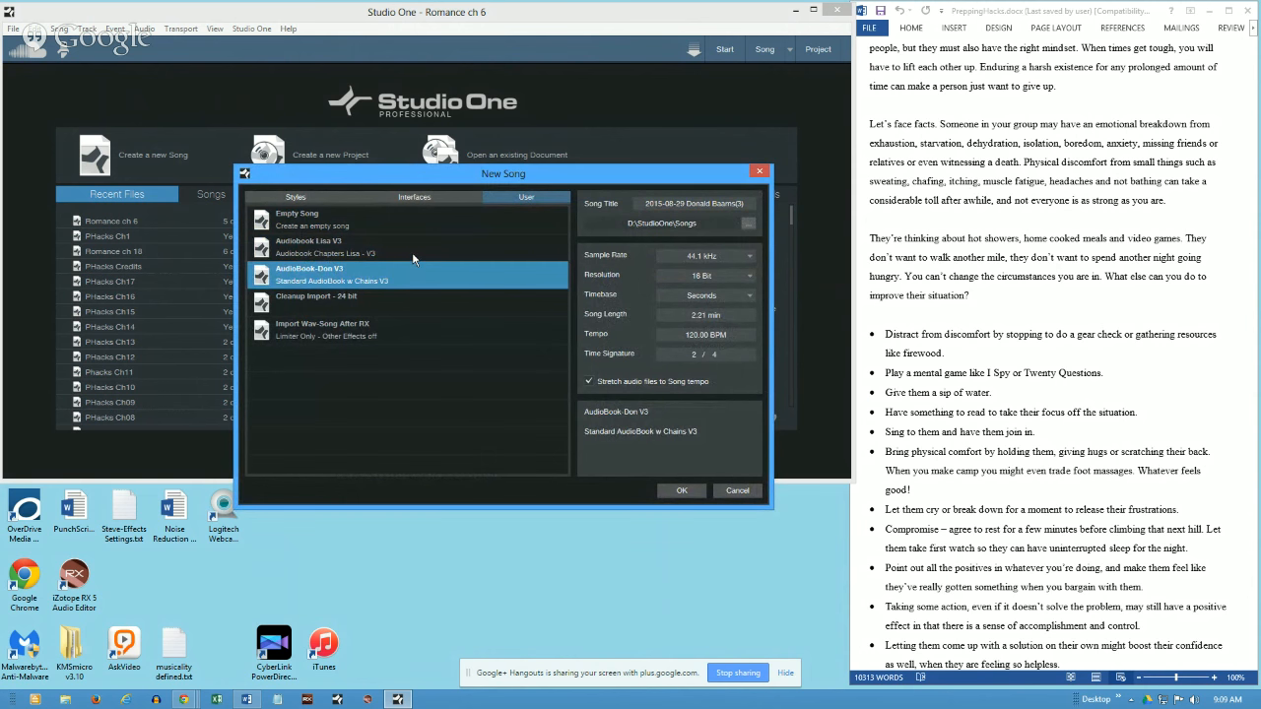
pyautogui.click(412, 258)
pyautogui.click(376, 217)
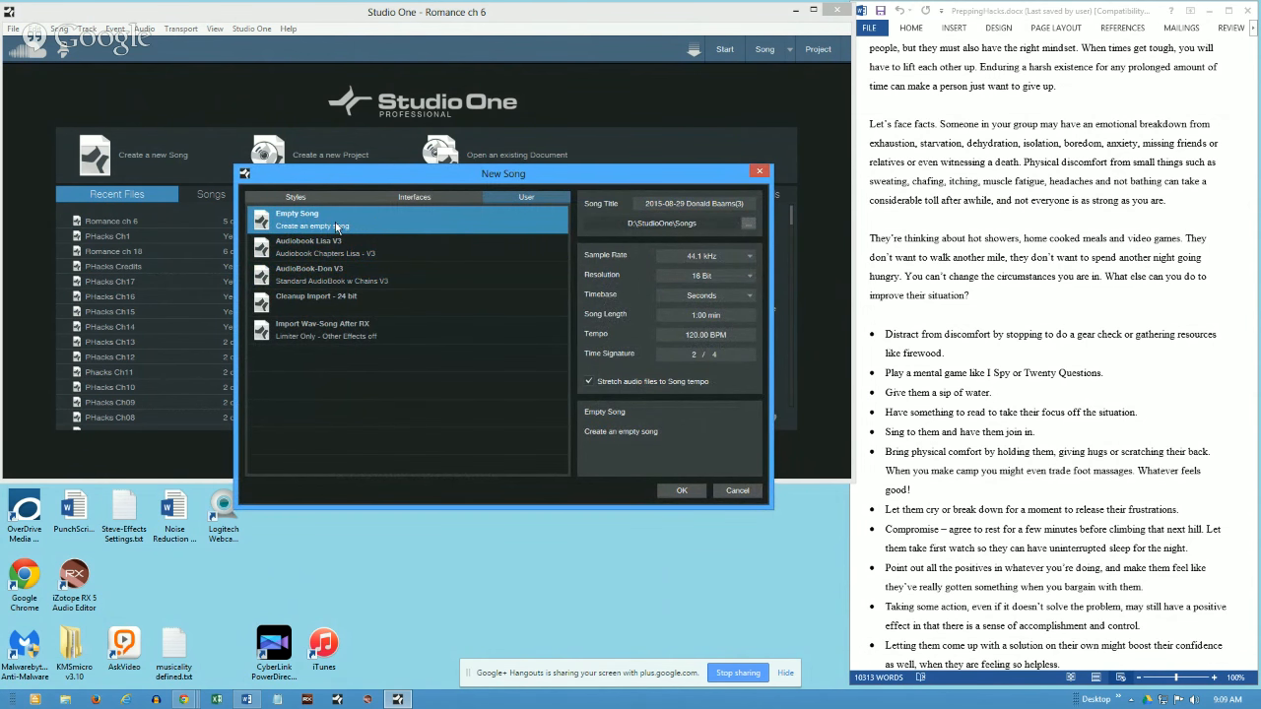
pyautogui.click(670, 489)
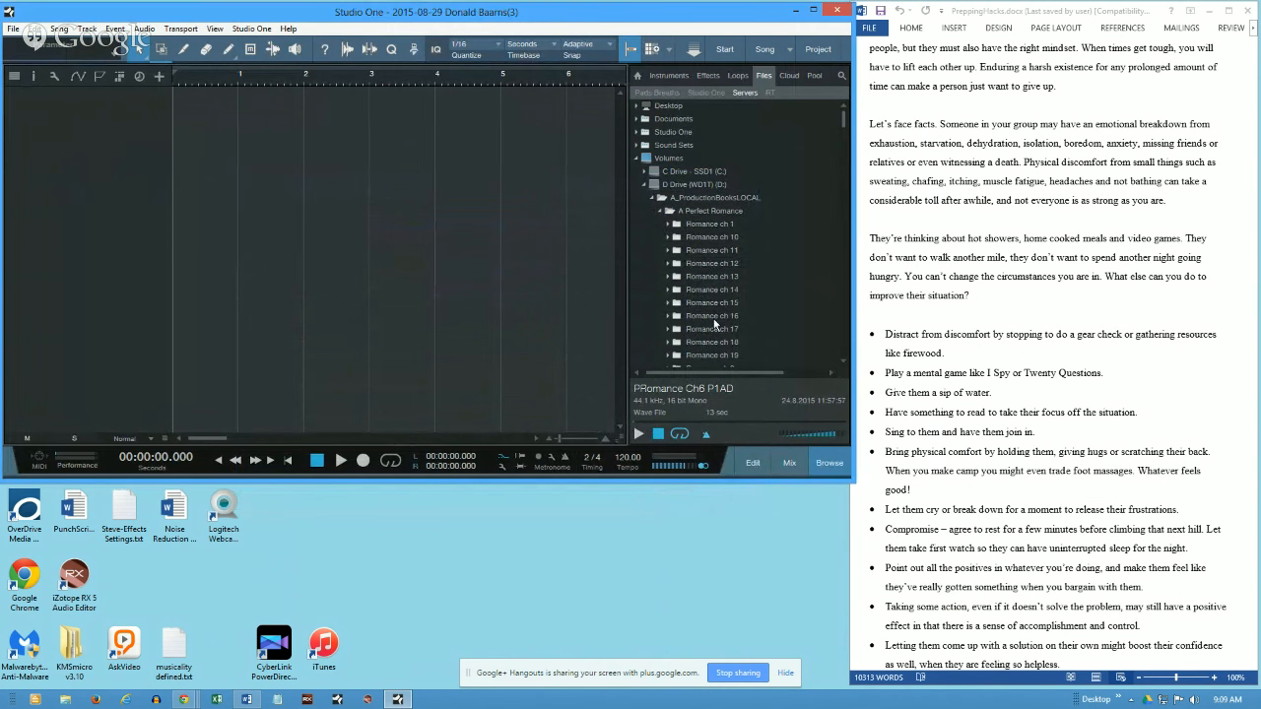
pyautogui.click(637, 76)
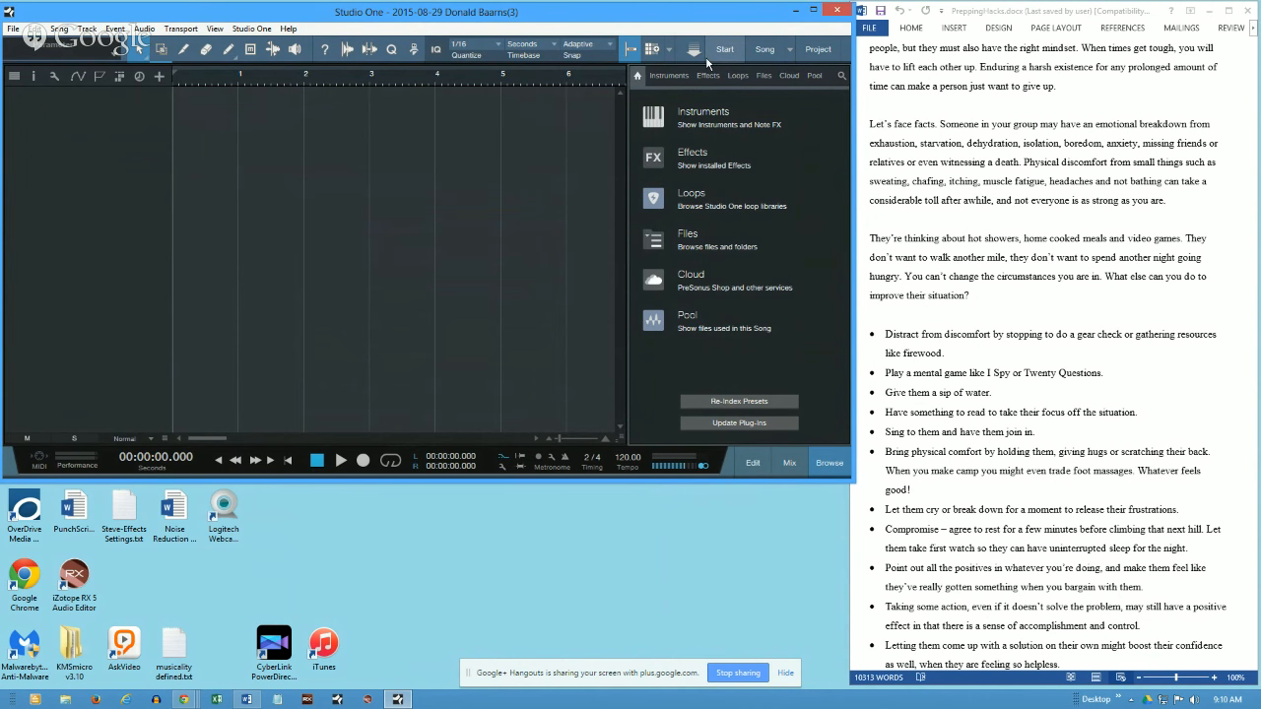
# Step: Close the newly created empty song and return to the start page
pyautogui.click(13, 29)
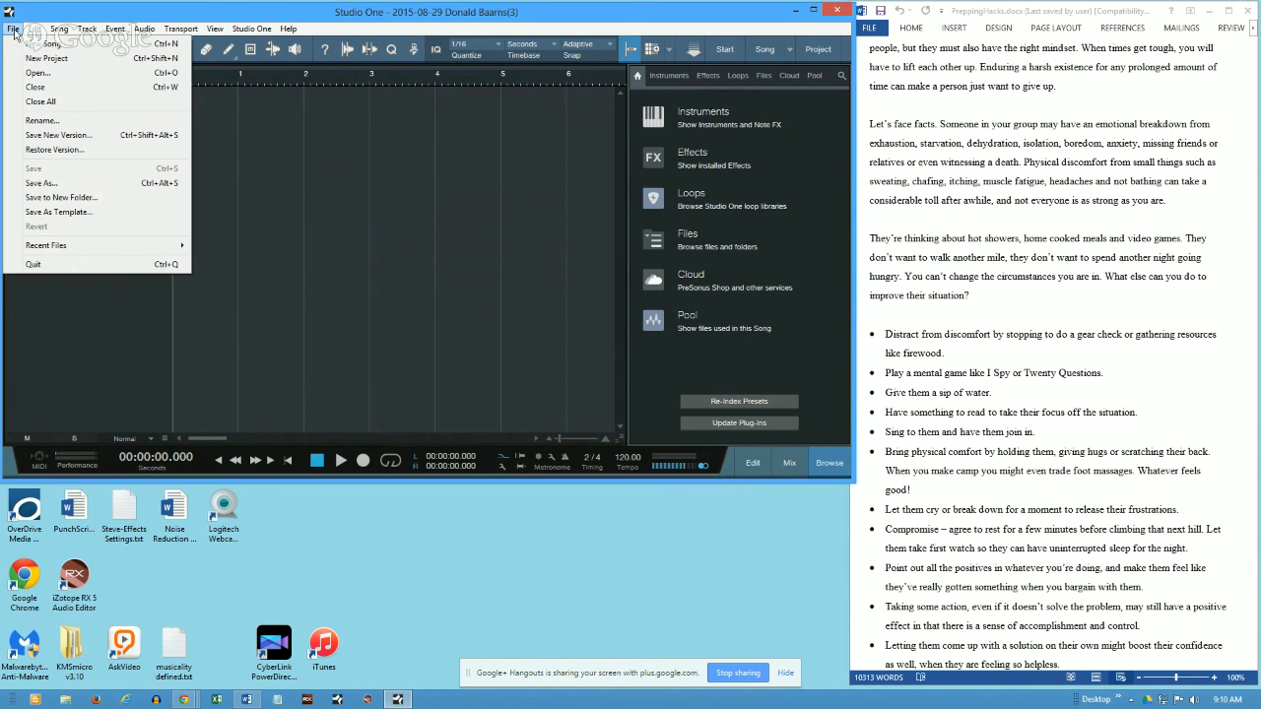
pyautogui.click(36, 87)
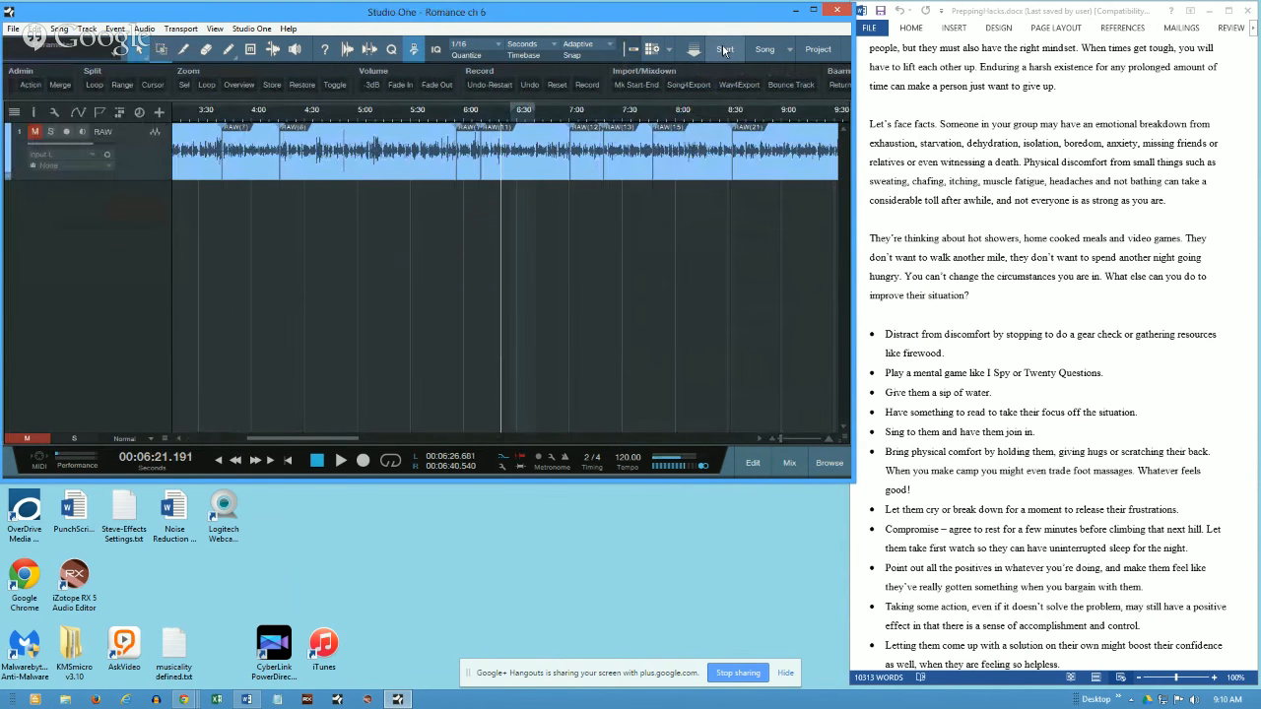
pyautogui.click(724, 51)
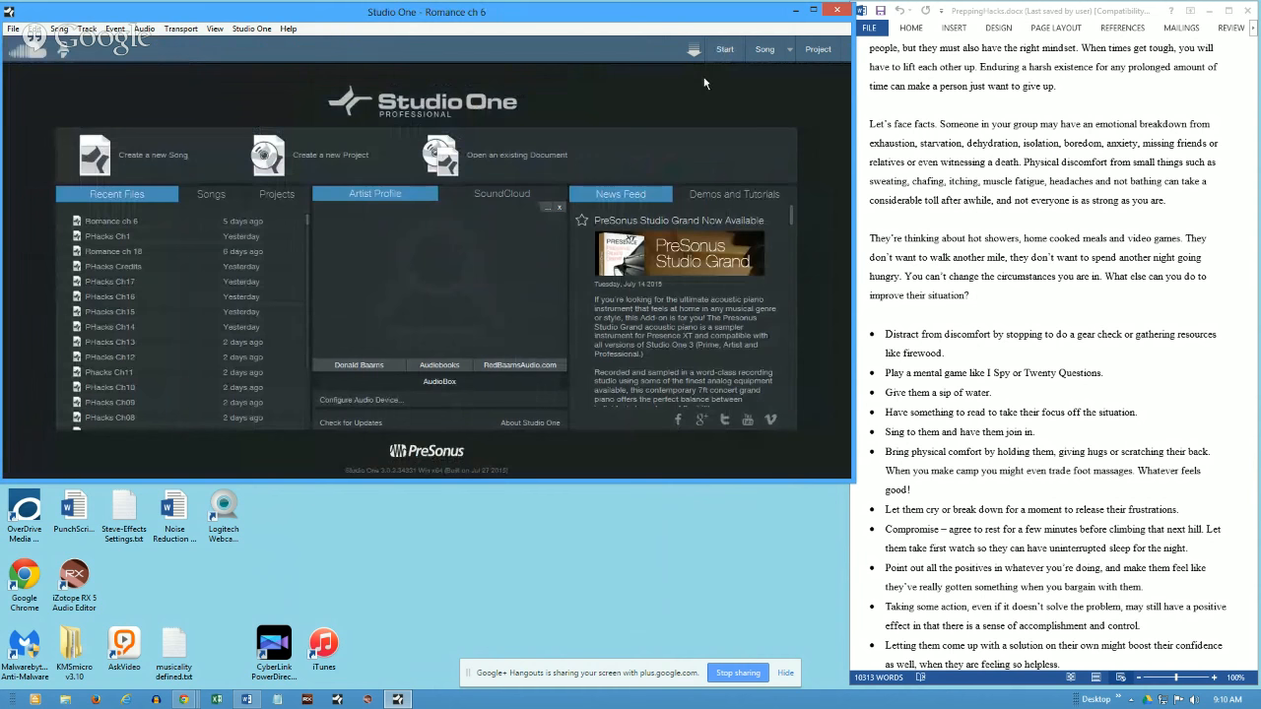
# Step: Create a new song from the Audiobook Chapters V3 user template, keeping the suggested title and audio settings
pyautogui.click(153, 158)
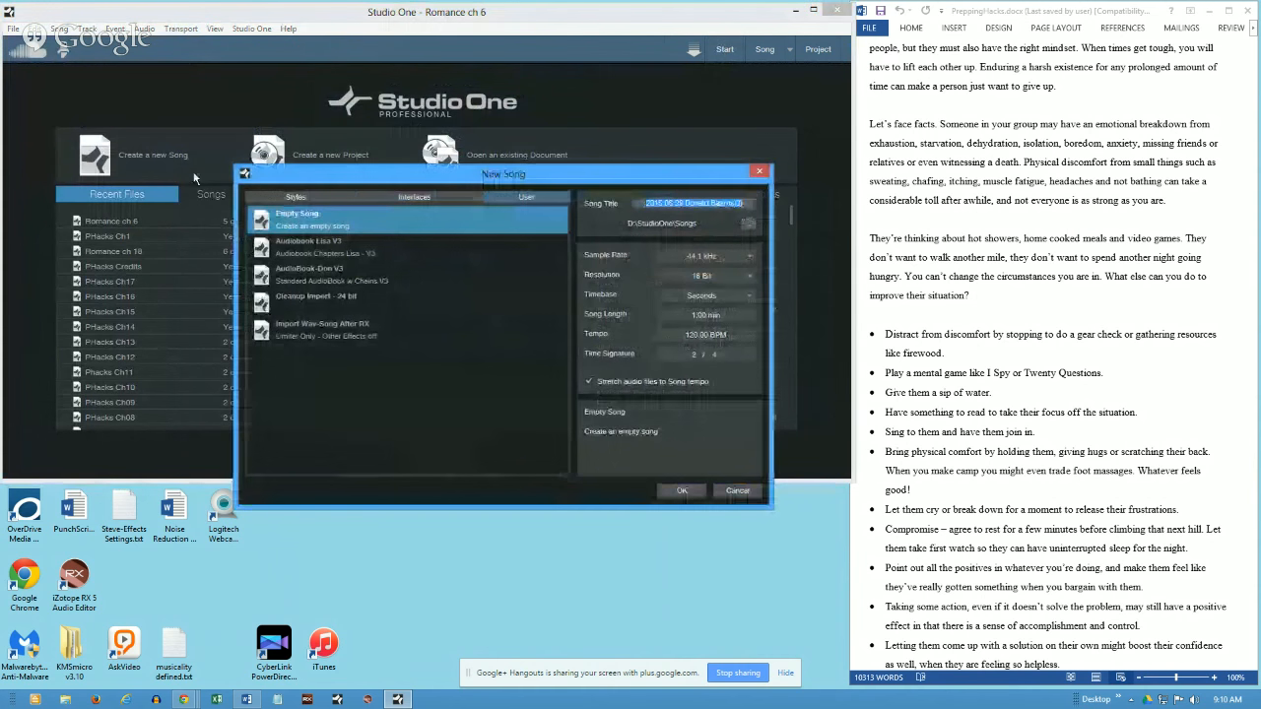
pyautogui.click(340, 247)
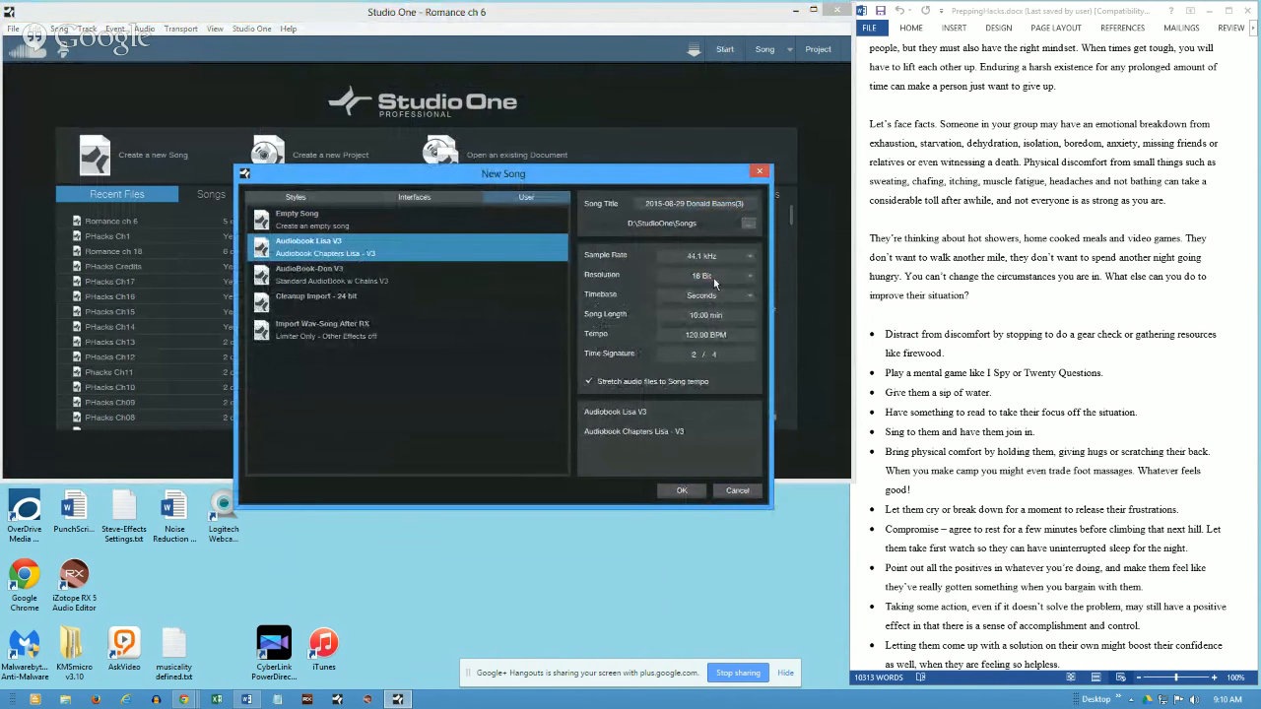
pyautogui.click(698, 205)
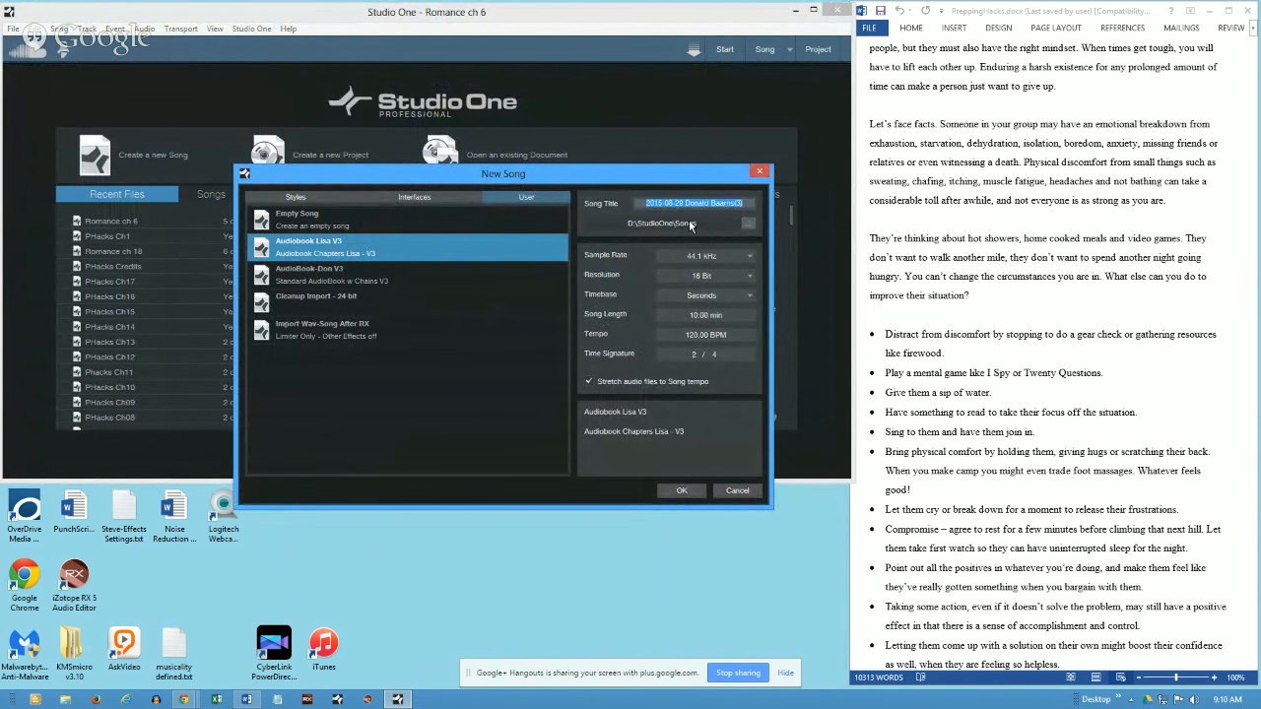
pyautogui.click(681, 493)
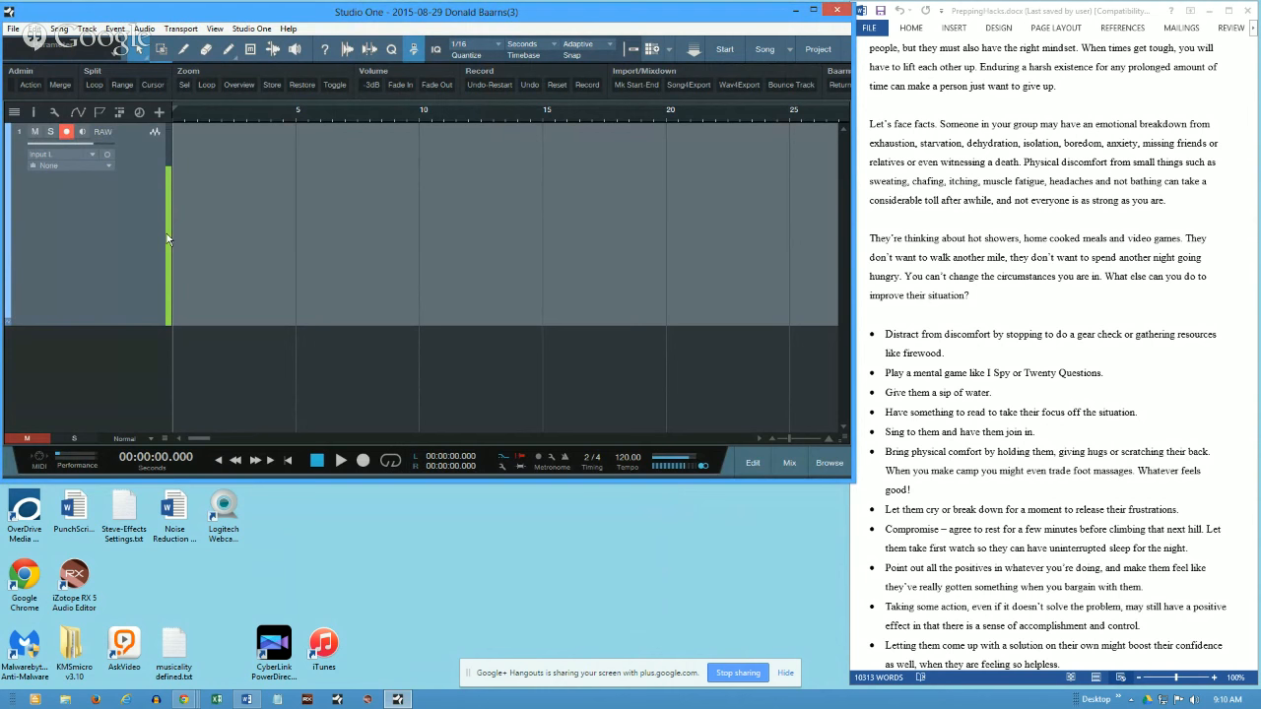
# Step: Show the mix console and the audio editor, placing the editor slightly lower with the console in front
pyautogui.click(792, 467)
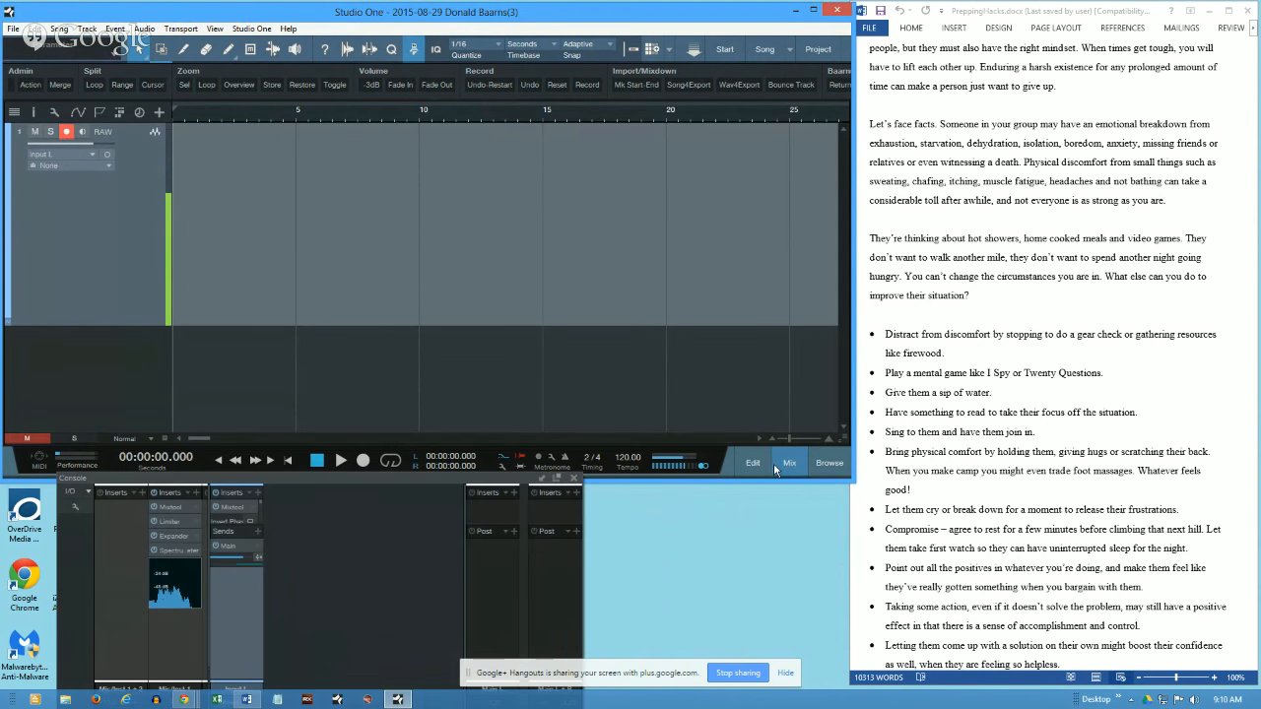
pyautogui.click(755, 464)
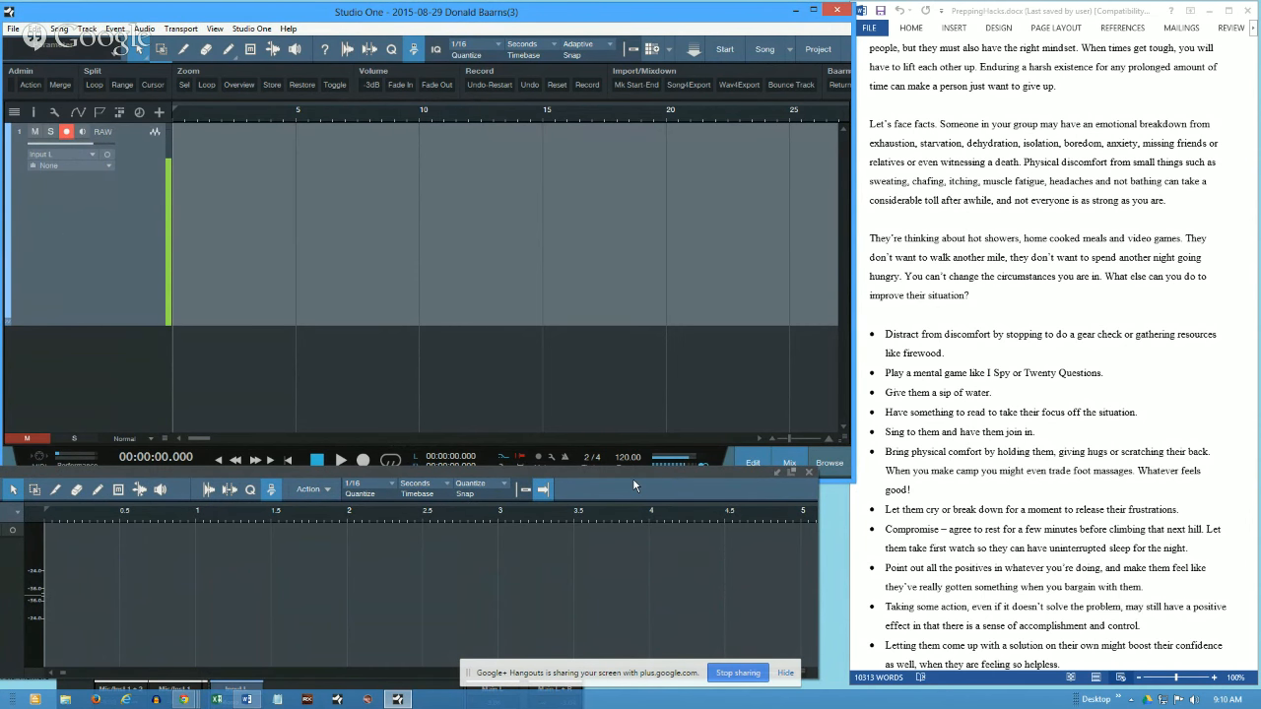
pyautogui.moveTo(650, 474); pyautogui.dragTo(653, 499)
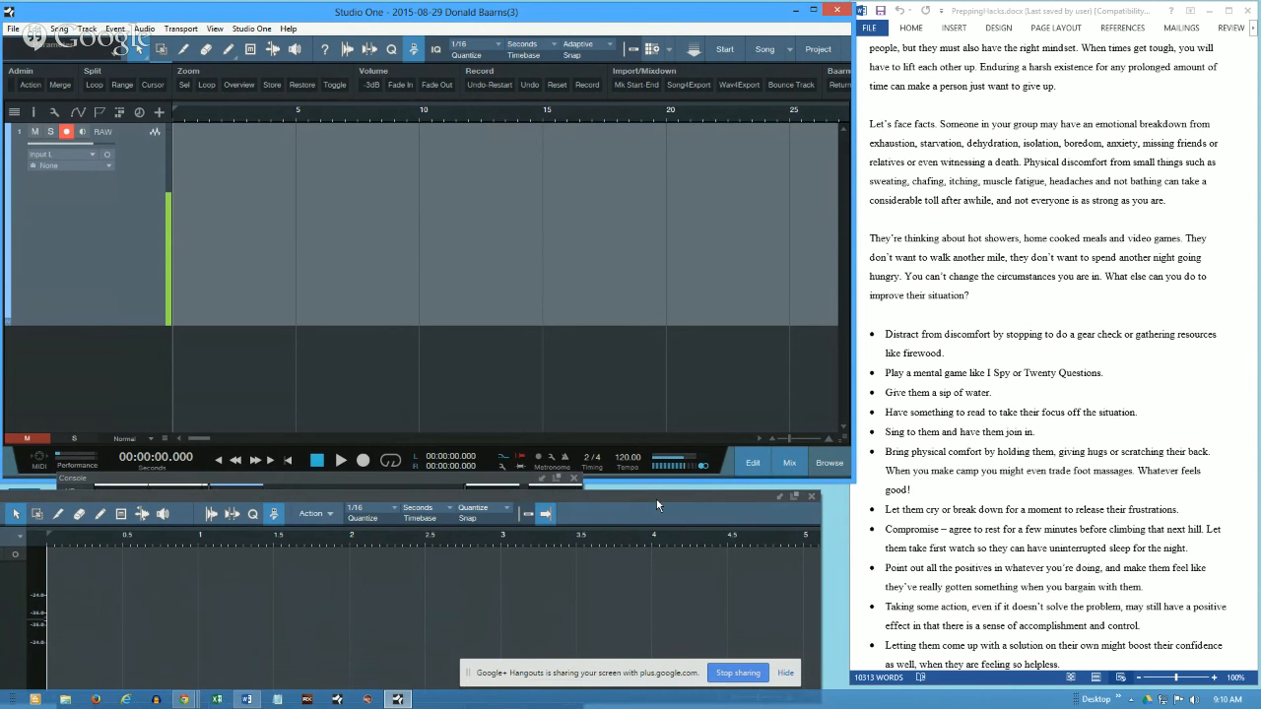
pyautogui.click(448, 487)
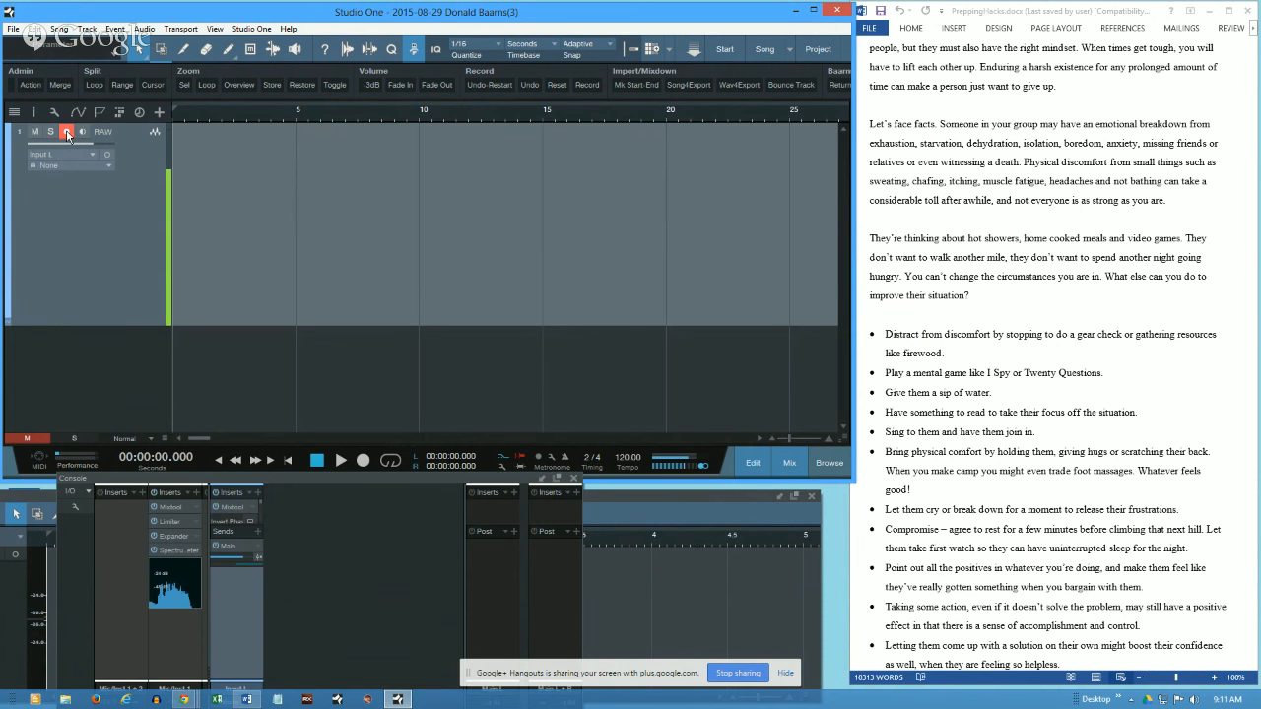
# Step: Disarm the RAW track, then rearrange the console strips and expand the RAW channel's inserts section to reveal its full effects chain
pyautogui.click(67, 132)
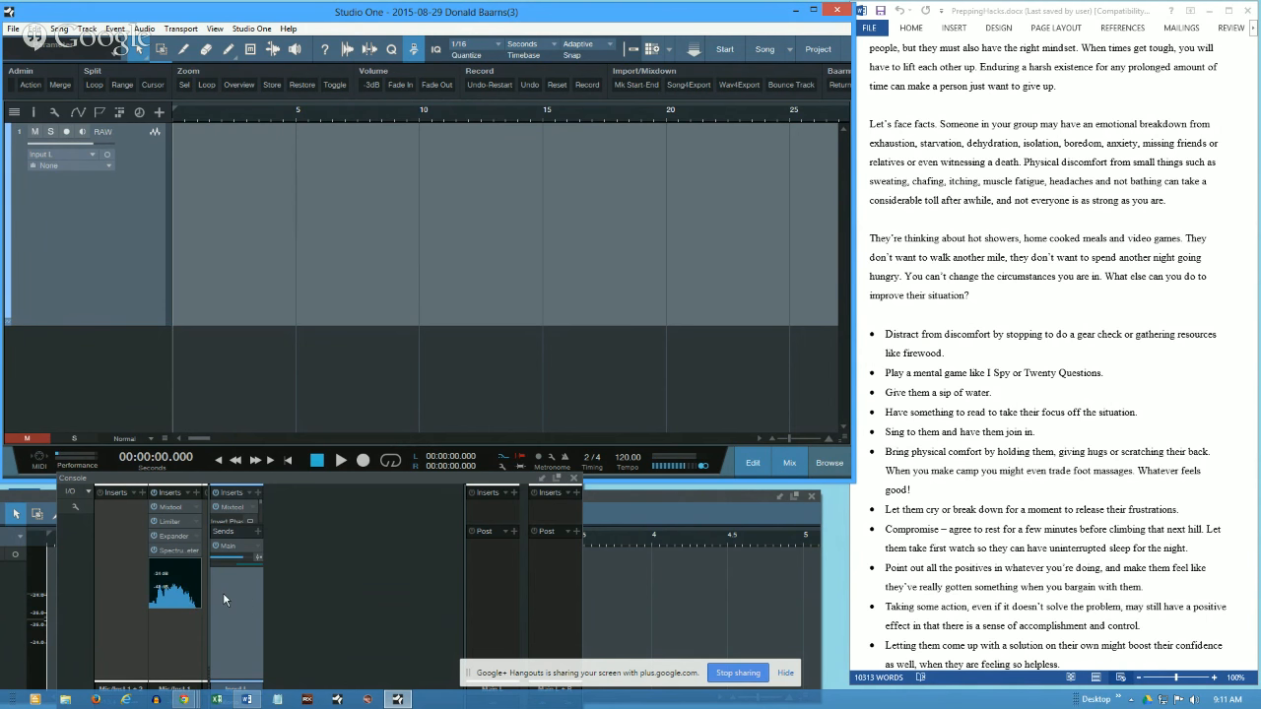
pyautogui.moveTo(210, 593); pyautogui.dragTo(350, 598)
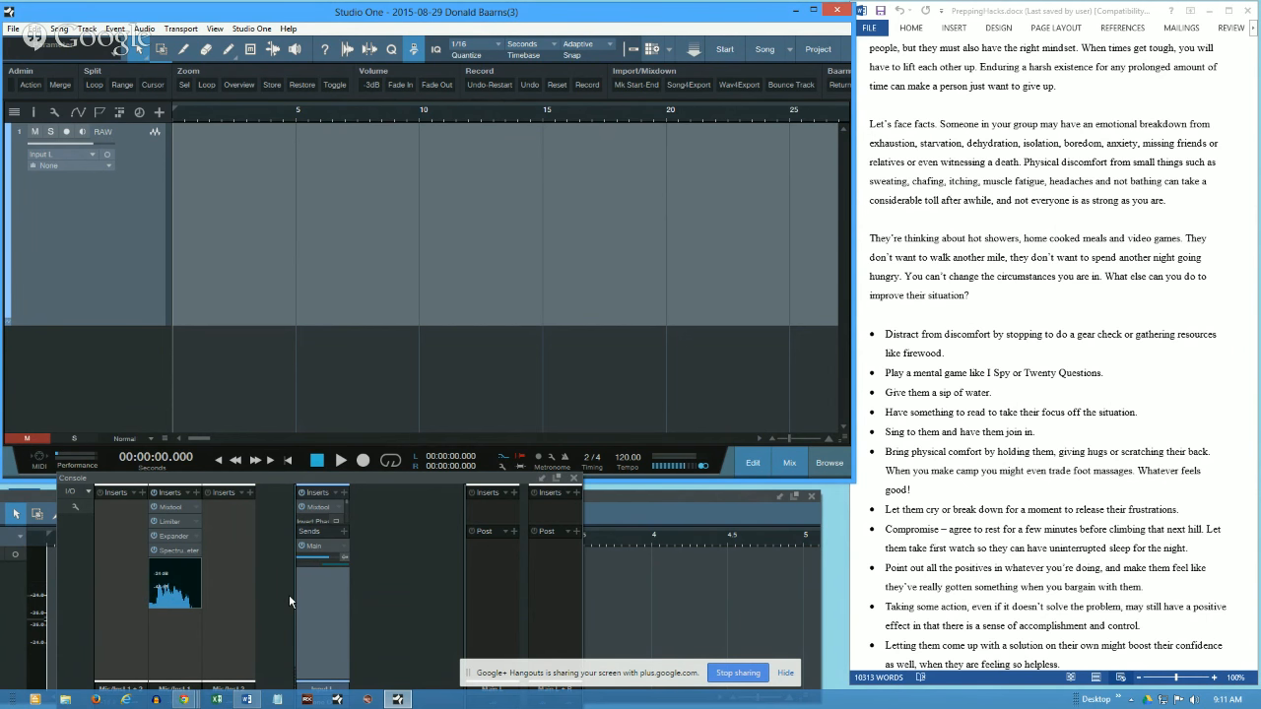
pyautogui.moveTo(296, 595); pyautogui.dragTo(309, 597)
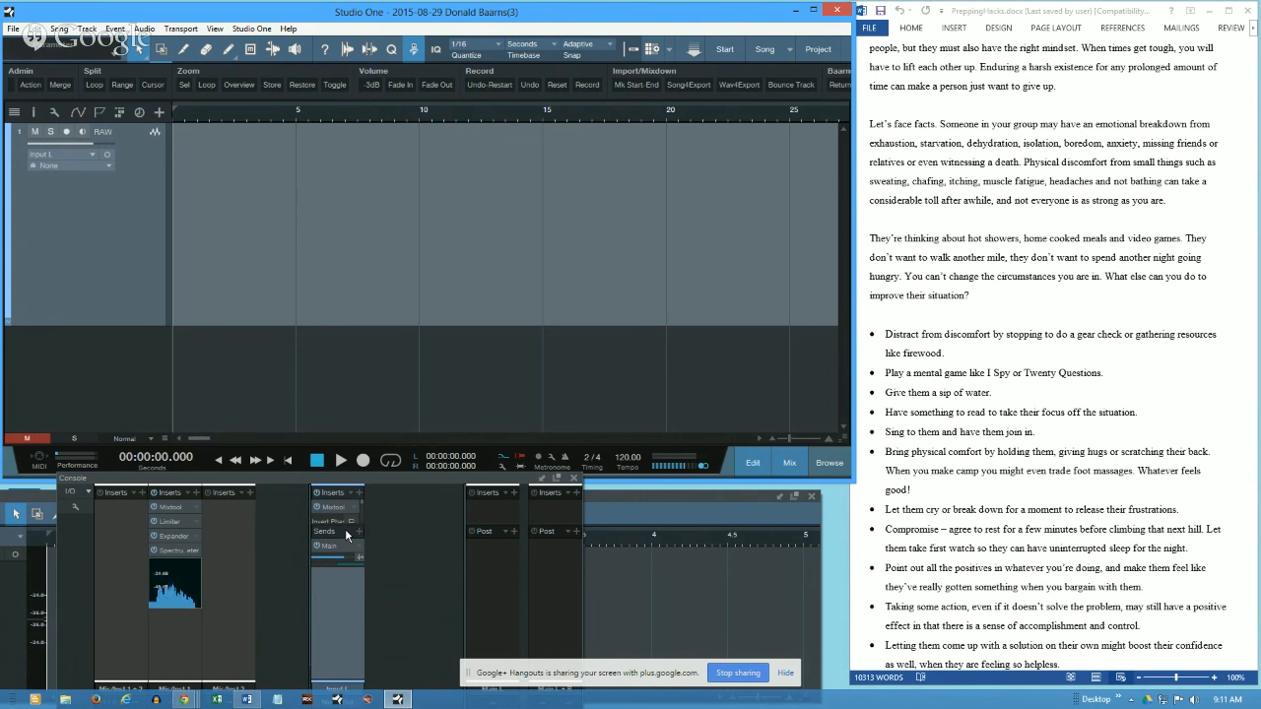
pyautogui.moveTo(346, 532); pyautogui.dragTo(344, 621)
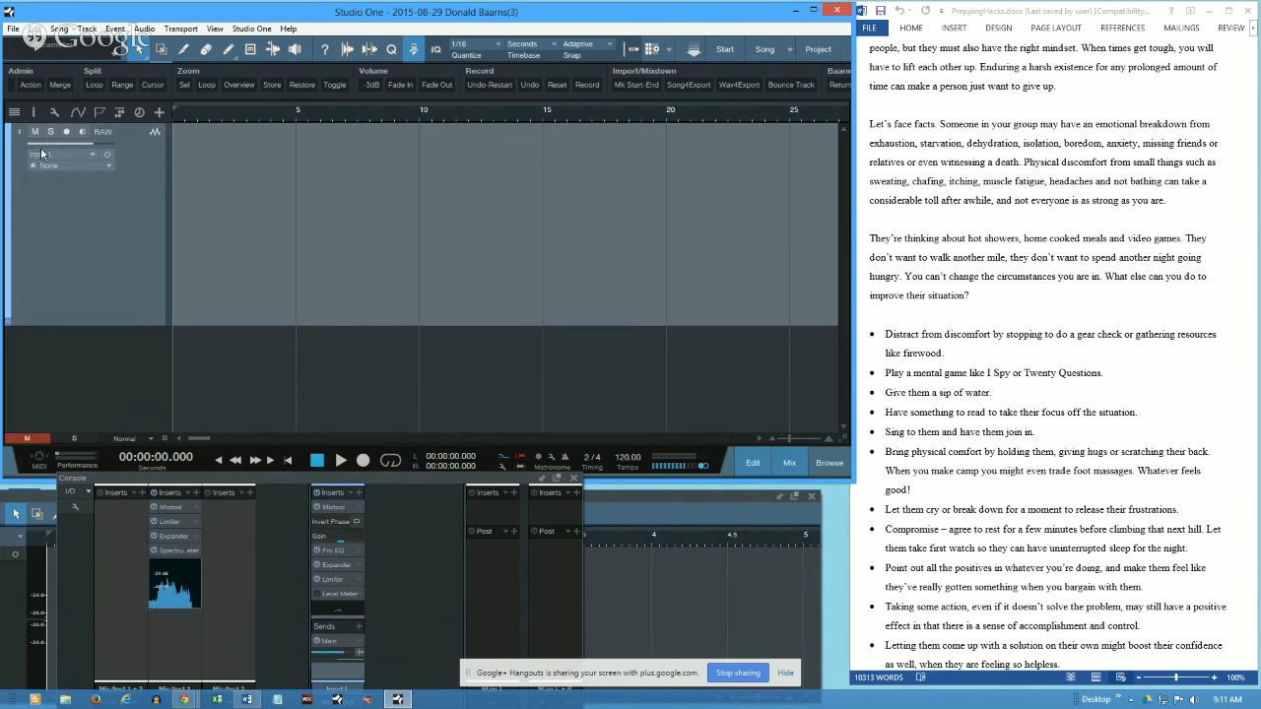
# Step: Arm the RAW track, record a spoken clip of about 8 seconds with the audio editor in front, and disarm the track
pyautogui.click(66, 133)
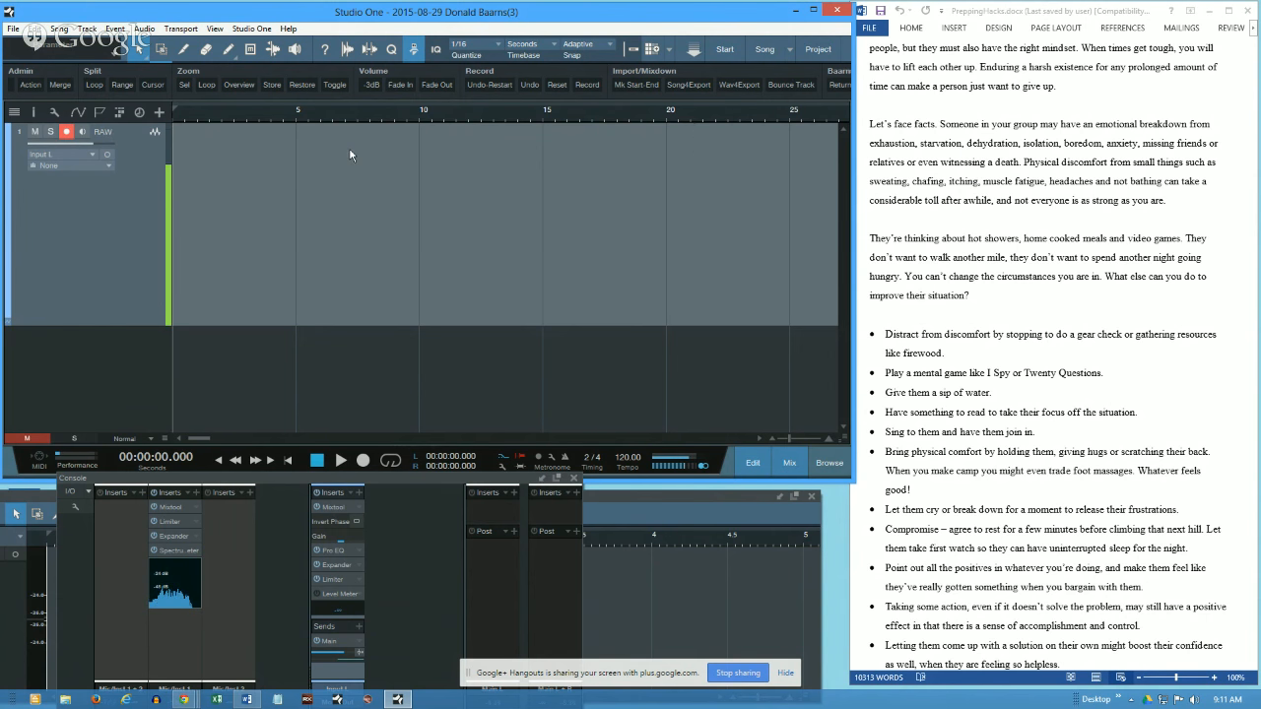
pyautogui.click(627, 499)
pyautogui.moveTo(626, 494); pyautogui.dragTo(633, 493)
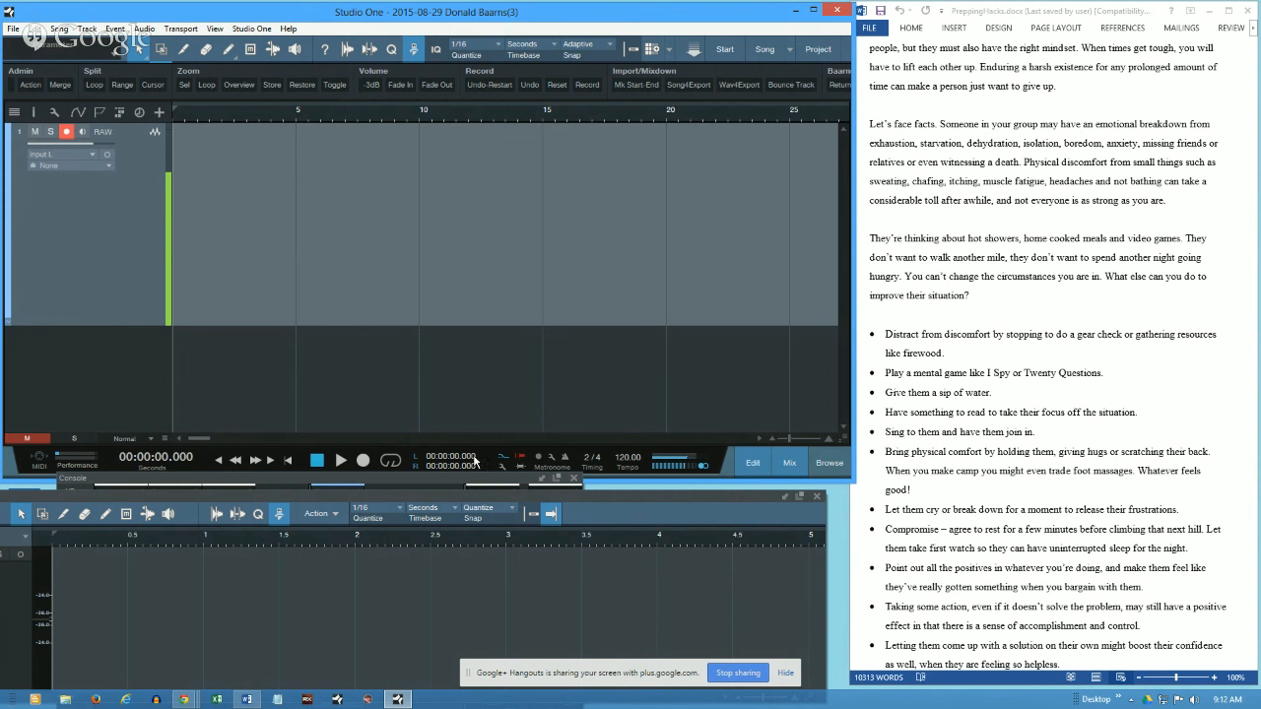
pyautogui.click(364, 460)
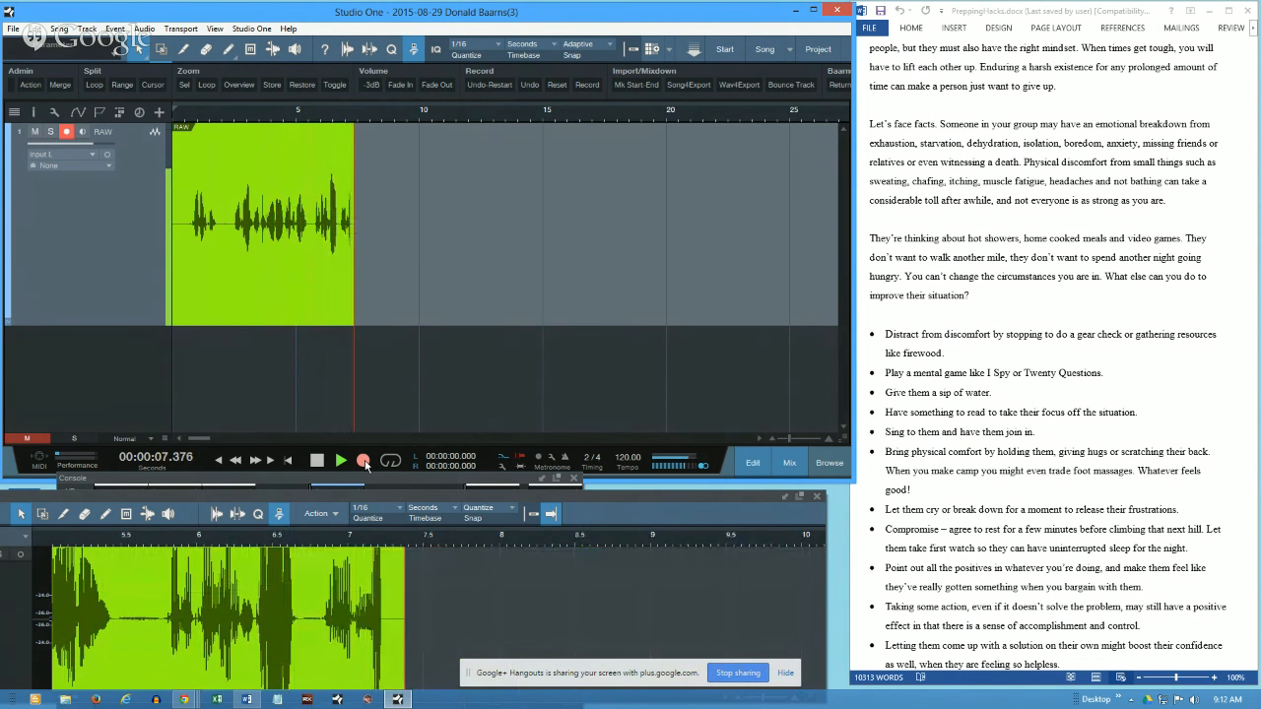
pyautogui.press('space')
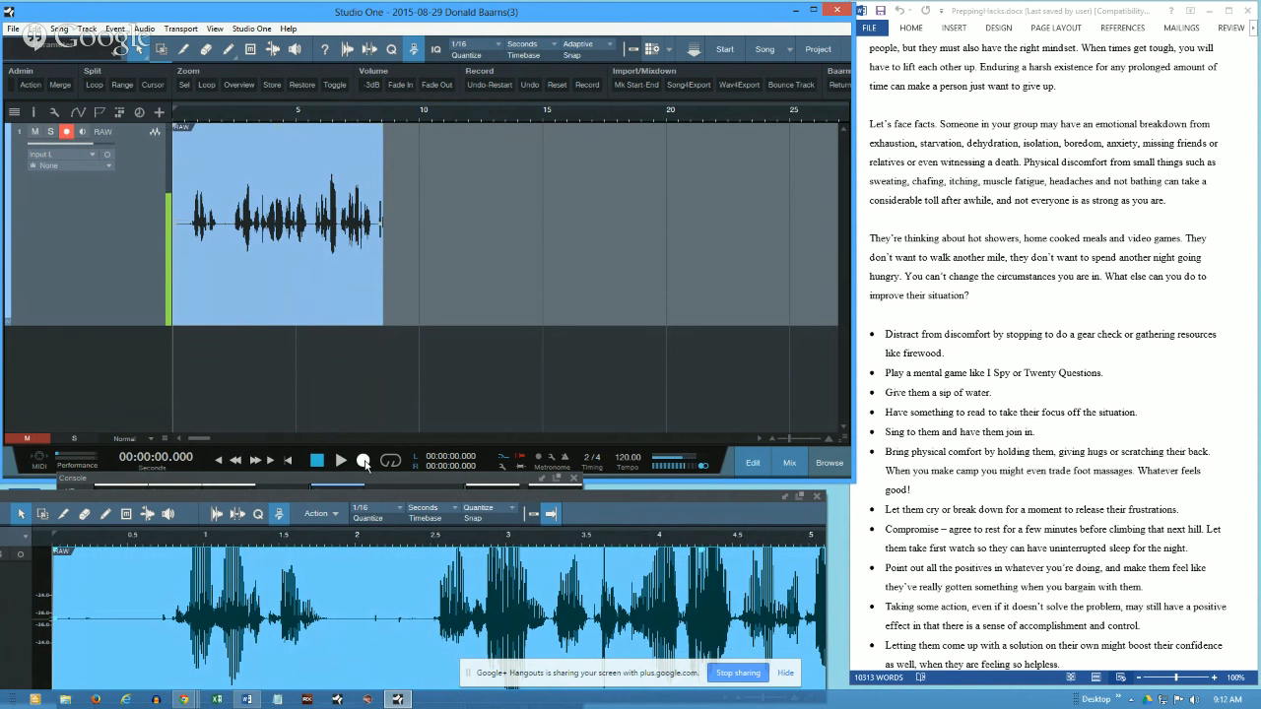
pyautogui.click(67, 132)
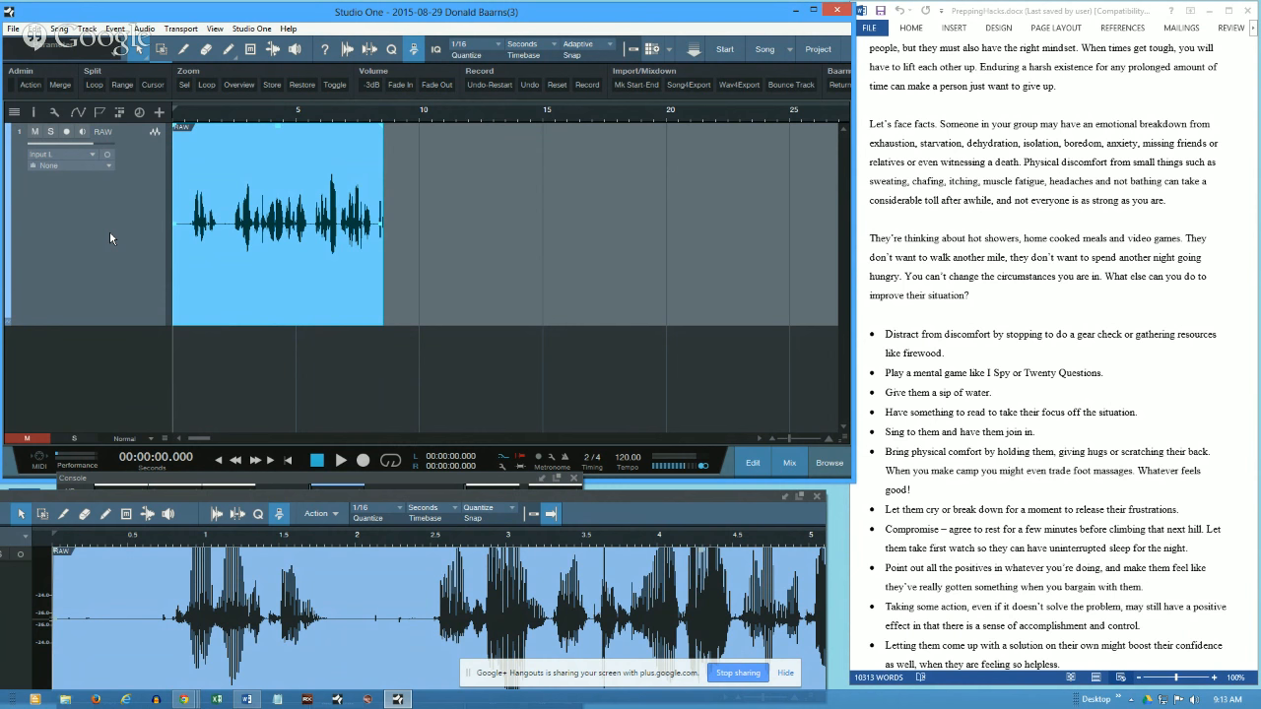
# Step: Look through the recent files on the start page and switch to the open song Romance ch 6
pyautogui.click(725, 49)
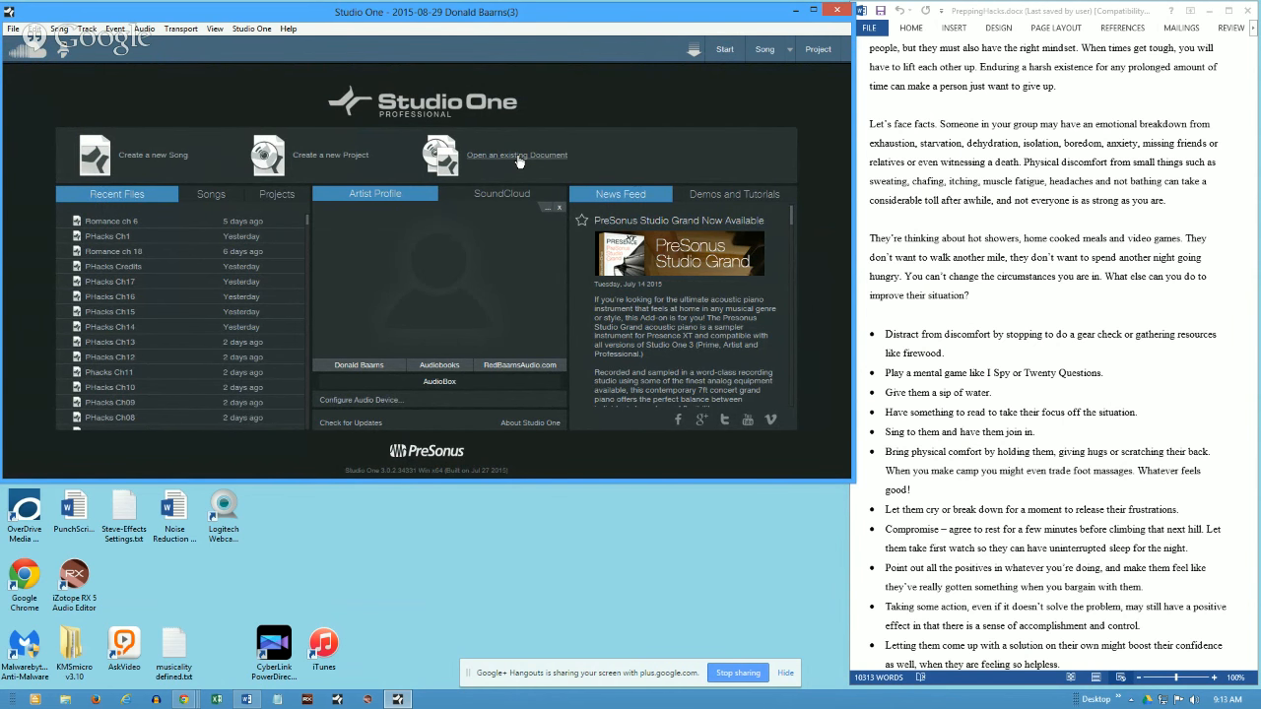
pyautogui.moveTo(308, 219); pyautogui.dragTo(307, 371)
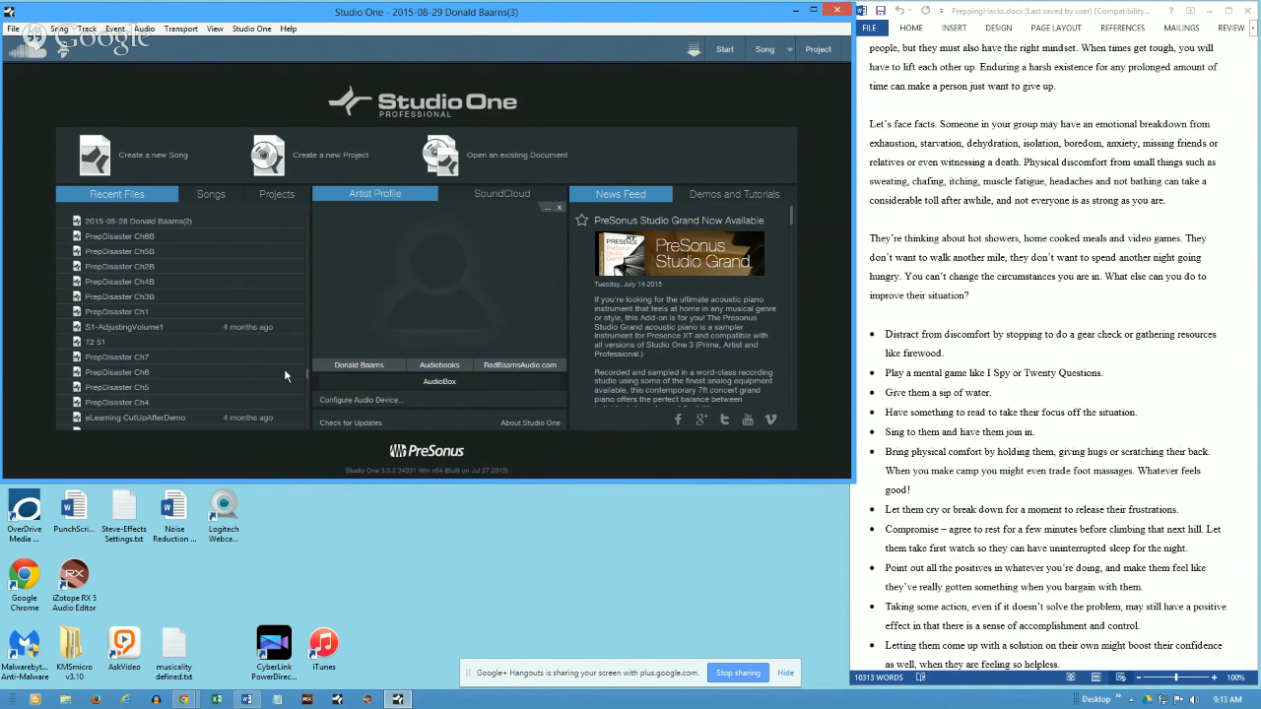
pyautogui.moveTo(307, 383); pyautogui.dragTo(309, 218)
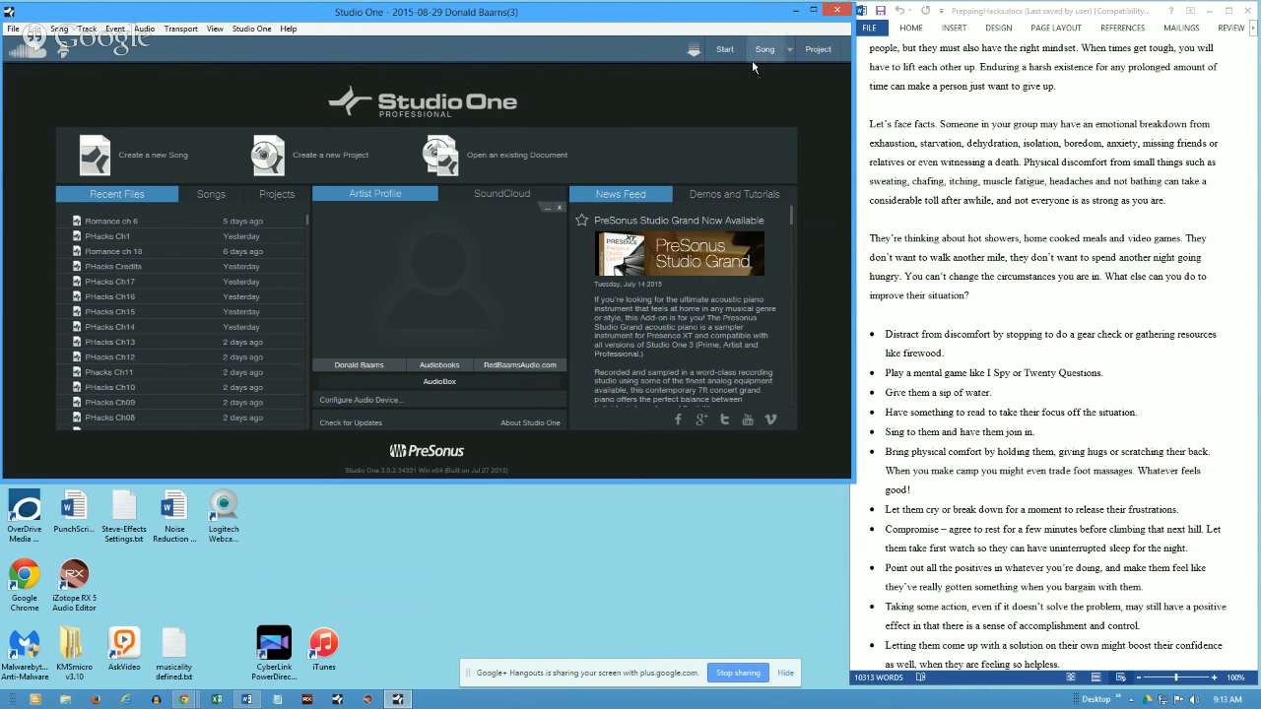
pyautogui.click(791, 50)
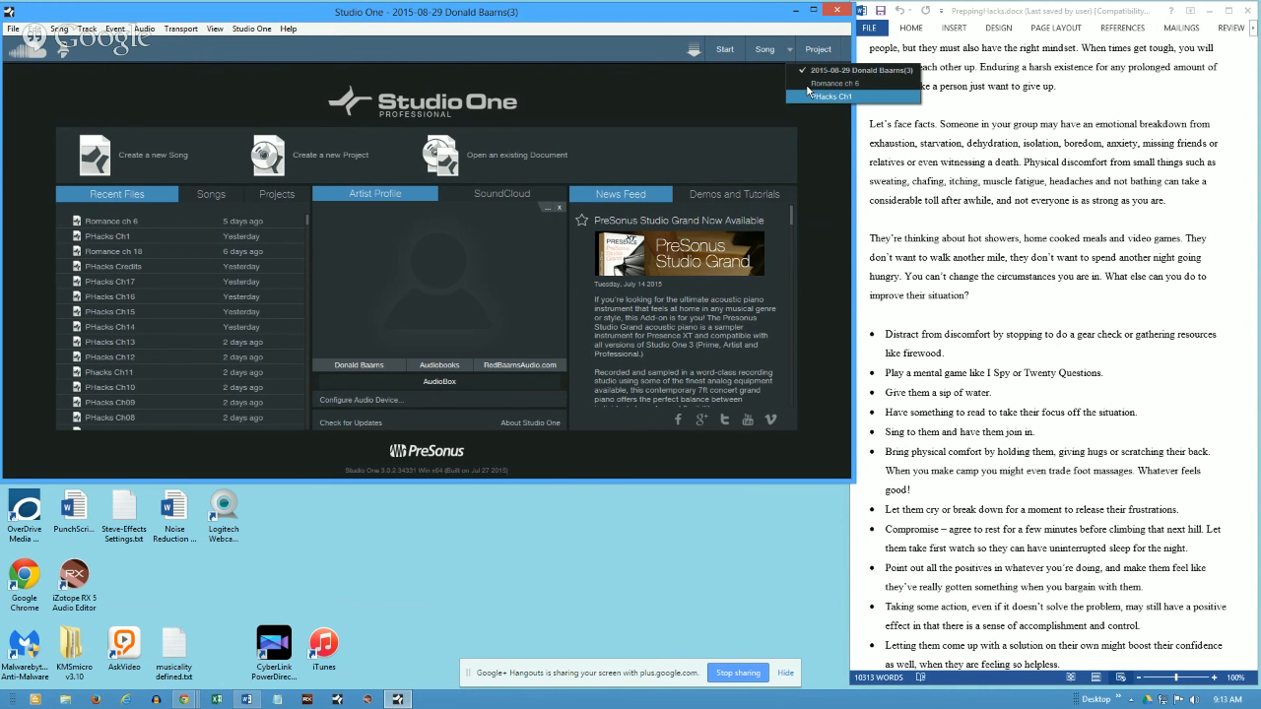
pyautogui.click(816, 84)
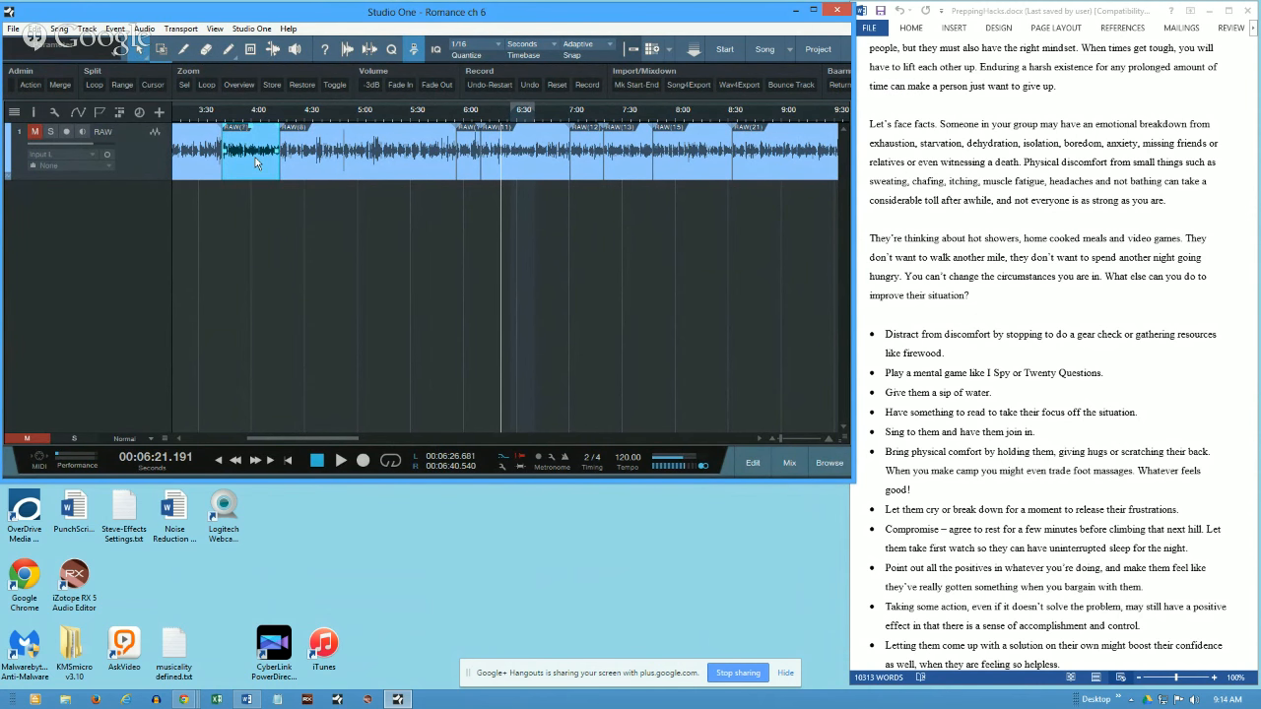
# Step: Select several recorded clips on the RAW track in turn and increase the track's height
pyautogui.click(467, 172)
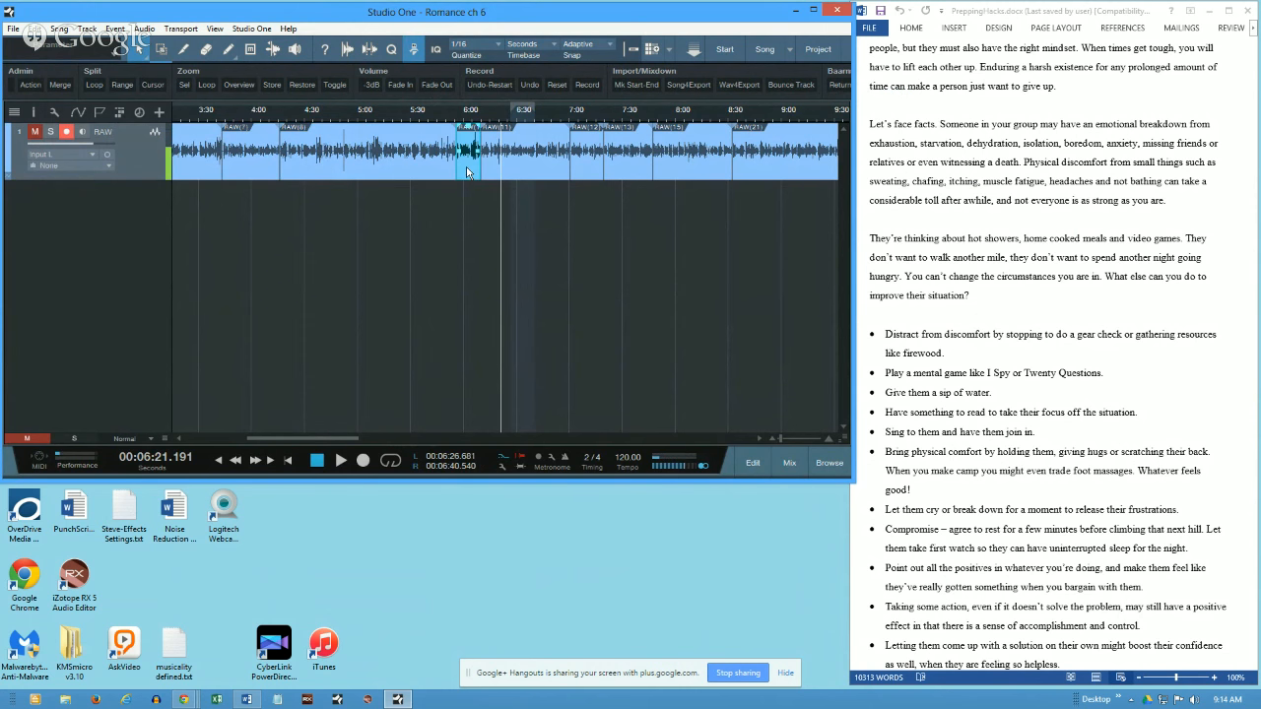
pyautogui.click(401, 171)
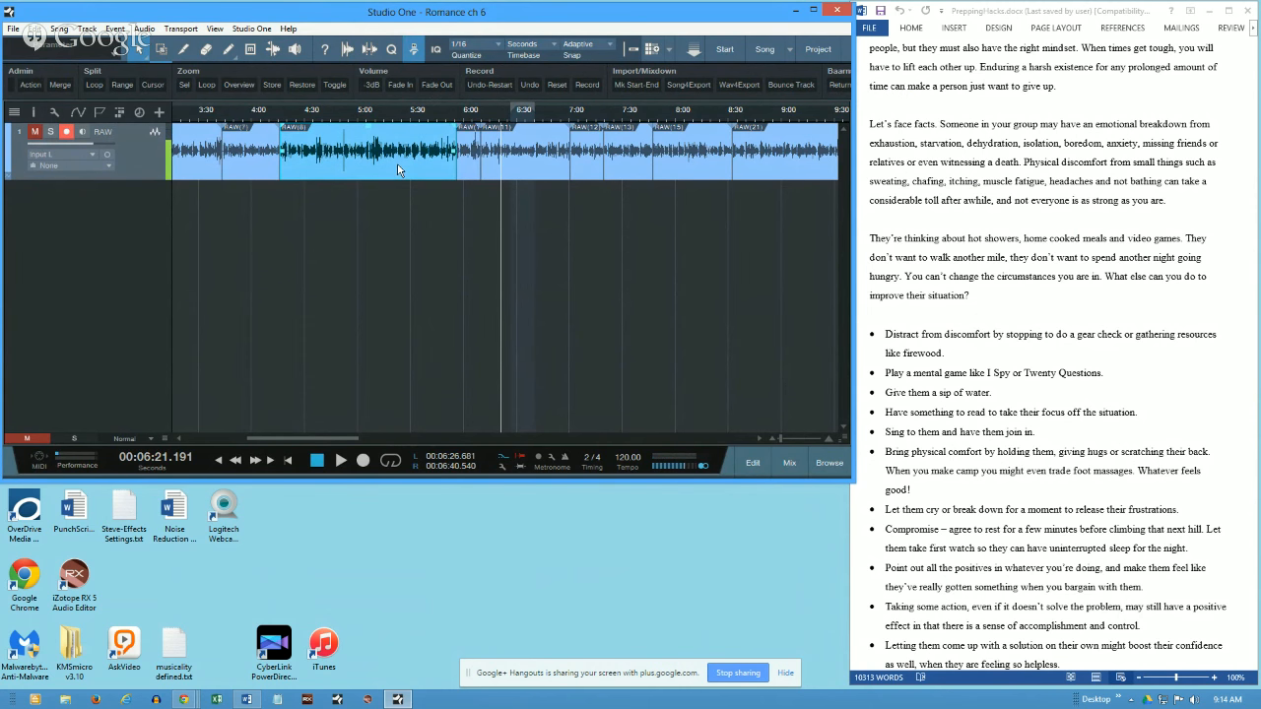
pyautogui.click(244, 169)
pyautogui.click(206, 173)
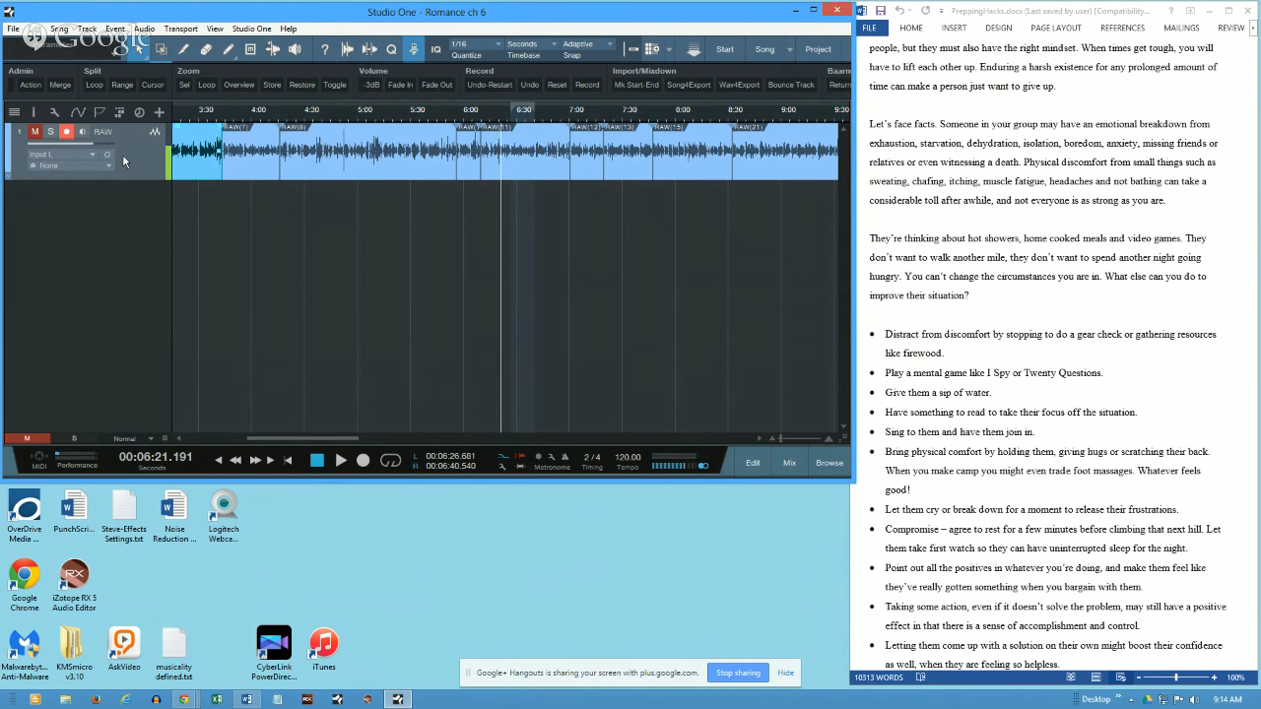
pyautogui.click(35, 132)
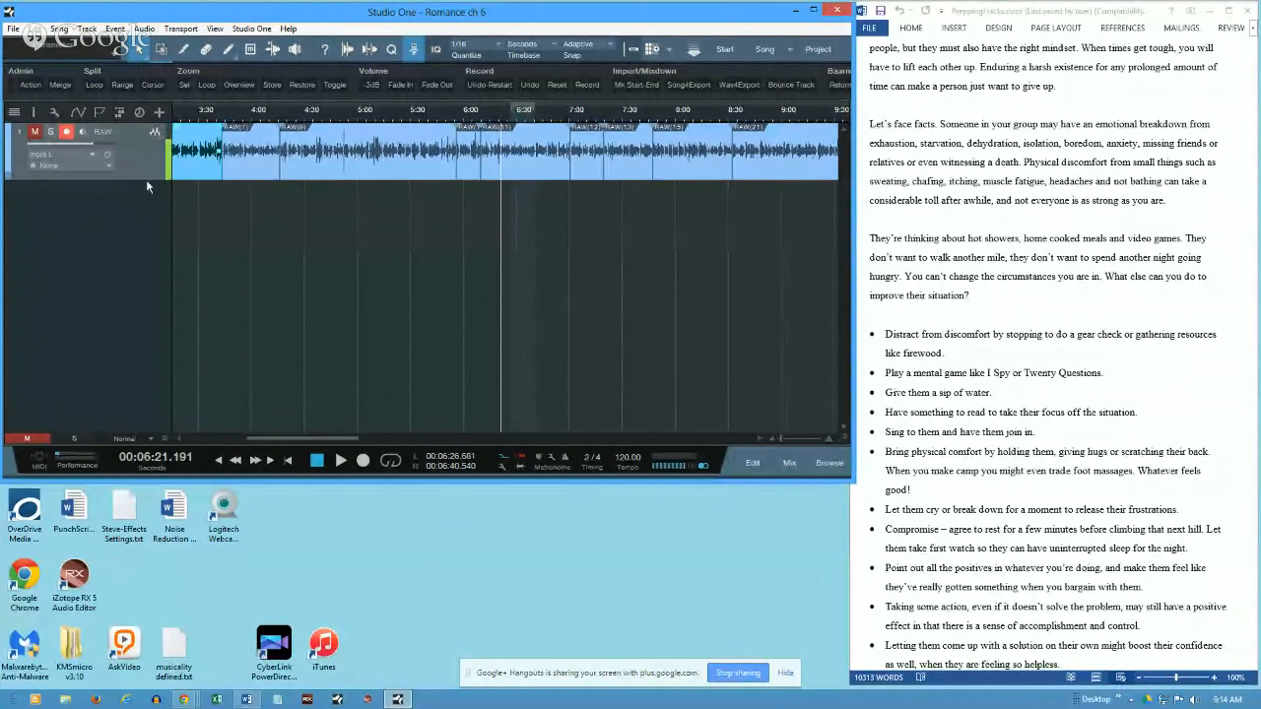
pyautogui.moveTo(134, 180); pyautogui.dragTo(133, 251)
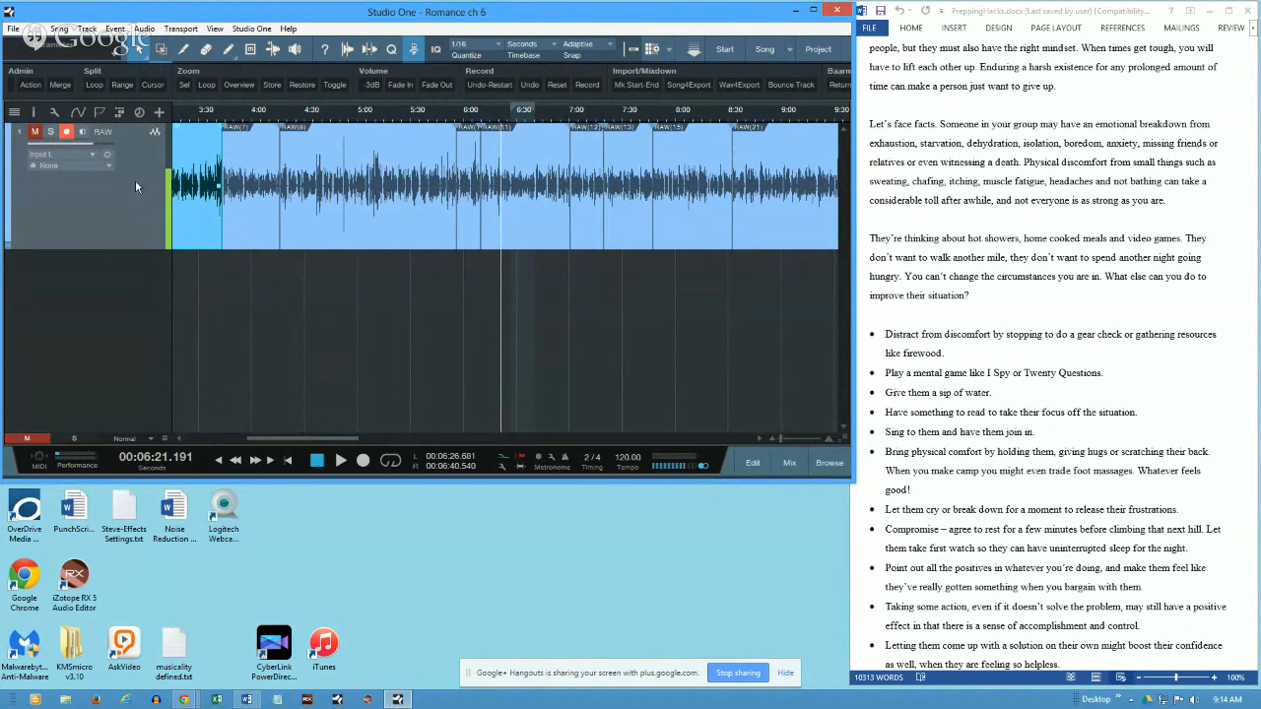
# Step: Switch back to the new song with the short test recording and reduce the height of its RAW track
pyautogui.click(790, 50)
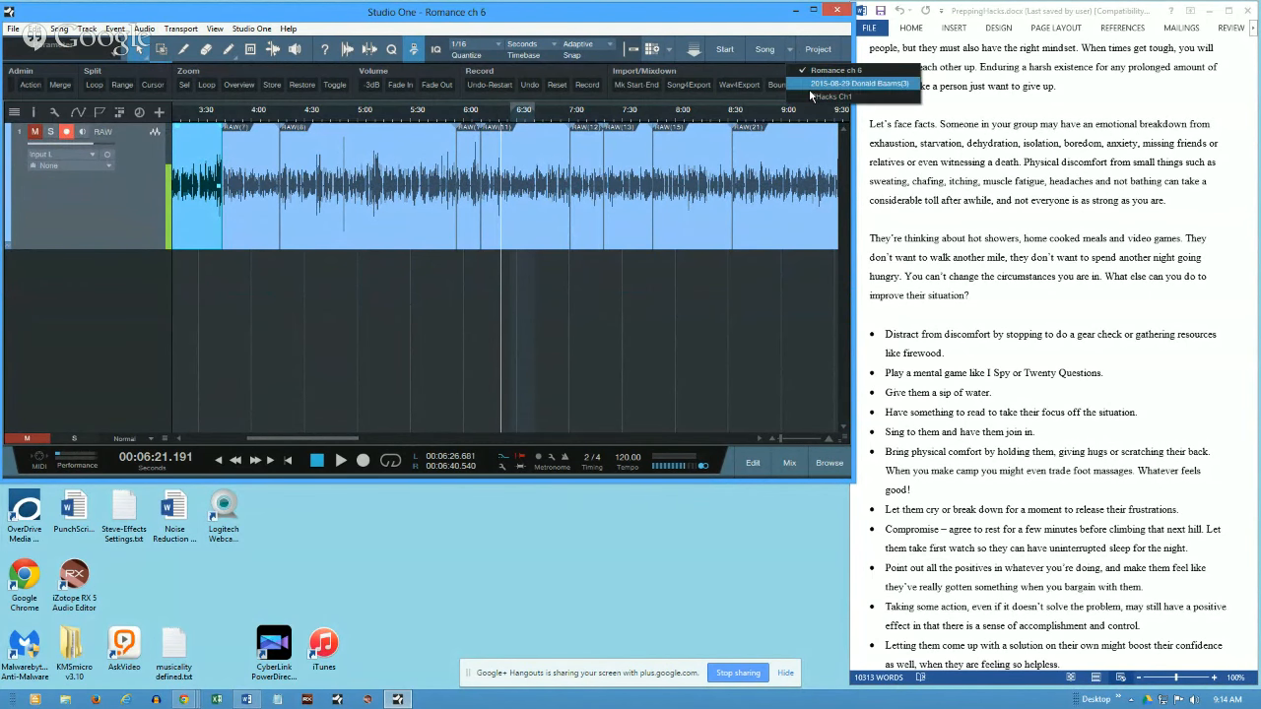
pyautogui.click(811, 85)
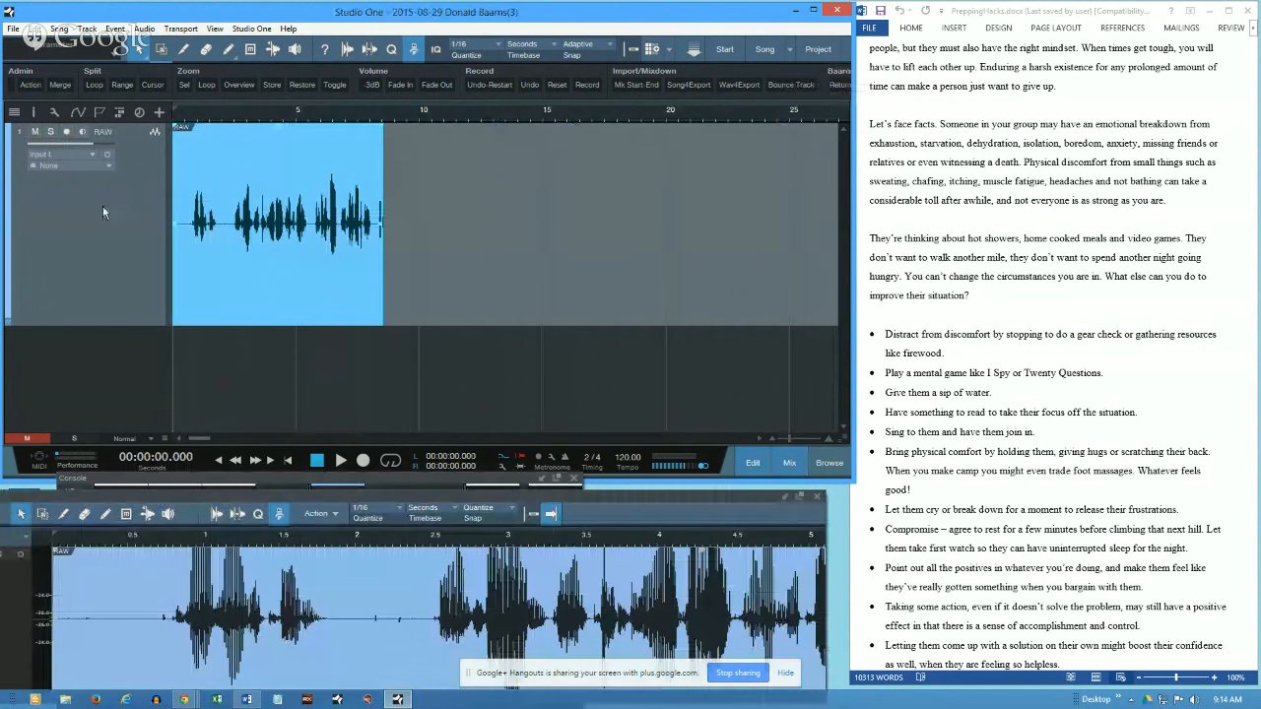
pyautogui.click(66, 132)
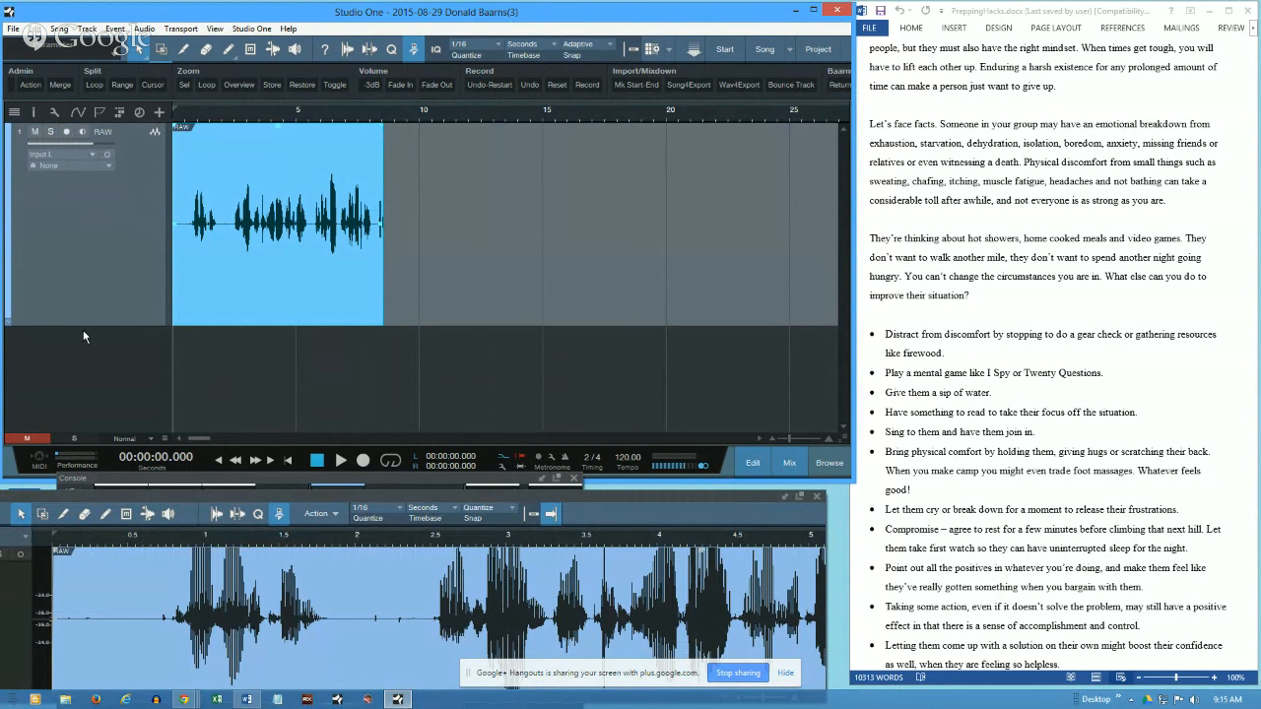
pyautogui.moveTo(83, 326); pyautogui.dragTo(116, 195)
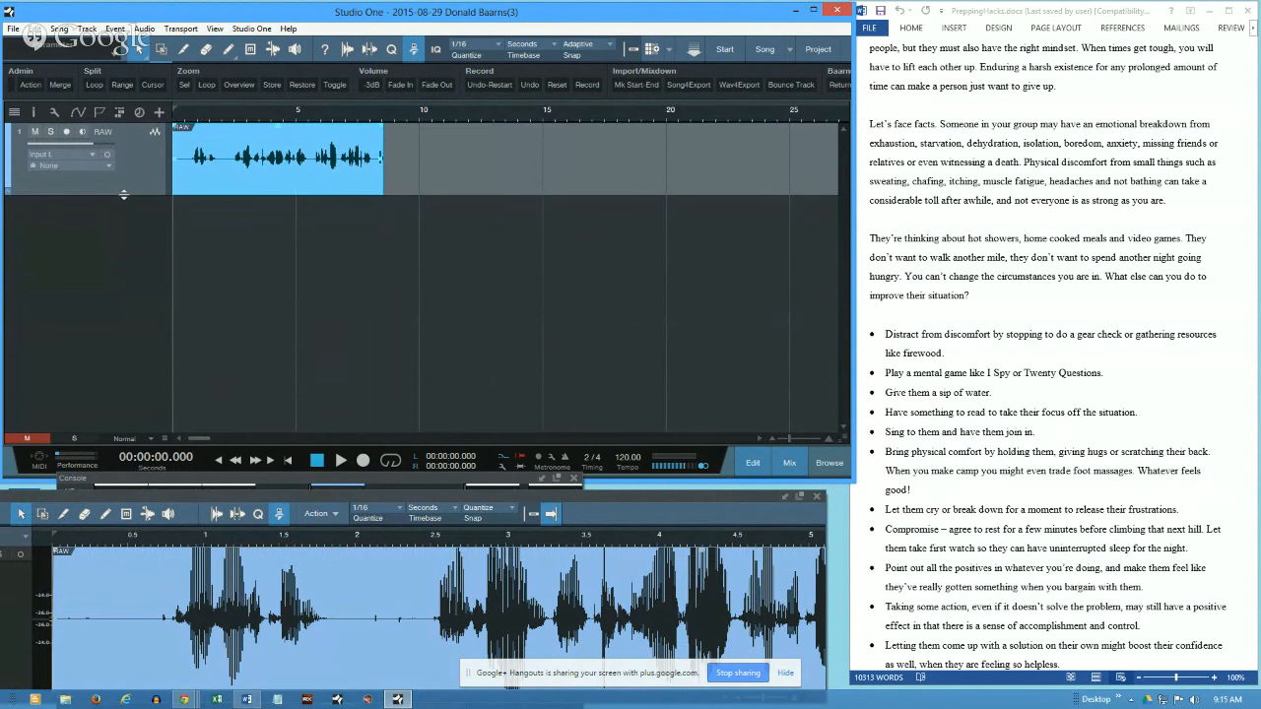
# Step: Unhide the After RX - no FX, Extra Import, RT Pads Books and RoomTone tracks, enlarge After RX - no FX and arm RAW
pyautogui.click(13, 112)
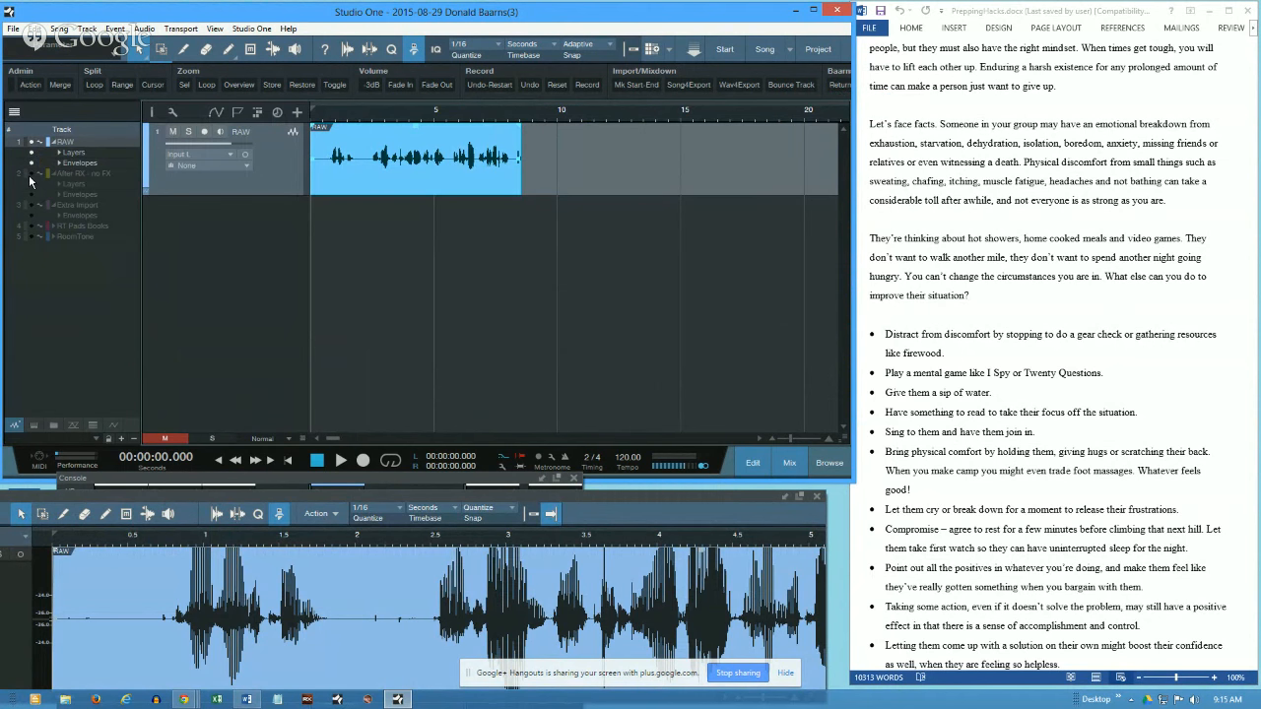
pyautogui.moveTo(33, 177); pyautogui.dragTo(34, 239)
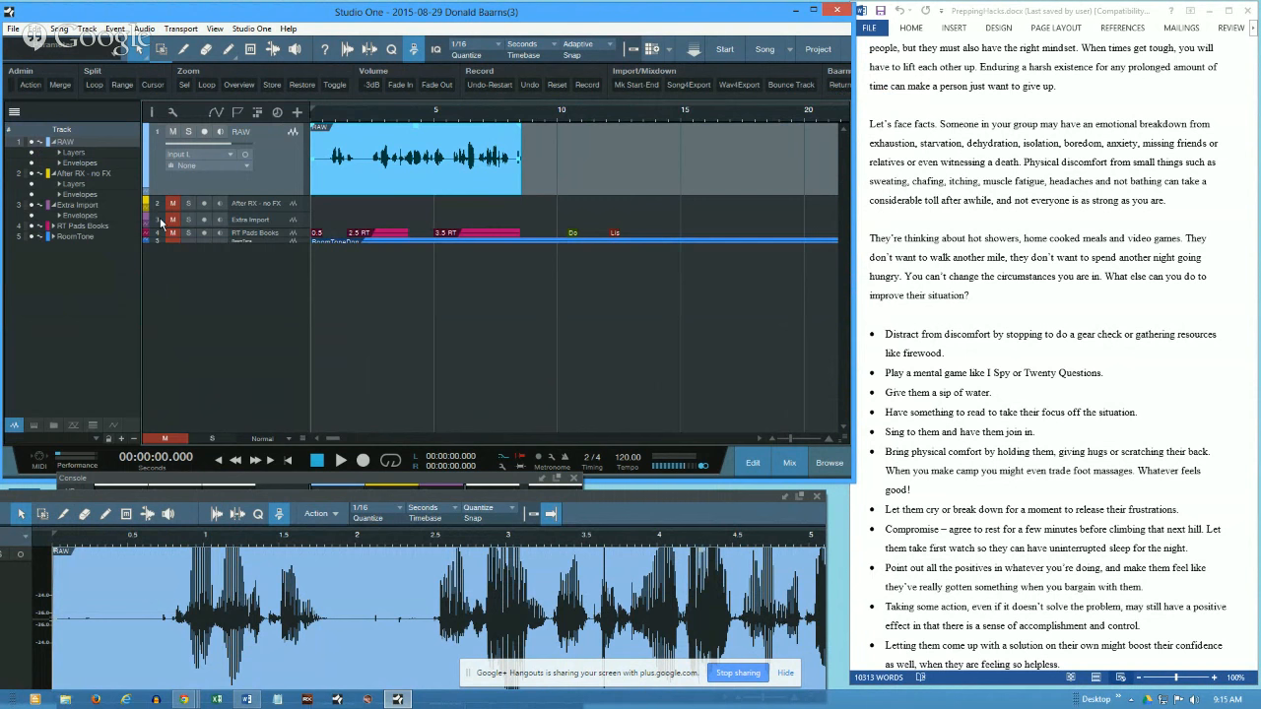
pyautogui.moveTo(264, 209); pyautogui.dragTo(261, 290)
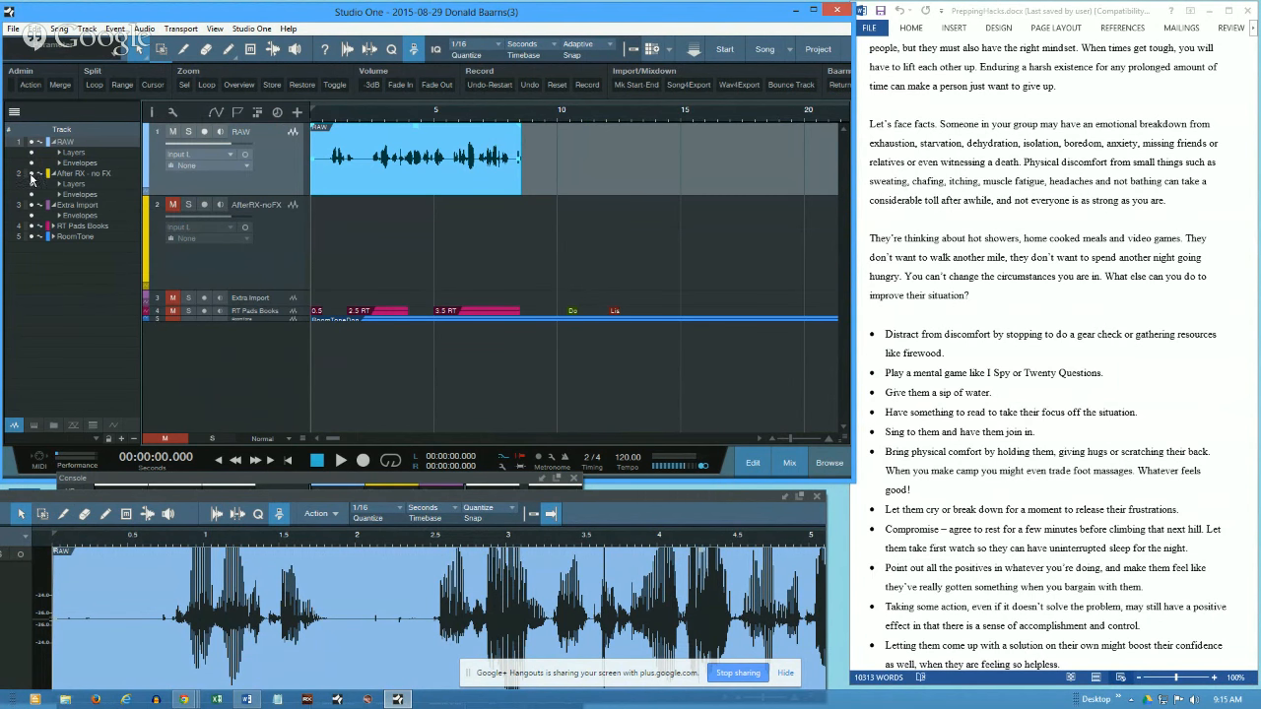
pyautogui.press('r')
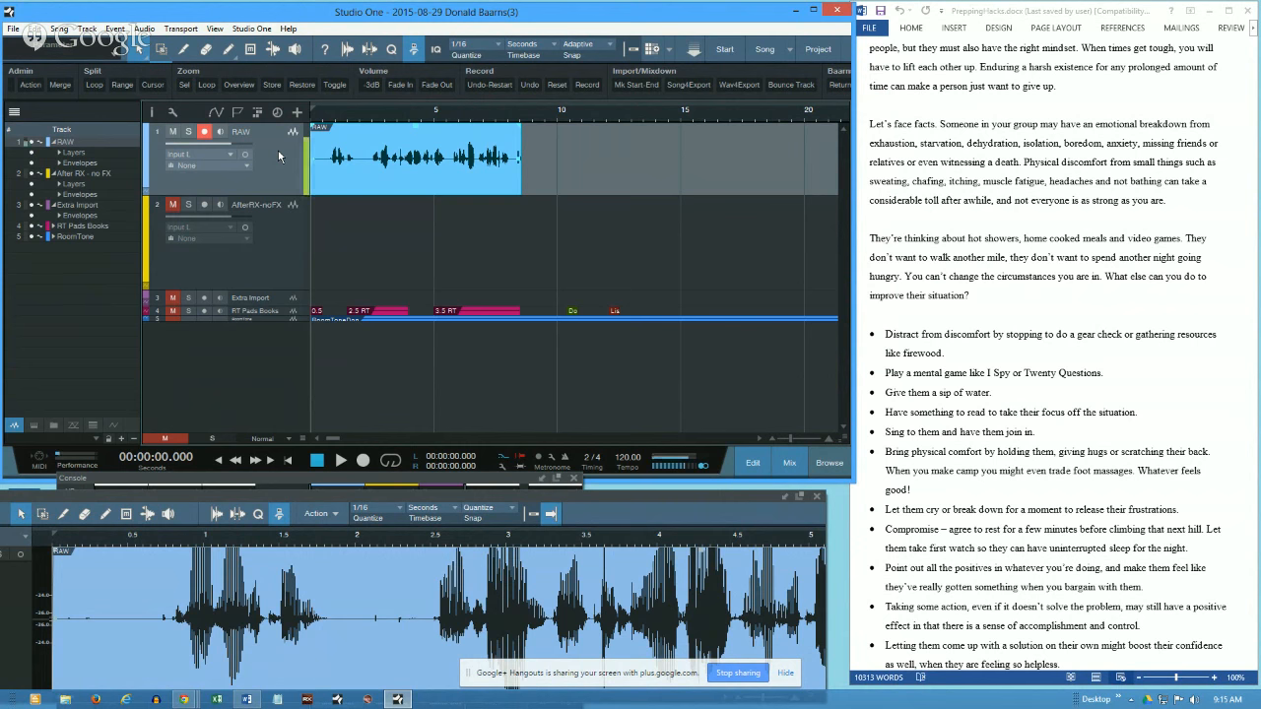
# Step: Disarm recording on the RAW track and increase the height of the RT Pads Books track
pyautogui.click(204, 131)
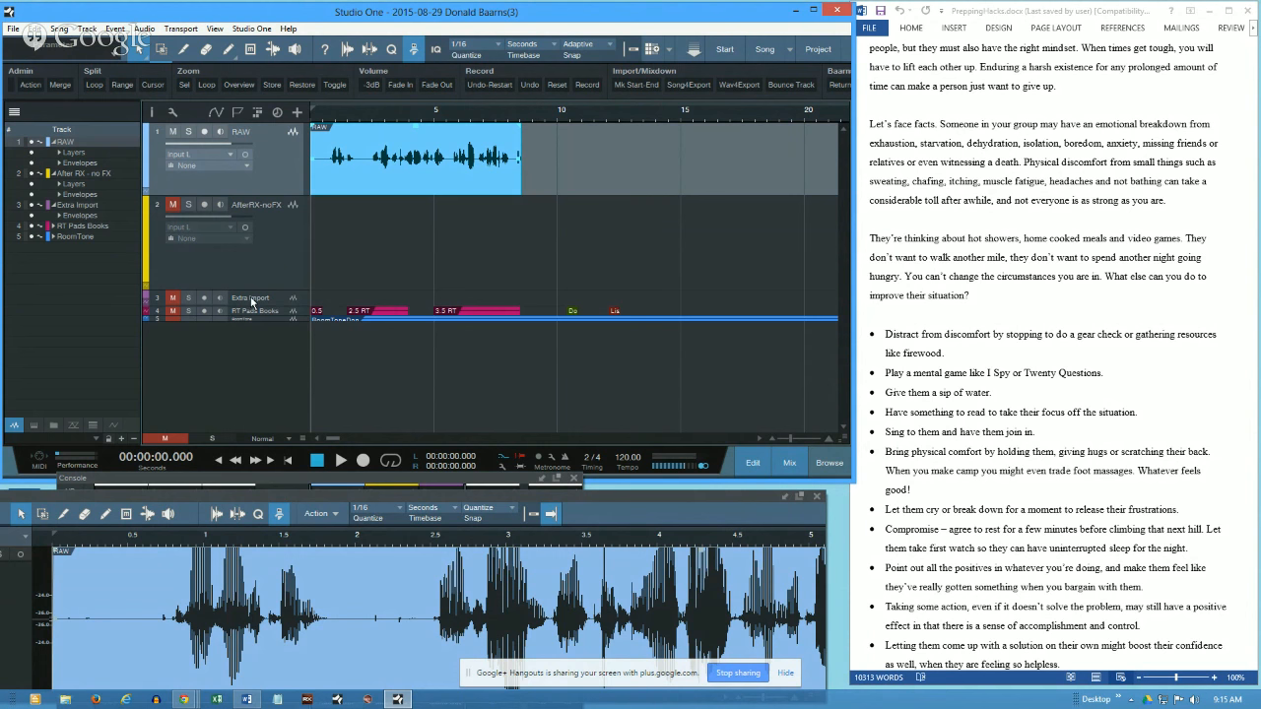
pyautogui.moveTo(259, 317); pyautogui.dragTo(276, 412)
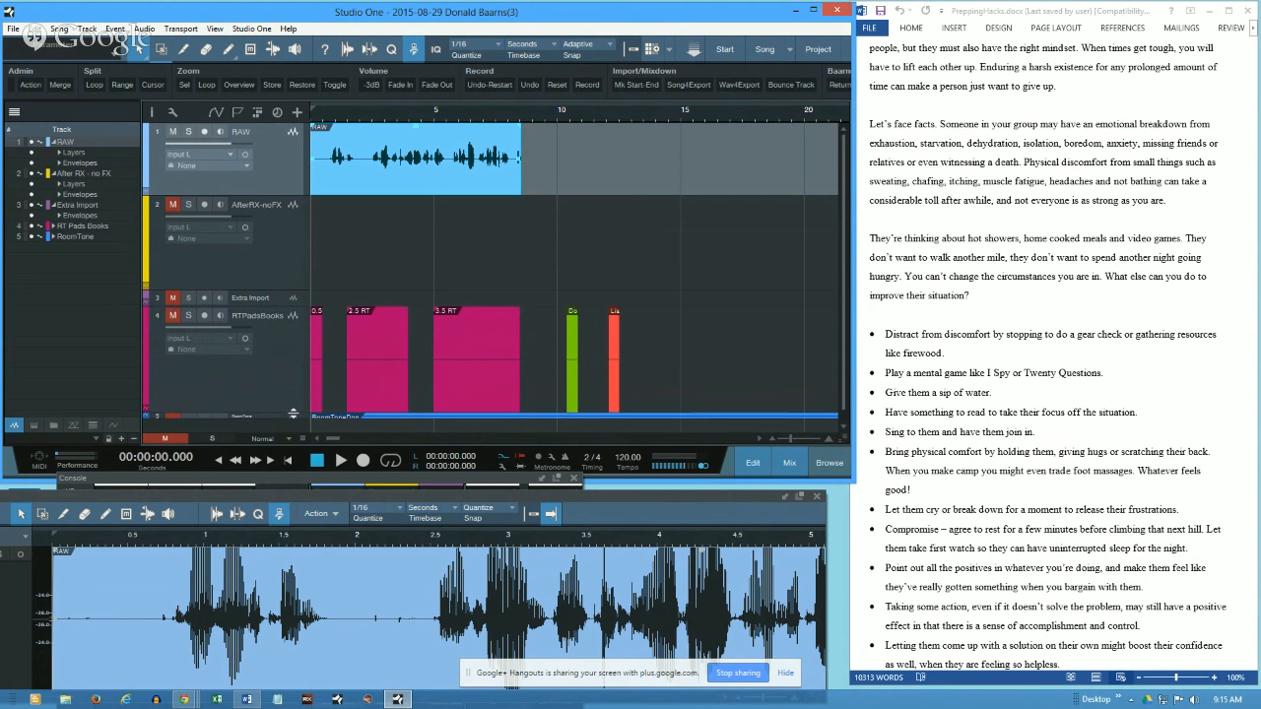
pyautogui.moveTo(292, 414); pyautogui.dragTo(288, 379)
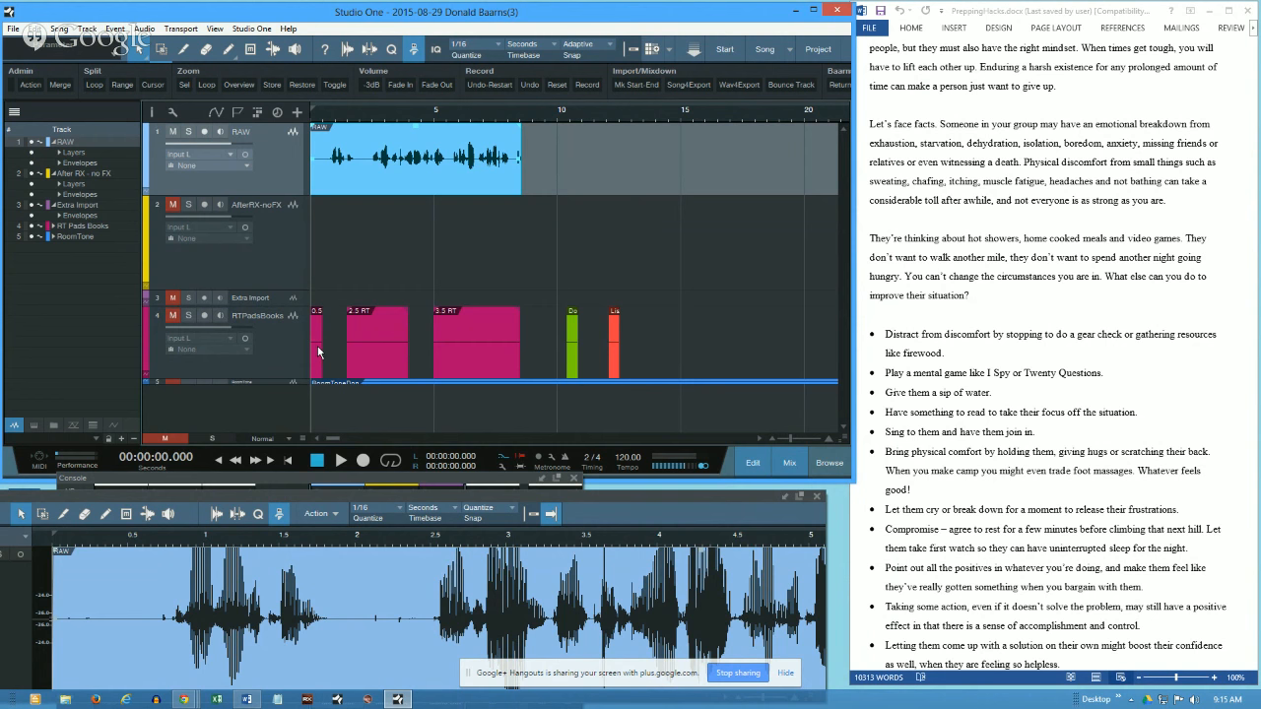
# Step: Select the 0.5, 2.5 and 3.5 room tone clips on the RT Pads Books track in turn
pyautogui.click(317, 352)
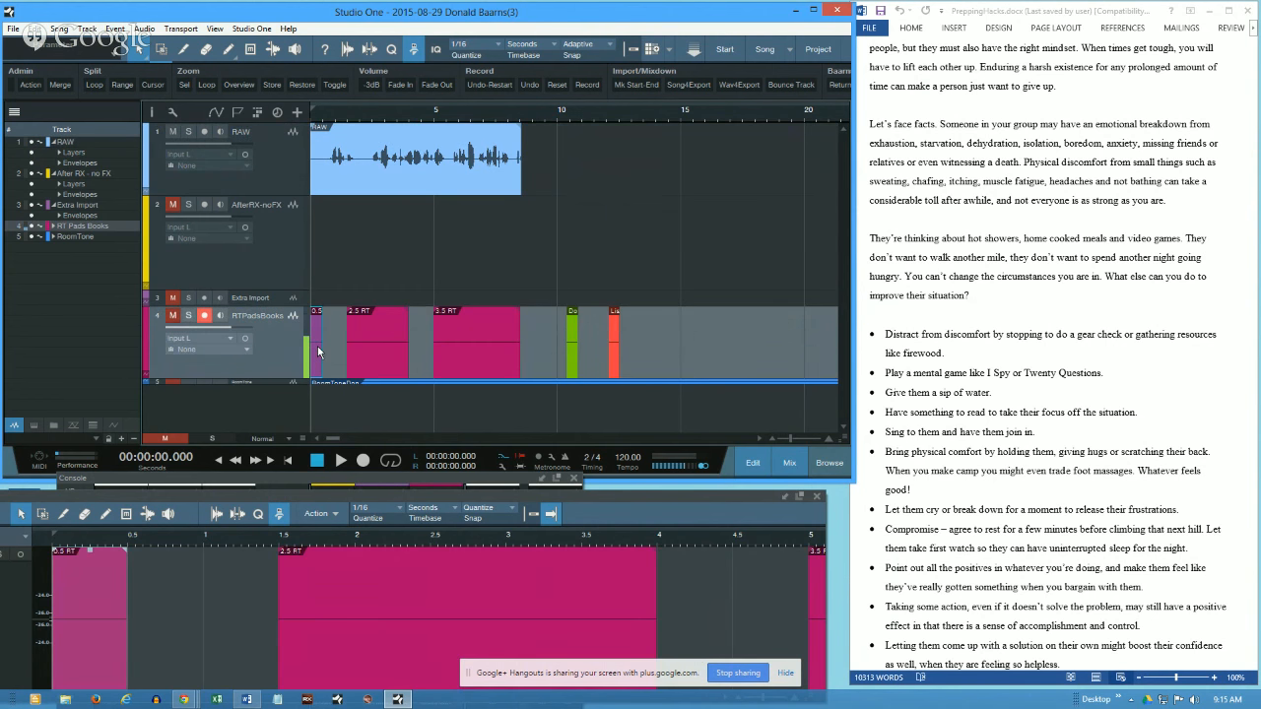
pyautogui.click(375, 343)
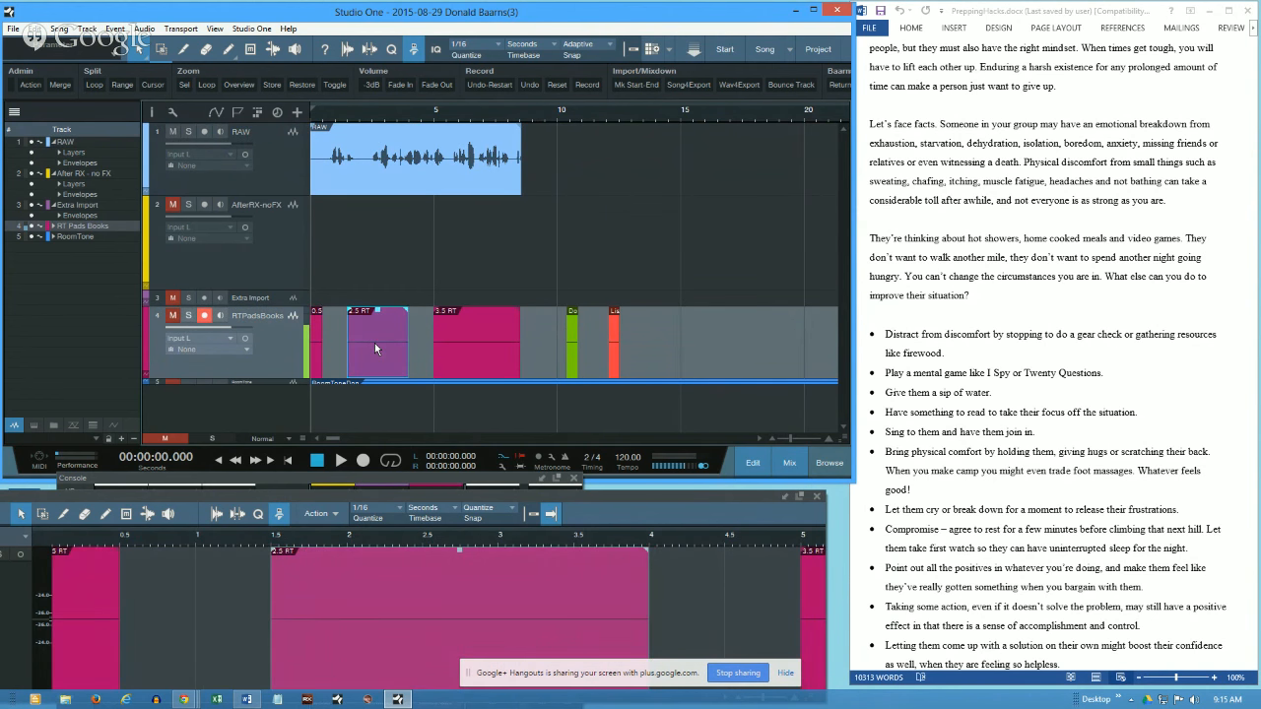
pyautogui.click(495, 330)
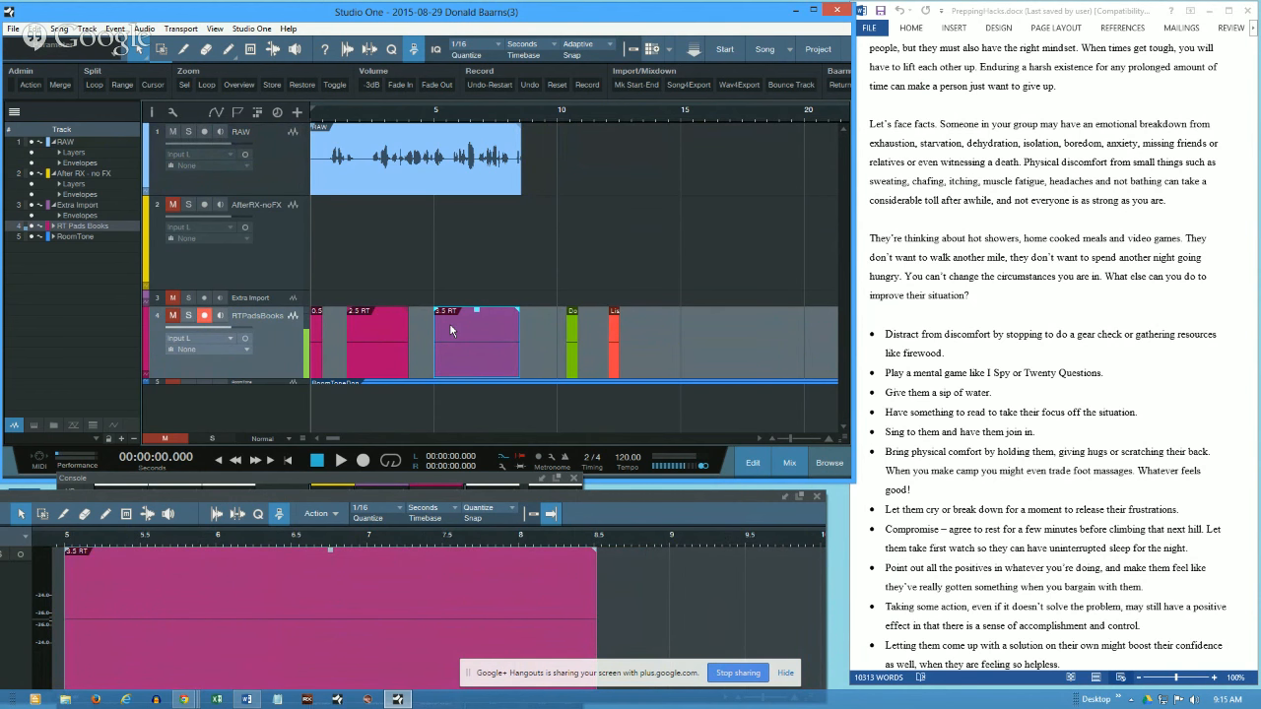
# Step: Inspect the green and red breath clips on the RT Pads Books track up close
pyautogui.click(578, 360)
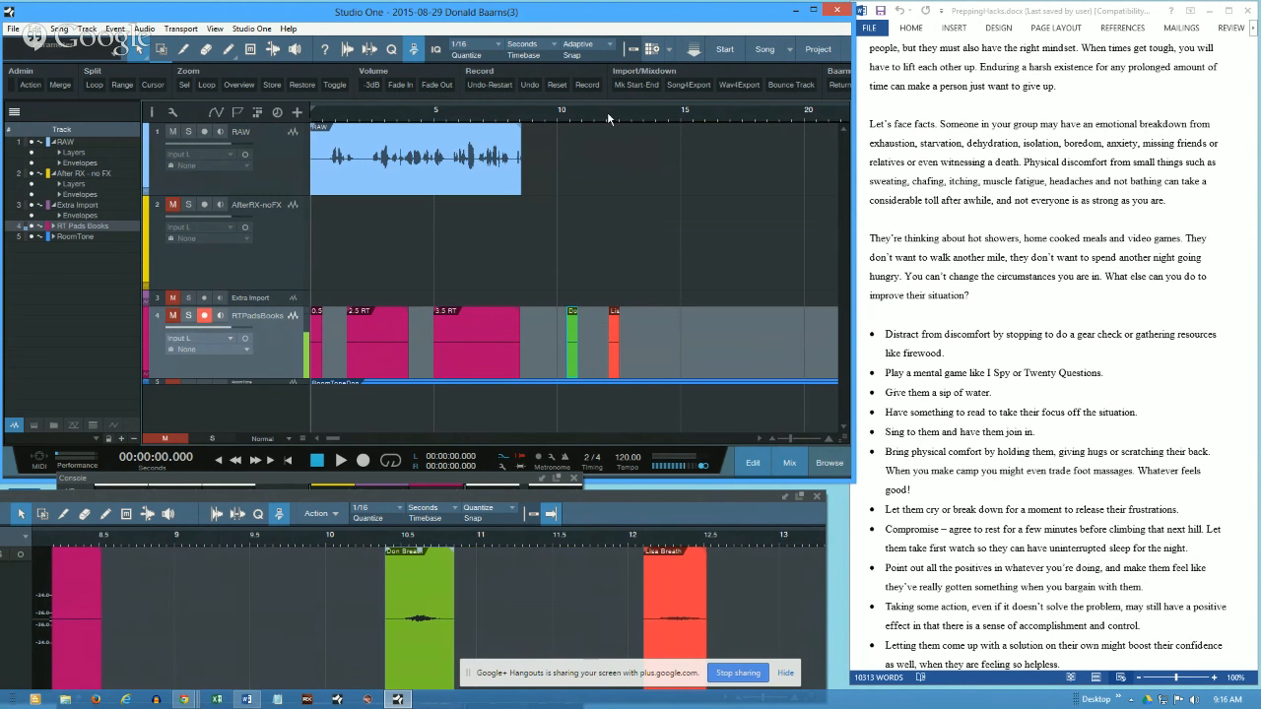
pyautogui.moveTo(587, 110); pyautogui.dragTo(594, 170)
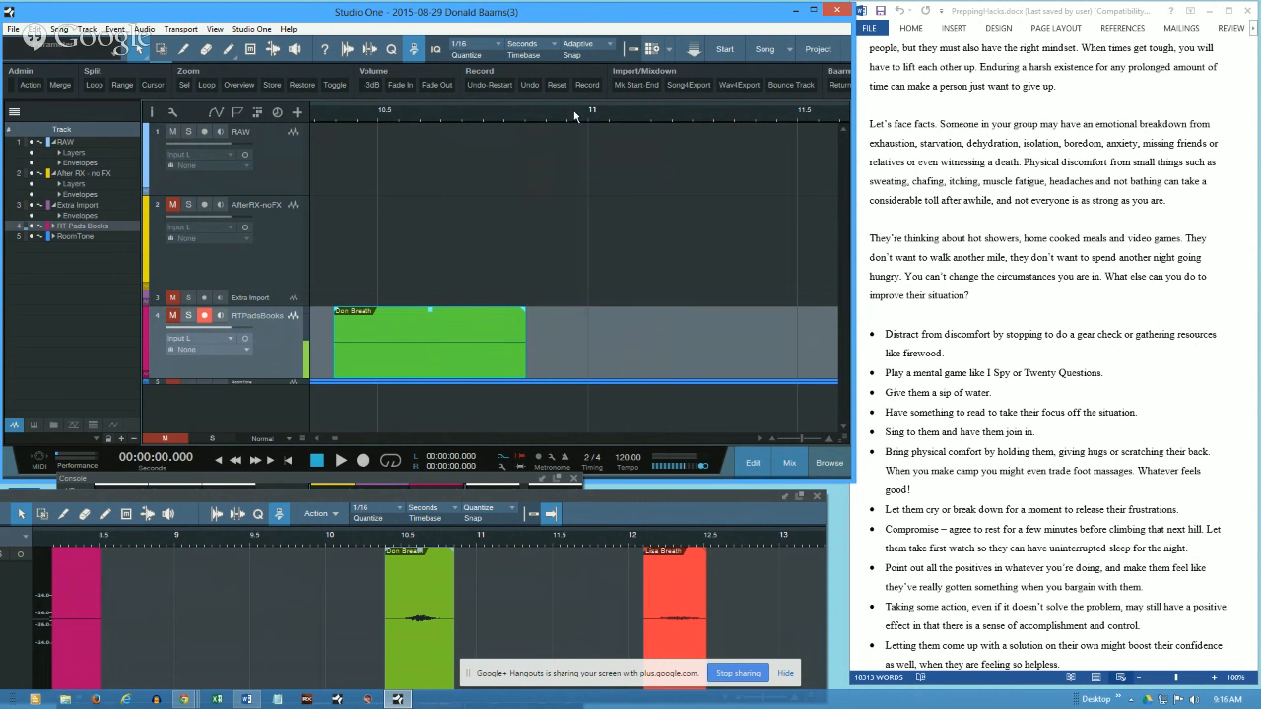
pyautogui.moveTo(574, 113); pyautogui.dragTo(574, 85)
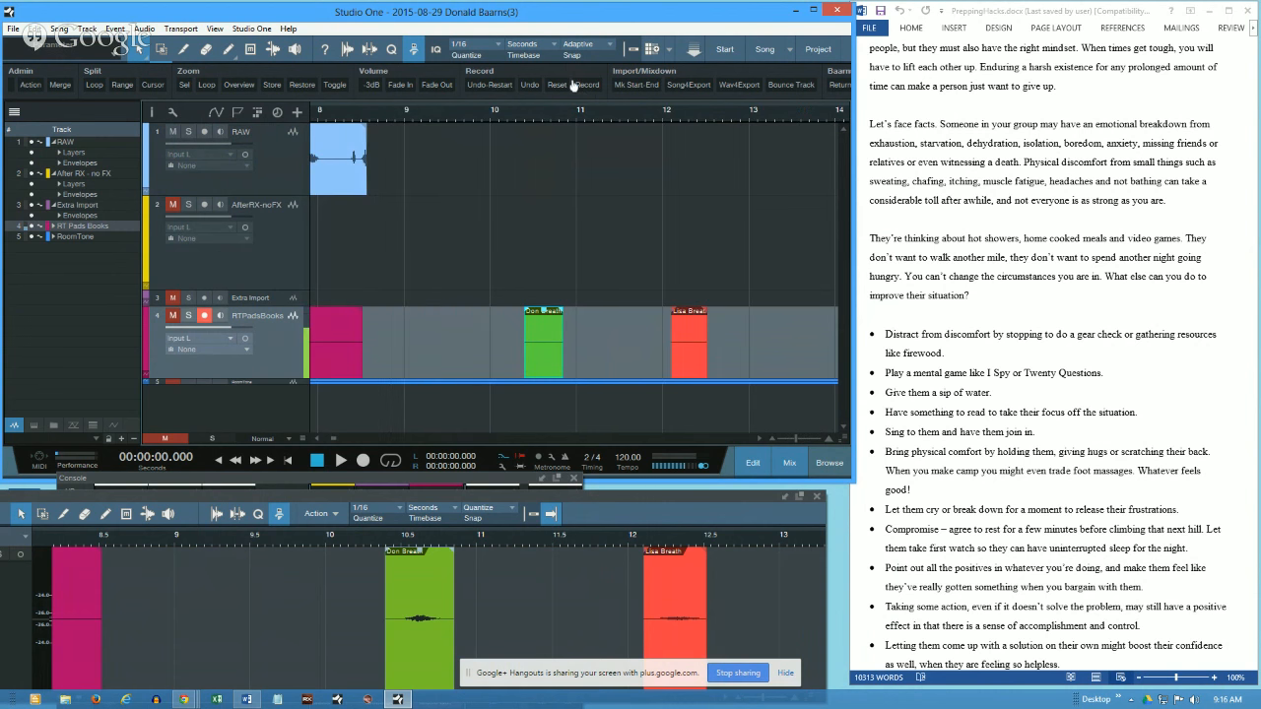
pyautogui.click(686, 339)
pyautogui.moveTo(666, 112); pyautogui.dragTo(649, 160)
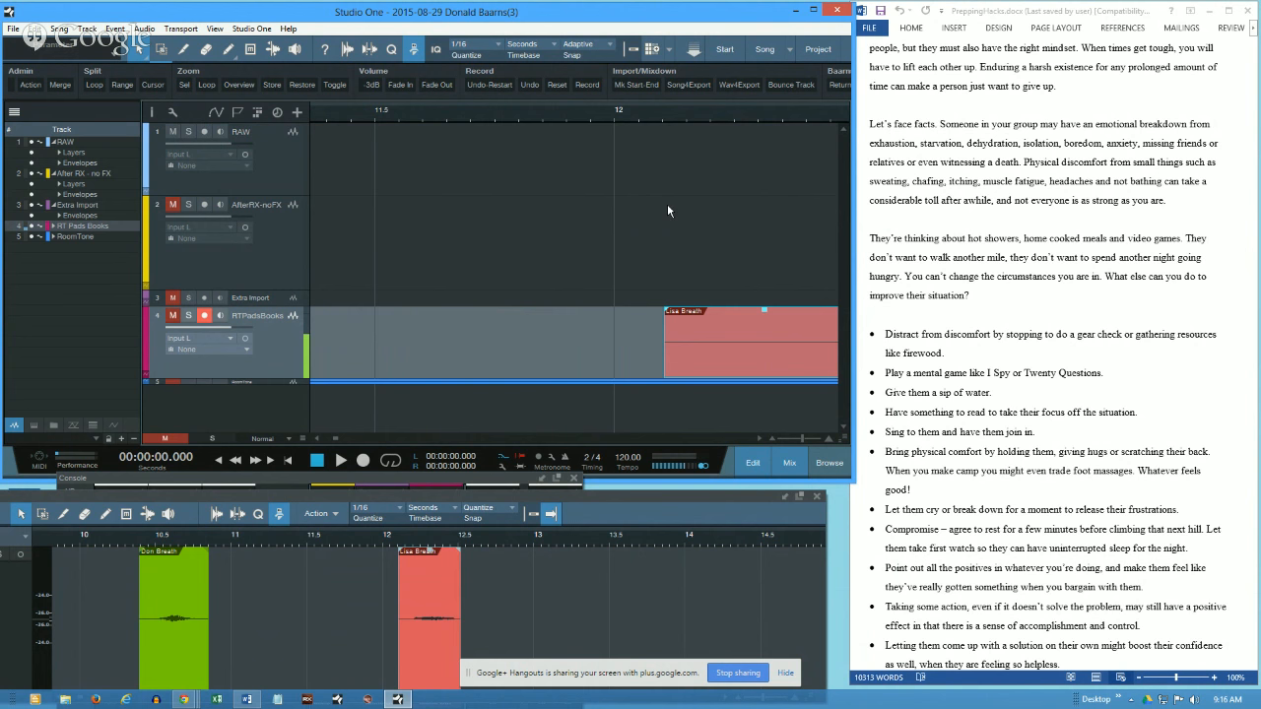
pyautogui.moveTo(656, 118); pyautogui.dragTo(647, 75)
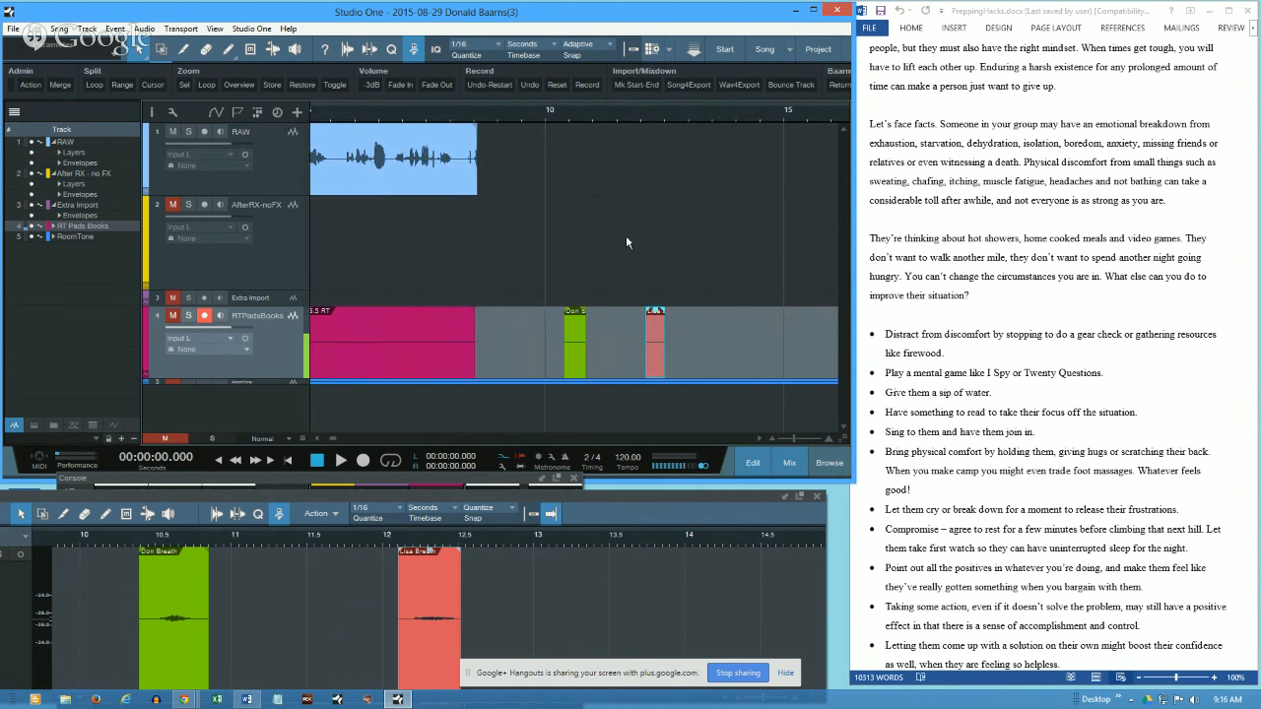
pyautogui.moveTo(593, 111); pyautogui.dragTo(564, 137)
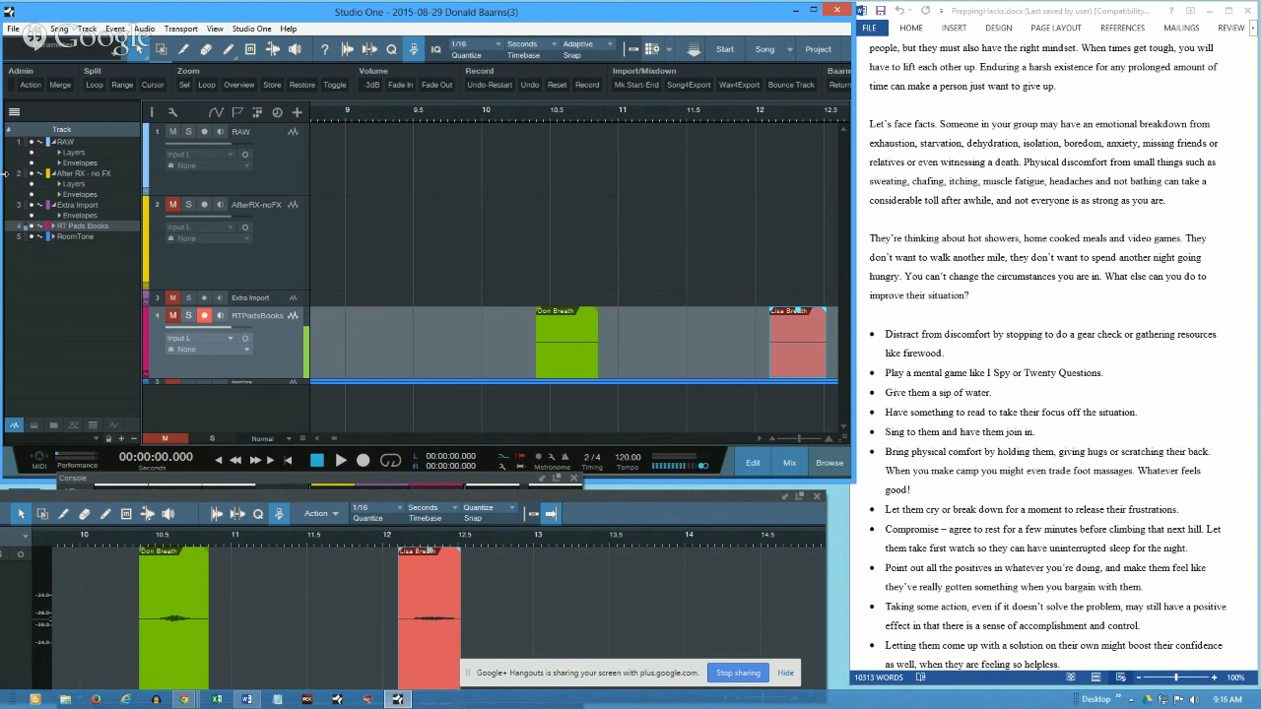
# Step: Hide every track except RAW, increase RAW's height and close the track list
pyautogui.moveTo(33, 174); pyautogui.dragTo(34, 241)
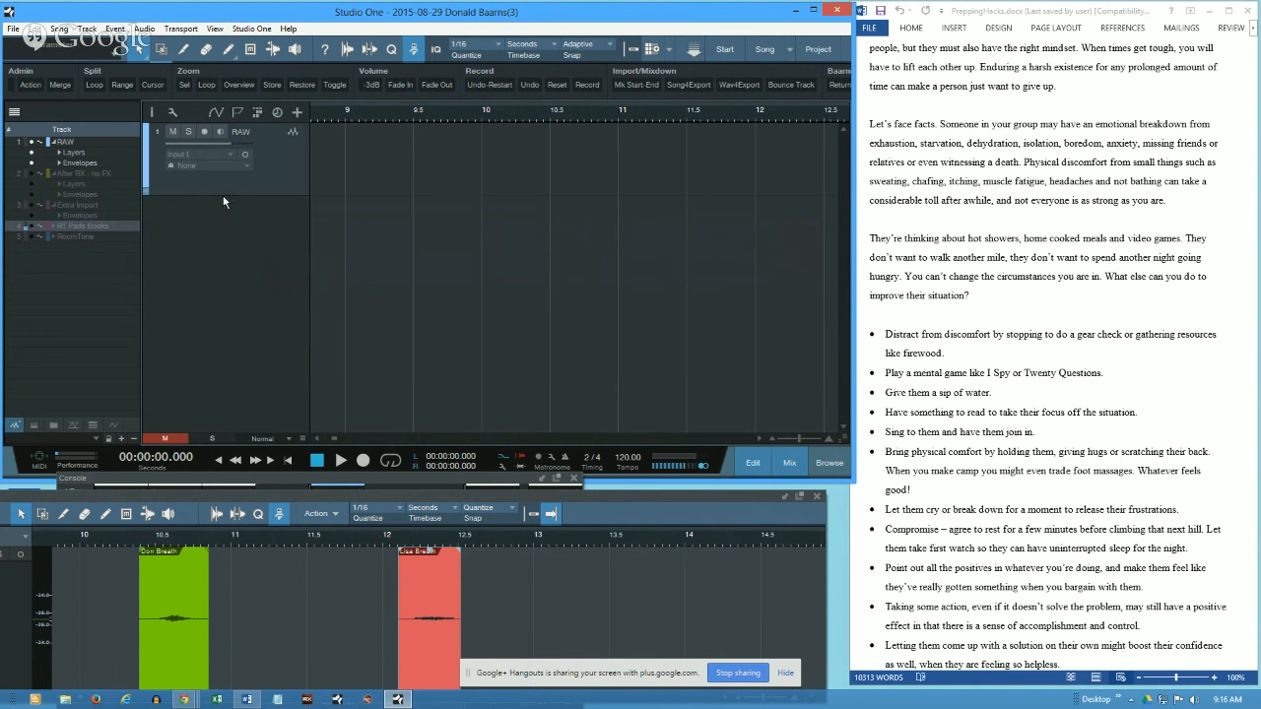
pyautogui.moveTo(222, 195); pyautogui.dragTo(222, 264)
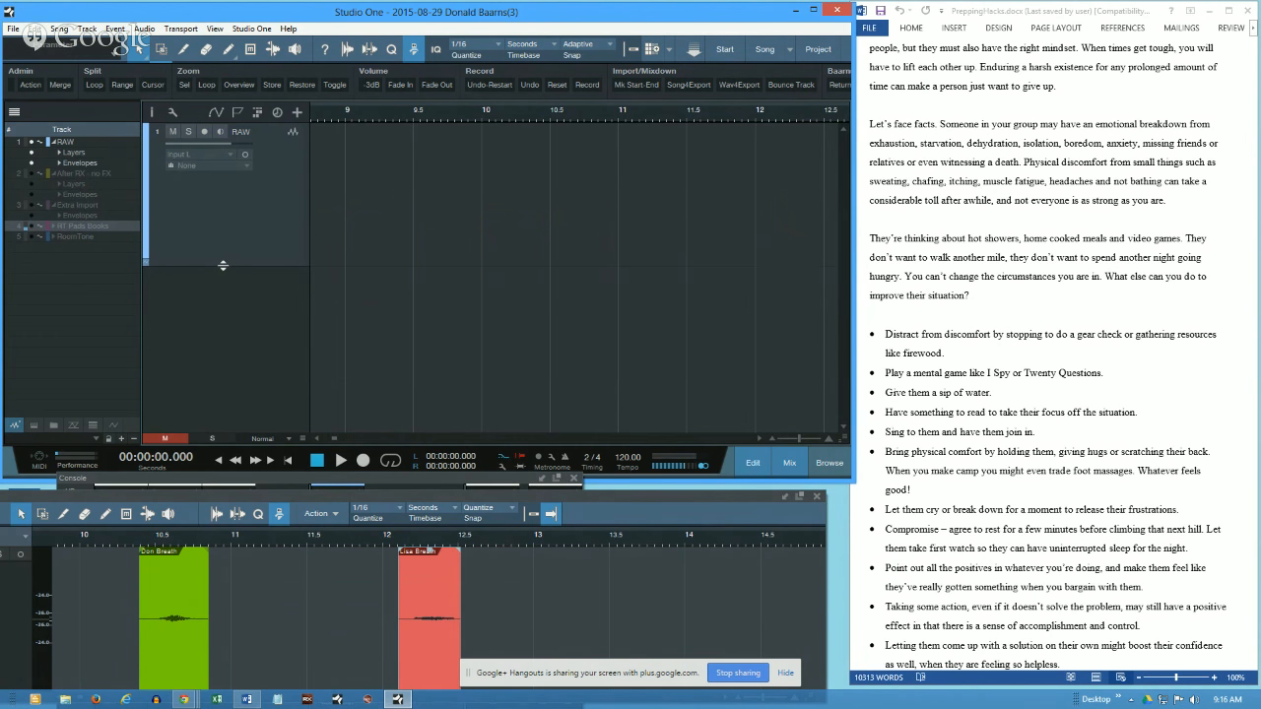
pyautogui.click(14, 114)
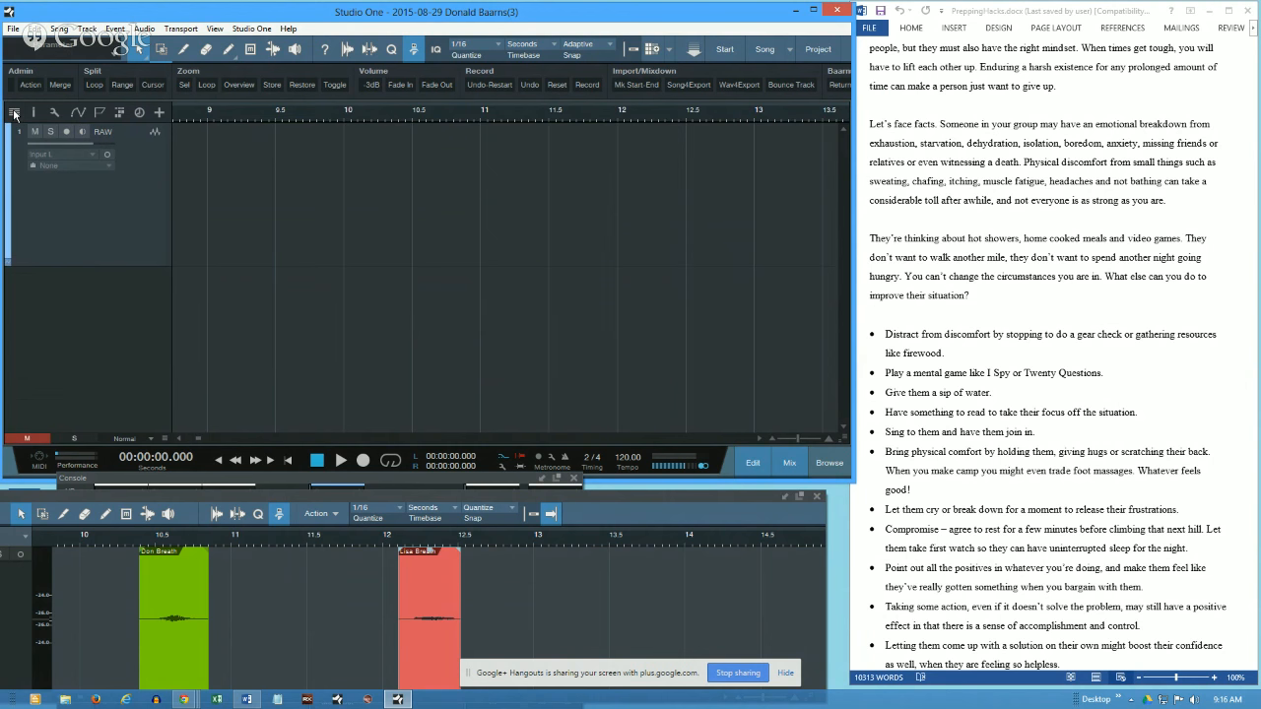
# Step: Start a new song from the start page and look through the Styles, Interfaces and User template lists
pyautogui.click(718, 54)
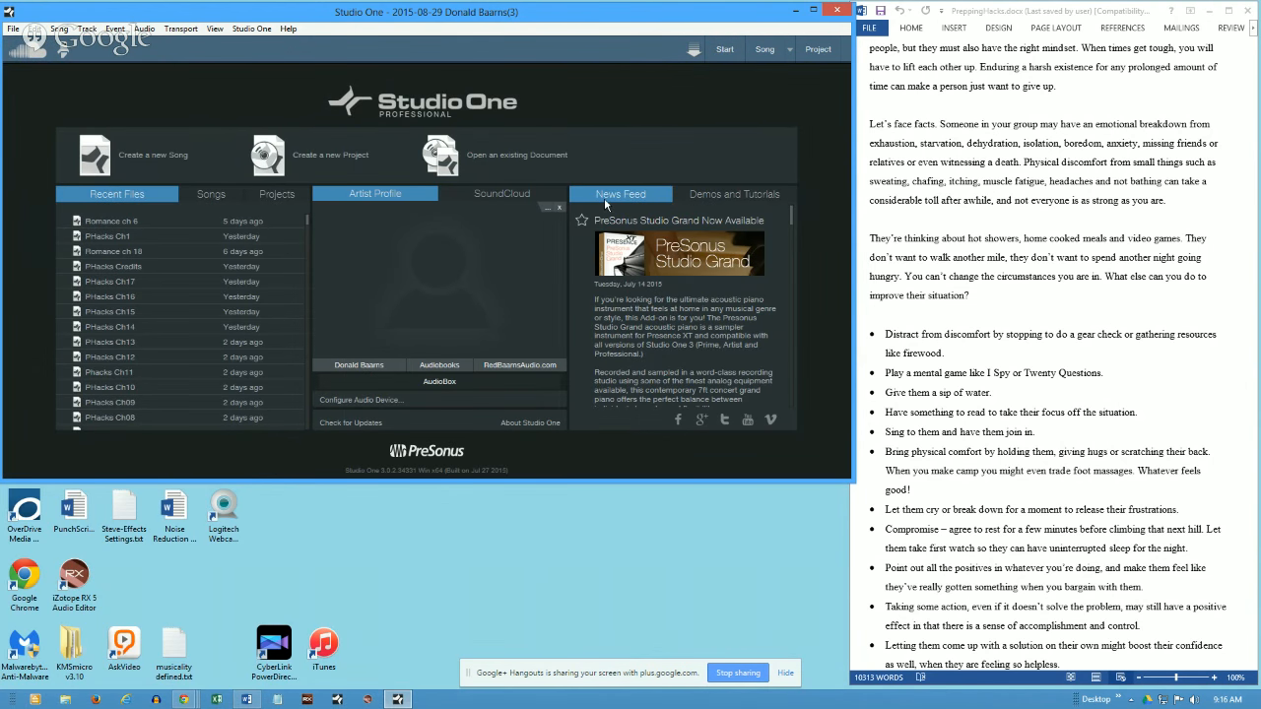
pyautogui.click(173, 163)
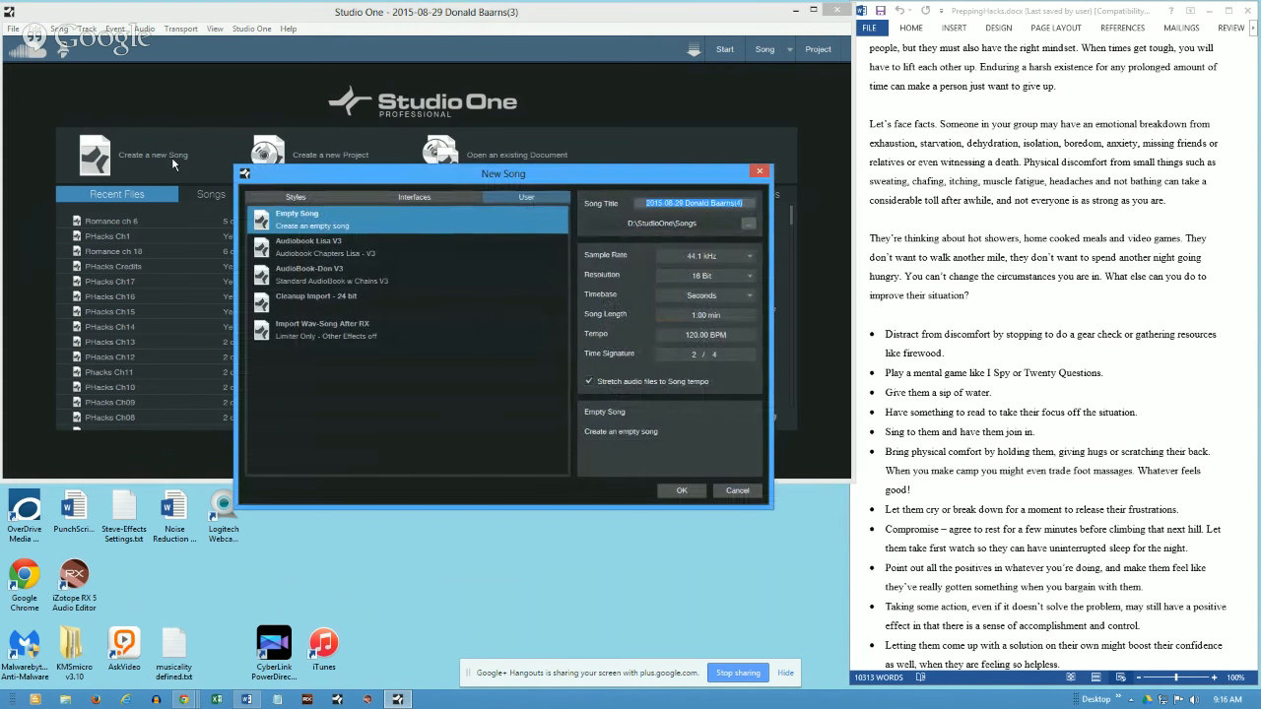
pyautogui.click(367, 198)
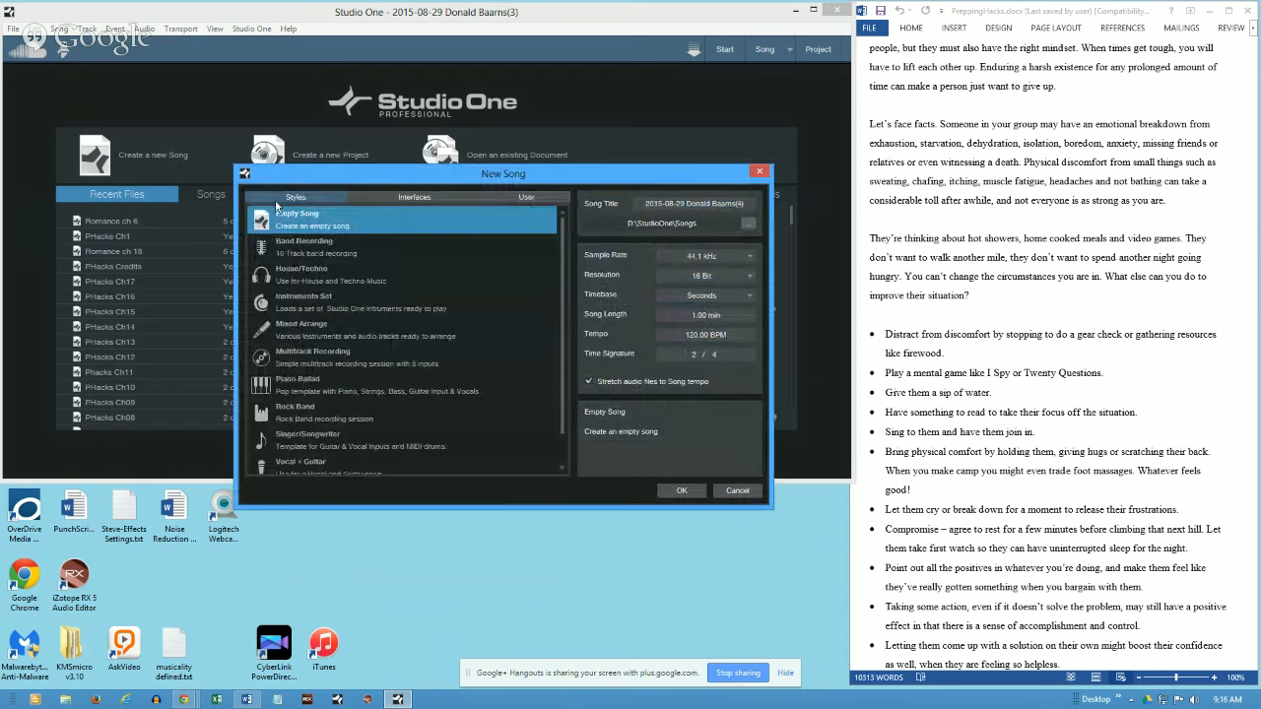
pyautogui.click(538, 193)
pyautogui.click(446, 194)
pyautogui.click(525, 199)
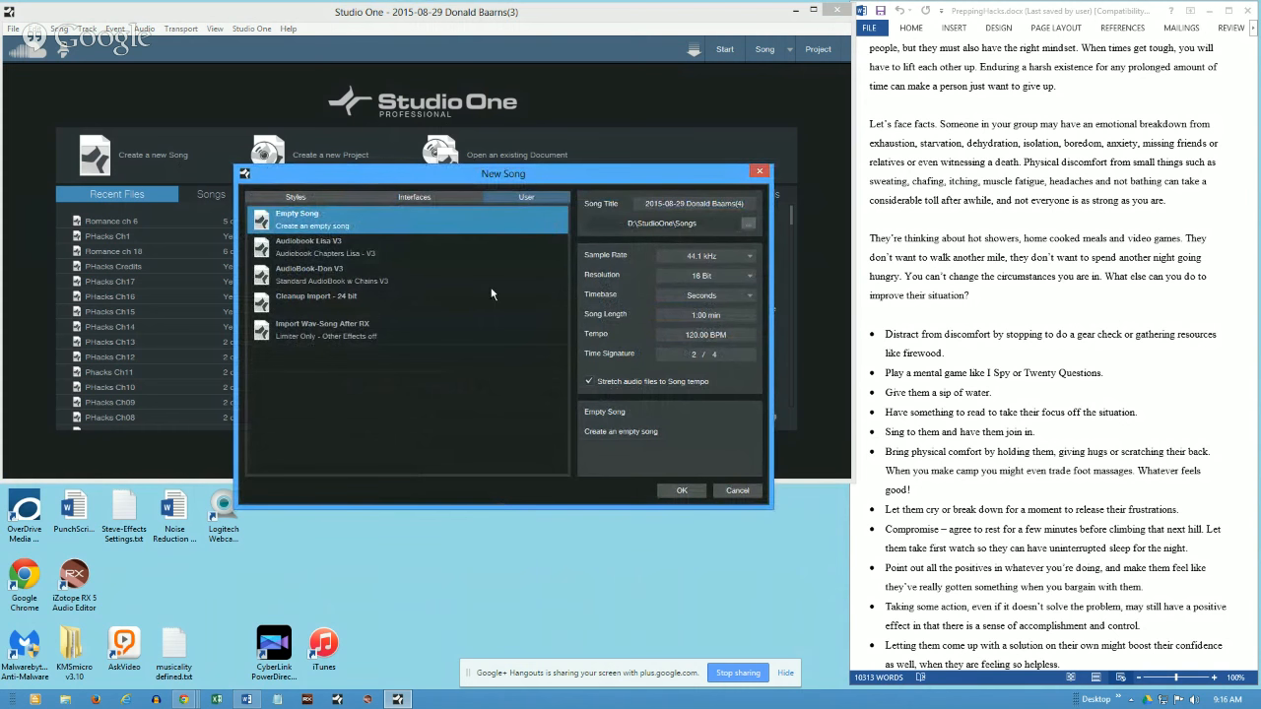
# Step: Preview the two audiobook user templates, but create the song from the Empty Song template in Styles
pyautogui.click(410, 277)
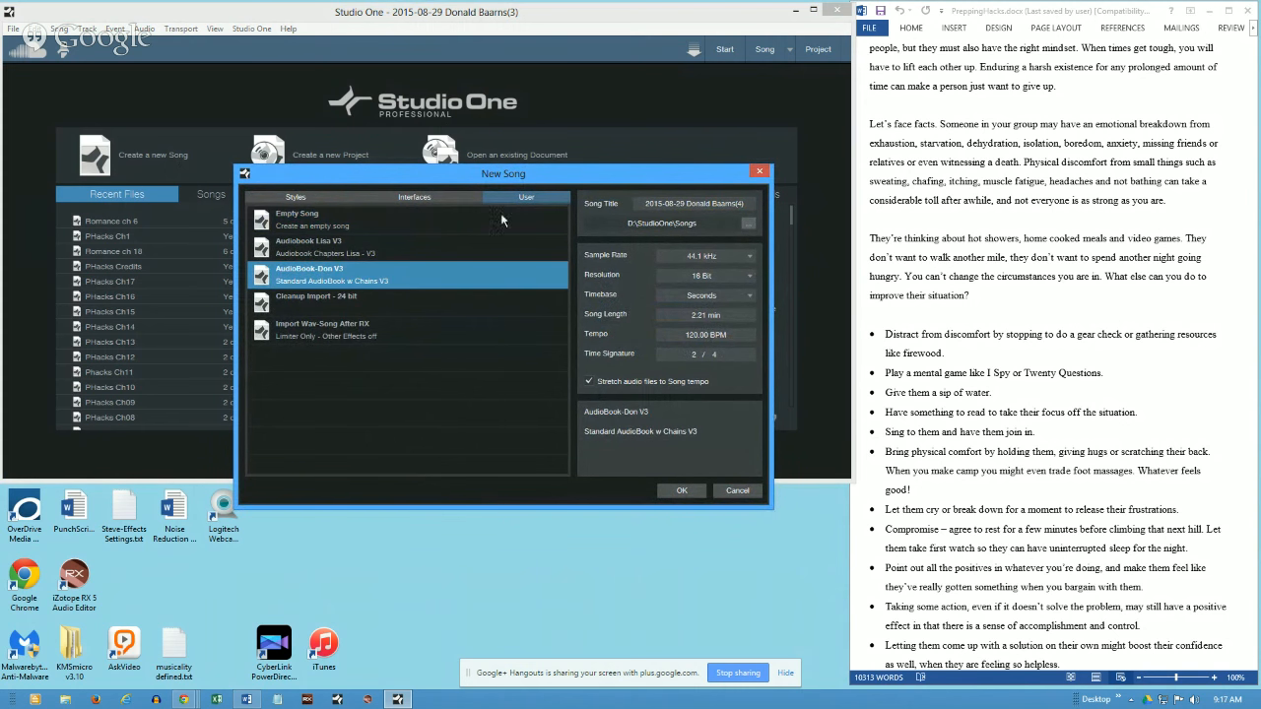
pyautogui.click(436, 256)
pyautogui.click(439, 264)
pyautogui.click(439, 257)
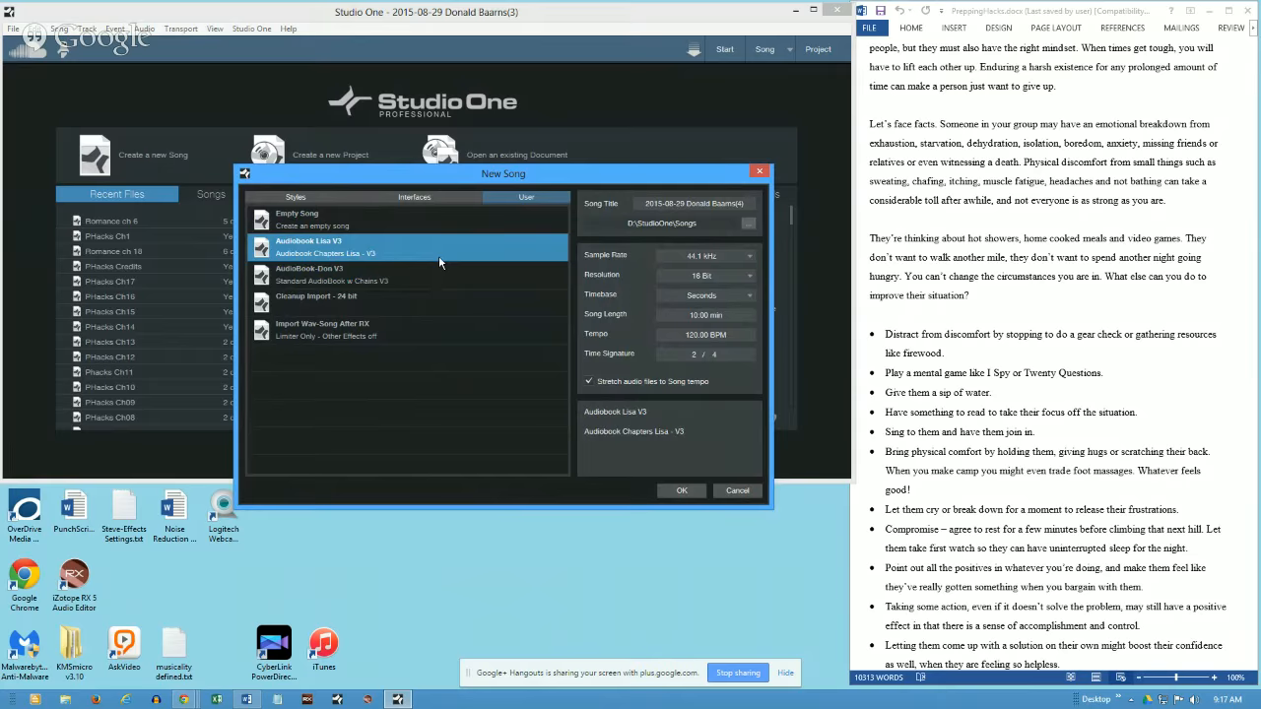
pyautogui.click(313, 197)
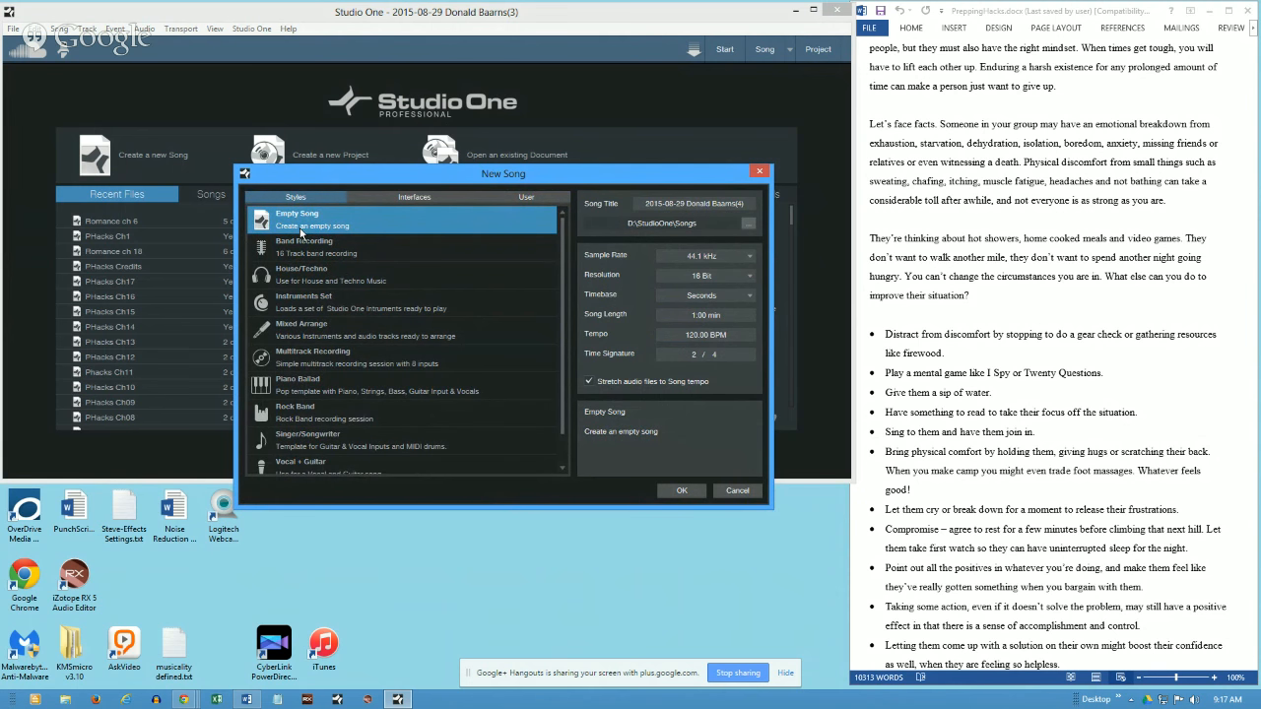
pyautogui.click(673, 489)
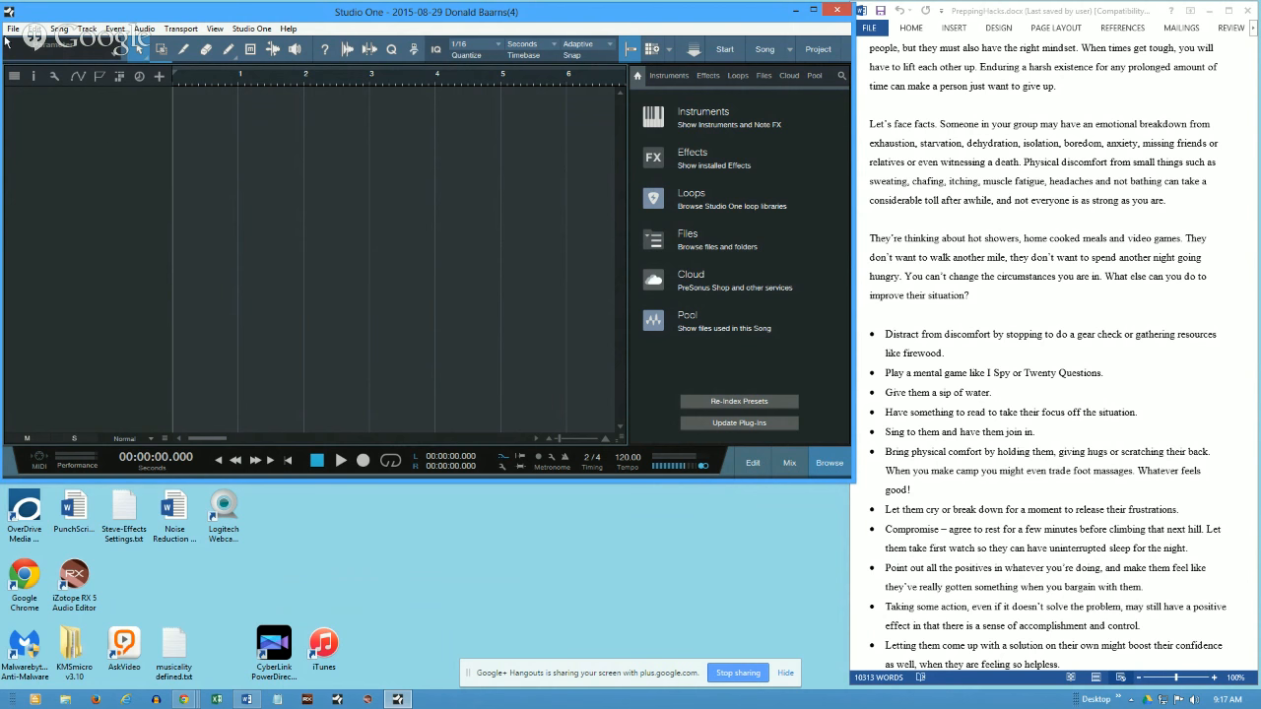
# Step: Examine the name, type, count, format, input and output settings for adding tracks, and cancel without adding any
pyautogui.click(87, 28)
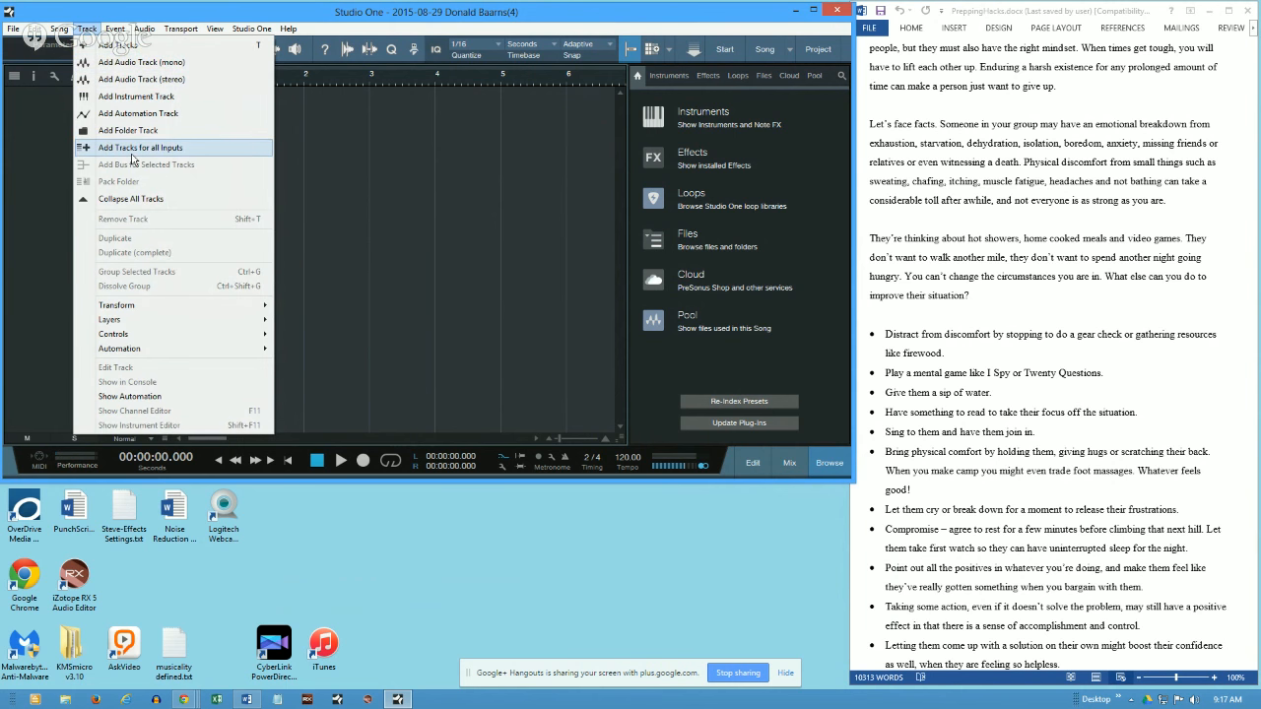
pyautogui.click(114, 48)
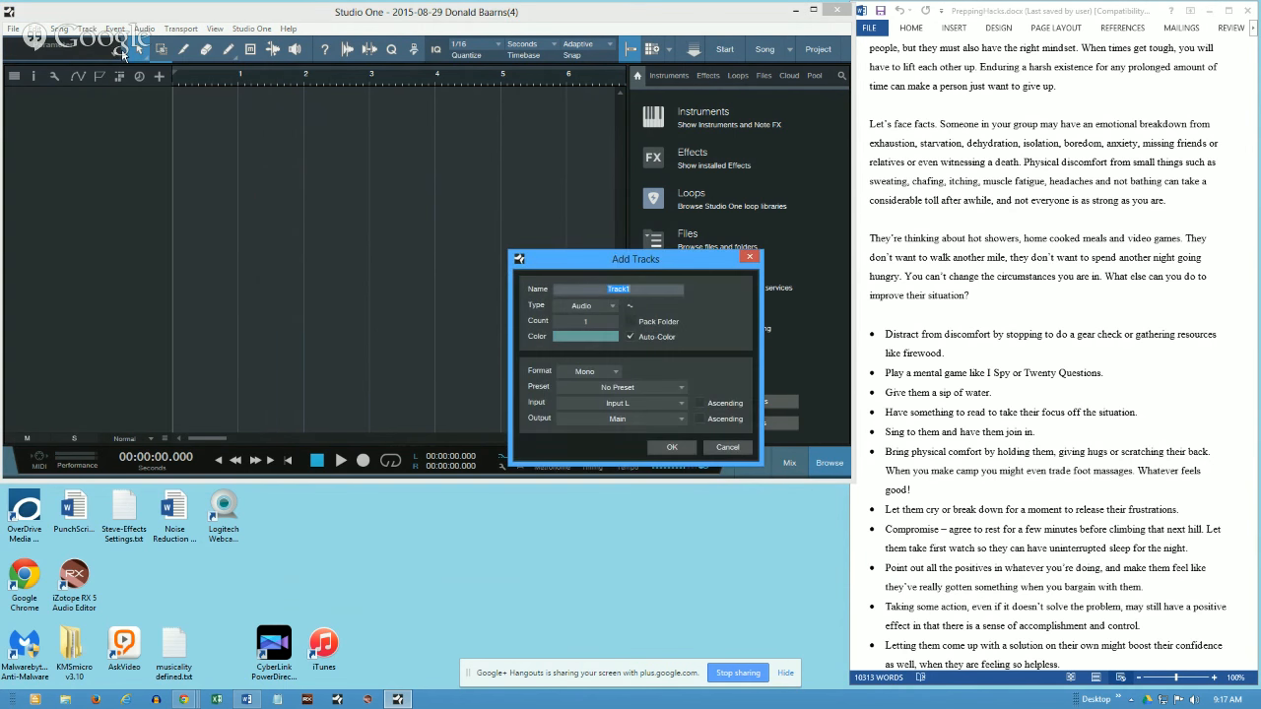
pyautogui.moveTo(700, 261); pyautogui.dragTo(426, 113)
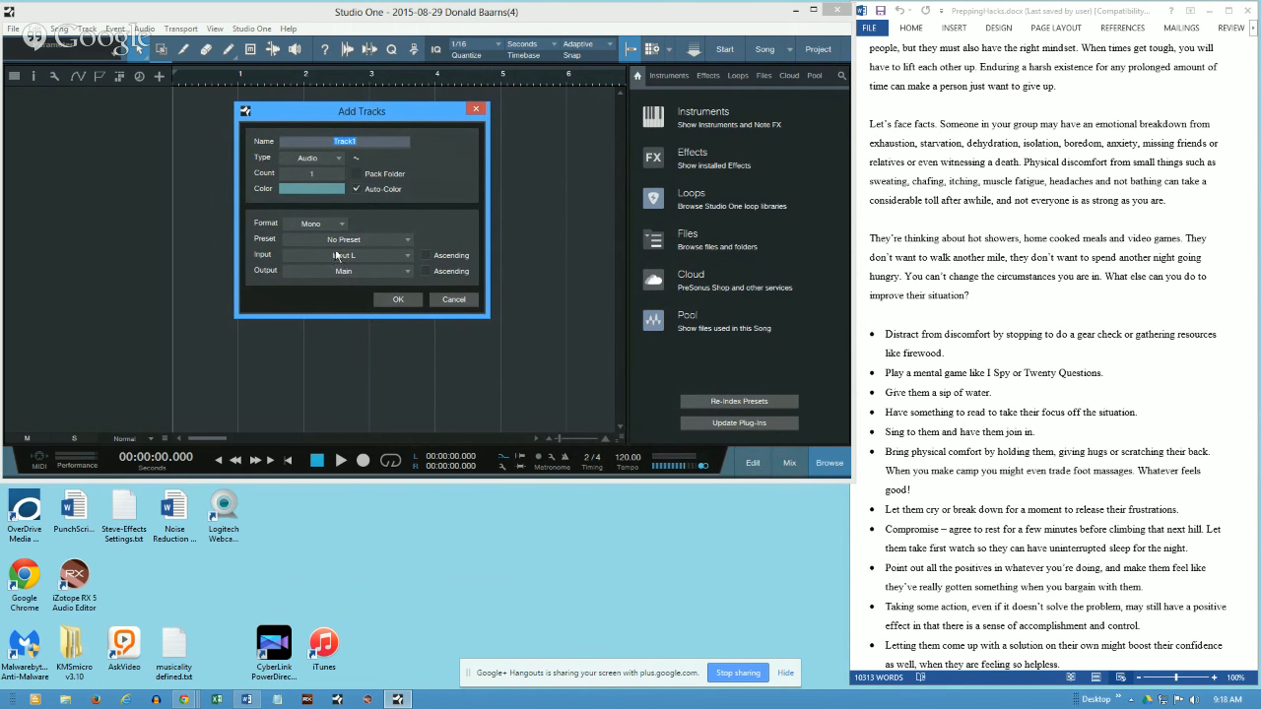
pyautogui.click(455, 300)
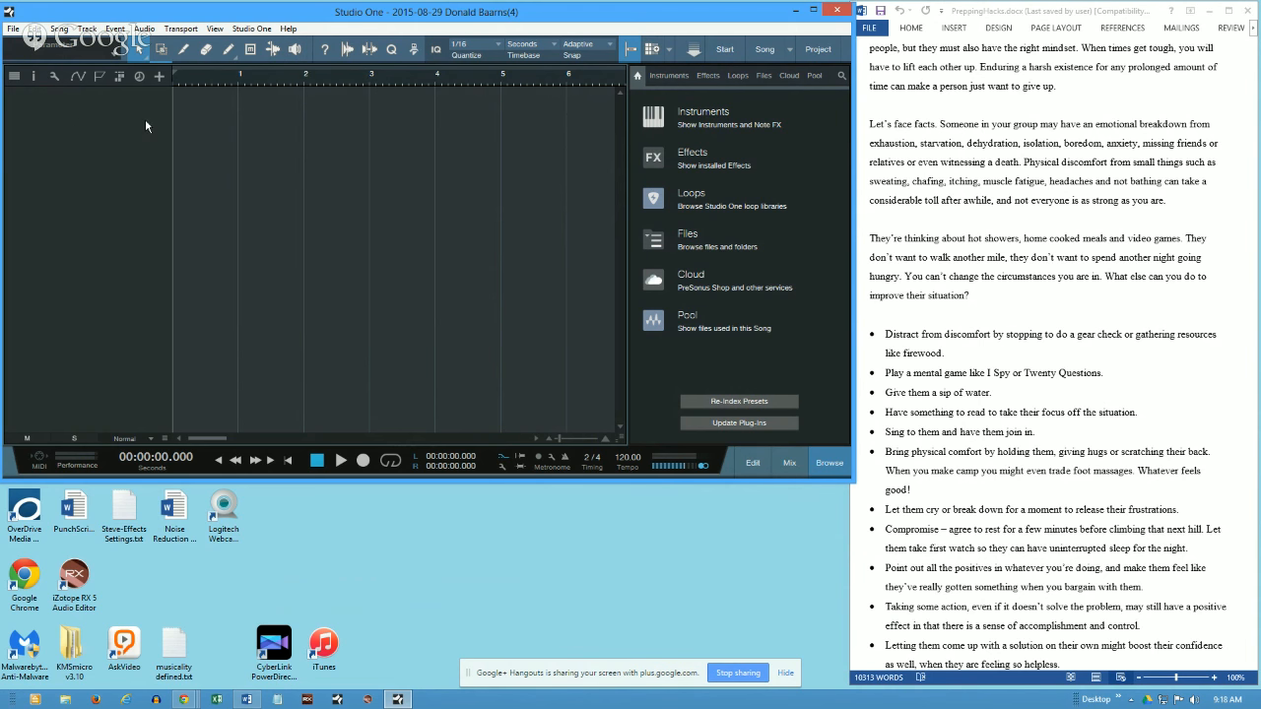
# Step: Show the mixer inside the song window, and show the browser and hide it again
pyautogui.click(754, 471)
pyautogui.click(791, 469)
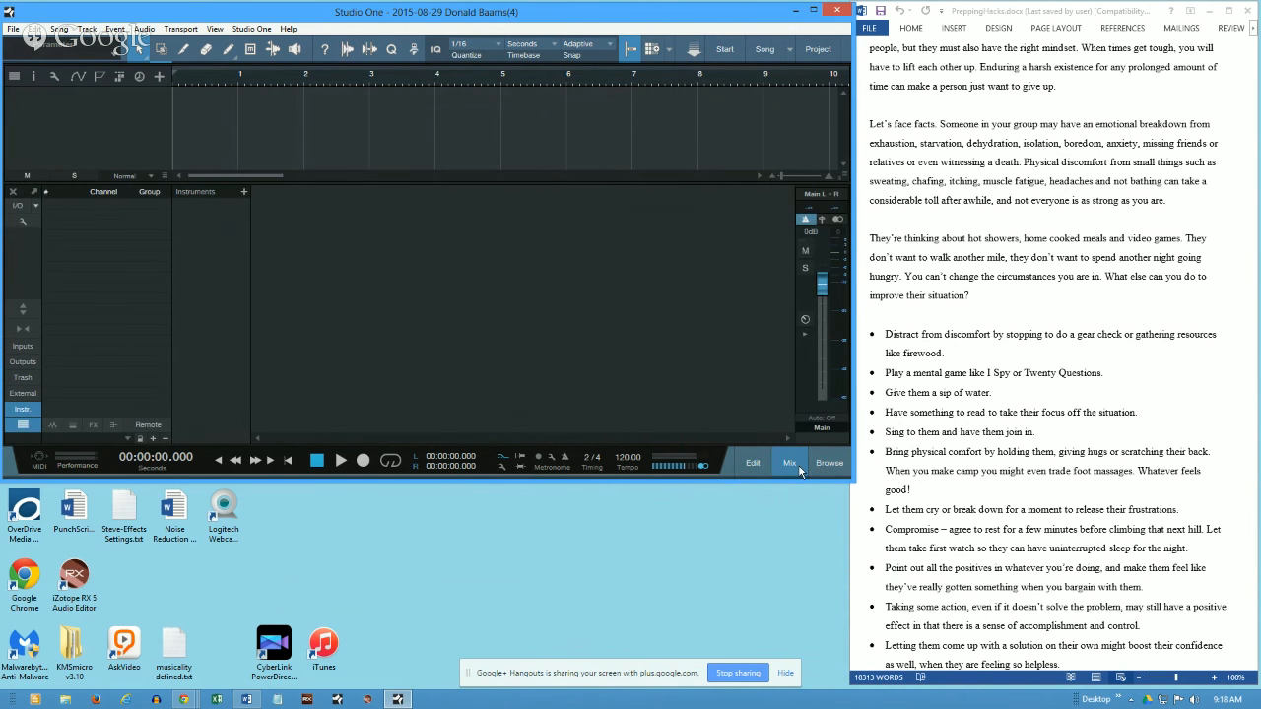
pyautogui.click(821, 469)
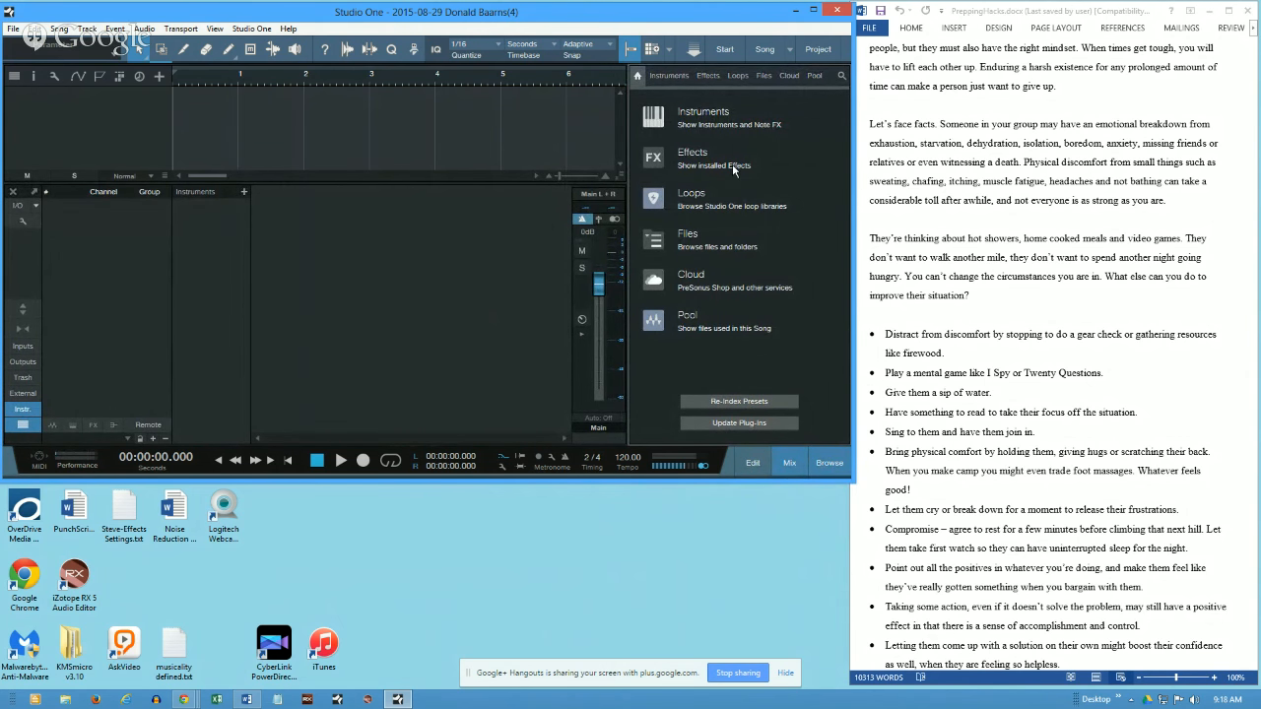
pyautogui.click(833, 465)
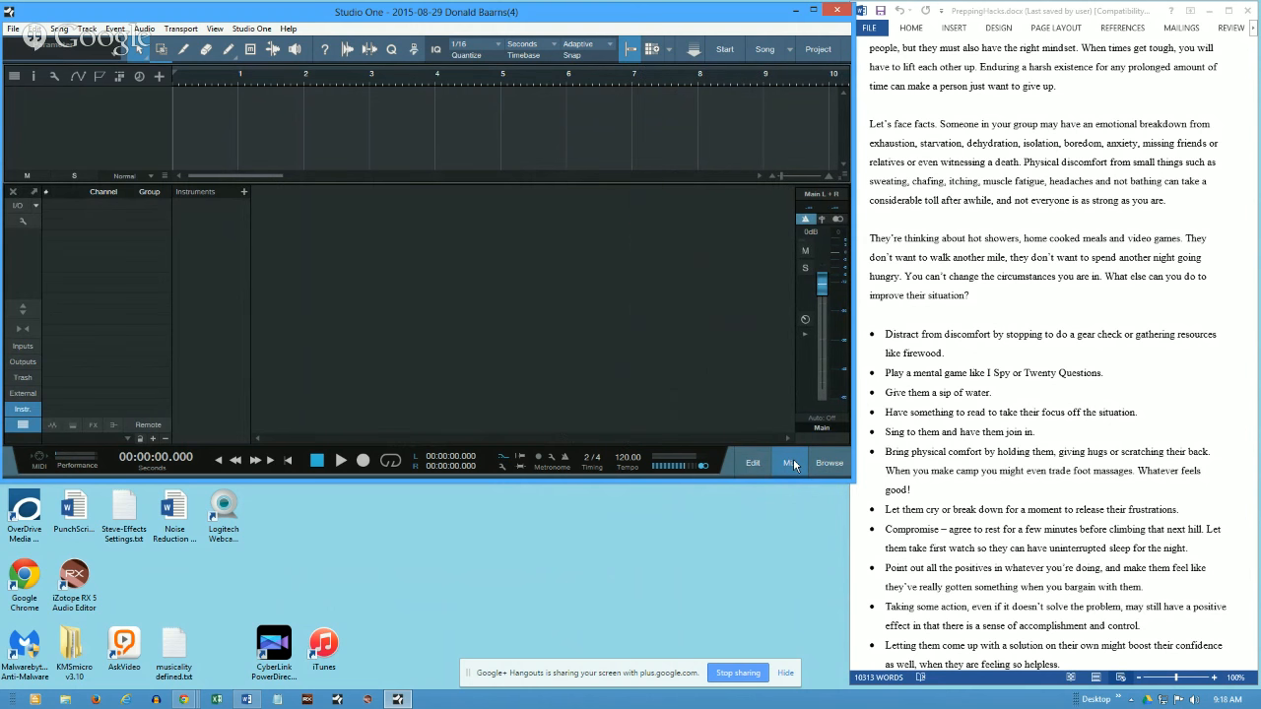
# Step: Toggle the mixer and the editor on and off in the song window, leaving both hidden
pyautogui.click(793, 464)
pyautogui.click(791, 464)
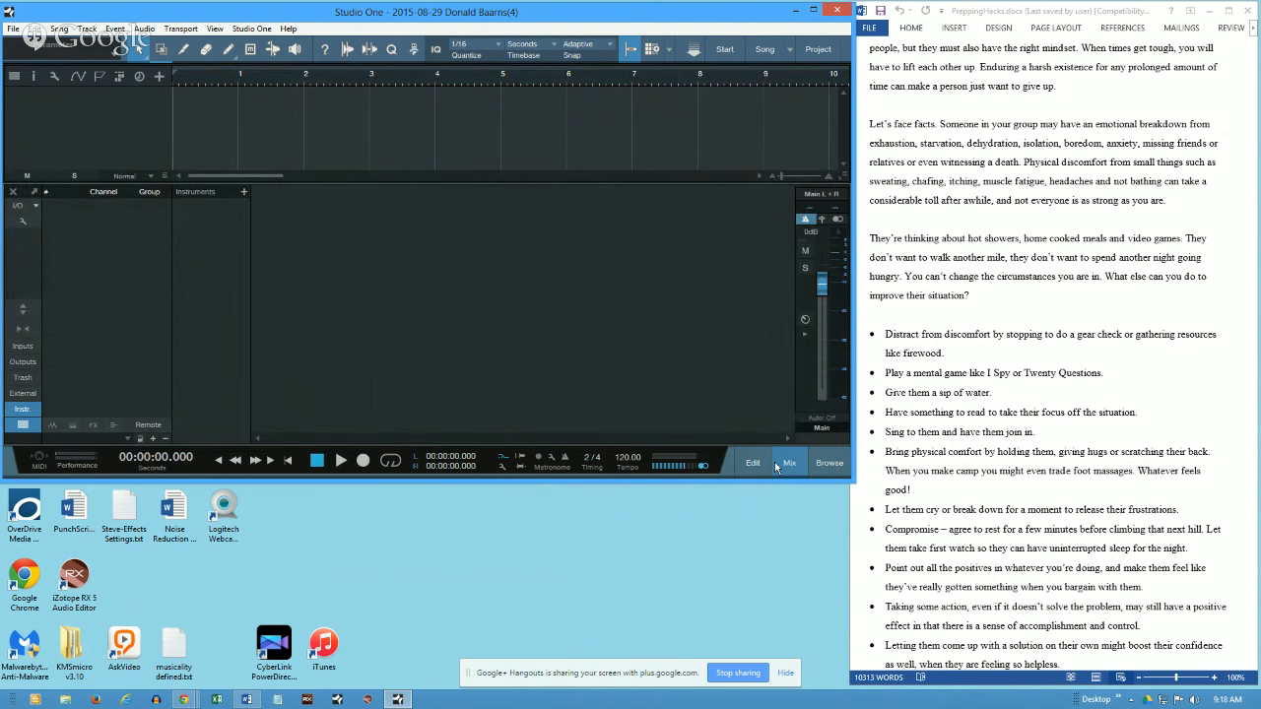
pyautogui.click(753, 465)
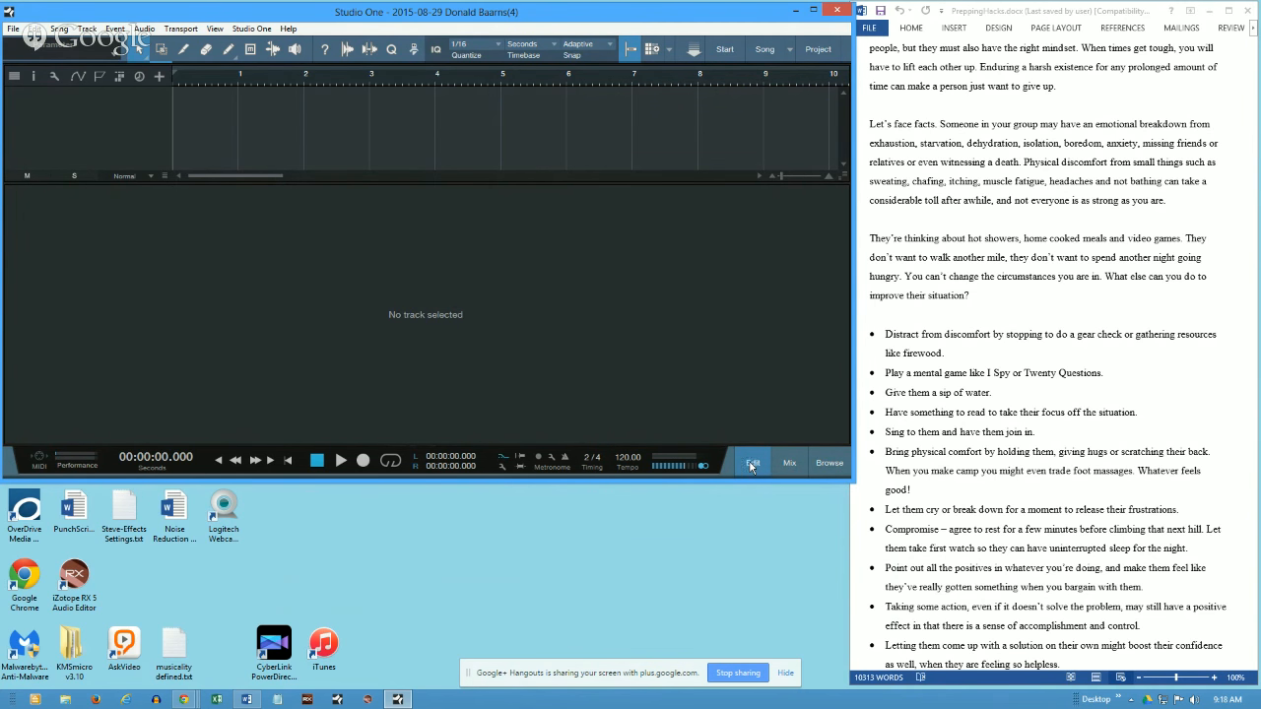
pyautogui.click(747, 467)
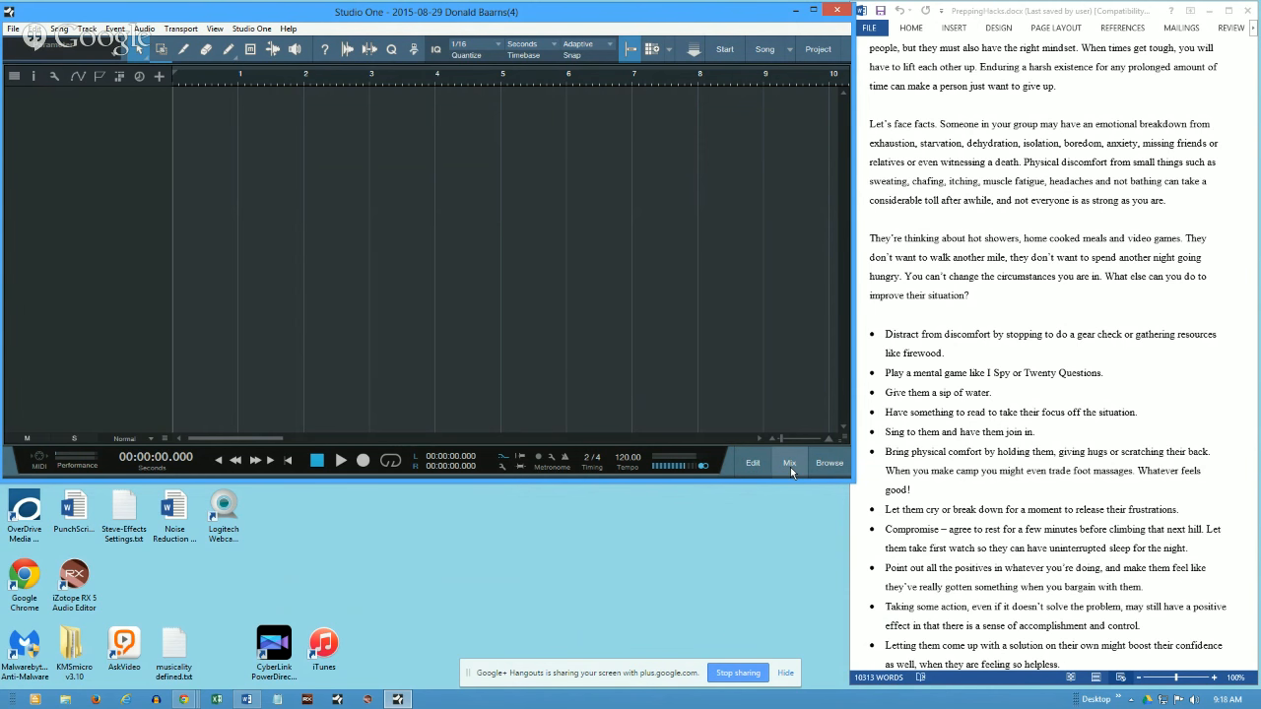
pyautogui.click(789, 471)
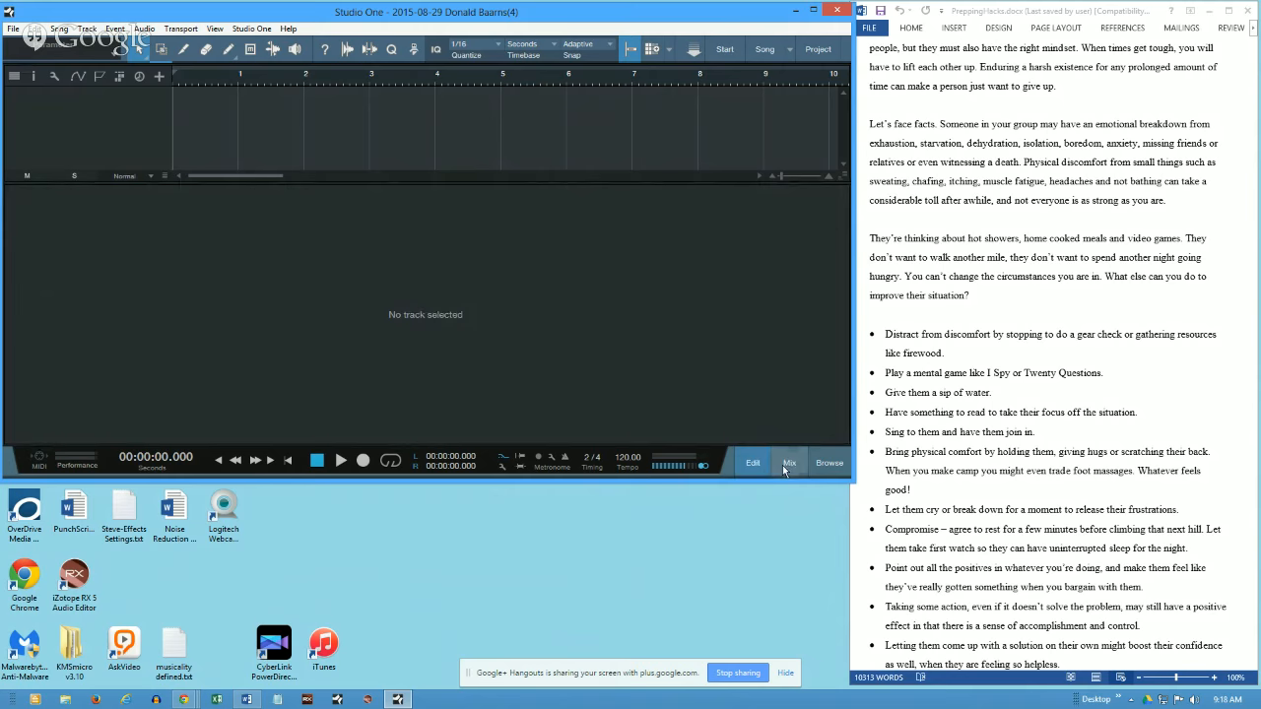
pyautogui.click(759, 469)
pyautogui.click(783, 469)
pyautogui.click(785, 467)
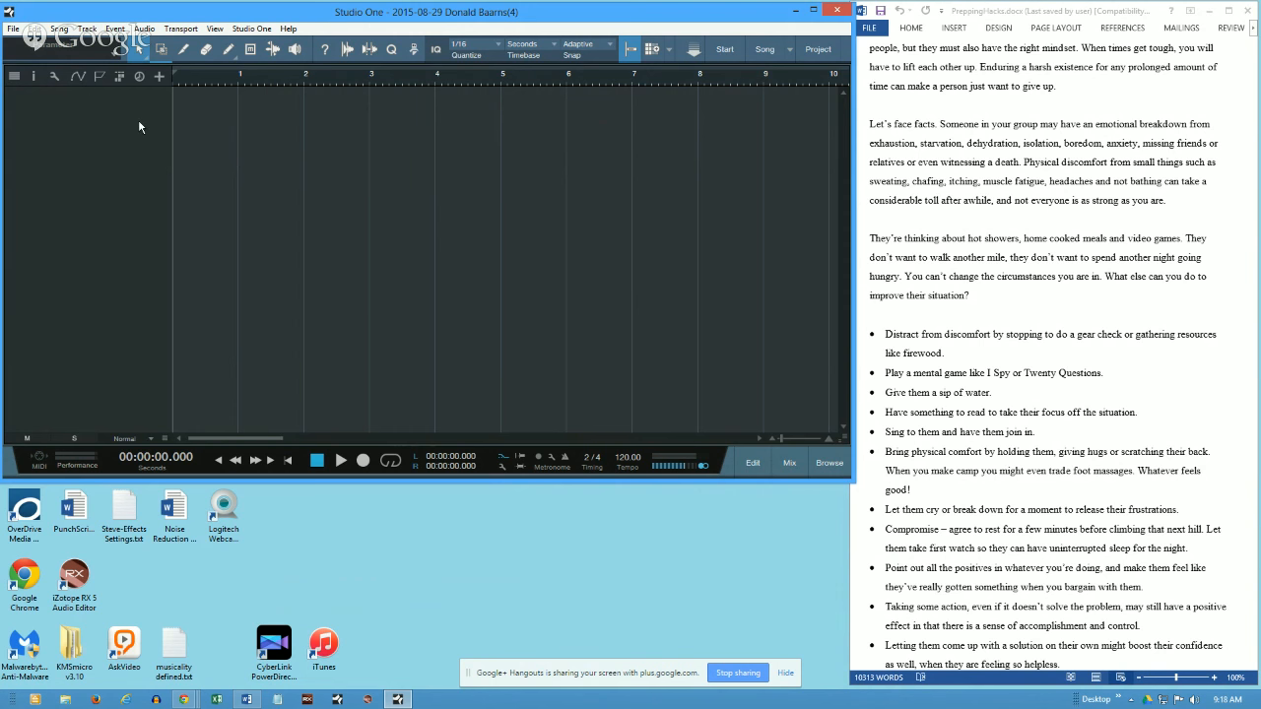
# Step: Add a mono audio track to the empty song and increase its track height
pyautogui.rightClick(121, 151)
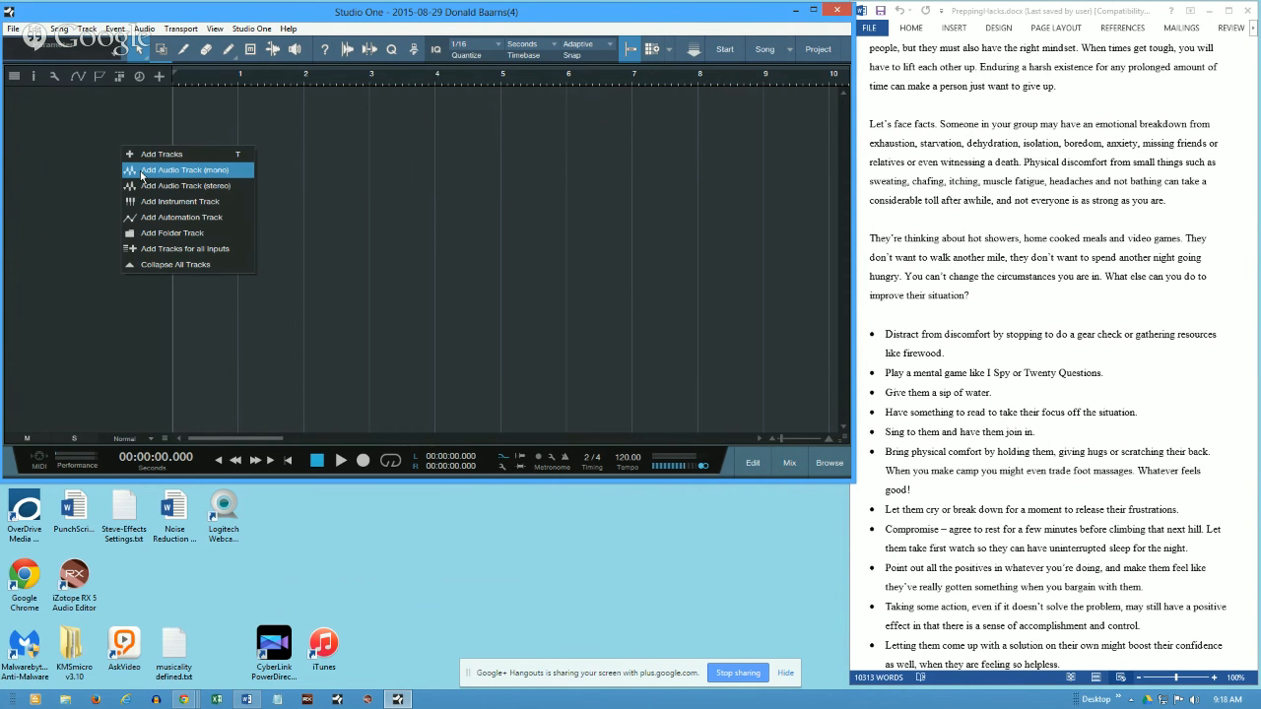
pyautogui.click(141, 173)
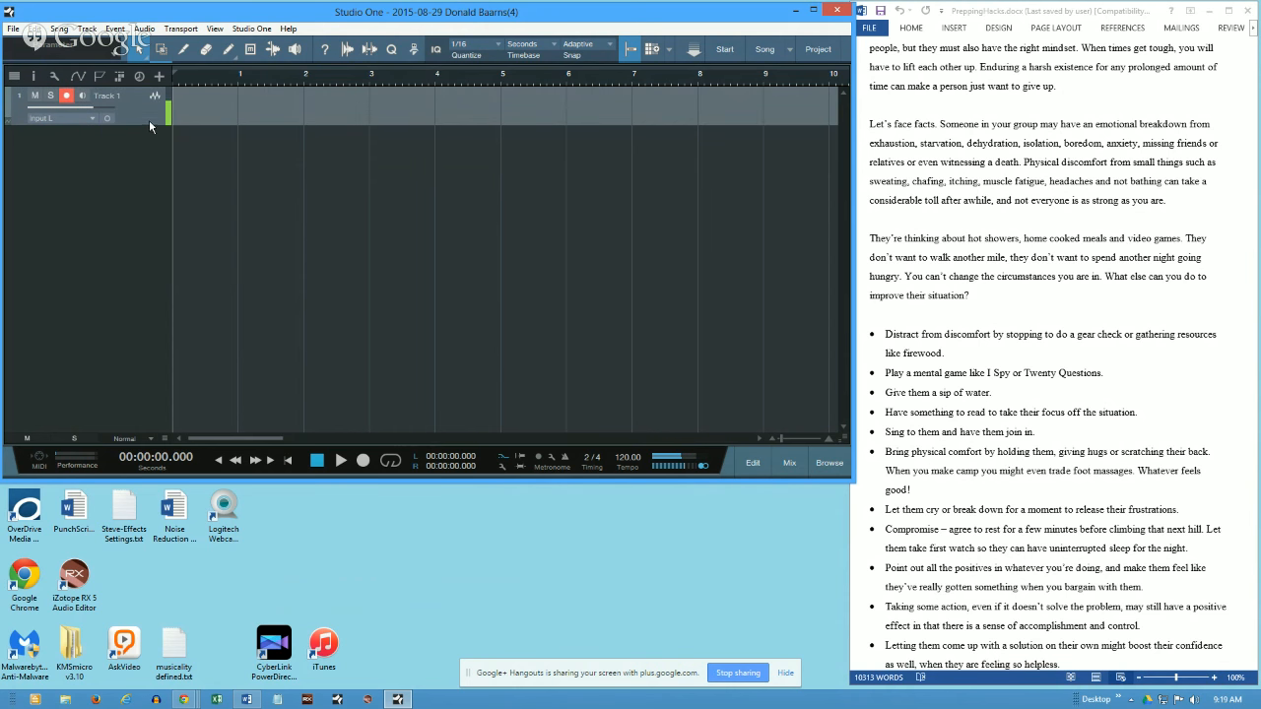
pyautogui.moveTo(150, 125); pyautogui.dragTo(159, 206)
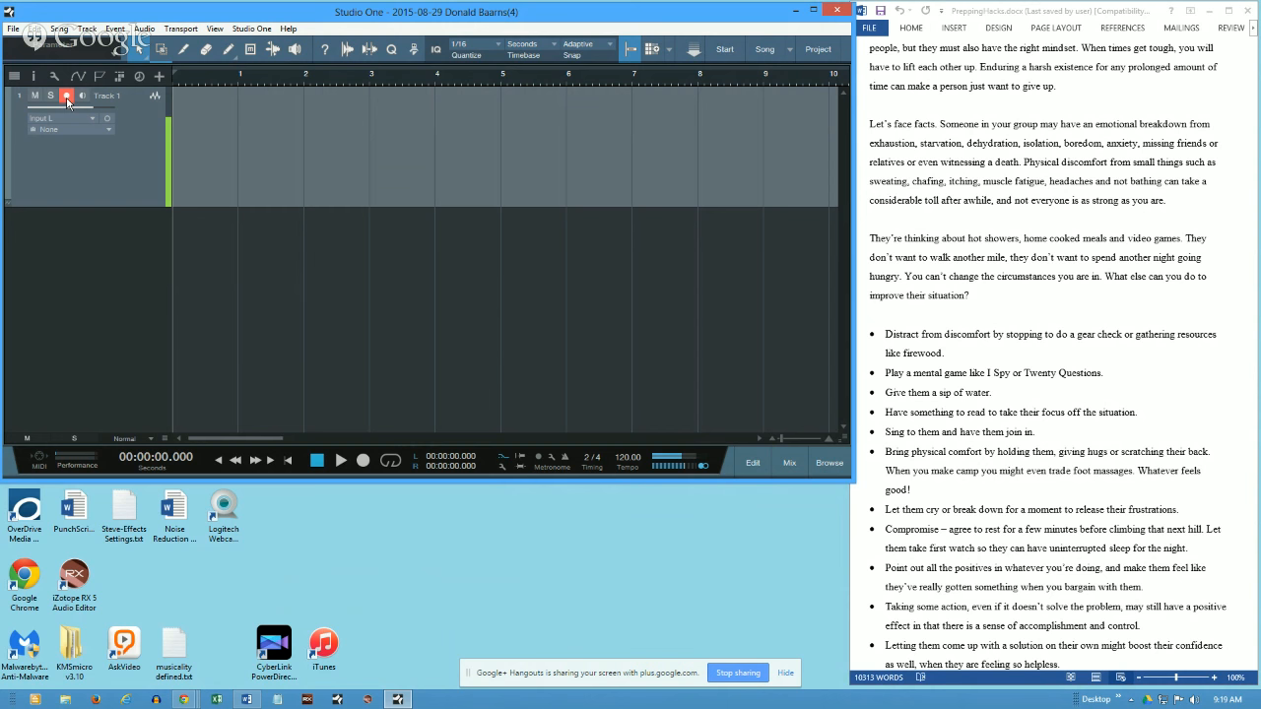
# Step: Add a second mono audio track below Track 1 and increase its height
pyautogui.rightClick(78, 277)
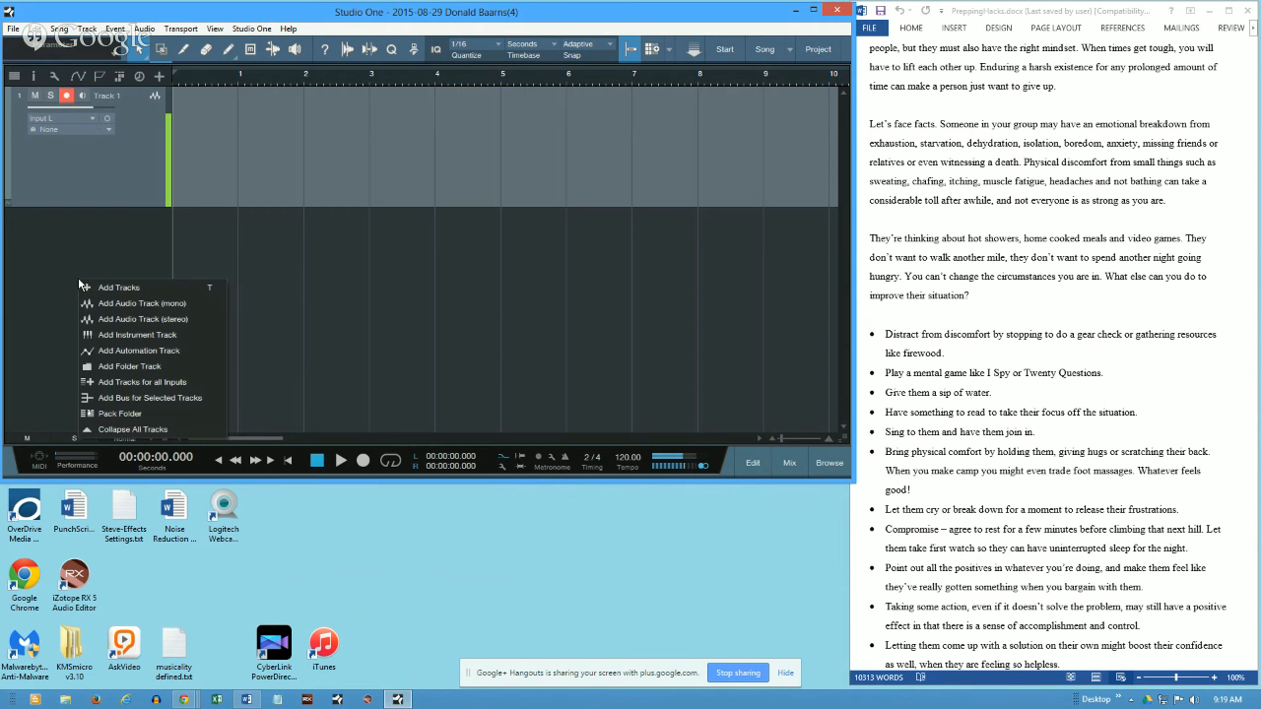
pyautogui.click(112, 299)
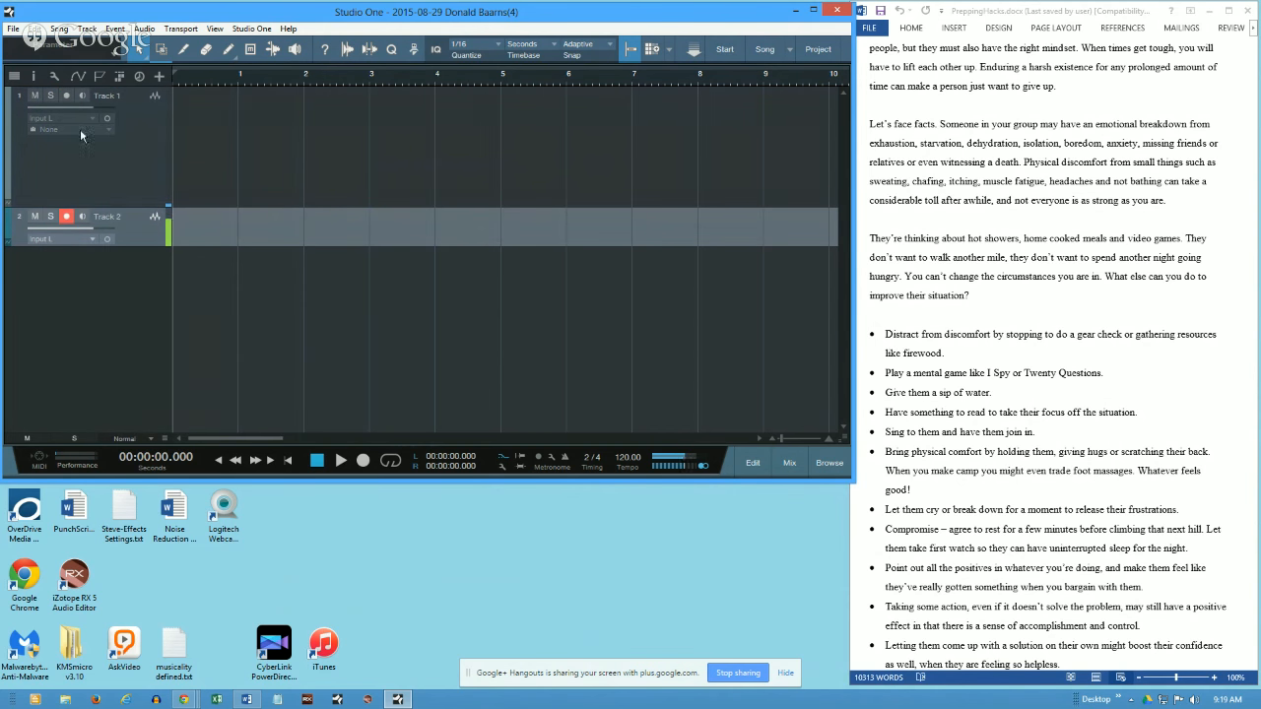
pyautogui.click(67, 95)
pyautogui.moveTo(150, 246); pyautogui.dragTo(151, 309)
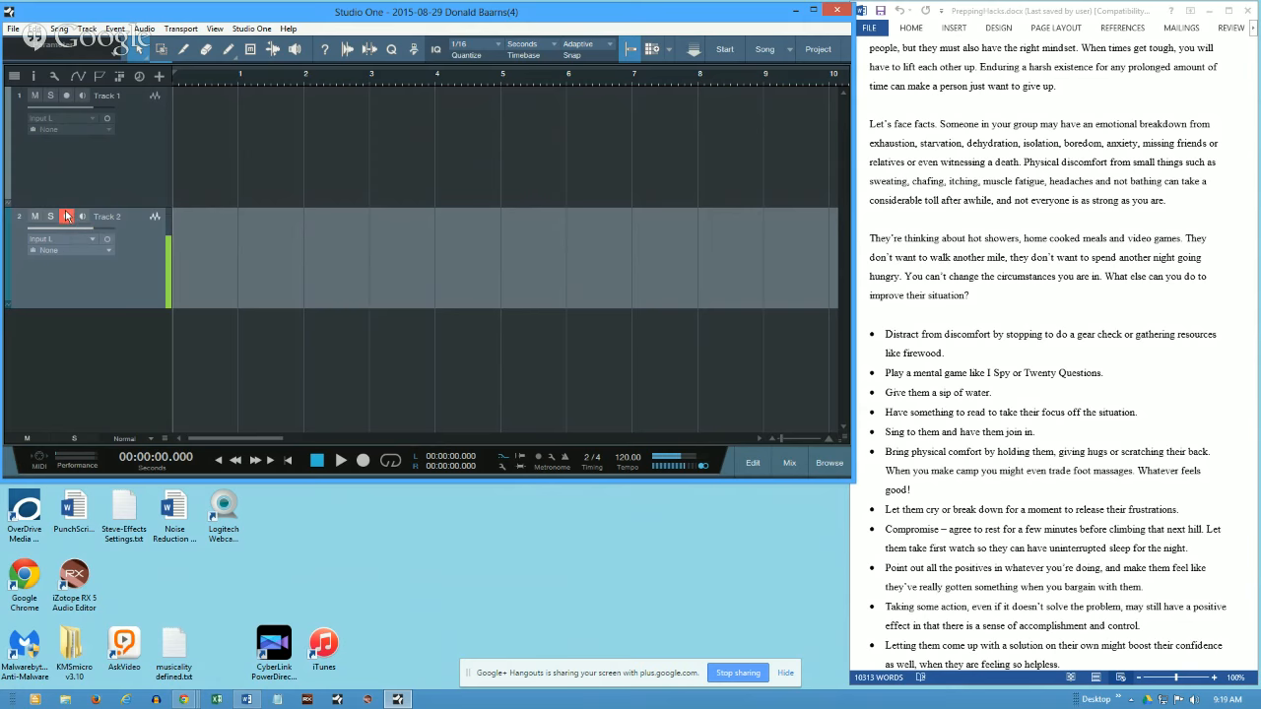
# Step: Record-arm Track 1 instead of Track 2, and remove Track 2 from the song
pyautogui.click(66, 97)
pyautogui.click(66, 216)
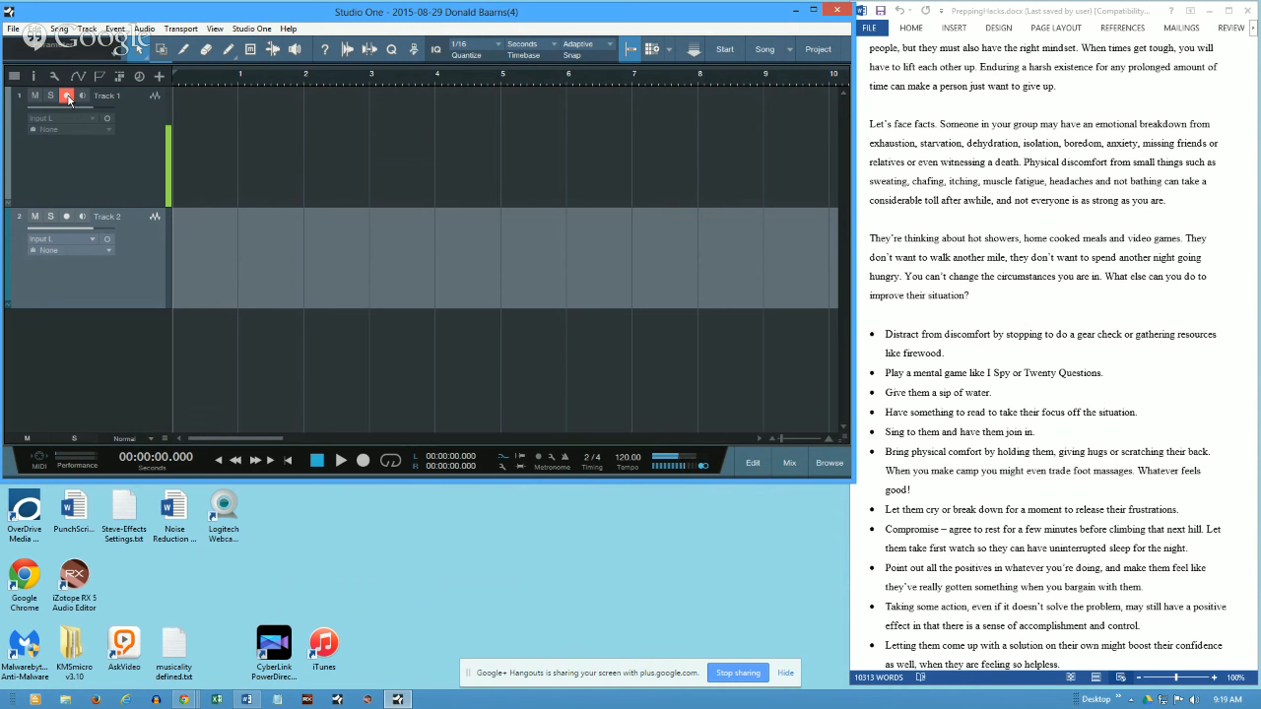
pyautogui.rightClick(139, 263)
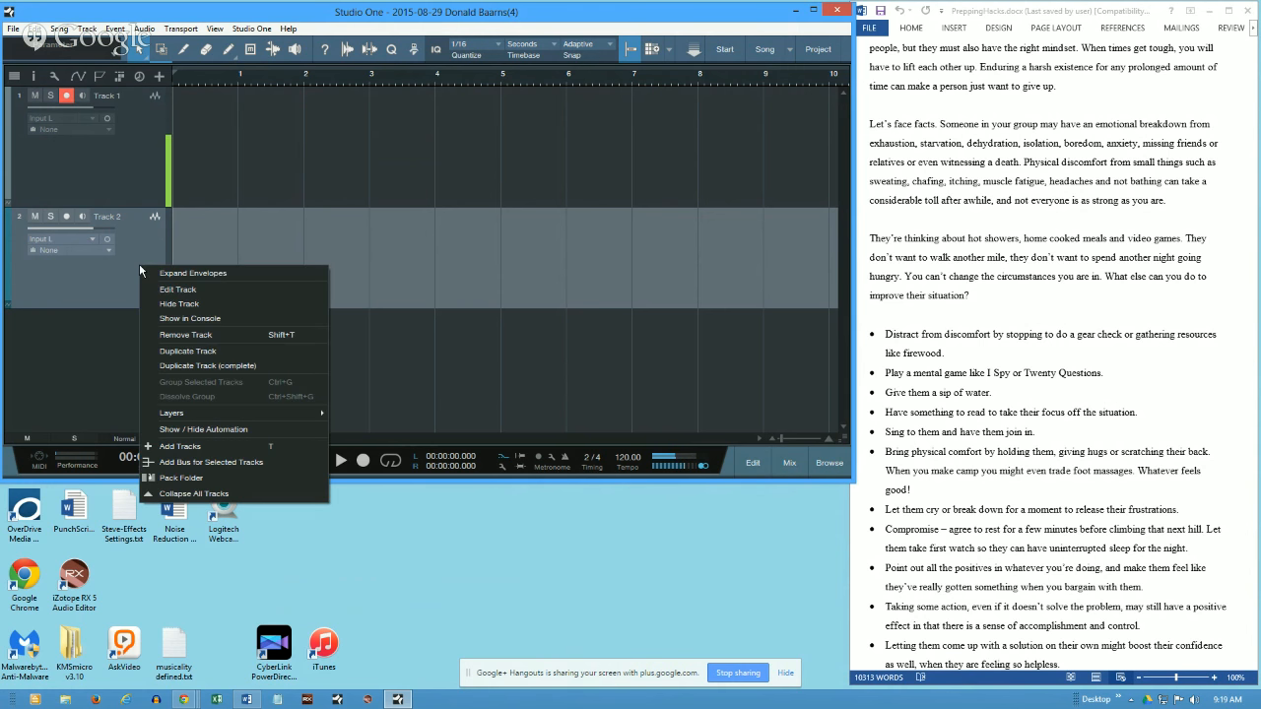
pyautogui.click(201, 341)
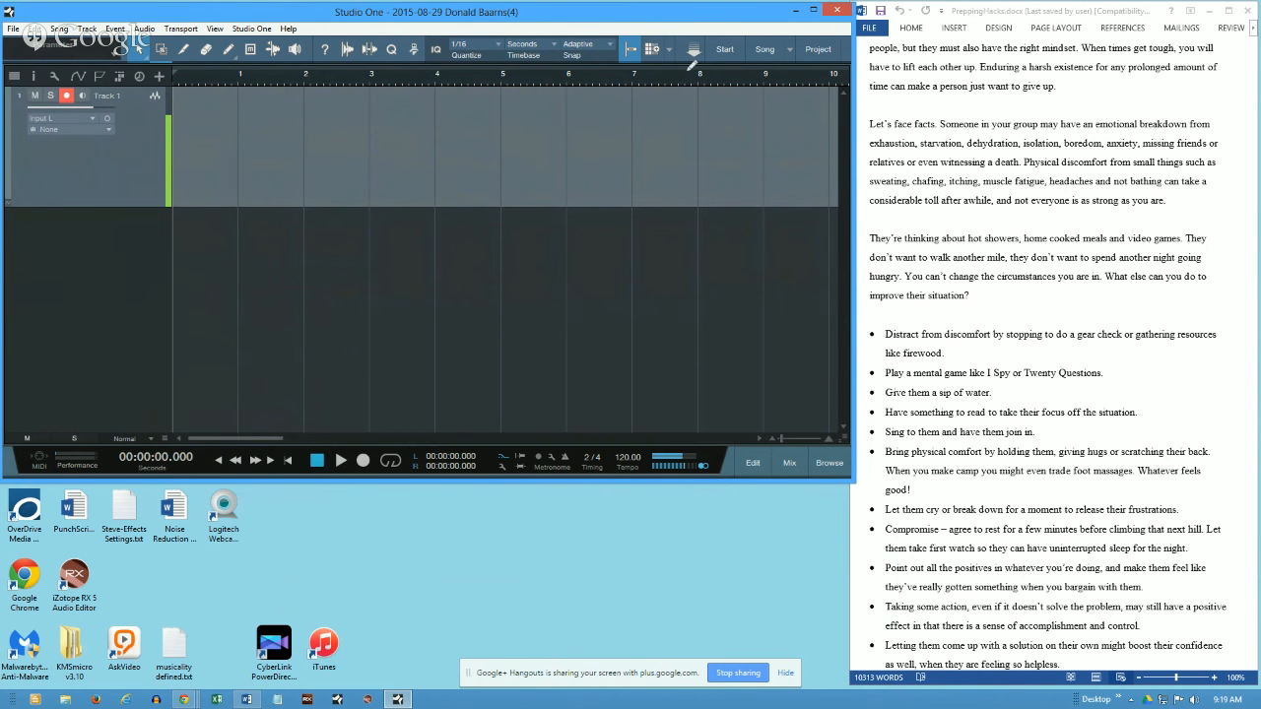
# Step: Switch to the open song Romance ch 6 and use its track list to show the hidden RAW 2 track
pyautogui.click(788, 49)
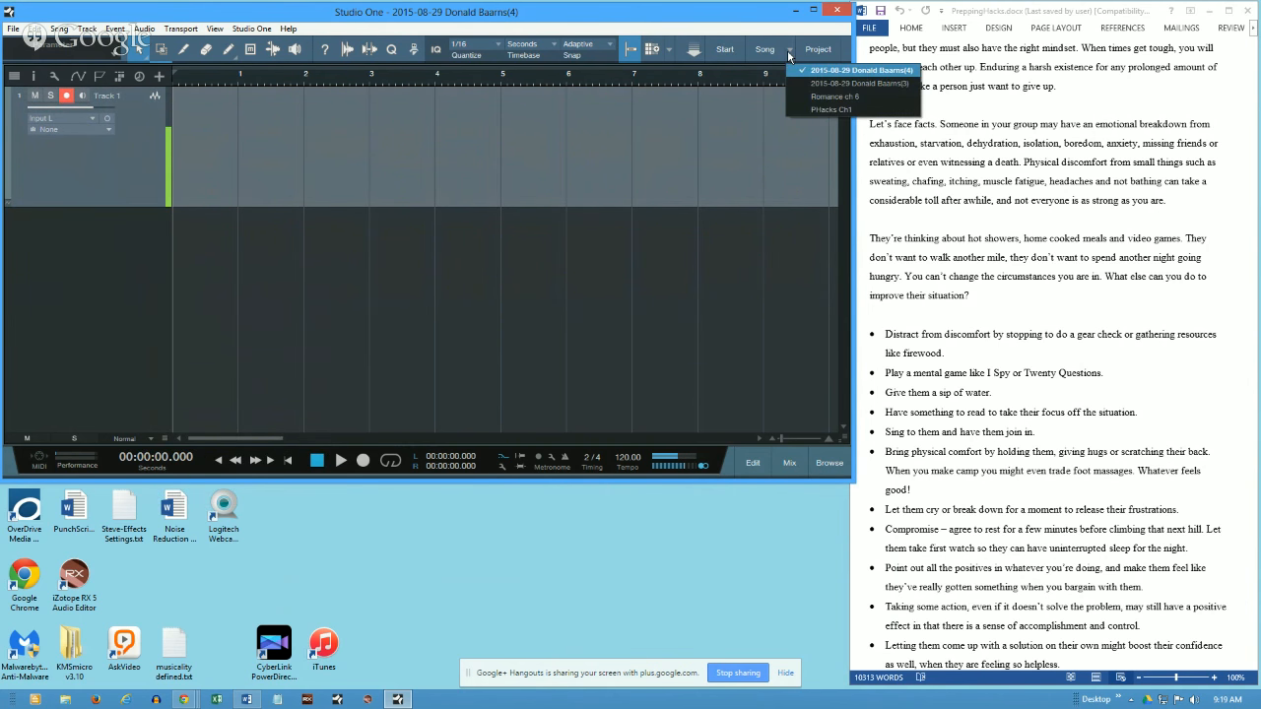
pyautogui.click(803, 97)
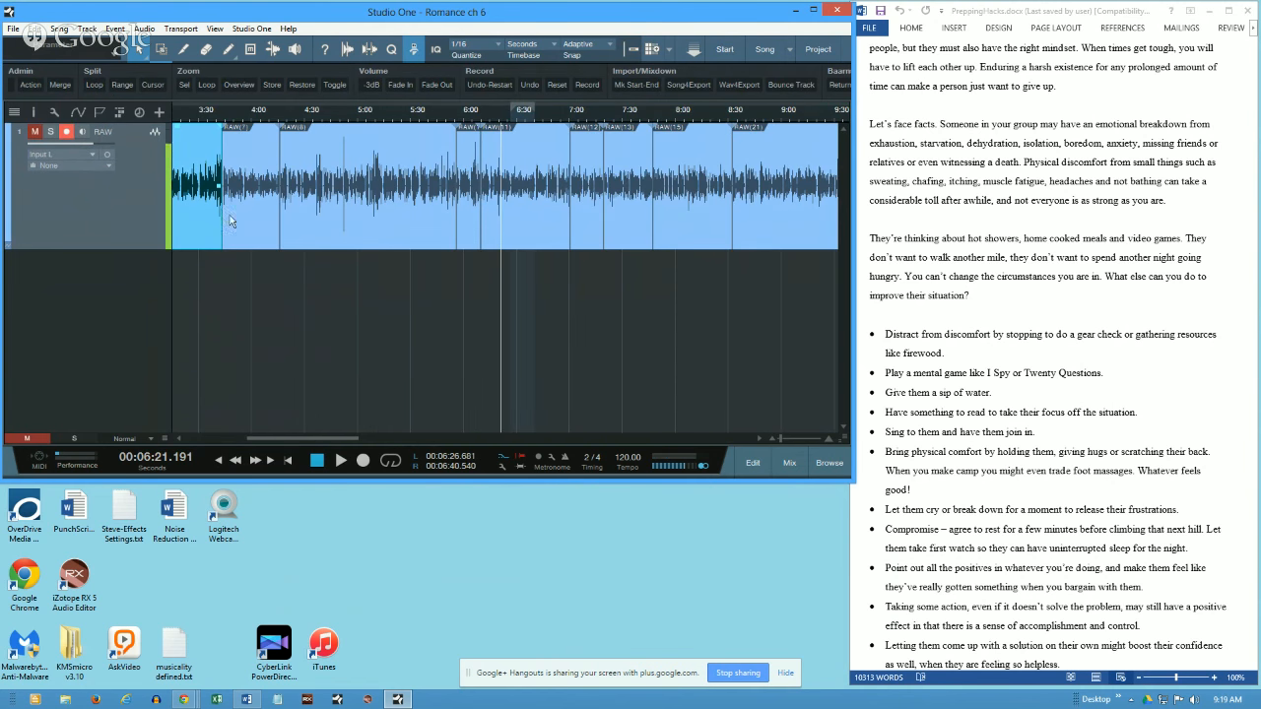
pyautogui.click(15, 111)
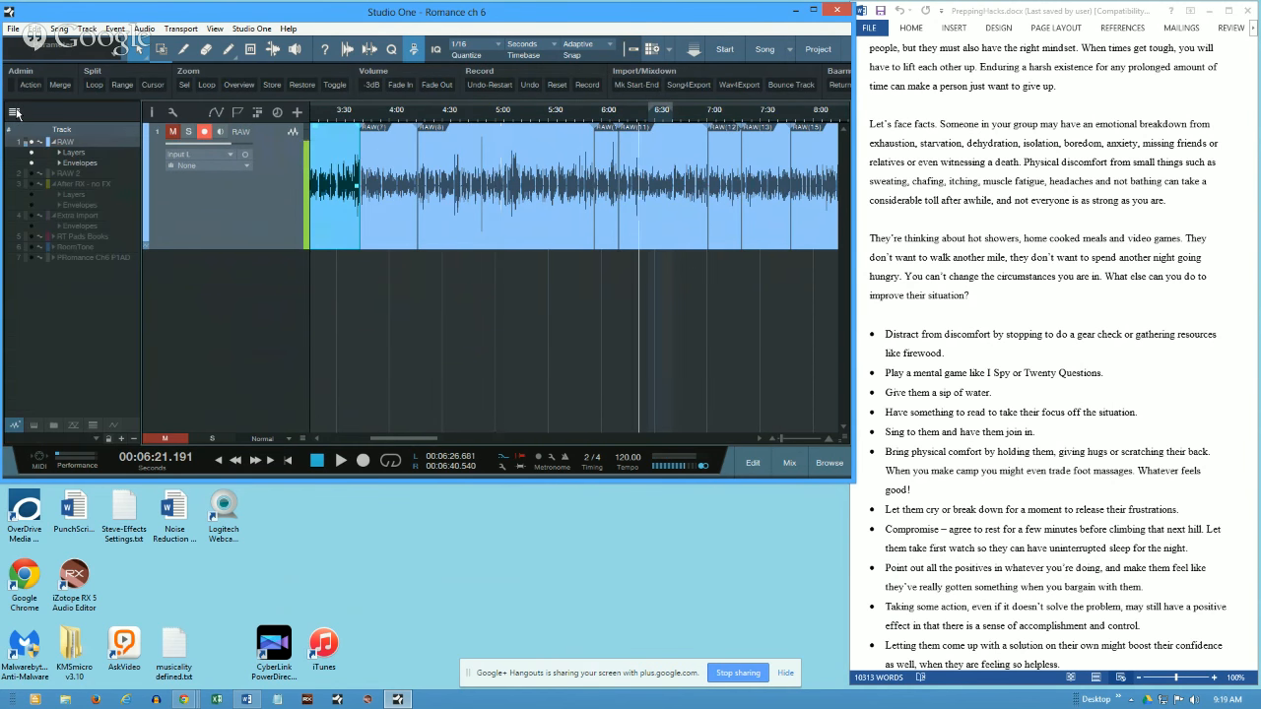
pyautogui.click(33, 175)
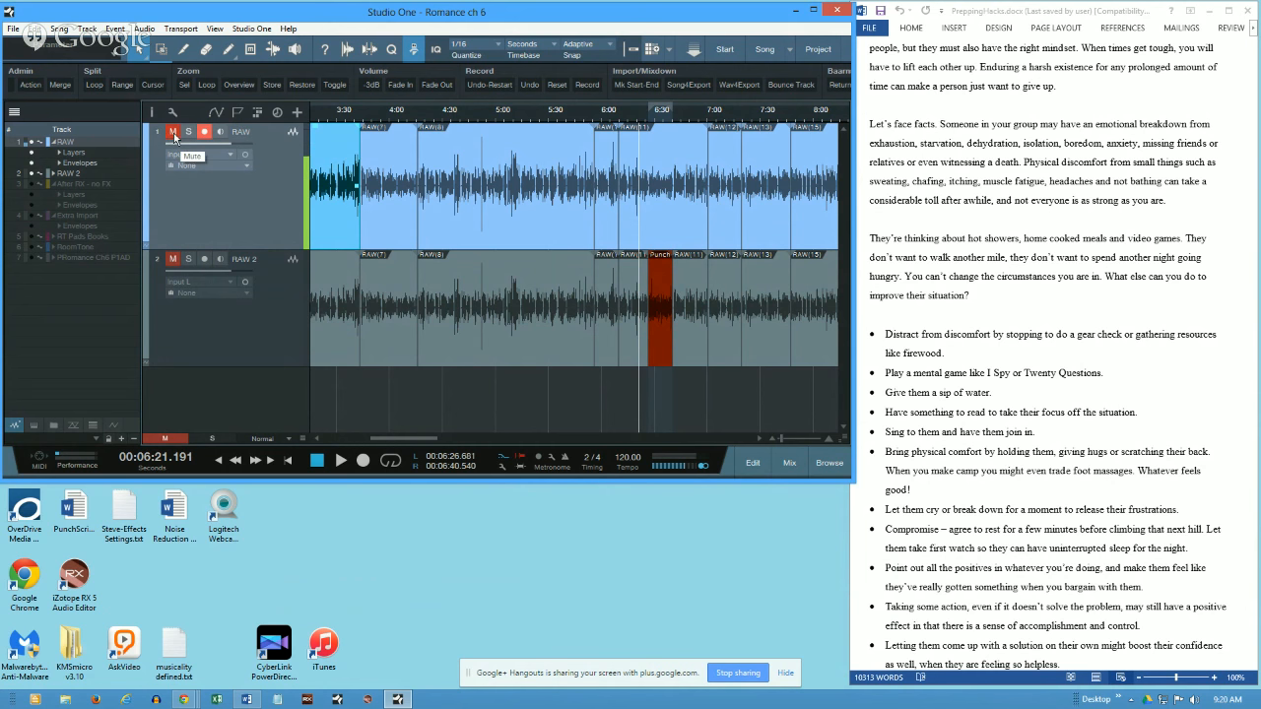
# Step: Disarm recording on the RAW track, and point out its Duplicate Track (complete) option without applying it
pyautogui.click(204, 131)
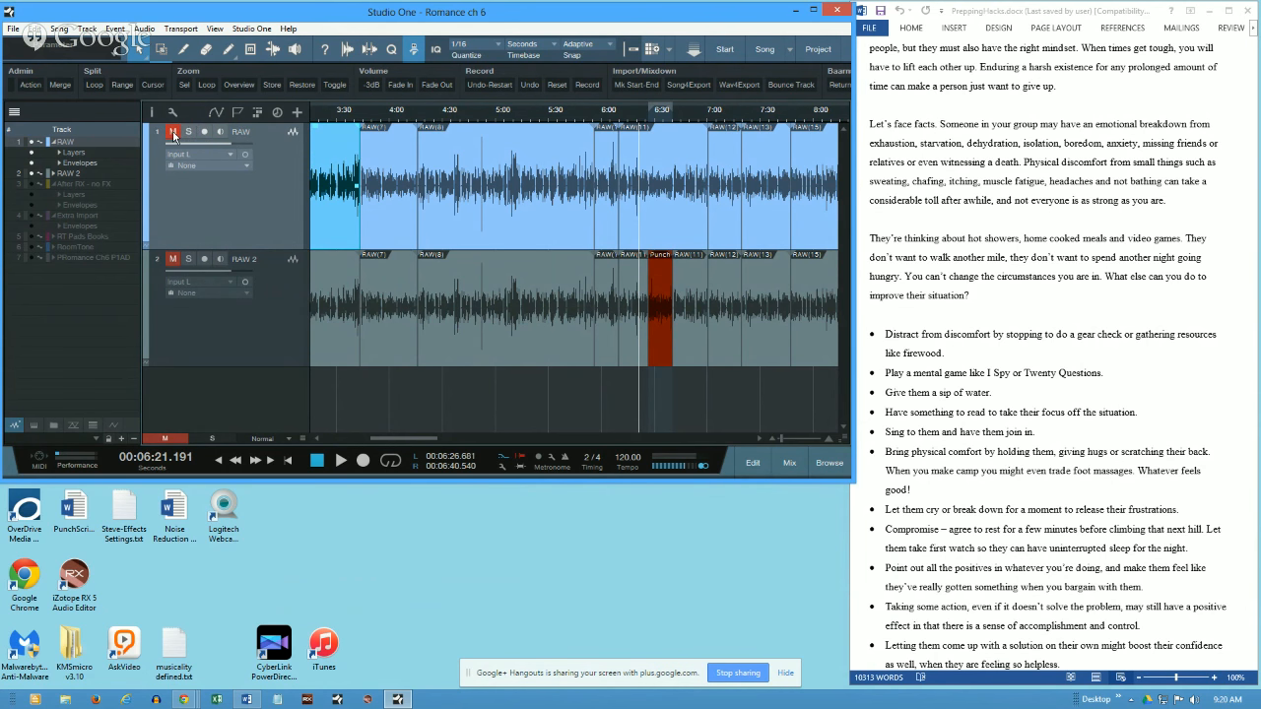
pyautogui.rightClick(278, 209)
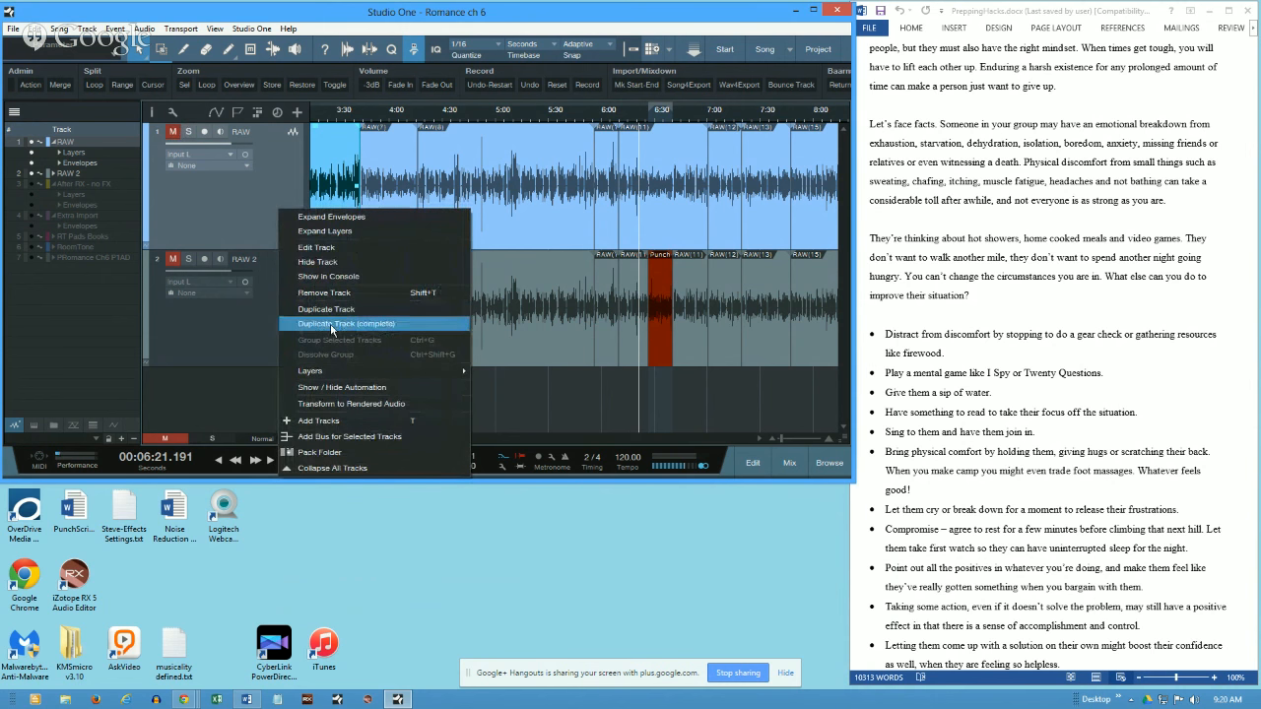
pyautogui.click(236, 197)
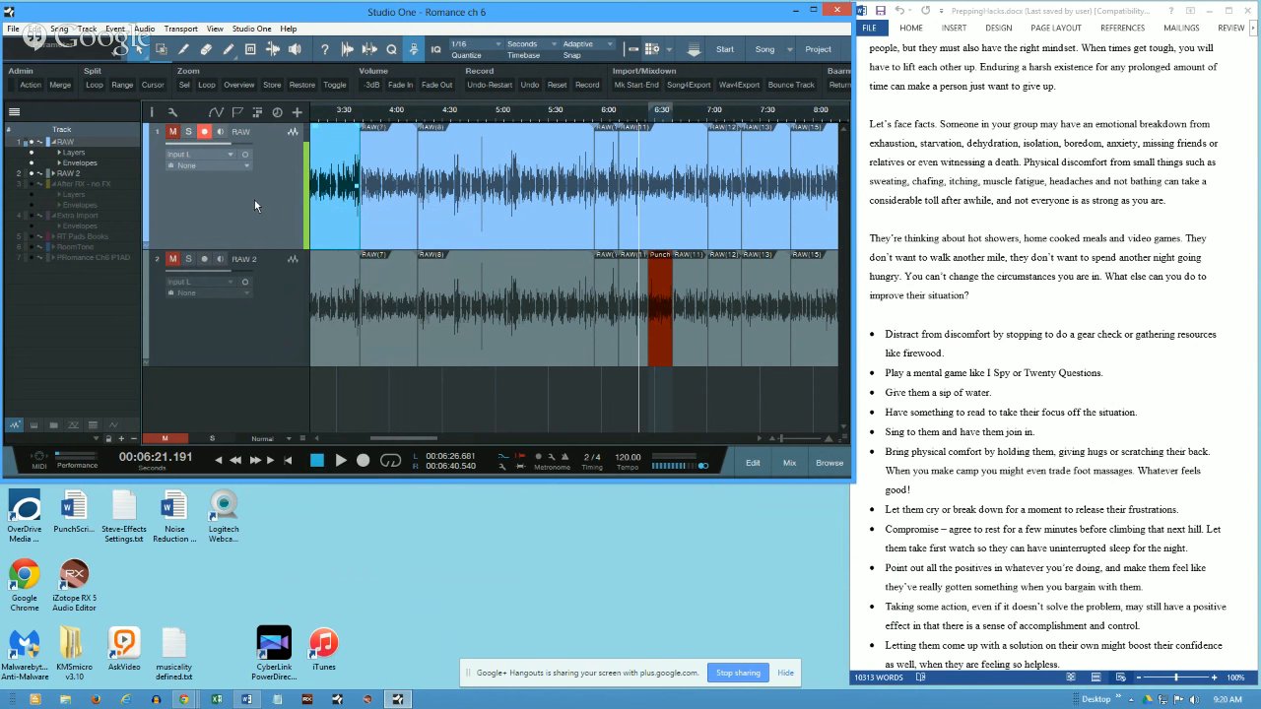
pyautogui.click(205, 132)
# Step: Place the playback cursor at the start of the red Punch-In event, at about 6:26.58
pyautogui.moveTo(684, 110); pyautogui.dragTo(680, 153)
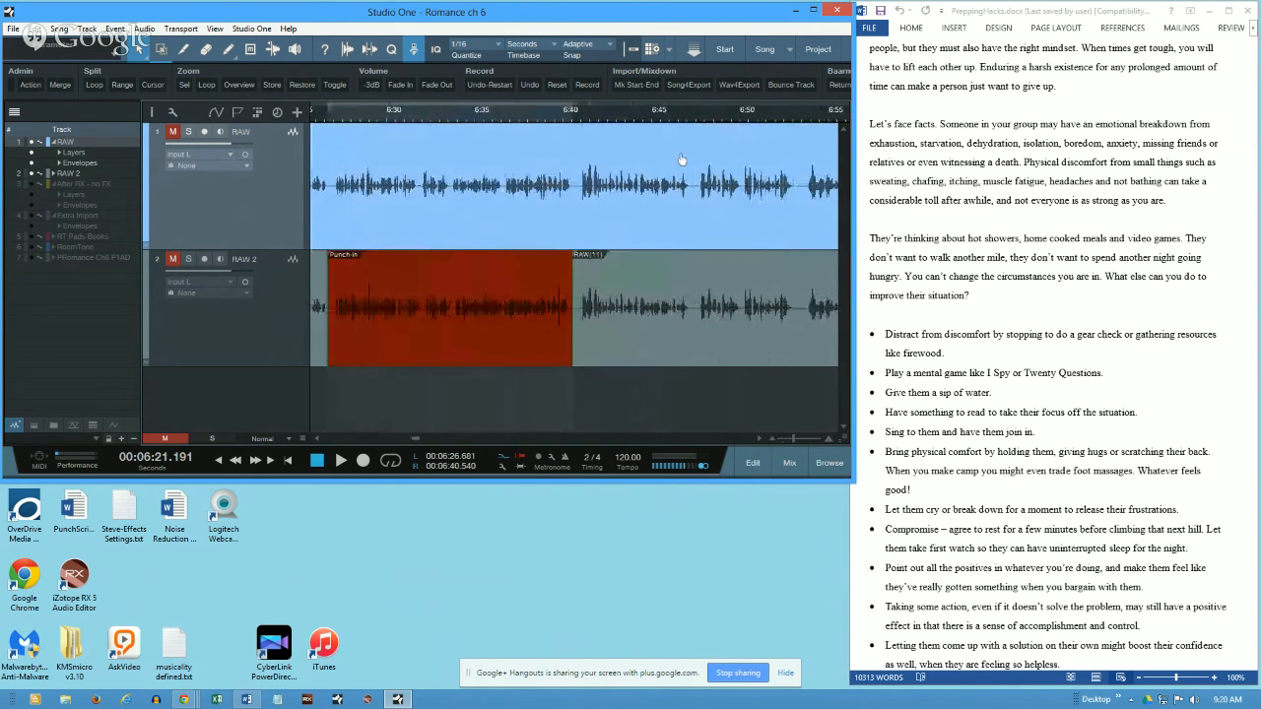
pyautogui.click(318, 439)
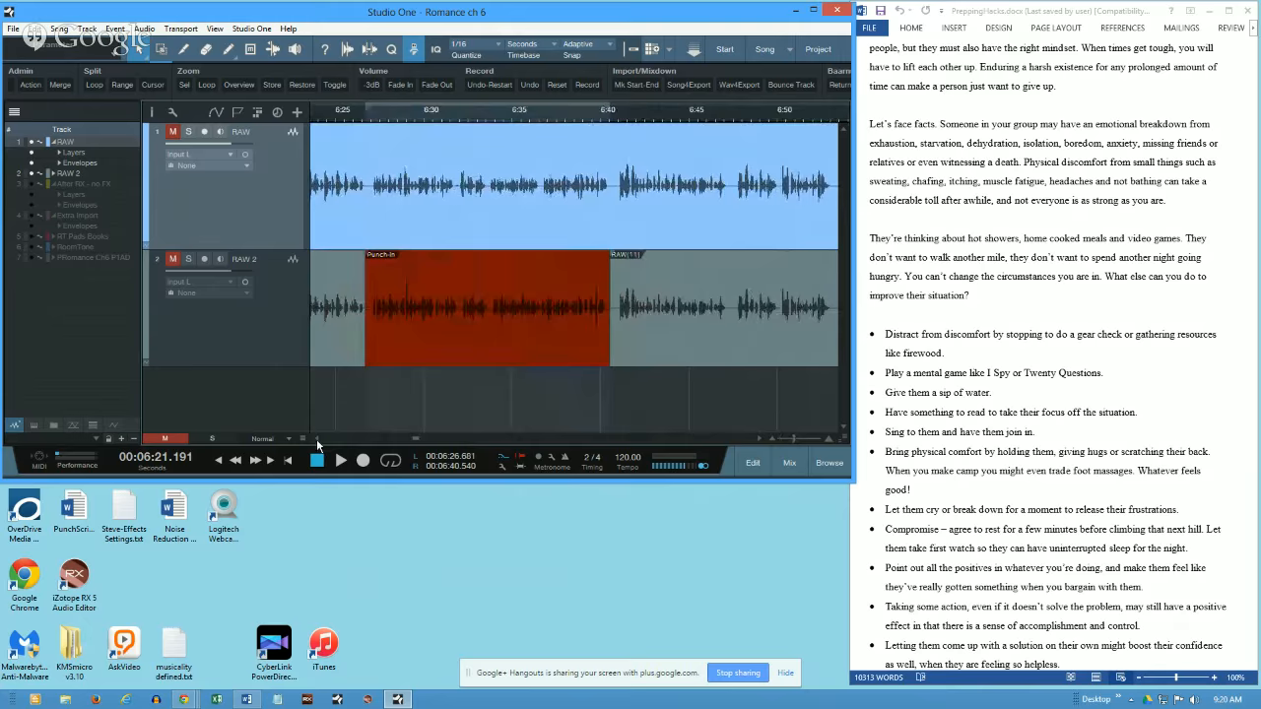
pyautogui.click(317, 440)
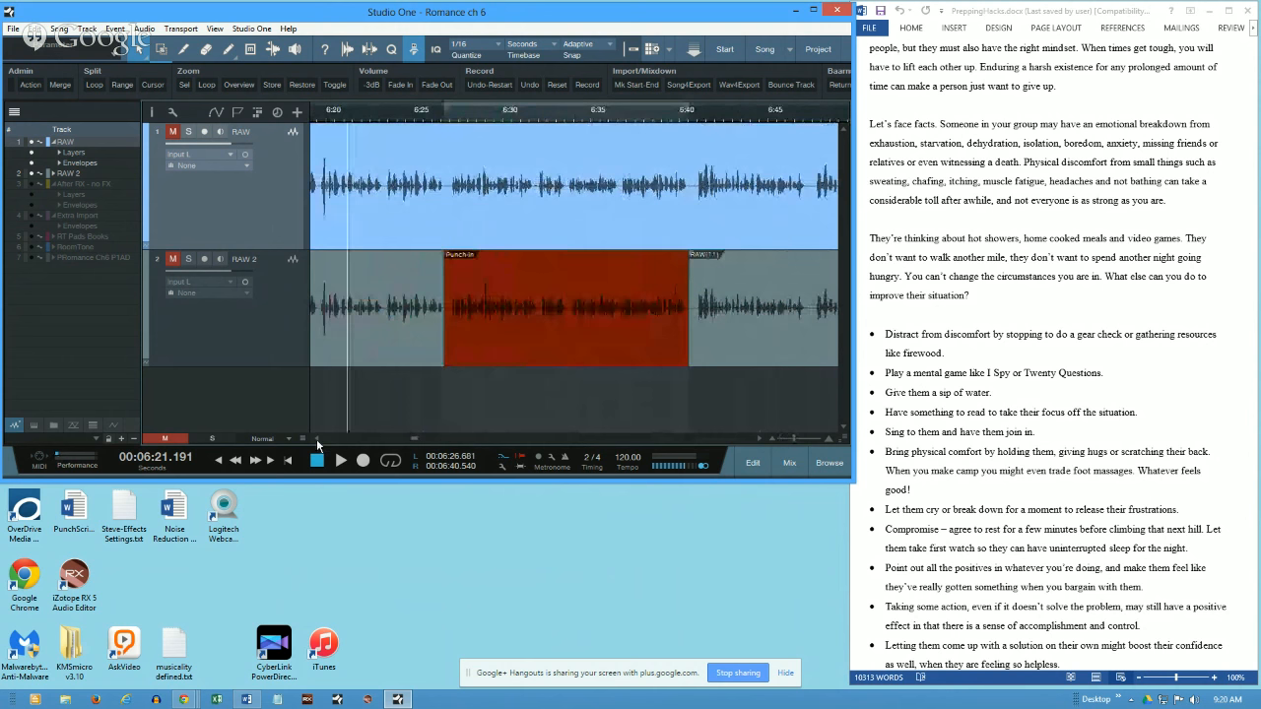
pyautogui.click(440, 117)
pyautogui.click(443, 116)
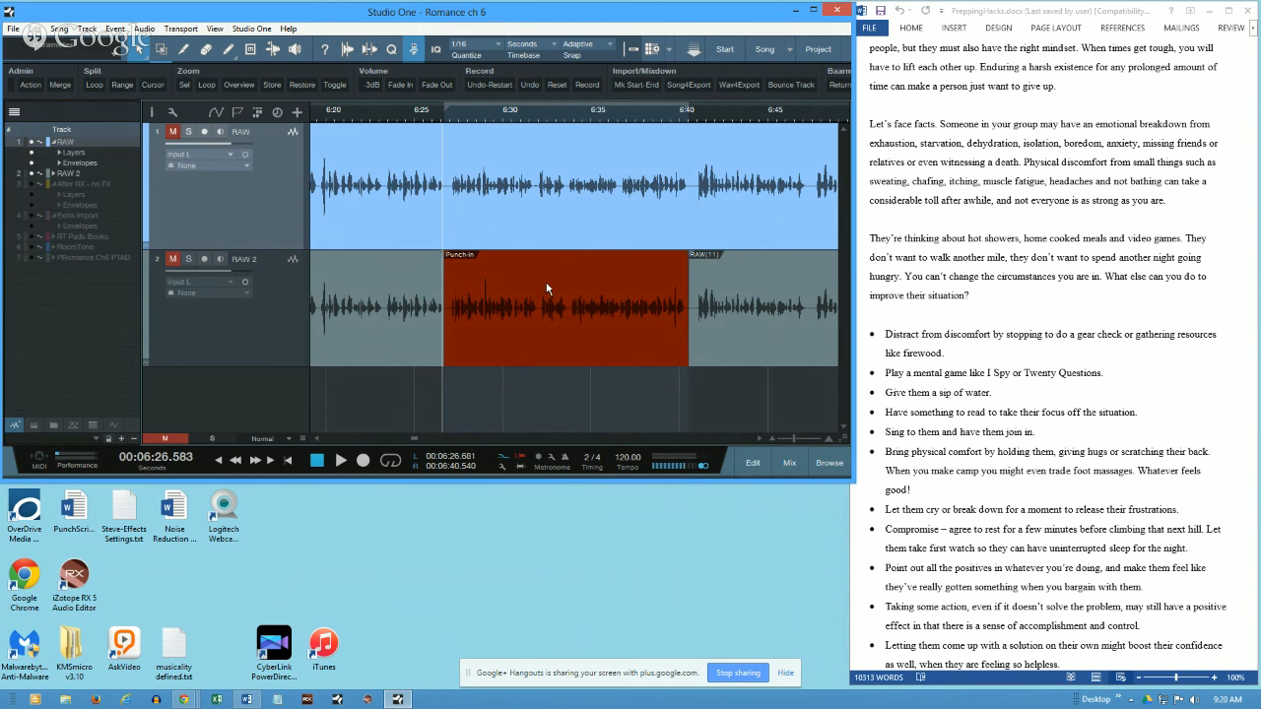
# Step: Unmute RAW 2, and shrink the RAW track's height while enlarging that of RAW 2
pyautogui.click(172, 259)
pyautogui.moveTo(269, 252); pyautogui.dragTo(281, 153)
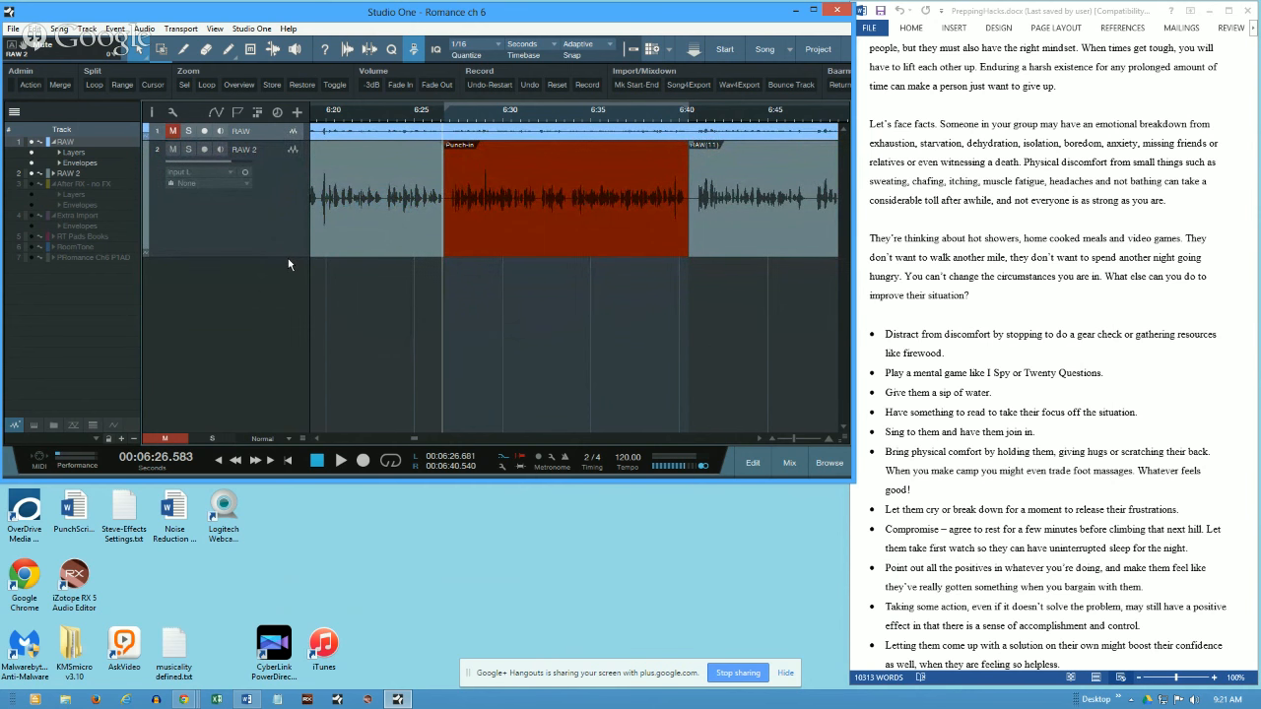
pyautogui.moveTo(282, 257); pyautogui.dragTo(281, 365)
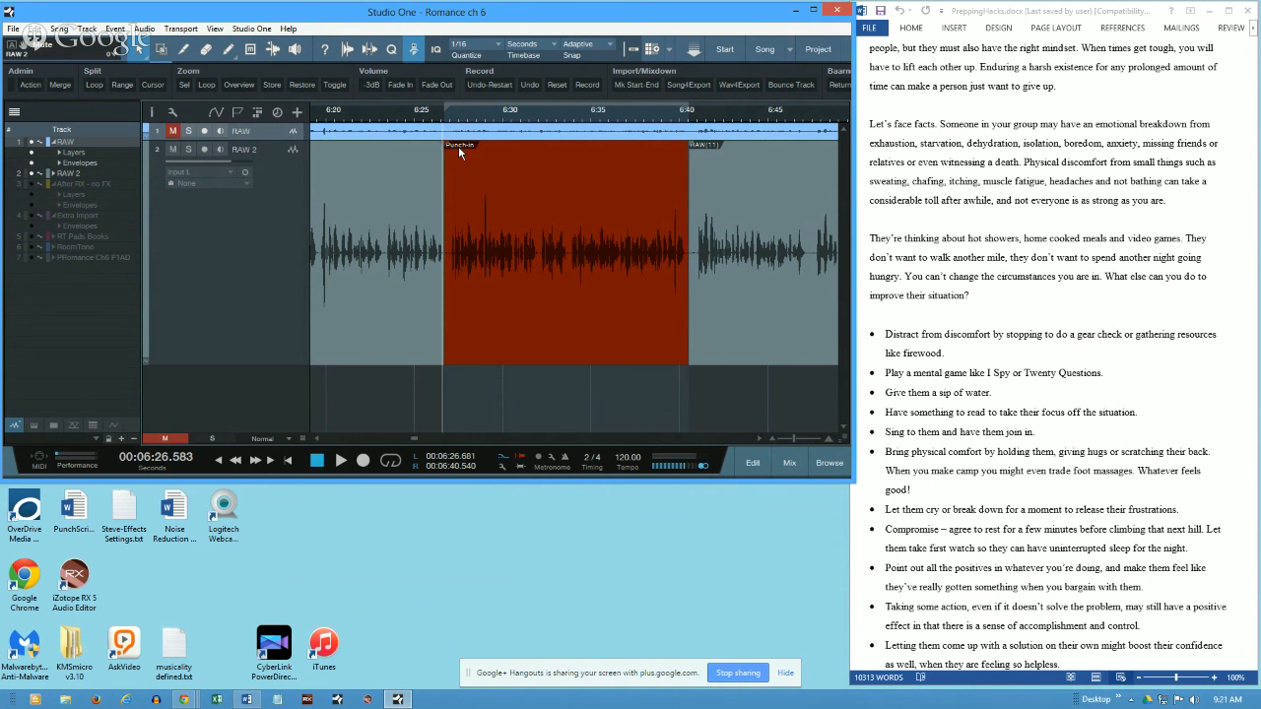
# Step: Select the Punch-In event with RAW 2 disarmed, and lower the event's volume slightly with its gain handle
pyautogui.click(547, 176)
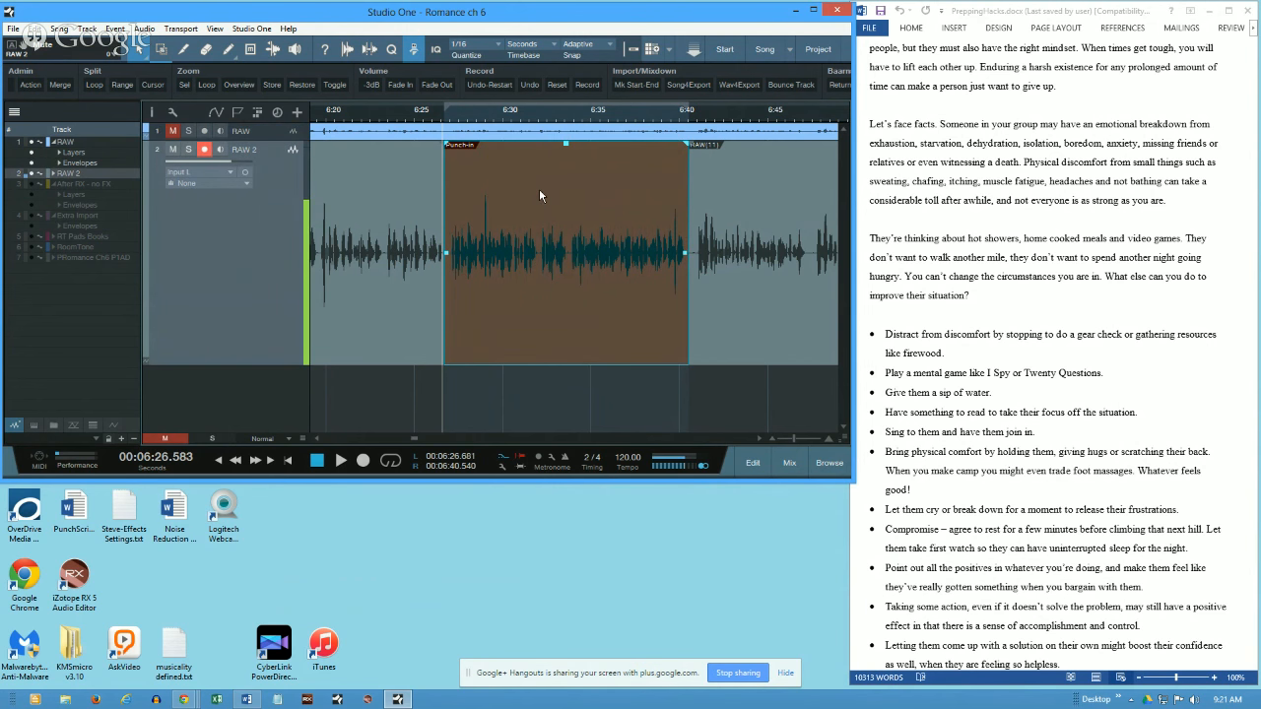
pyautogui.click(204, 150)
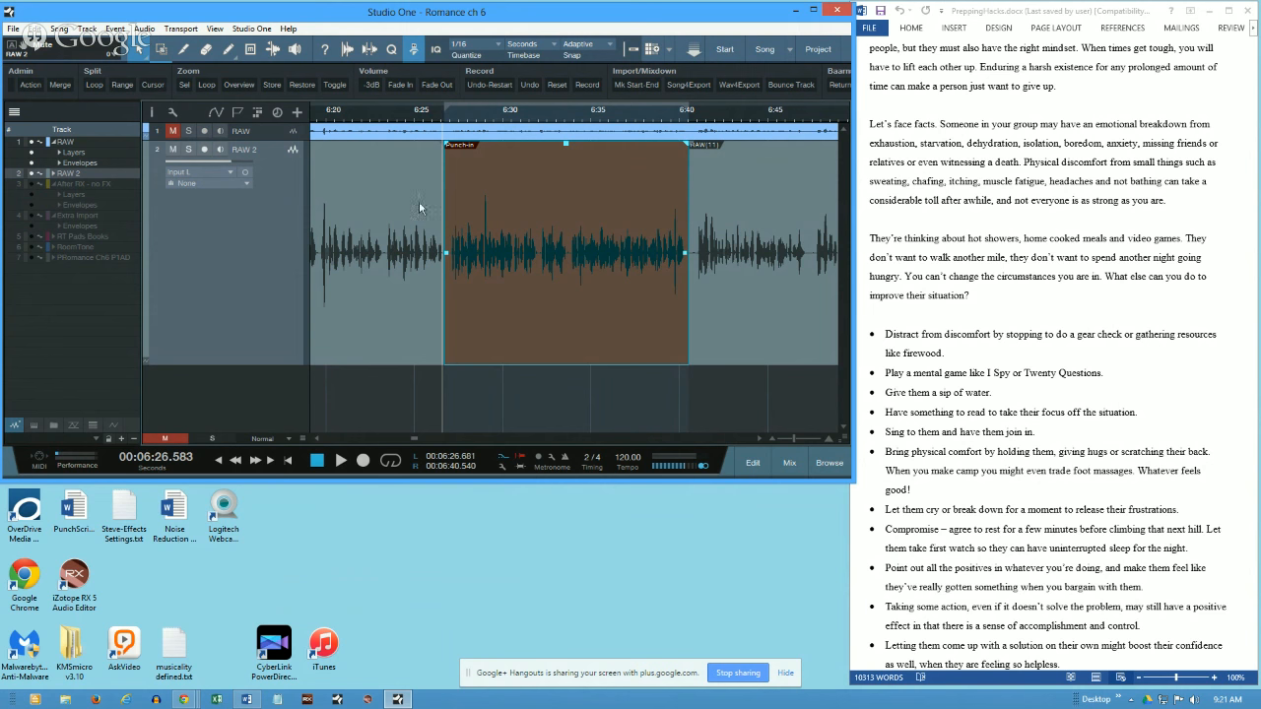
pyautogui.moveTo(568, 150)
pyautogui.mouseDown()
pyautogui.moveTo(563, 219)
pyautogui.moveTo(577, 124)
pyautogui.moveTo(566, 167)
pyautogui.mouseUp()
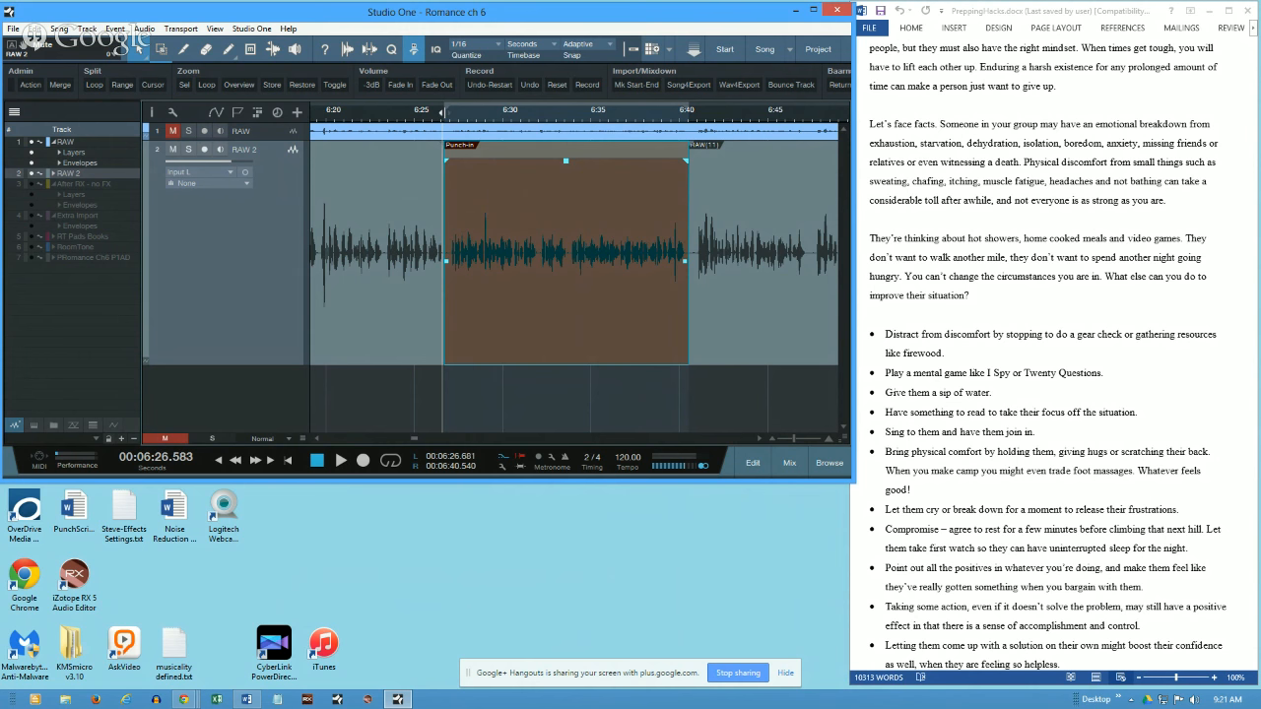
# Step: Play the audio leading into the Punch-In event from a cursor position just before it, and stop playback
pyautogui.click(439, 115)
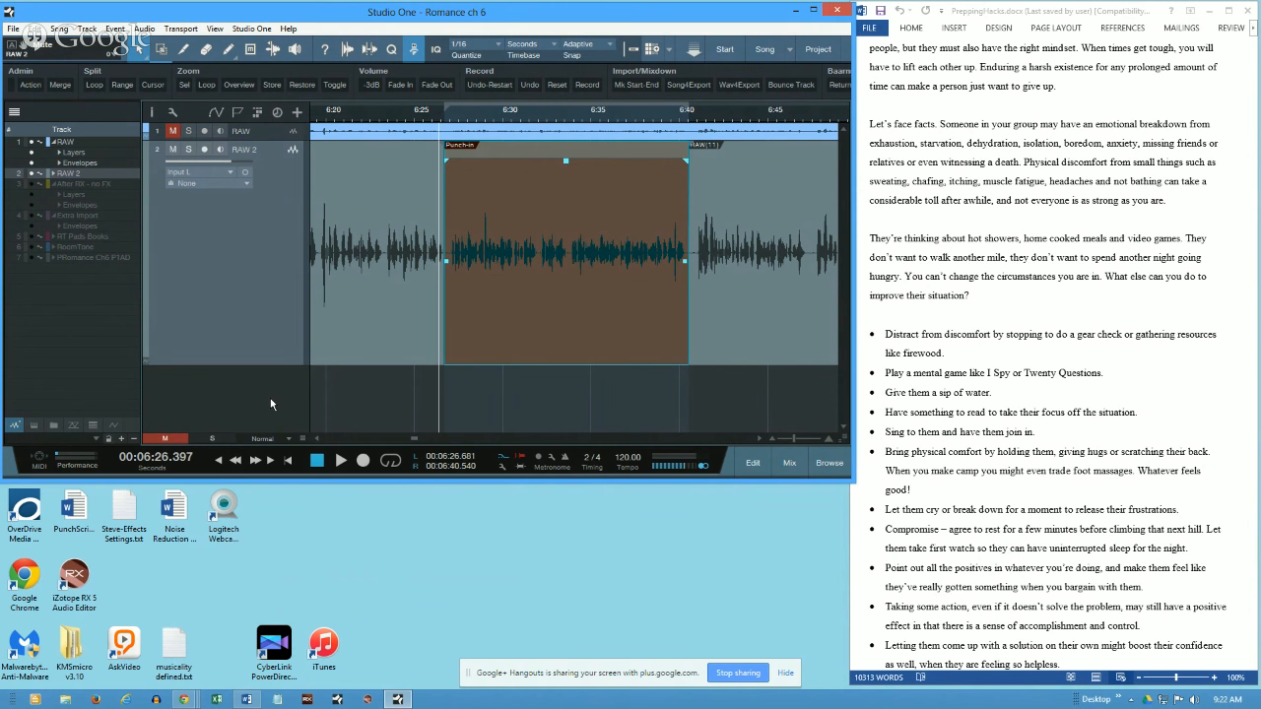
pyautogui.press('space')
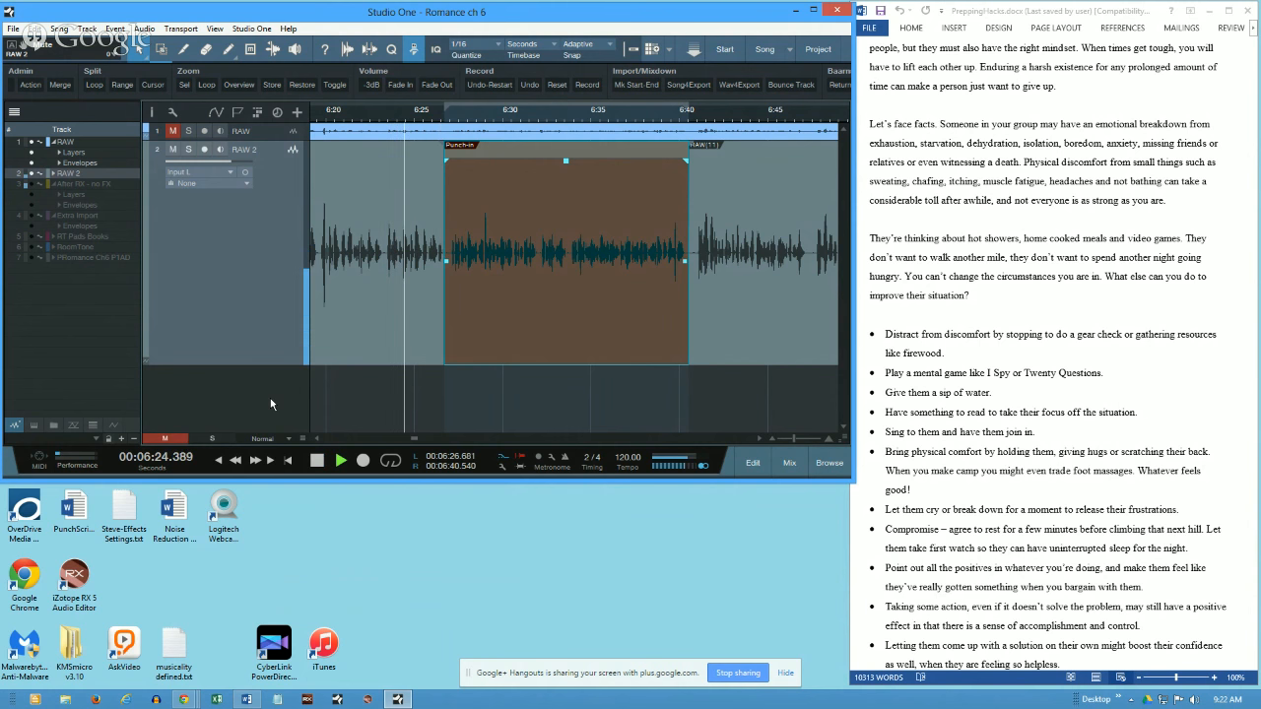
pyautogui.press('space')
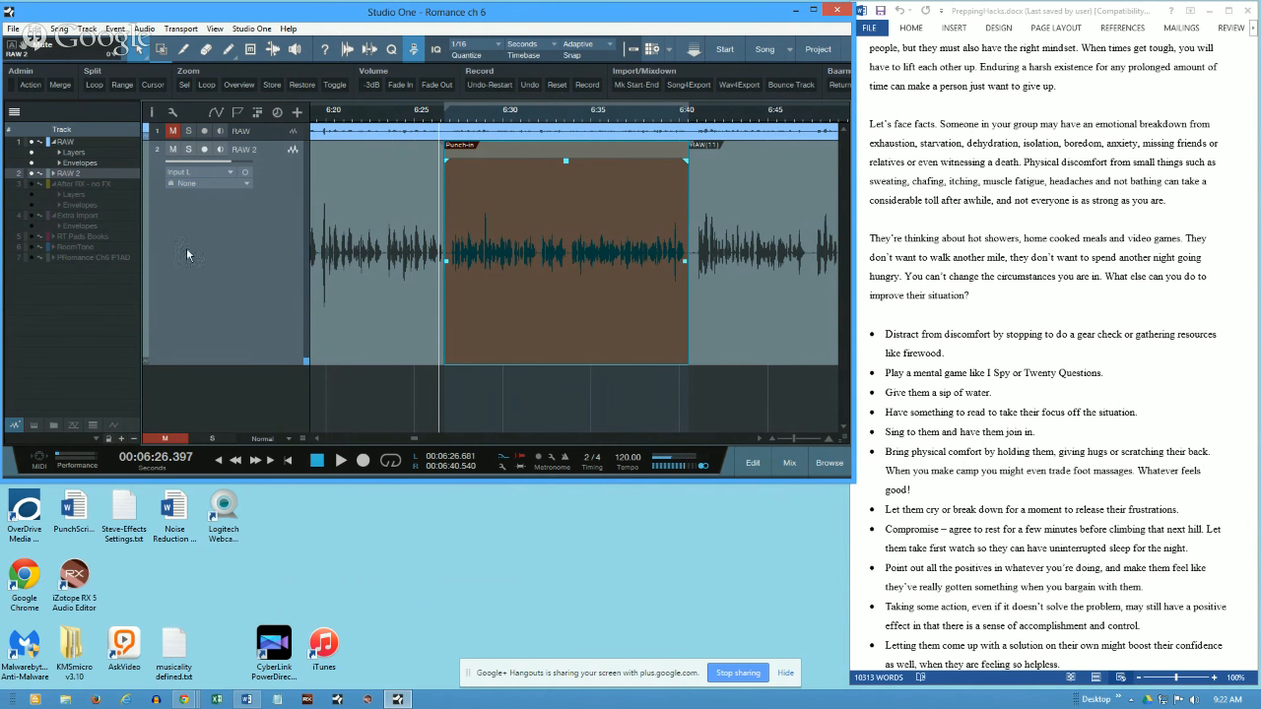
# Step: Show the hidden tracks from After RX - no FX through PRomance Ch6 P1AD, and mute AfterRX-noFX
pyautogui.click(32, 185)
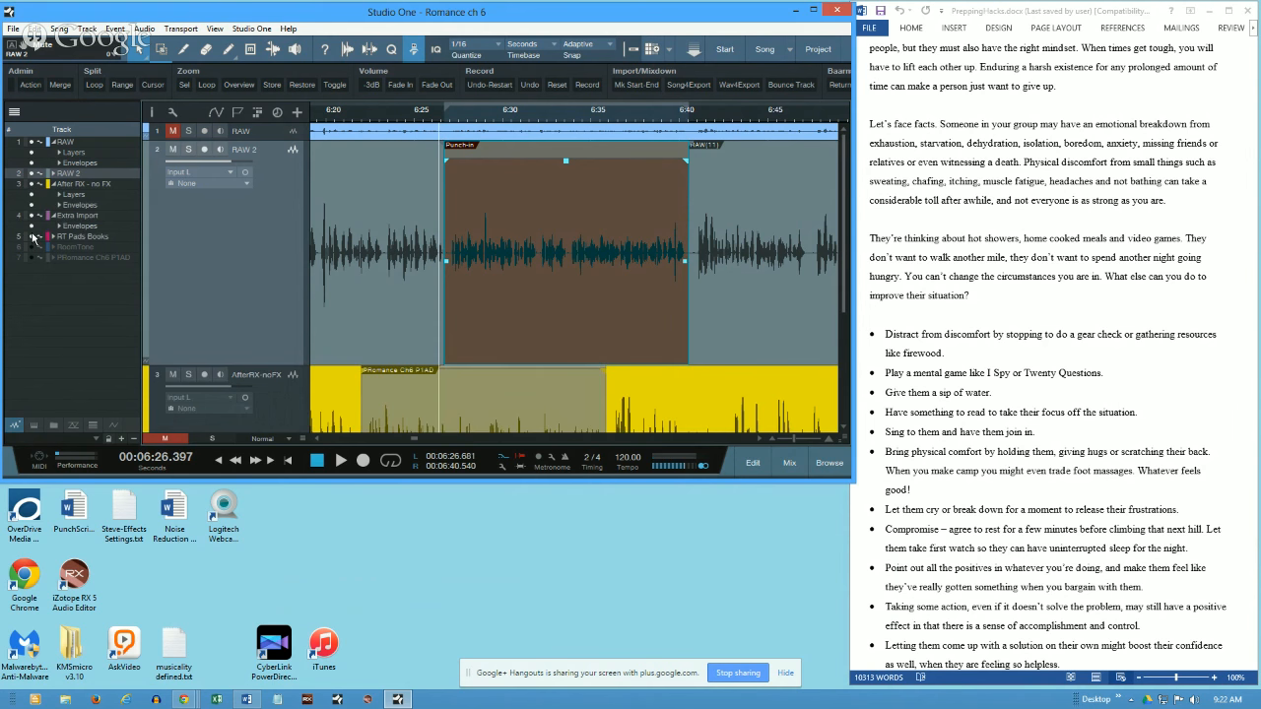
pyautogui.click(173, 374)
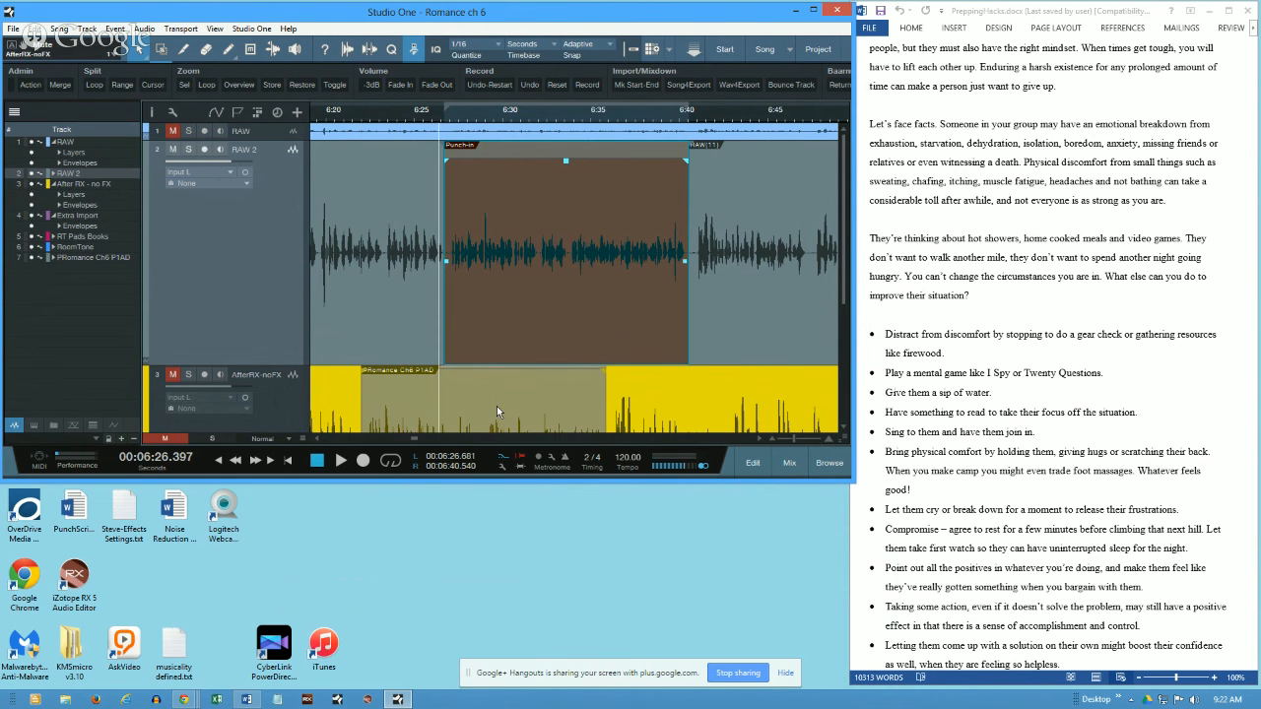
# Step: Look over the tracks below RAW 2, and hide After RX - no FX through PRomance Ch6 P1AD
pyautogui.scroll(-3, 842, 436)
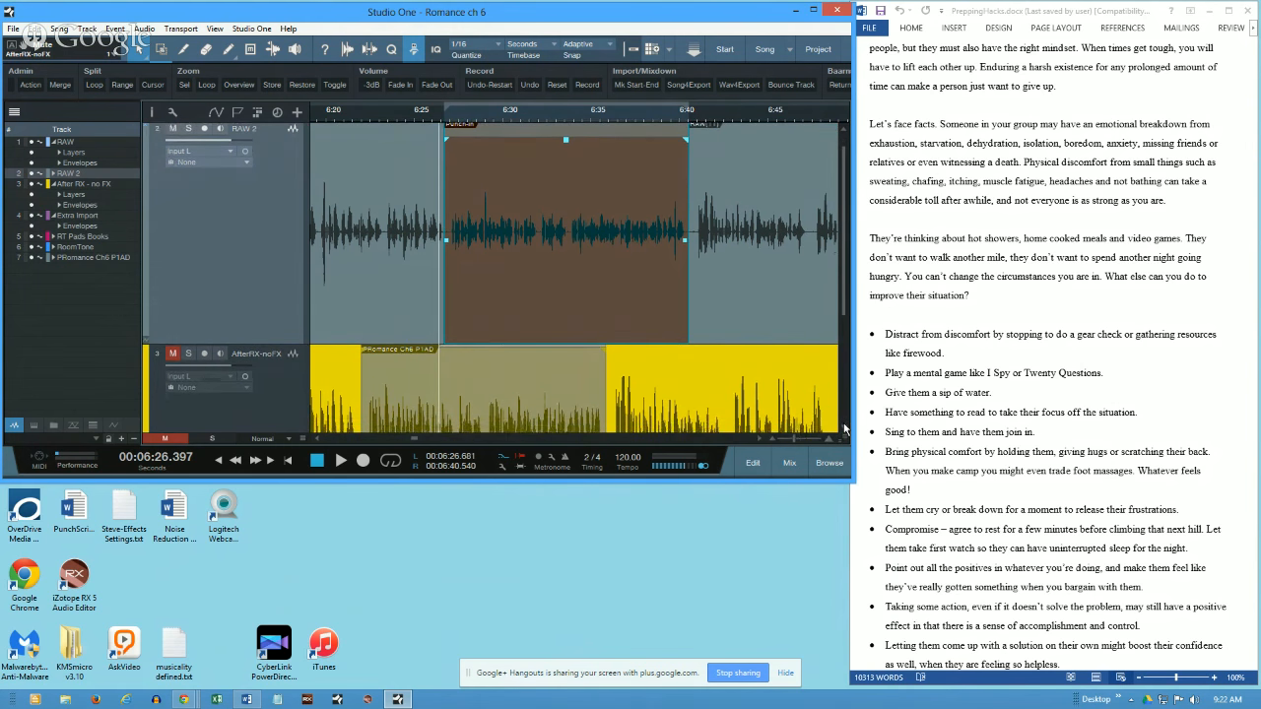
pyautogui.scroll(-3, 843, 409)
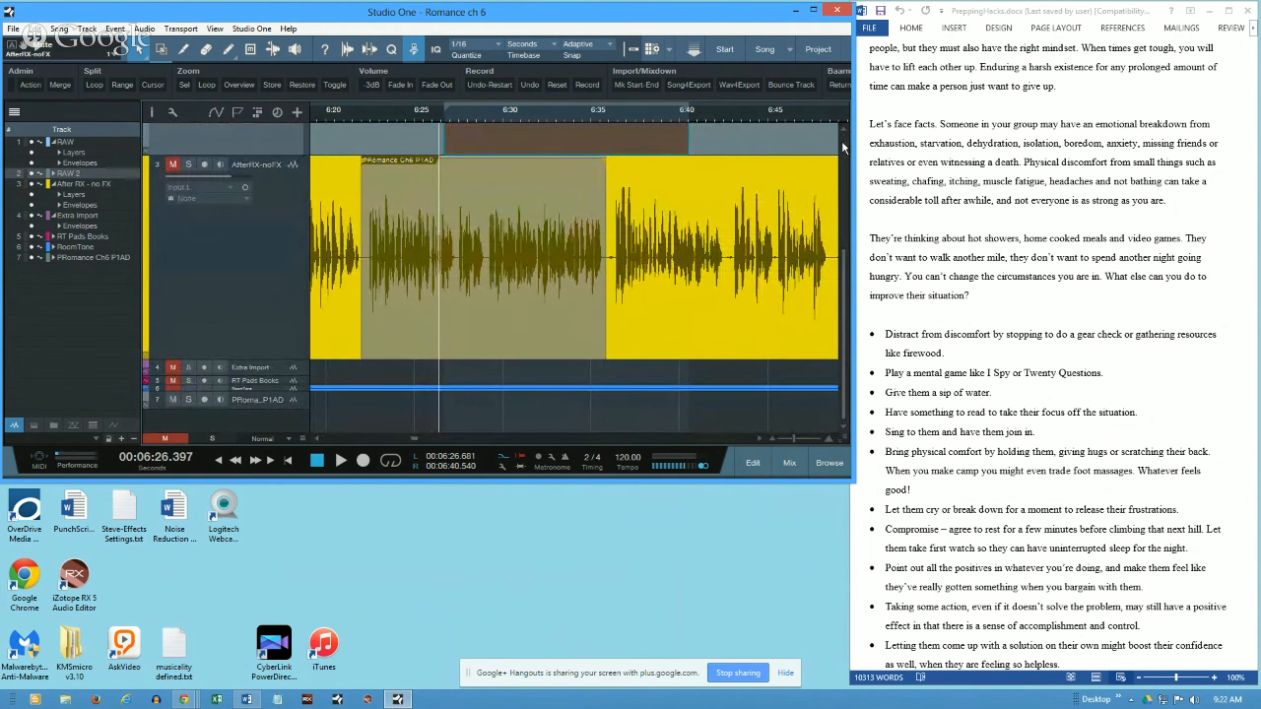
pyautogui.scroll(5, 843, 140)
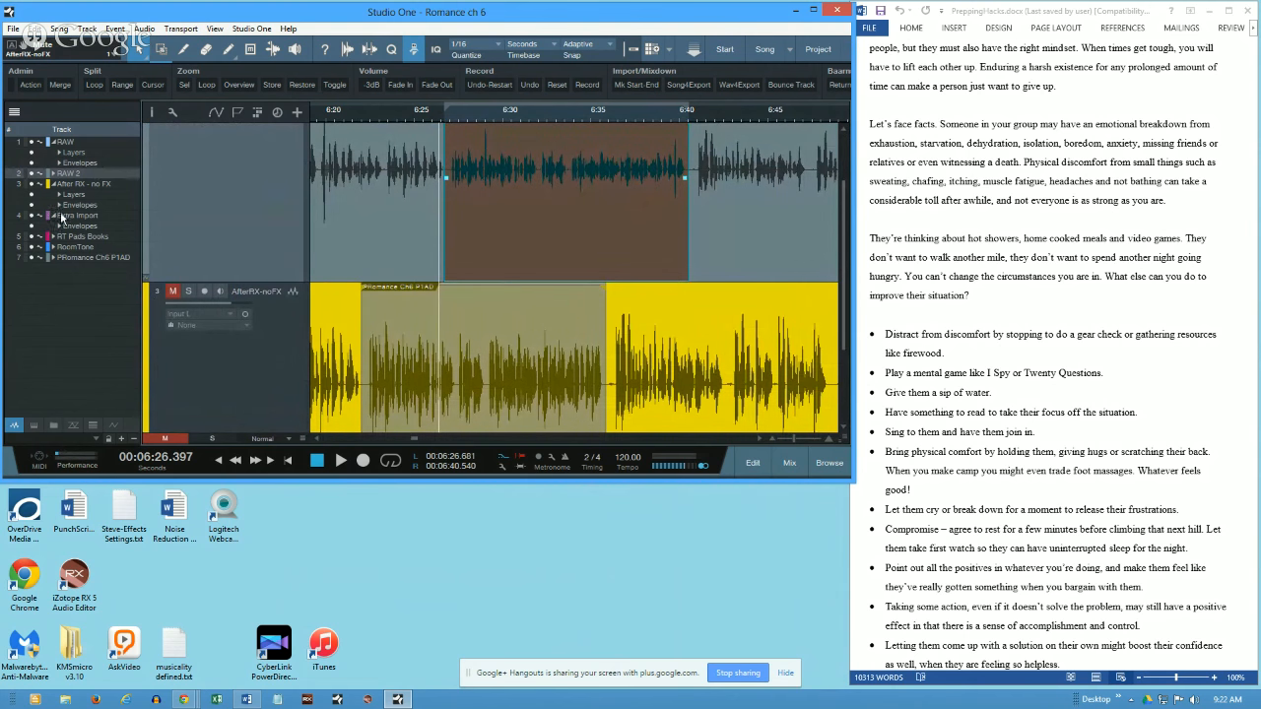
pyautogui.moveTo(30, 185); pyautogui.dragTo(31, 259)
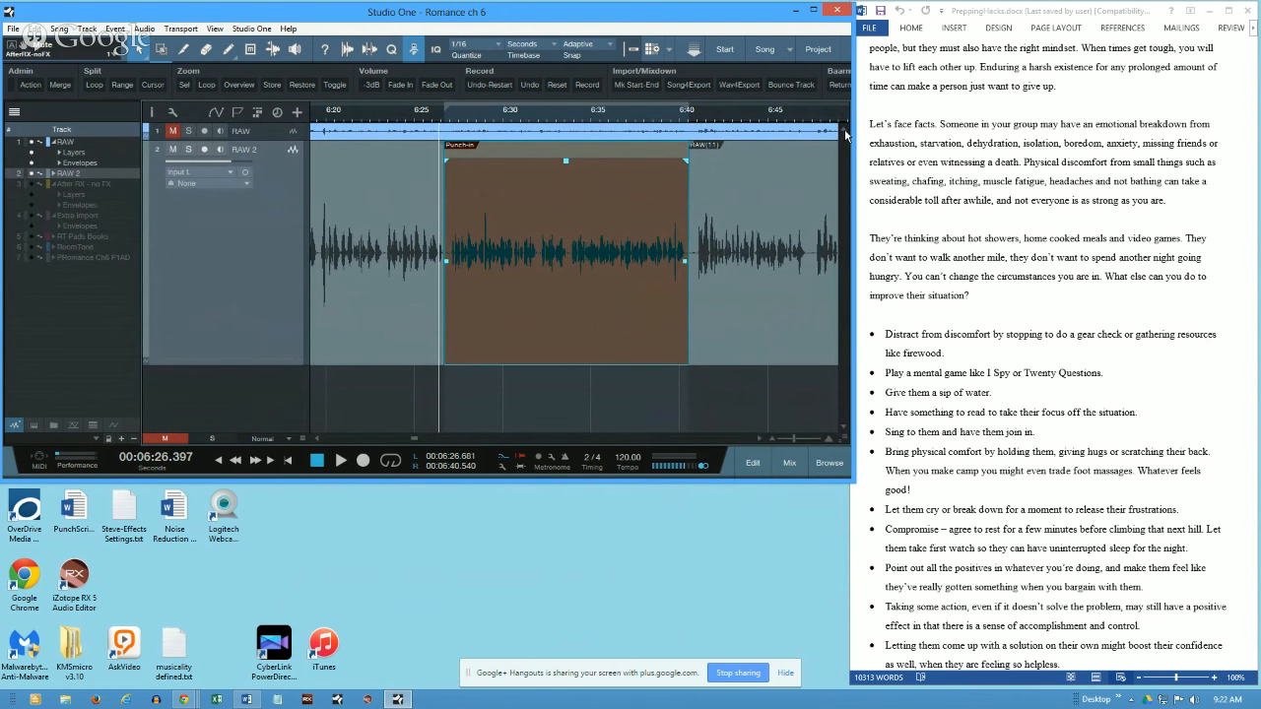
# Step: Play the Punch-In event from its start and stop playback
pyautogui.click(444, 120)
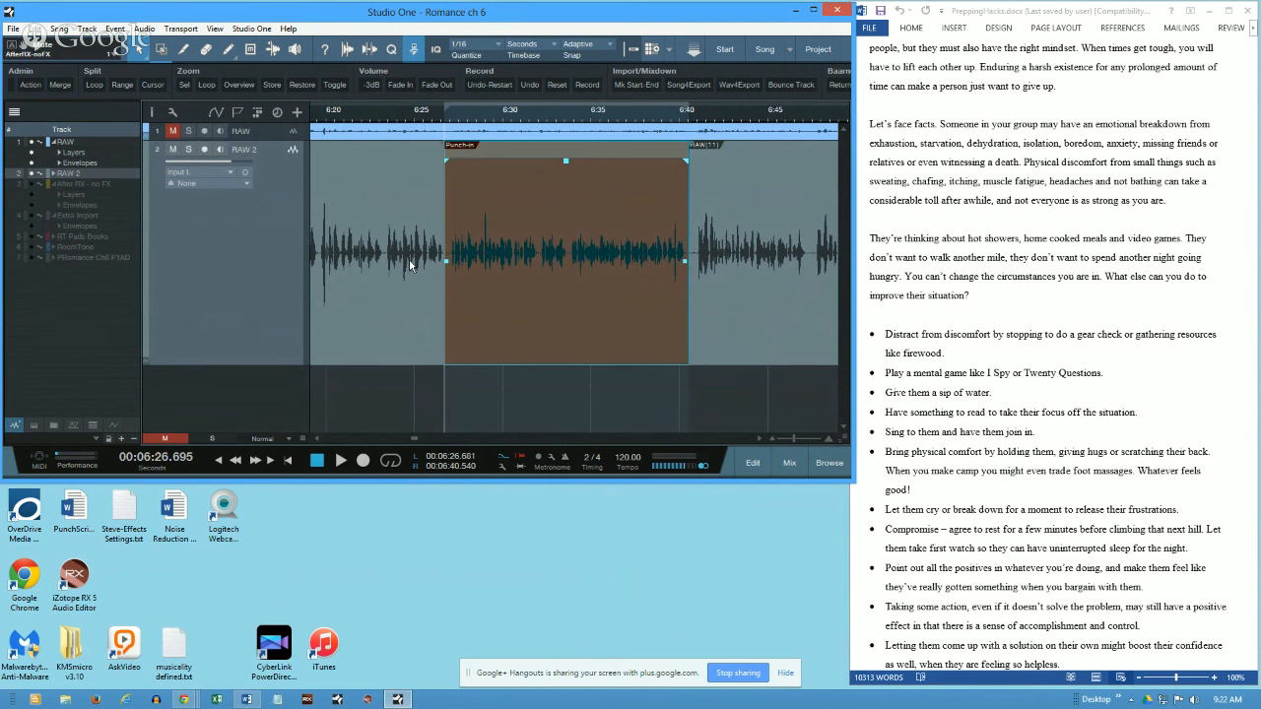
pyautogui.press('space')
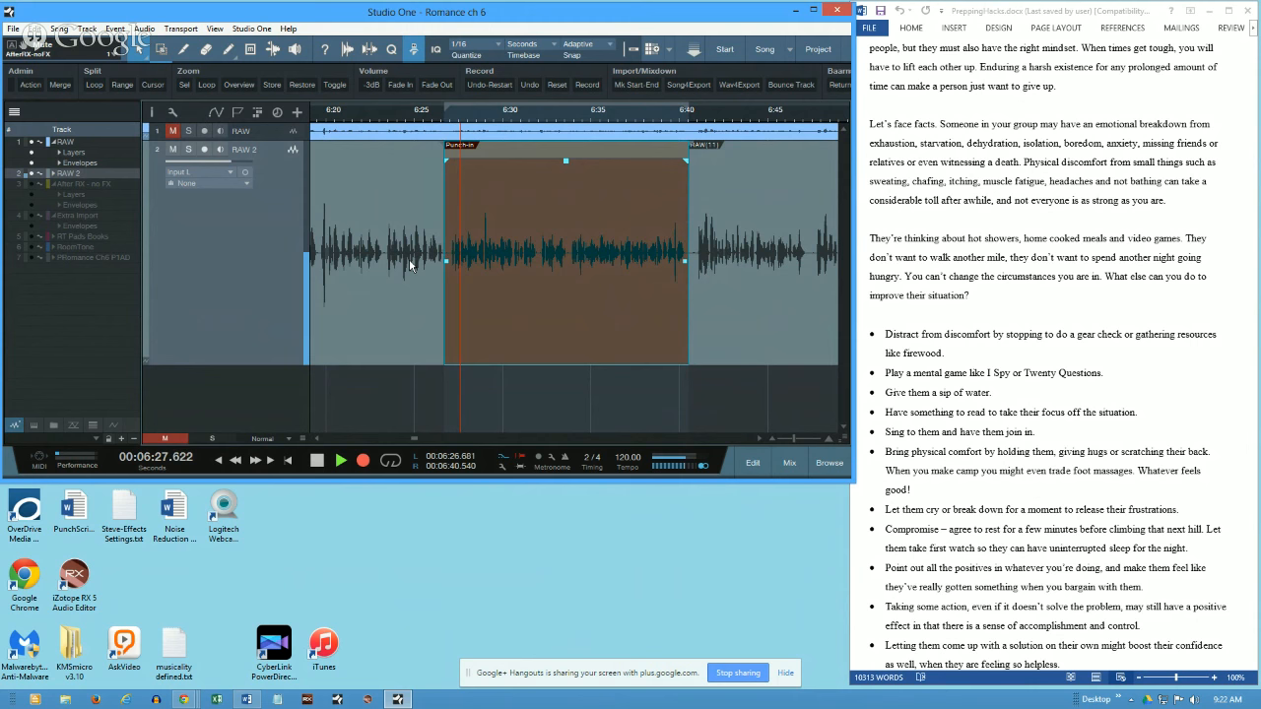
pyautogui.press('space')
# Step: Toggle solo on RAW 2 on and off, and arm the track for recording
pyautogui.click(187, 150)
pyautogui.click(187, 149)
pyautogui.click(204, 149)
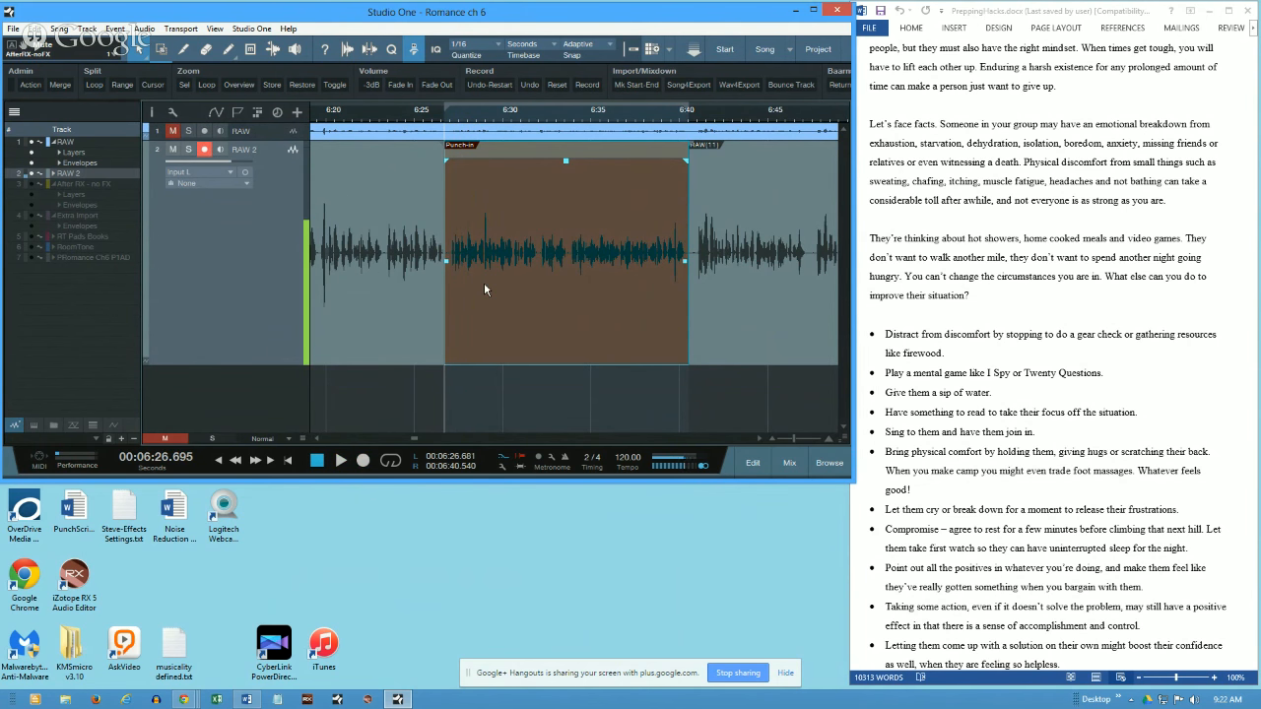
# Step: Record a take on RAW 2 from the Punch-In start to just past its end, and undo the recording
pyautogui.press('space')
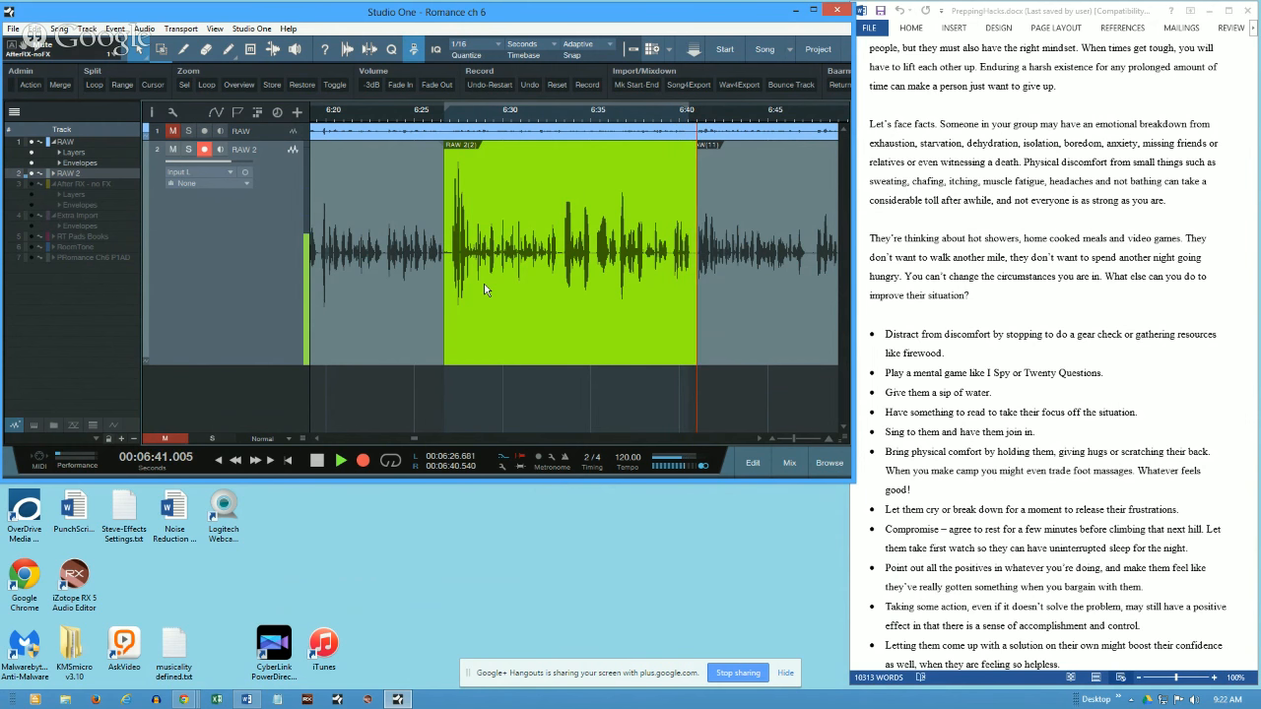
pyautogui.press('space')
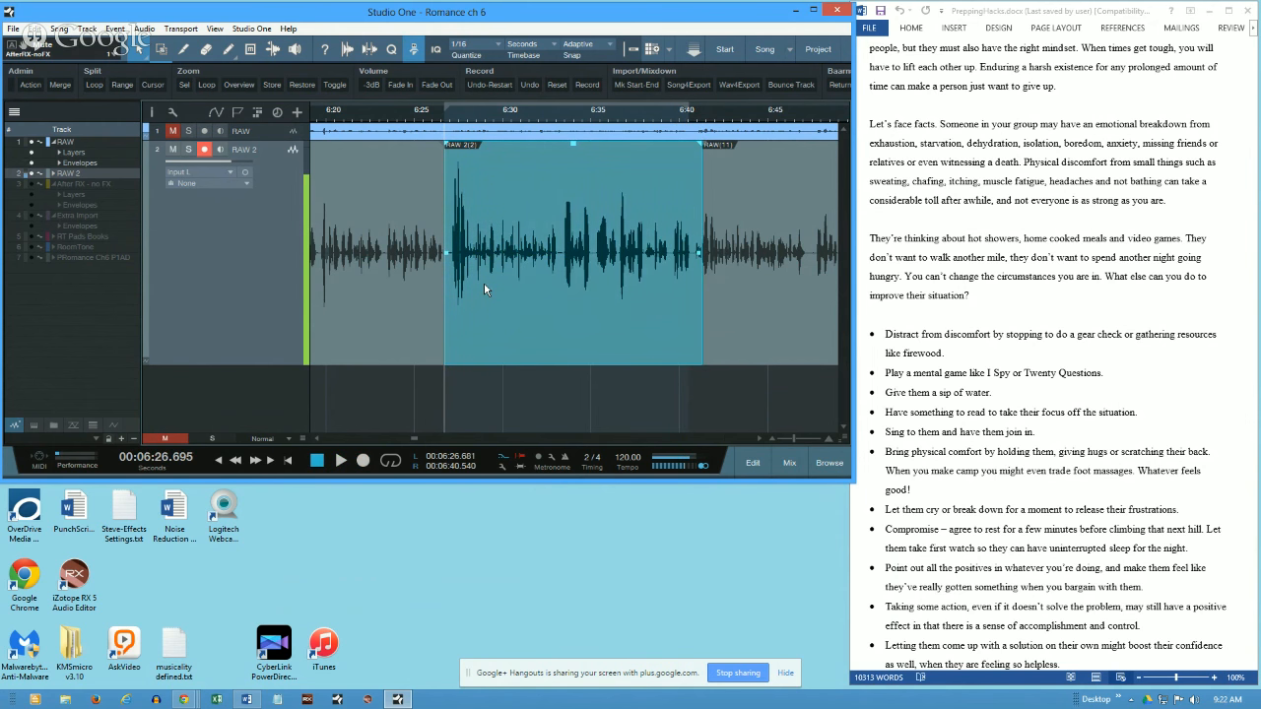
pyautogui.hotkey('ctrl', 'z')
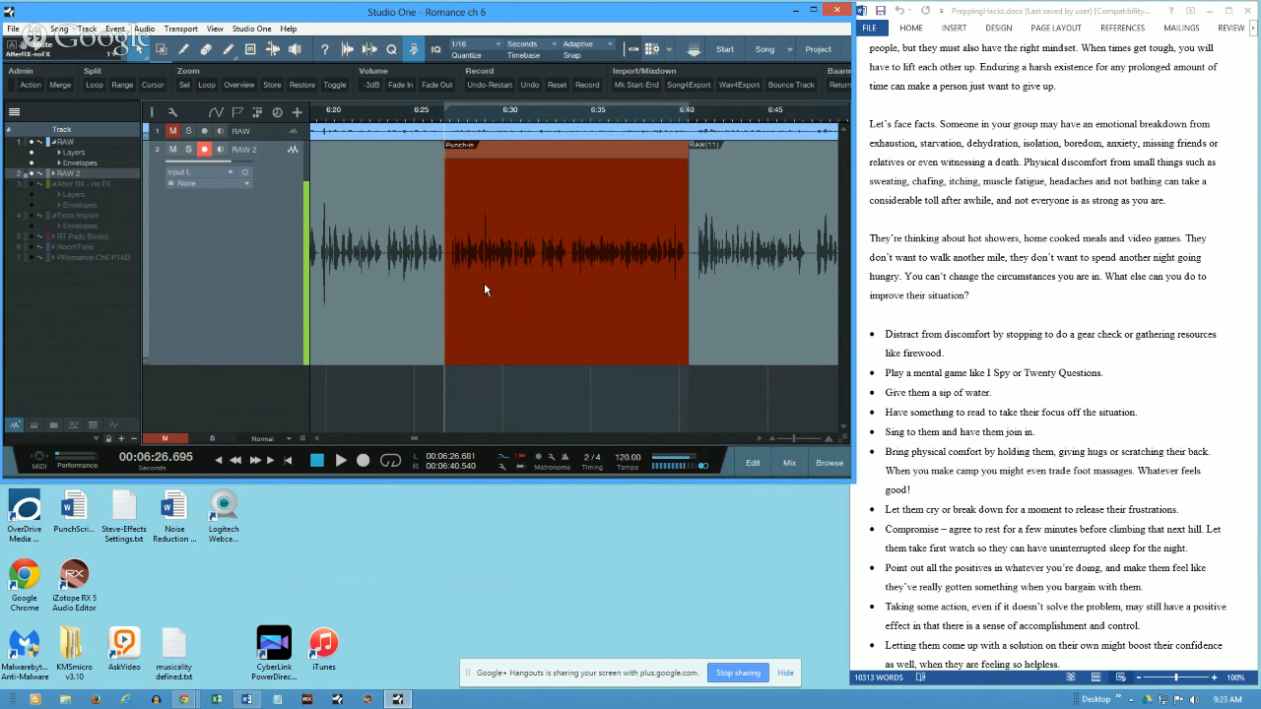
# Step: Record a shorter take over the first part of the Punch-In event, and trim its edges to about 6:27.4 and 6:35.4
pyautogui.press('space')
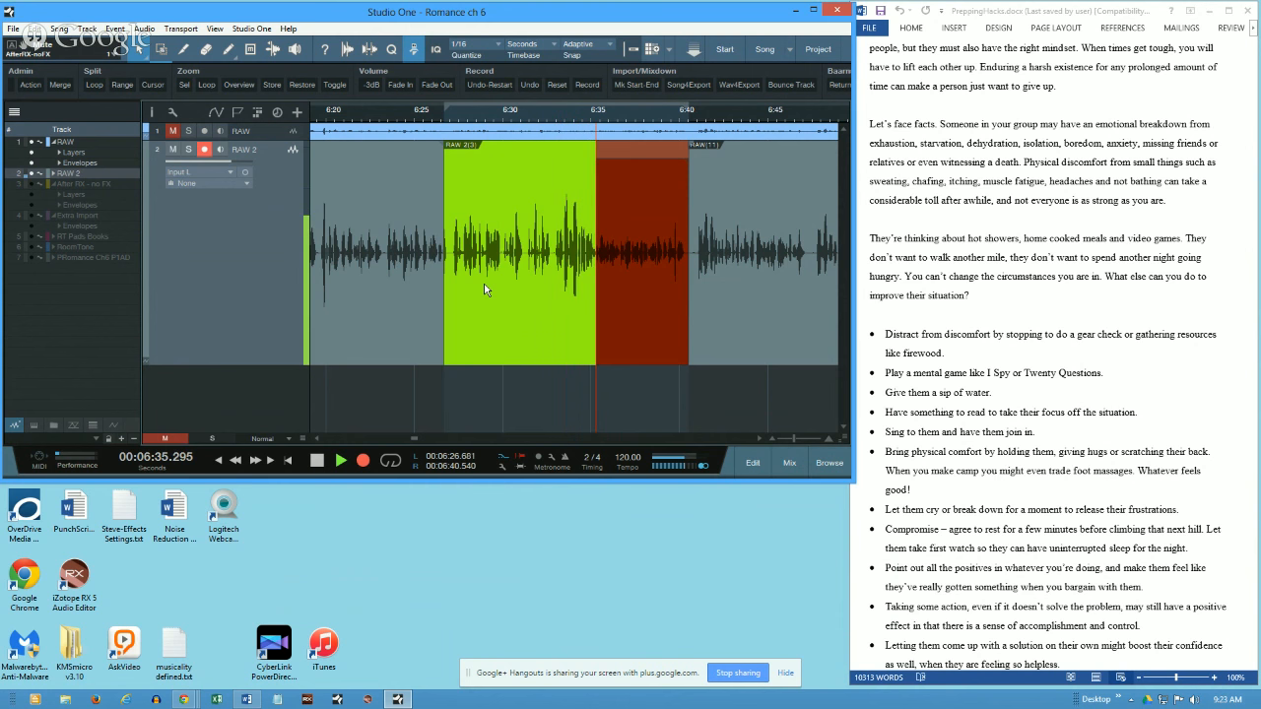
pyautogui.press('space')
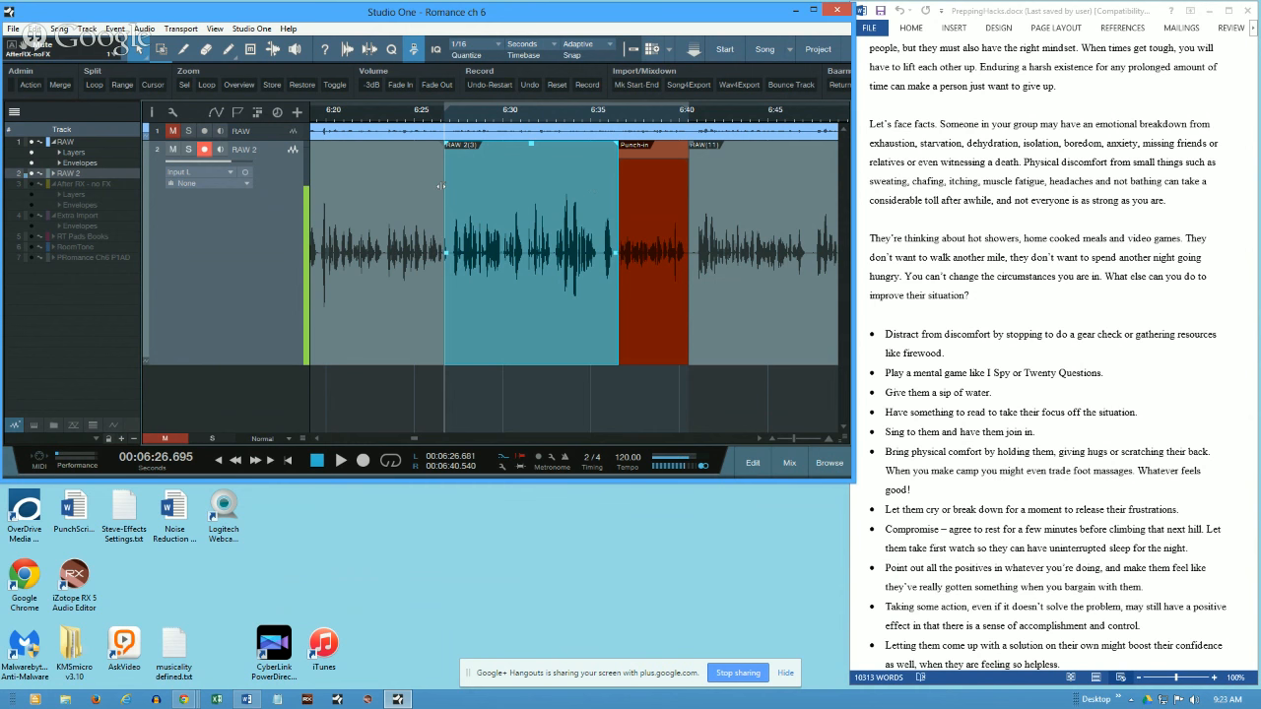
pyautogui.moveTo(444, 185)
pyautogui.mouseDown()
pyautogui.moveTo(389, 183)
pyautogui.moveTo(449, 184)
pyautogui.mouseUp()
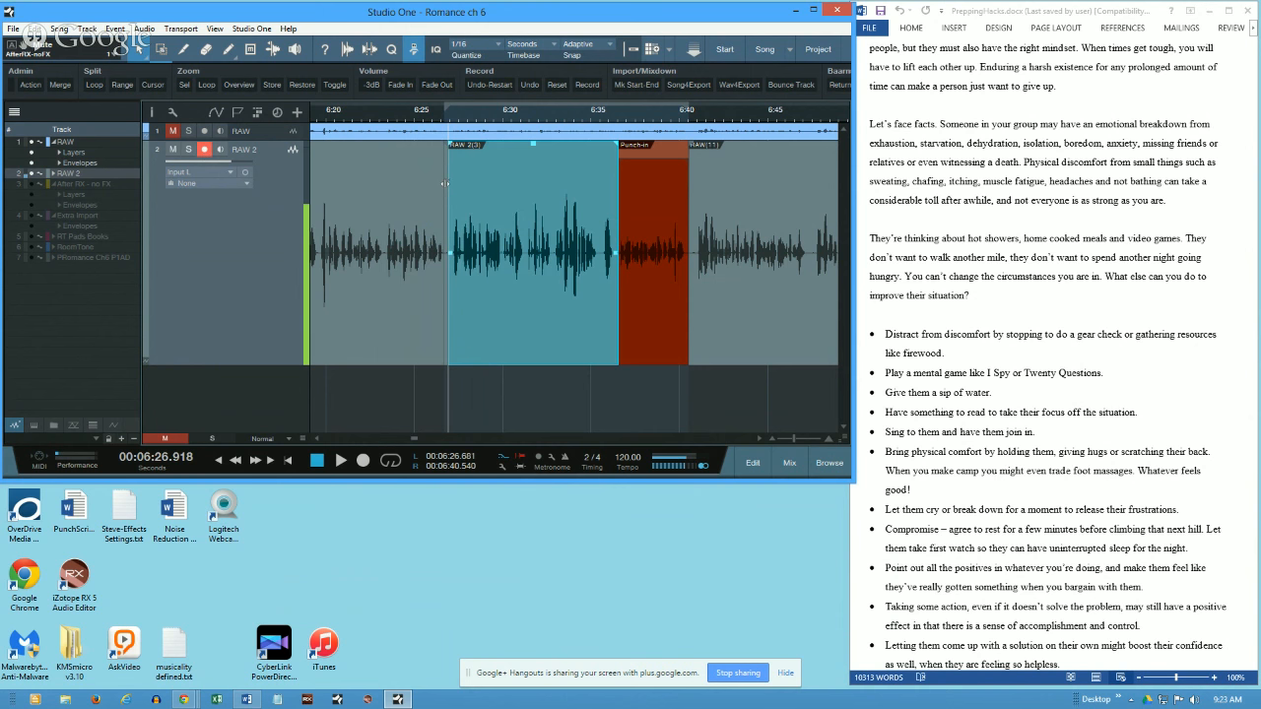
pyautogui.moveTo(446, 184)
pyautogui.mouseDown()
pyautogui.moveTo(406, 184)
pyautogui.moveTo(458, 187)
pyautogui.mouseUp()
pyautogui.moveTo(625, 207); pyautogui.dragTo(599, 209)
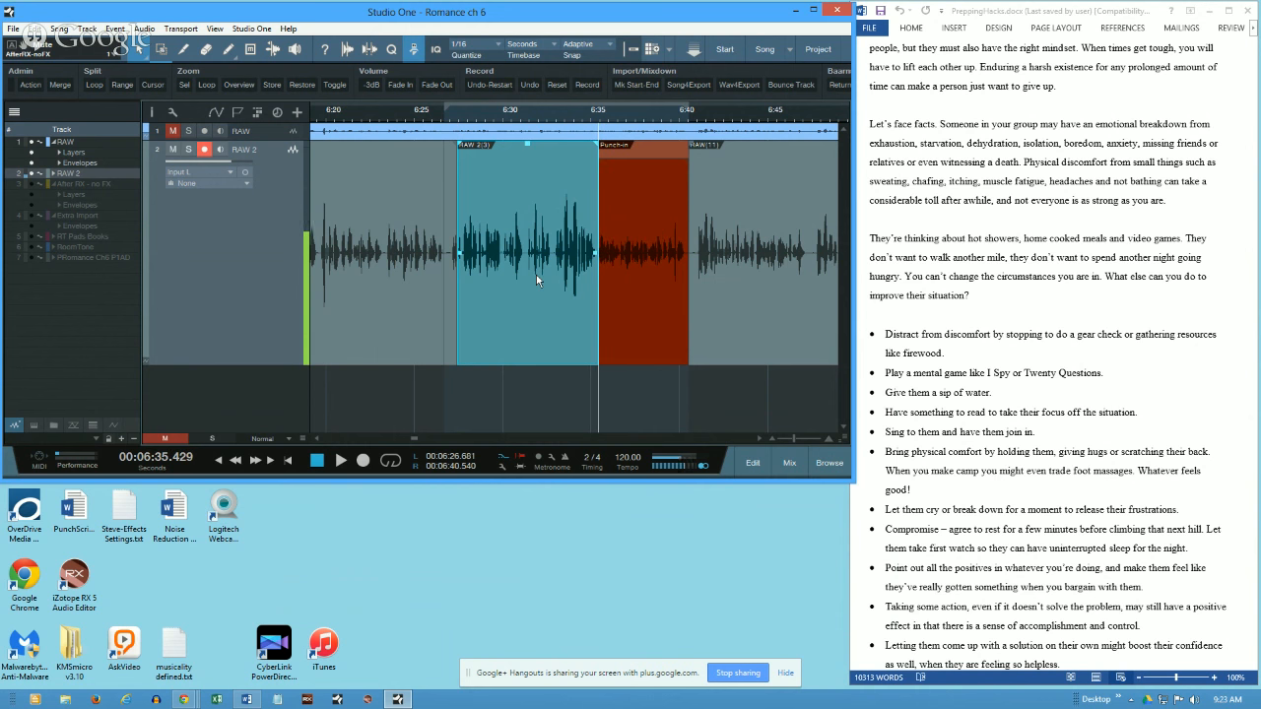
pyautogui.moveTo(538, 280)
pyautogui.mouseDown()
pyautogui.moveTo(504, 278)
pyautogui.moveTo(575, 291)
pyautogui.moveTo(534, 299)
pyautogui.mouseUp()
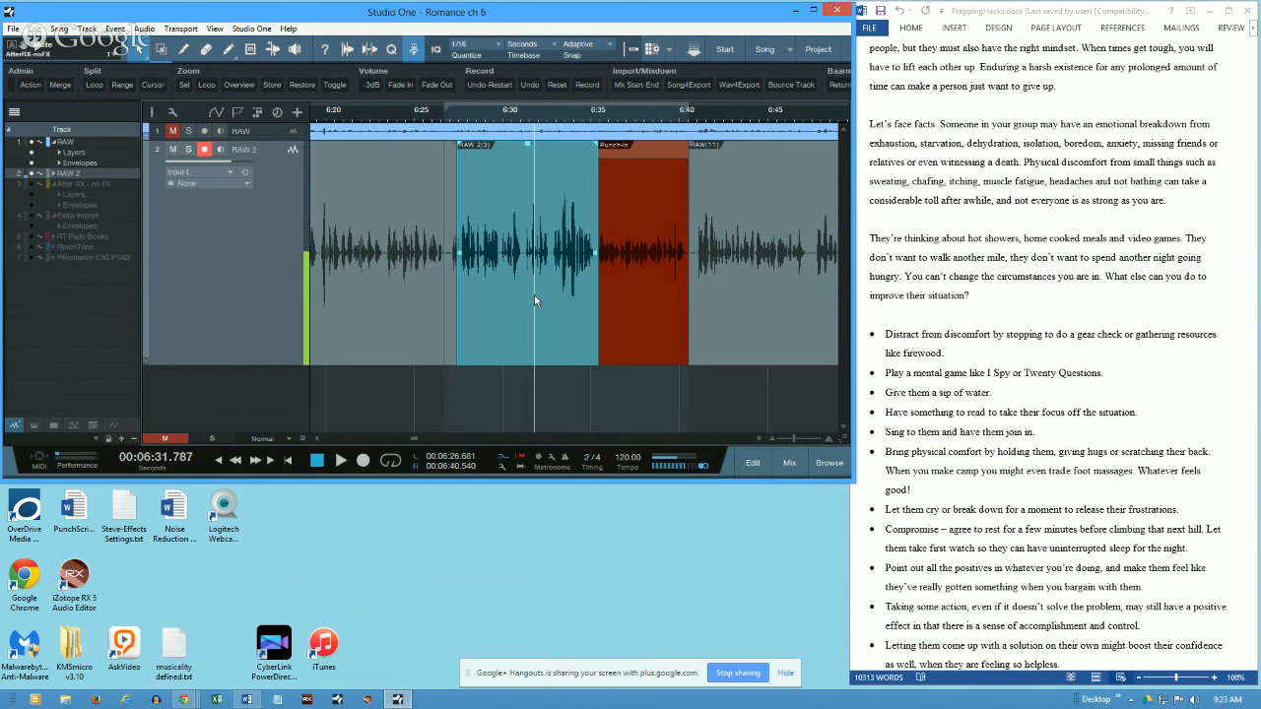
# Step: Undo the edge trims and the shorter recording to restore the full Punch-In event
pyautogui.hotkey('ctrl', 'z')
pyautogui.hotkey('ctrl', 'z')
pyautogui.hotkey('ctrl', 'z')
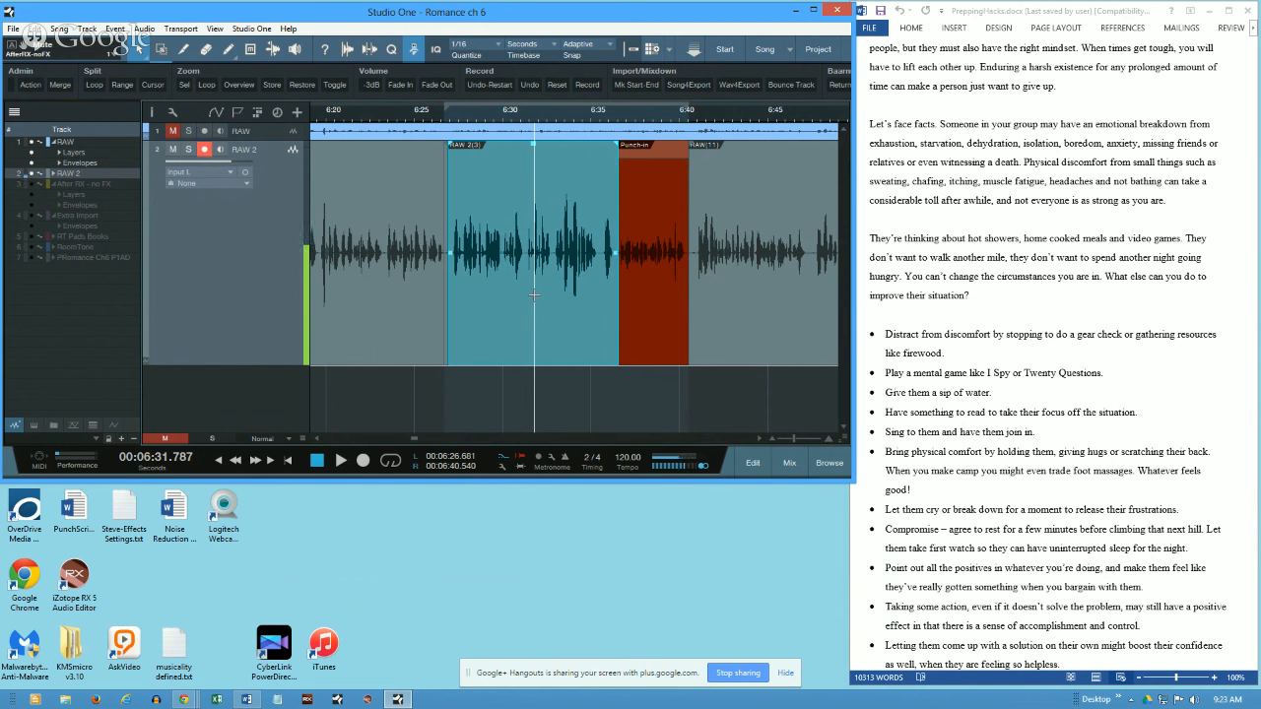
pyautogui.hotkey('ctrl', 'z')
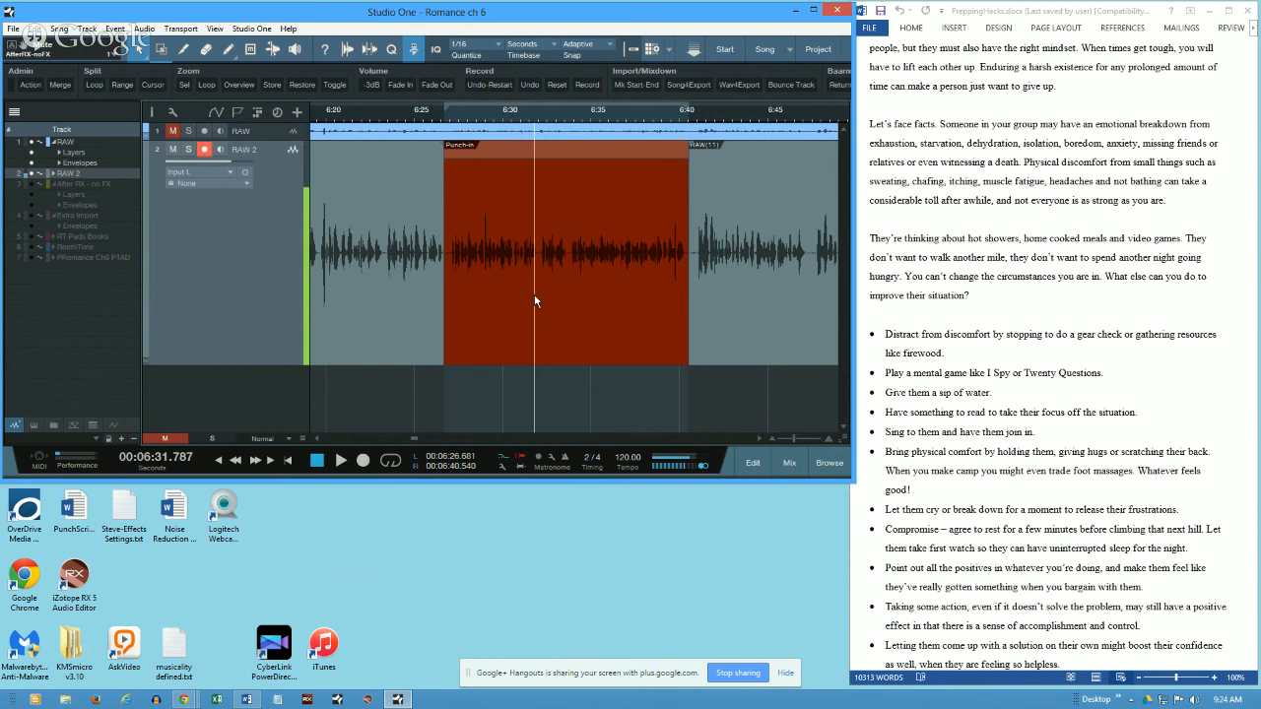
# Step: Turn off Return to Start on Stop, and test it with a short playback from about 6:37 in the Punch-In event
pyautogui.click(182, 34)
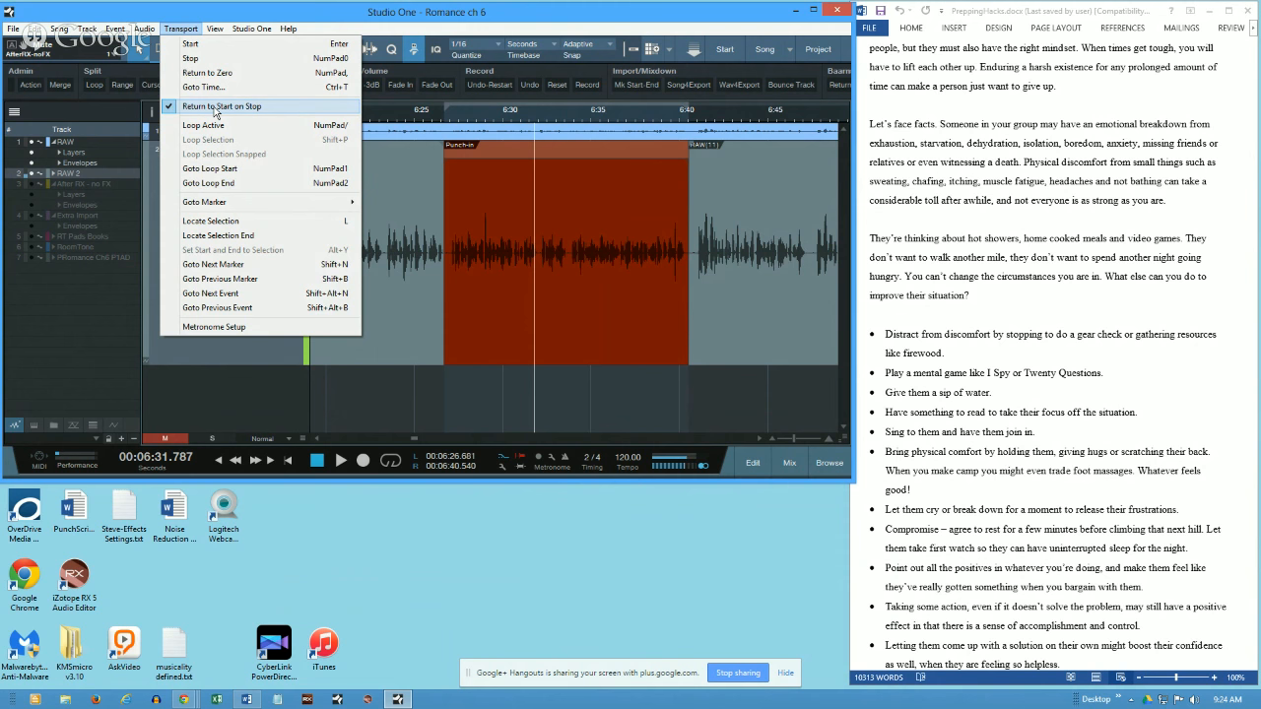
pyautogui.click(215, 108)
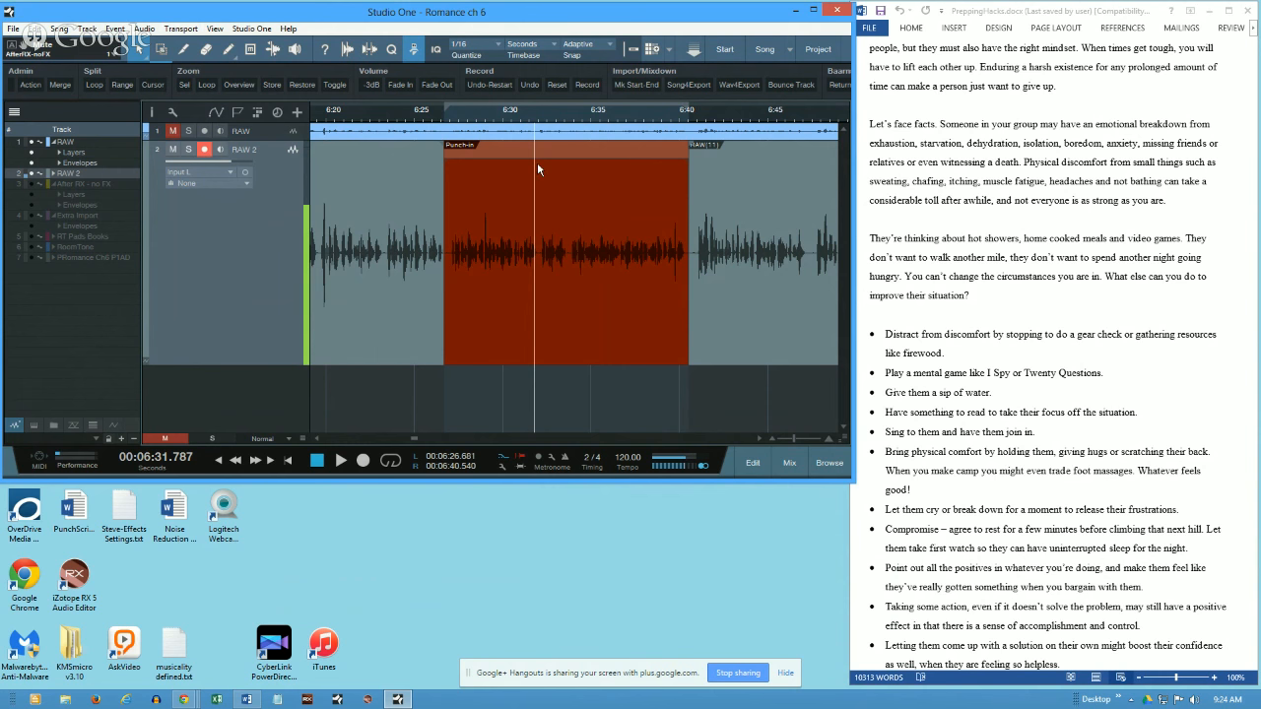
pyautogui.click(636, 118)
pyautogui.press('space')
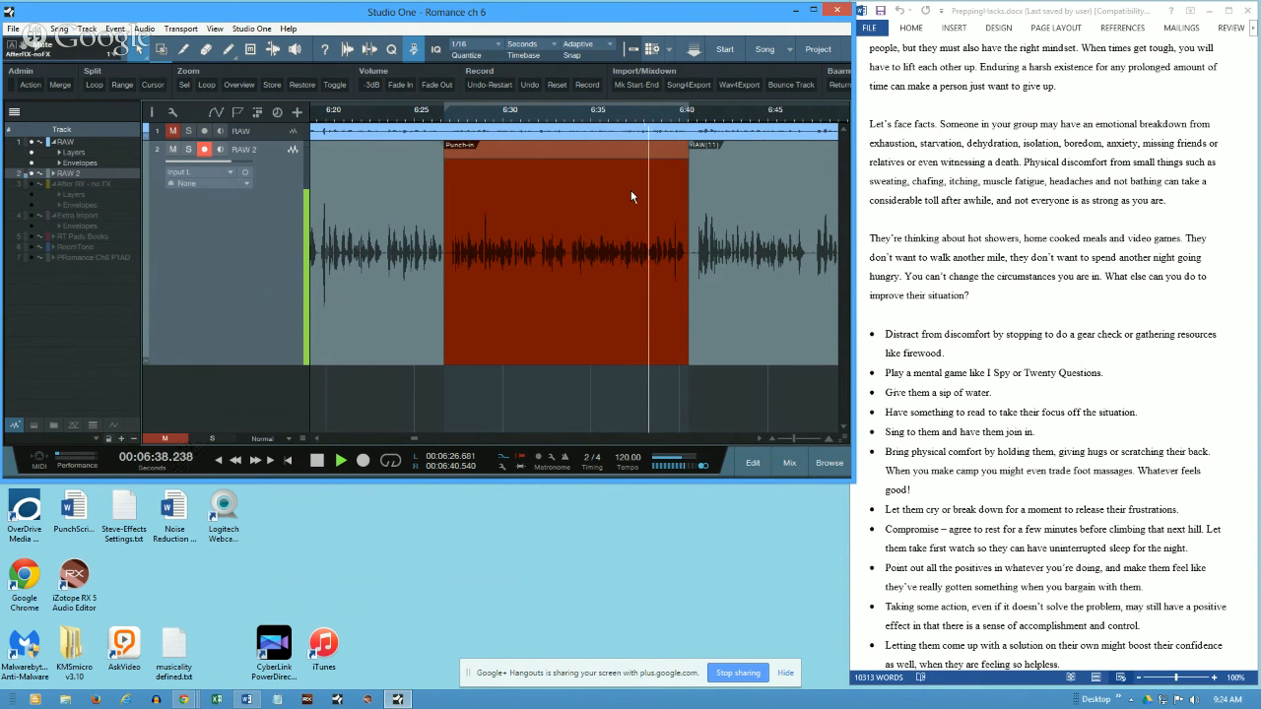
pyautogui.press('space')
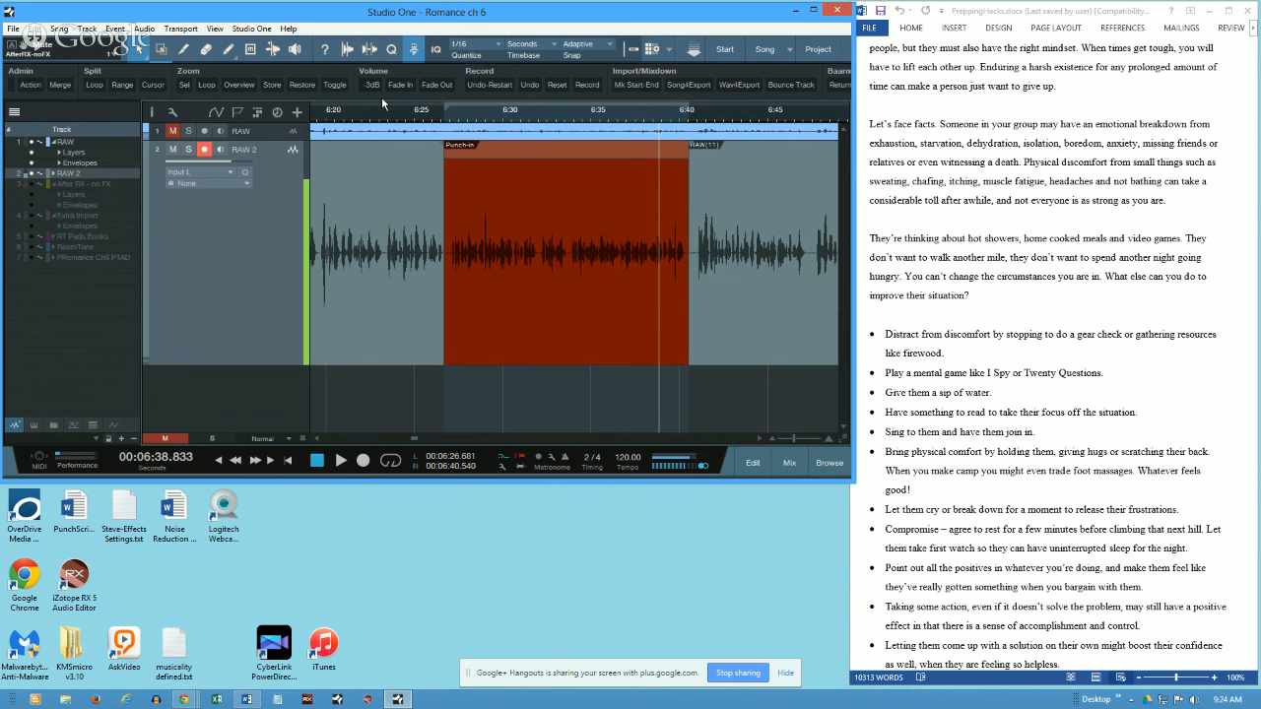
# Step: Turn Return to Start on Stop back on, and test it with a short playback from about 6:30.8
pyautogui.click(180, 29)
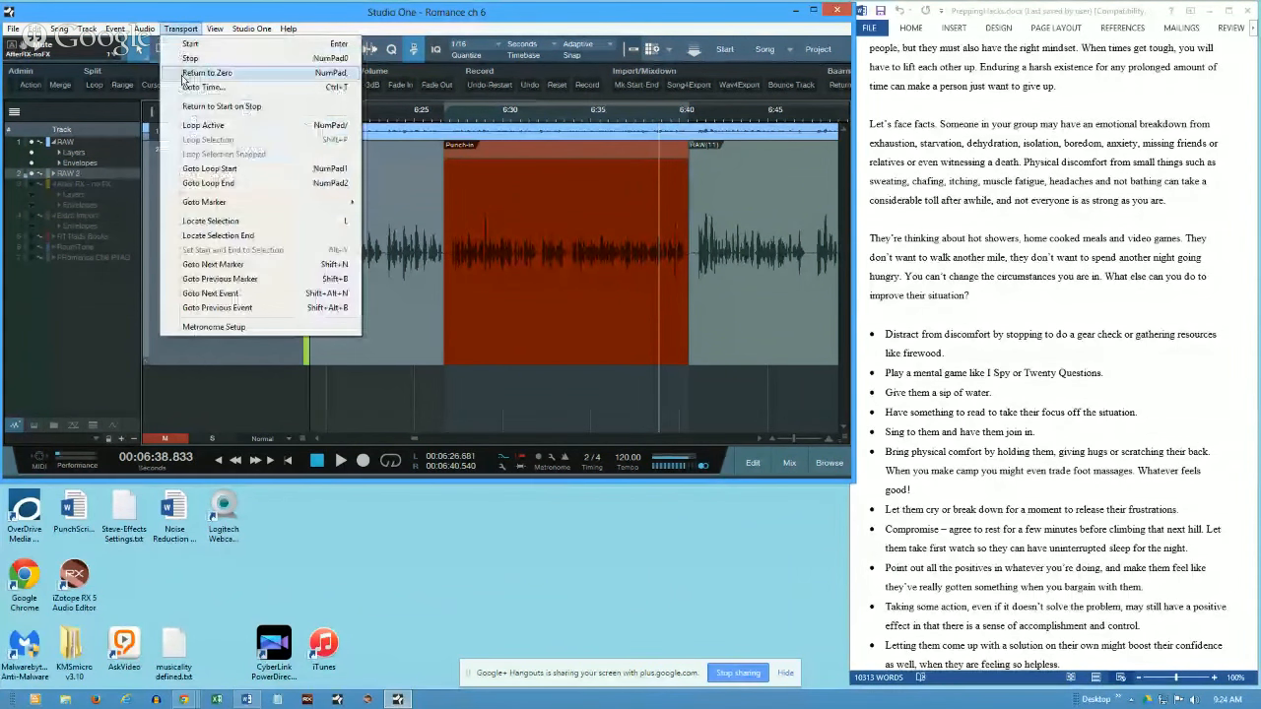
pyautogui.click(197, 106)
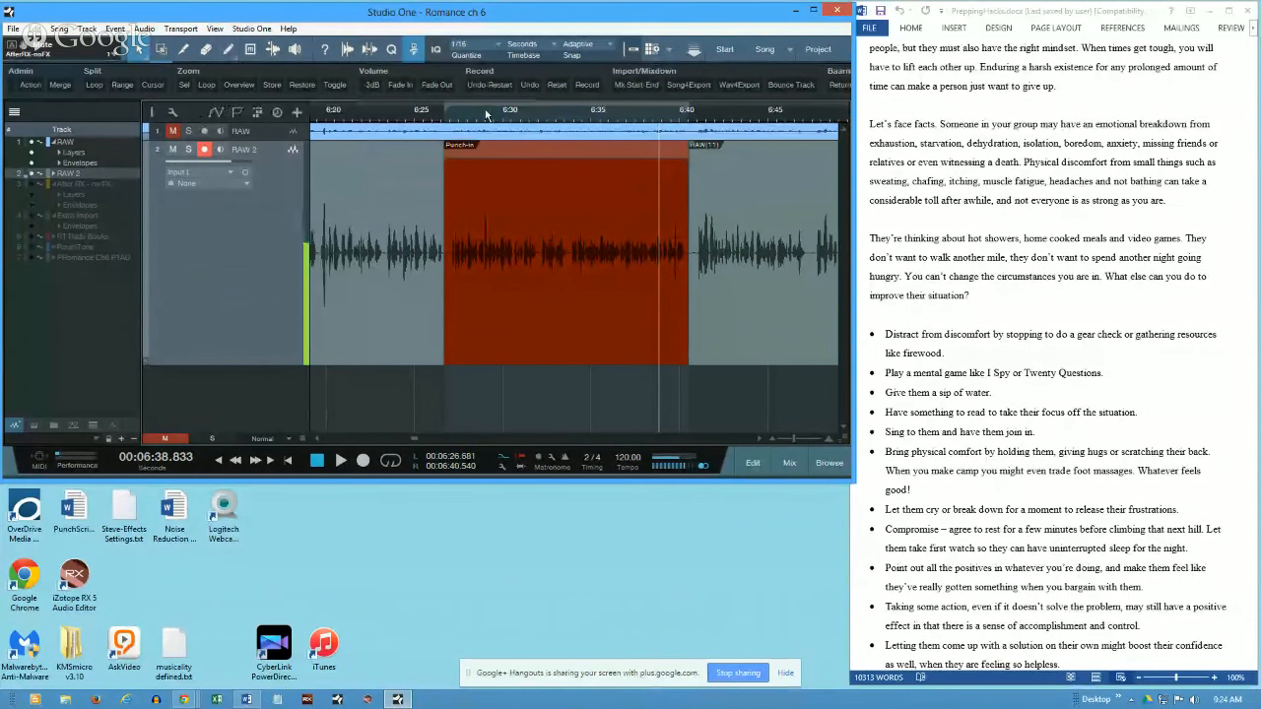
pyautogui.click(516, 116)
pyautogui.press('space')
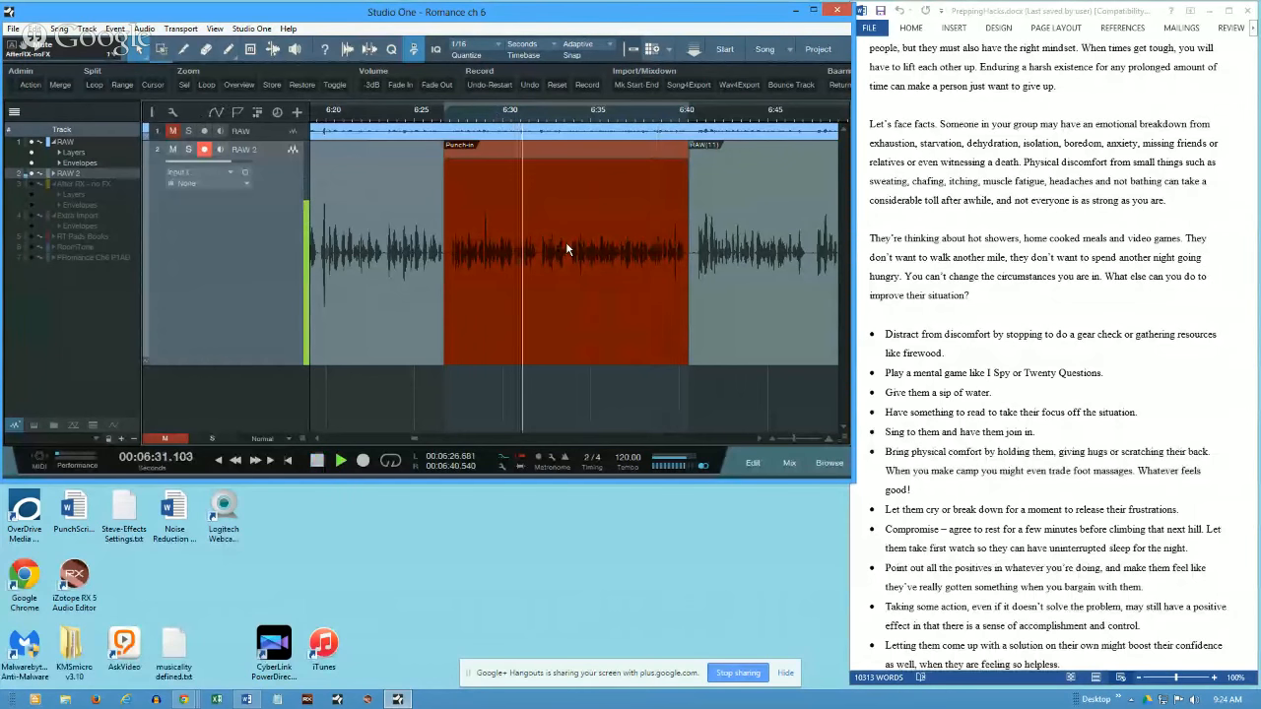
pyautogui.press('space')
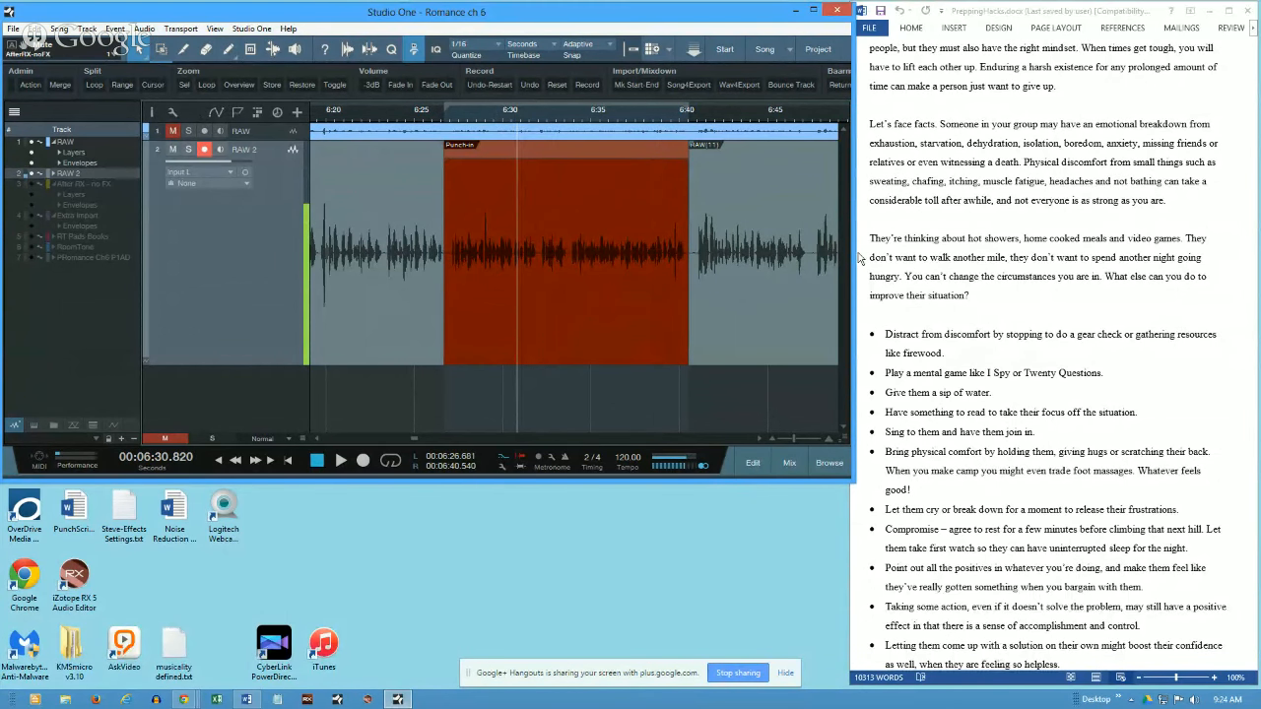
# Step: Temporarily widen the song window to show the Return2Start macro, and check the Return to Start on Stop setting
pyautogui.moveTo(853, 258); pyautogui.dragTo(1098, 503)
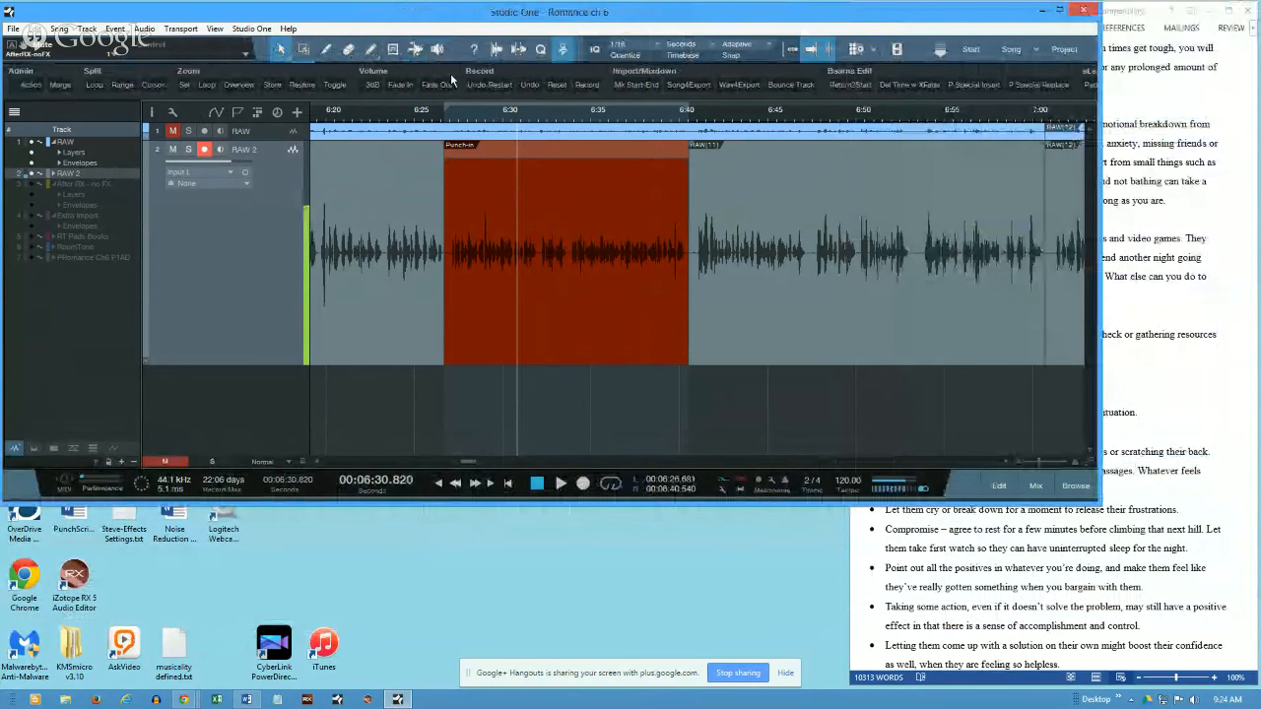
pyautogui.click(182, 30)
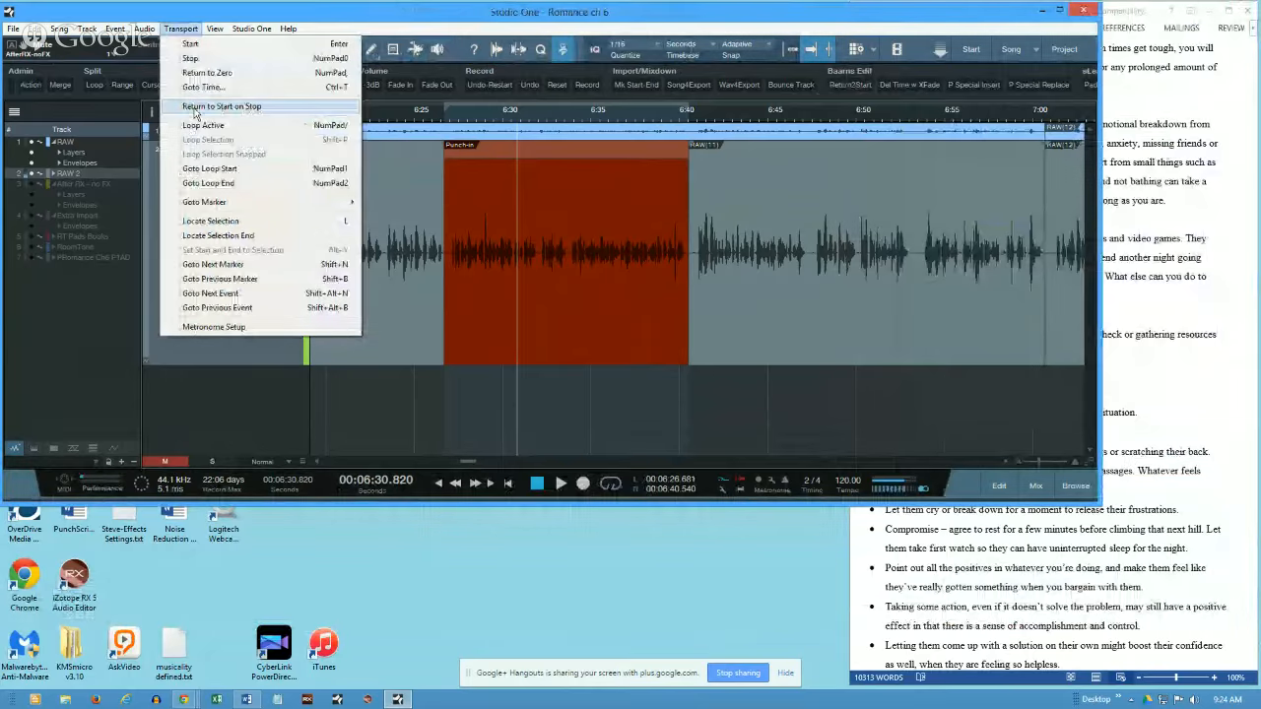
pyautogui.click(374, 12)
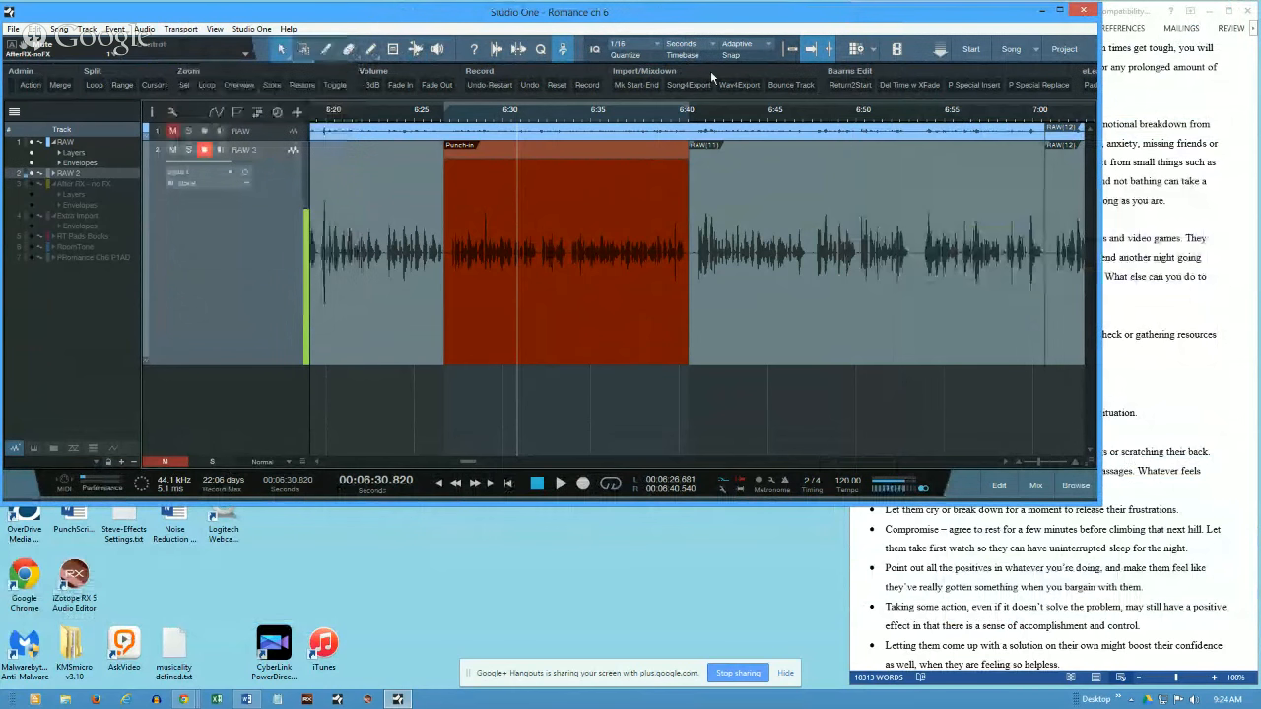
pyautogui.click(180, 28)
pyautogui.click(204, 20)
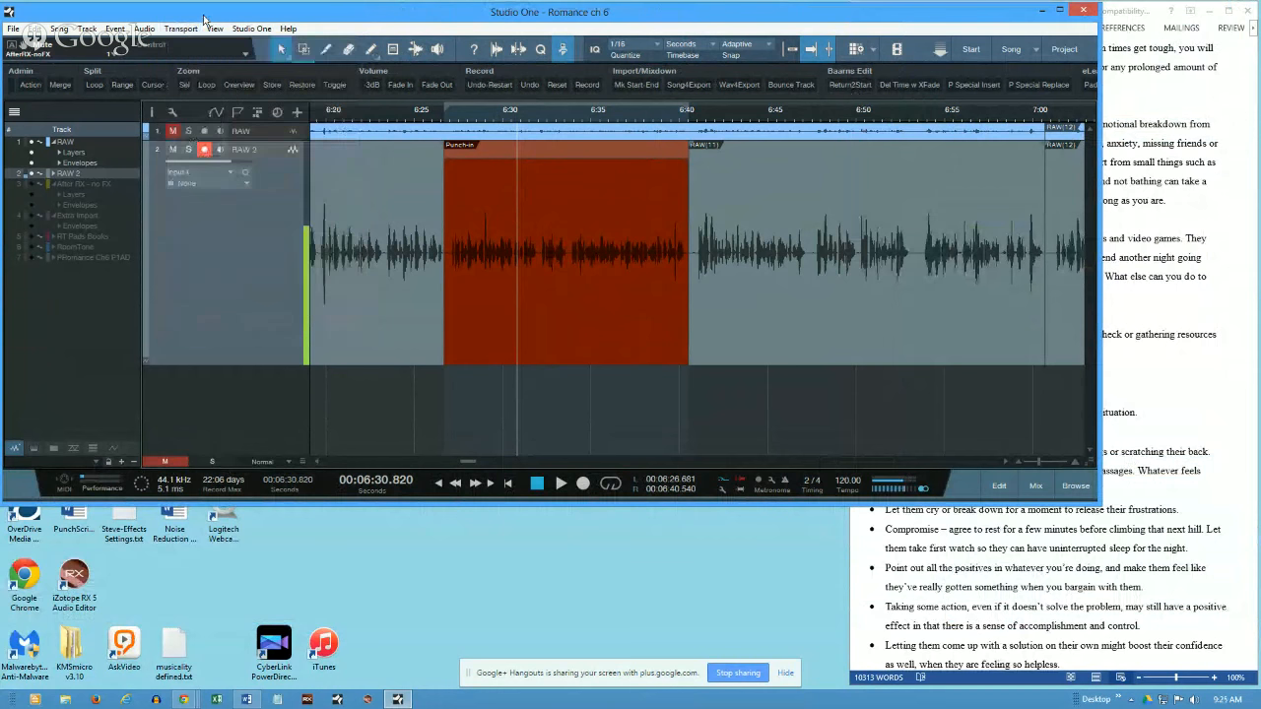
pyautogui.click(181, 28)
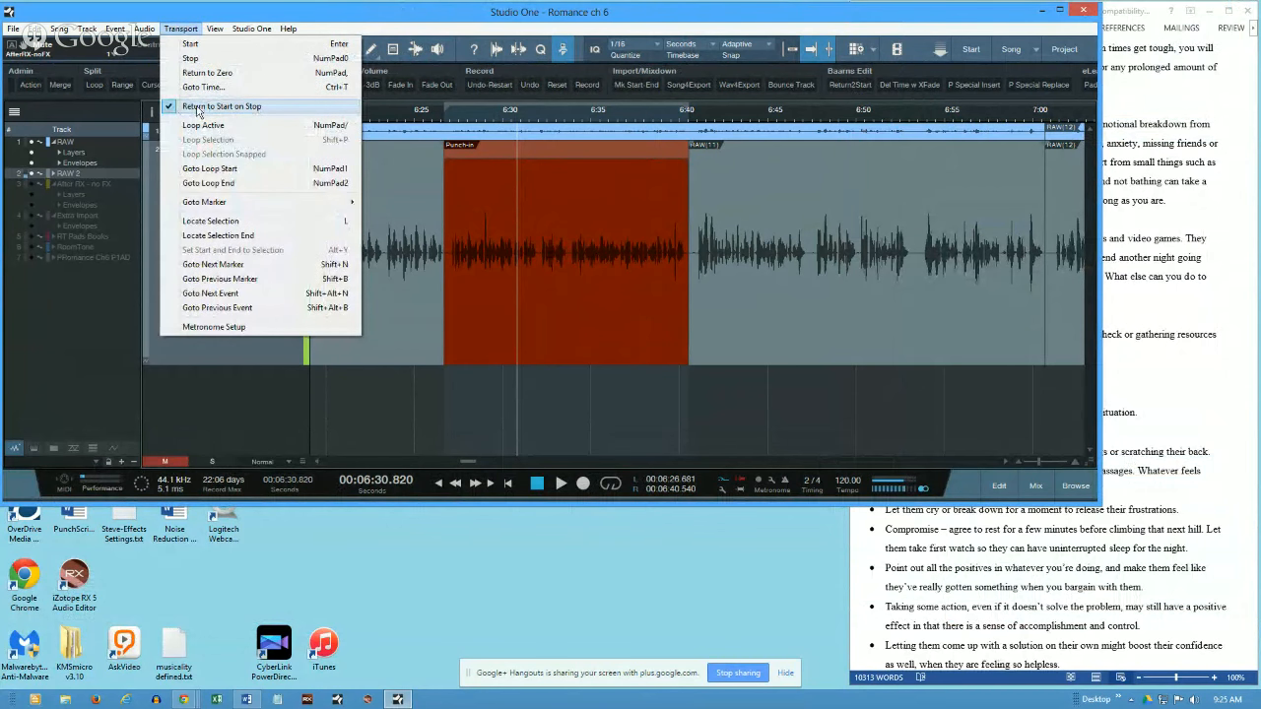
pyautogui.click(198, 108)
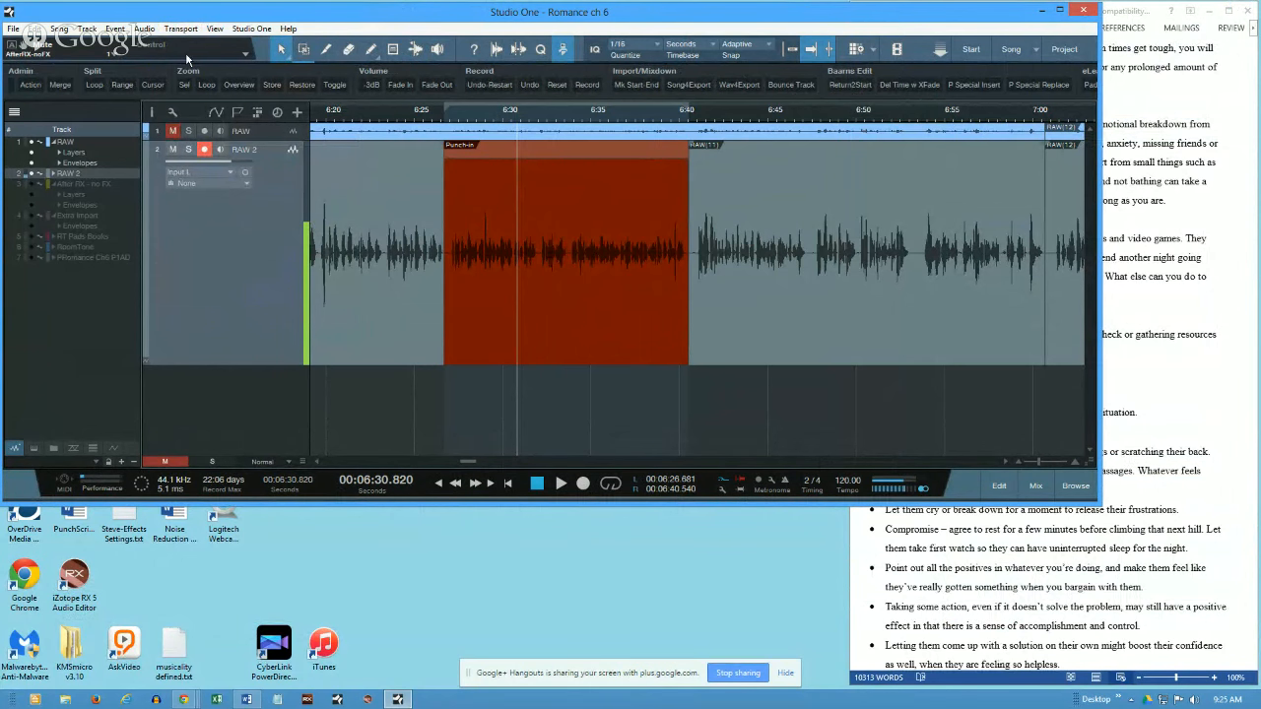
pyautogui.moveTo(1101, 406); pyautogui.dragTo(863, 424)
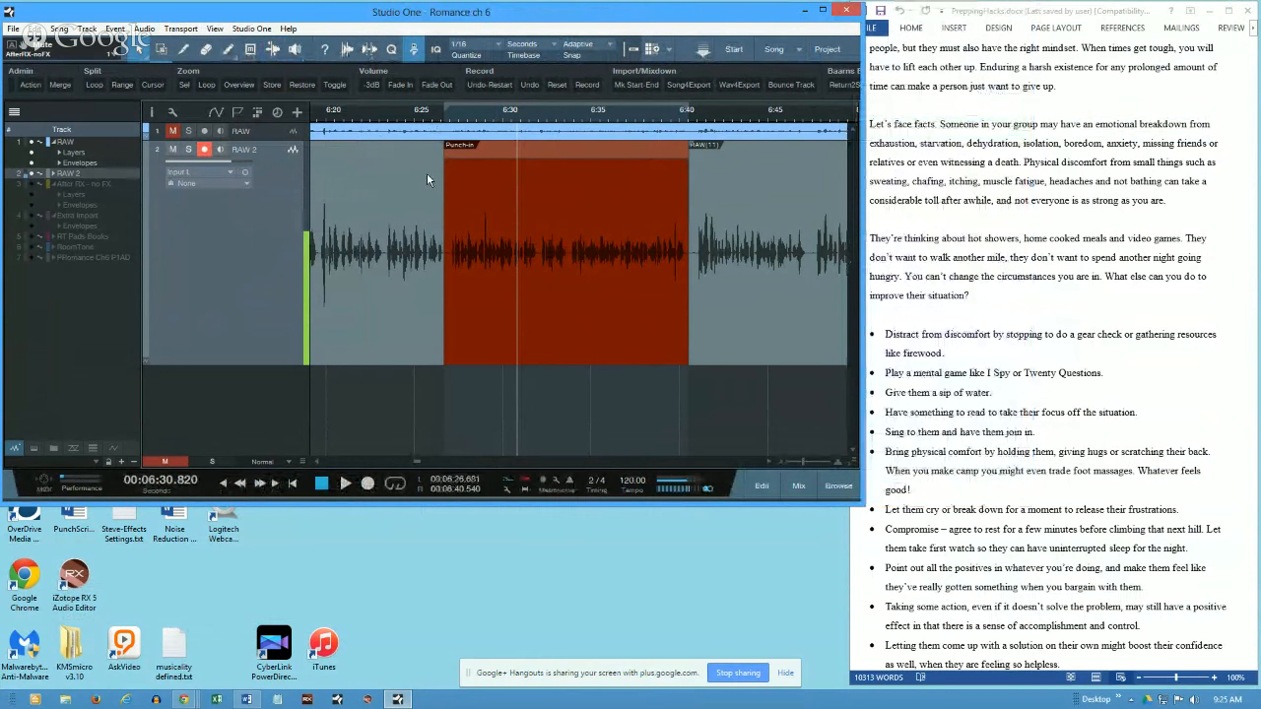
# Step: Adjust the Punch-In event's edges so it runs from about 6:26.955 to 6:40.186, where RAW(11) begins
pyautogui.click(440, 115)
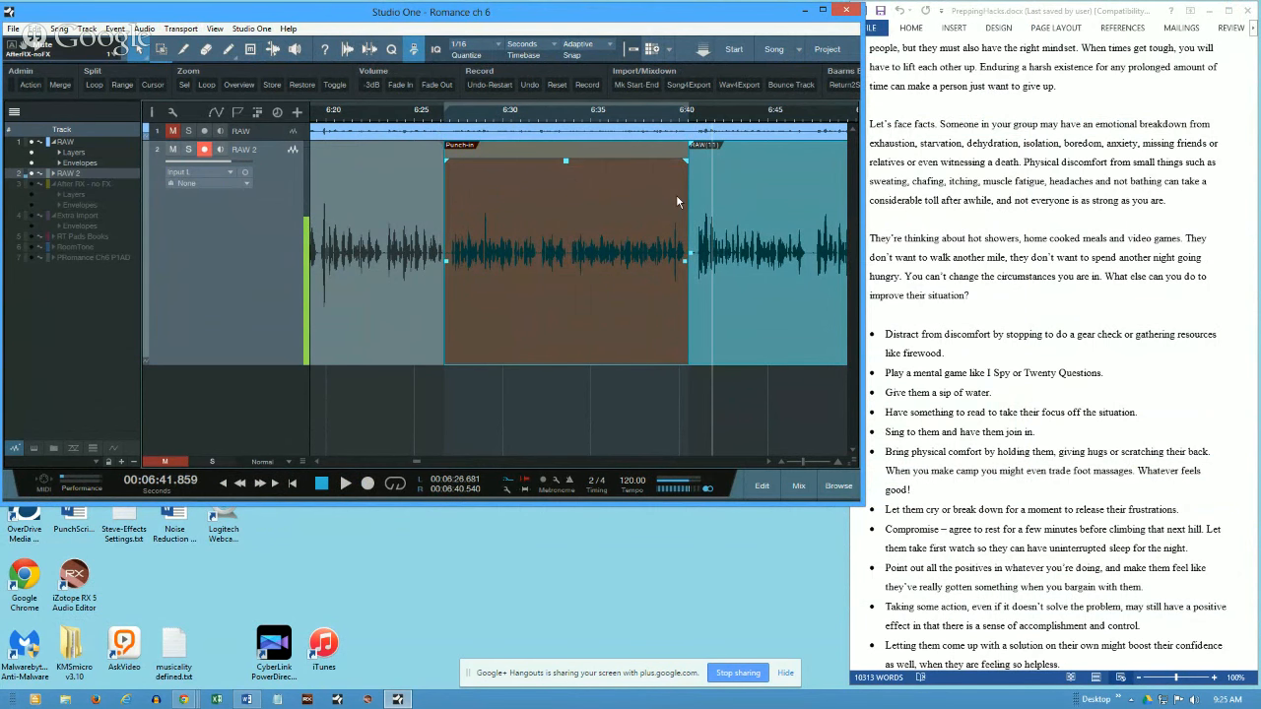
pyautogui.moveTo(684, 199)
pyautogui.mouseDown()
pyautogui.moveTo(488, 211)
pyautogui.moveTo(673, 211)
pyautogui.mouseUp()
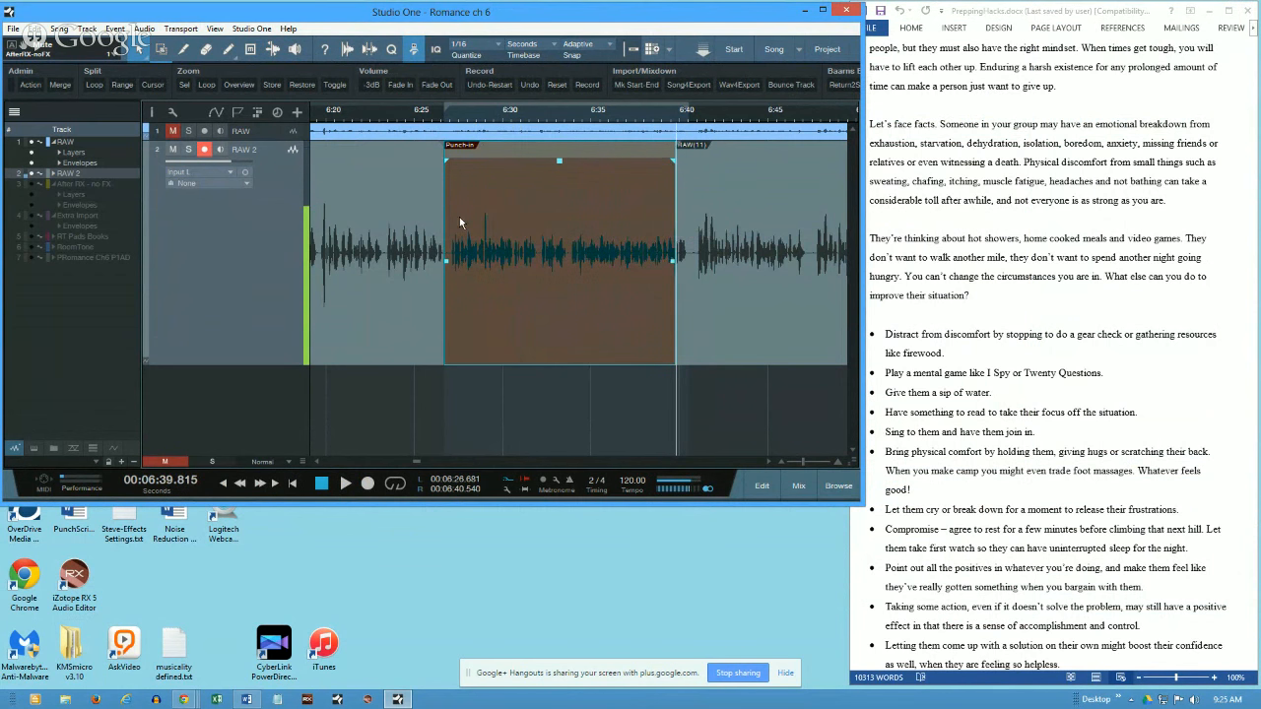
pyautogui.moveTo(441, 213)
pyautogui.mouseDown()
pyautogui.moveTo(597, 210)
pyautogui.moveTo(449, 216)
pyautogui.mouseUp()
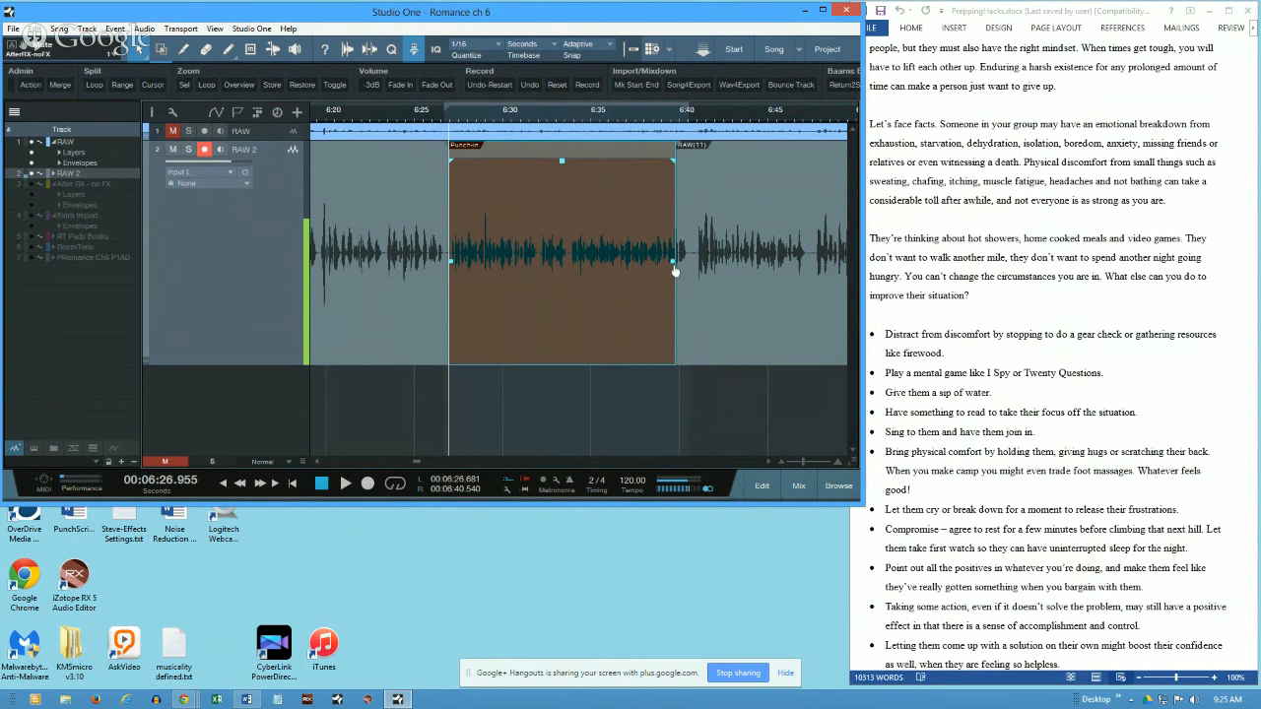
pyautogui.moveTo(676, 288); pyautogui.dragTo(682, 288)
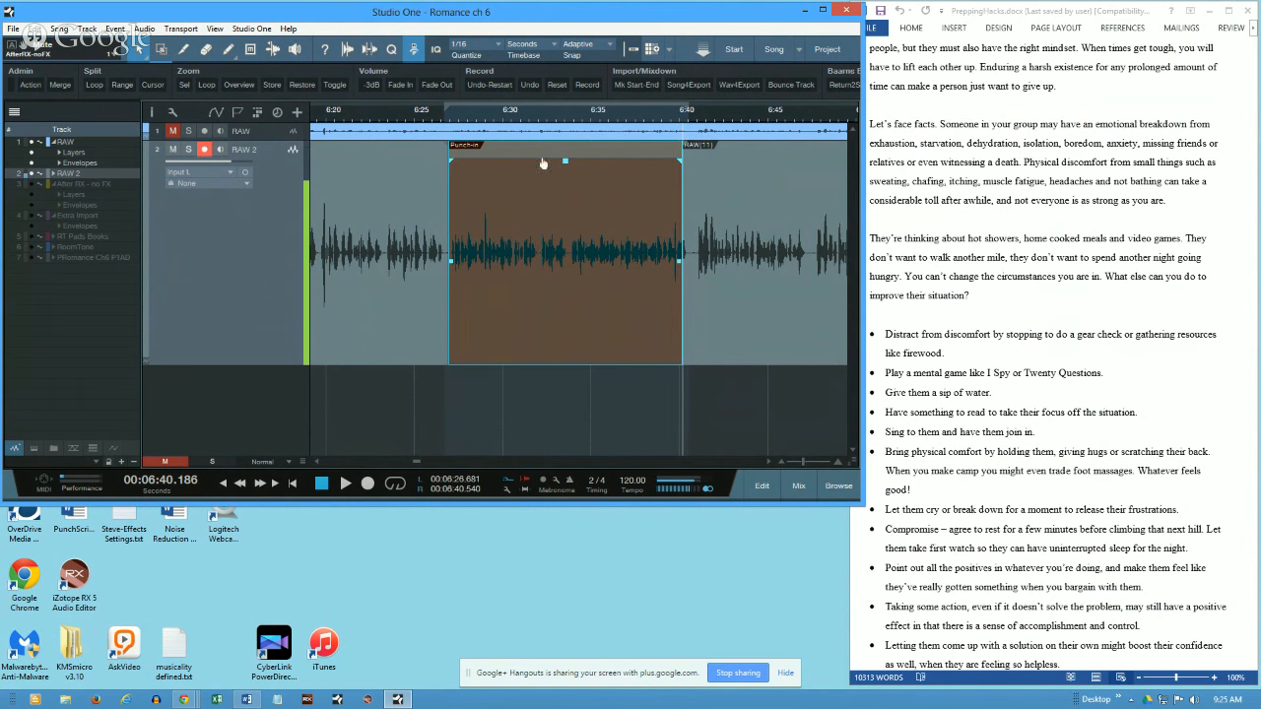
# Step: Raise and then slightly lower the Punch-In event's volume with its gain handle, and hide the track list
pyautogui.moveTo(567, 165)
pyautogui.mouseDown()
pyautogui.moveTo(557, 202)
pyautogui.moveTo(553, 159)
pyautogui.mouseUp()
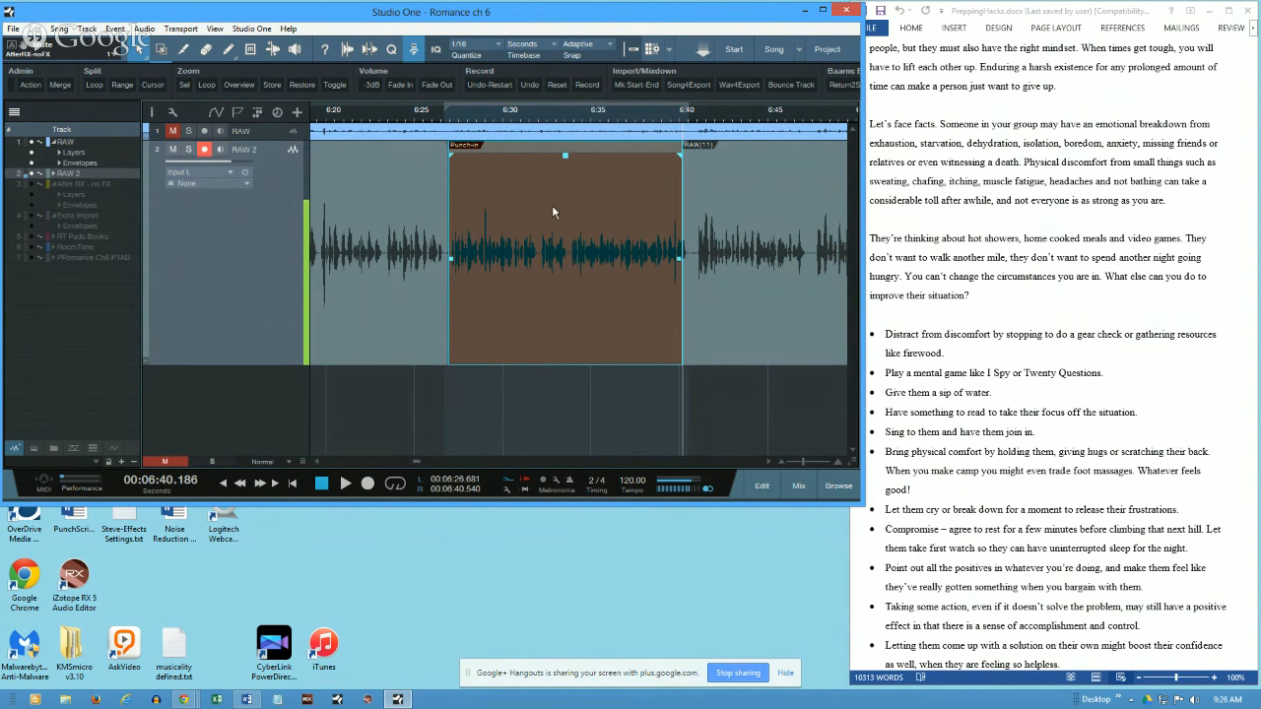
pyautogui.moveTo(568, 159); pyautogui.dragTo(569, 165)
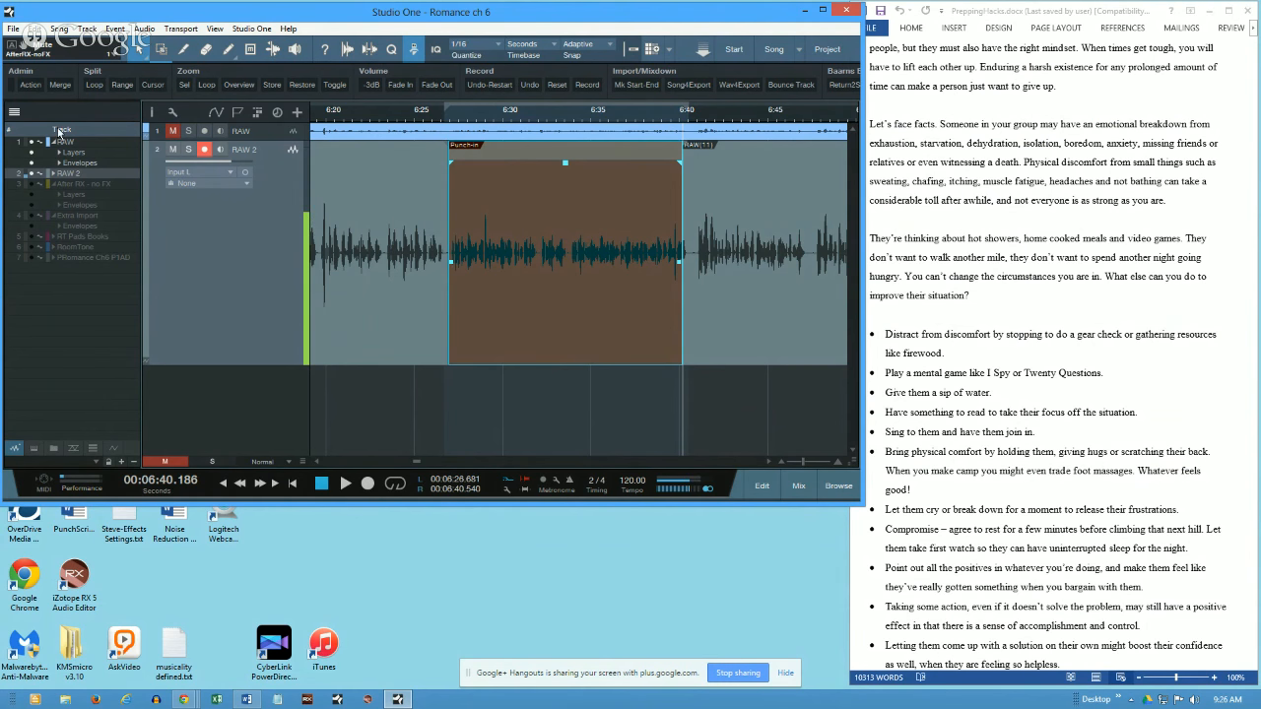
pyautogui.click(13, 113)
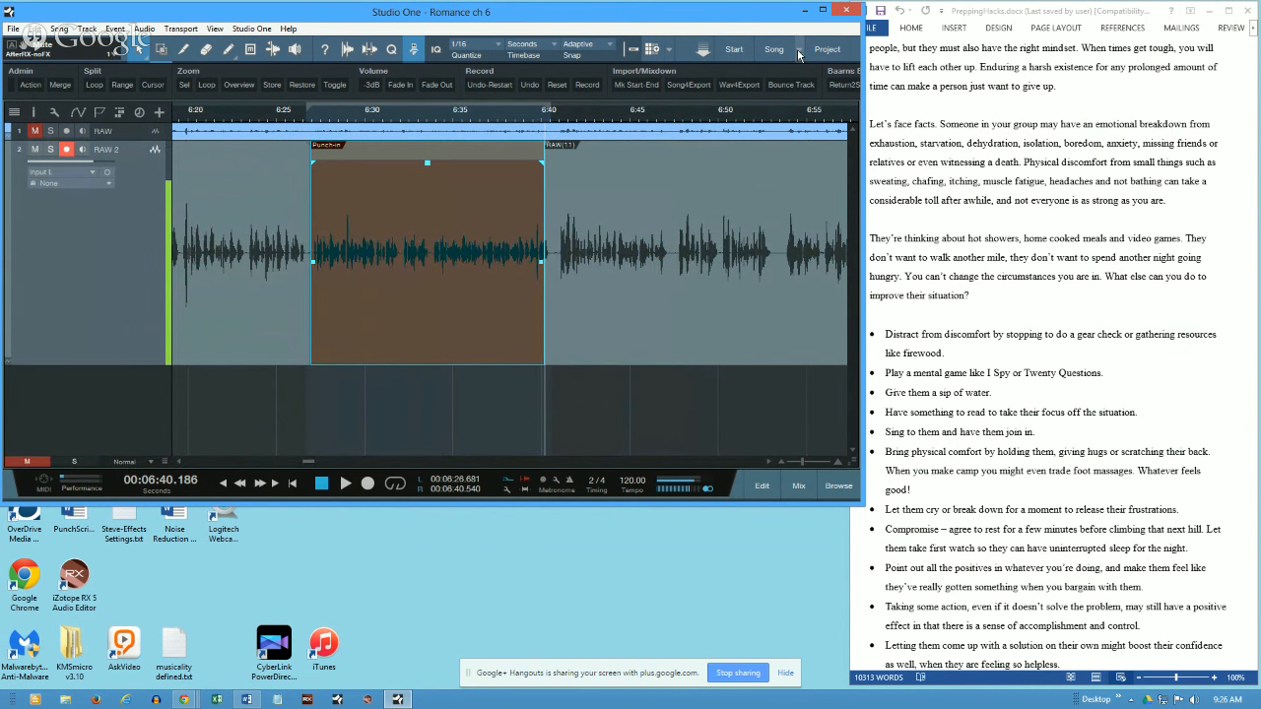
# Step: Create a new song from the user template described as Standard AudioBook w Chains V3, keeping the suggested title and settings
pyautogui.click(734, 49)
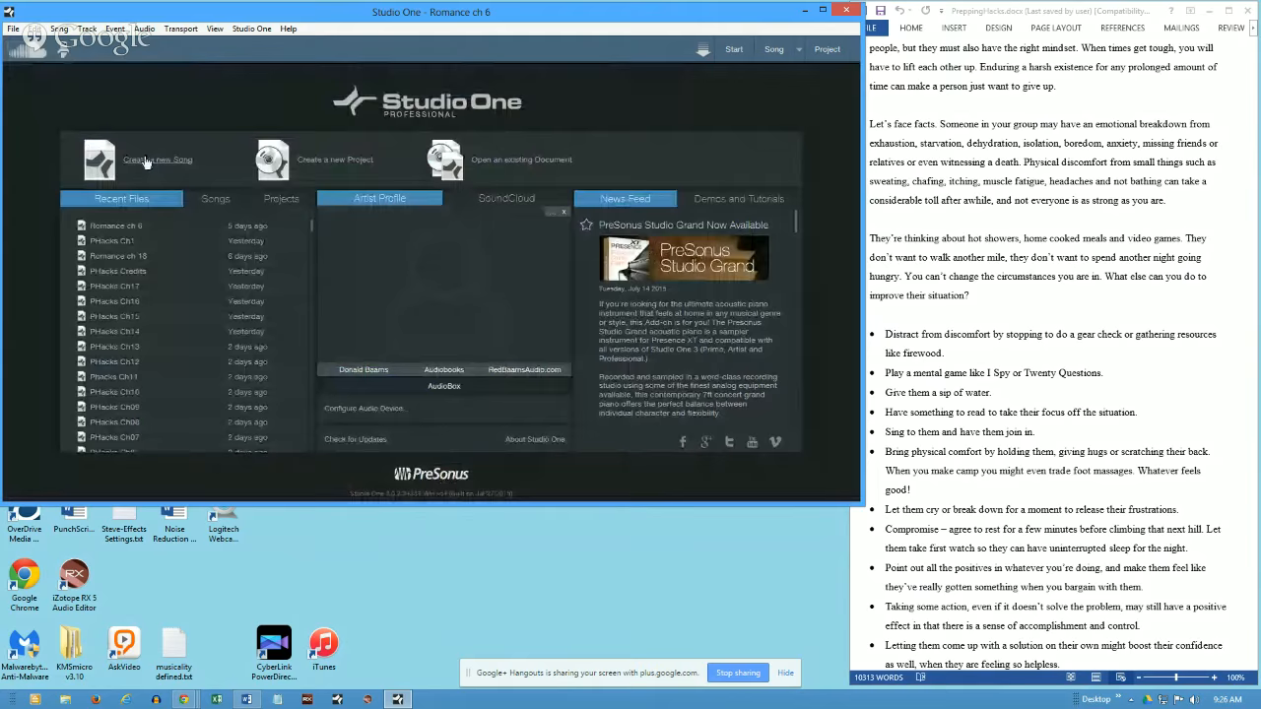
pyautogui.click(146, 162)
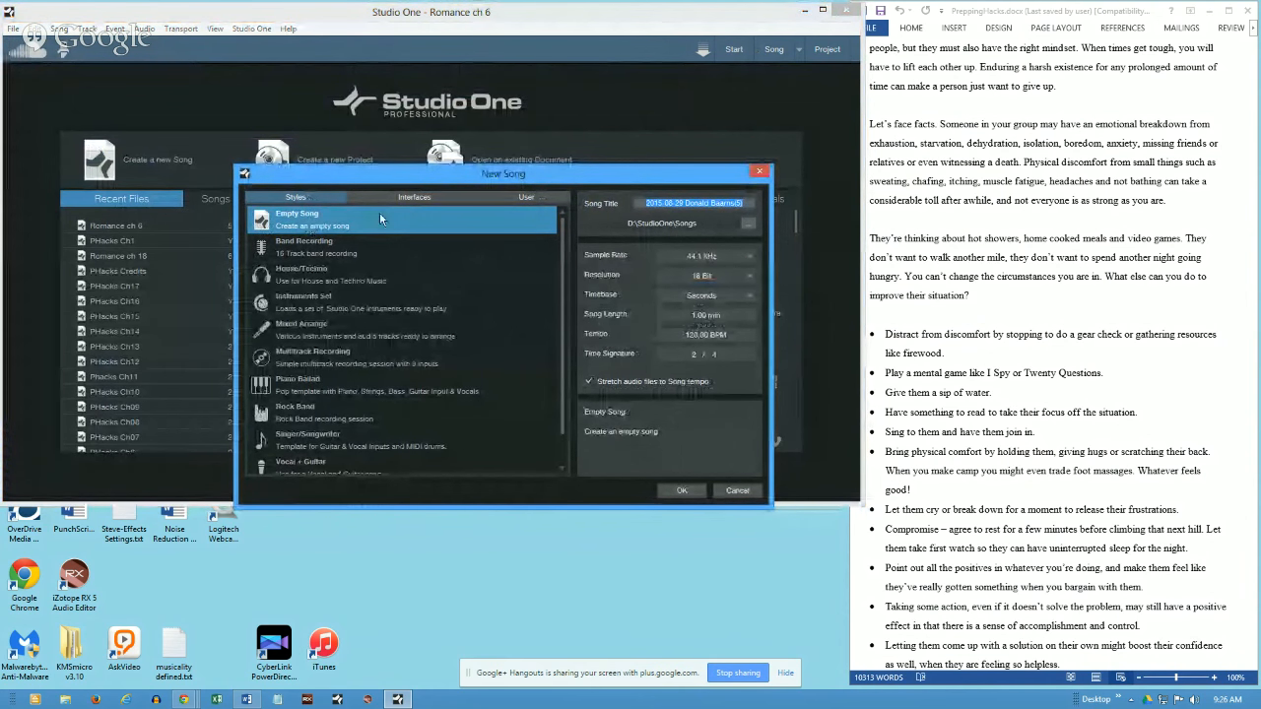
pyautogui.click(527, 196)
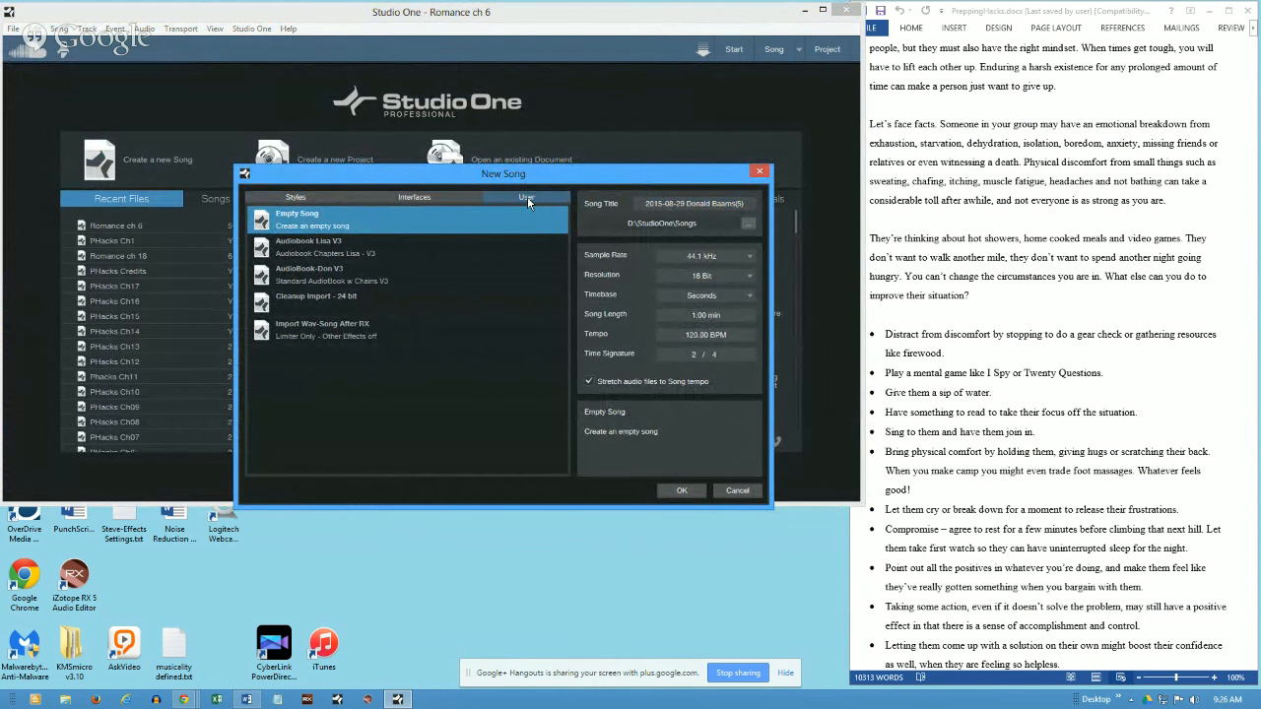
pyautogui.click(345, 276)
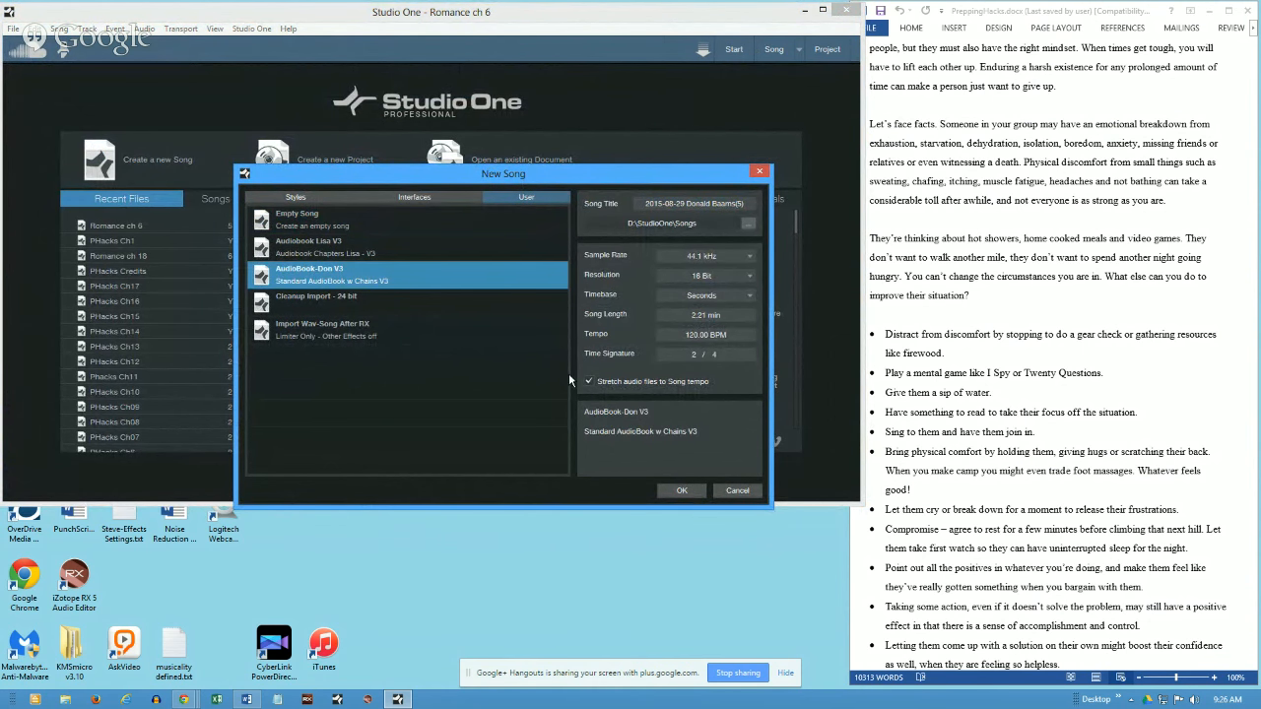
pyautogui.click(684, 489)
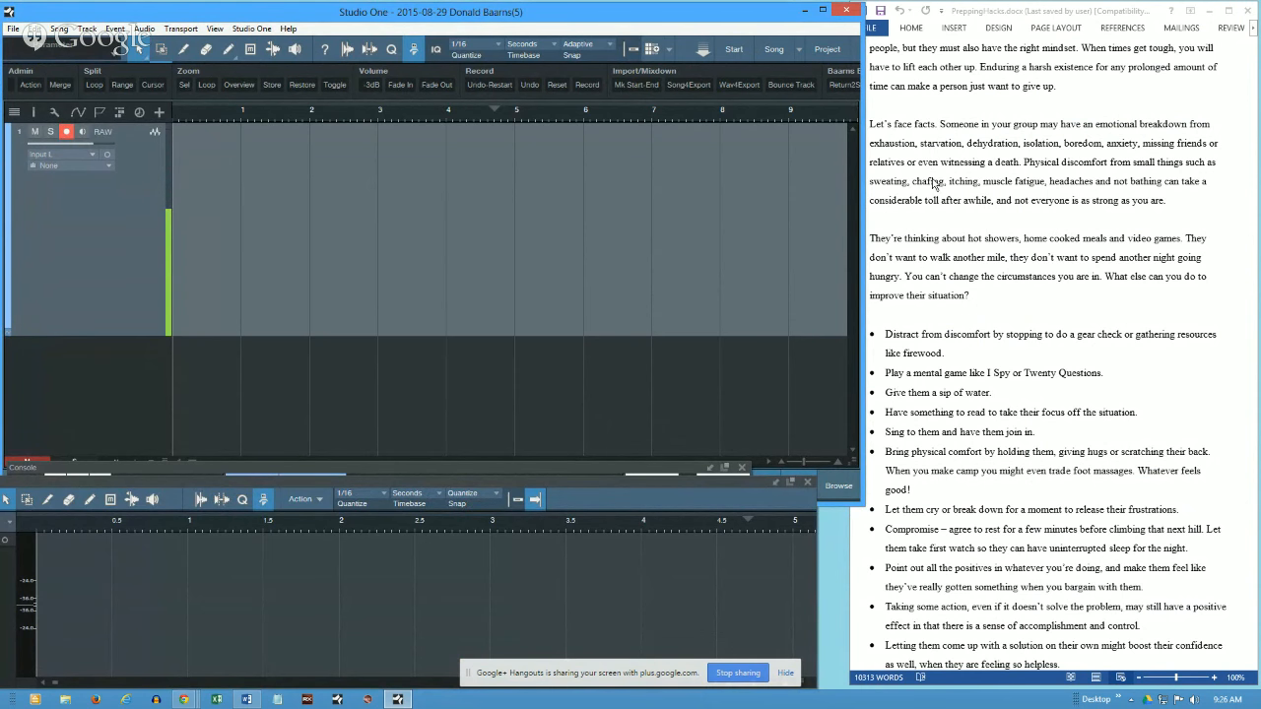
# Step: Record a first take of about 14.8 seconds on the RAW track from the song's start, and stop
pyautogui.press('KP_Multiply')
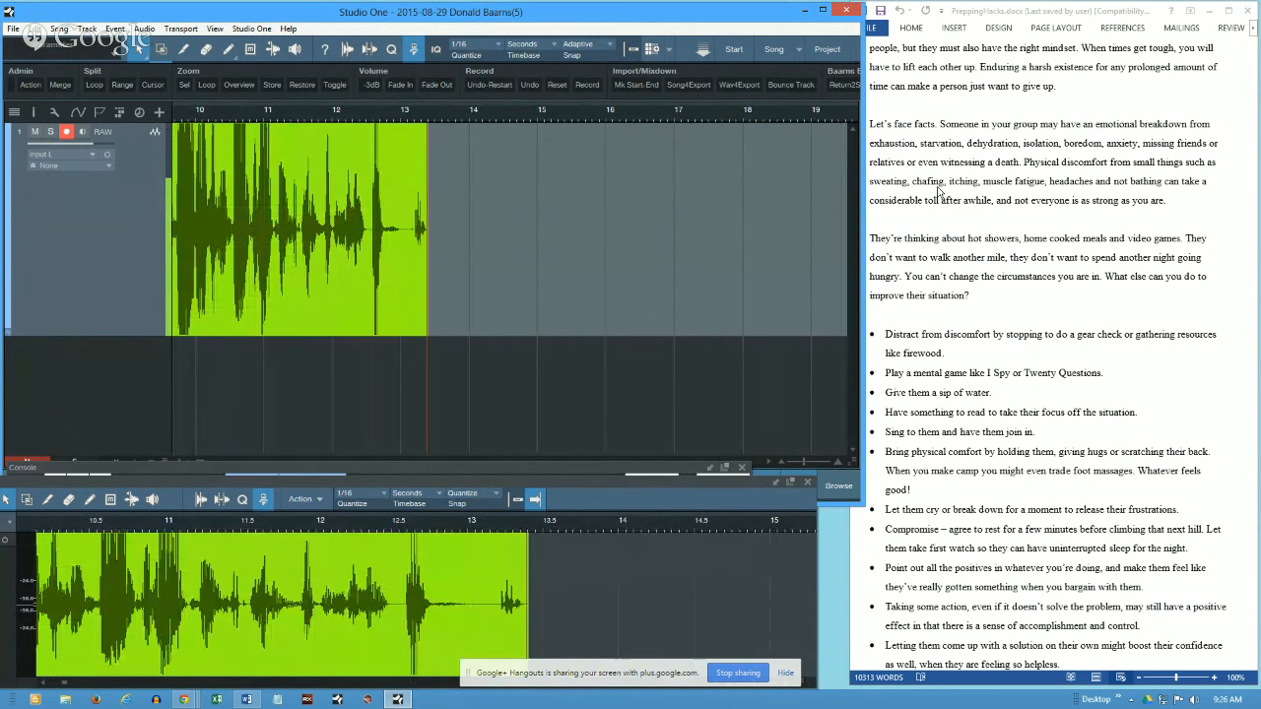
pyautogui.press('space')
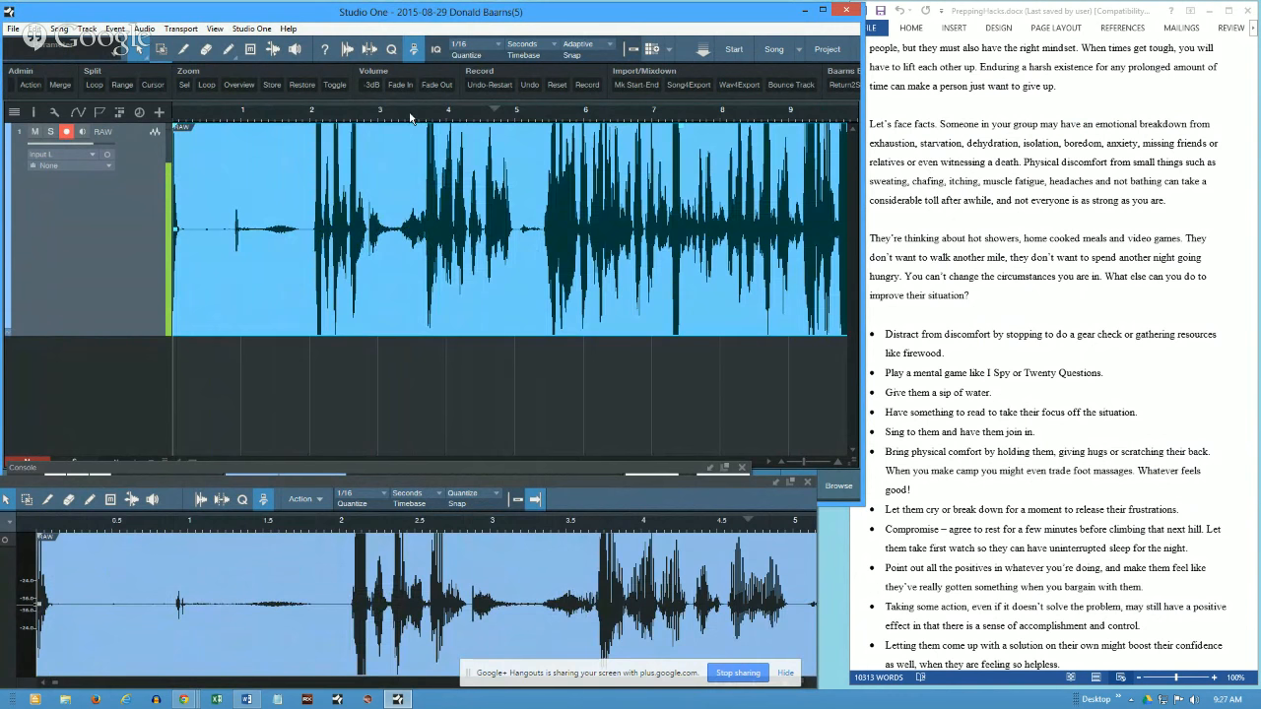
pyautogui.moveTo(411, 118); pyautogui.dragTo(385, 112)
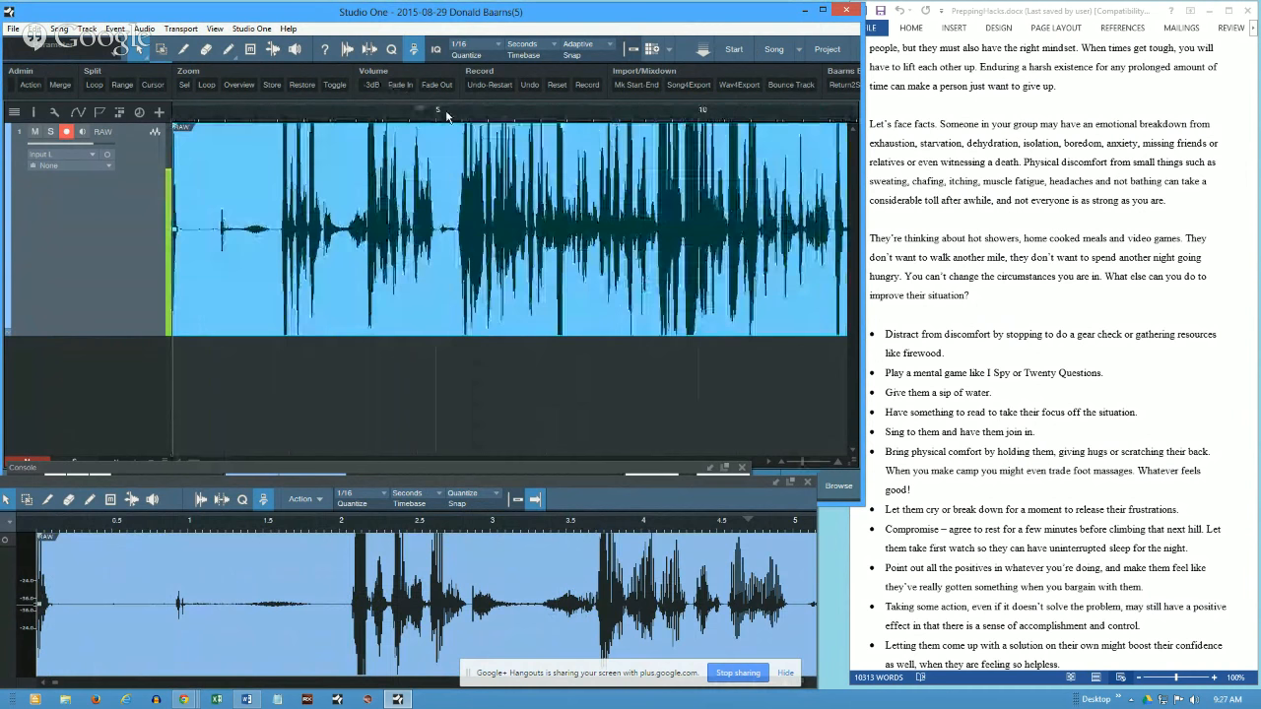
pyautogui.scroll(-5, 446, 117)
pyautogui.scroll(5, 446, 116)
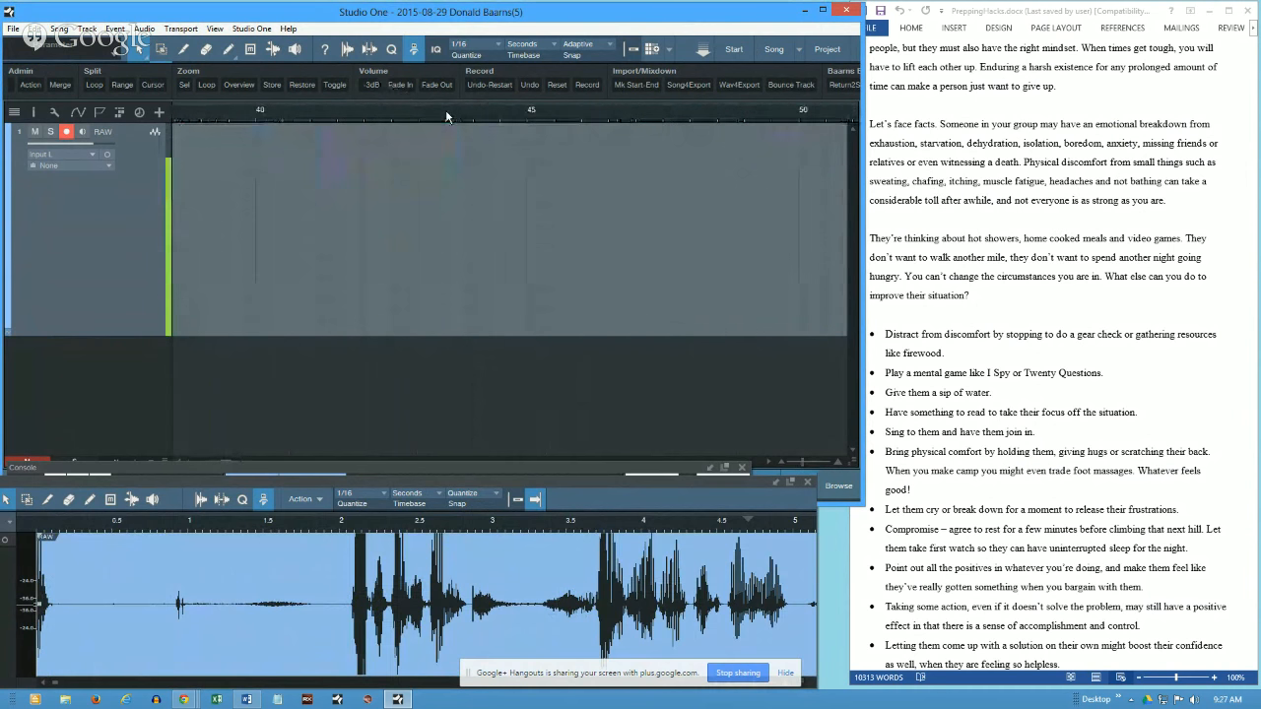
pyautogui.scroll(-6, 445, 110)
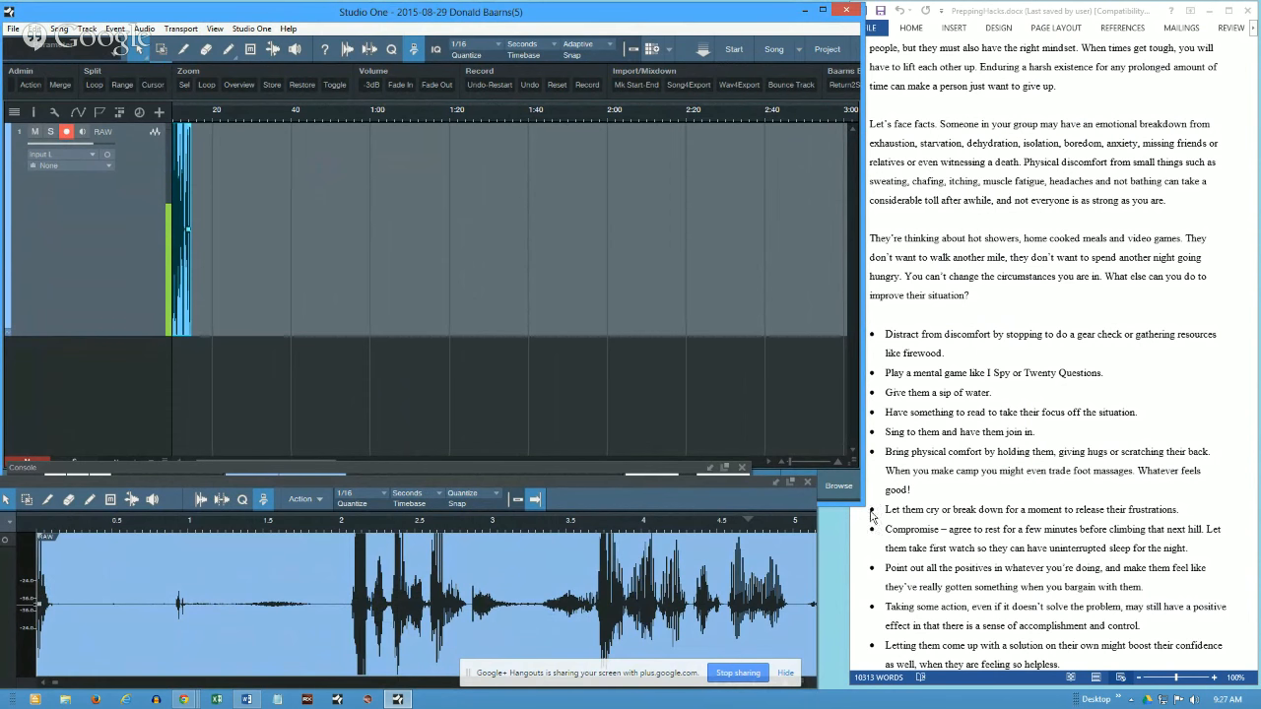
# Step: Shorten the song window so the transport controls show, and zoom back in on the first ten seconds of the take
pyautogui.moveTo(861, 503); pyautogui.dragTo(869, 453)
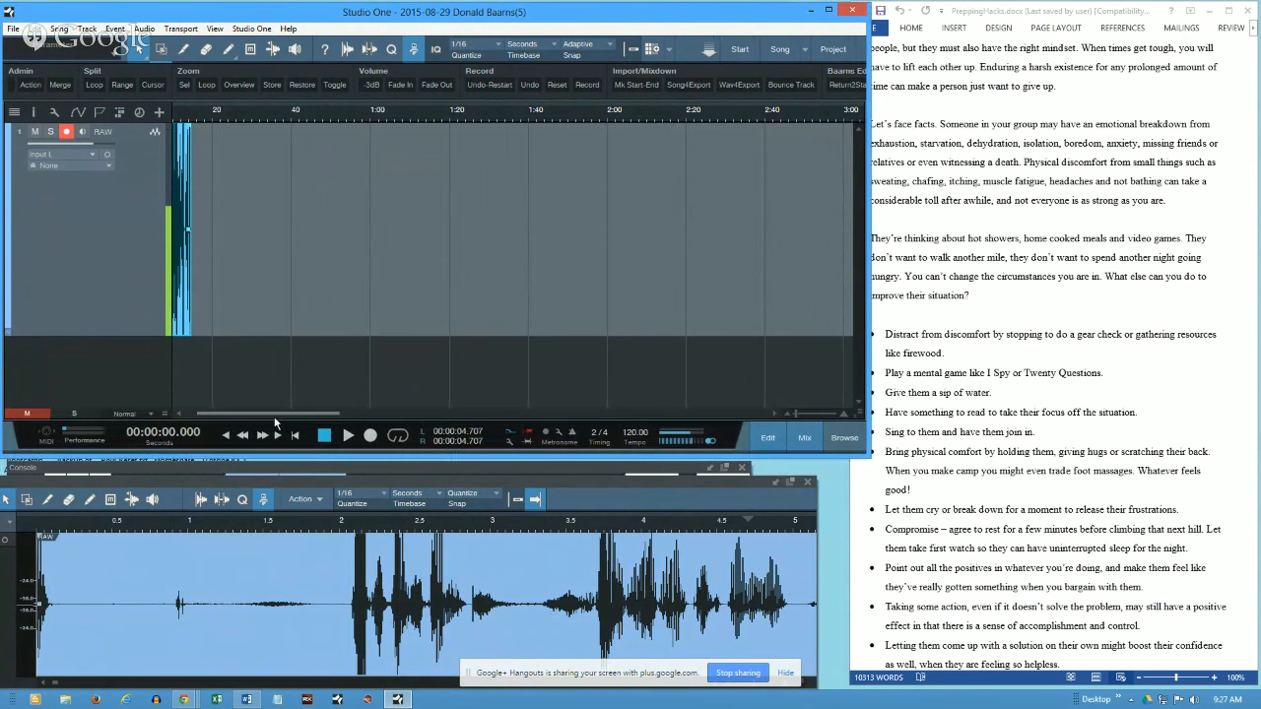
pyautogui.moveTo(187, 118); pyautogui.dragTo(208, 251)
pyautogui.moveTo(202, 410); pyautogui.dragTo(191, 418)
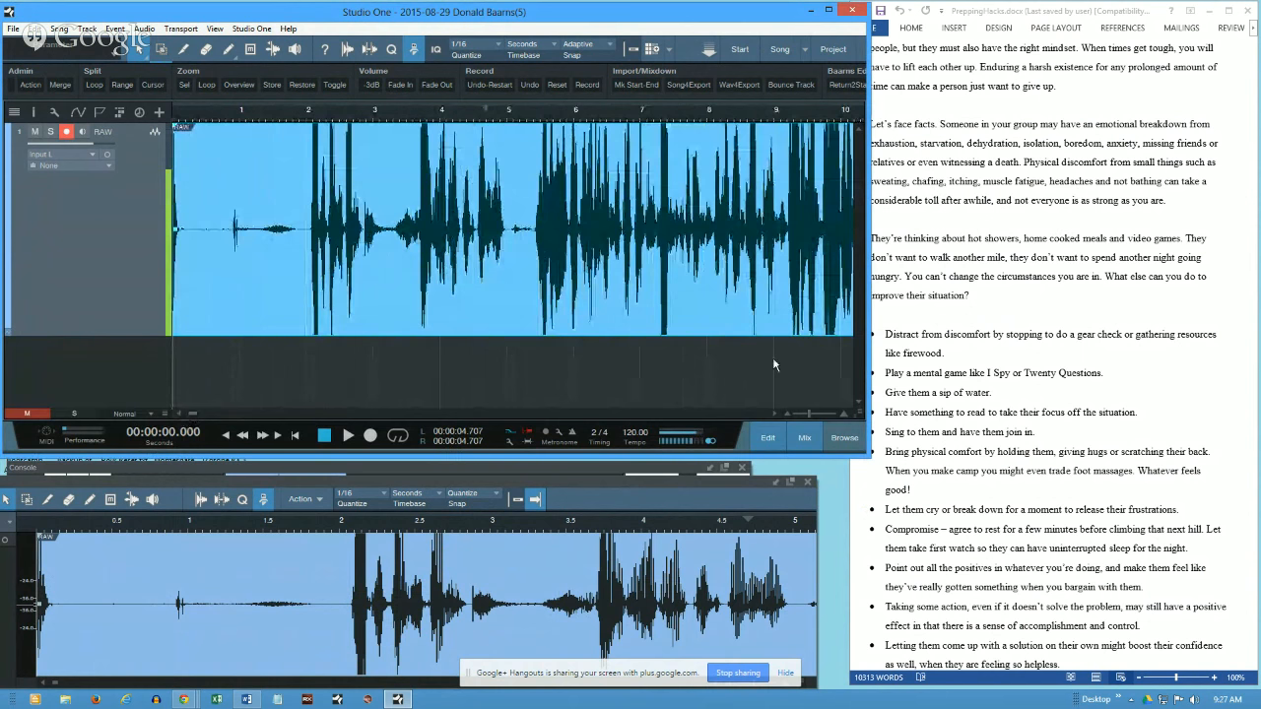
pyautogui.moveTo(421, 118)
pyautogui.mouseDown()
pyautogui.moveTo(421, 86)
pyautogui.moveTo(414, 128)
pyautogui.moveTo(410, 106)
pyautogui.moveTo(405, 122)
pyautogui.mouseUp()
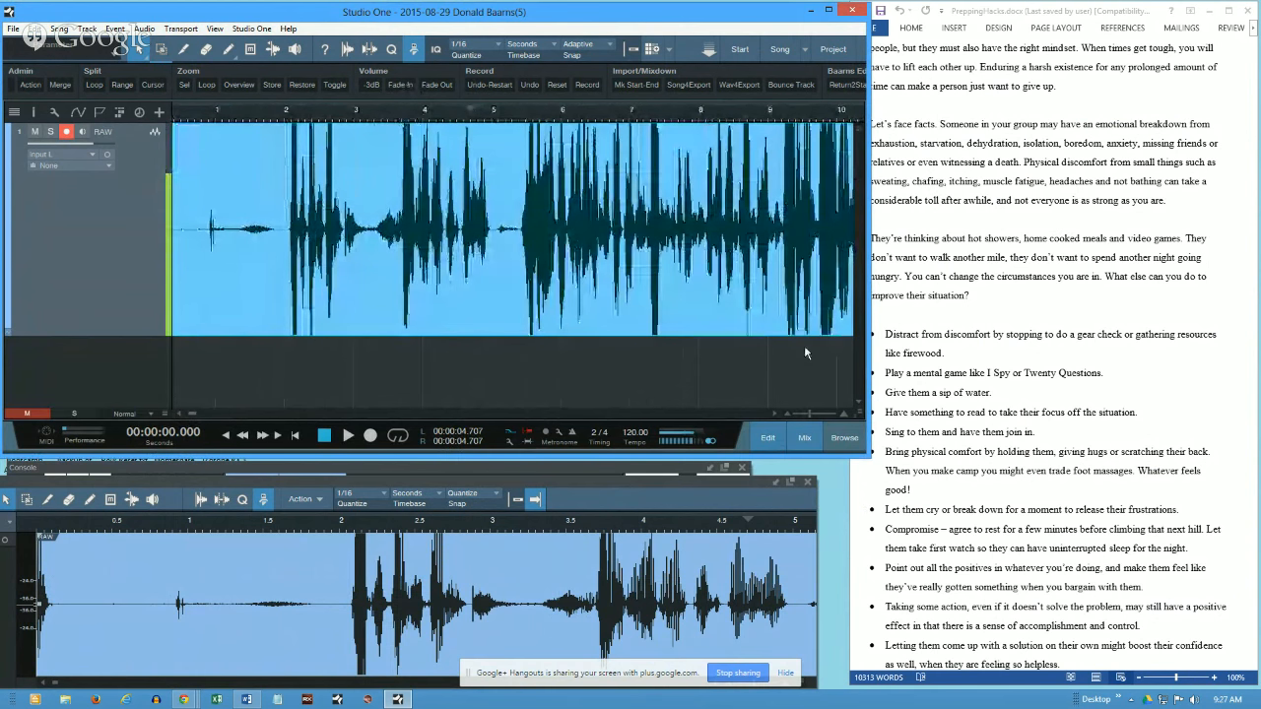
# Step: Reduce the vertical waveform scale of the RAW track, and slightly lower the recorded event's volume
pyautogui.moveTo(859, 412); pyautogui.dragTo(858, 488)
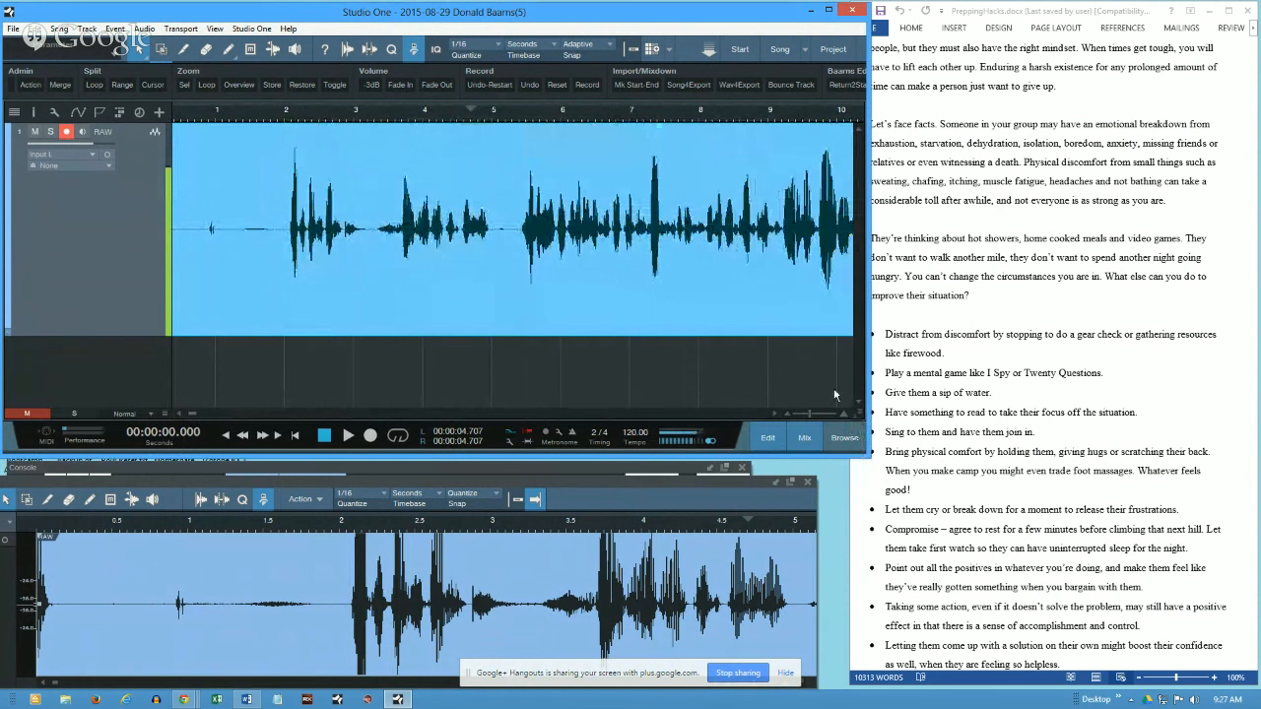
pyautogui.moveTo(658, 130)
pyautogui.mouseDown()
pyautogui.moveTo(649, 200)
pyautogui.moveTo(655, 137)
pyautogui.moveTo(658, 150)
pyautogui.mouseUp()
pyautogui.moveTo(657, 142); pyautogui.dragTo(658, 138)
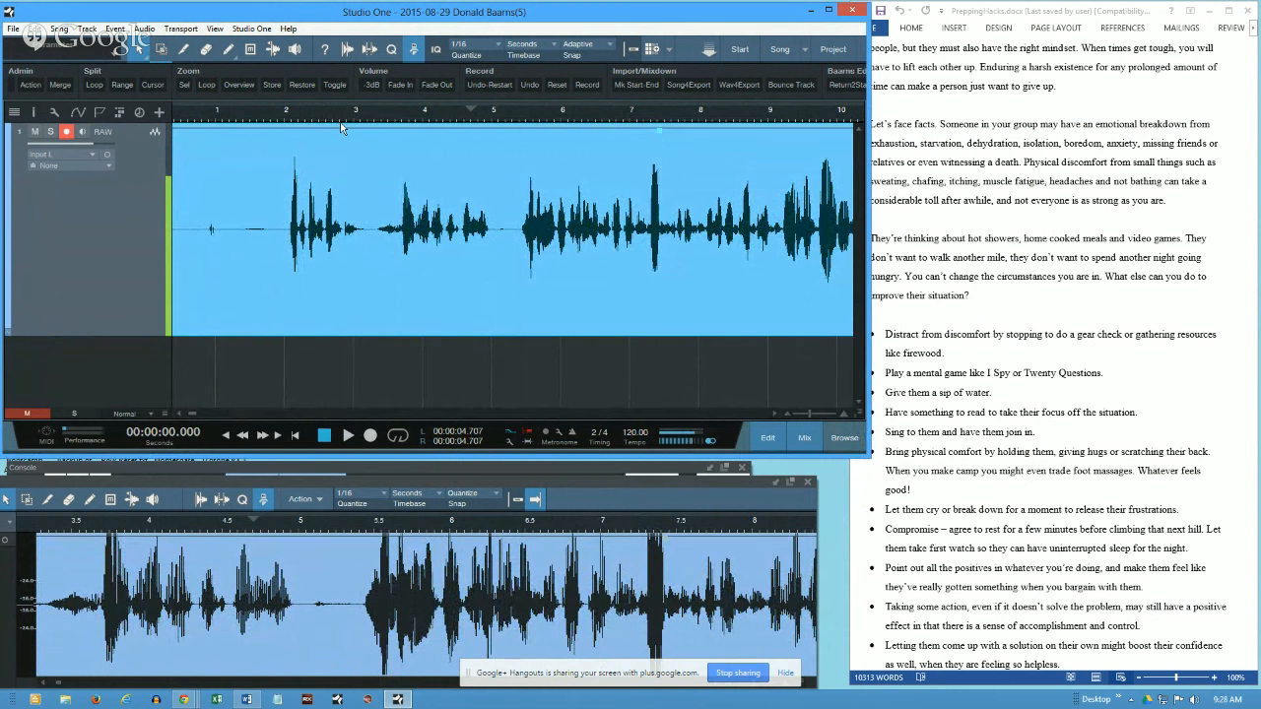
# Step: Try a punch-in recording with pre-roll on the RAW track from about 12.979 seconds, with the song window temporarily widened
pyautogui.click(753, 410)
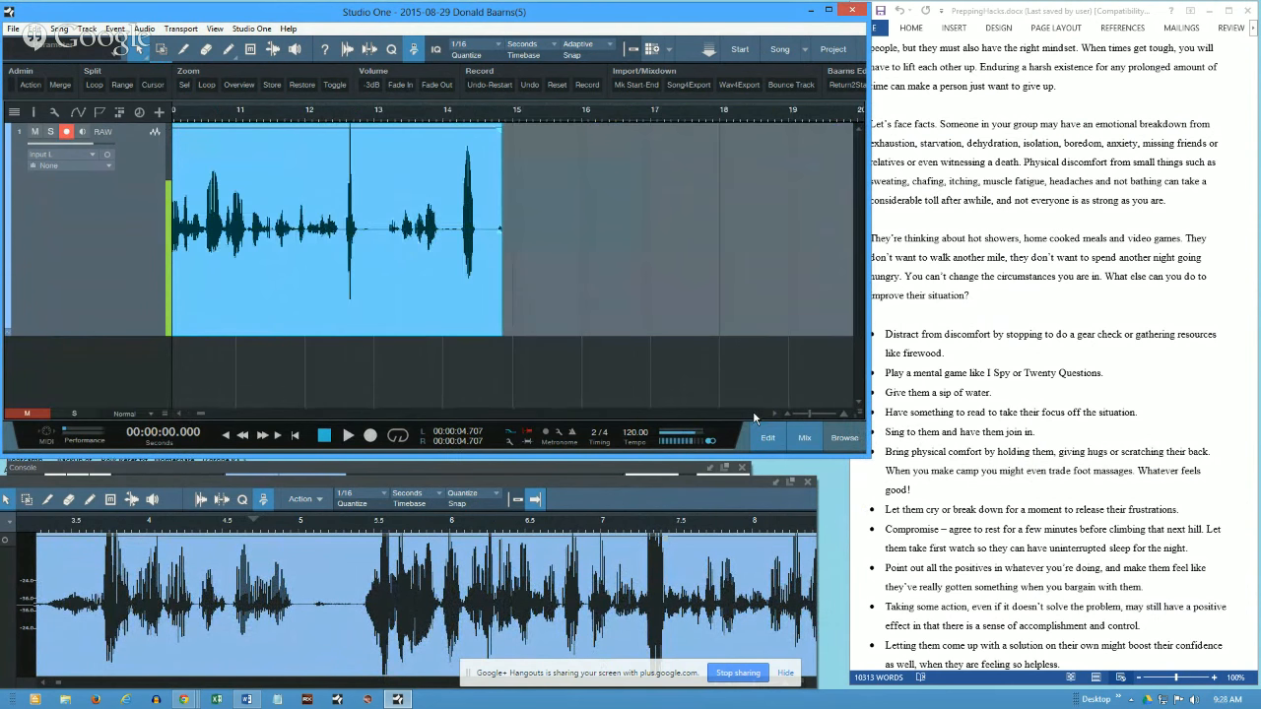
pyautogui.click(375, 119)
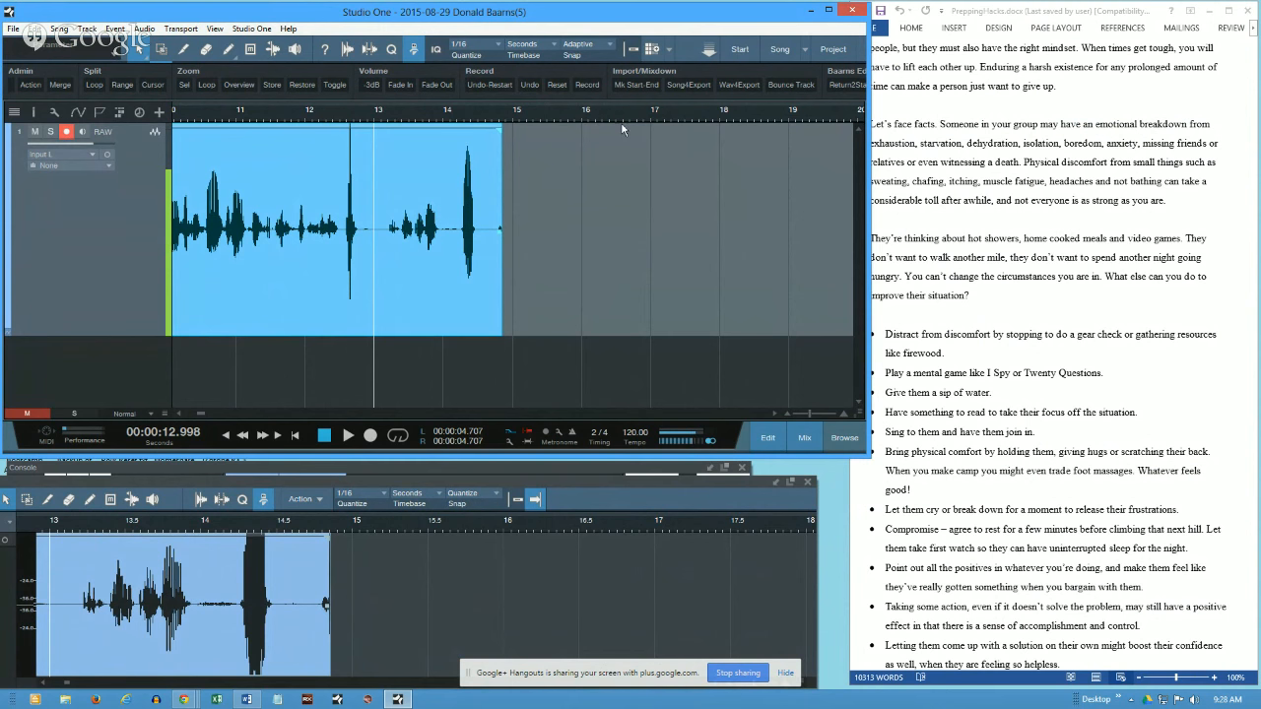
pyautogui.moveTo(866, 204); pyautogui.dragTo(1208, 225)
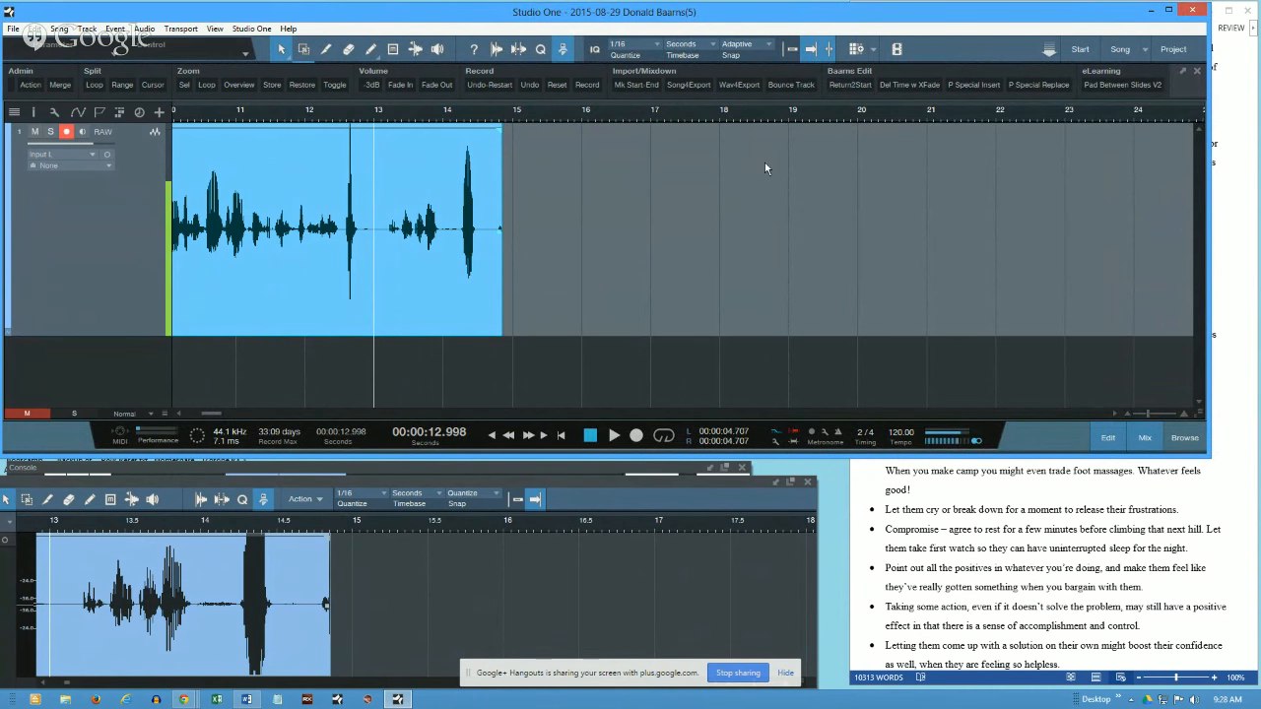
pyautogui.click(373, 116)
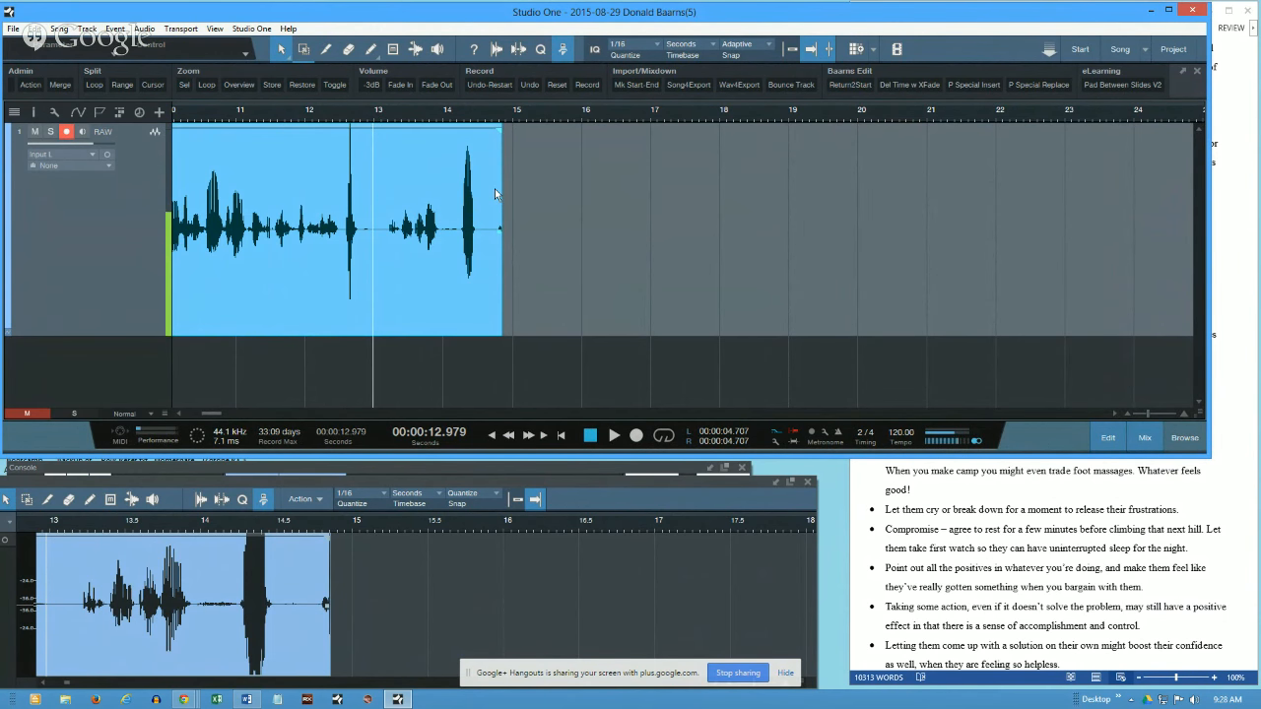
pyautogui.press('space')
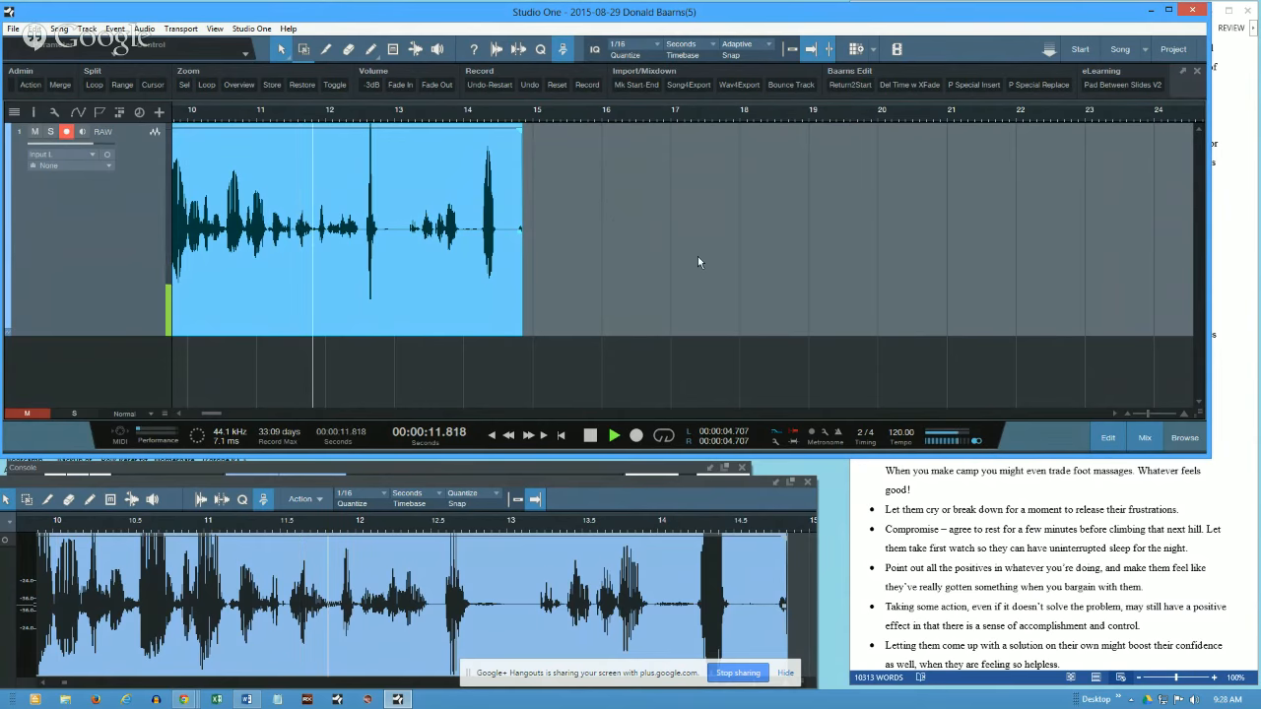
pyautogui.press('KP_Multiply')
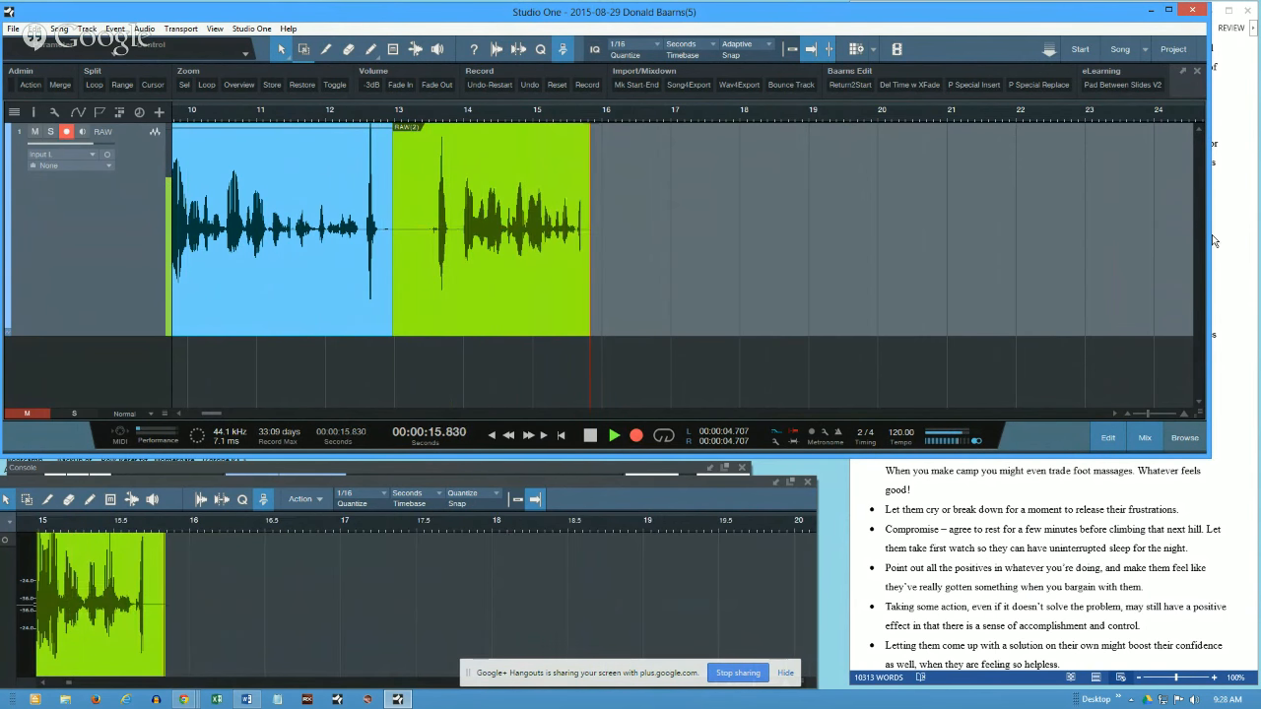
pyautogui.moveTo(1208, 238); pyautogui.dragTo(854, 270)
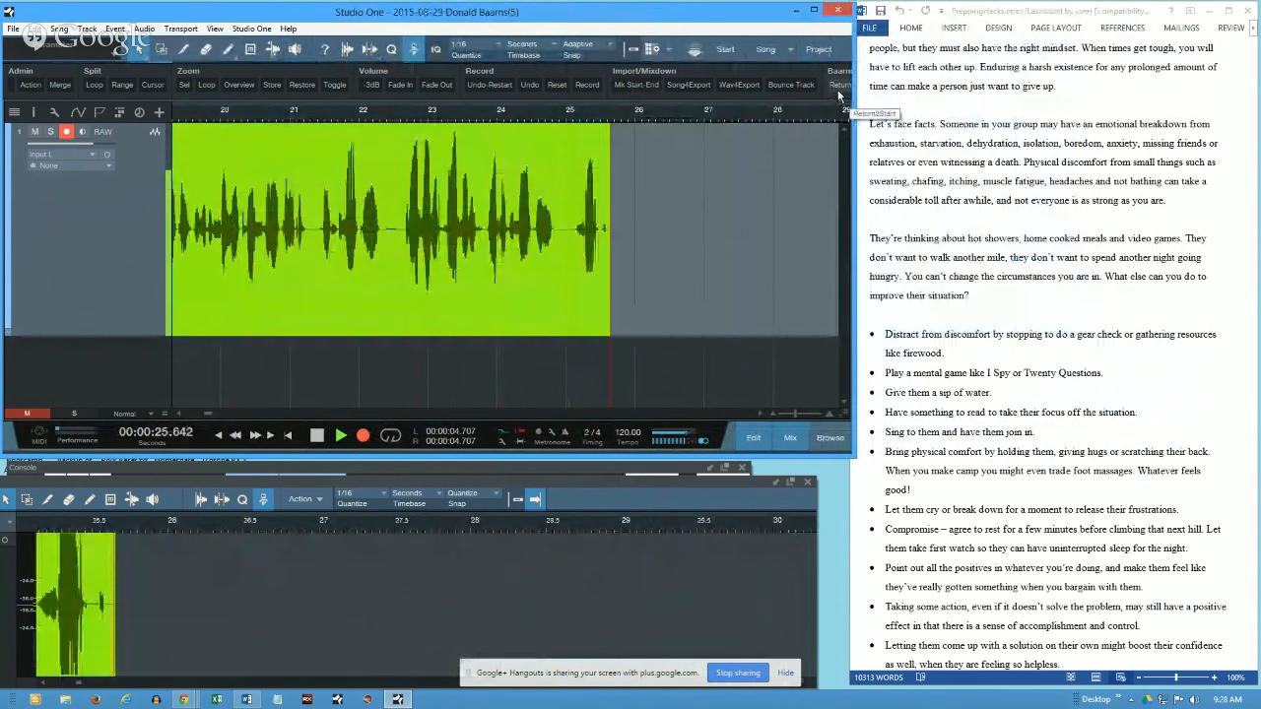
# Step: Undo the punch-in and restart recording from the song's start over the first take for about 6 seconds, with the whole take in view
pyautogui.click(837, 90)
pyautogui.press('space')
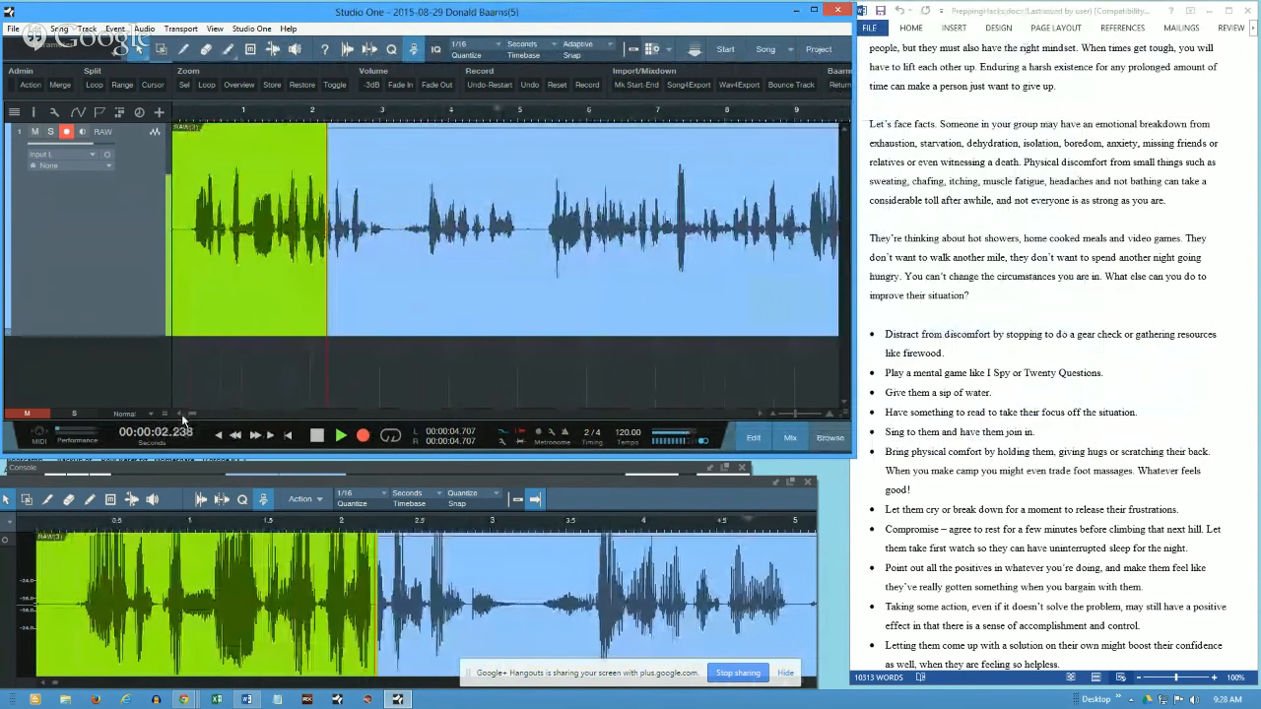
pyautogui.click(316, 85)
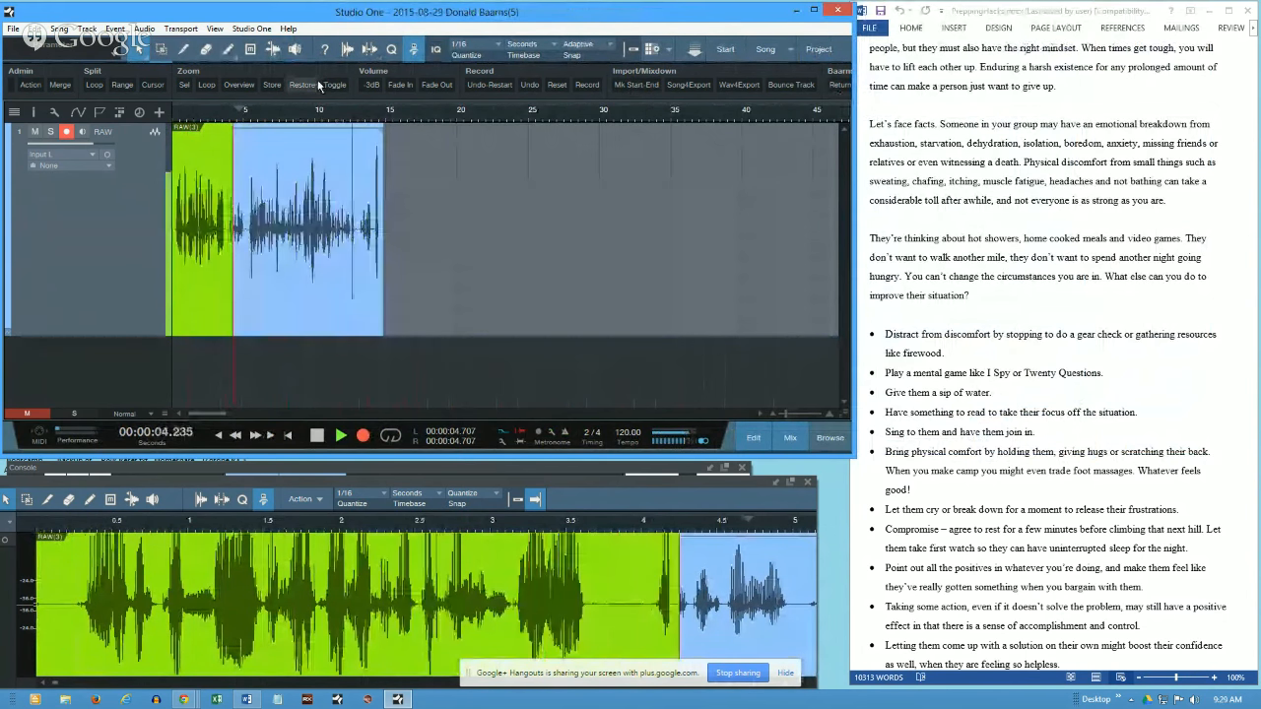
pyautogui.press('space')
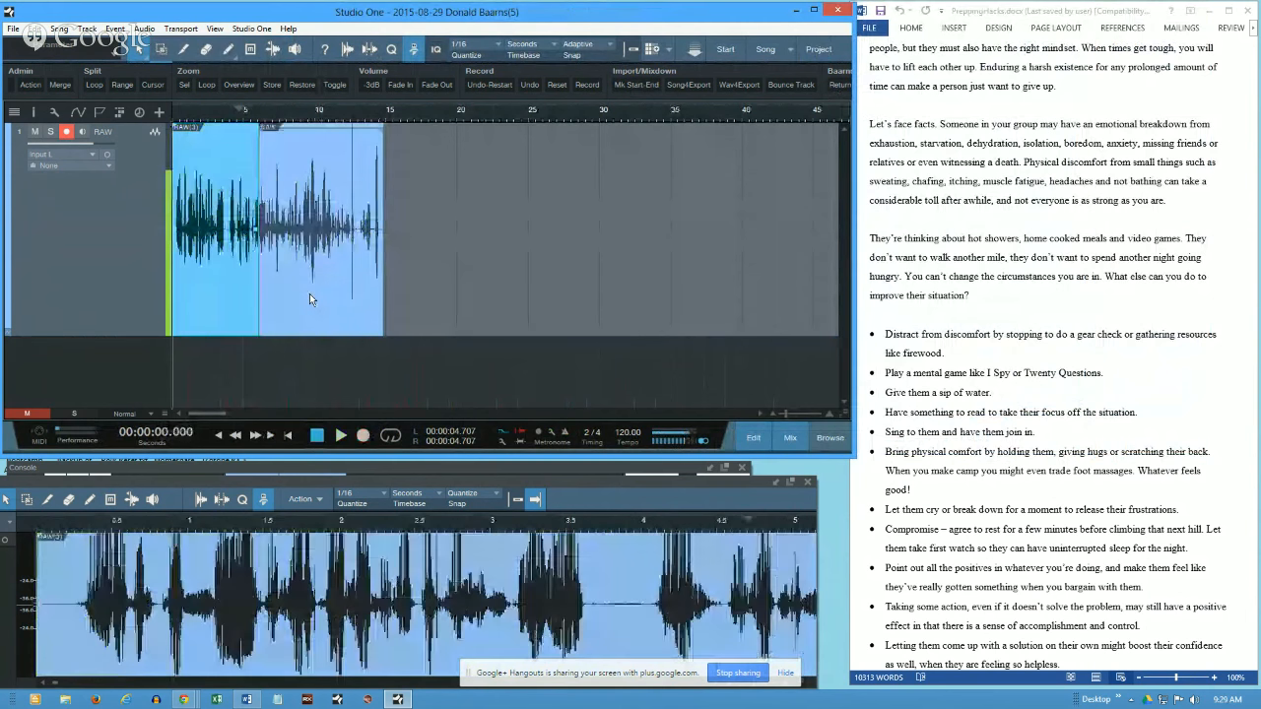
# Step: Start playback with pre-roll for about 12.181 seconds, and restart recording from the song's start for about 1.6 seconds
pyautogui.click(346, 112)
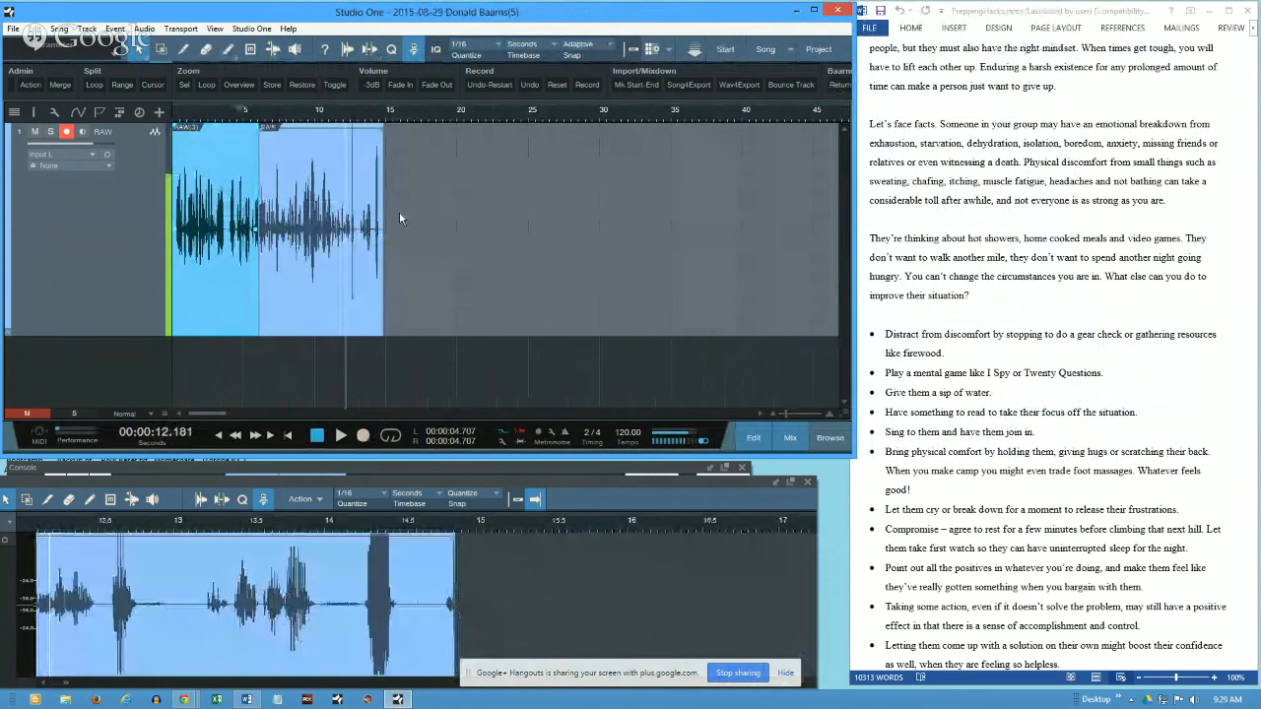
pyautogui.press('space')
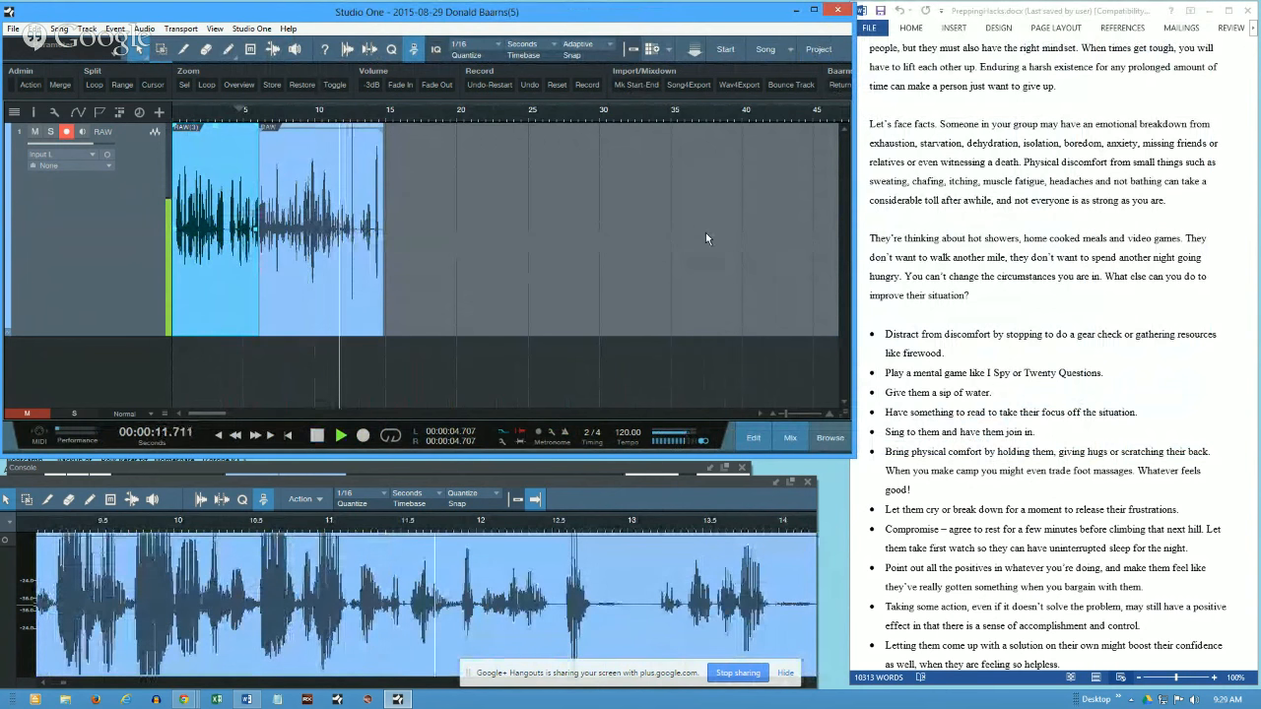
pyautogui.hotkey('ctrl', 'z')
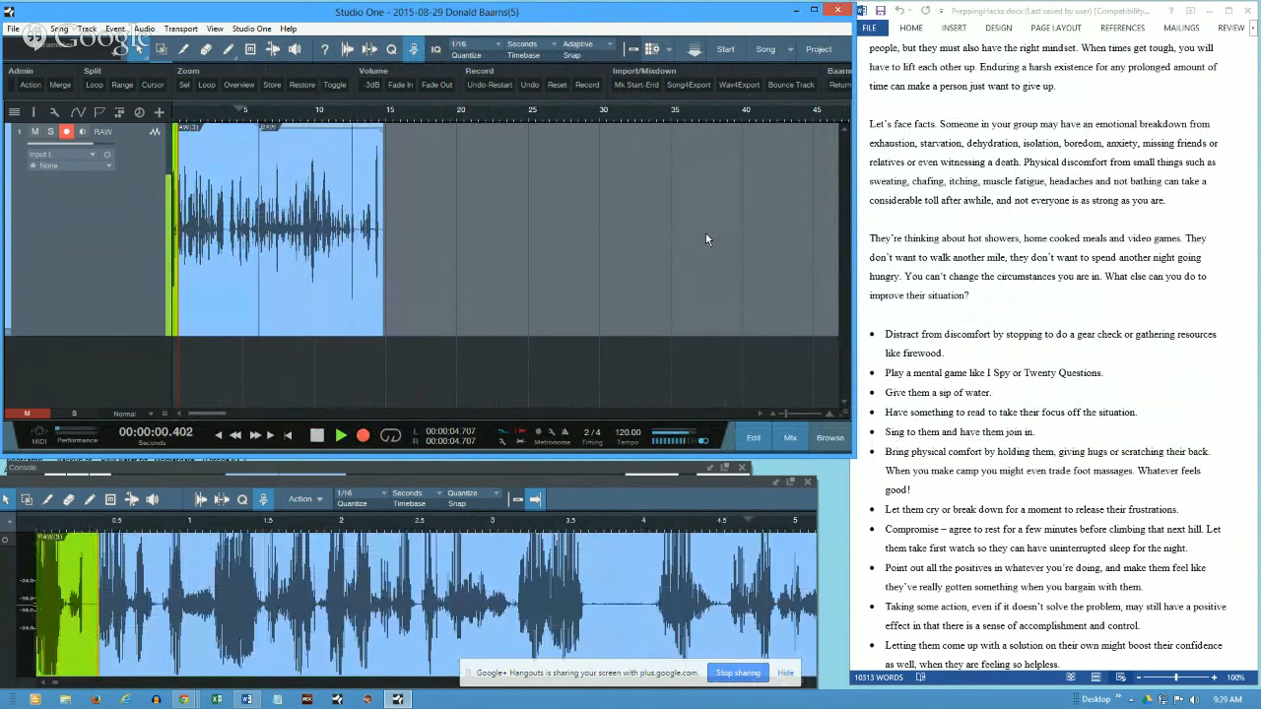
pyautogui.press('space')
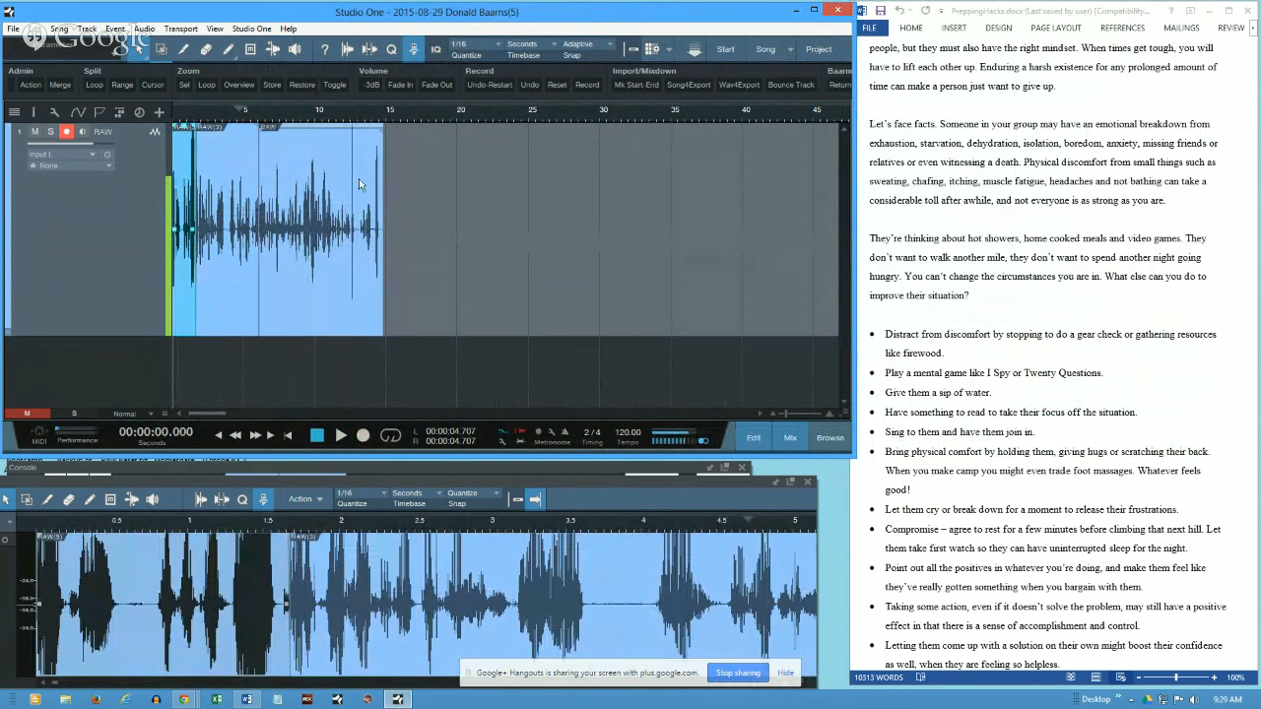
# Step: Select the original RAW event, place the playback cursor at about 12.596 seconds, and narrow the song window slightly
pyautogui.click(359, 132)
pyautogui.click(351, 117)
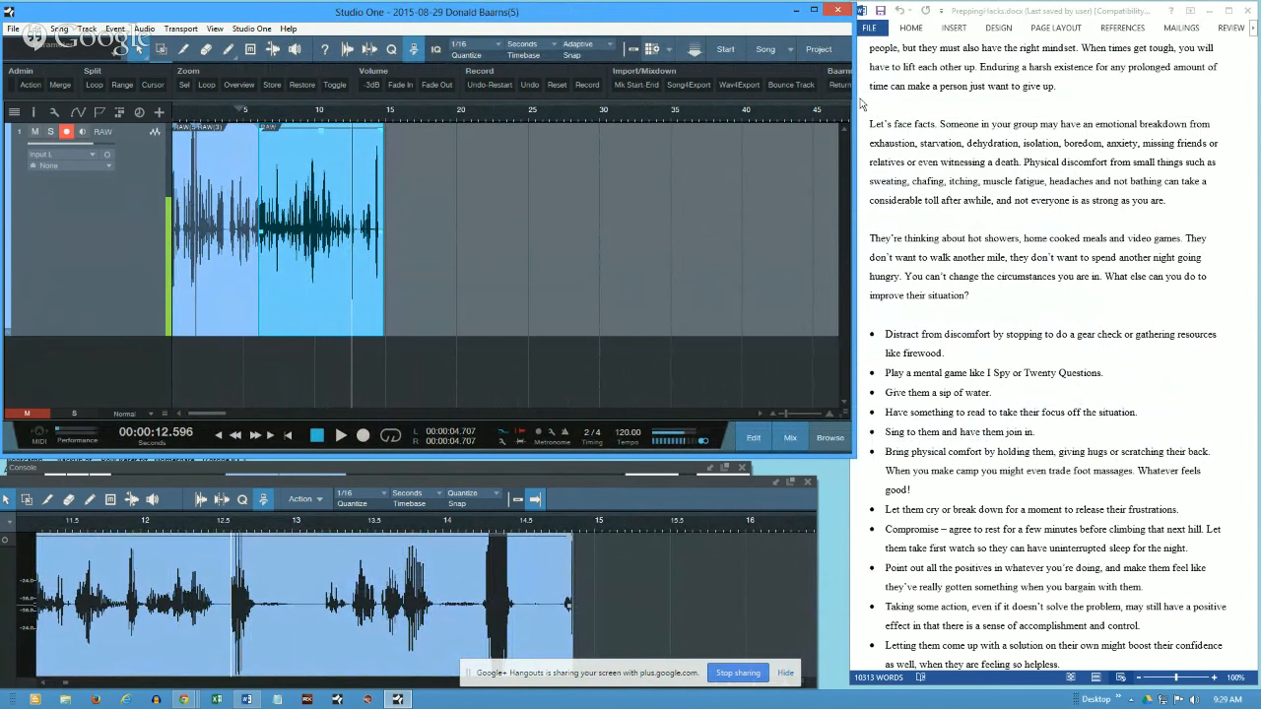
pyautogui.moveTo(853, 106)
pyautogui.mouseDown()
pyautogui.moveTo(875, 109)
pyautogui.moveTo(851, 116)
pyautogui.mouseUp()
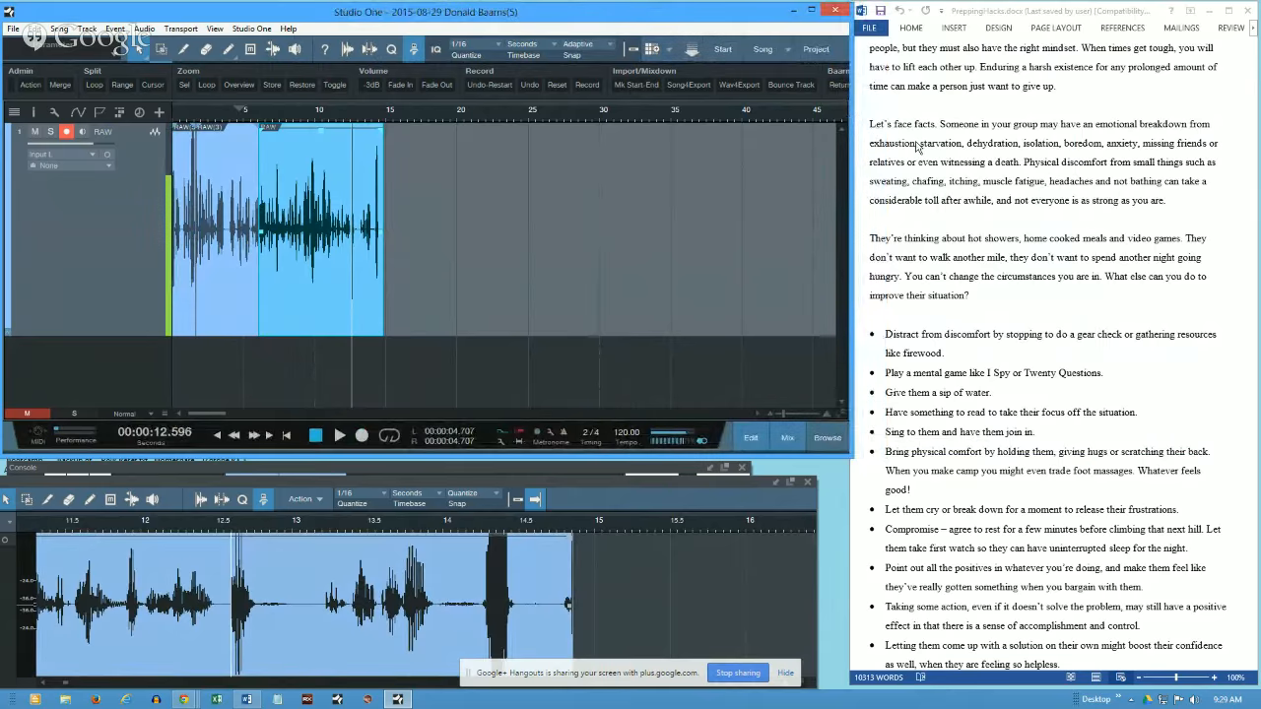
# Step: Switch to the Word script and highlight the phrase "Physical discomfort from" in yellow
pyautogui.click(1023, 161)
pyautogui.moveTo(1023, 160); pyautogui.dragTo(1131, 166)
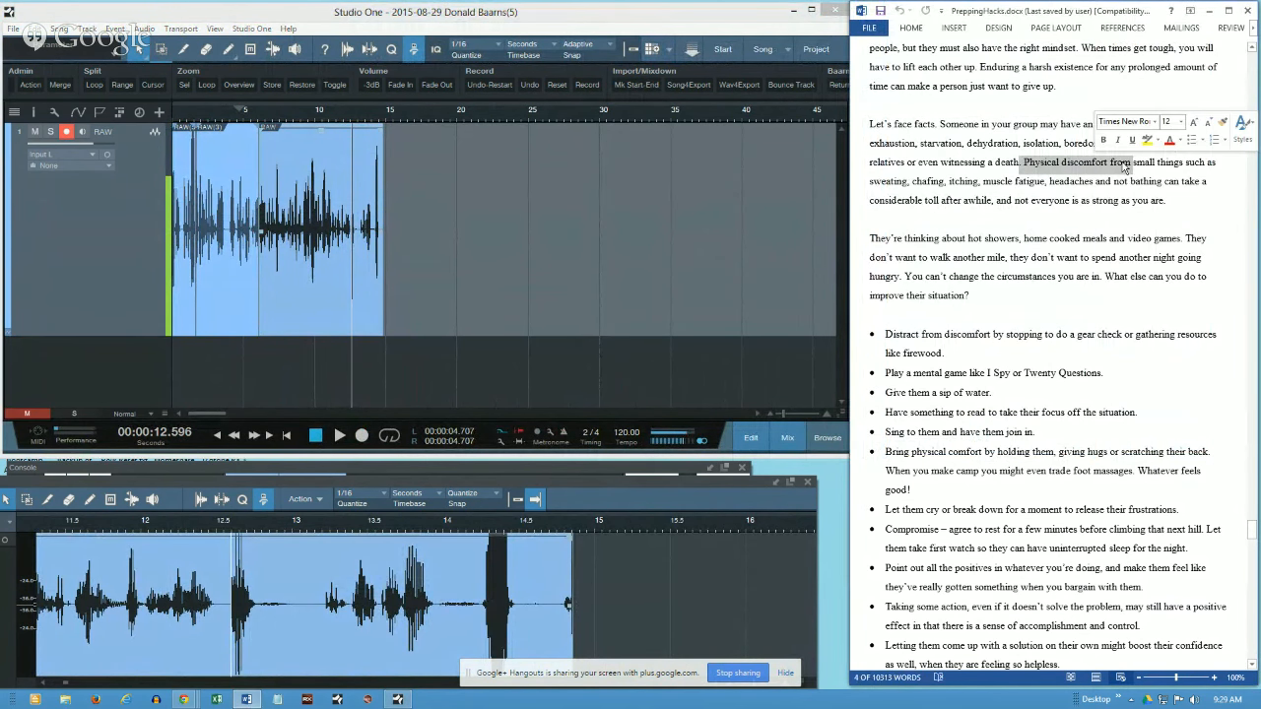
pyautogui.click(1149, 141)
pyautogui.click(1082, 173)
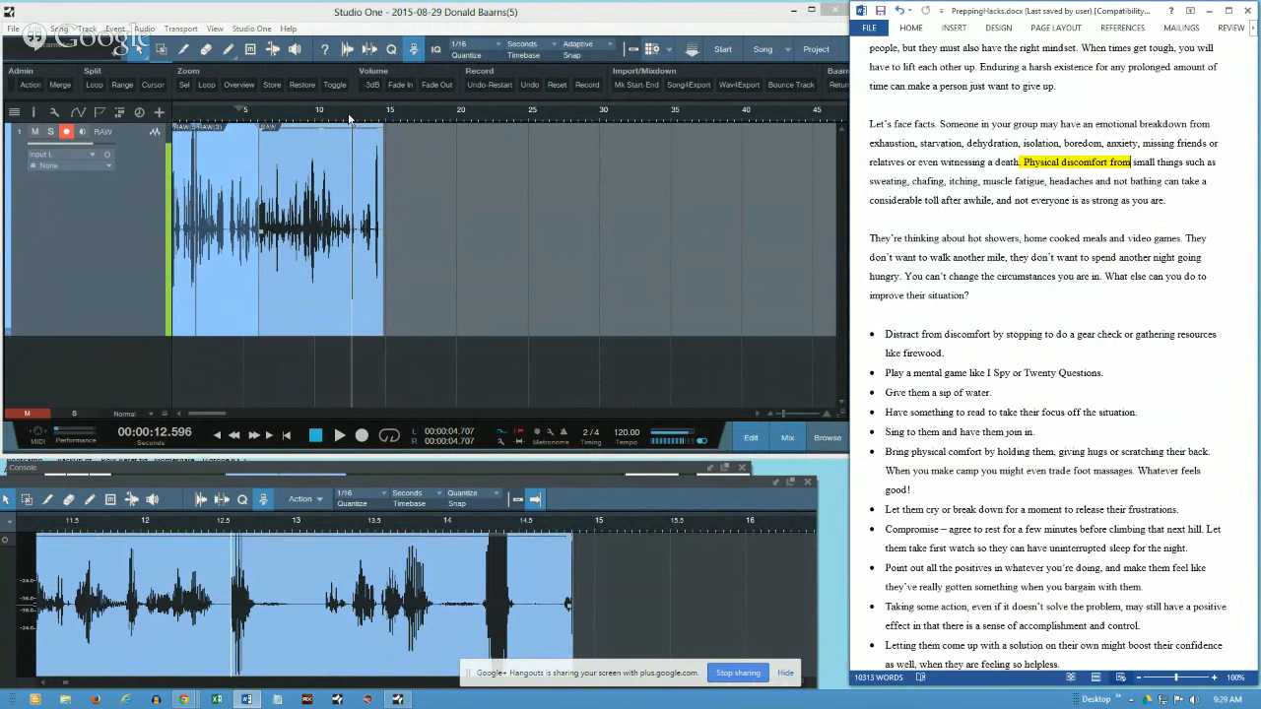
# Step: Move the song's playback cursor to about 12.365 seconds, and try a punch-in from there
pyautogui.click(352, 220)
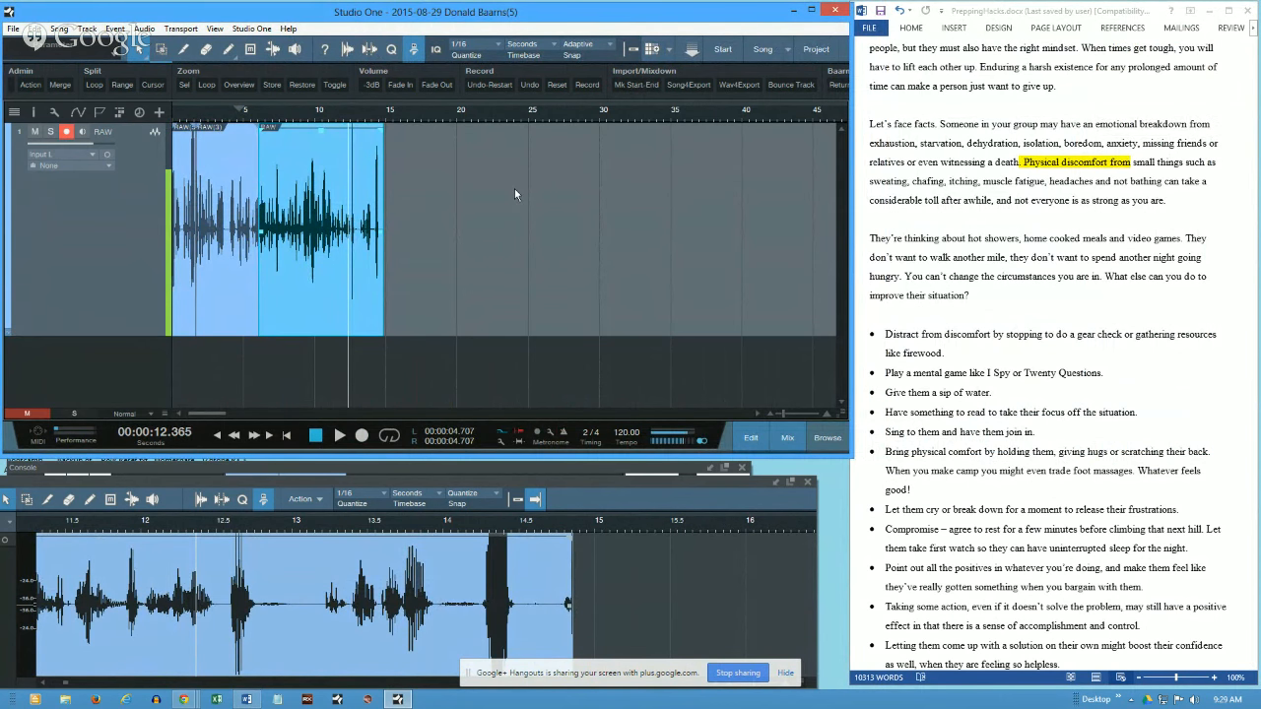
pyautogui.press('KP_Multiply')
pyautogui.press('space')
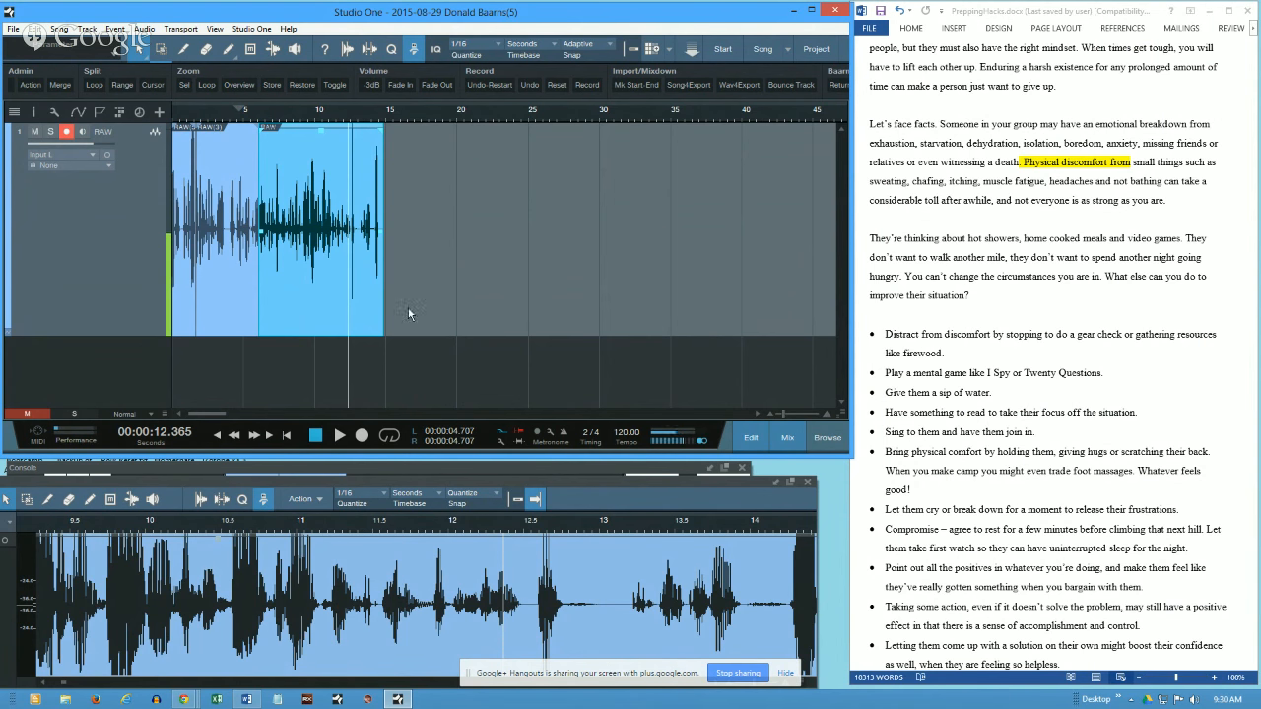
# Step: Bring the Console forward over the song window, and expand the Input L channel to show its inserts
pyautogui.click(606, 464)
pyautogui.moveTo(438, 465); pyautogui.dragTo(465, 308)
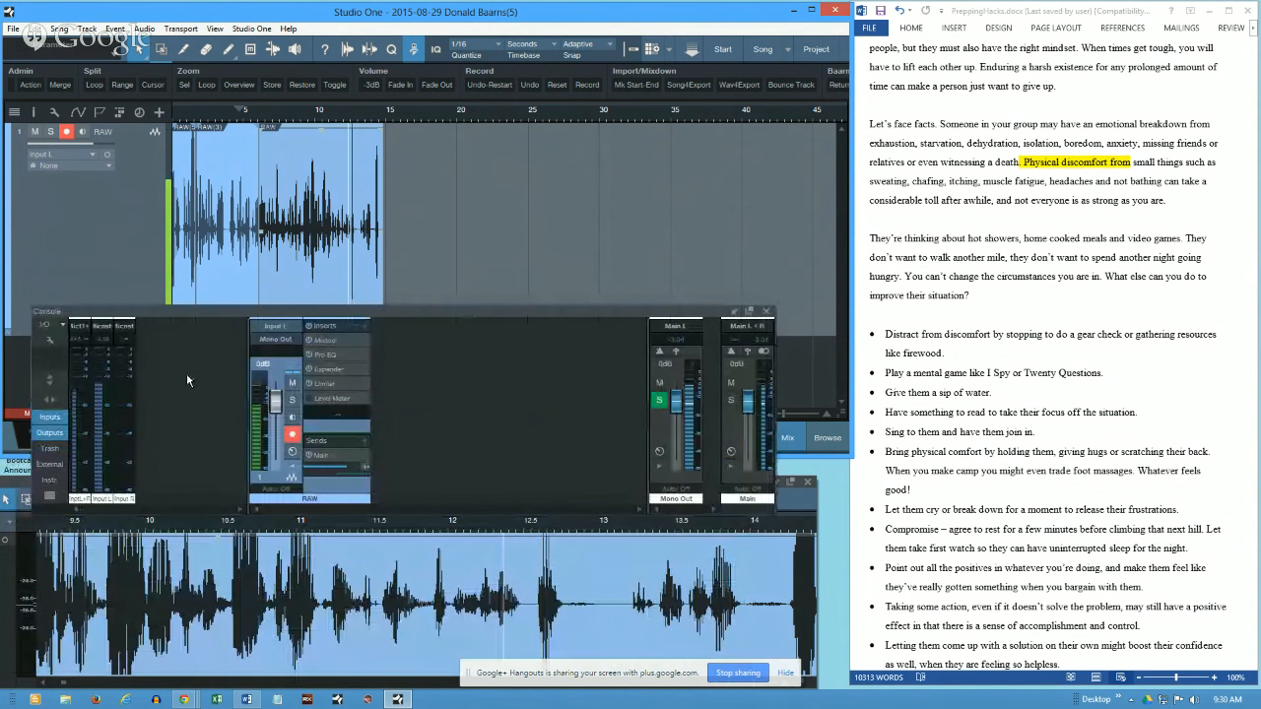
pyautogui.click(99, 380)
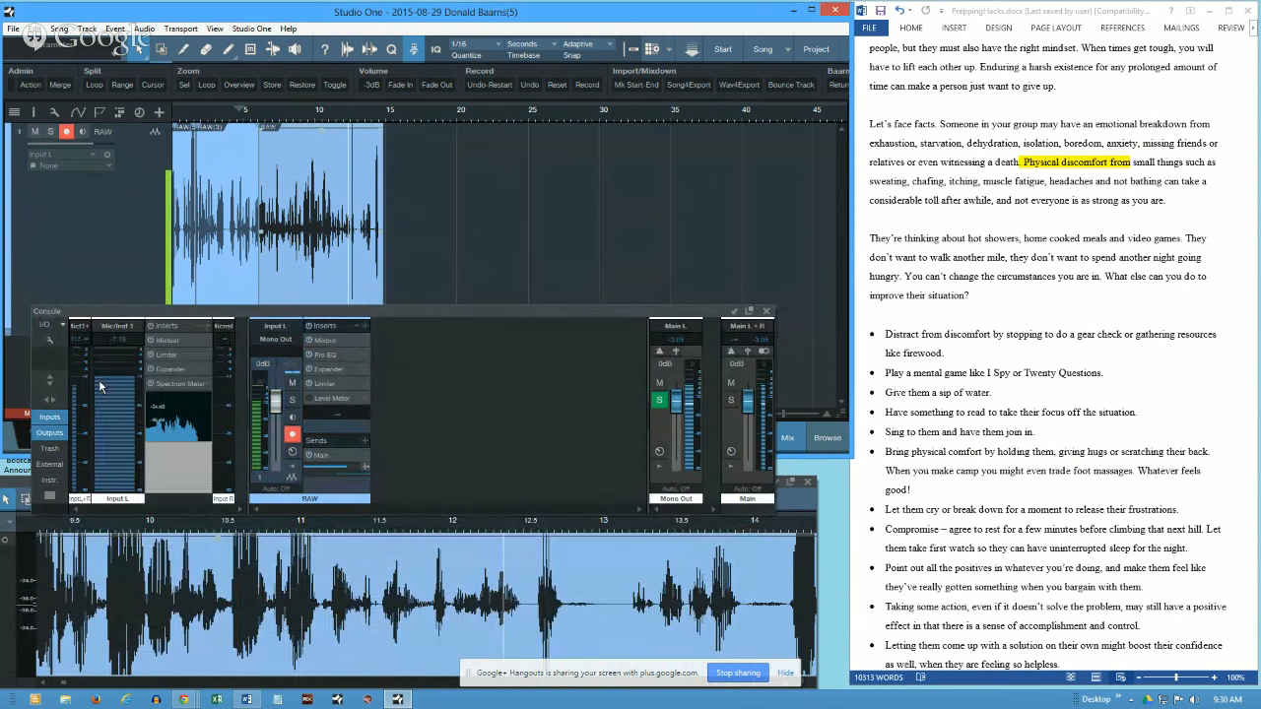
# Step: Disarm the RAW track for recording, and widen the Console's input section so all input channels fit
pyautogui.click(66, 131)
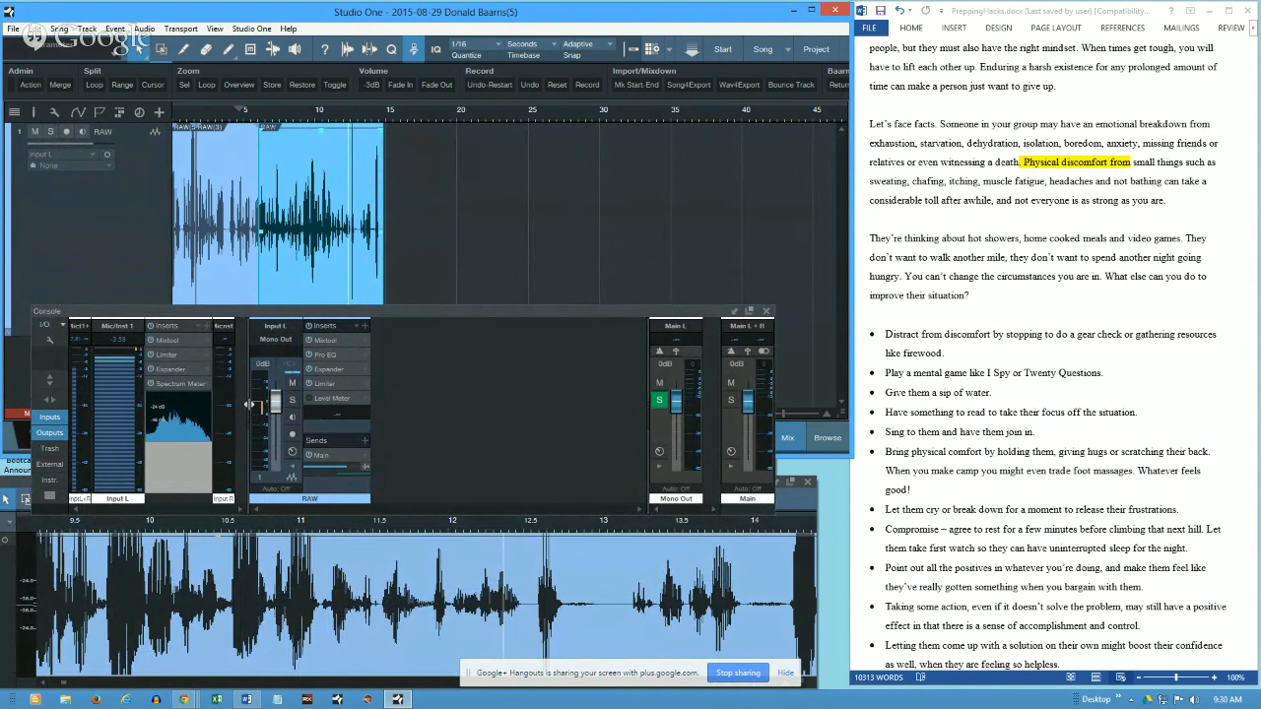
pyautogui.moveTo(248, 405); pyautogui.dragTo(354, 406)
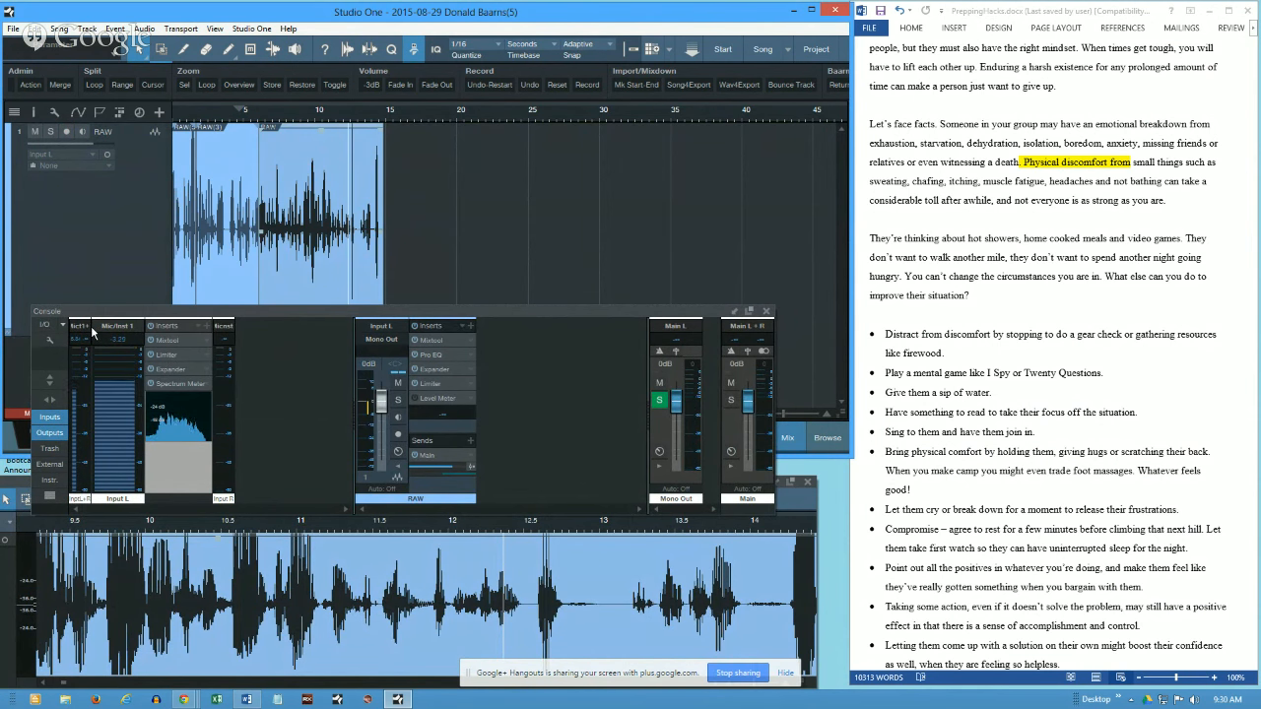
pyautogui.click(50, 401)
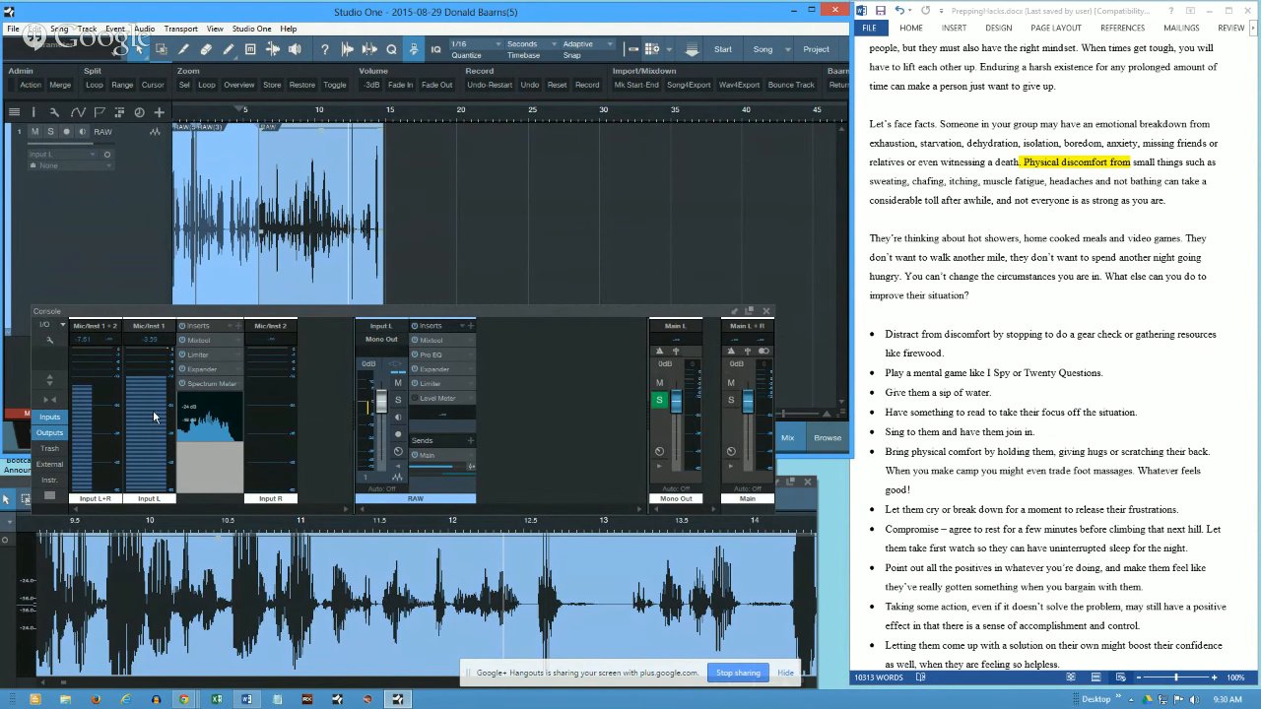
pyautogui.moveTo(150, 414)
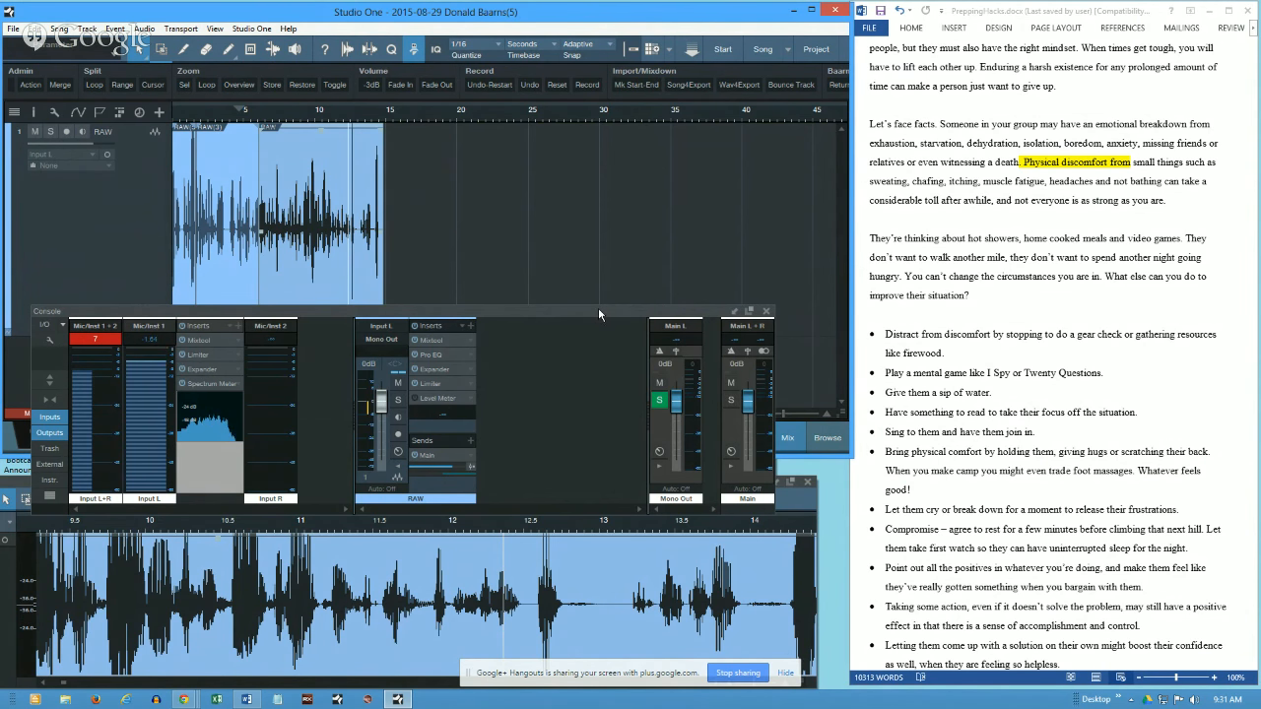
# Step: Place the Console below the song window, and re-arm the RAW track for recording
pyautogui.moveTo(598, 309); pyautogui.dragTo(572, 462)
pyautogui.moveTo(120, 541)
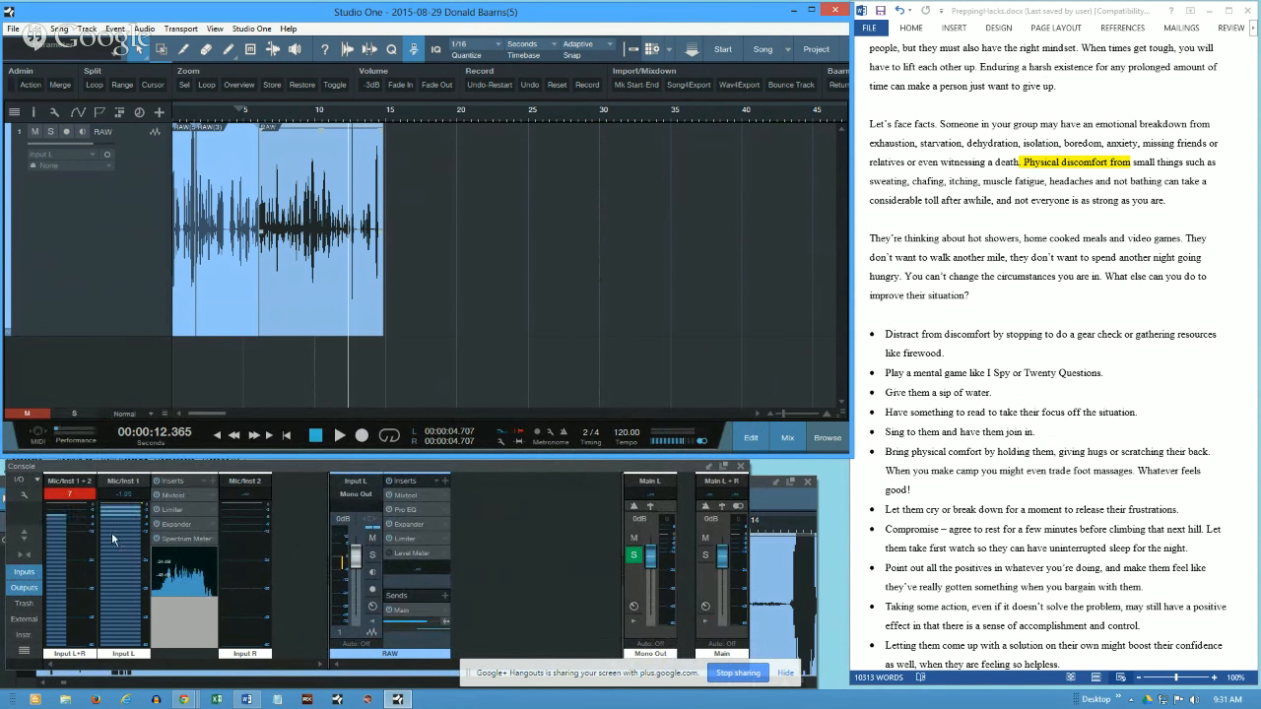
pyautogui.click(66, 132)
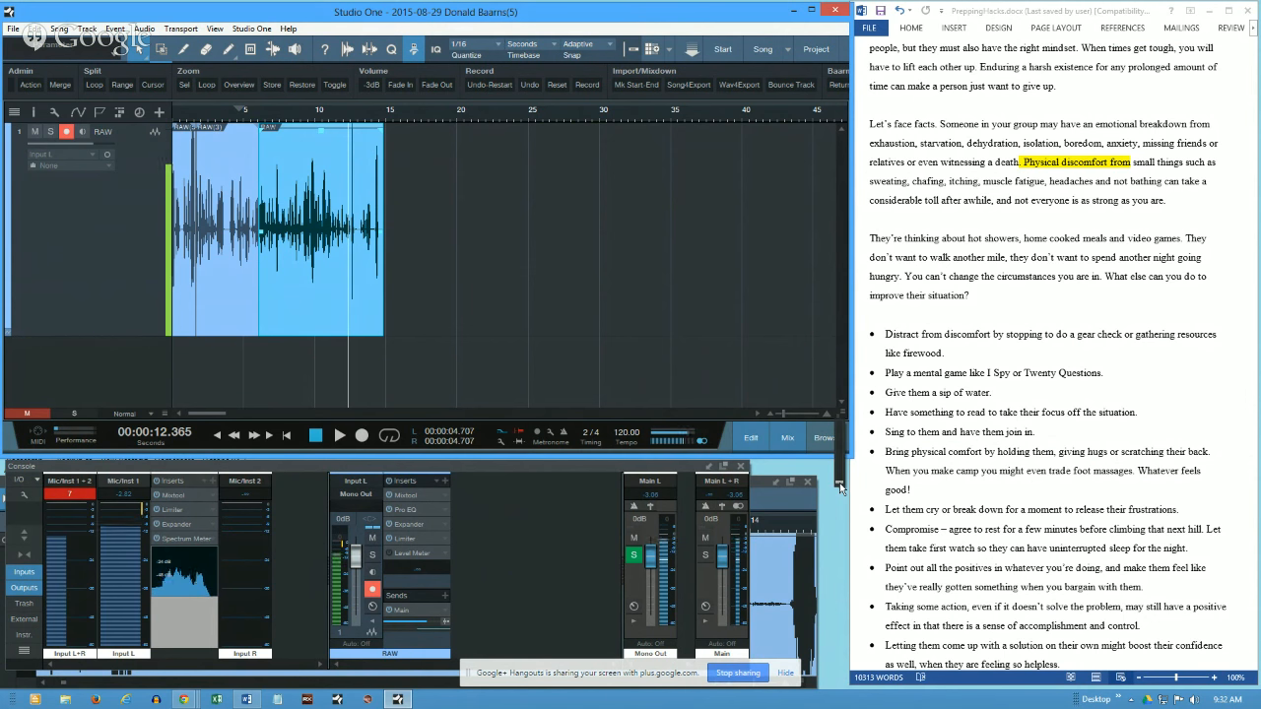
# Step: Magnify the waveform display height on the RAW track, and restore its normal height
pyautogui.moveTo(841, 492); pyautogui.dragTo(837, 484)
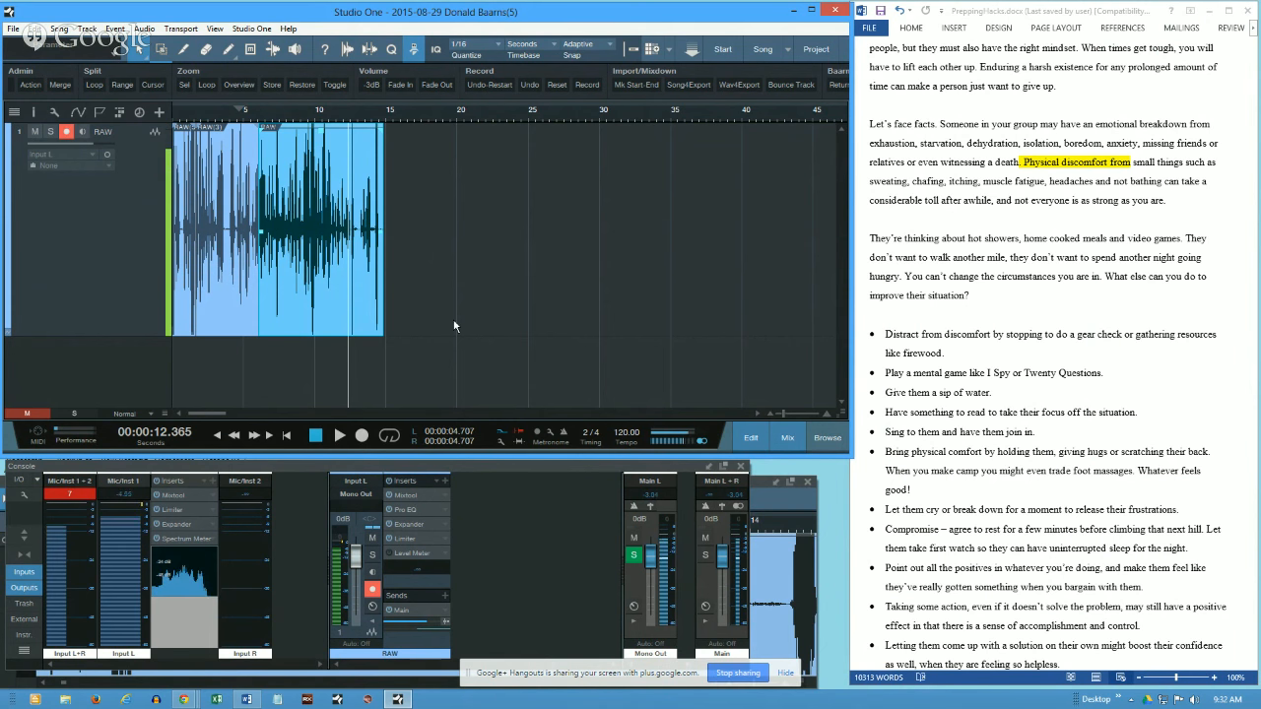
pyautogui.moveTo(843, 417); pyautogui.dragTo(842, 492)
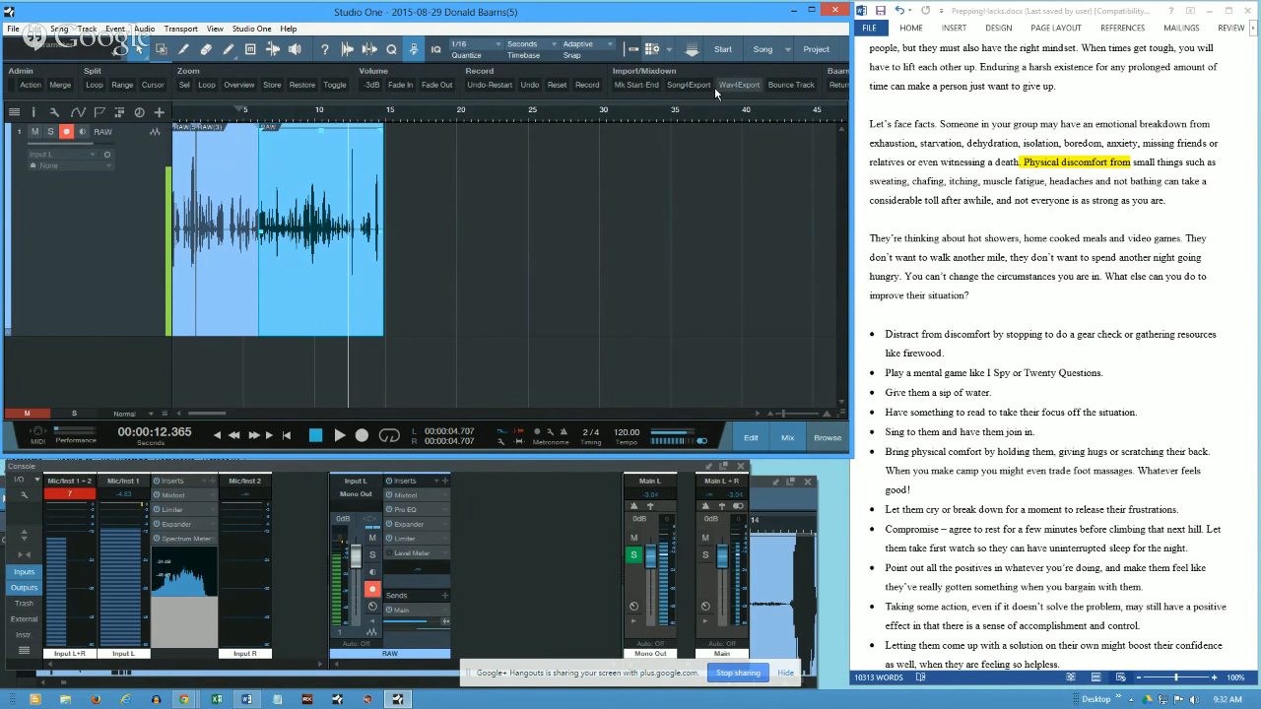
# Step: Switch to the song Romance ch 6, and display its whole timeline from the start
pyautogui.click(787, 49)
pyautogui.click(832, 82)
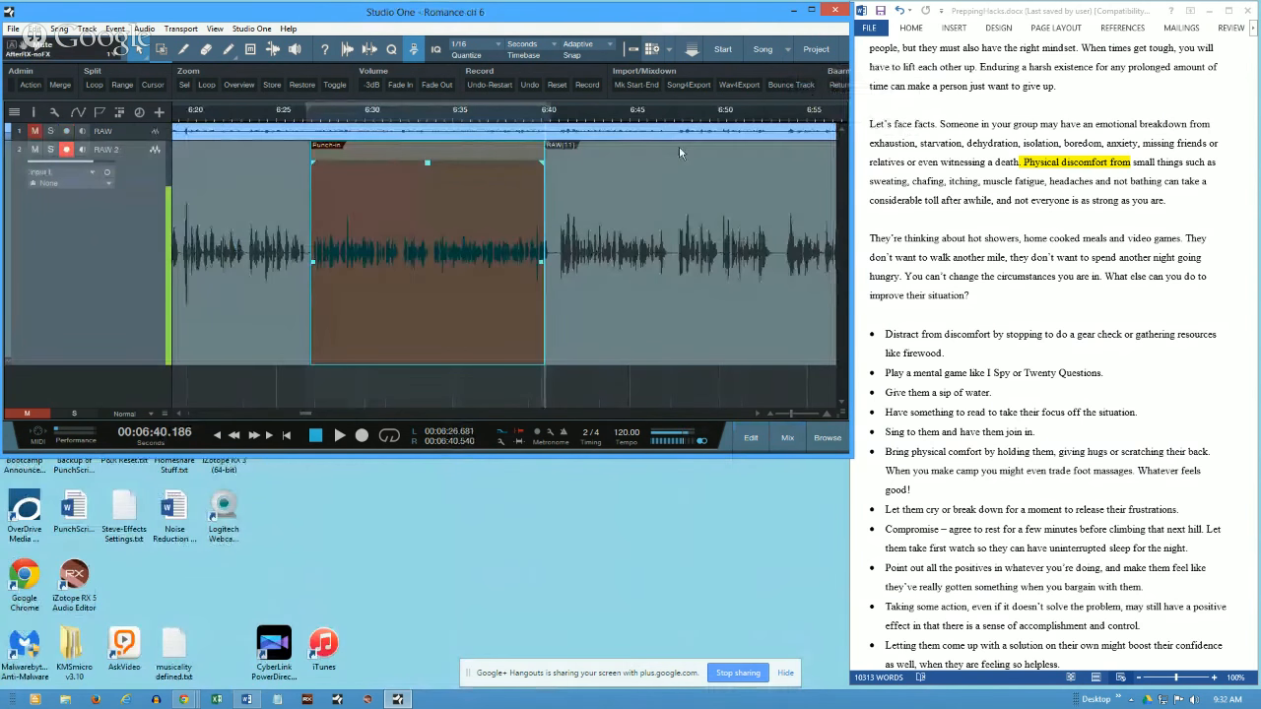
pyautogui.moveTo(841, 488)
pyautogui.moveTo(840, 414)
pyautogui.moveTo(840, 484); pyautogui.dragTo(835, 488)
pyautogui.click(789, 54)
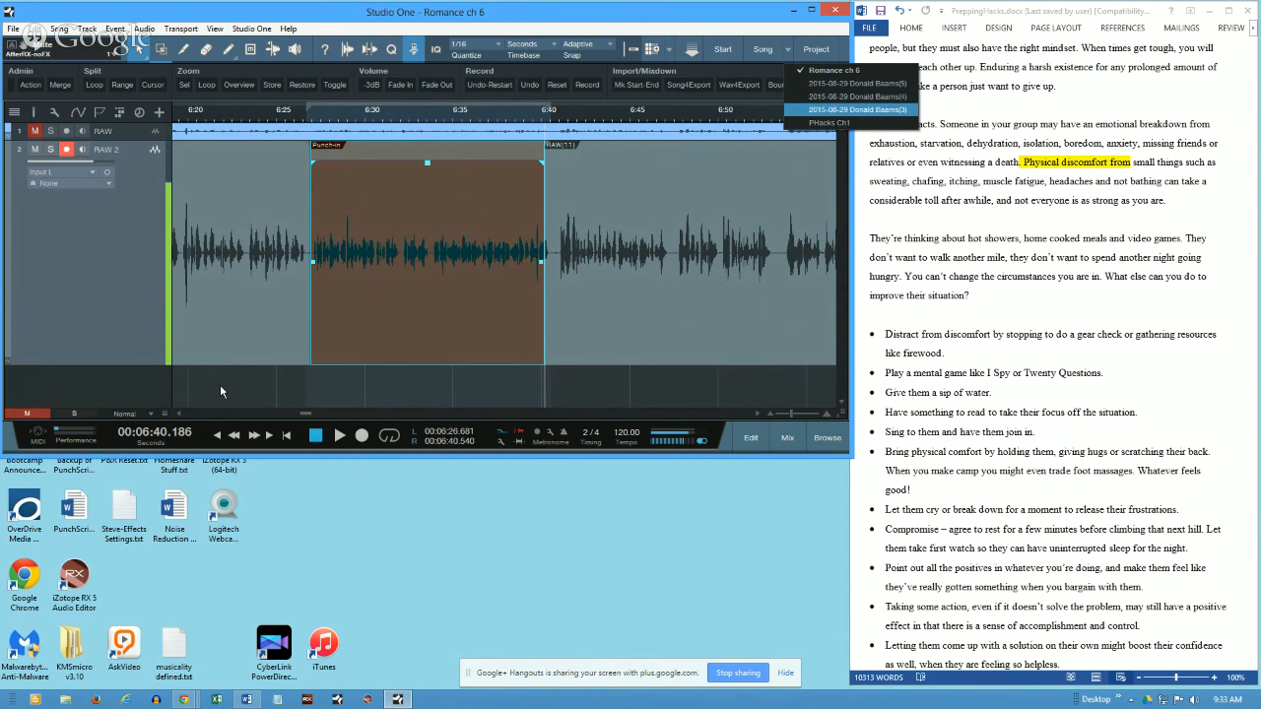
pyautogui.click(305, 415)
pyautogui.moveTo(303, 410); pyautogui.dragTo(189, 418)
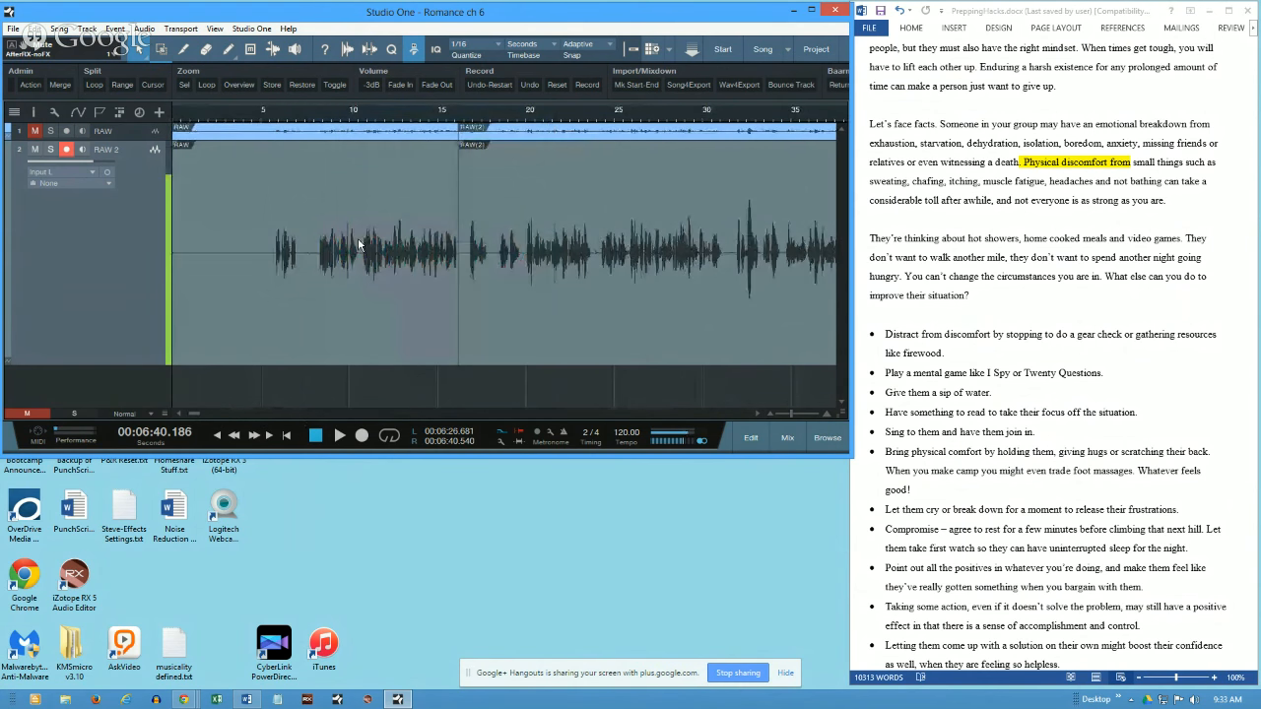
pyautogui.moveTo(436, 114); pyautogui.dragTo(429, 11)
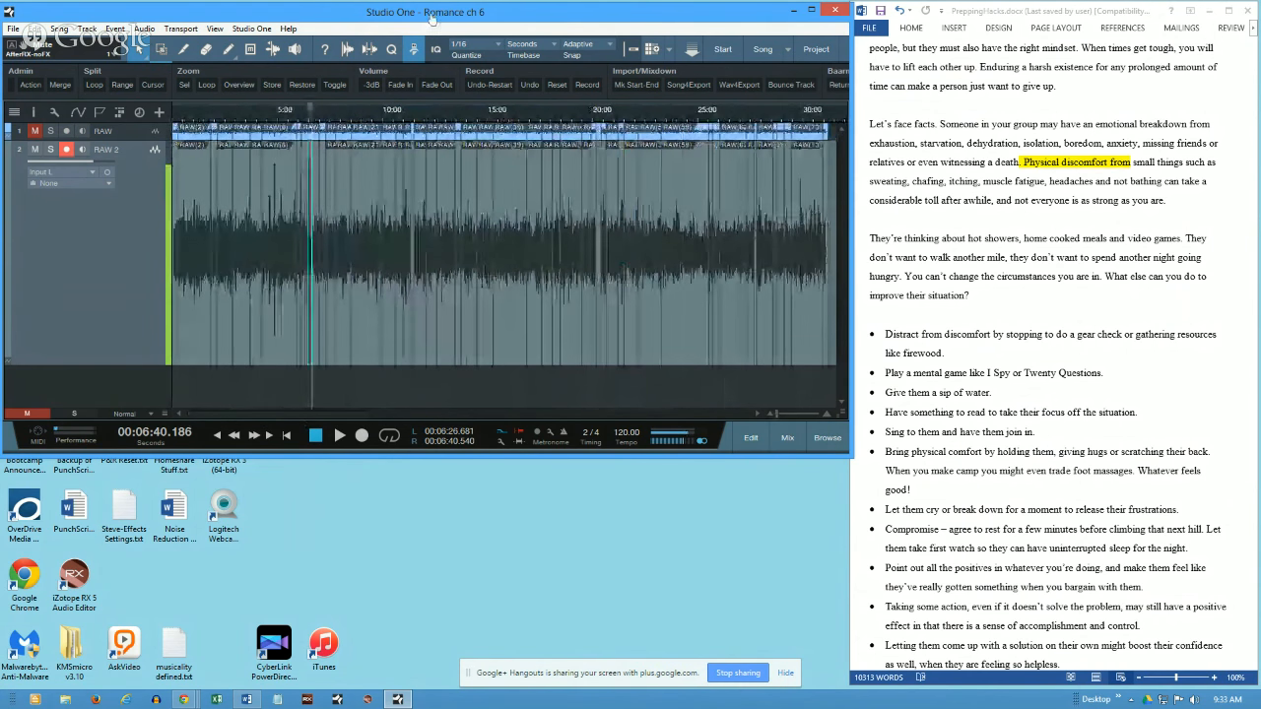
# Step: Enlarge the song window, select all events on the RAW 2 track, and open the list of editing commands
pyautogui.click(198, 175)
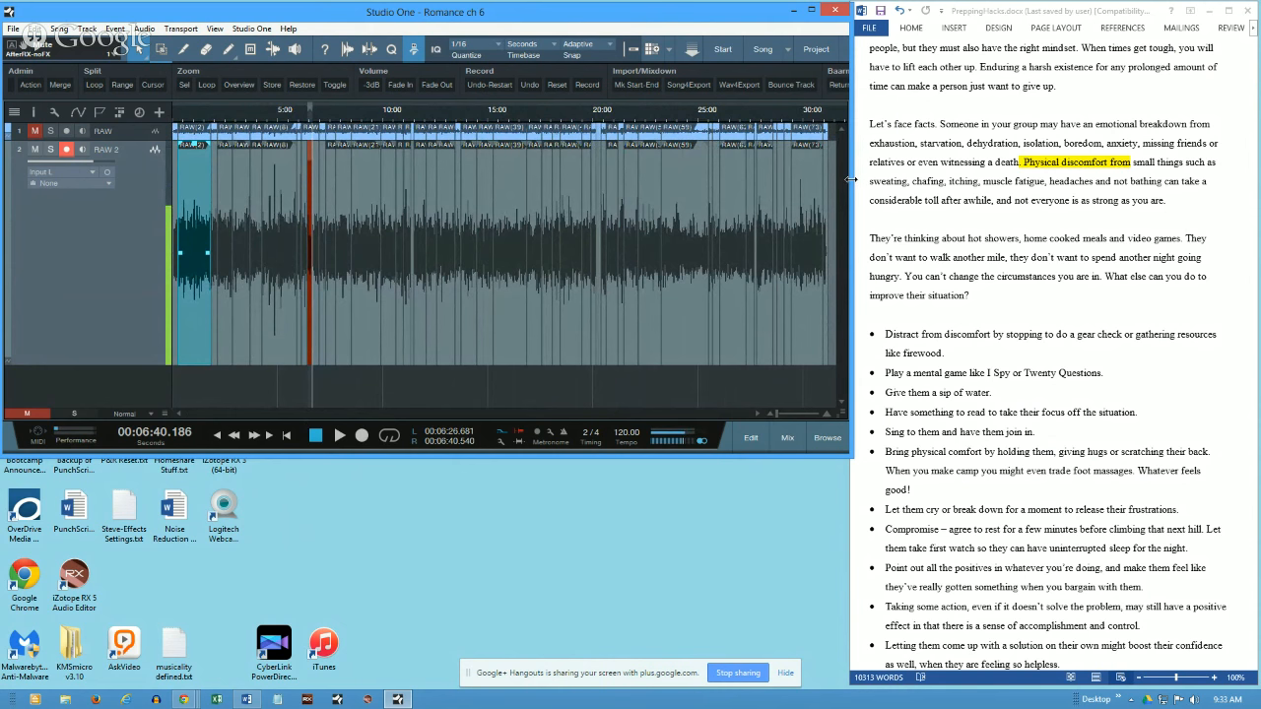
pyautogui.moveTo(849, 178); pyautogui.dragTo(1193, 184)
pyautogui.moveTo(1031, 455); pyautogui.dragTo(1005, 603)
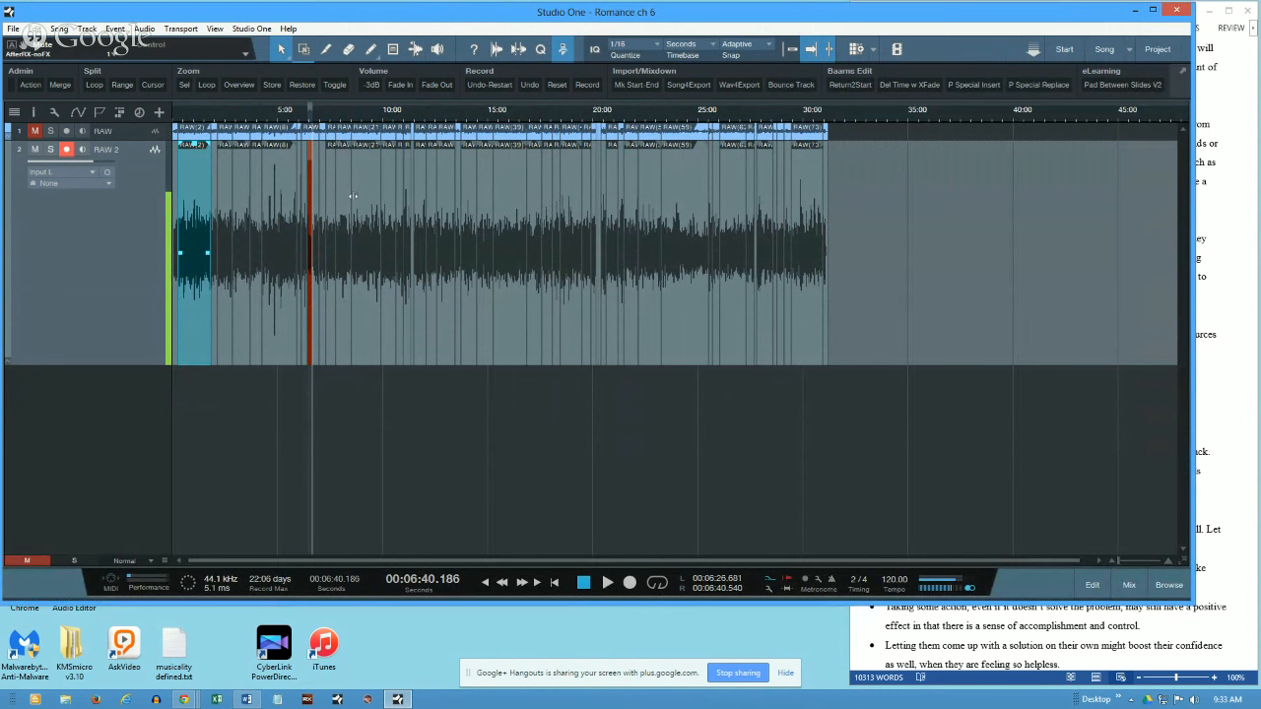
pyautogui.hotkey('ctrl', 'a')
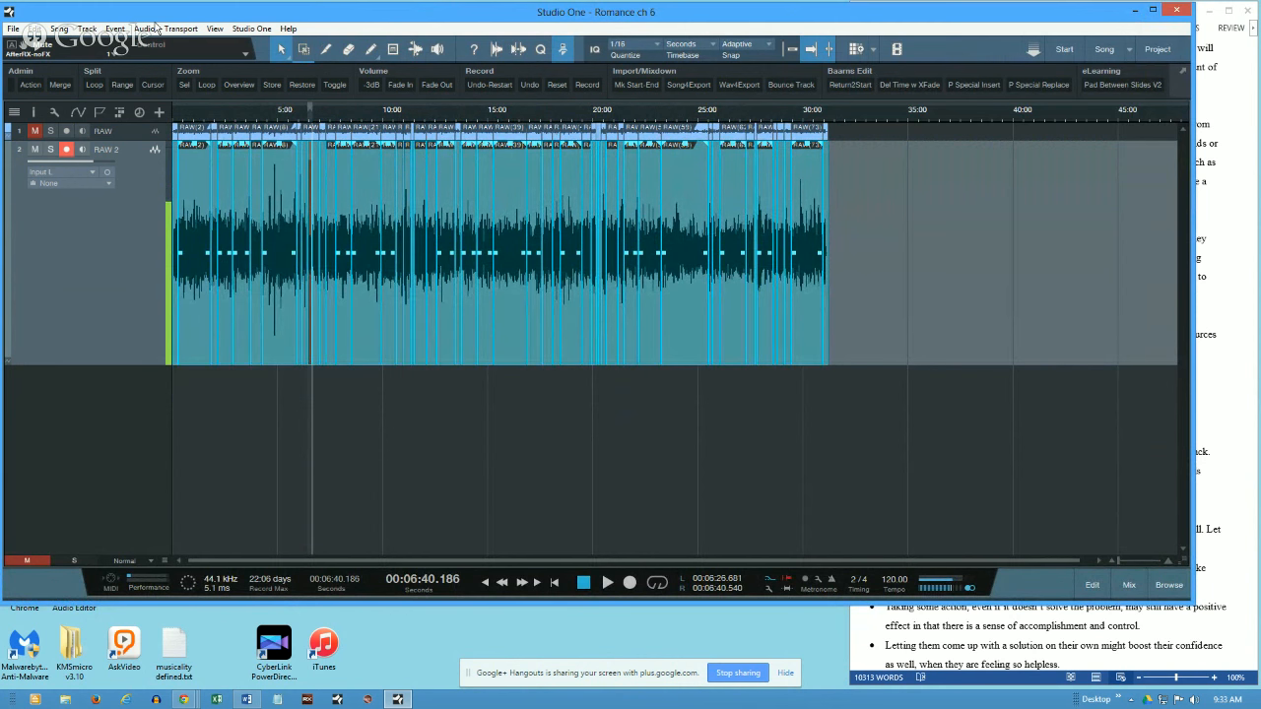
pyautogui.click(37, 28)
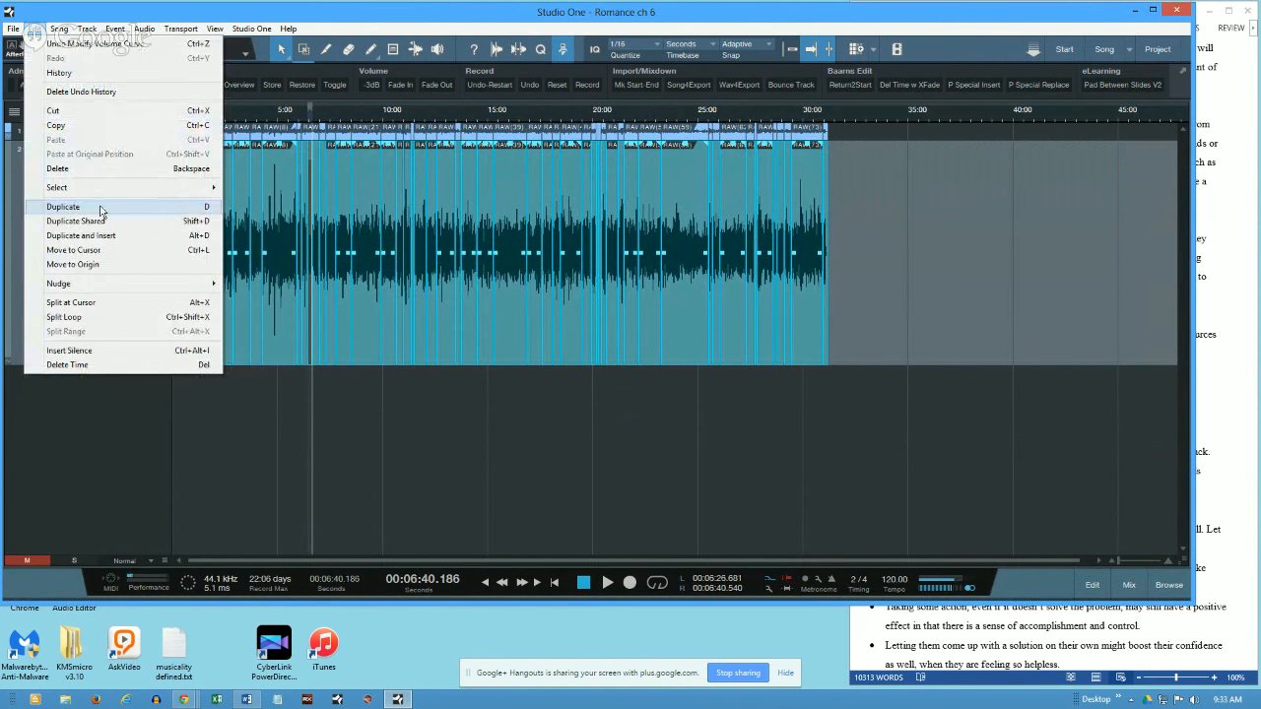
# Step: Bounce all events on the RAW 2 track into a single event and undo the bounce
pyautogui.moveTo(102, 188)
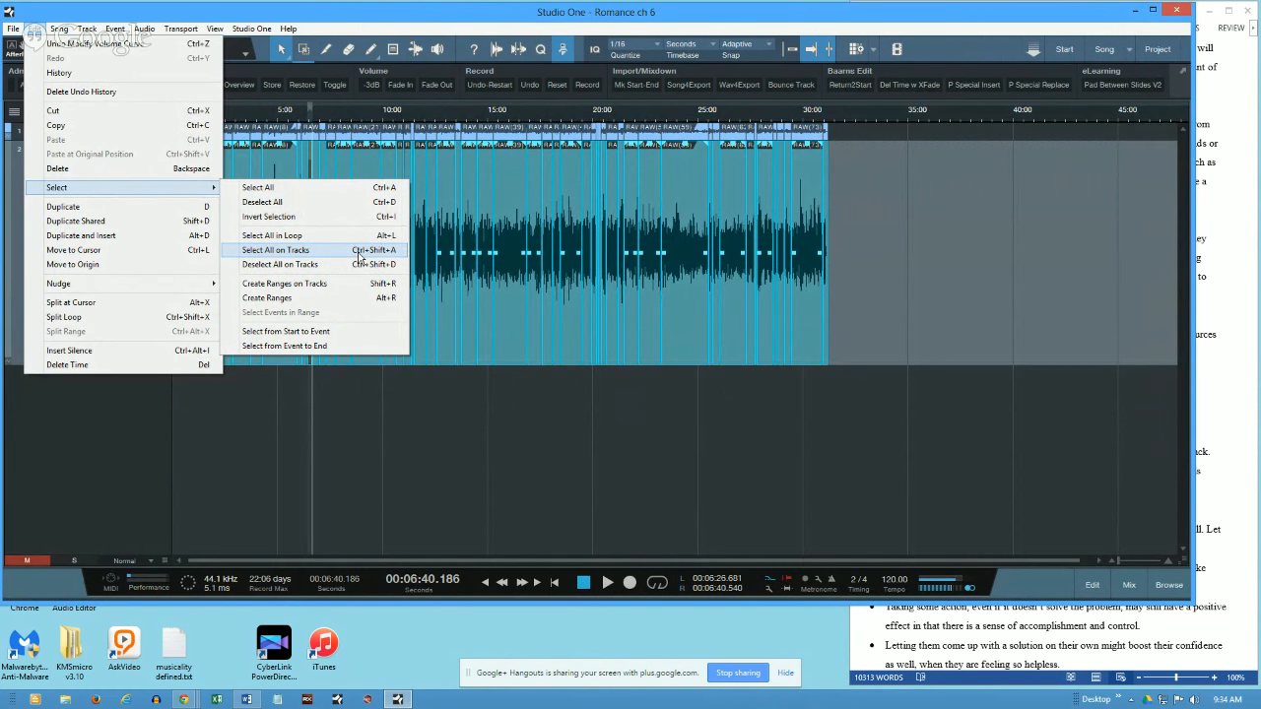
pyautogui.click(883, 195)
pyautogui.press('e')
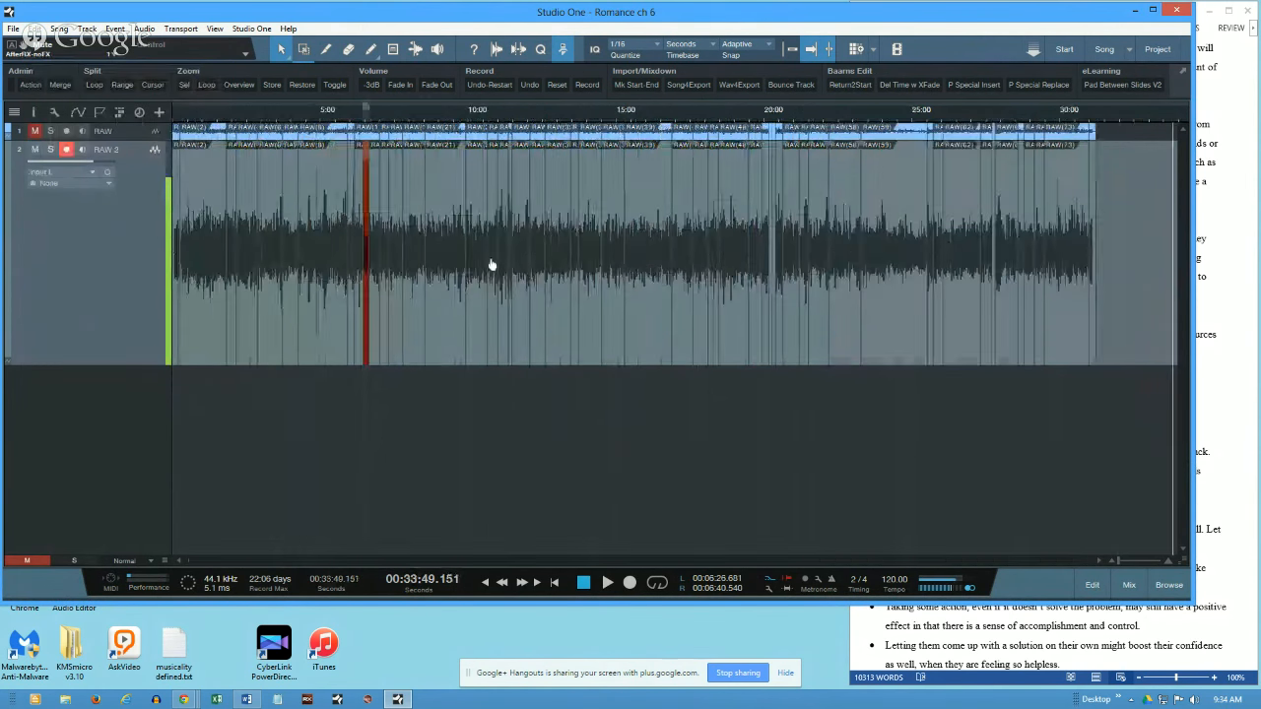
pyautogui.hotkey('ctrl', 'a')
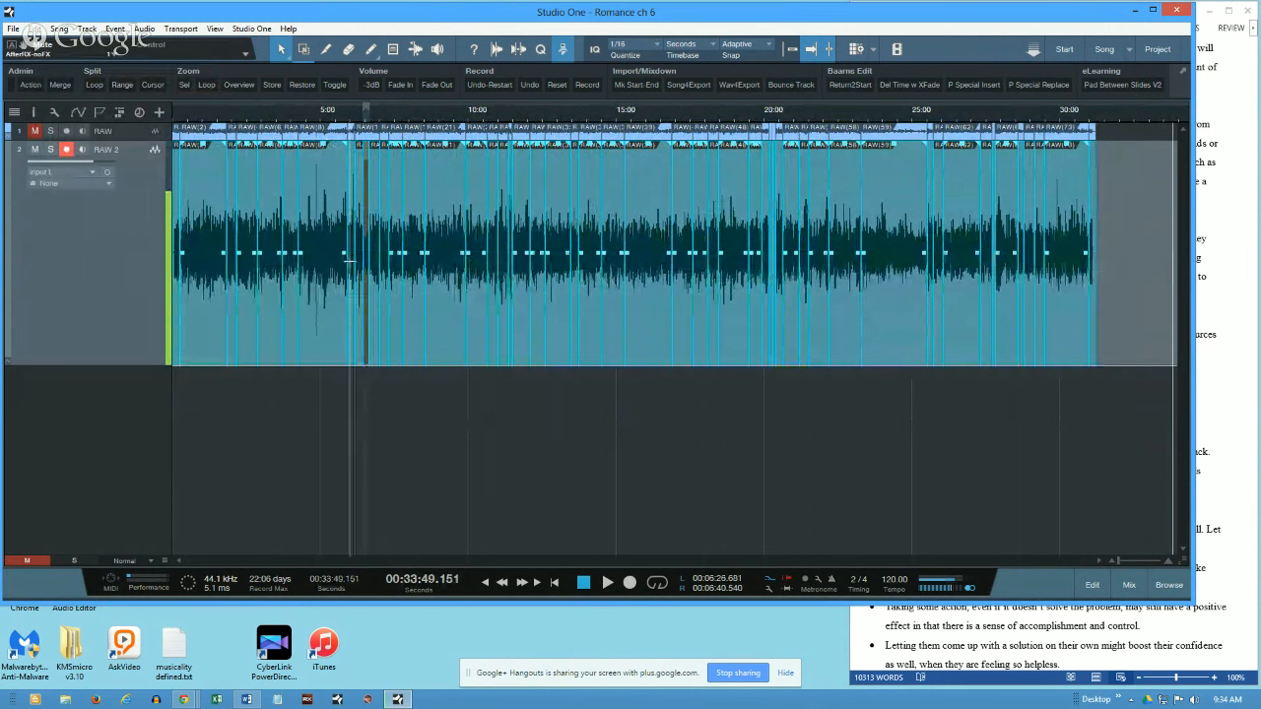
pyautogui.hotkey('ctrl', 'b')
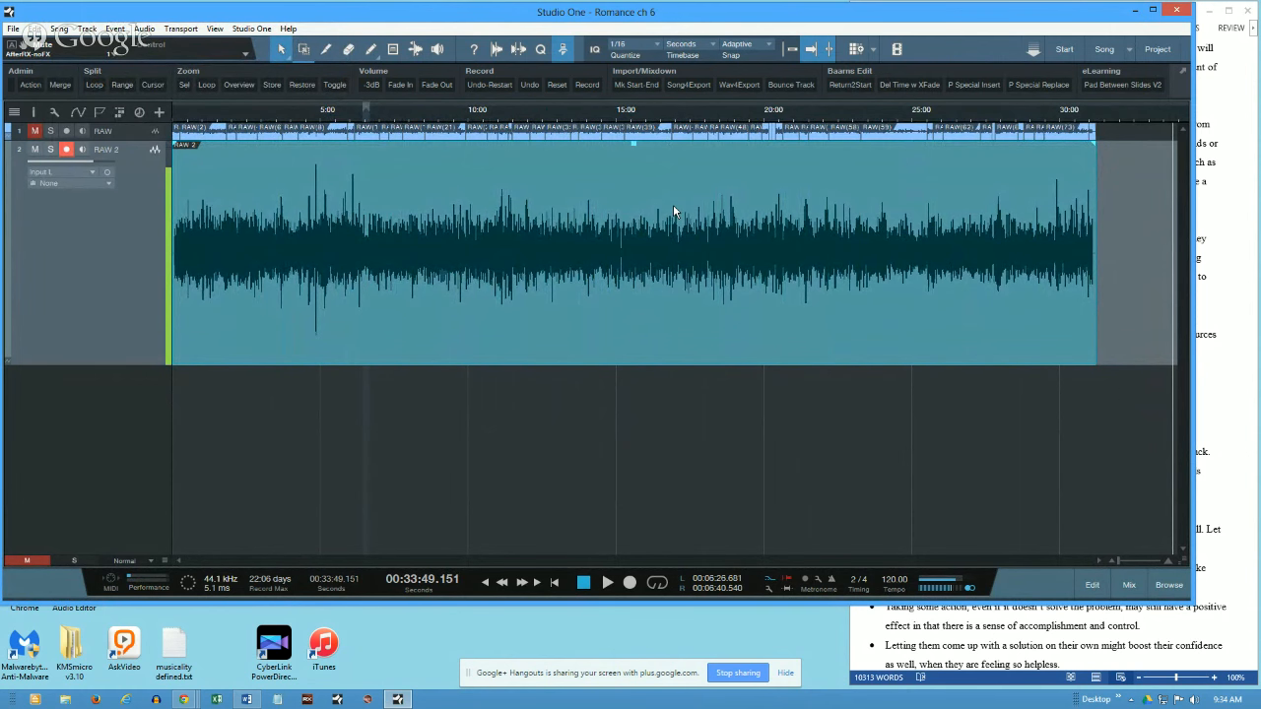
pyautogui.press('ctrl')
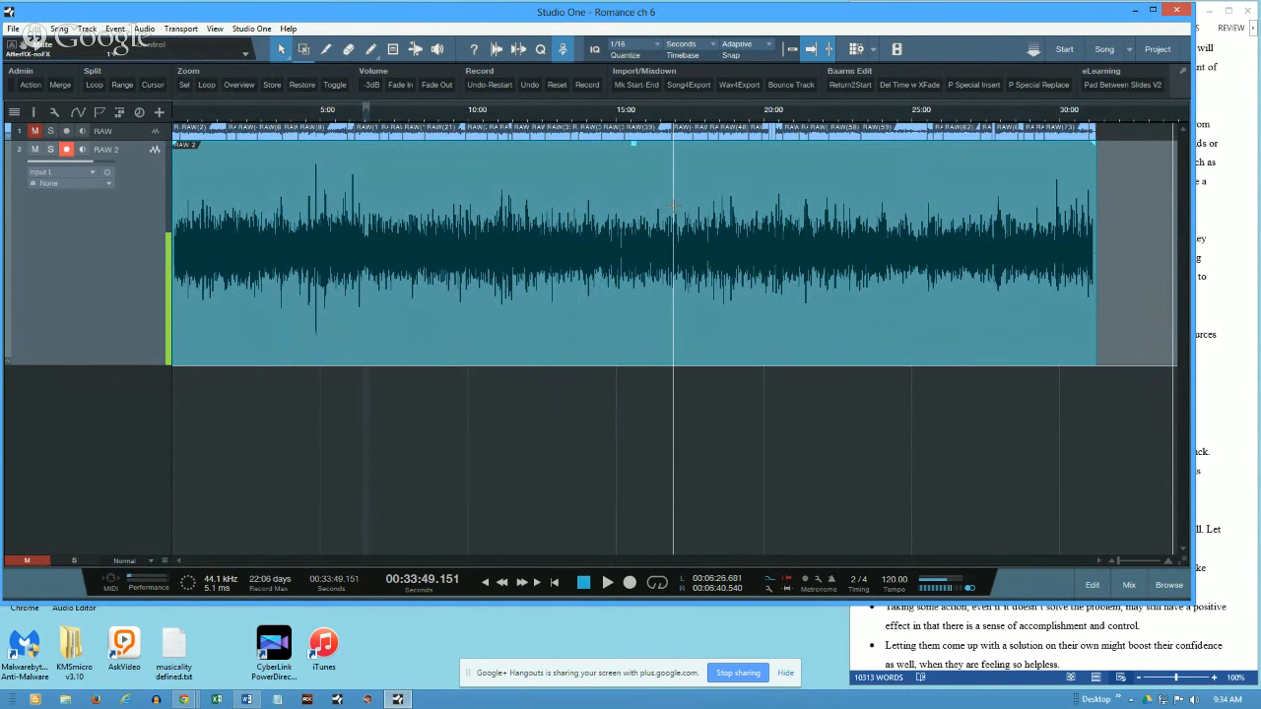
pyautogui.hotkey('ctrl', 'z')
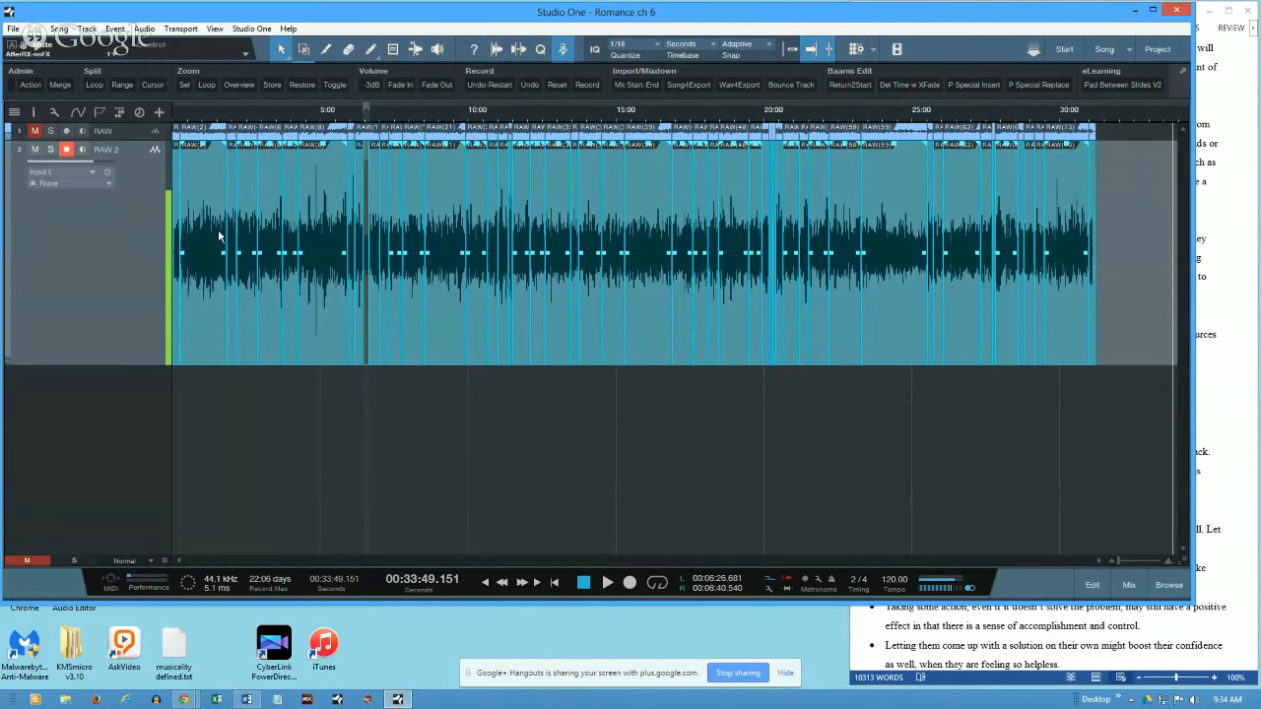
# Step: Select all events on the RAW 2 track with the Select All on Tracks command
pyautogui.click(35, 29)
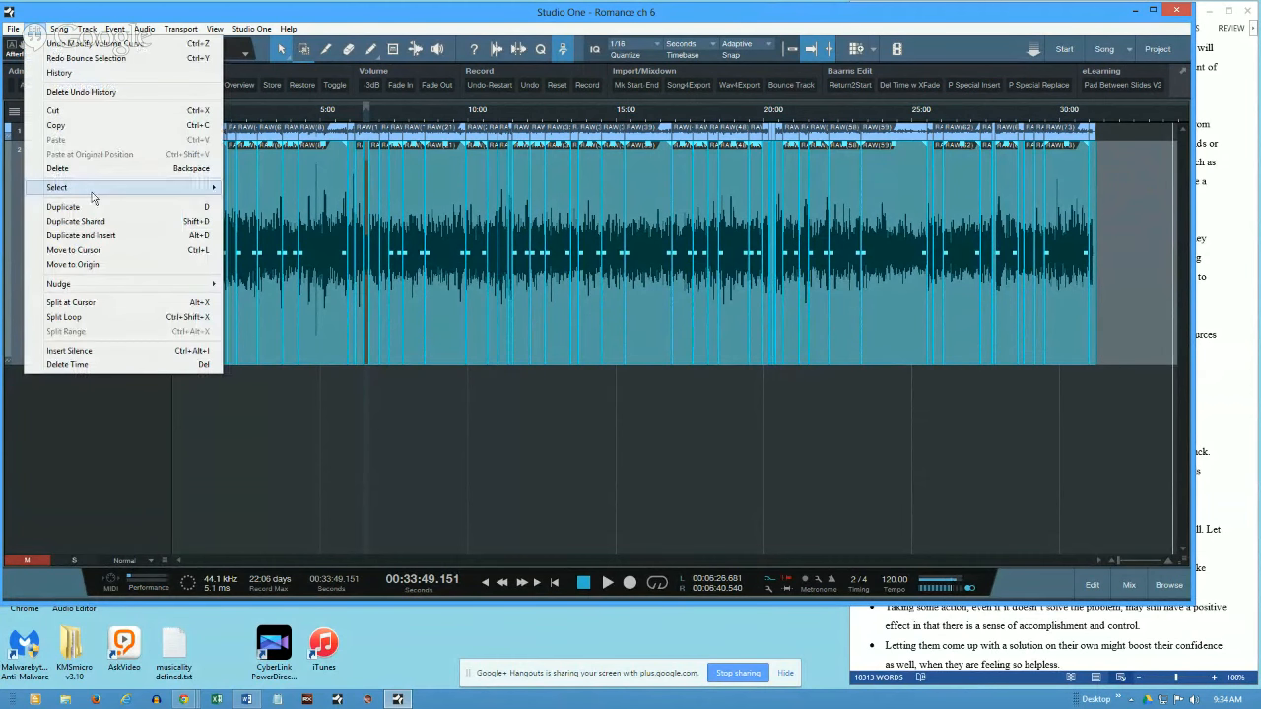
pyautogui.moveTo(93, 190)
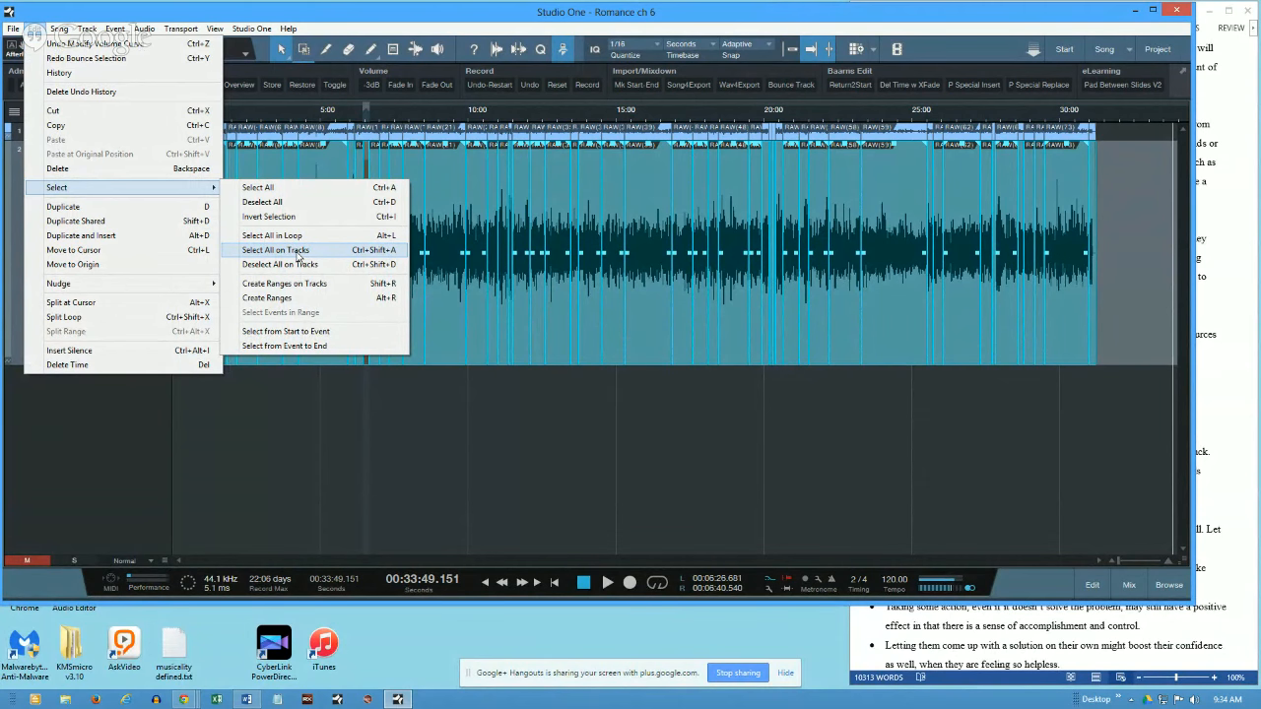
pyautogui.click(295, 250)
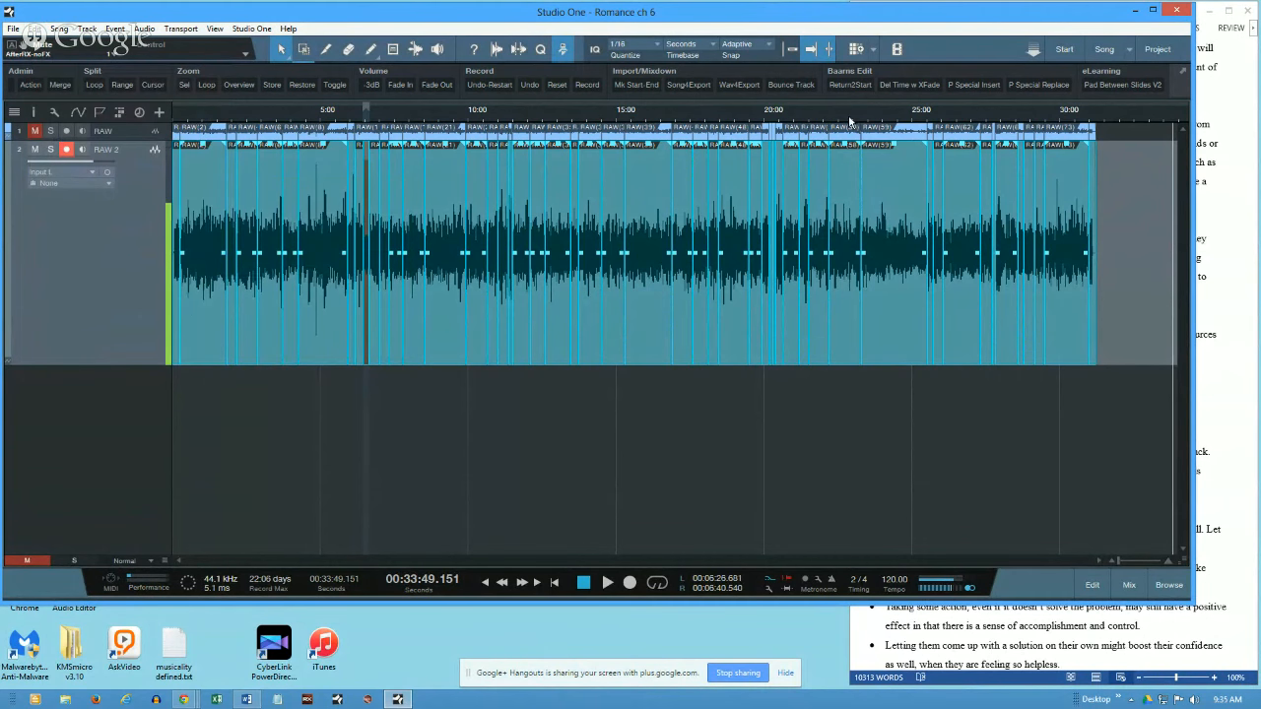
pyautogui.click(115, 28)
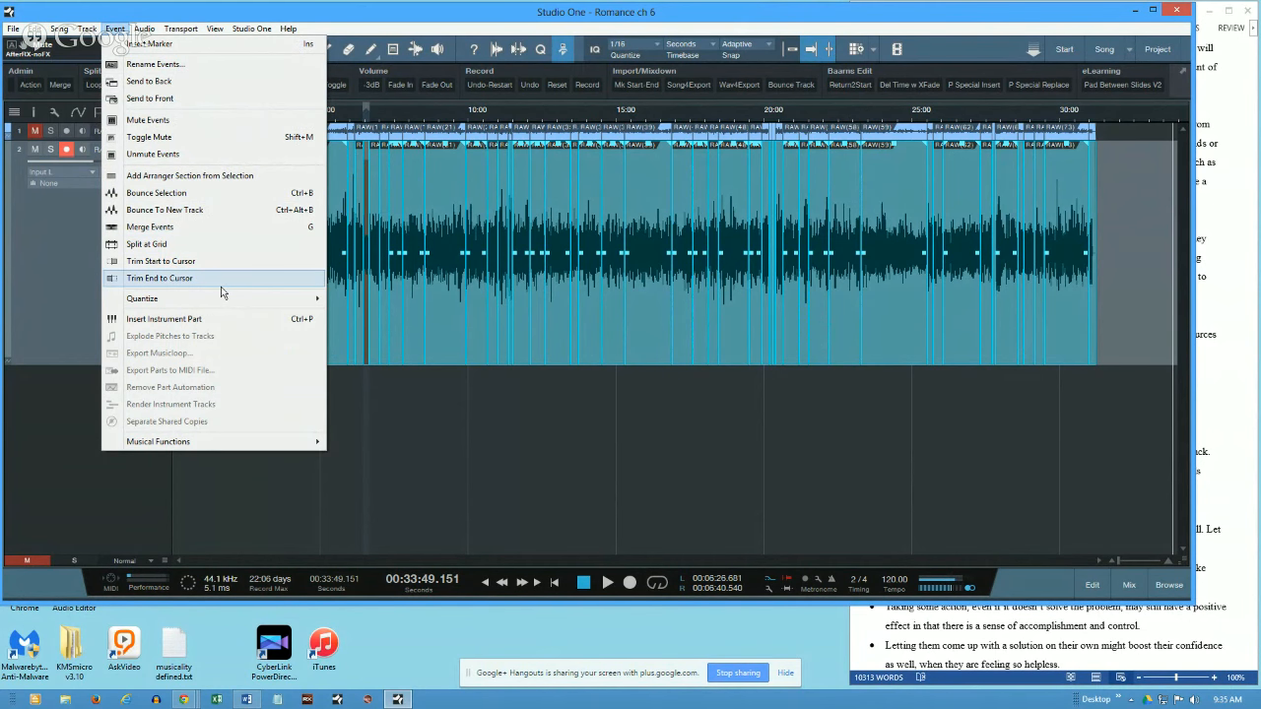
pyautogui.click(187, 24)
pyautogui.click(13, 29)
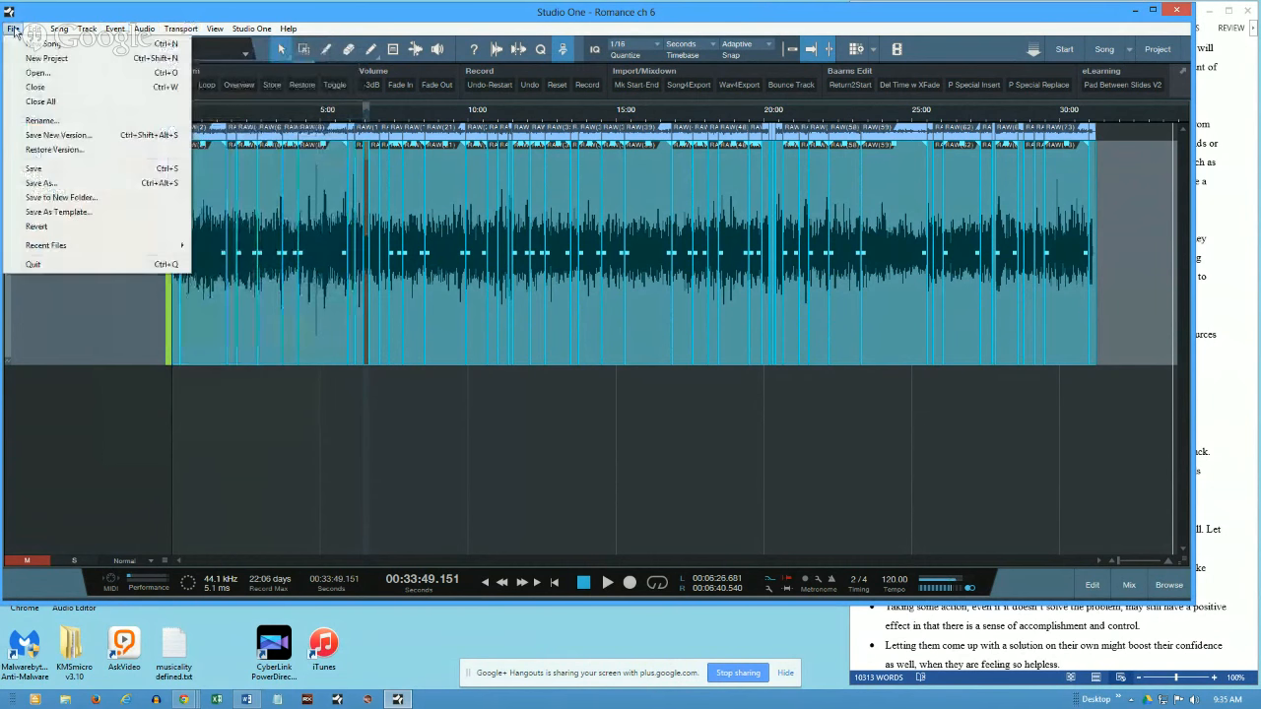
pyautogui.moveTo(34, 33)
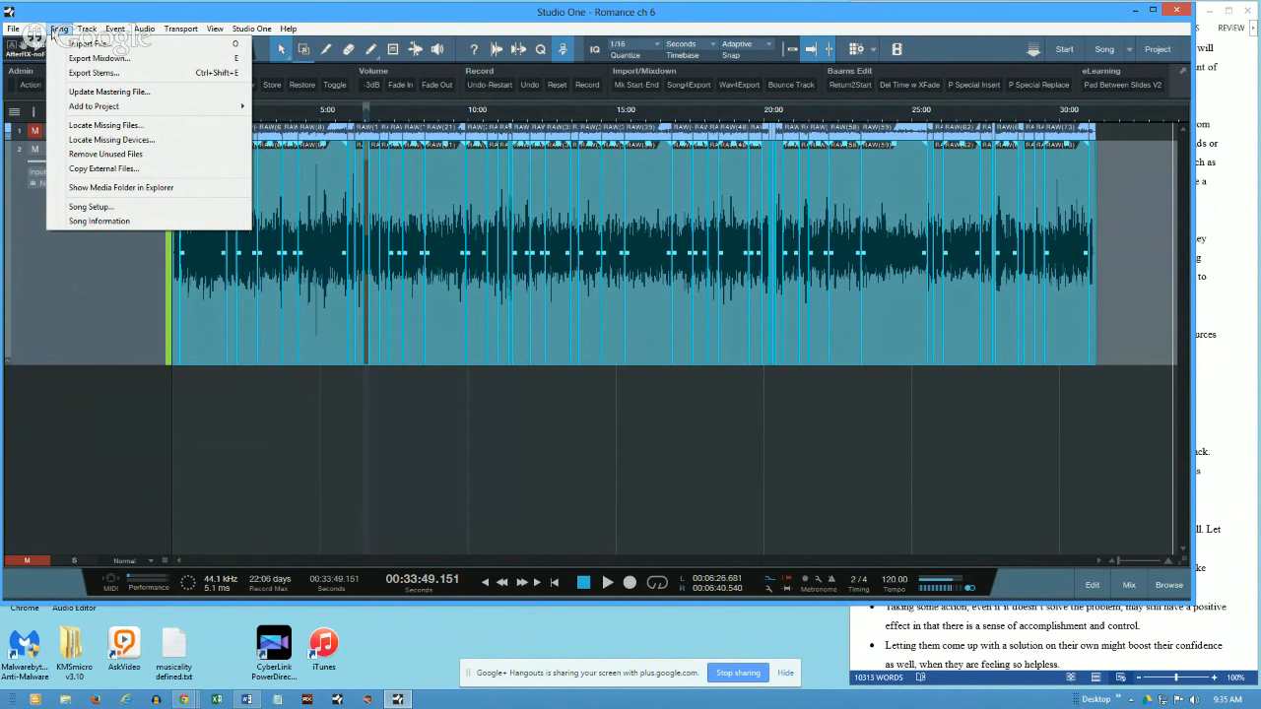
pyautogui.click(81, 30)
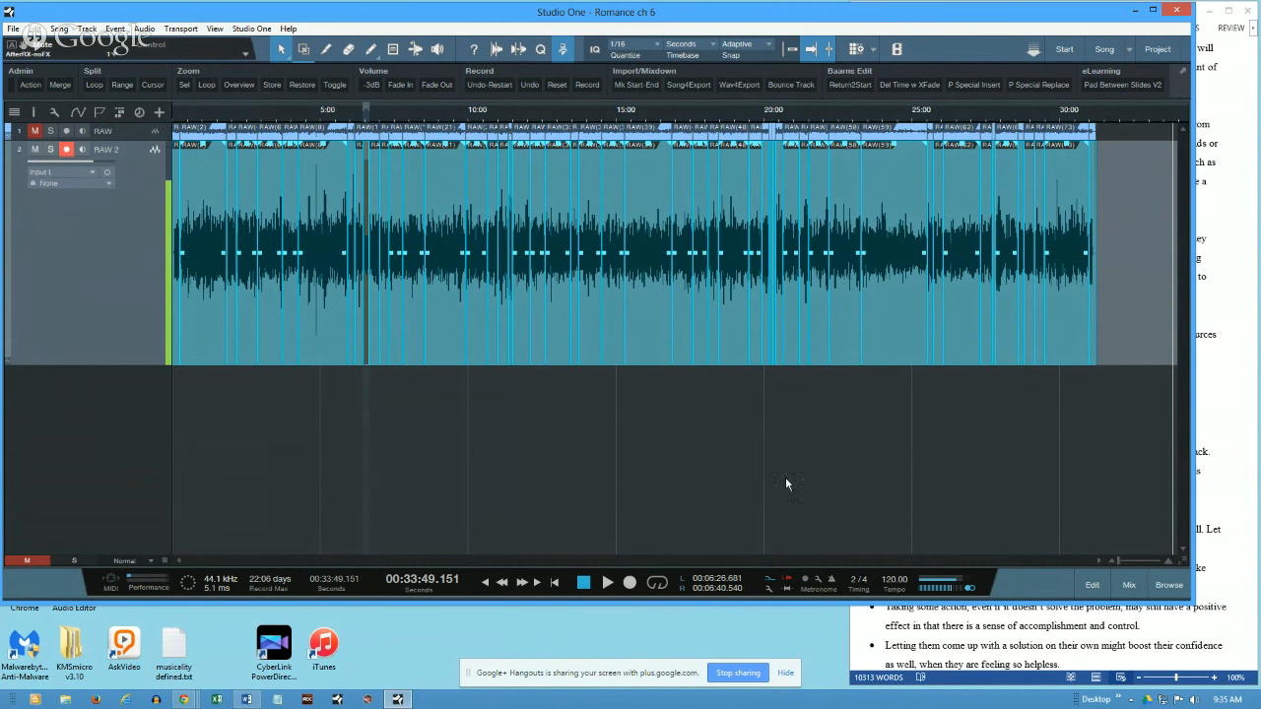
# Step: Show the mixer console and inspect the Mono Out channel in the song's audio output setup, leaving the setup without changes
pyautogui.click(1129, 588)
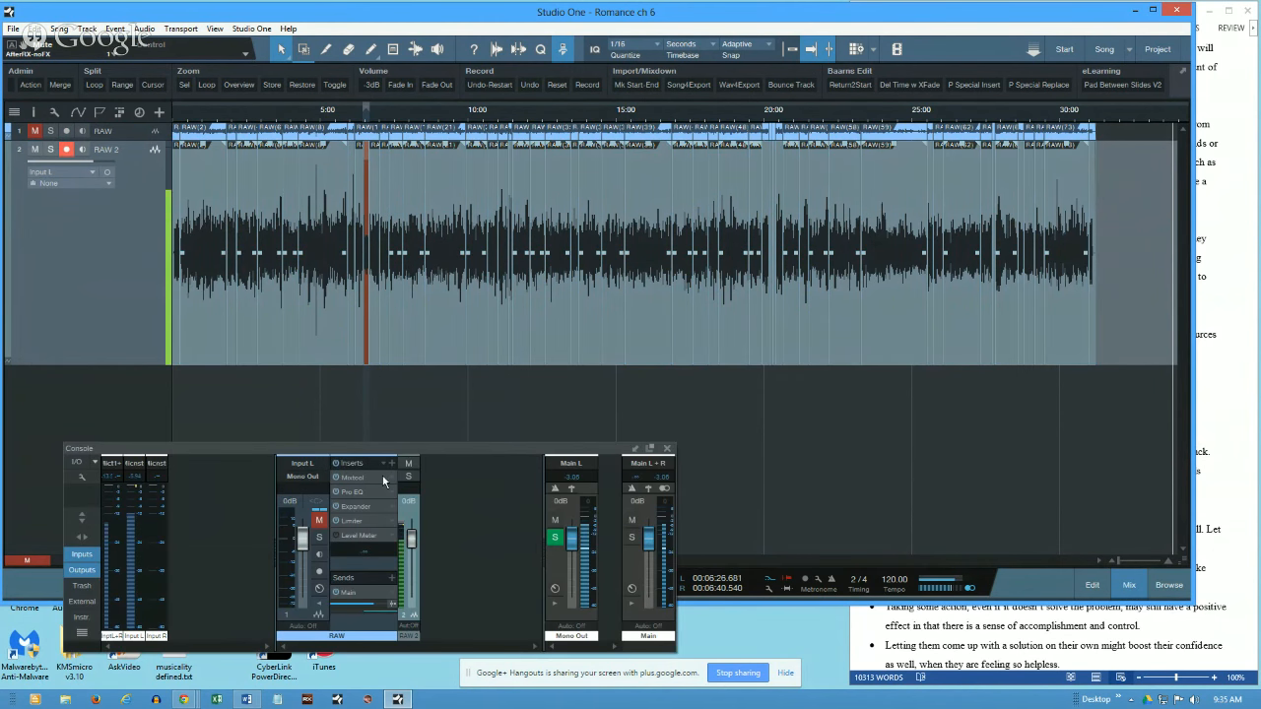
pyautogui.click(79, 462)
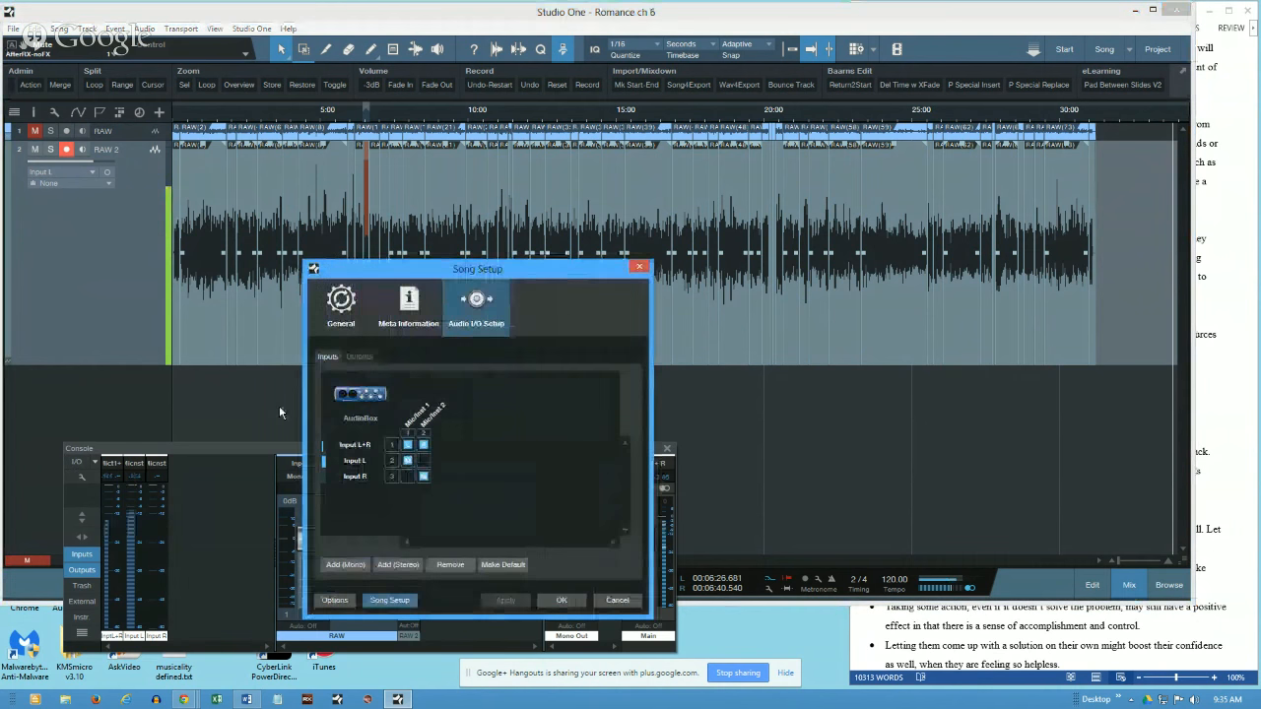
pyautogui.click(355, 356)
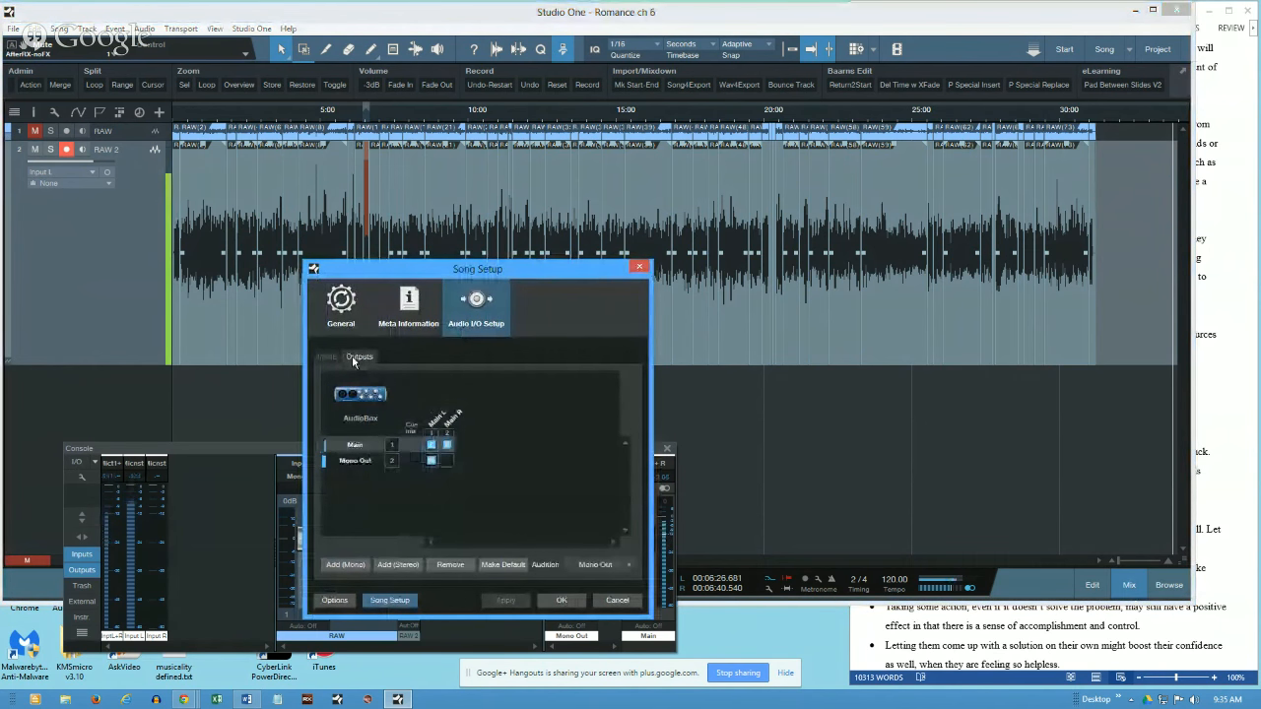
pyautogui.click(347, 463)
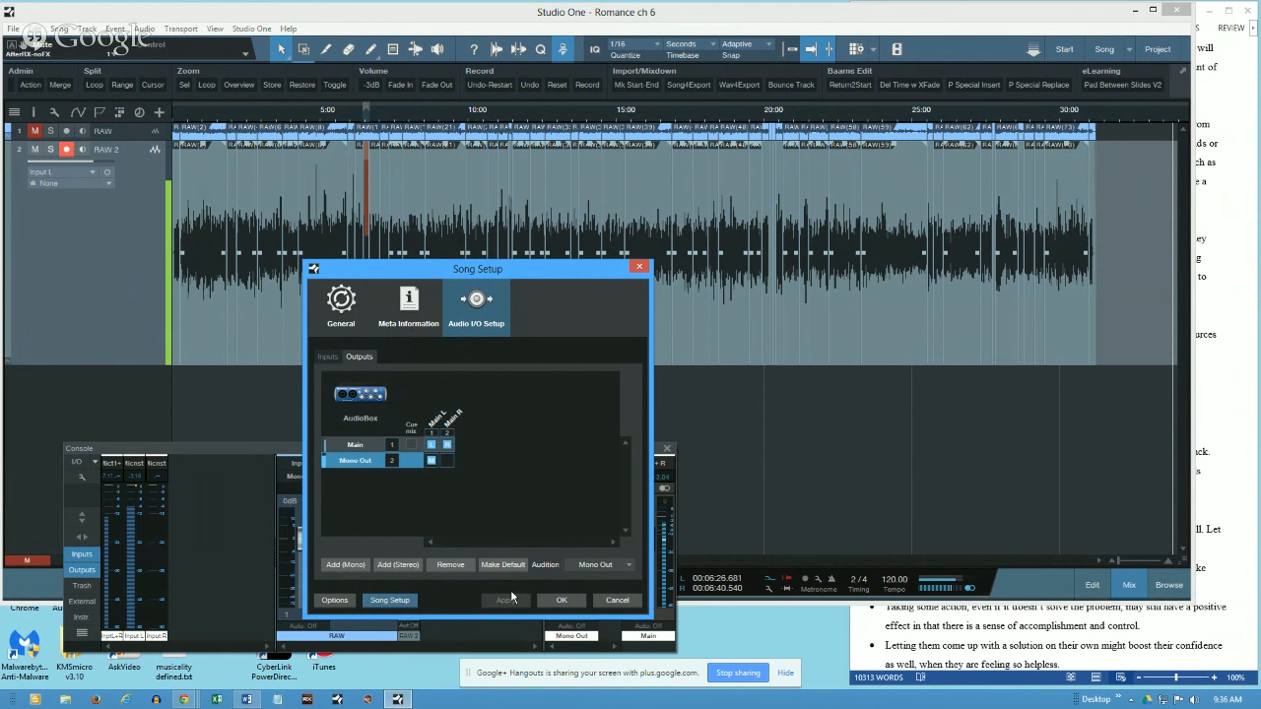
pyautogui.click(614, 600)
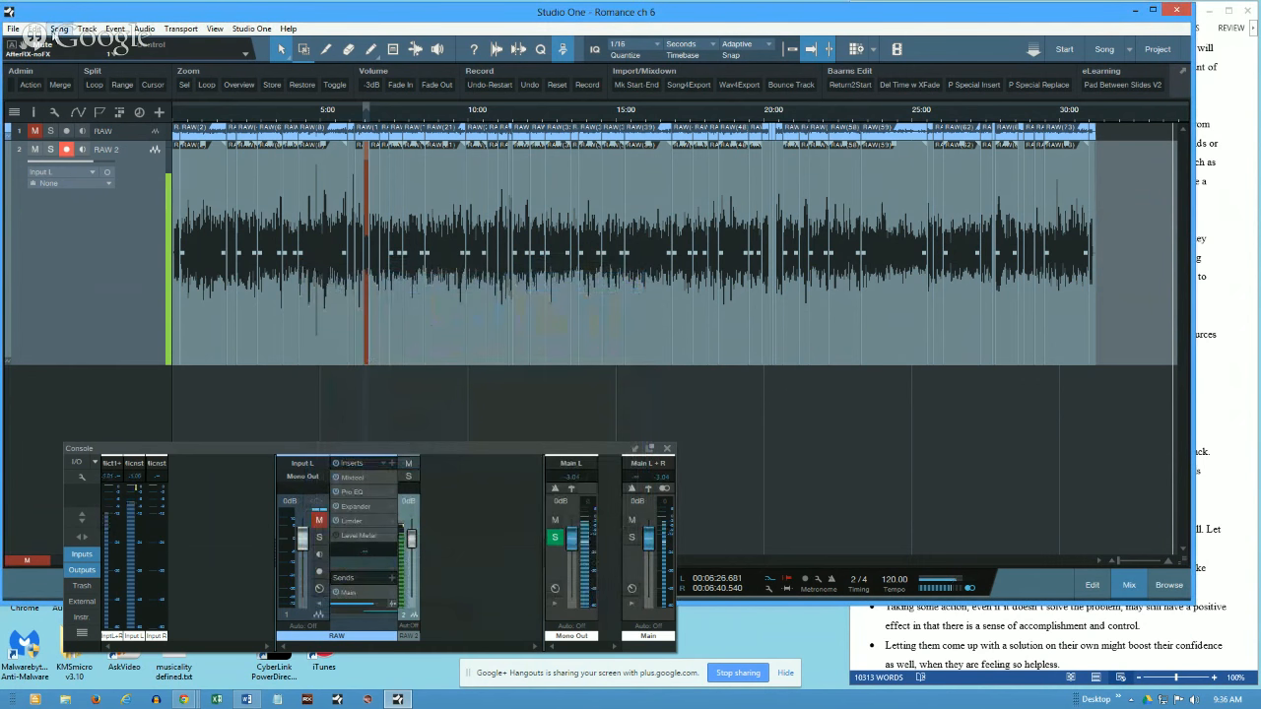
# Step: Choose Mono Out as the output in the Export Mixdown settings and cancel the export
pyautogui.click(59, 28)
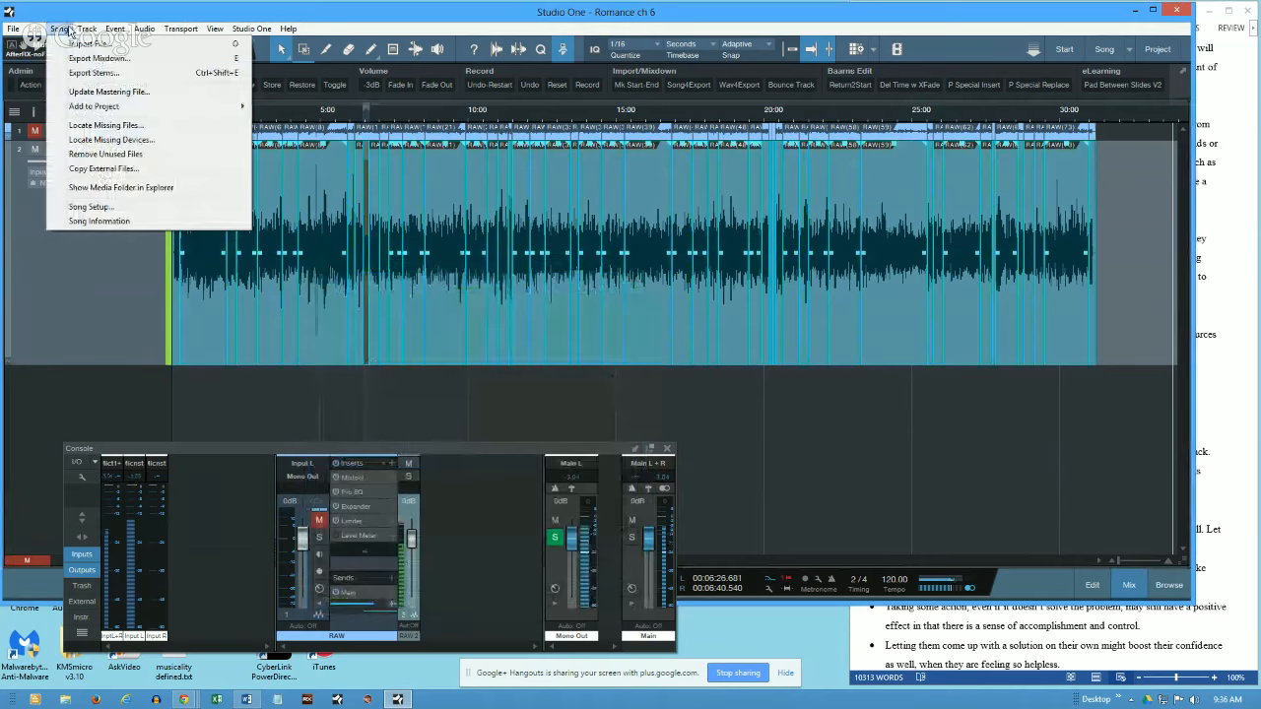
pyautogui.moveTo(16, 29)
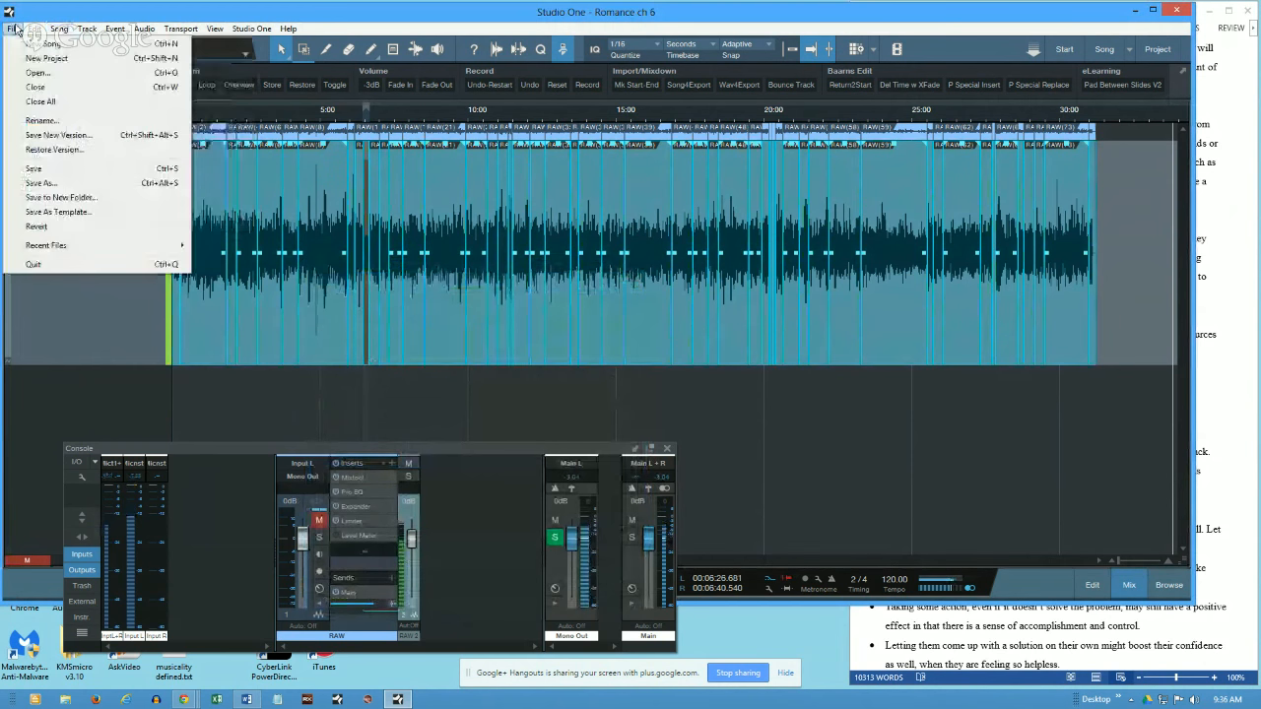
pyautogui.moveTo(57, 32)
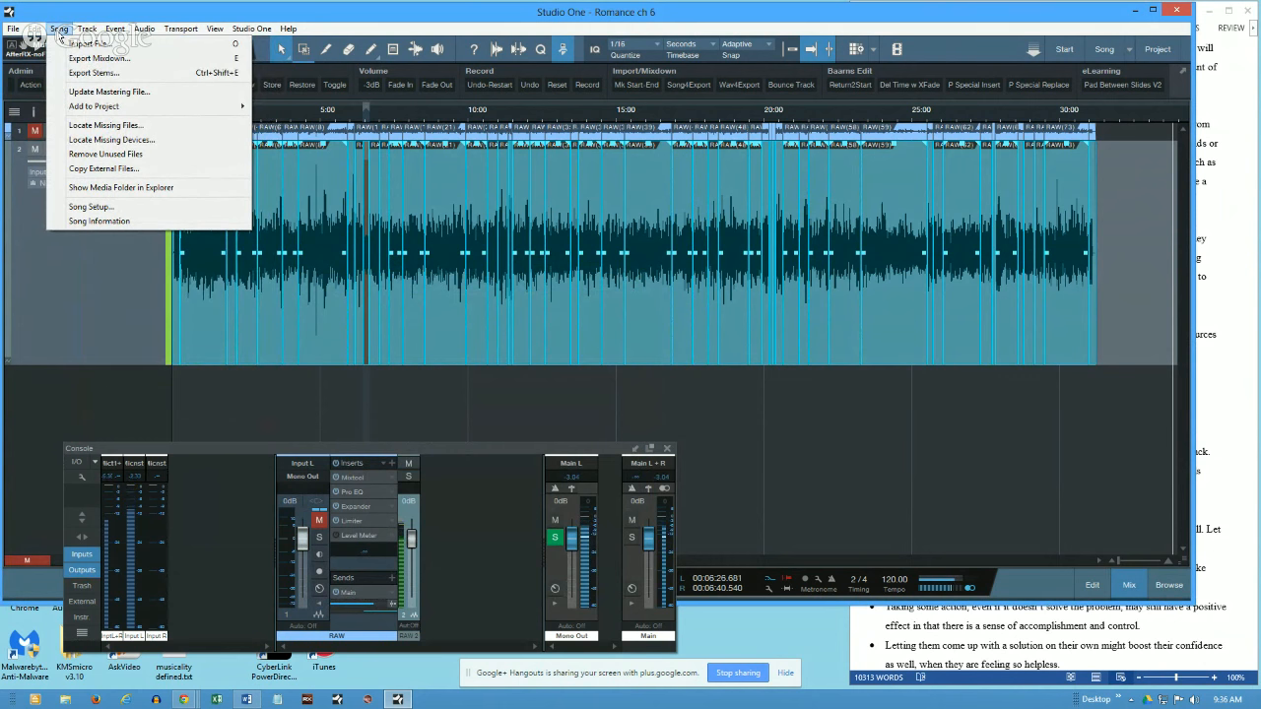
pyautogui.click(96, 59)
pyautogui.moveTo(589, 191); pyautogui.dragTo(429, 44)
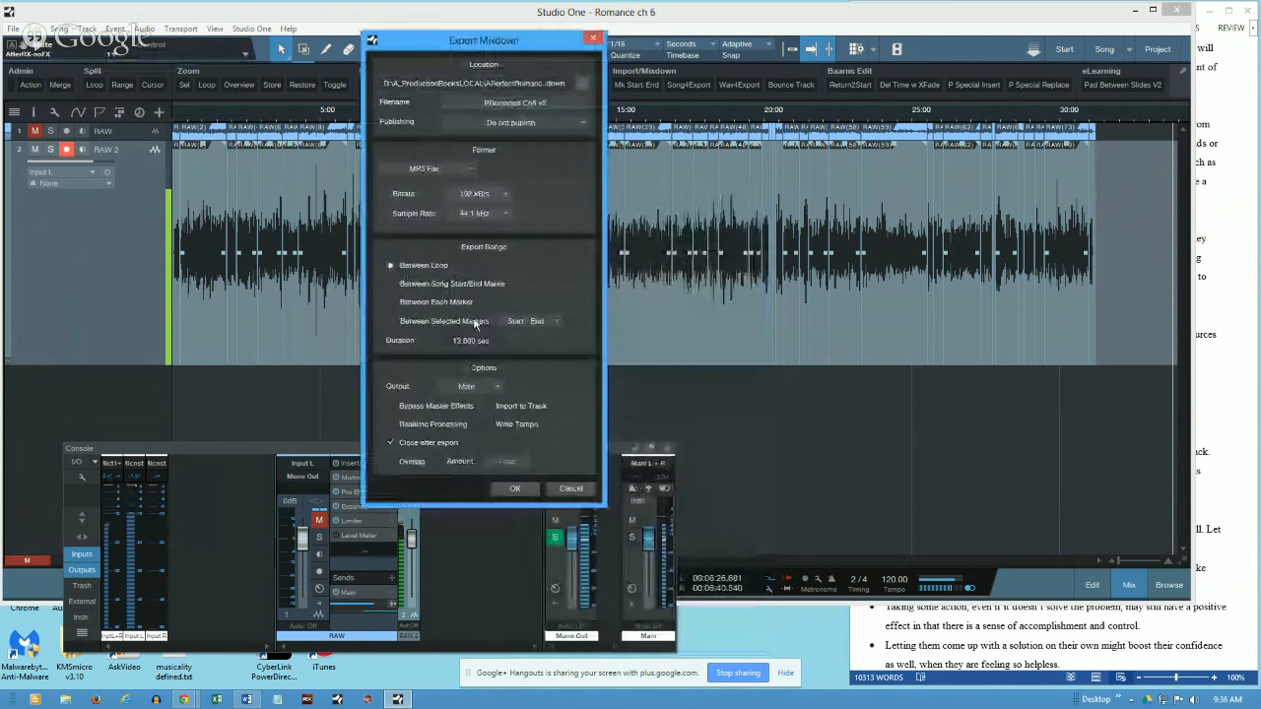
pyautogui.click(489, 388)
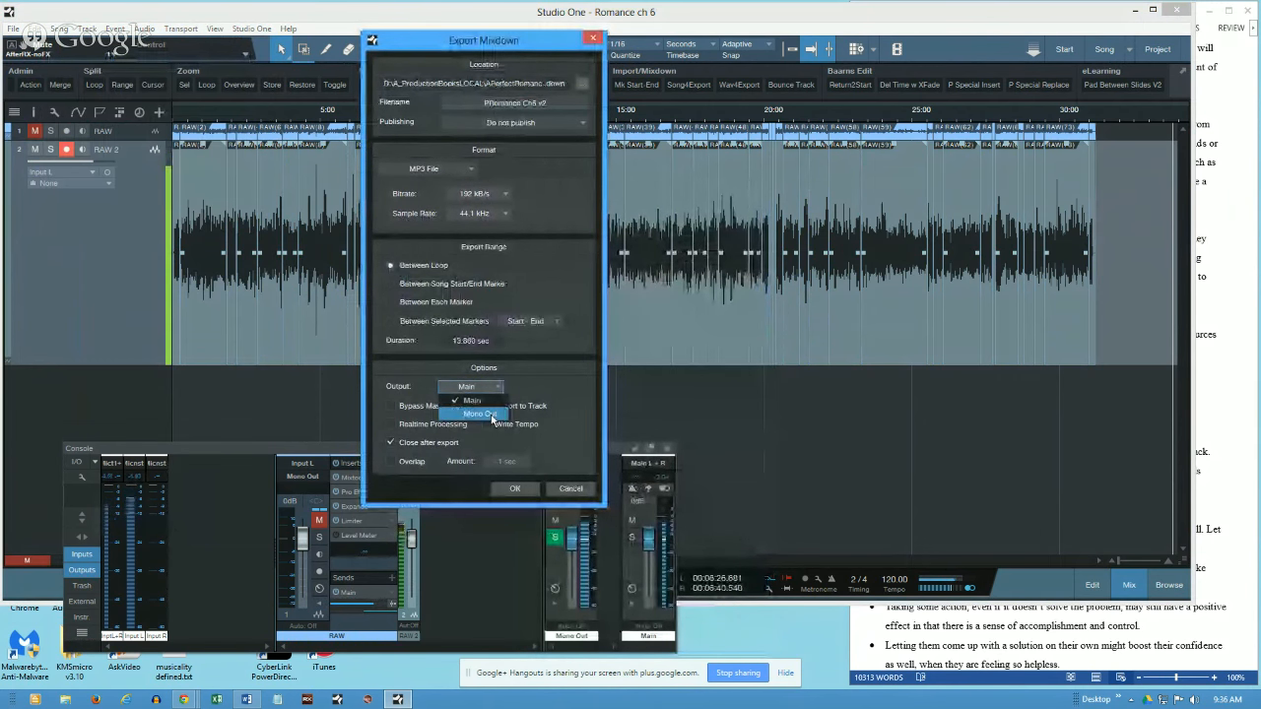
pyautogui.click(481, 413)
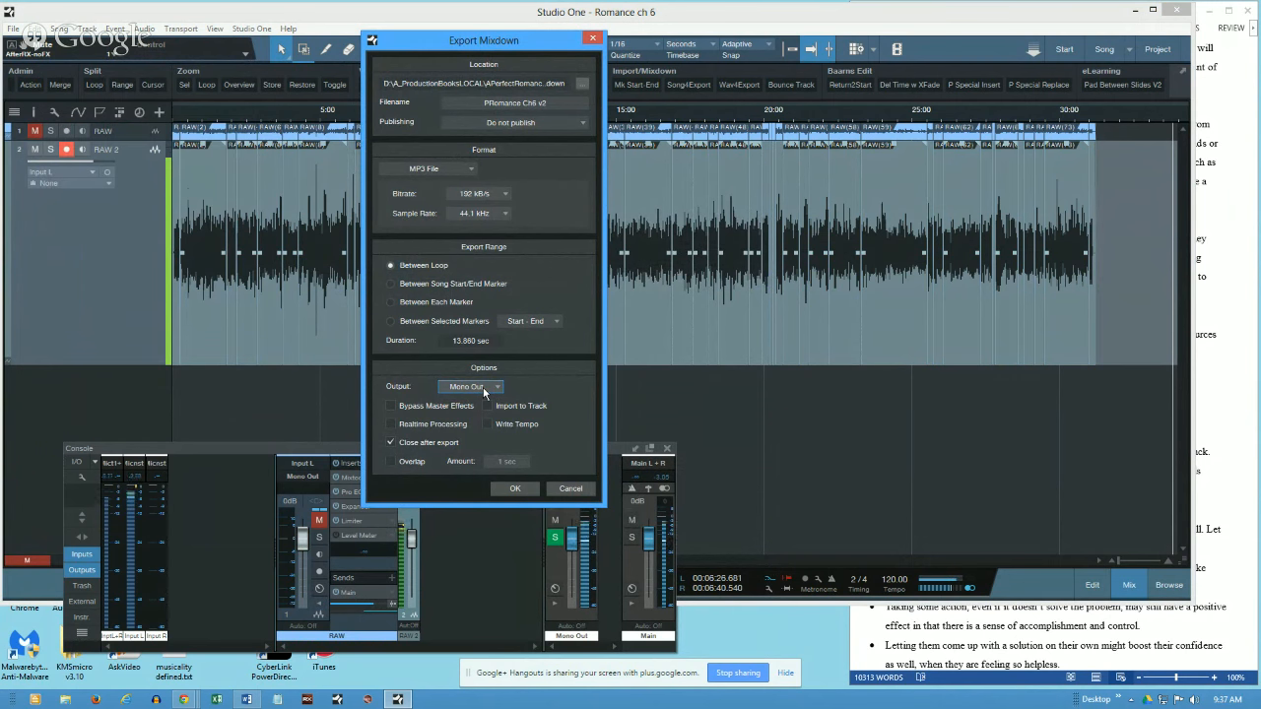
pyautogui.click(562, 487)
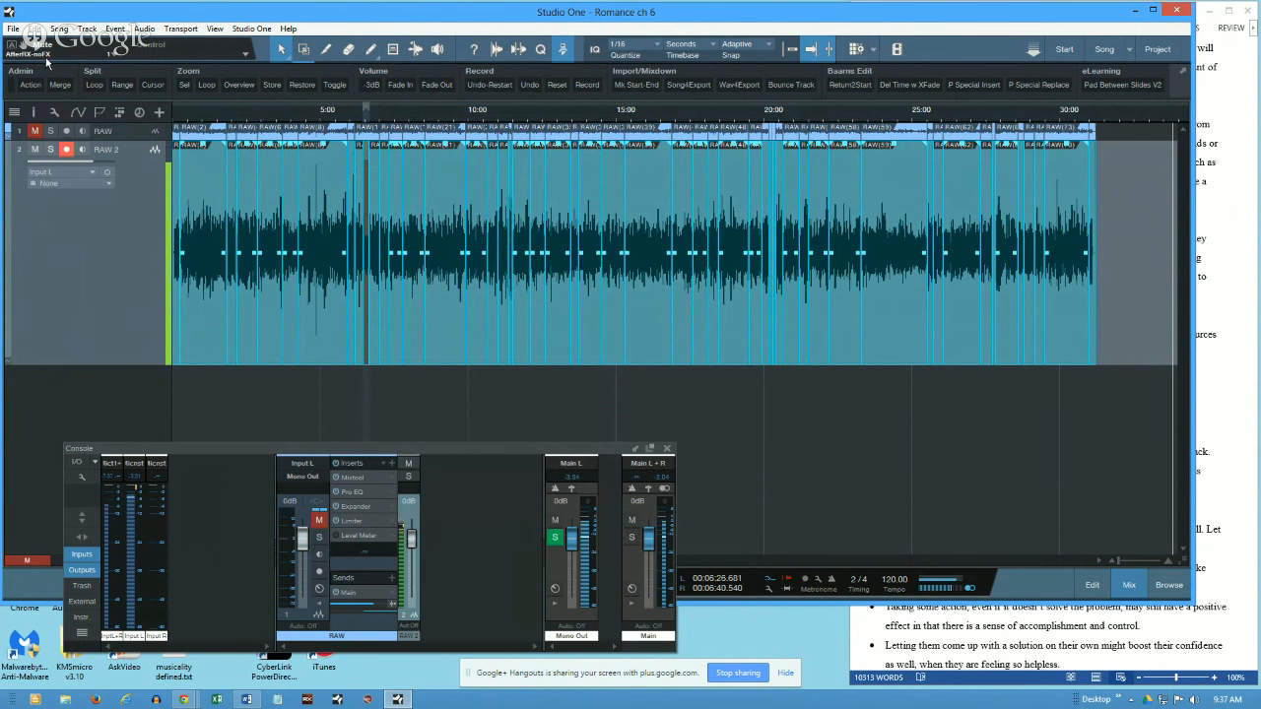
# Step: Create a new song from the Empty Song template on the Start page
pyautogui.click(1062, 54)
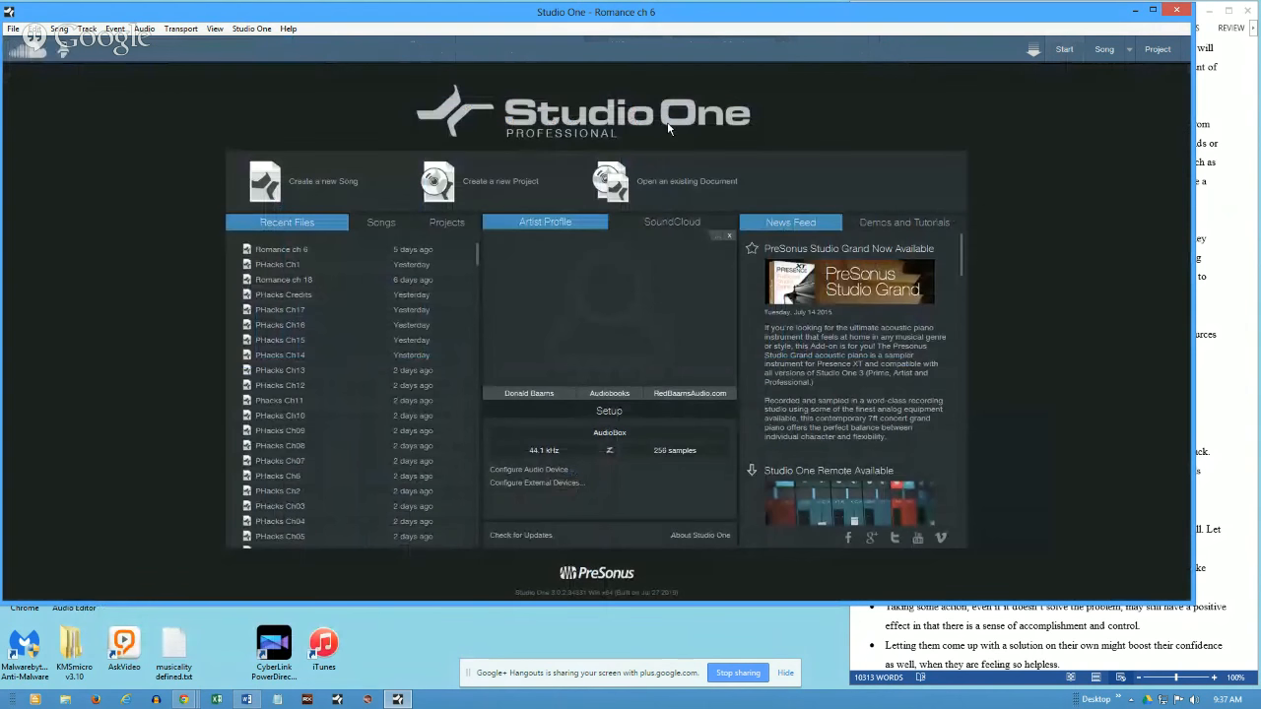
pyautogui.click(329, 188)
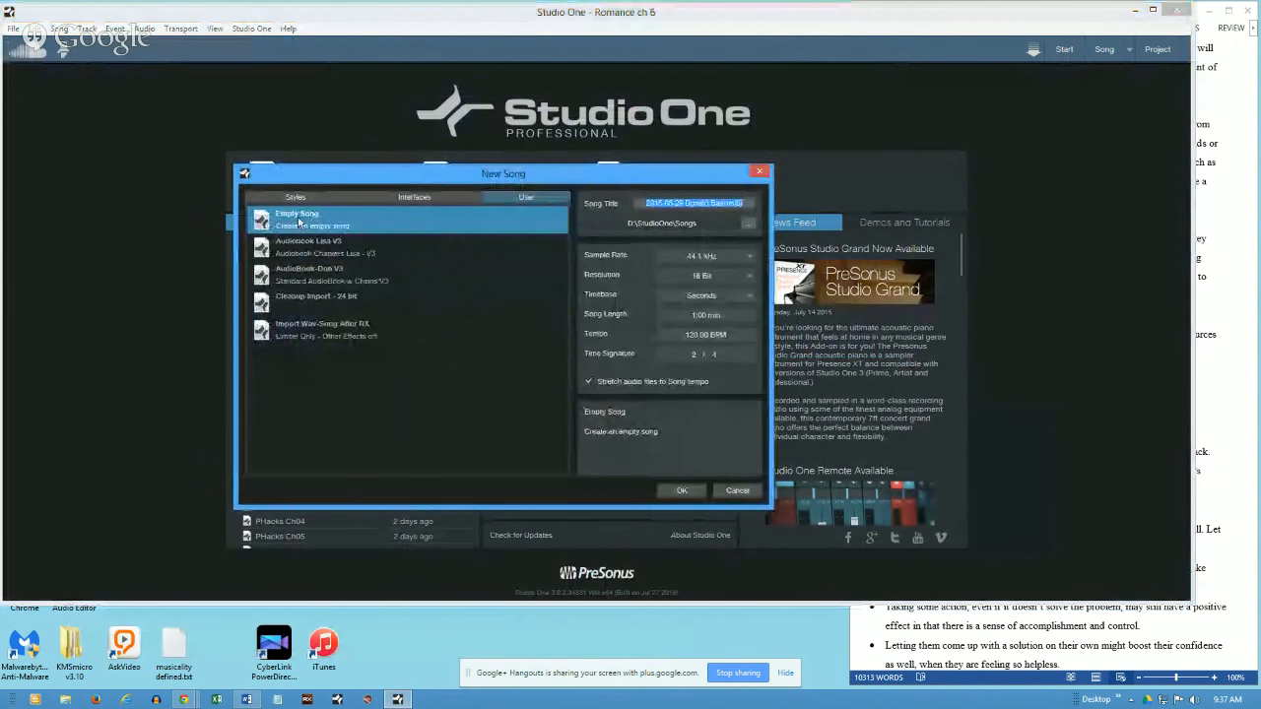
pyautogui.click(668, 492)
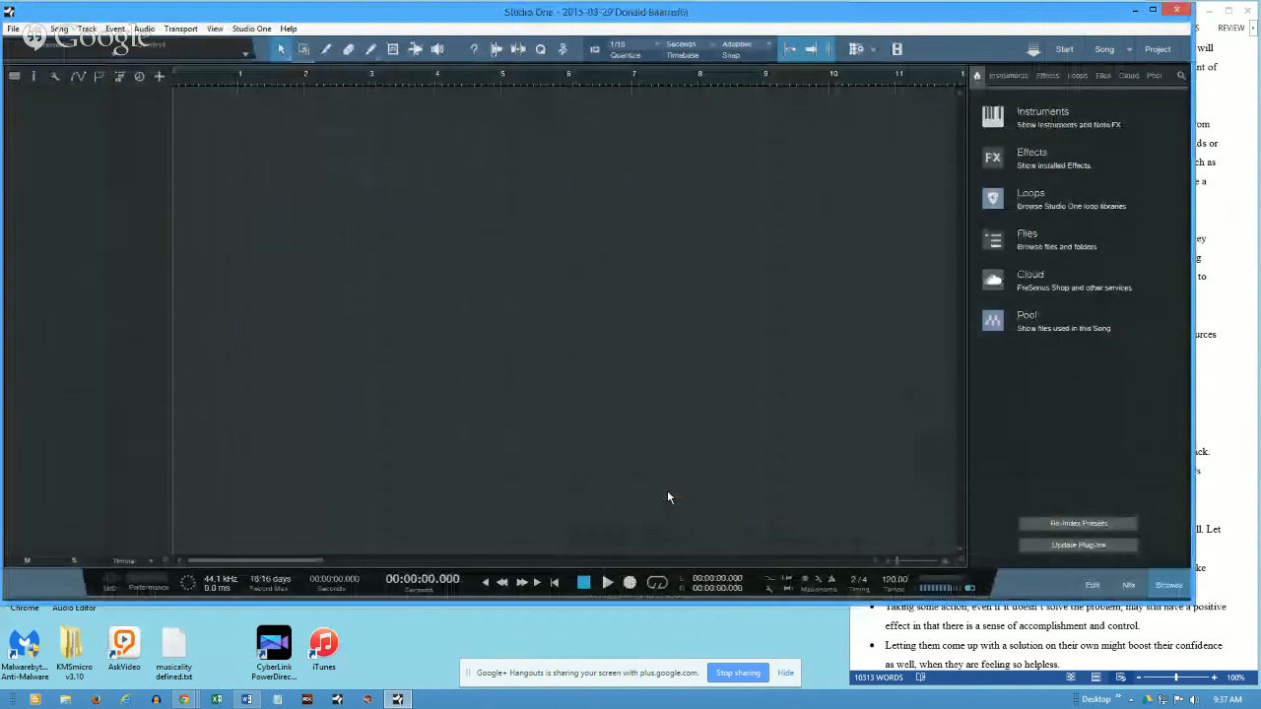
# Step: Swap the browser for the editor pane, and resize the window and pane so most of the space goes to the arrangement
pyautogui.click(1173, 585)
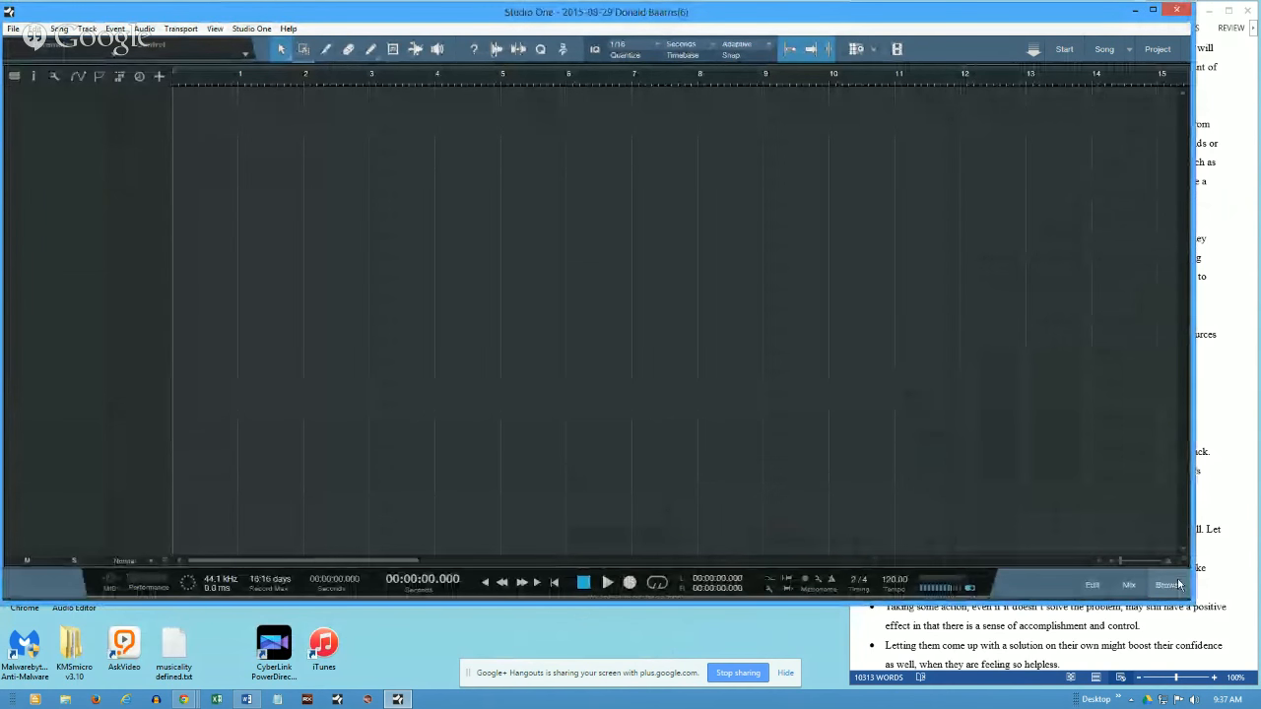
pyautogui.moveTo(1193, 601); pyautogui.dragTo(863, 396)
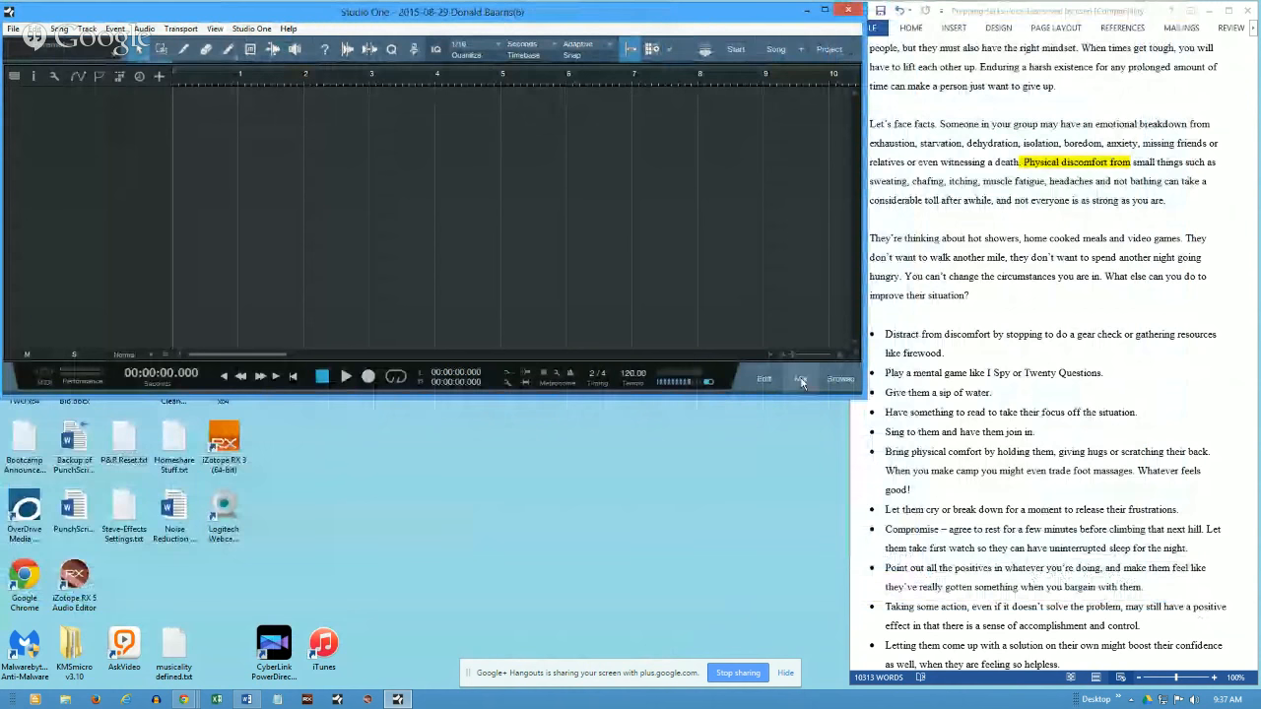
pyautogui.click(762, 379)
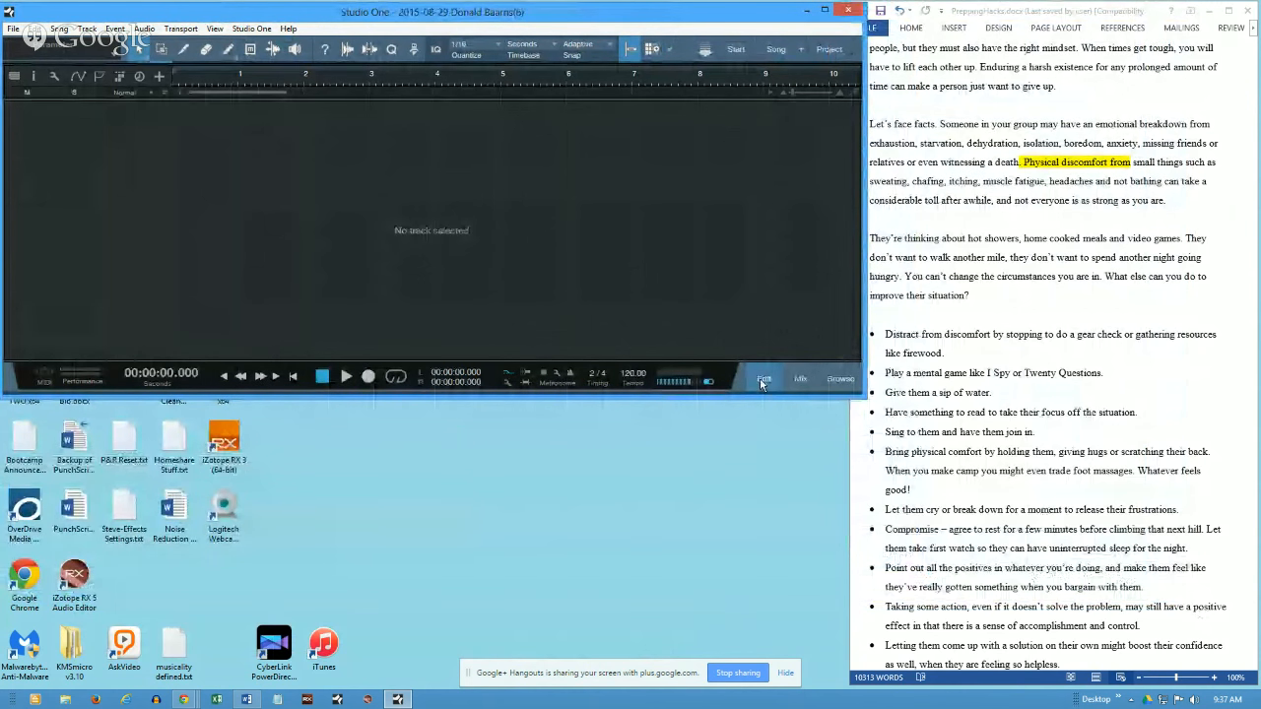
pyautogui.moveTo(871, 395); pyautogui.dragTo(1060, 567)
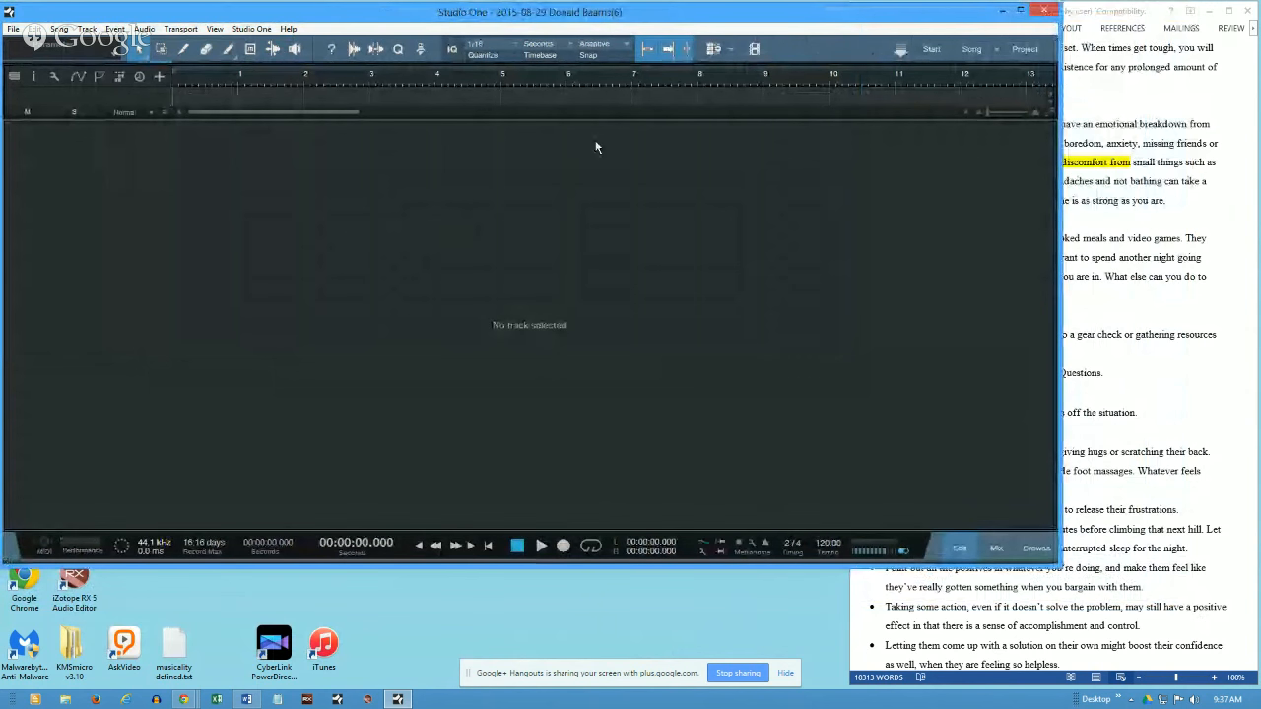
pyautogui.moveTo(614, 115); pyautogui.dragTo(619, 416)
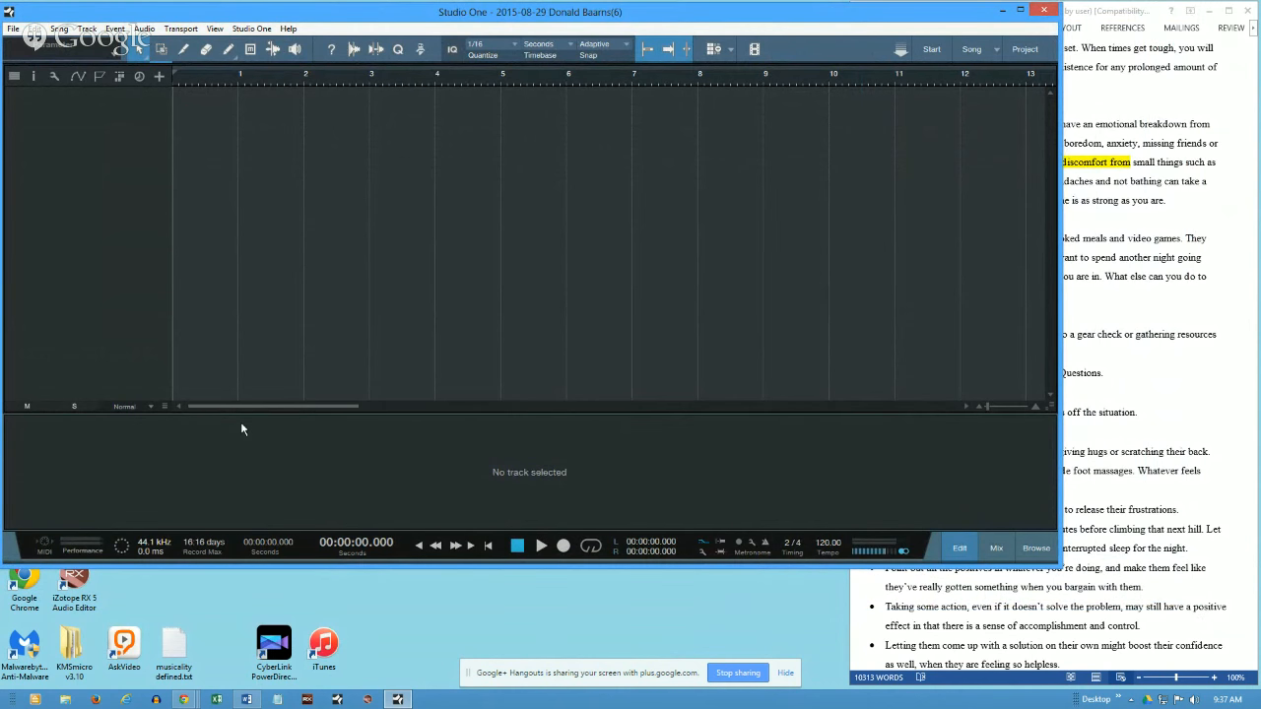
pyautogui.click(14, 30)
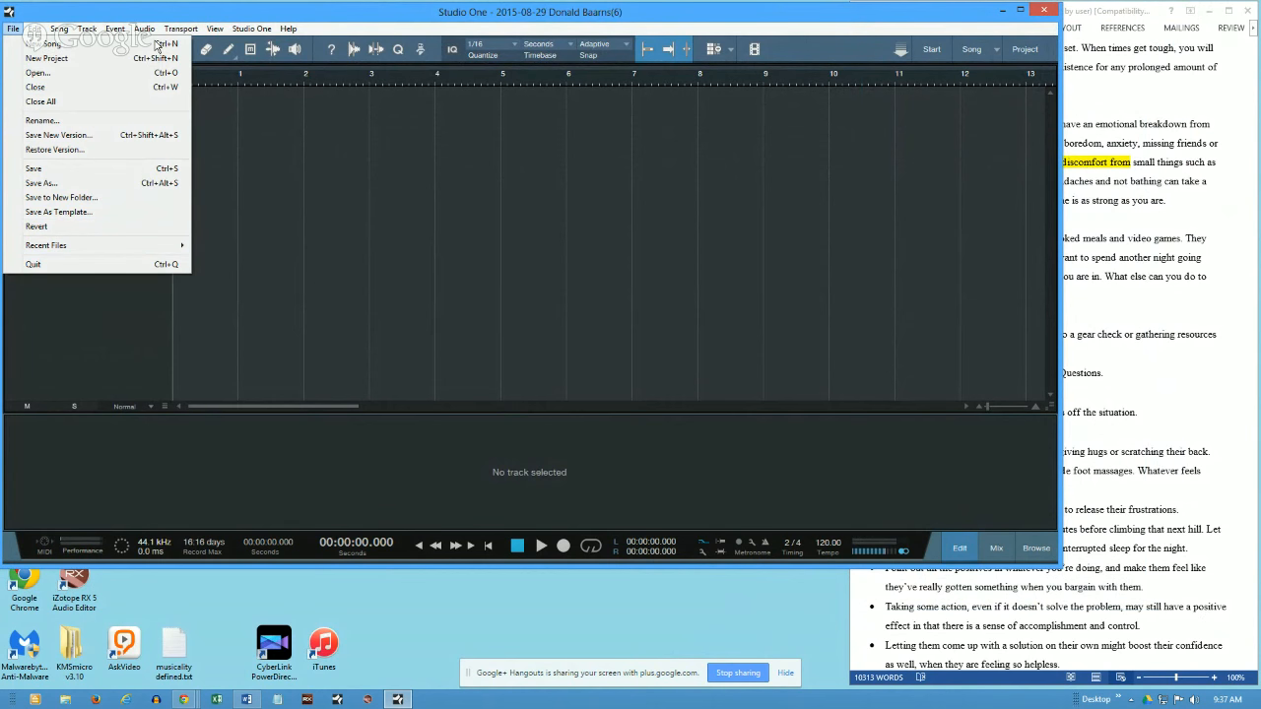
pyautogui.click(89, 28)
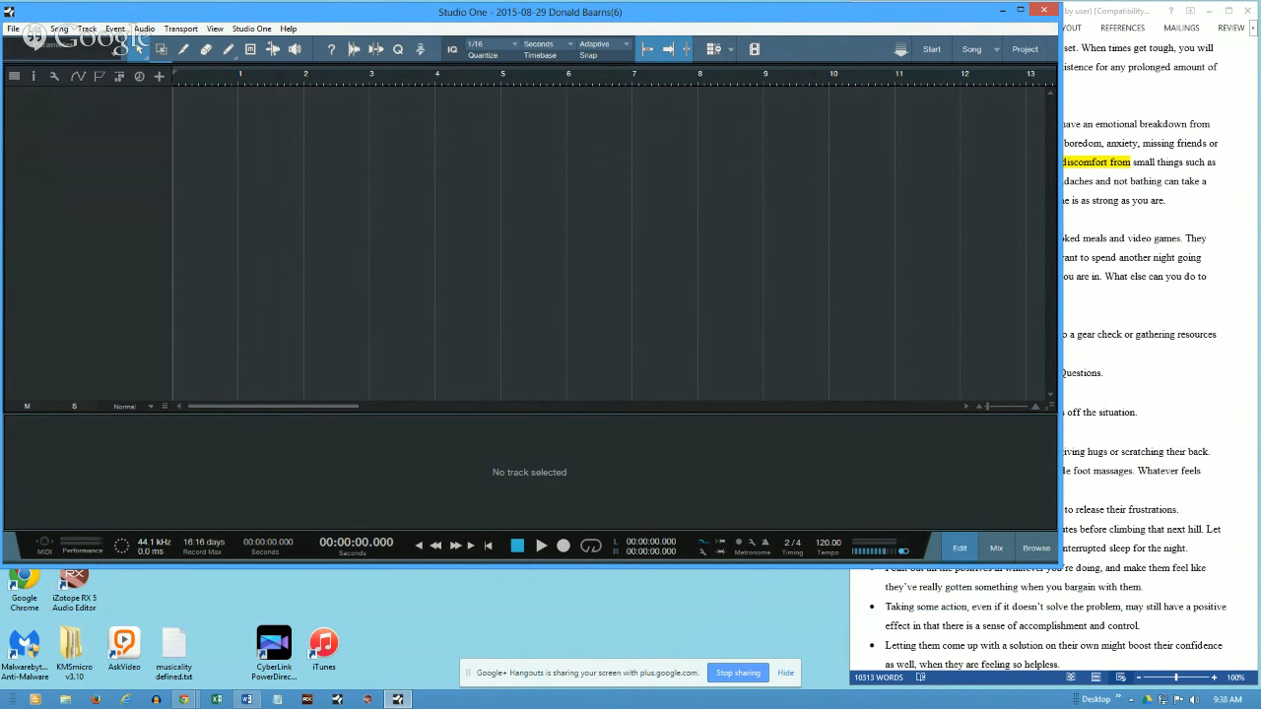
# Step: Turn off Snap to Grid and narrow the song window to about half the screen width
pyautogui.moveTo(1060, 278); pyautogui.dragTo(674, 278)
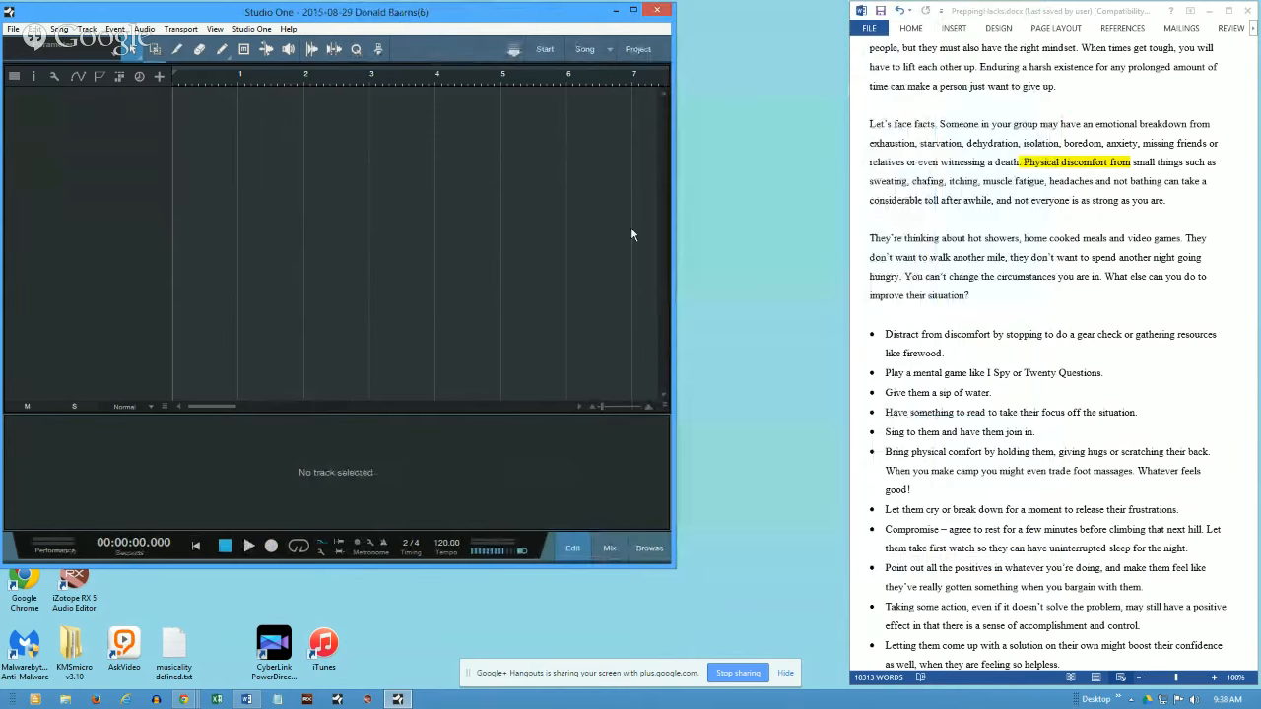
pyautogui.moveTo(673, 277); pyautogui.dragTo(1019, 277)
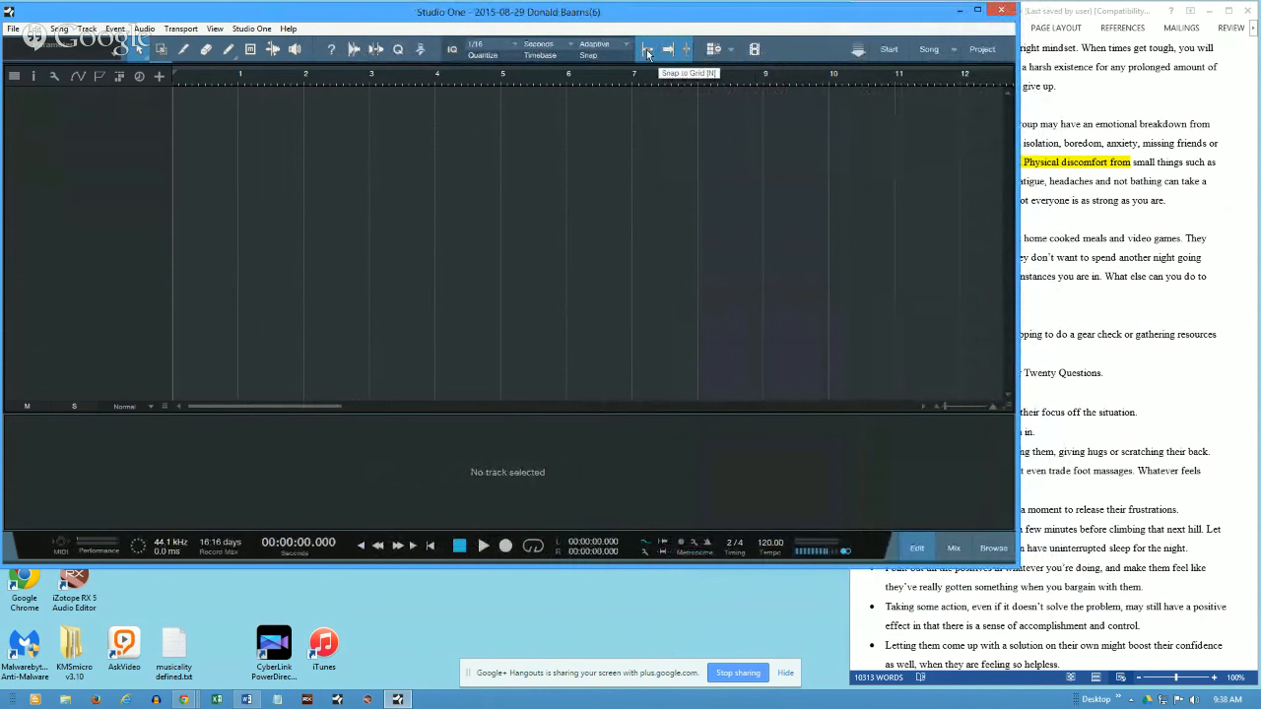
pyautogui.click(648, 51)
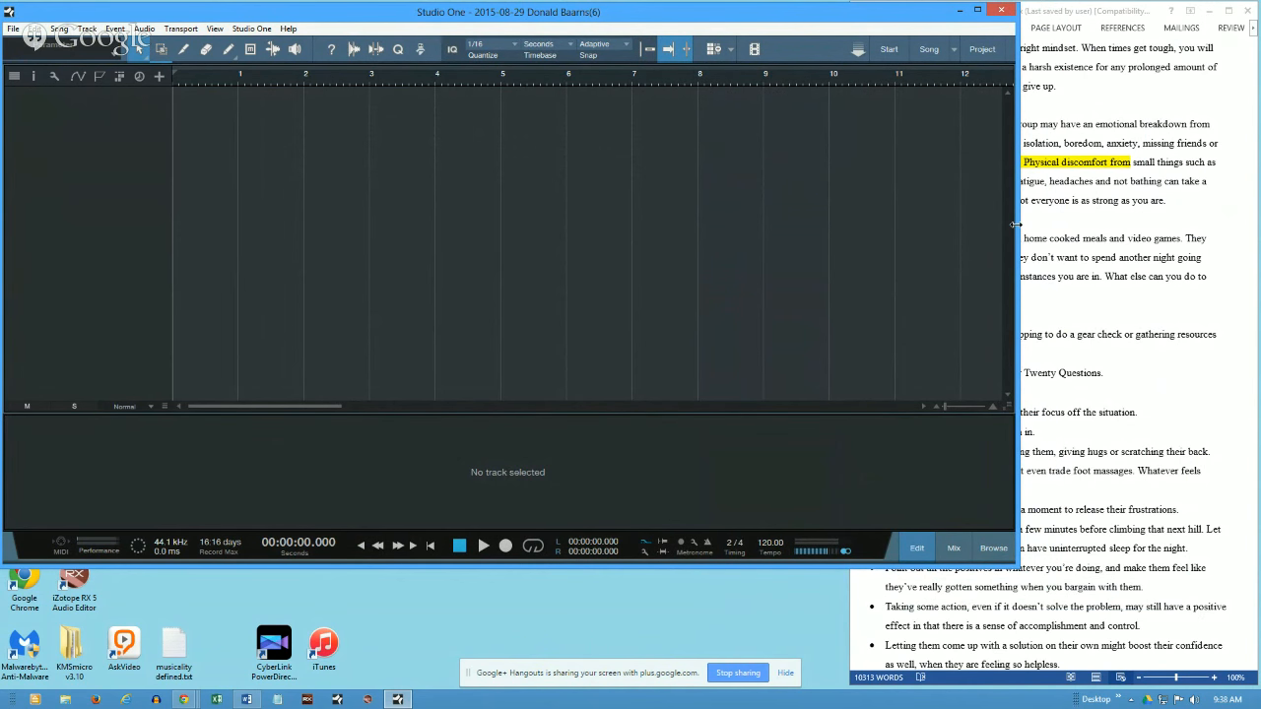
pyautogui.moveTo(1015, 225); pyautogui.dragTo(727, 237)
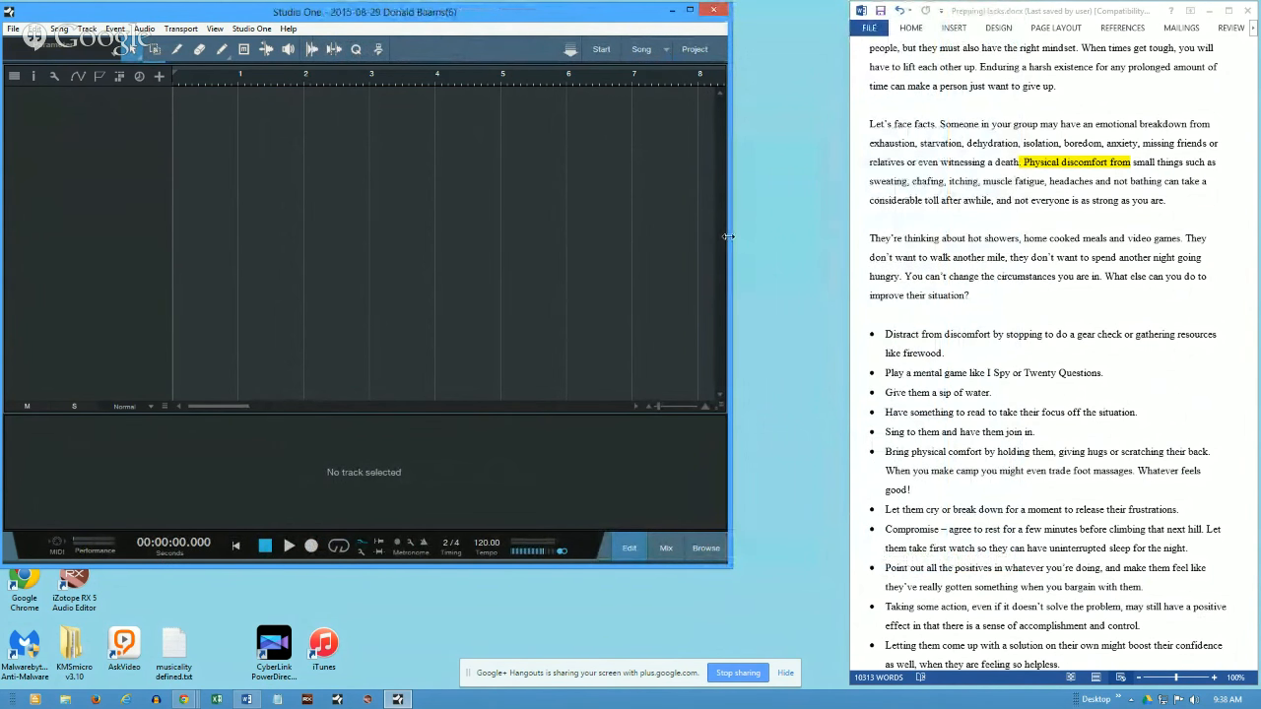
pyautogui.moveTo(727, 237); pyautogui.dragTo(617, 254)
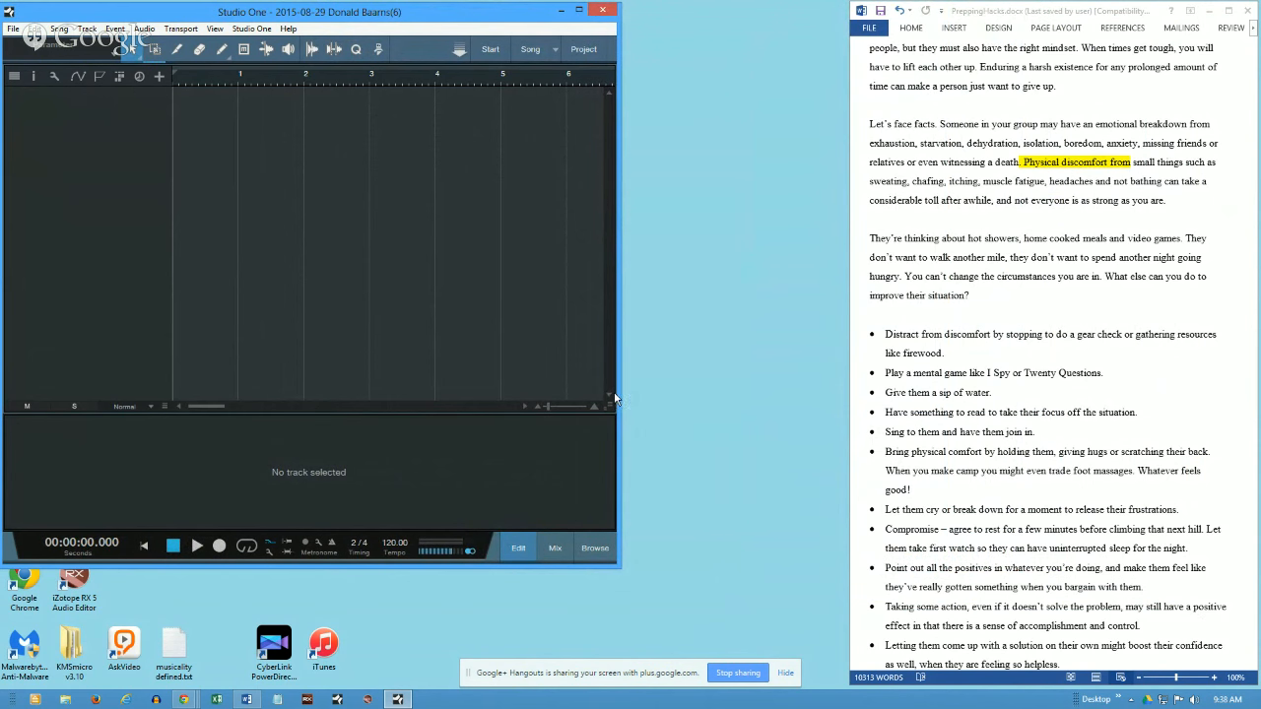
# Step: Toggle Autoscroll and resize the song window to about four fifths of the screen width with a shorter height
pyautogui.moveTo(614, 395); pyautogui.dragTo(948, 412)
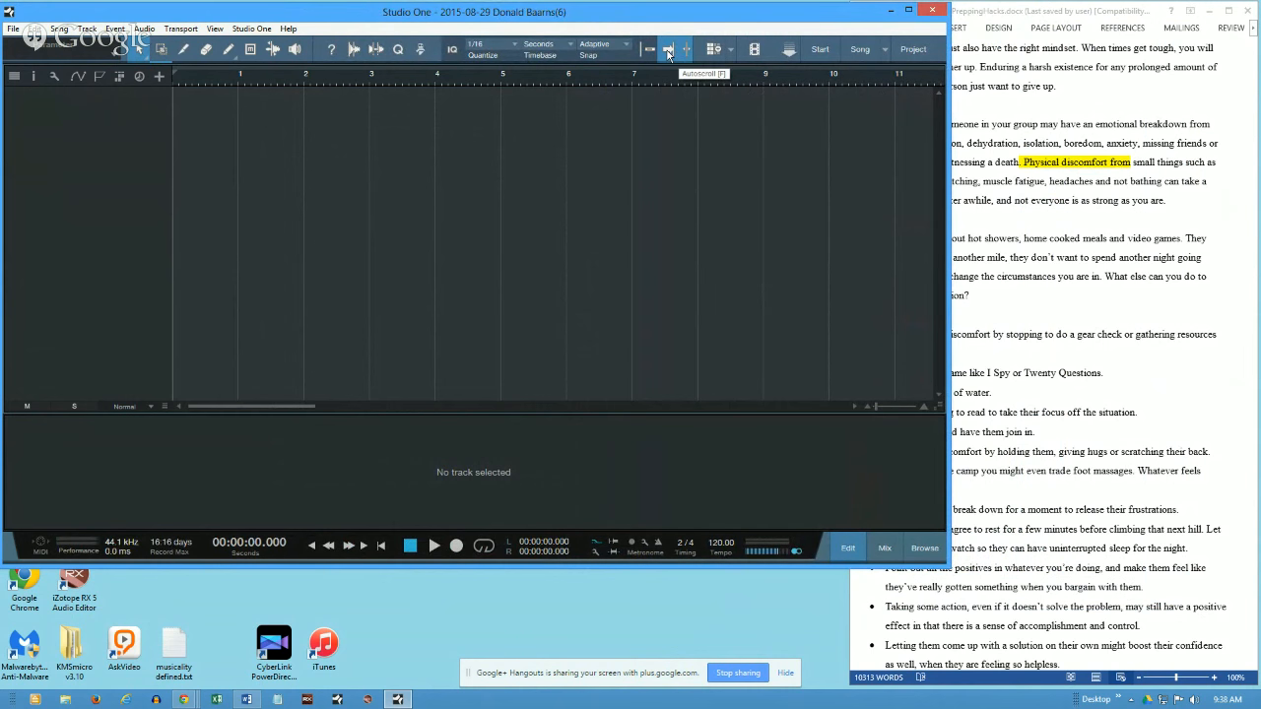
pyautogui.click(668, 51)
pyautogui.moveTo(946, 178); pyautogui.dragTo(503, 217)
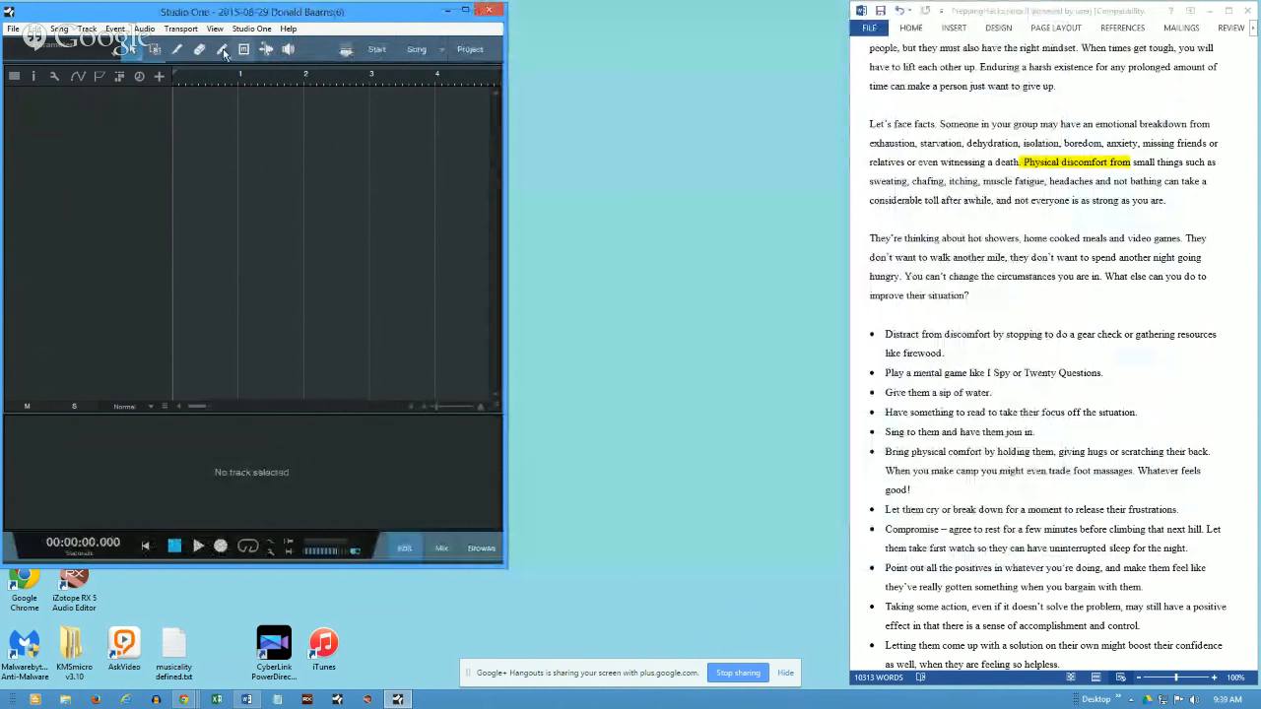
pyautogui.moveTo(505, 124); pyautogui.dragTo(859, 143)
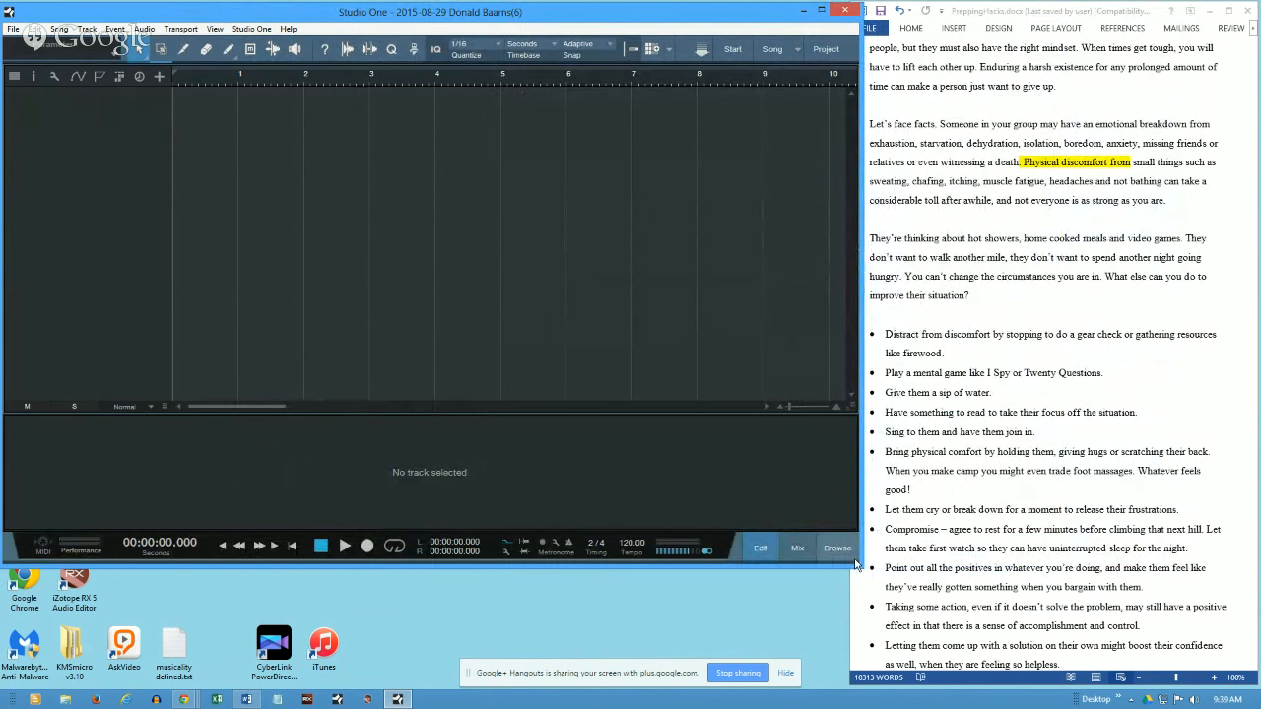
pyautogui.moveTo(862, 568); pyautogui.dragTo(1005, 463)
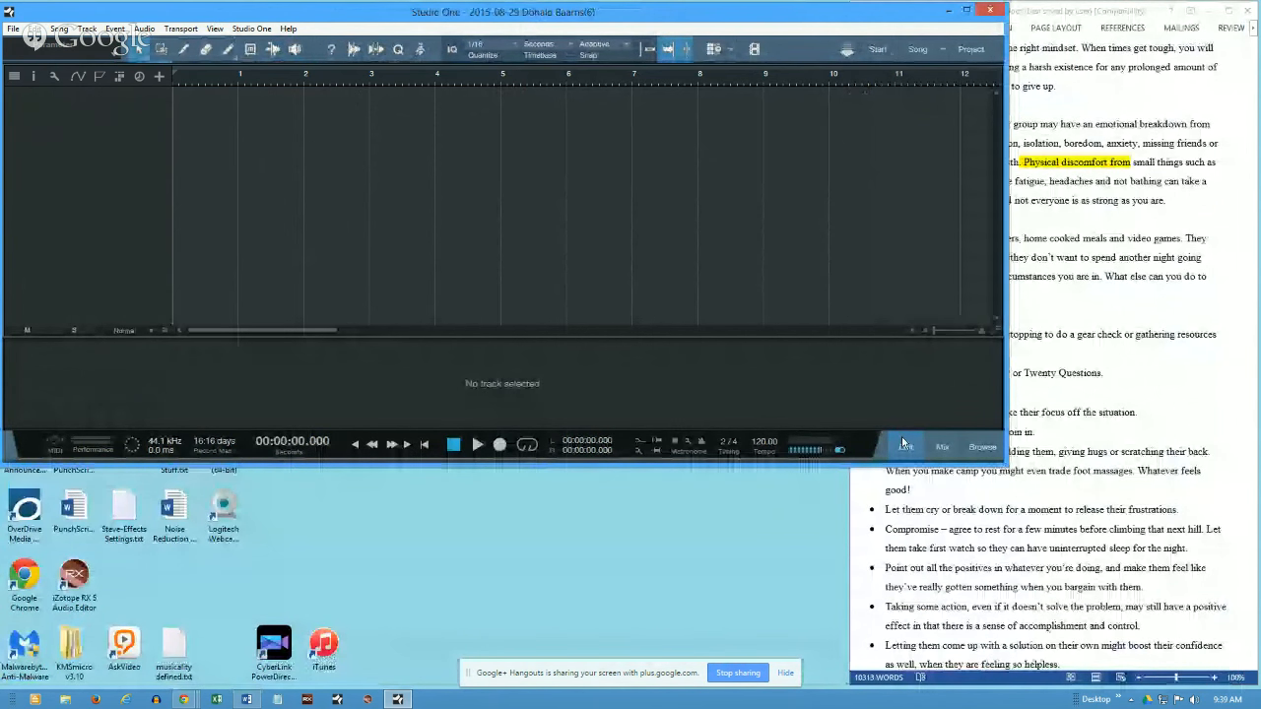
# Step: Show the mixer console, reduce its pane height, and detach it as a floating window over the lower part of the arrangement
pyautogui.click(943, 447)
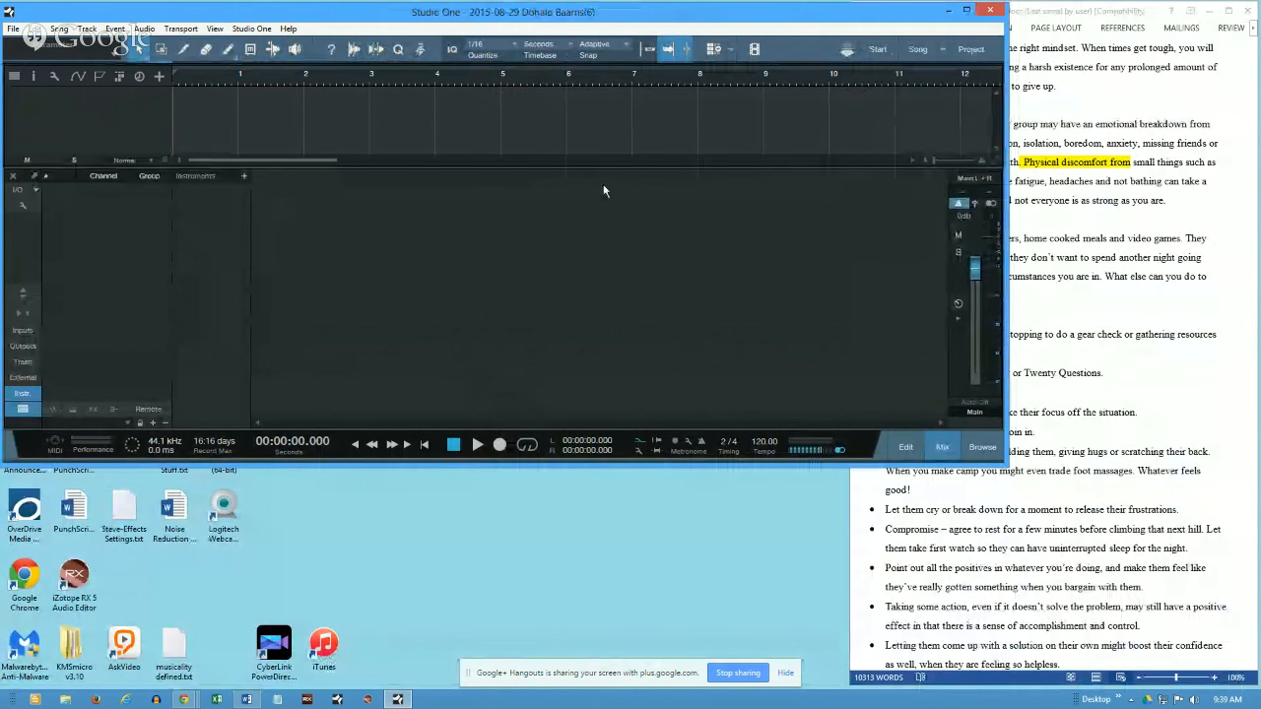
pyautogui.moveTo(605, 168); pyautogui.dragTo(605, 228)
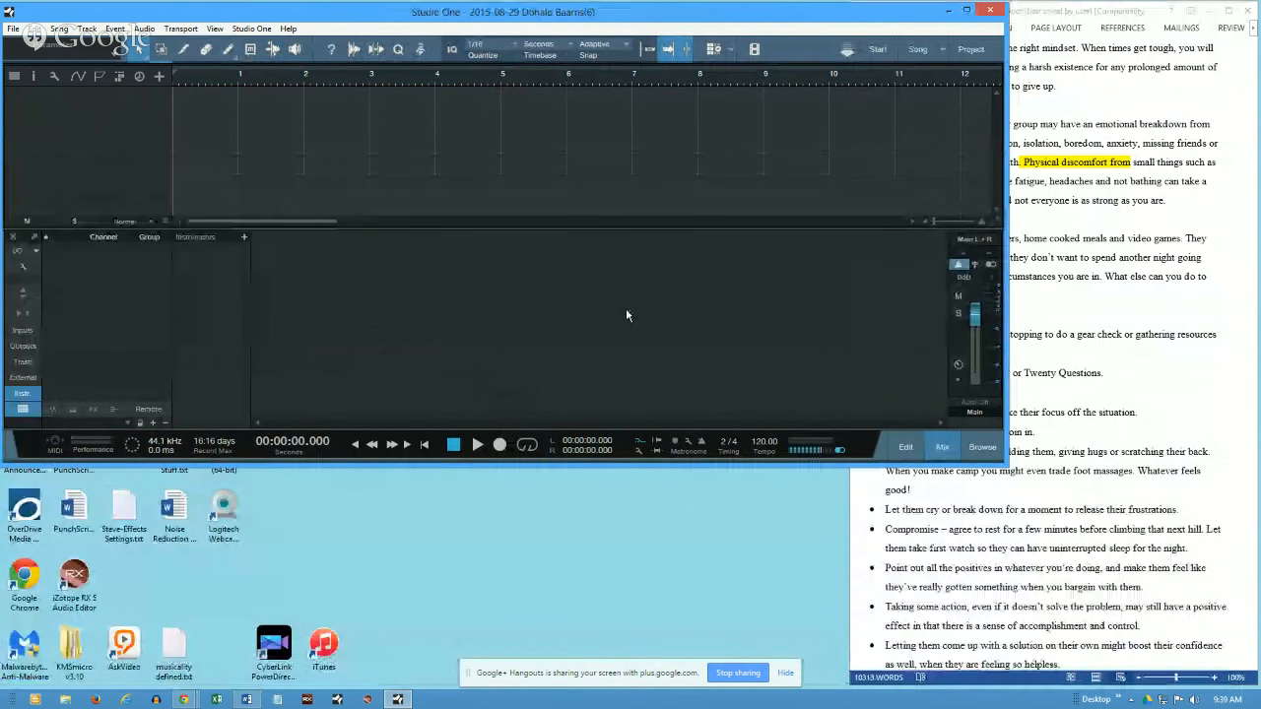
pyautogui.click(36, 238)
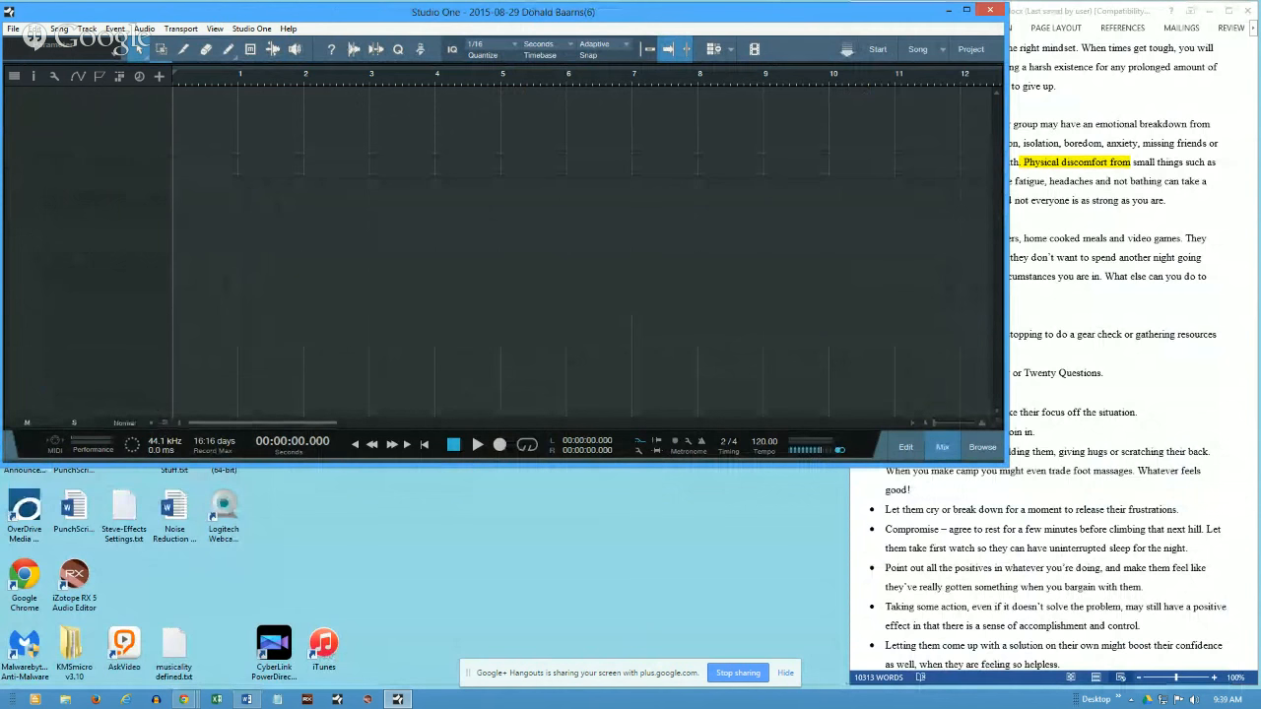
pyautogui.click(942, 447)
pyautogui.moveTo(822, 217); pyautogui.dragTo(310, 240)
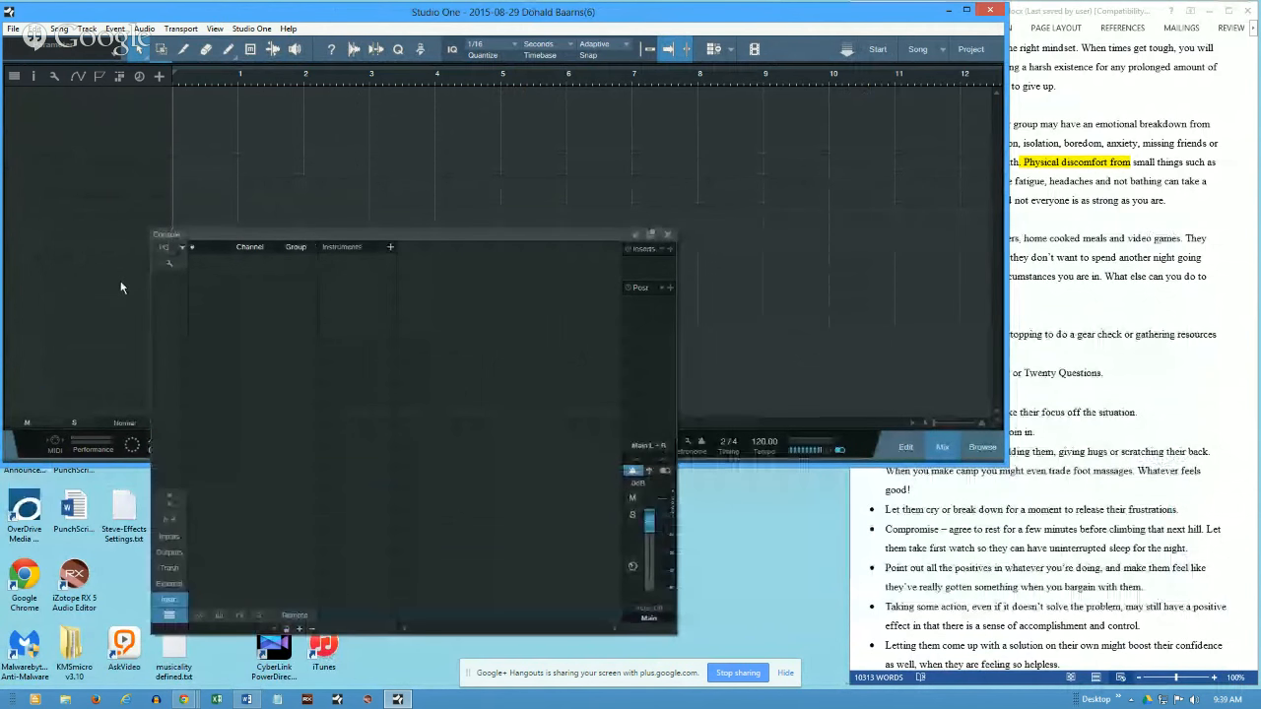
# Step: Switch the floating console's channel layout, shorten the console window from above, and close it
pyautogui.click(169, 518)
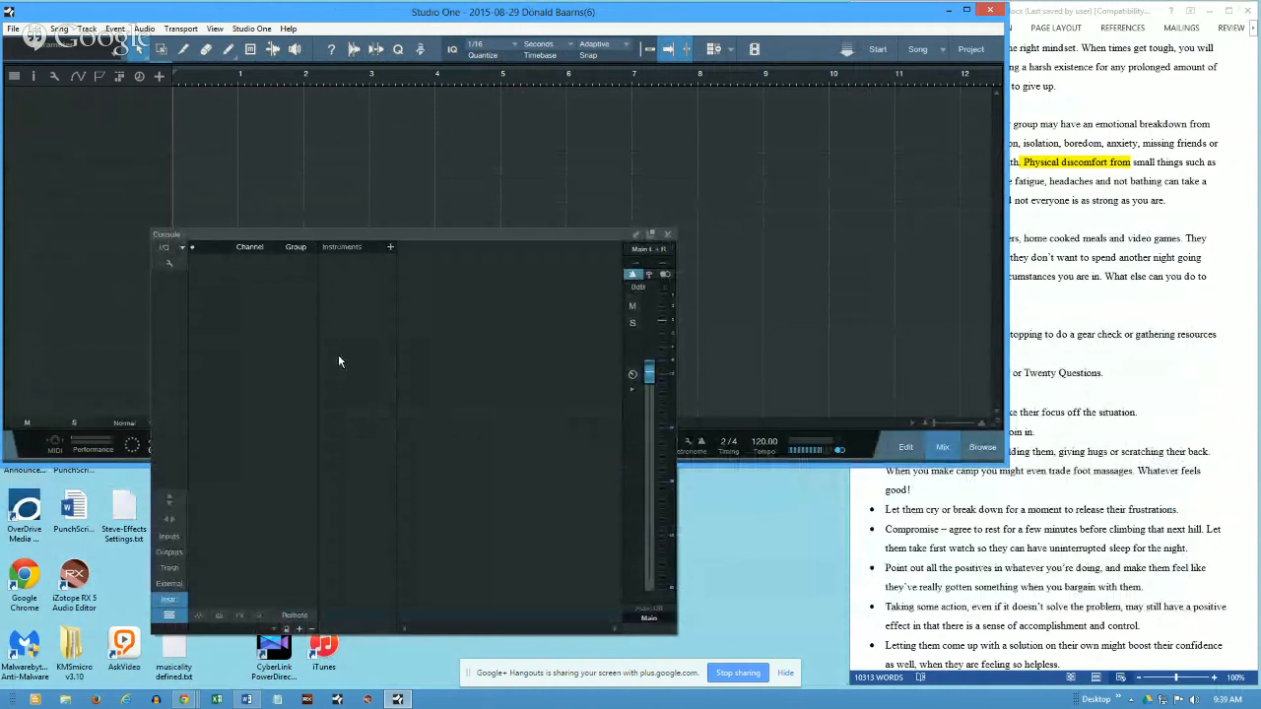
pyautogui.moveTo(459, 235); pyautogui.dragTo(461, 433)
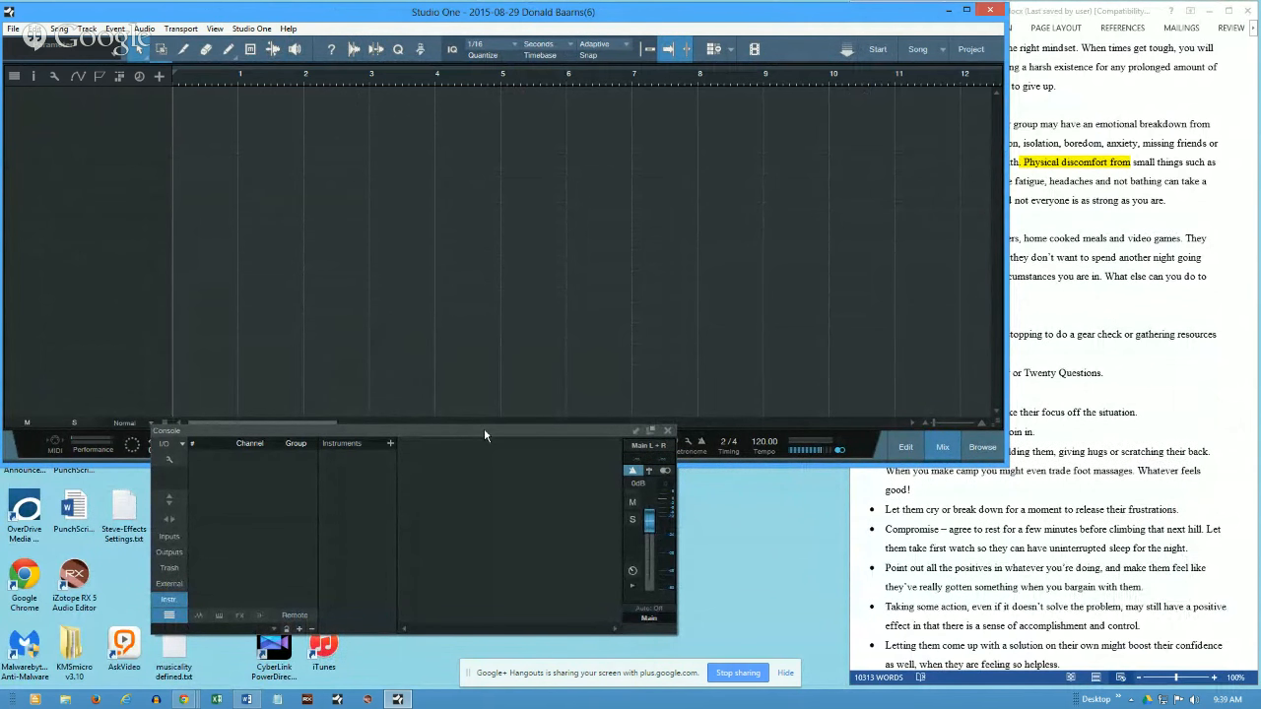
pyautogui.click(667, 431)
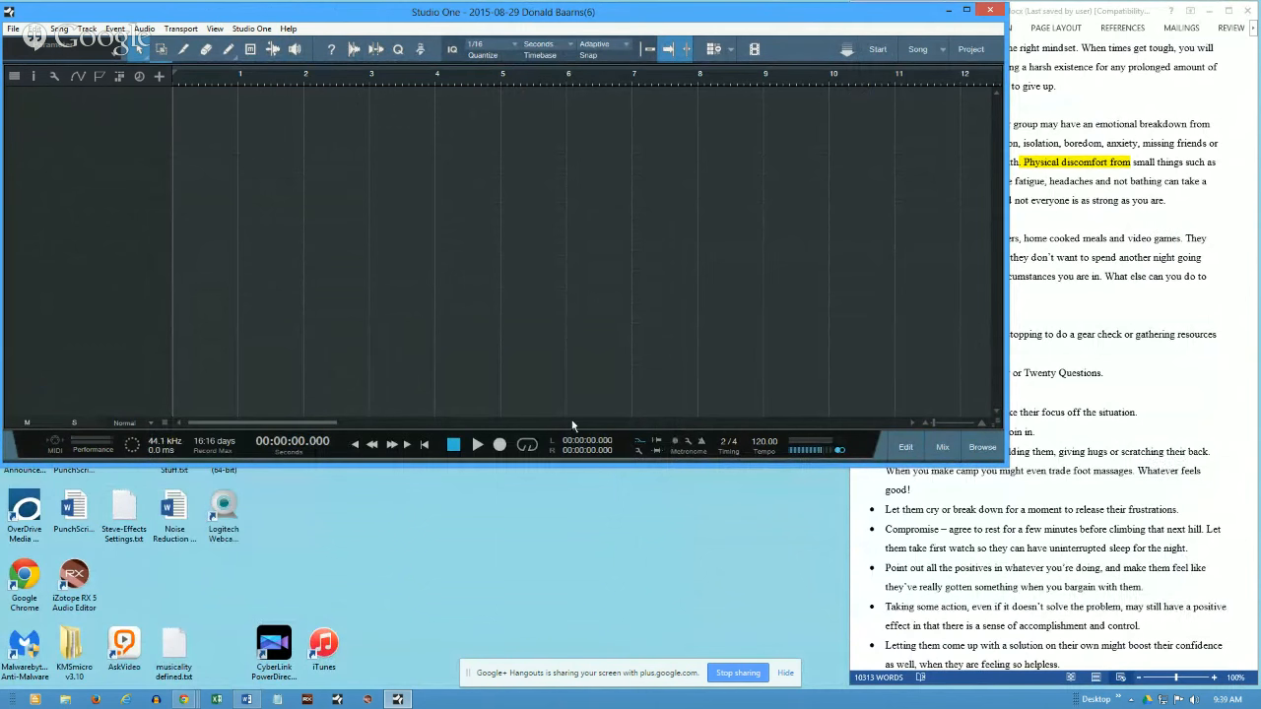
# Step: Create a new song from the user template described as Standard AudioBook w Chains V3
pyautogui.click(879, 52)
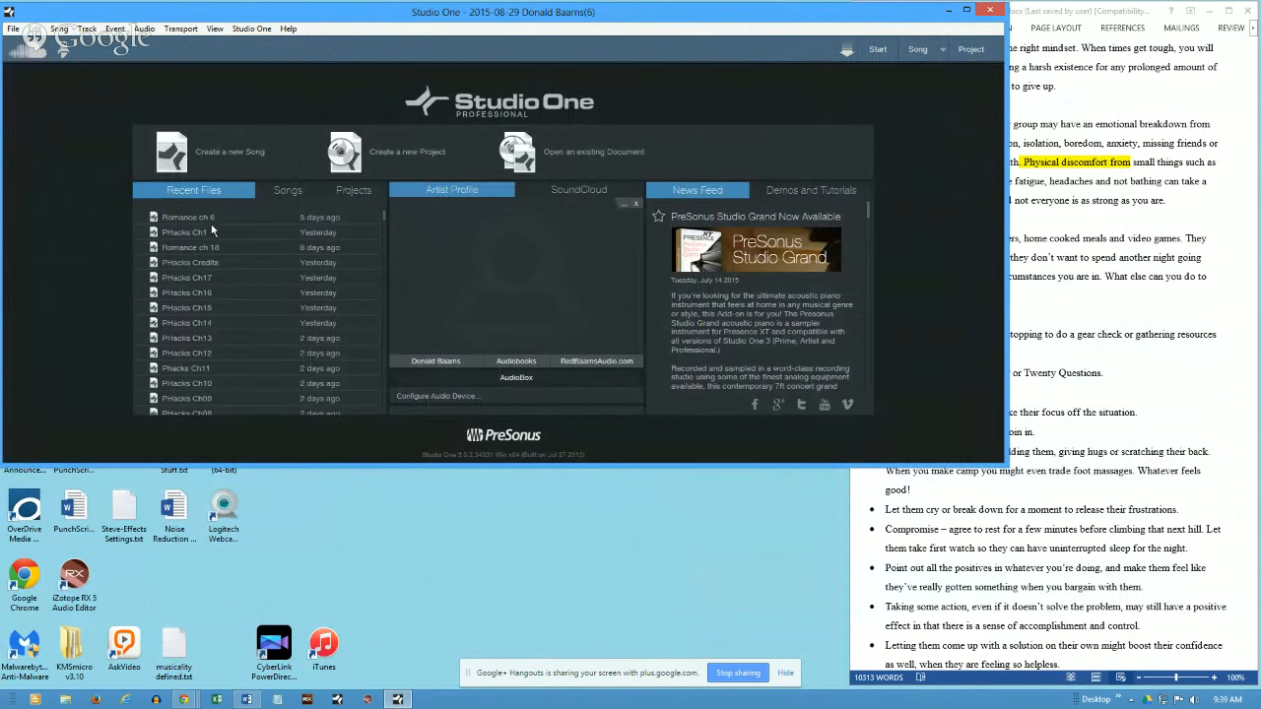
pyautogui.click(230, 153)
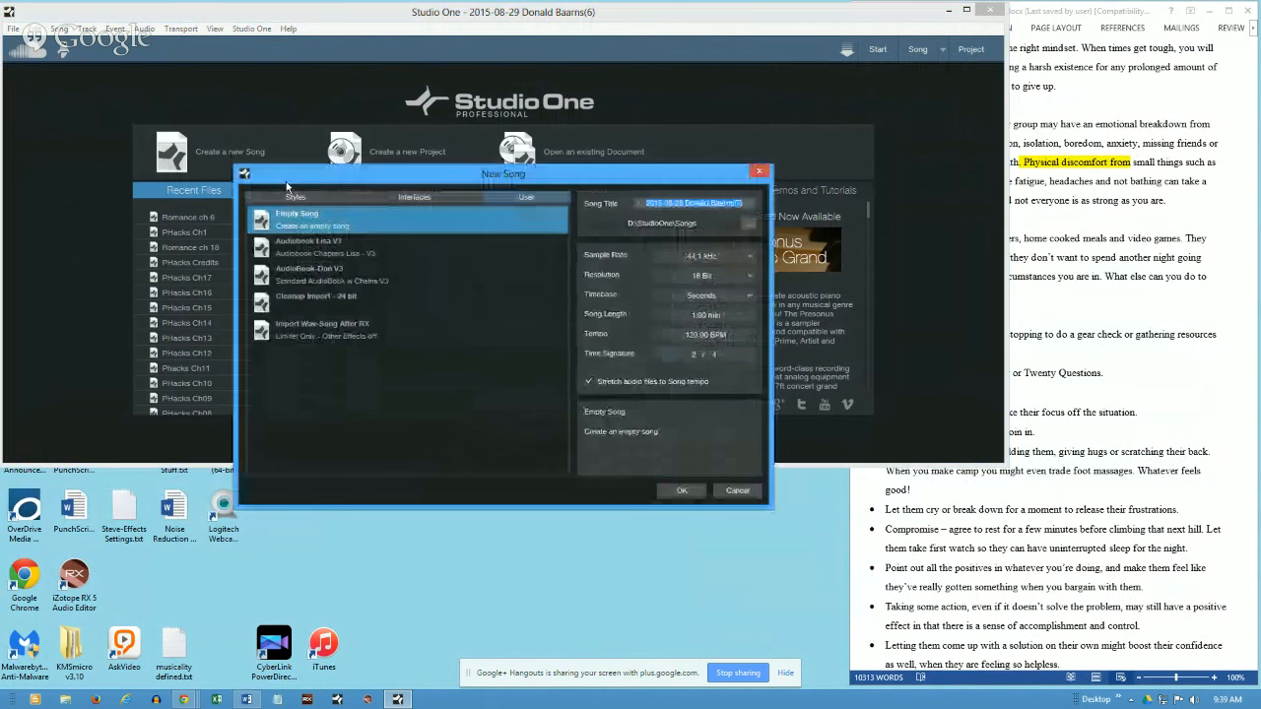
pyautogui.click(341, 280)
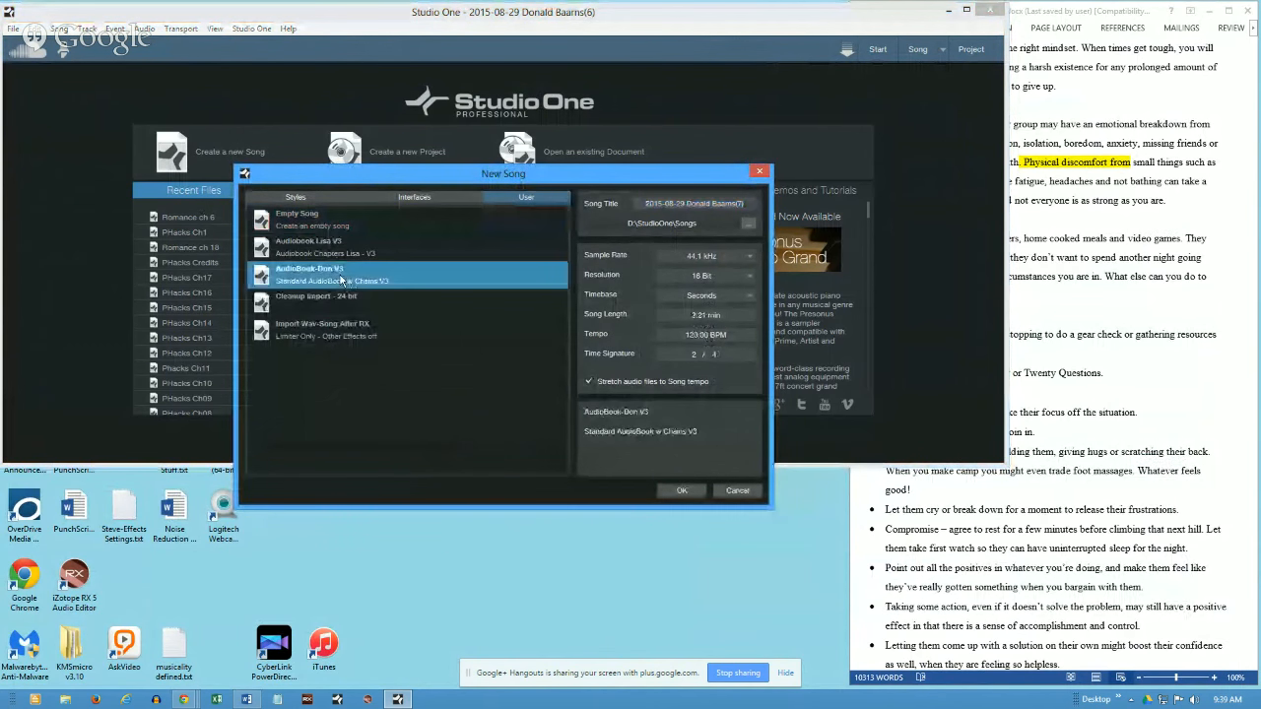
pyautogui.click(681, 491)
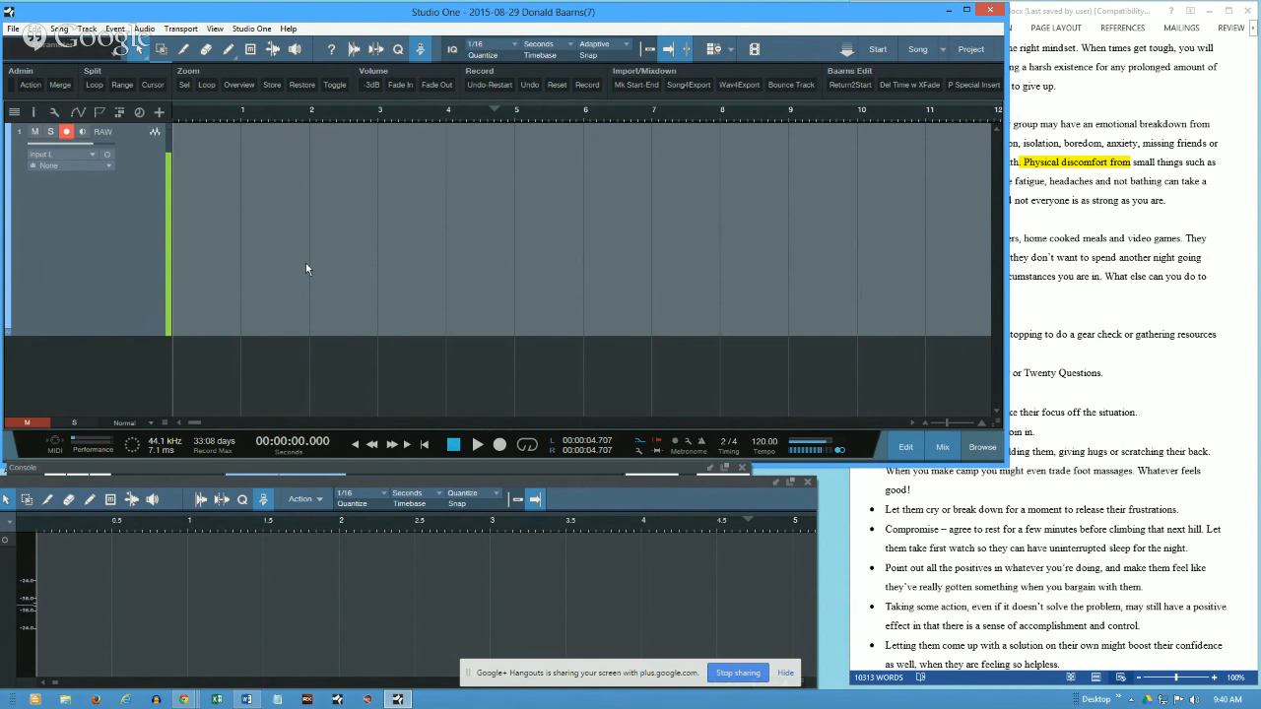
# Step: Narrow the song window and bring the console forward to browse the RAW channel's insert effects without adding any
pyautogui.moveTo(1003, 336); pyautogui.dragTo(845, 353)
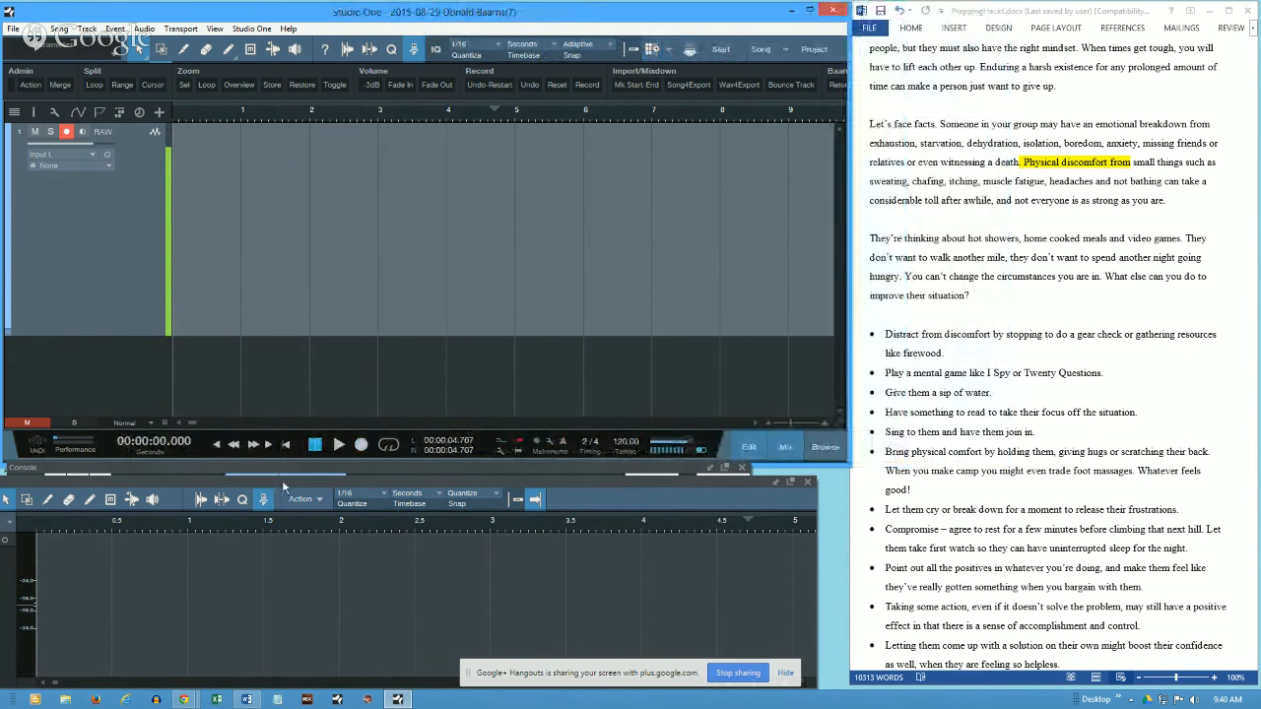
pyautogui.click(402, 468)
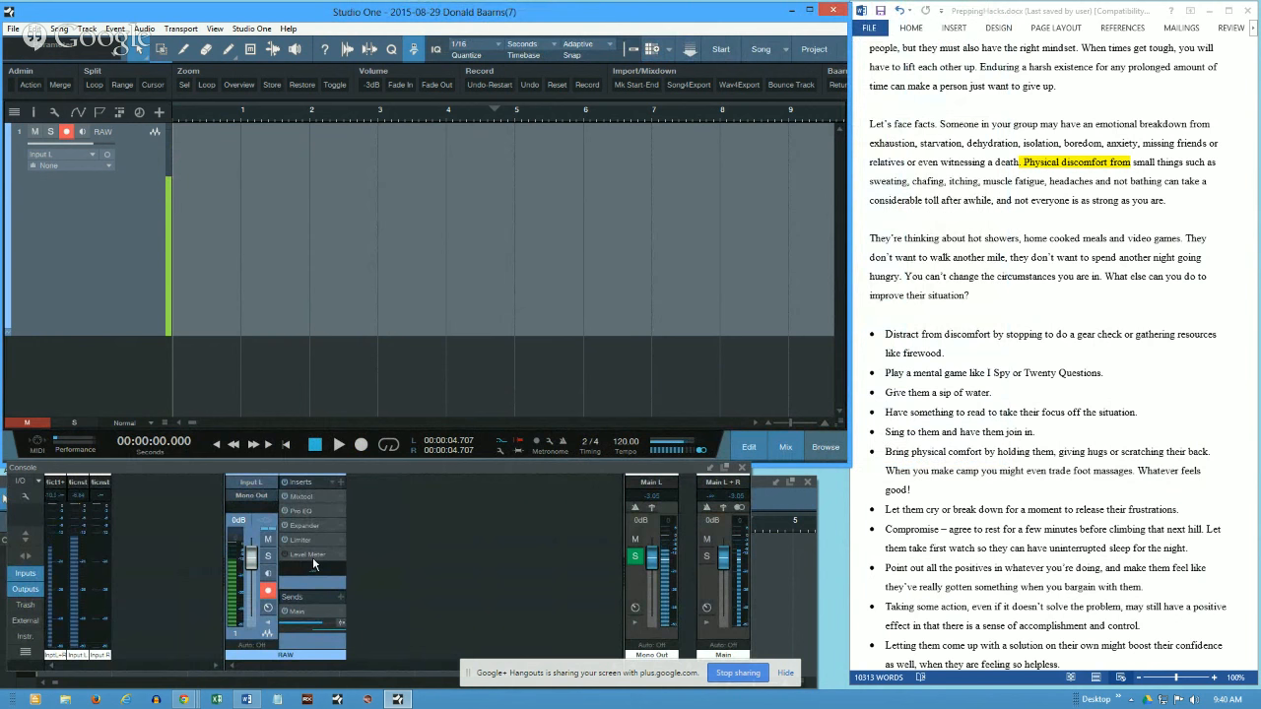
pyautogui.click(342, 484)
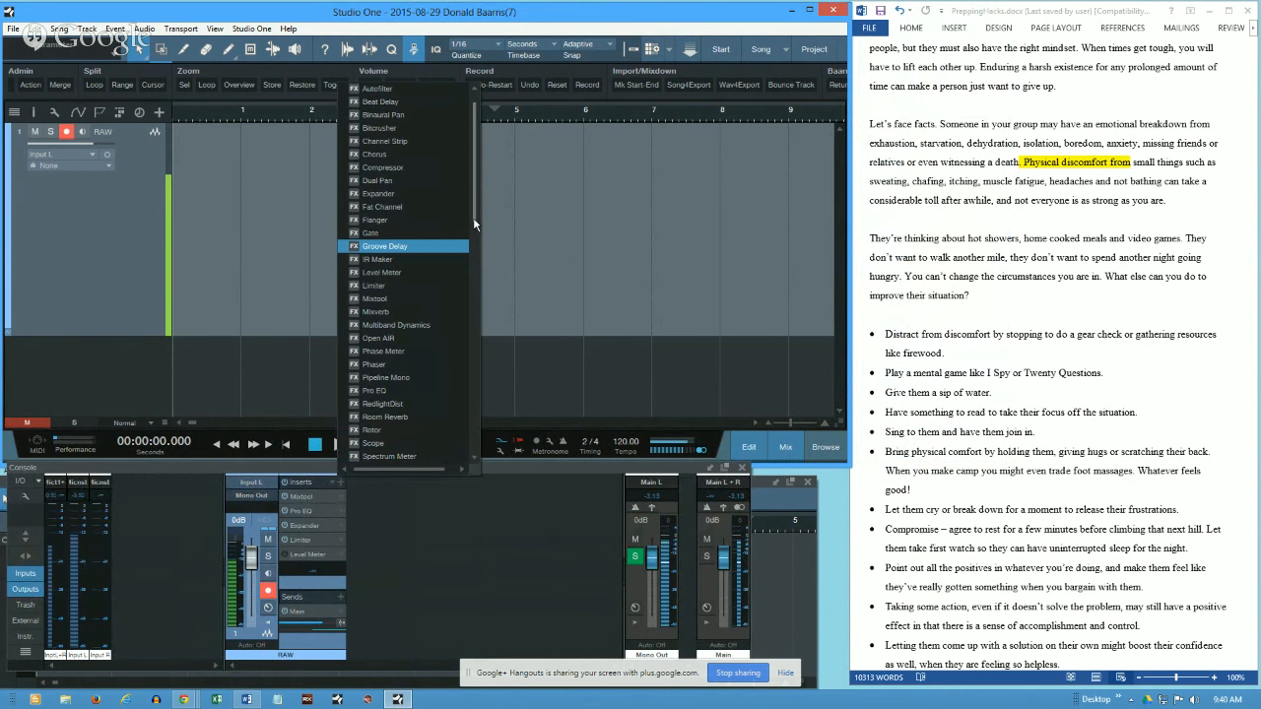
pyautogui.moveTo(477, 214)
pyautogui.mouseDown()
pyautogui.moveTo(476, 355)
pyautogui.moveTo(470, 194)
pyautogui.mouseUp()
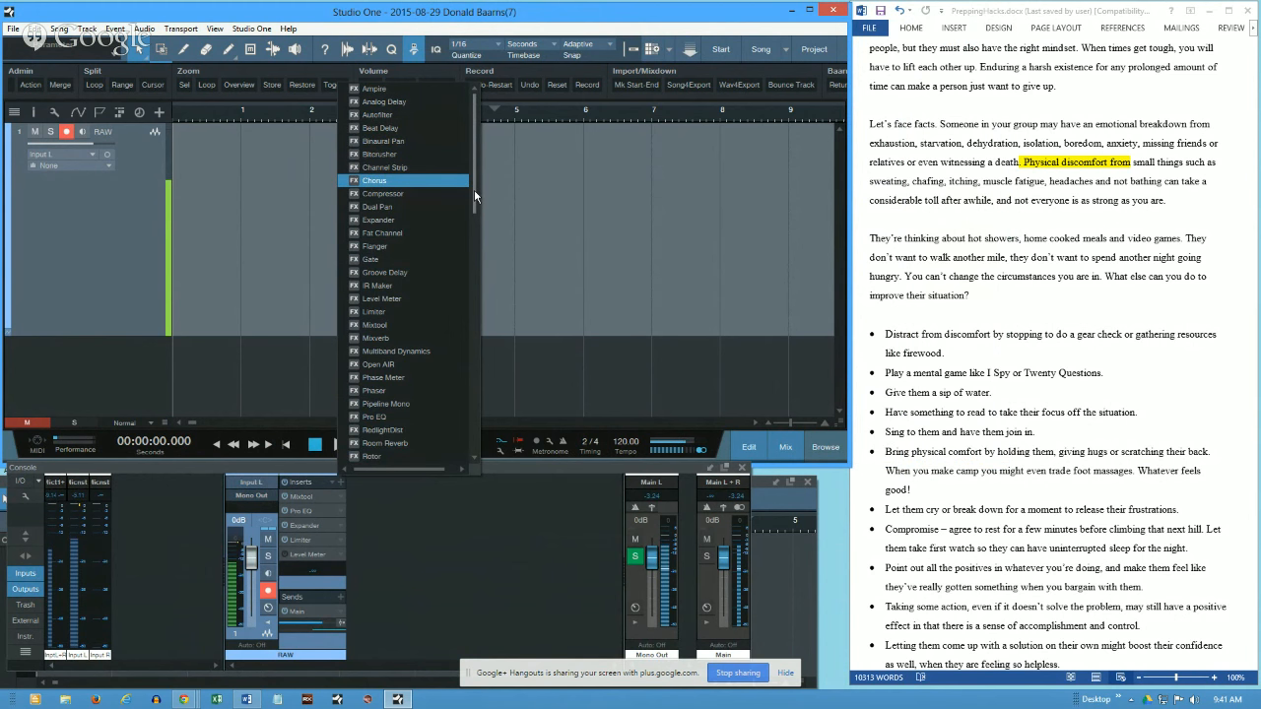
pyautogui.click(648, 183)
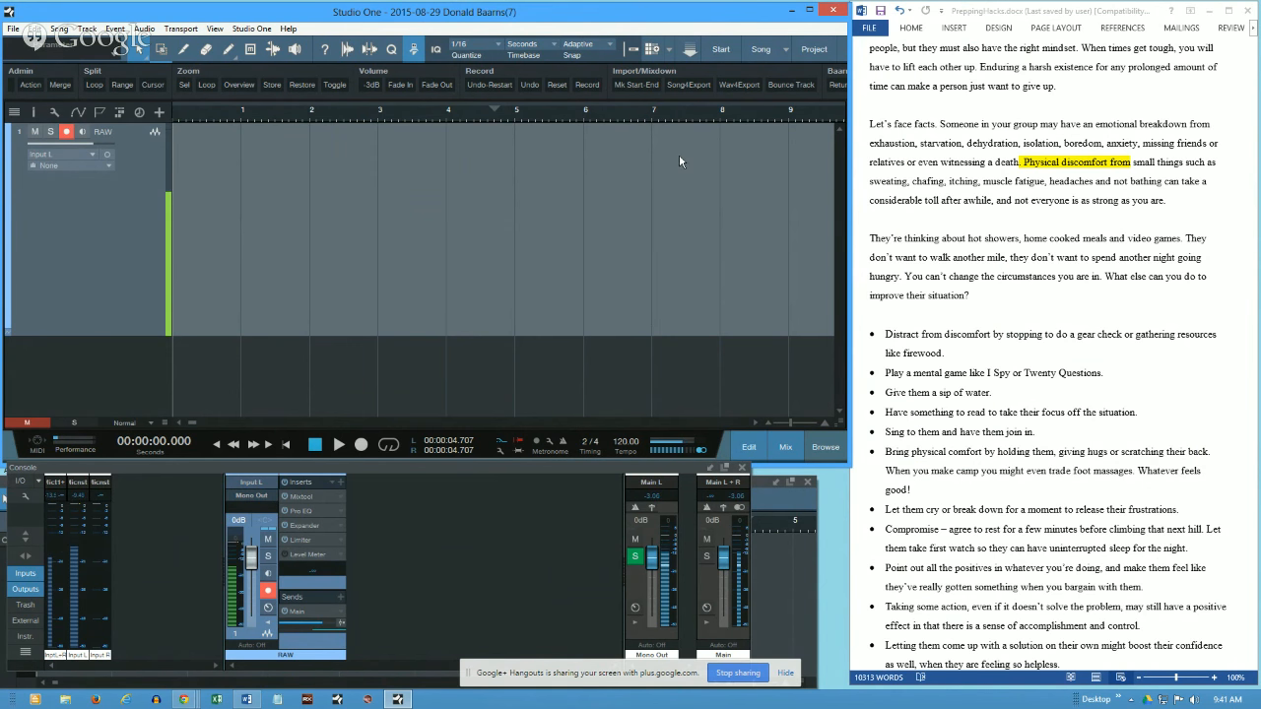
# Step: Create another new song from the Empty Song template in the Styles templates on the Start page
pyautogui.click(788, 54)
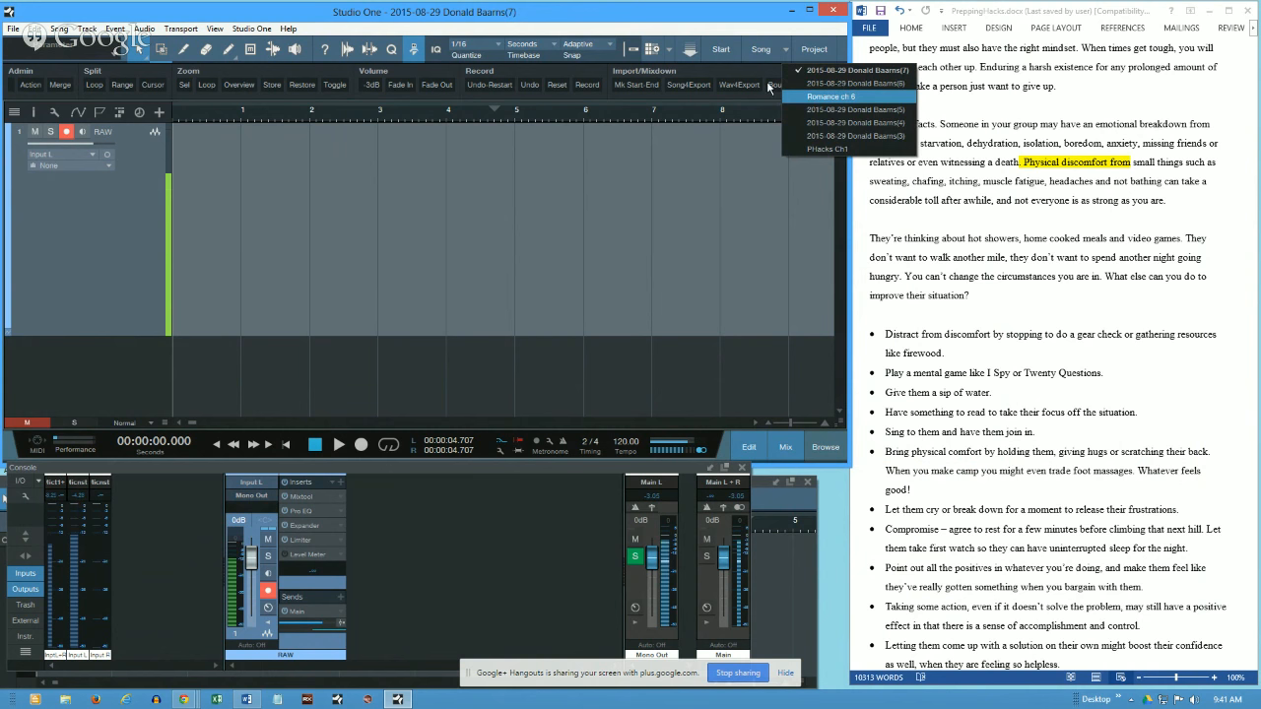
pyautogui.click(720, 49)
pyautogui.click(719, 48)
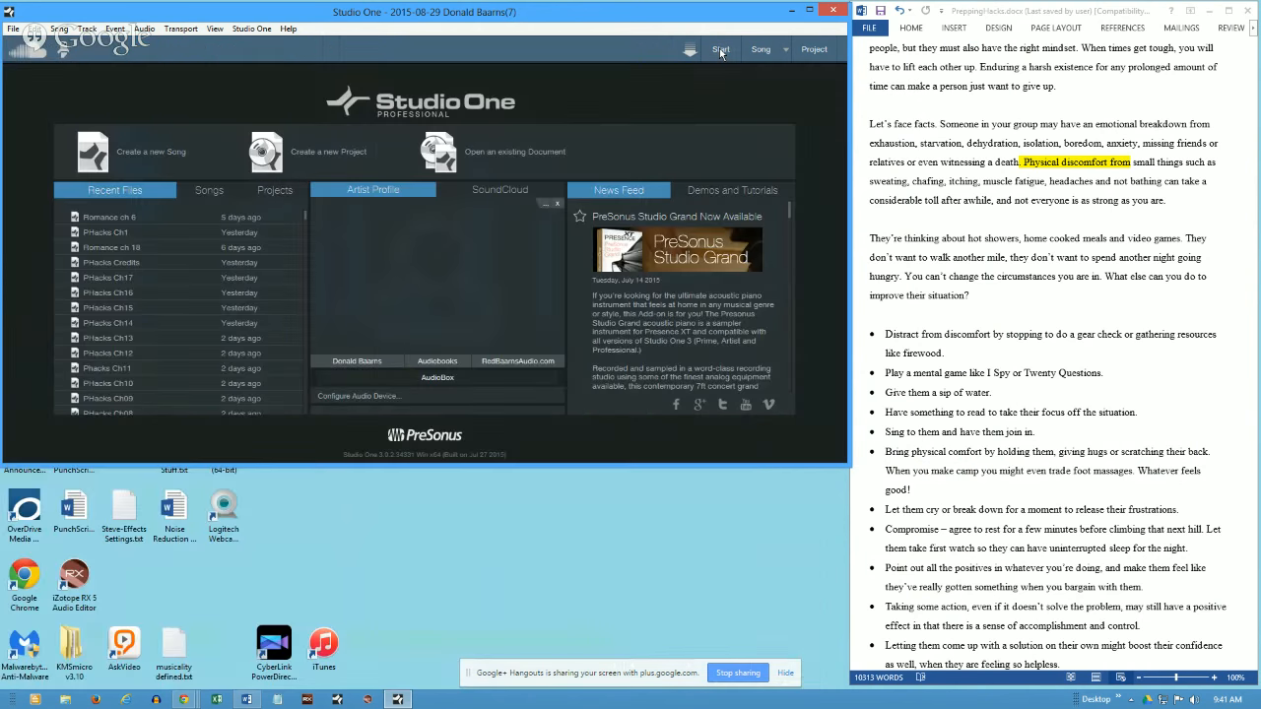
pyautogui.click(156, 156)
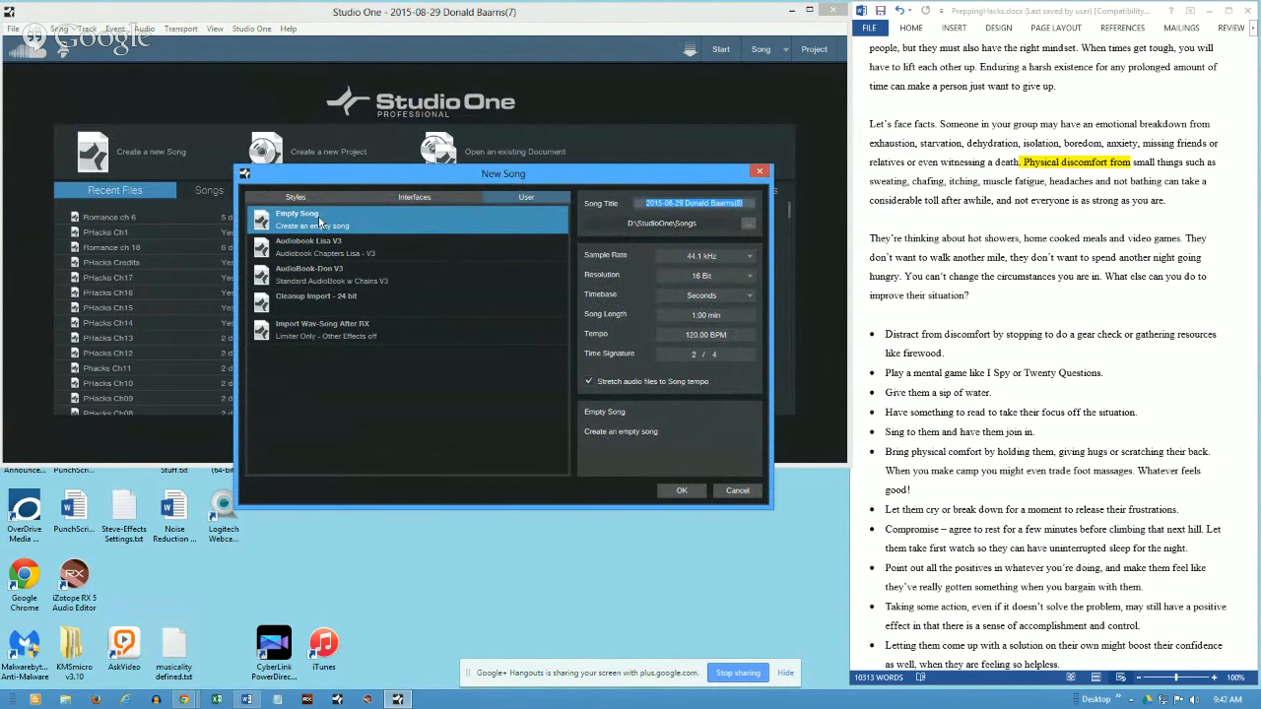
pyautogui.click(513, 198)
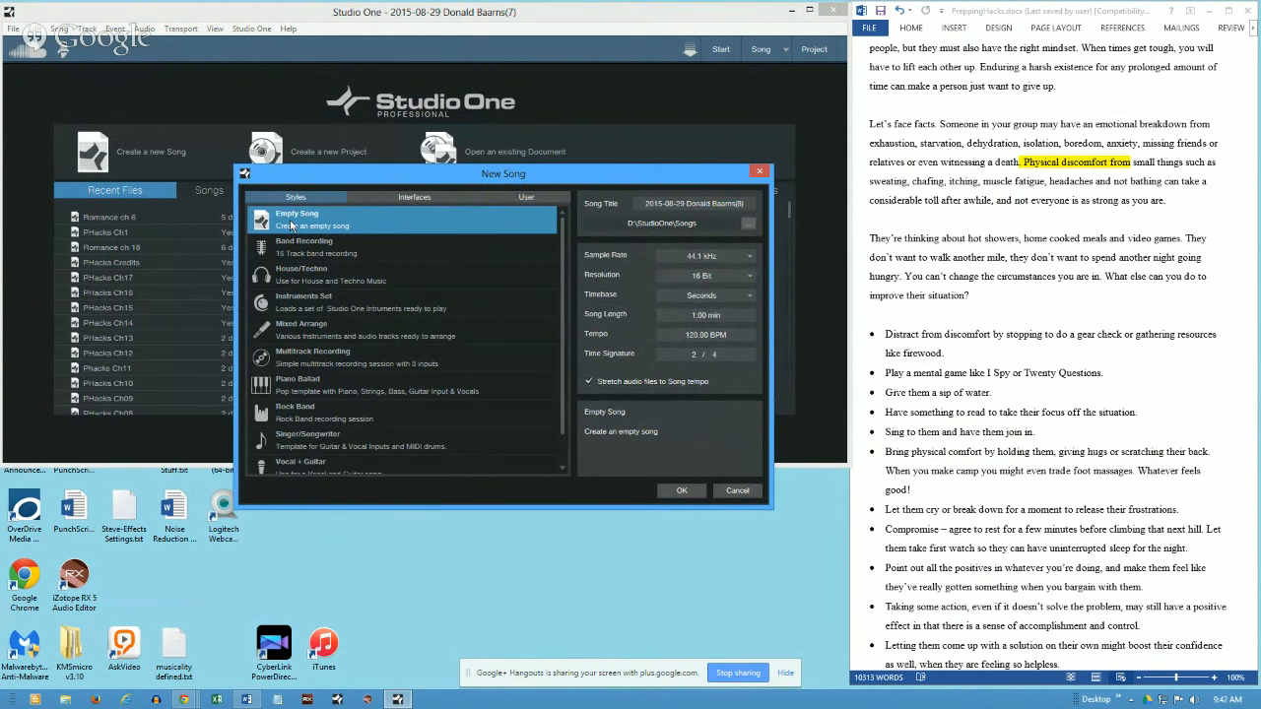
pyautogui.click(690, 488)
# Step: Hide the browser in the empty song and enlarge the window slightly
pyautogui.click(824, 449)
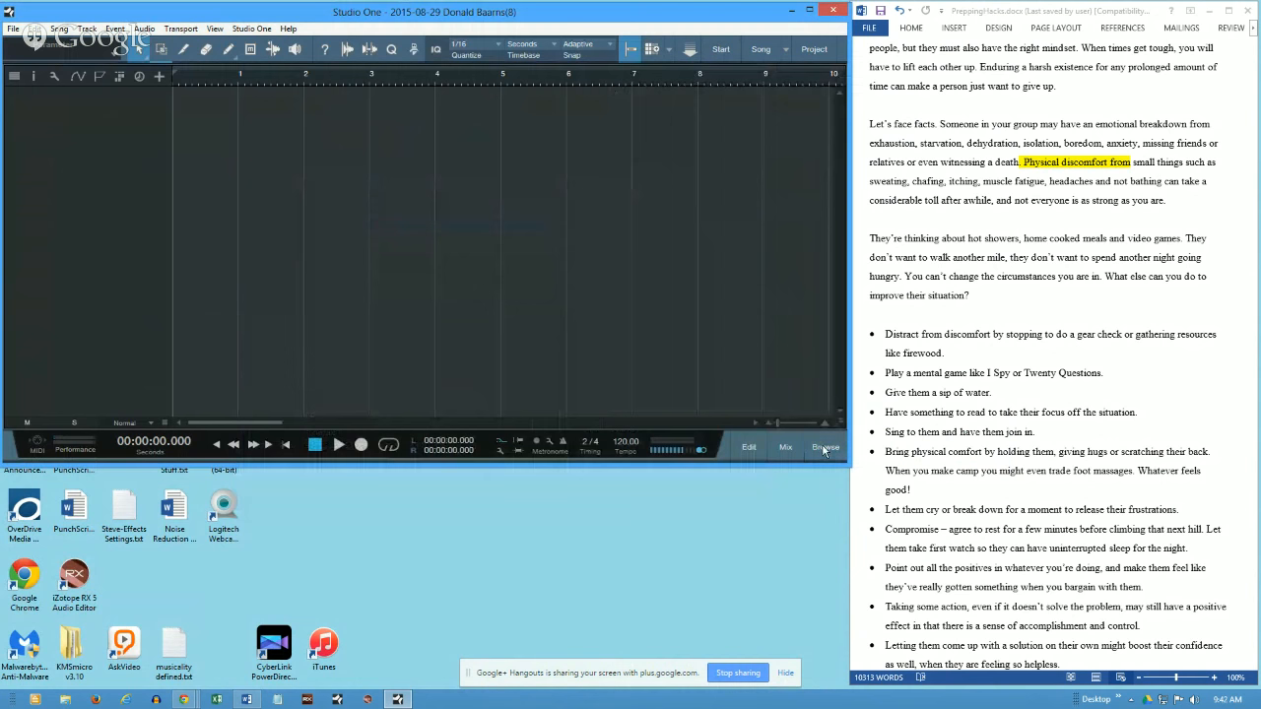
pyautogui.moveTo(849, 469); pyautogui.dragTo(862, 500)
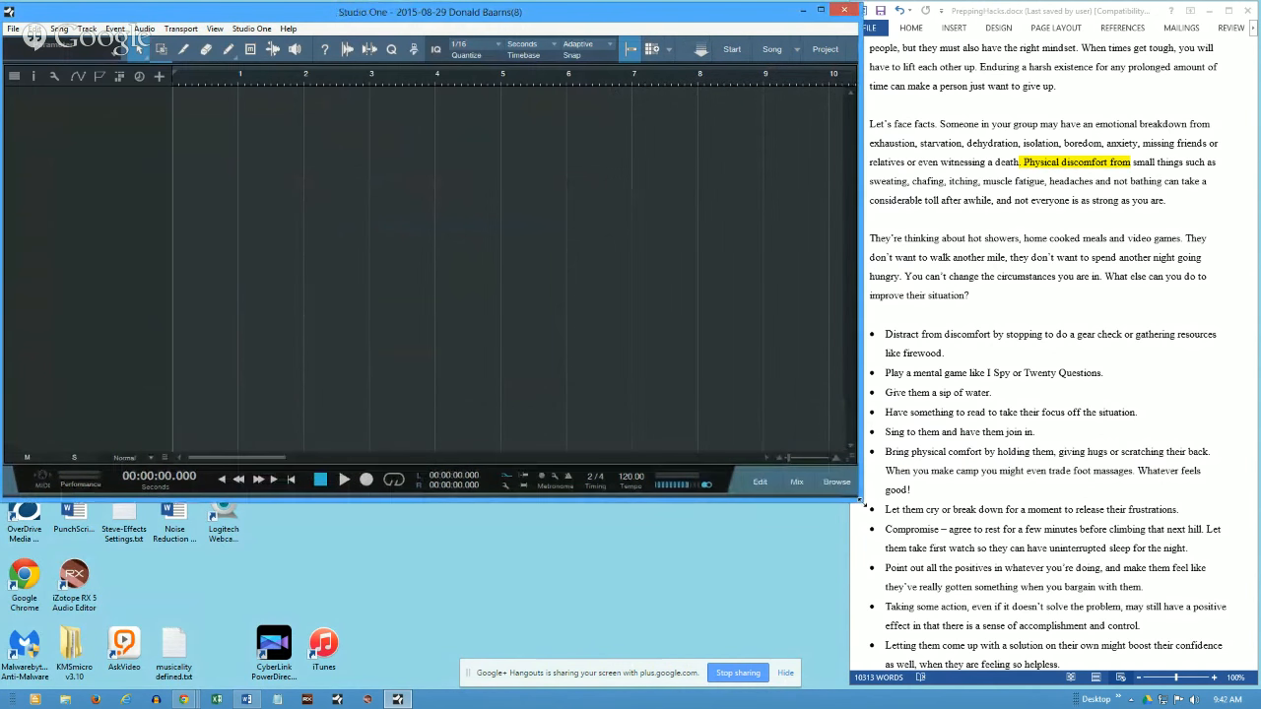
# Step: Add a mono audio track, make it taller, and set the track height preset to Medium
pyautogui.rightClick(104, 177)
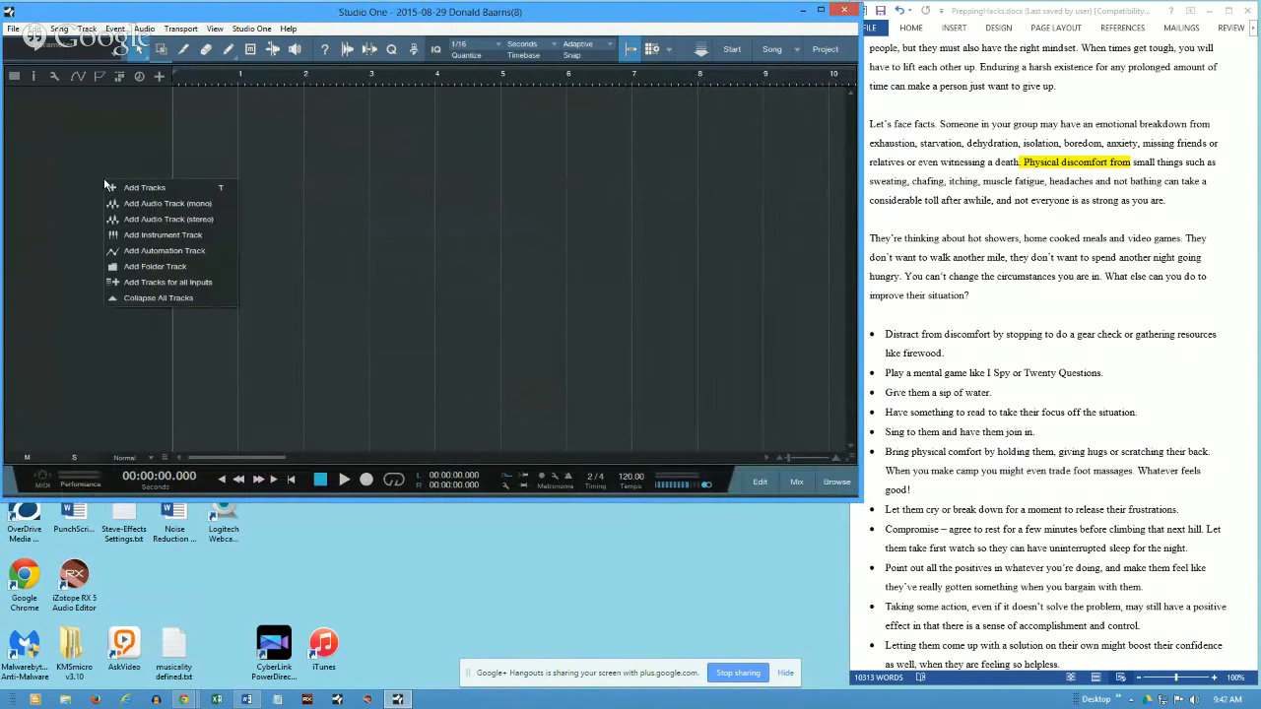
pyautogui.click(148, 203)
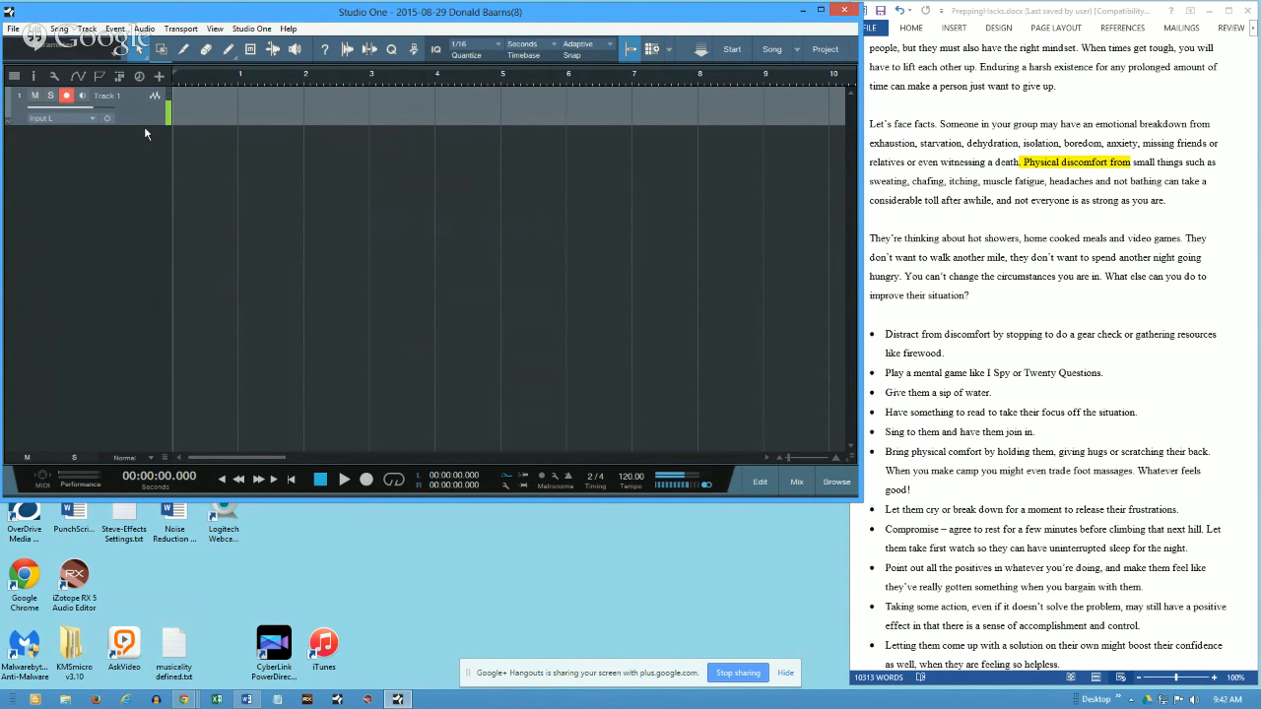
pyautogui.moveTo(145, 125); pyautogui.dragTo(153, 246)
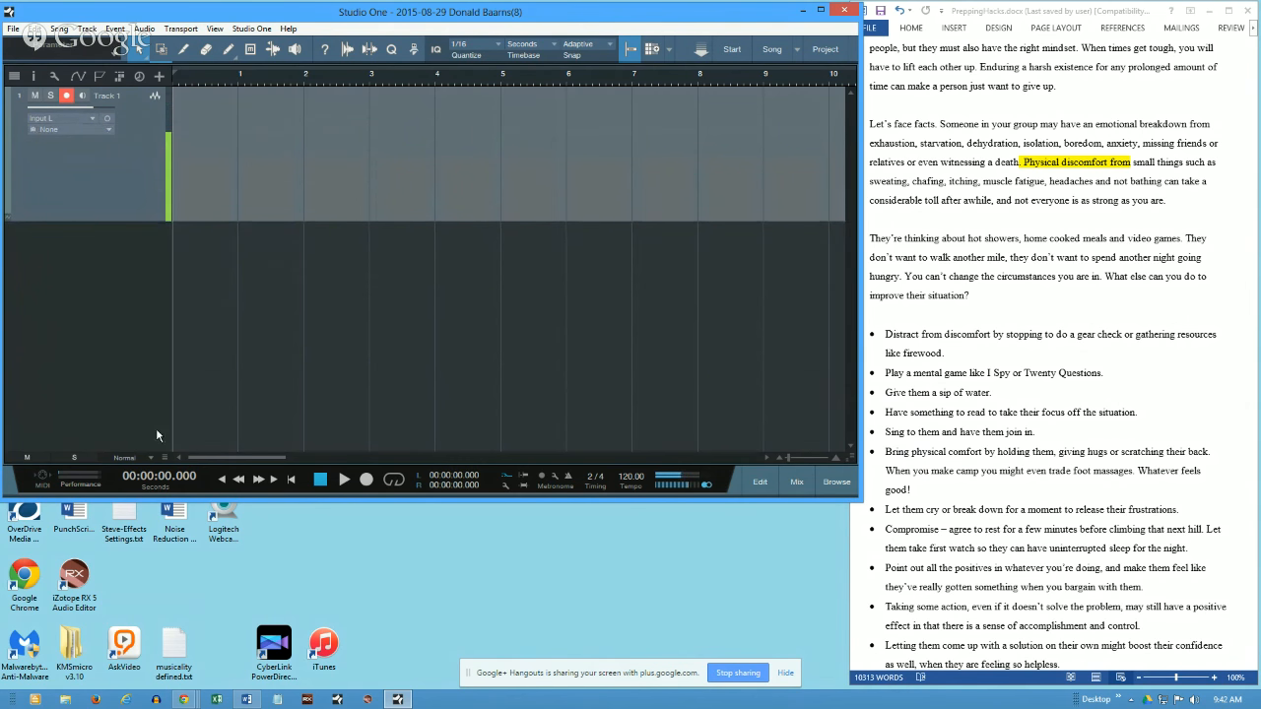
pyautogui.moveTo(163, 458)
pyautogui.mouseDown()
pyautogui.moveTo(164, 516)
pyautogui.moveTo(160, 472)
pyautogui.mouseUp()
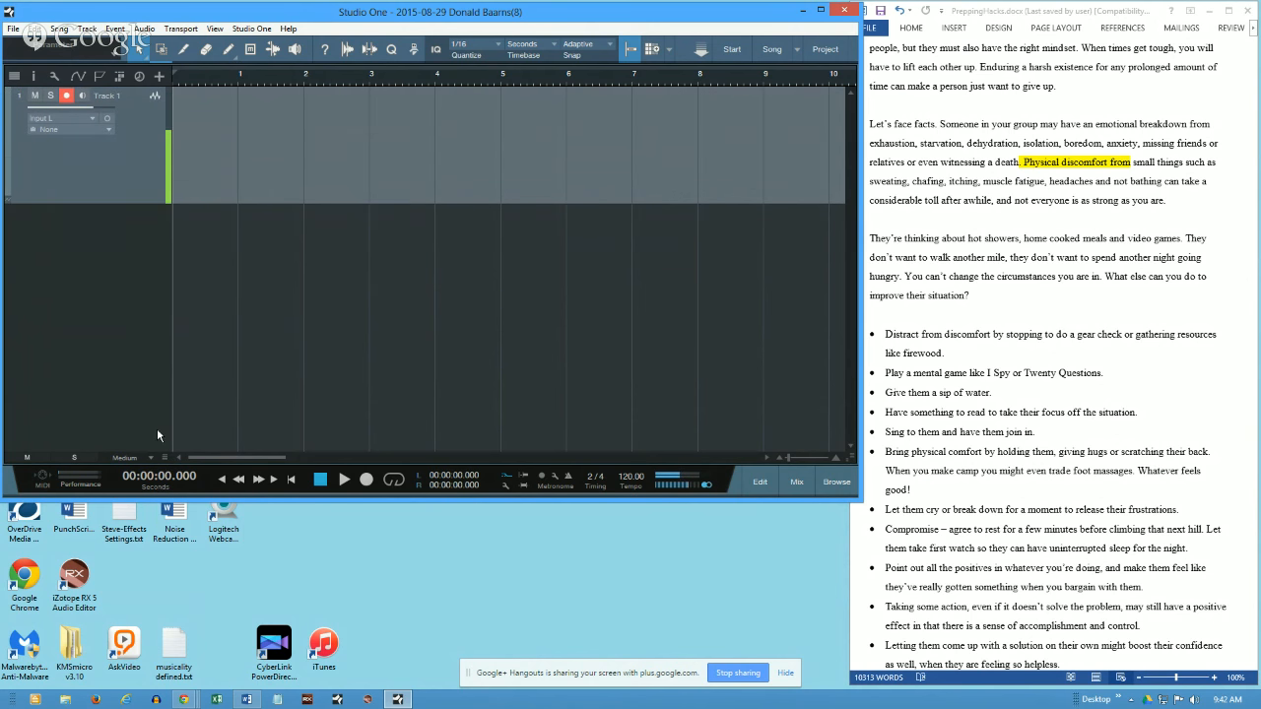
# Step: Try the Small track height preset, return it to Medium, and stretch Track 1 taller
pyautogui.click(150, 458)
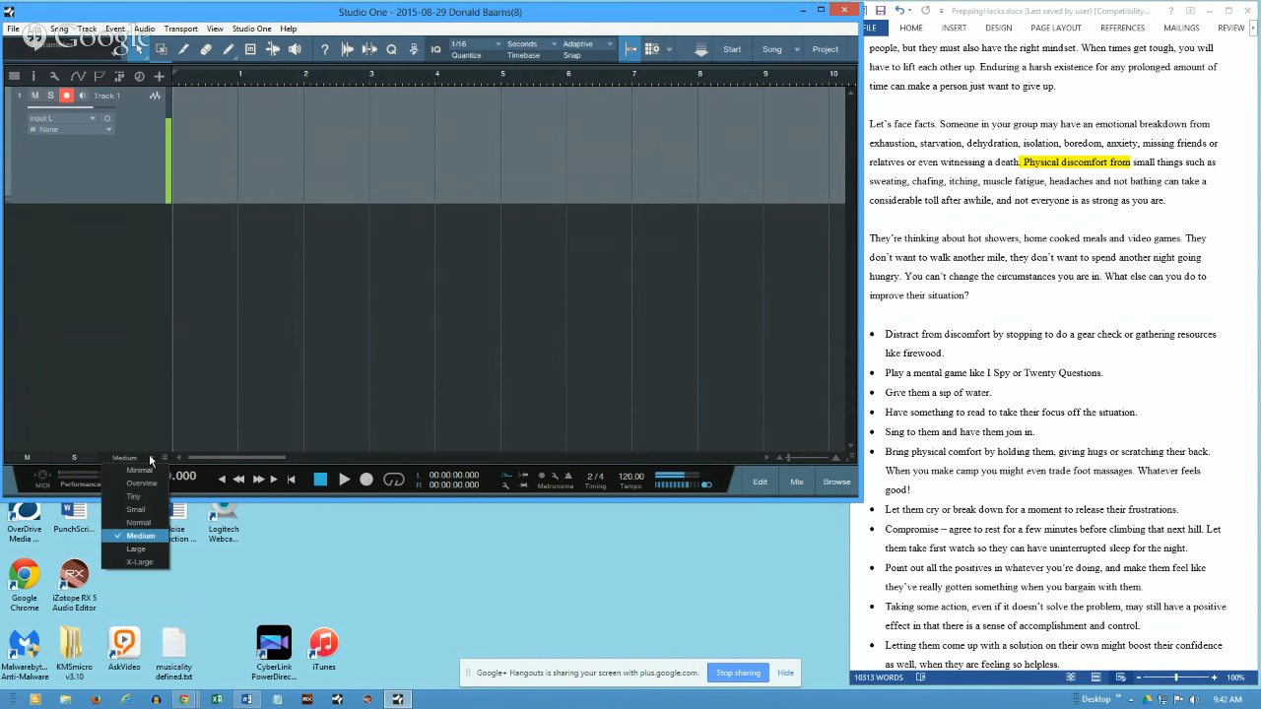
pyautogui.click(146, 510)
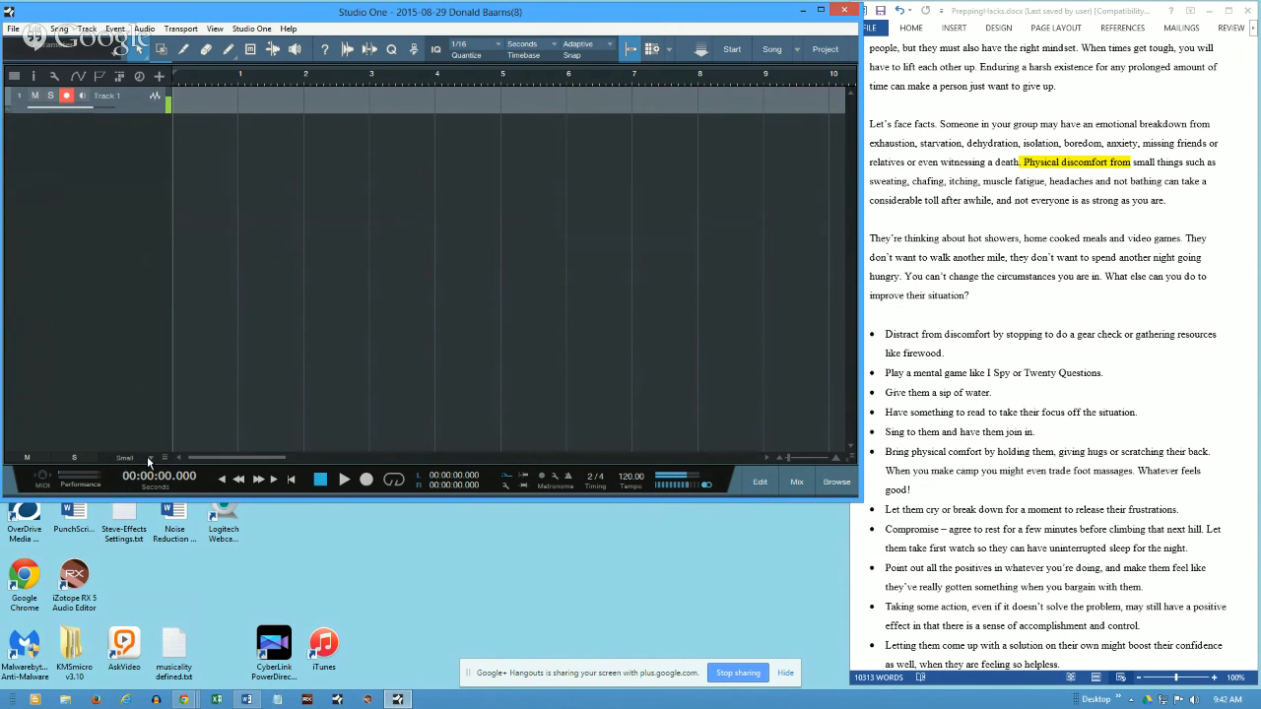
pyautogui.click(148, 459)
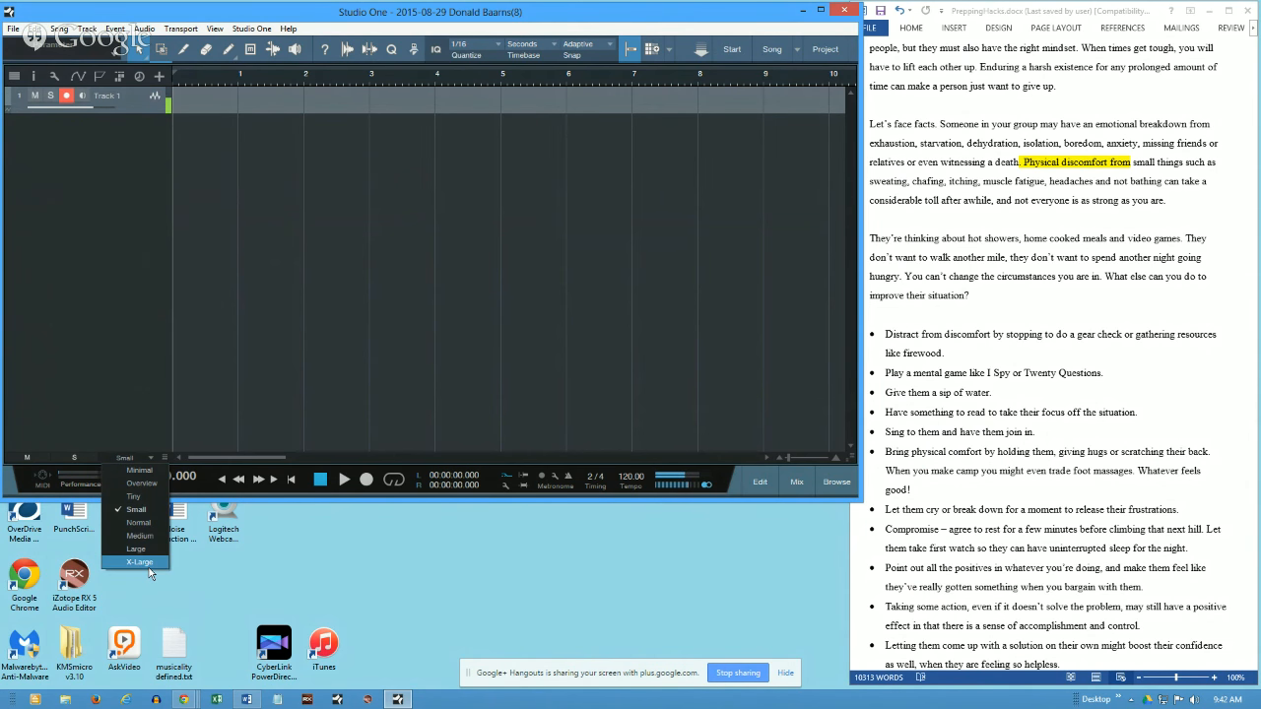
pyautogui.click(138, 535)
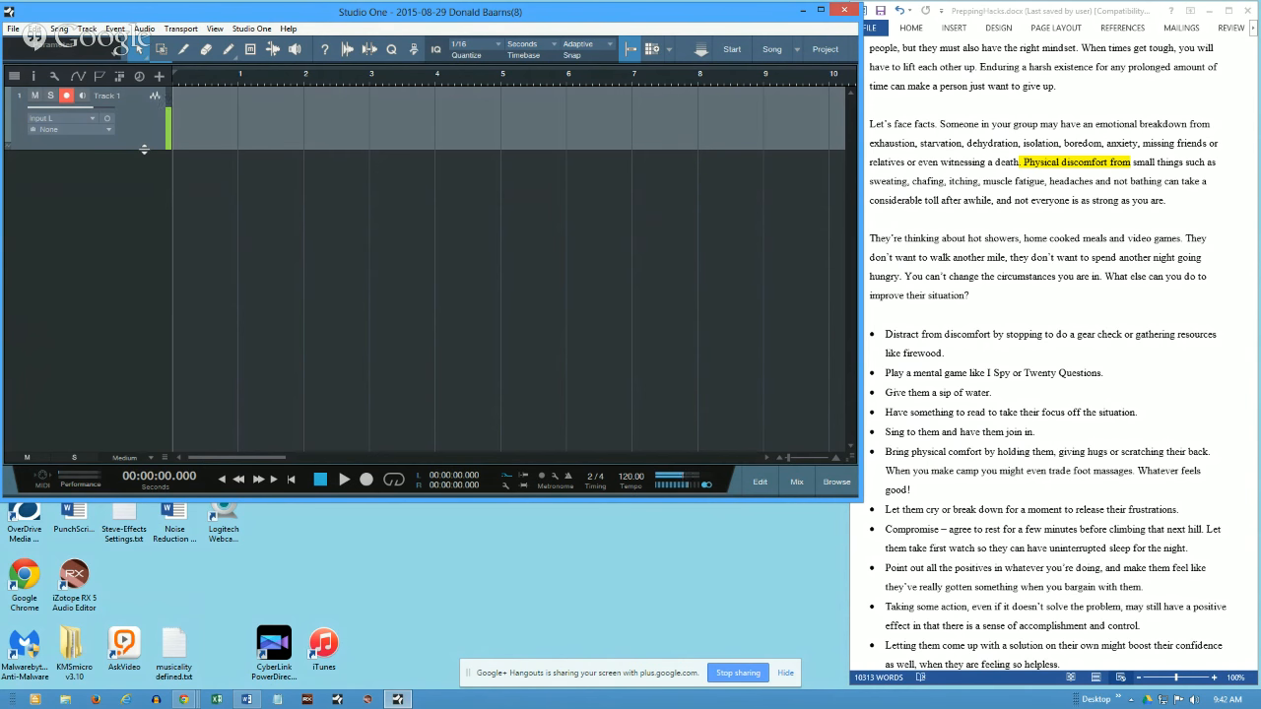
pyautogui.moveTo(144, 149); pyautogui.dragTo(146, 291)
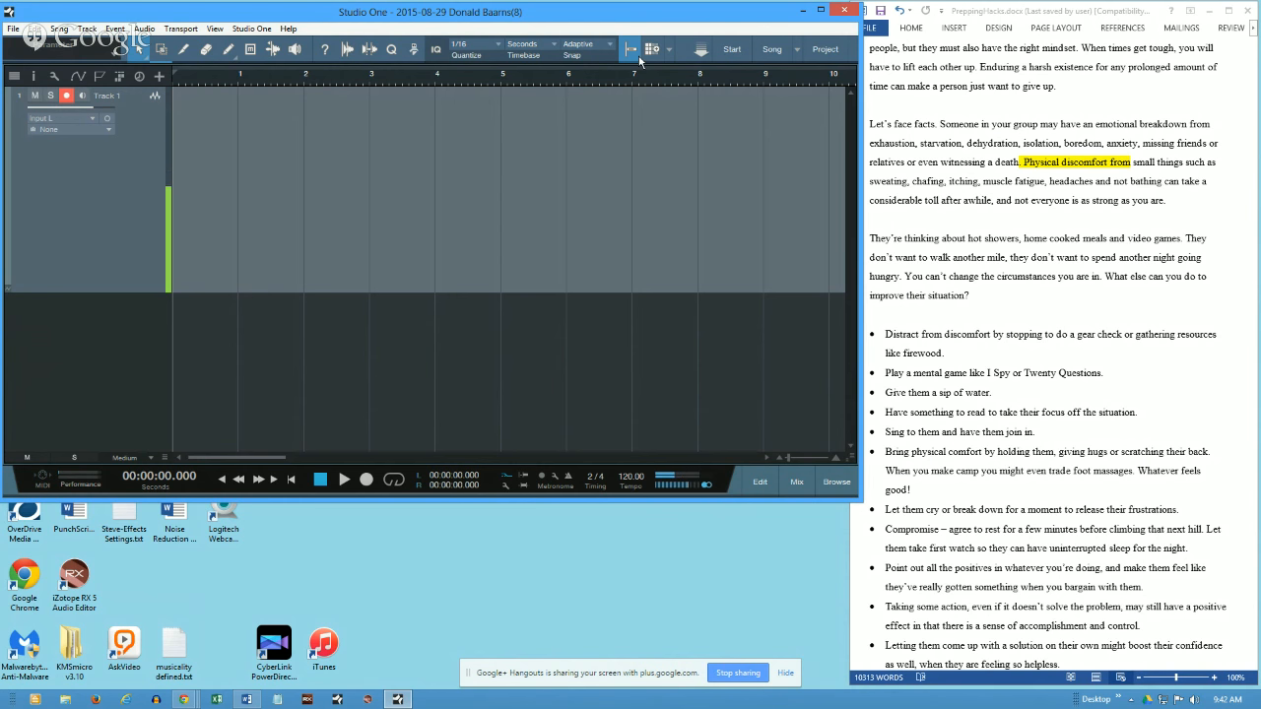
# Step: Switch to the Romance ch 6 song, show the track list, and unhide the After RX - no FX track
pyautogui.click(797, 49)
pyautogui.click(822, 110)
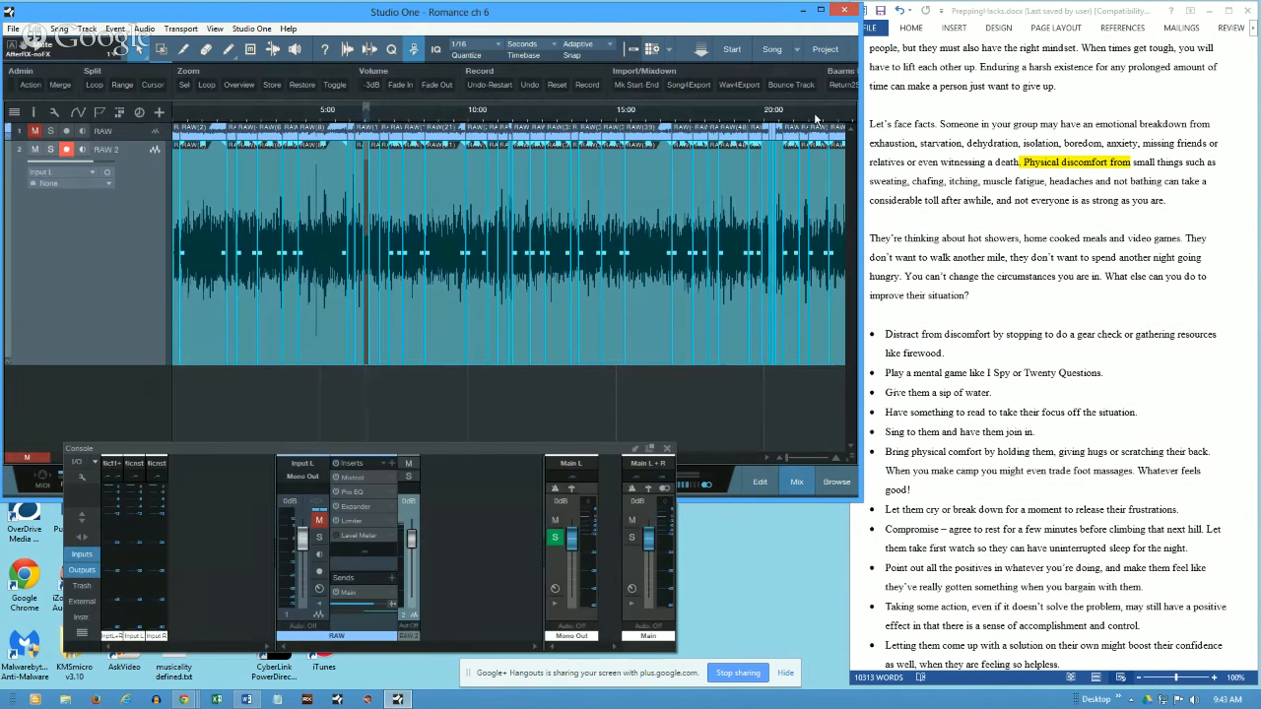
pyautogui.click(14, 113)
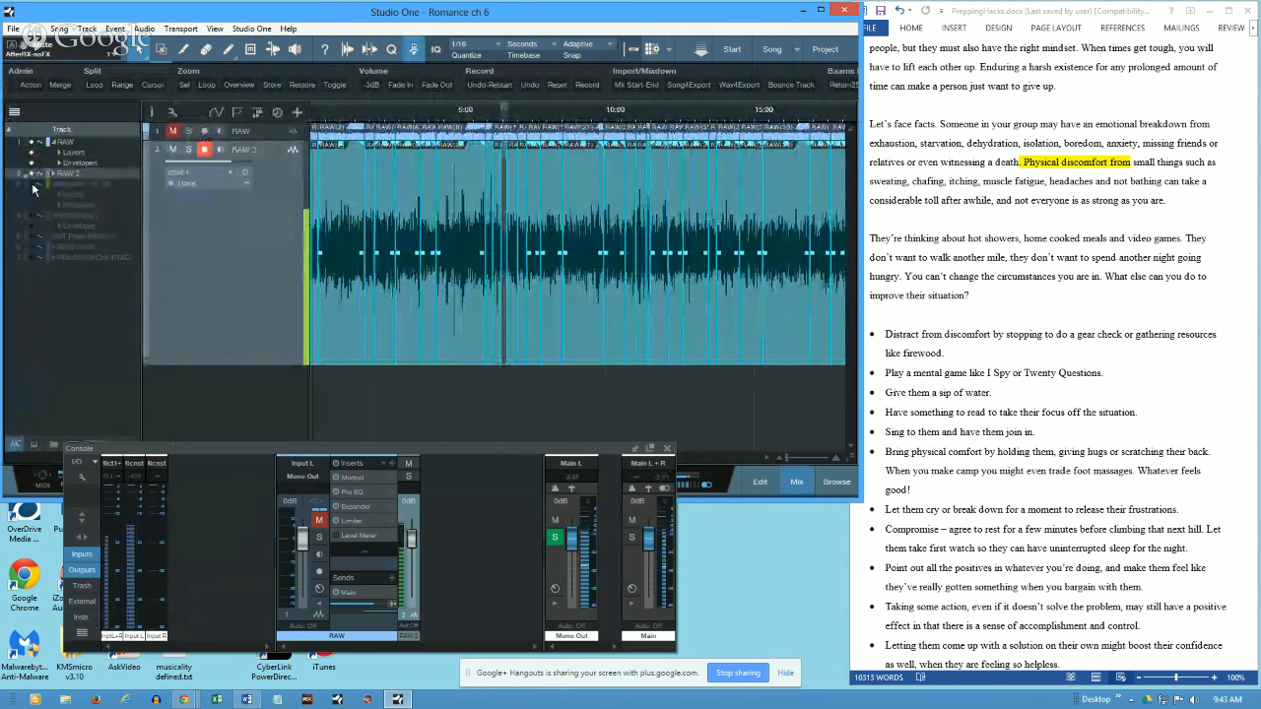
pyautogui.click(33, 185)
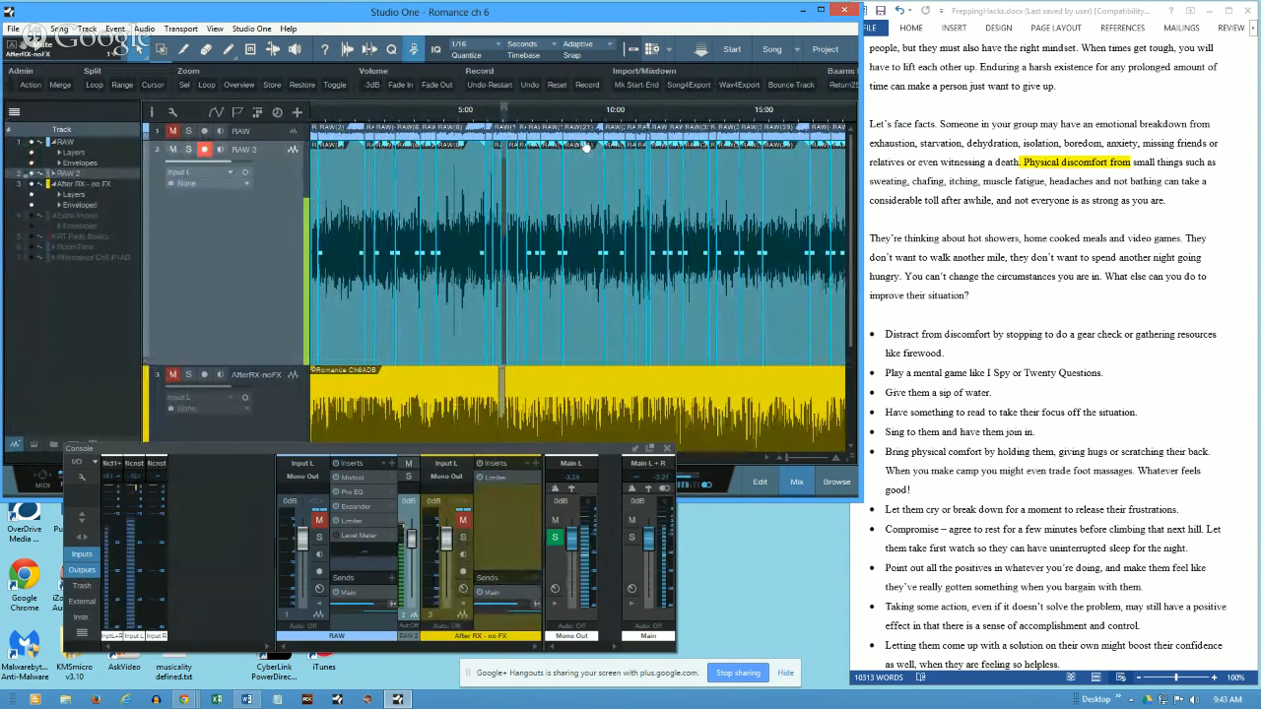
# Step: Select the yellow clip on the AfterRX-noFX track and lower its volume by 3 dB
pyautogui.moveTo(584, 146)
pyautogui.moveTo(584, 147)
pyautogui.mouseDown()
pyautogui.moveTo(585, 181)
pyautogui.moveTo(586, 147)
pyautogui.mouseUp()
pyautogui.click(619, 383)
pyautogui.scroll(-2, 619, 383)
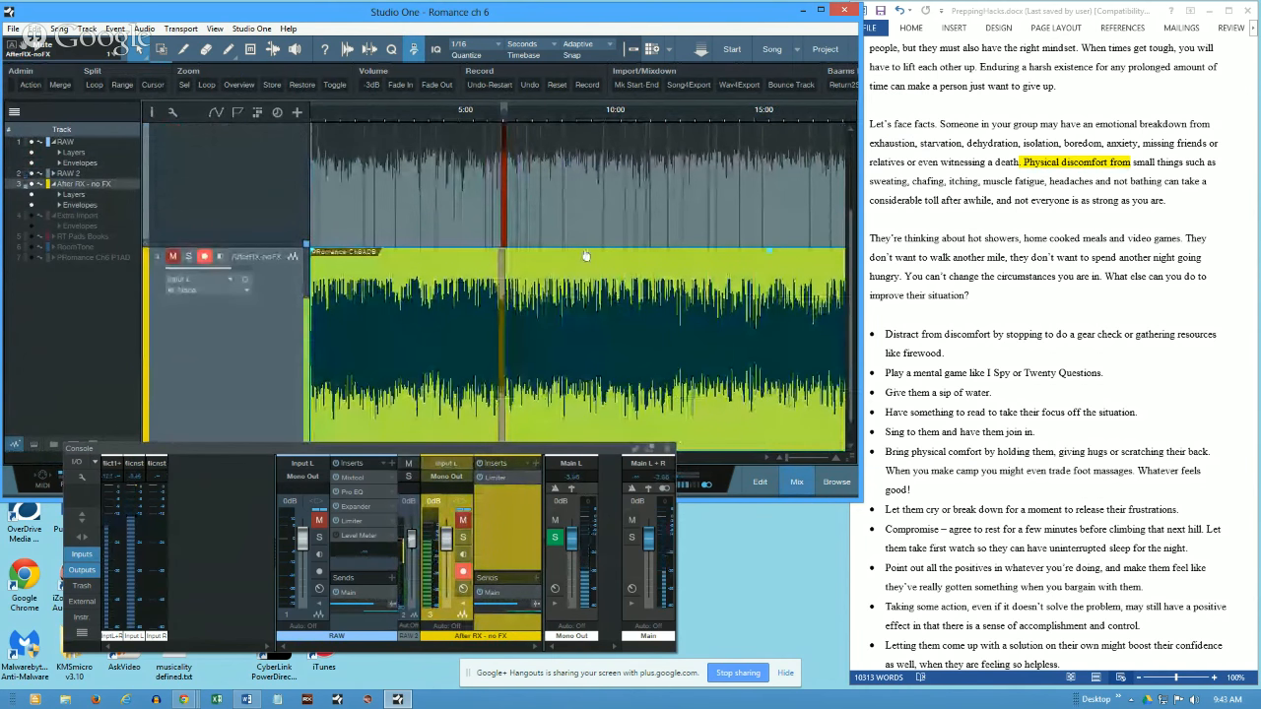
pyautogui.moveTo(586, 256); pyautogui.dragTo(589, 270)
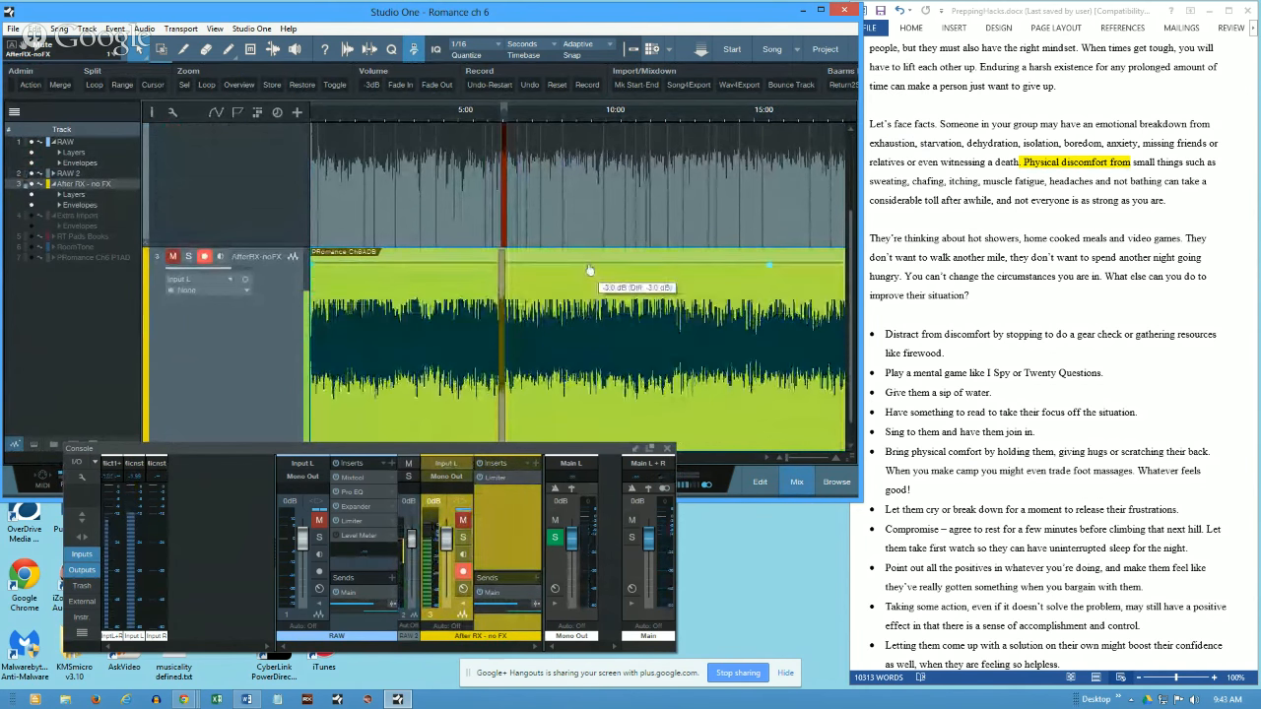
# Step: Vary the AfterRX-noFX clip's volume up and down, finish with it raised, and narrow the song window slightly
pyautogui.moveTo(769, 266)
pyautogui.mouseDown()
pyautogui.moveTo(771, 288)
pyautogui.moveTo(772, 254)
pyautogui.moveTo(769, 309)
pyautogui.moveTo(771, 258)
pyautogui.mouseUp()
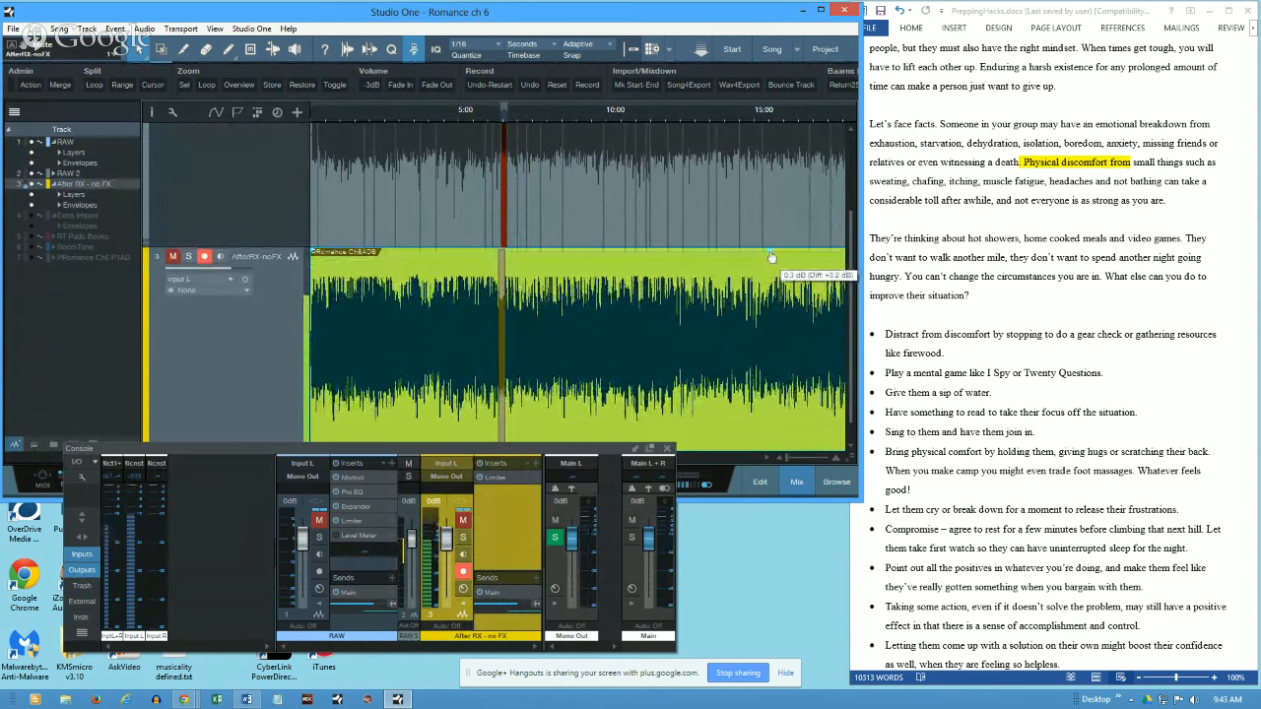
pyautogui.moveTo(695, 256)
pyautogui.mouseDown()
pyautogui.moveTo(697, 293)
pyautogui.moveTo(697, 278)
pyautogui.mouseUp()
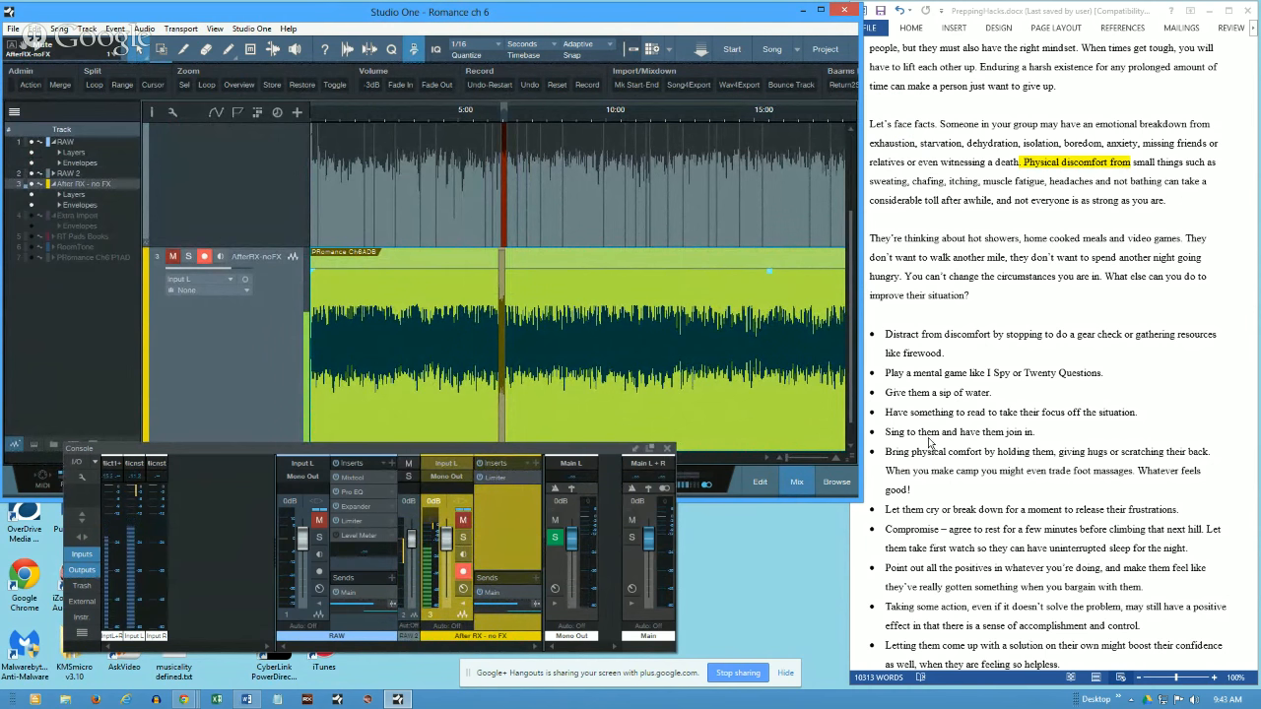
pyautogui.moveTo(570, 274); pyautogui.dragTo(569, 253)
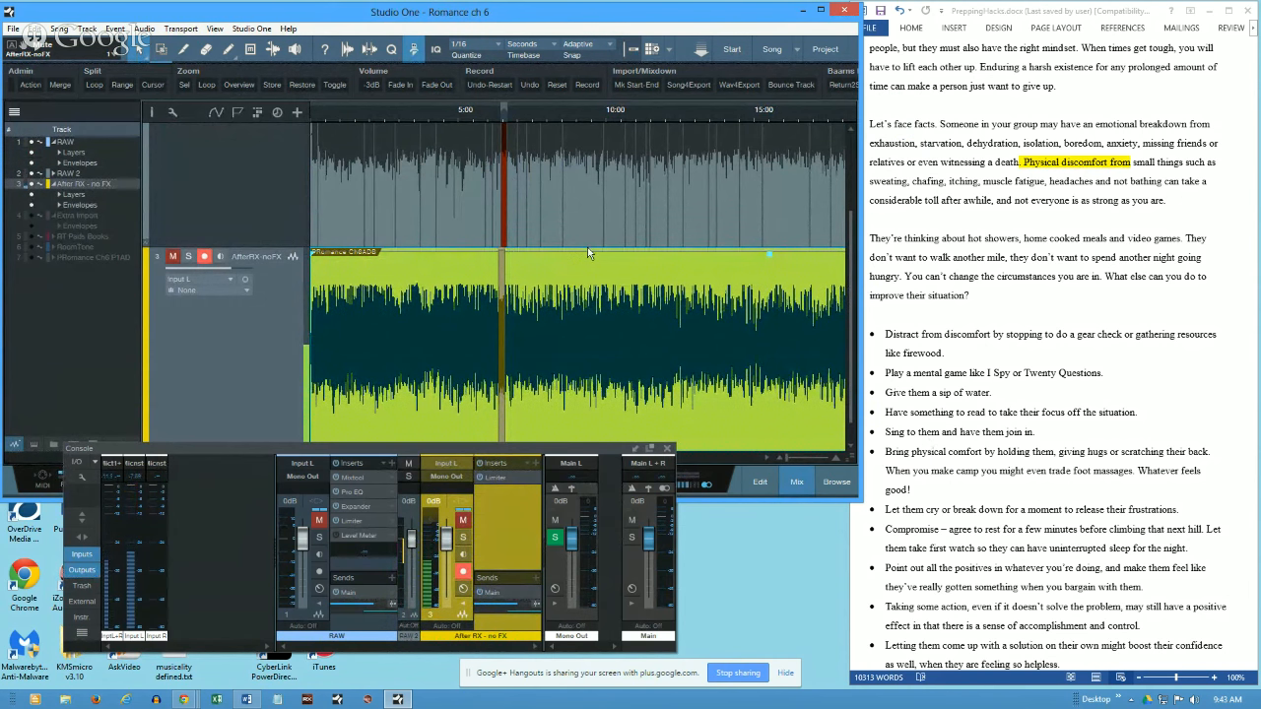
pyautogui.moveTo(588, 253); pyautogui.dragTo(579, 257)
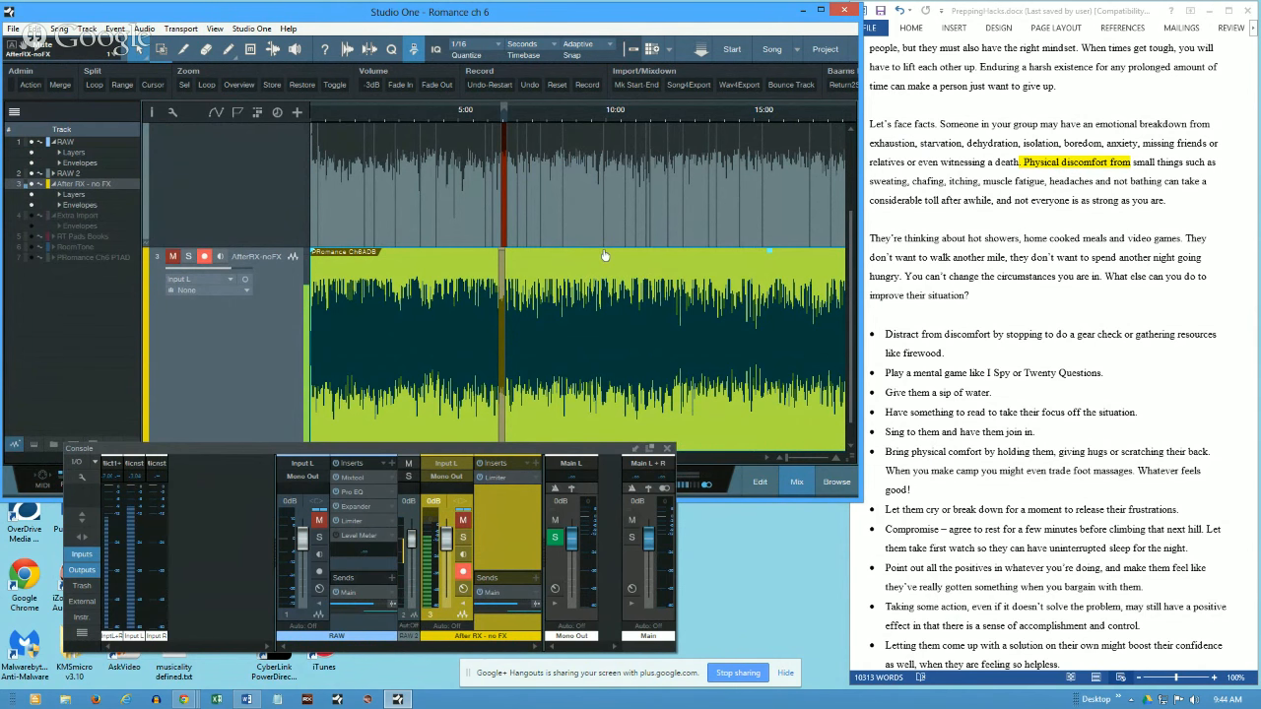
pyautogui.moveTo(605, 255); pyautogui.dragTo(608, 253)
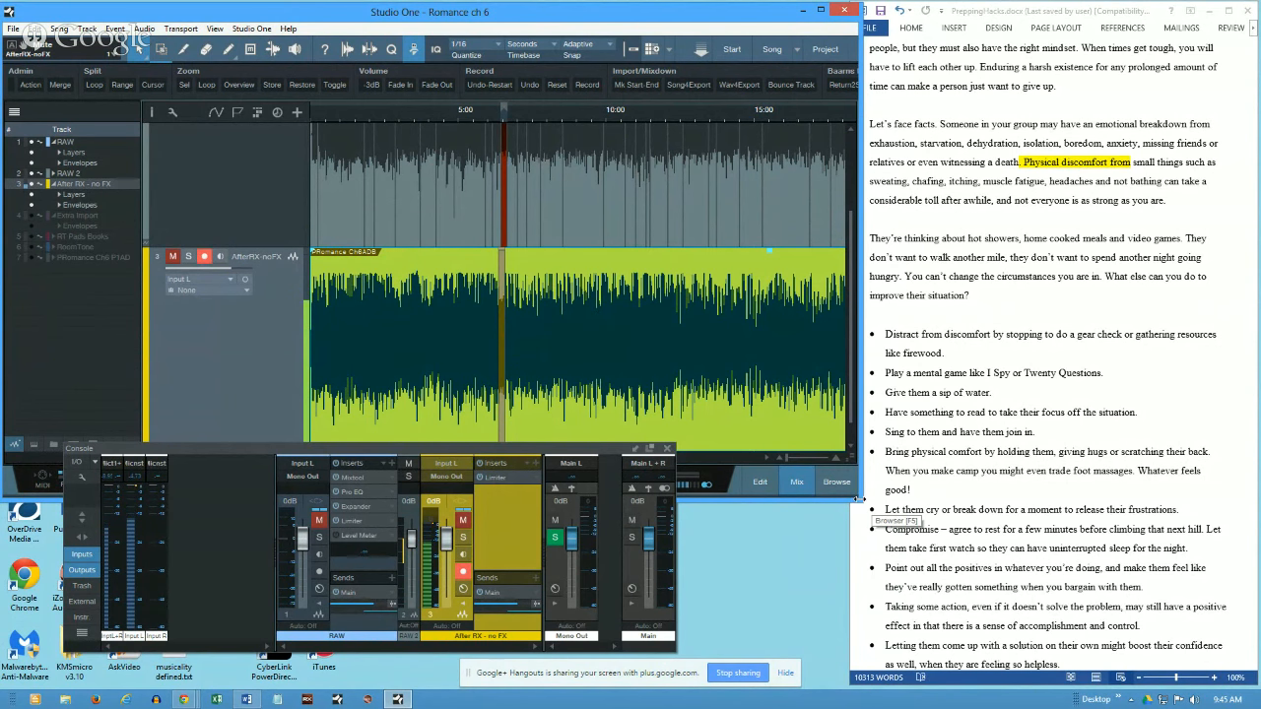
pyautogui.moveTo(859, 499); pyautogui.dragTo(848, 451)
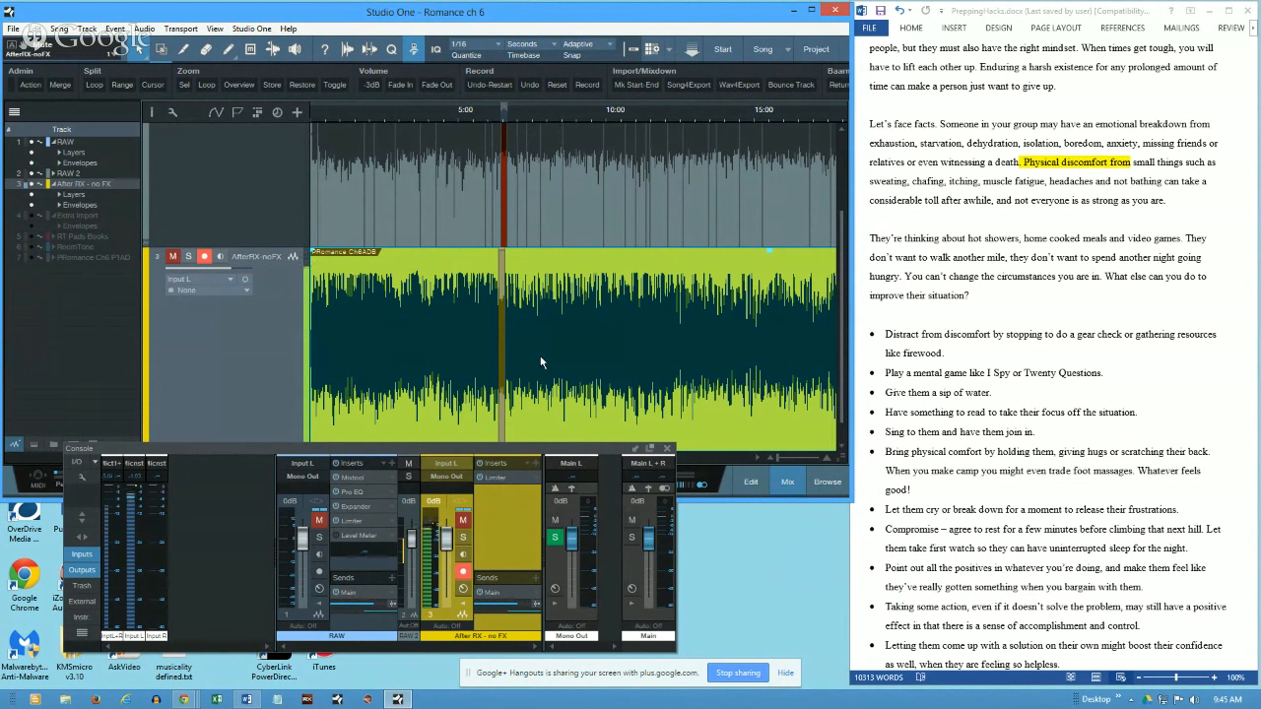
# Step: Switch to iZotope RX 4 Advanced, review the Standard with AB22 preset in Batch Processing without running it, and close the program
pyautogui.click(307, 701)
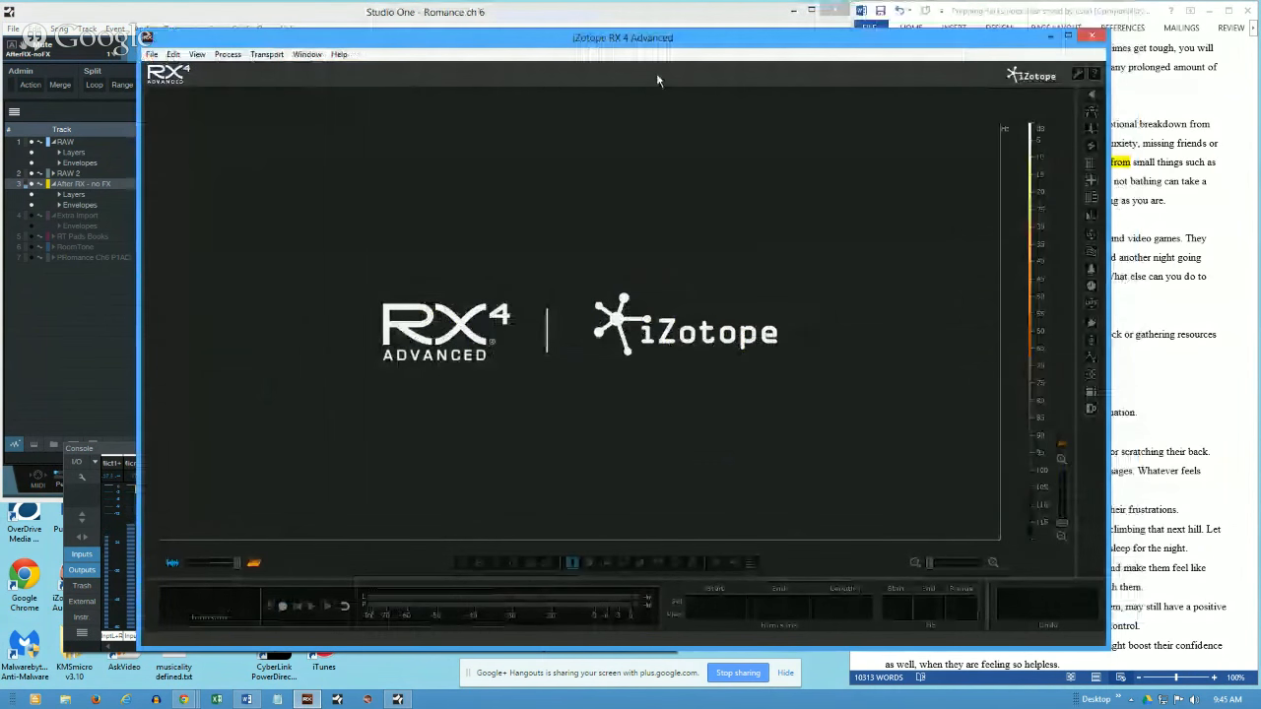
pyautogui.click(151, 55)
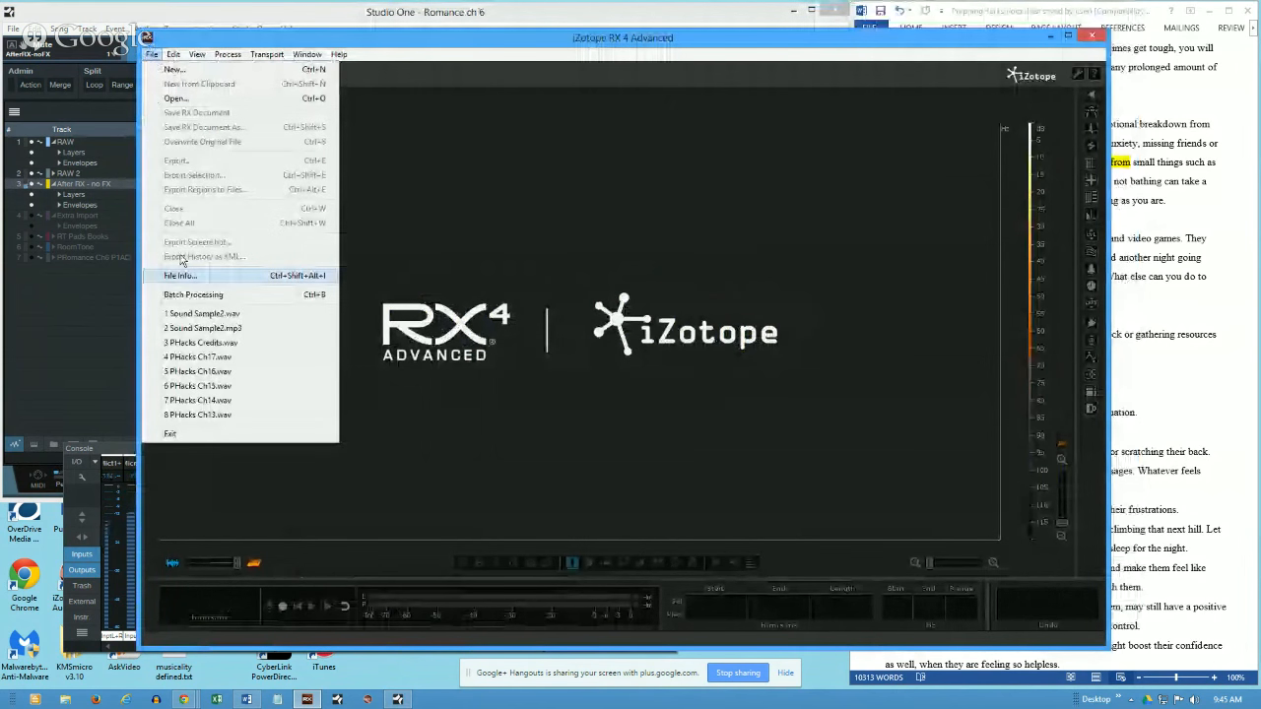
pyautogui.click(187, 295)
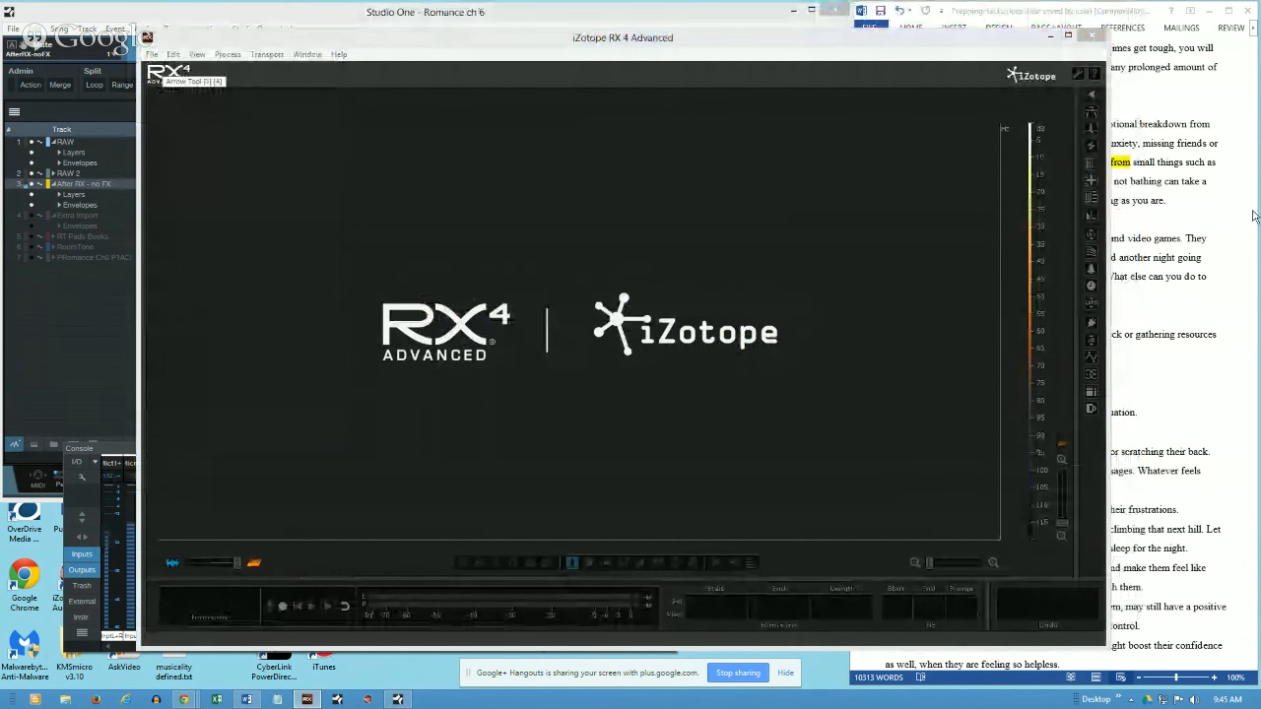
pyautogui.moveTo(389, 98); pyautogui.dragTo(376, 102)
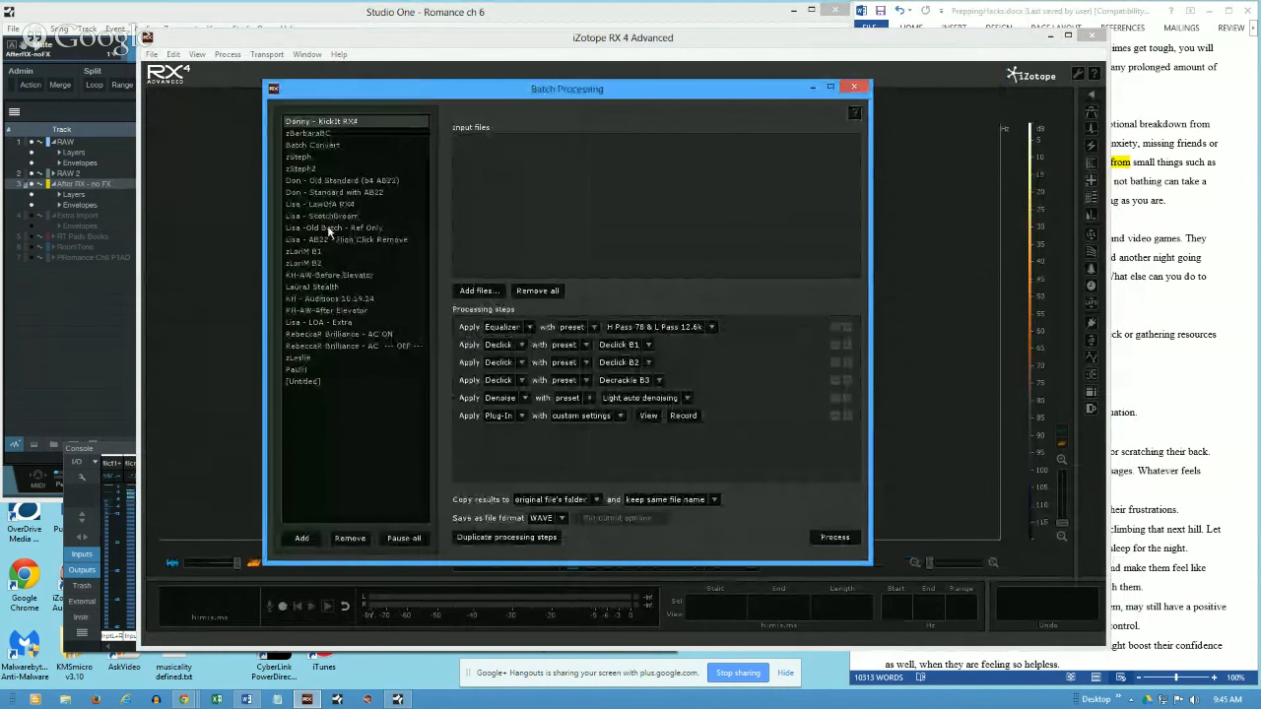
pyautogui.click(328, 193)
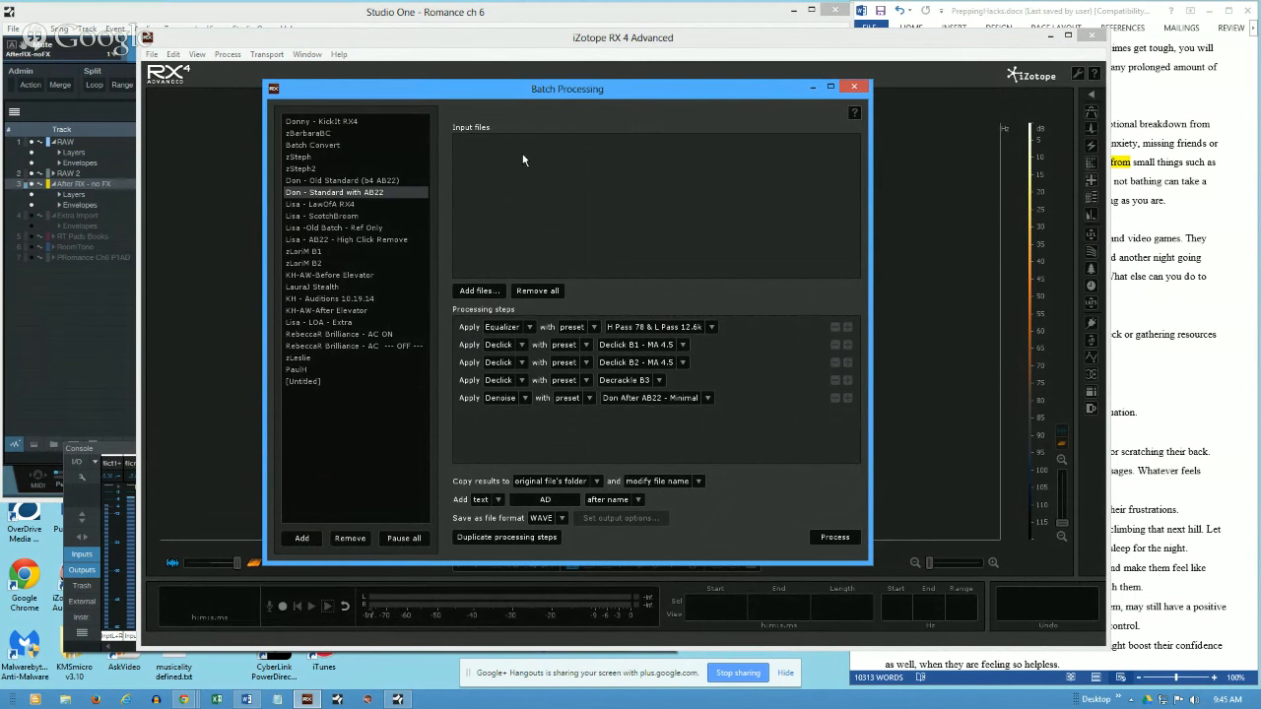
pyautogui.click(853, 90)
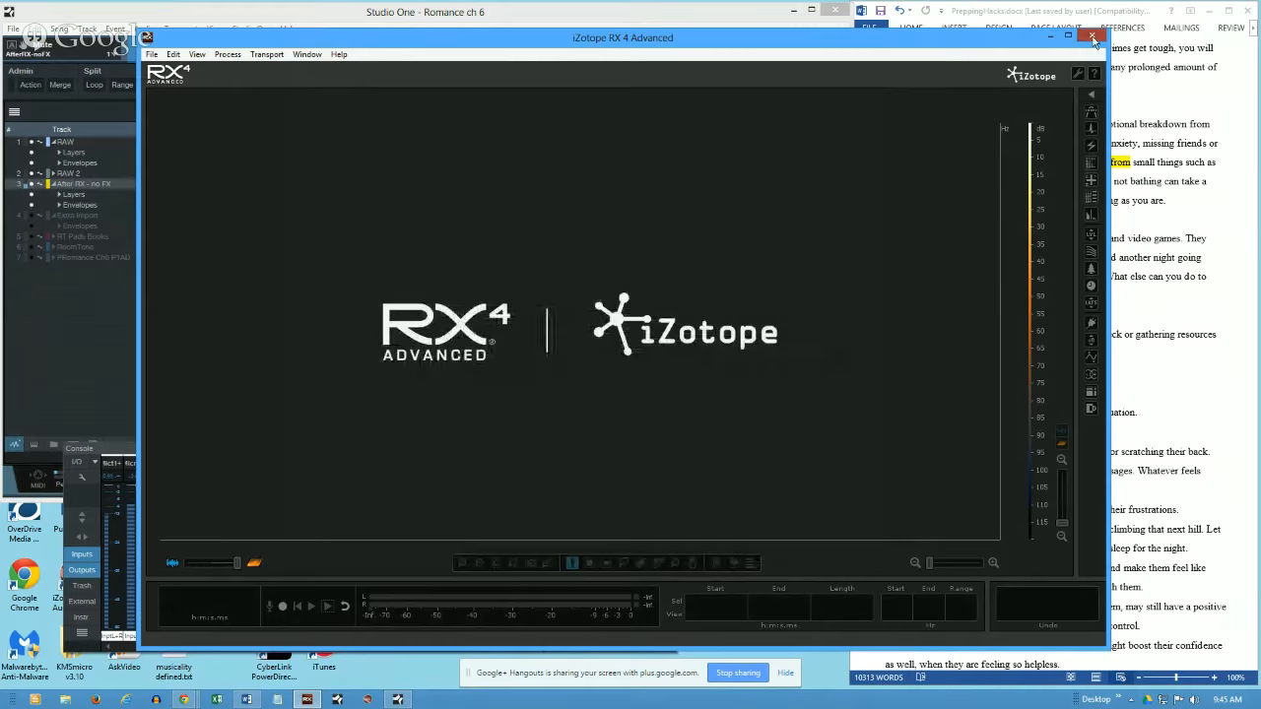
pyautogui.click(1091, 37)
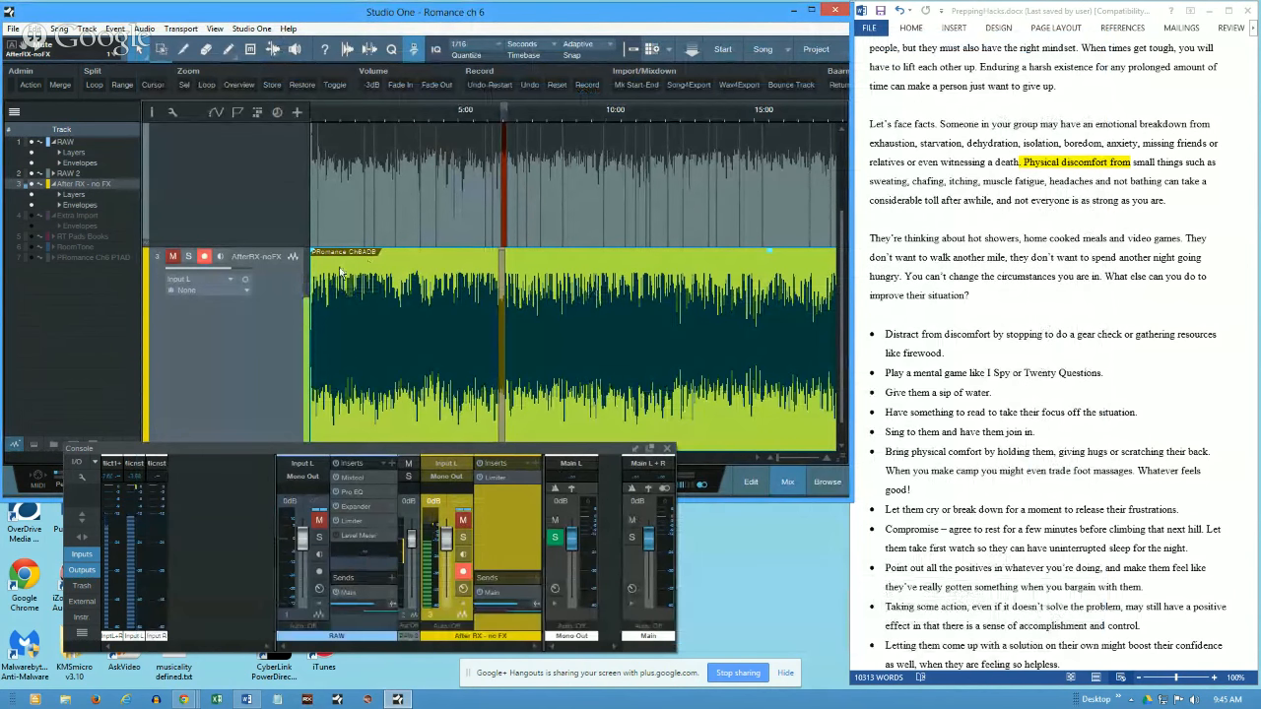
# Step: Browse the insert effects available for the RAW channel, including the iZotope plug-ins, without adding any
pyautogui.click(391, 465)
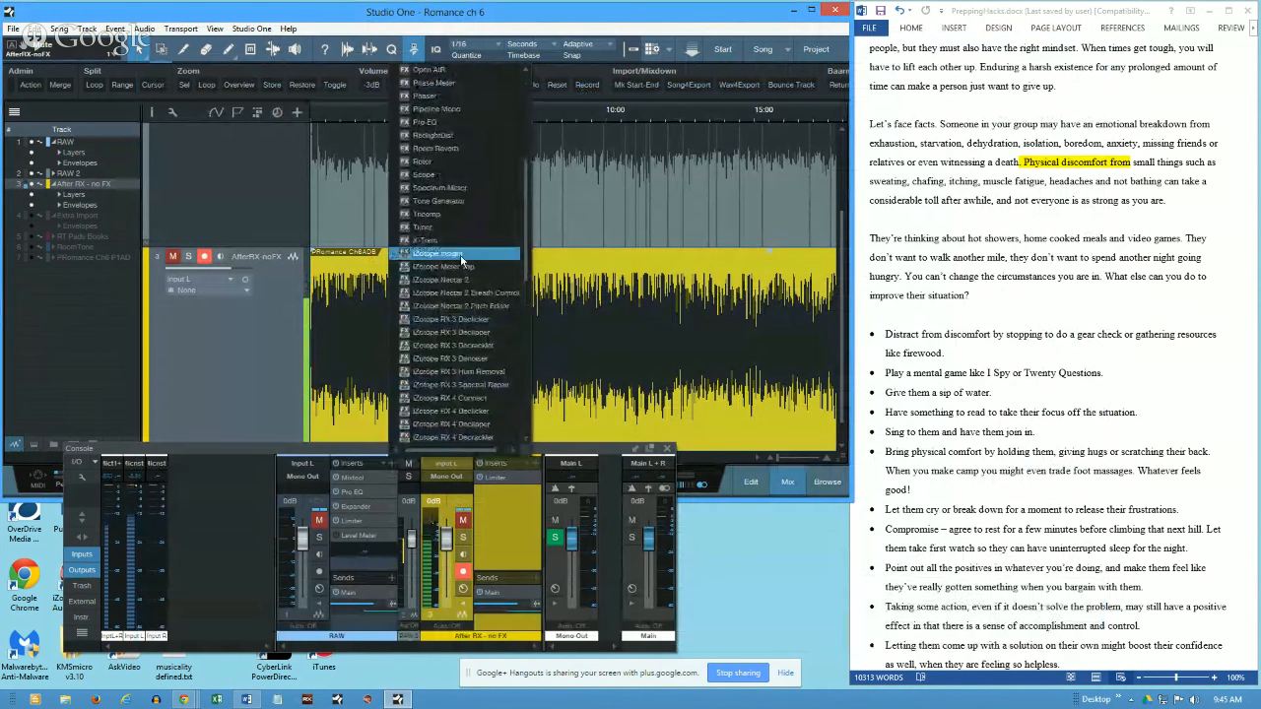
pyautogui.click(528, 439)
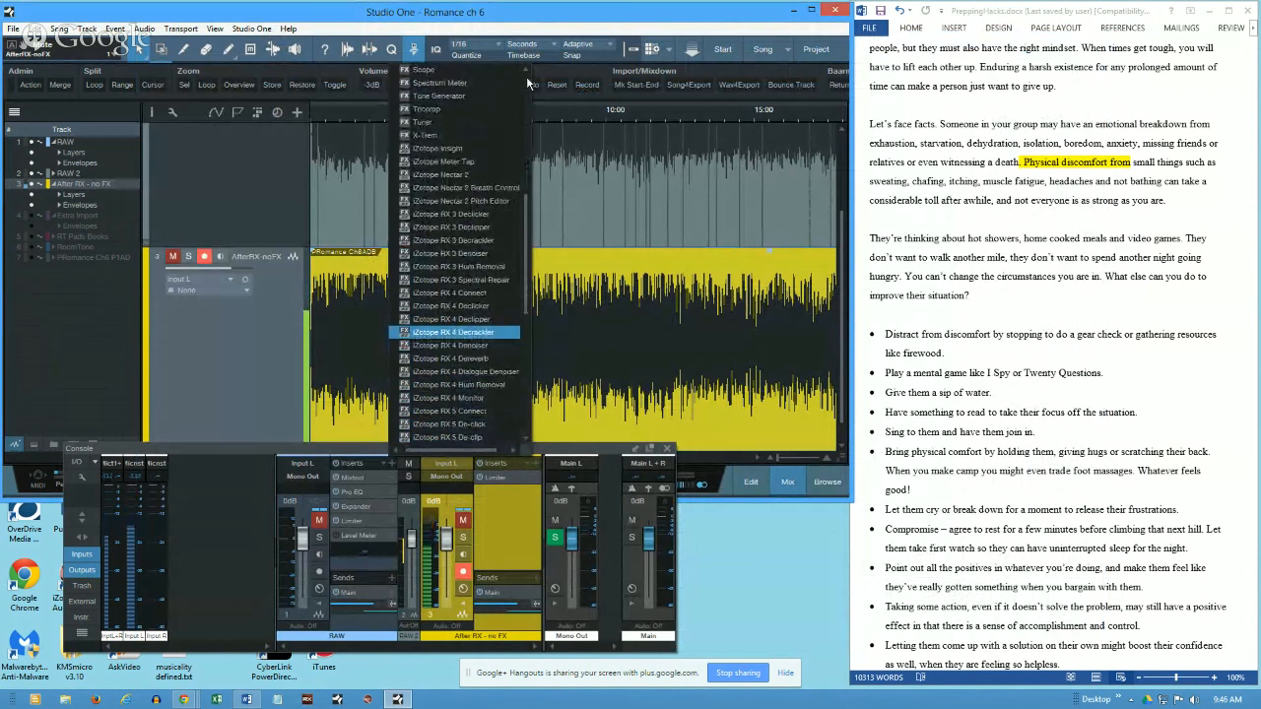
pyautogui.click(526, 71)
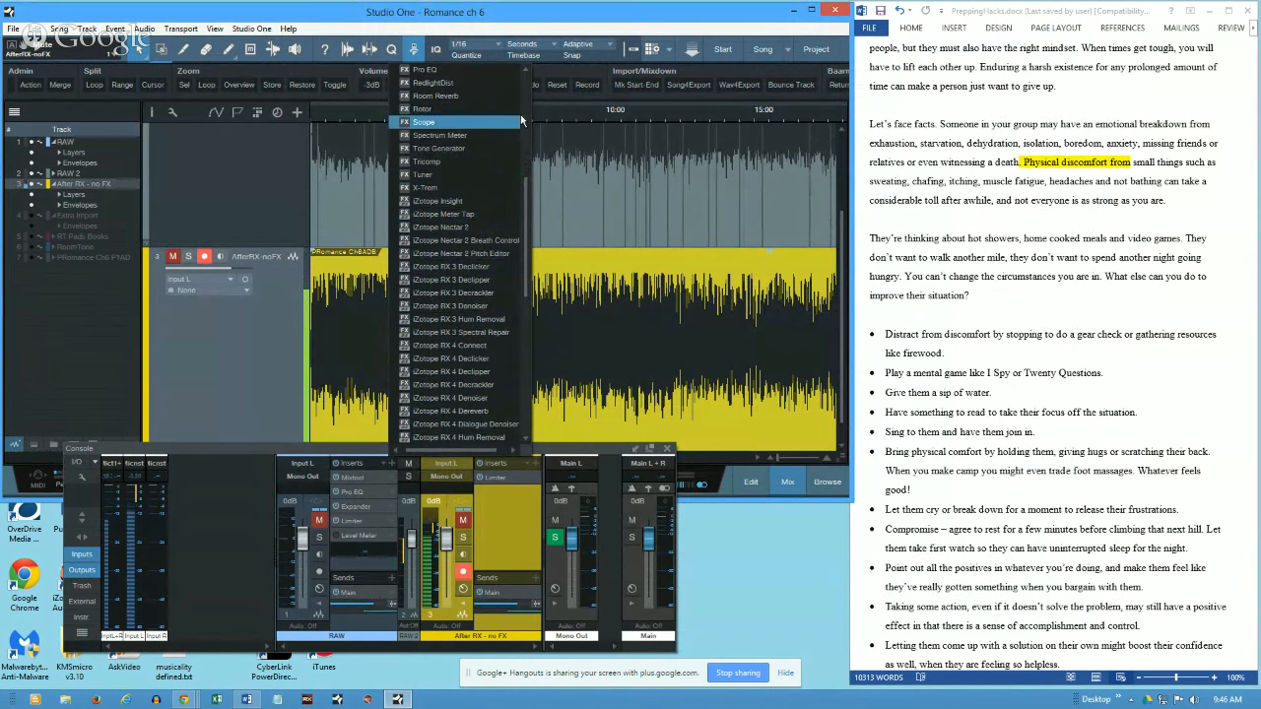
pyautogui.scroll(7, 522, 79)
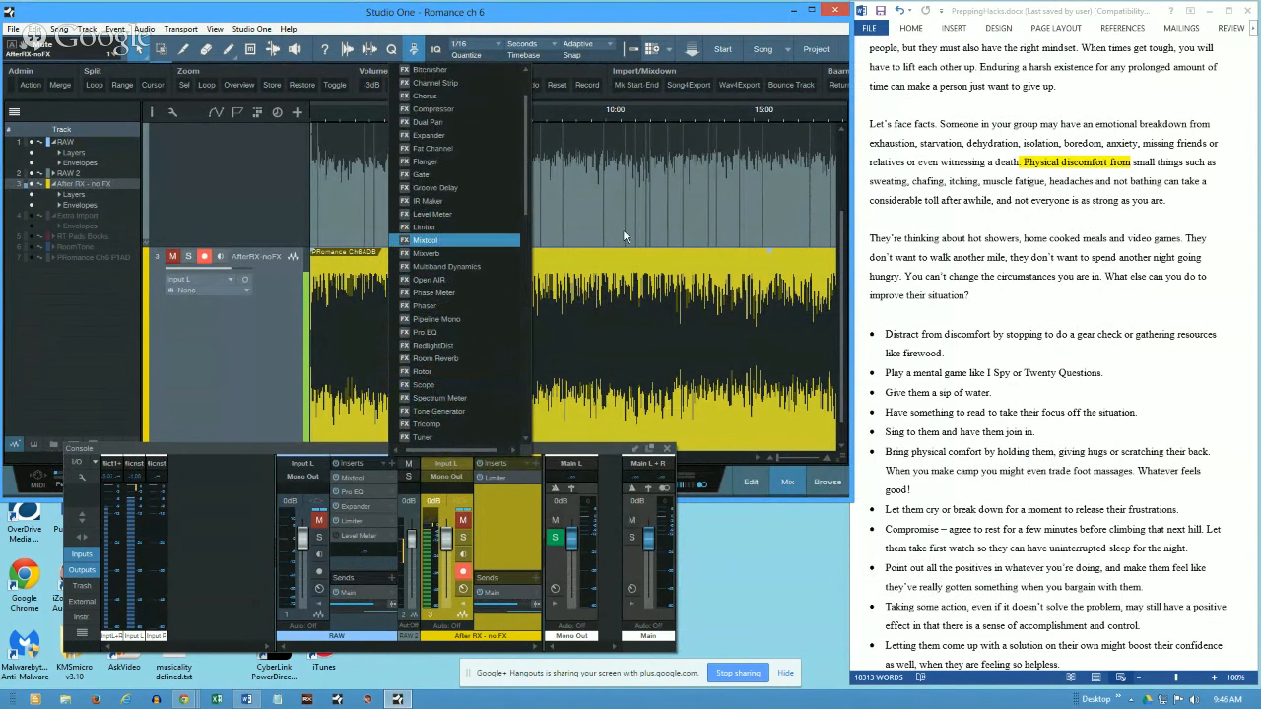
pyautogui.click(632, 274)
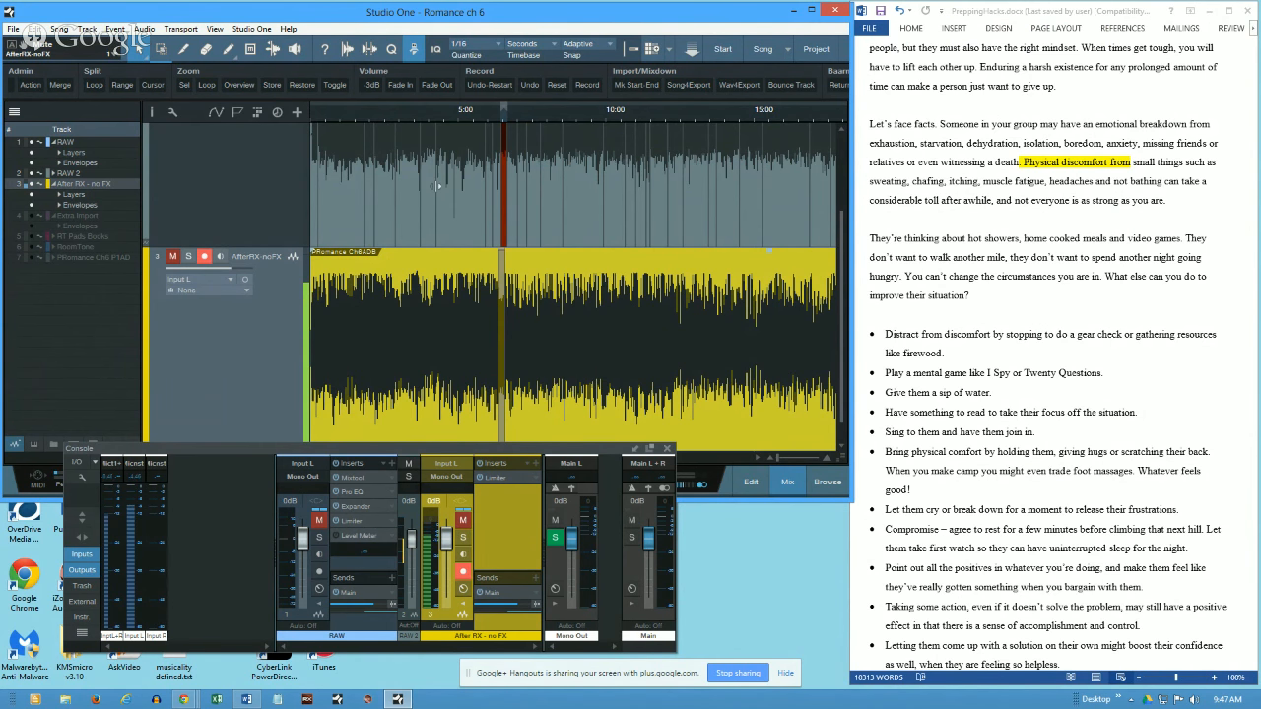
# Step: Hide the After RX - no FX and RAW 2 tracks and make the RAW track taller
pyautogui.click(31, 185)
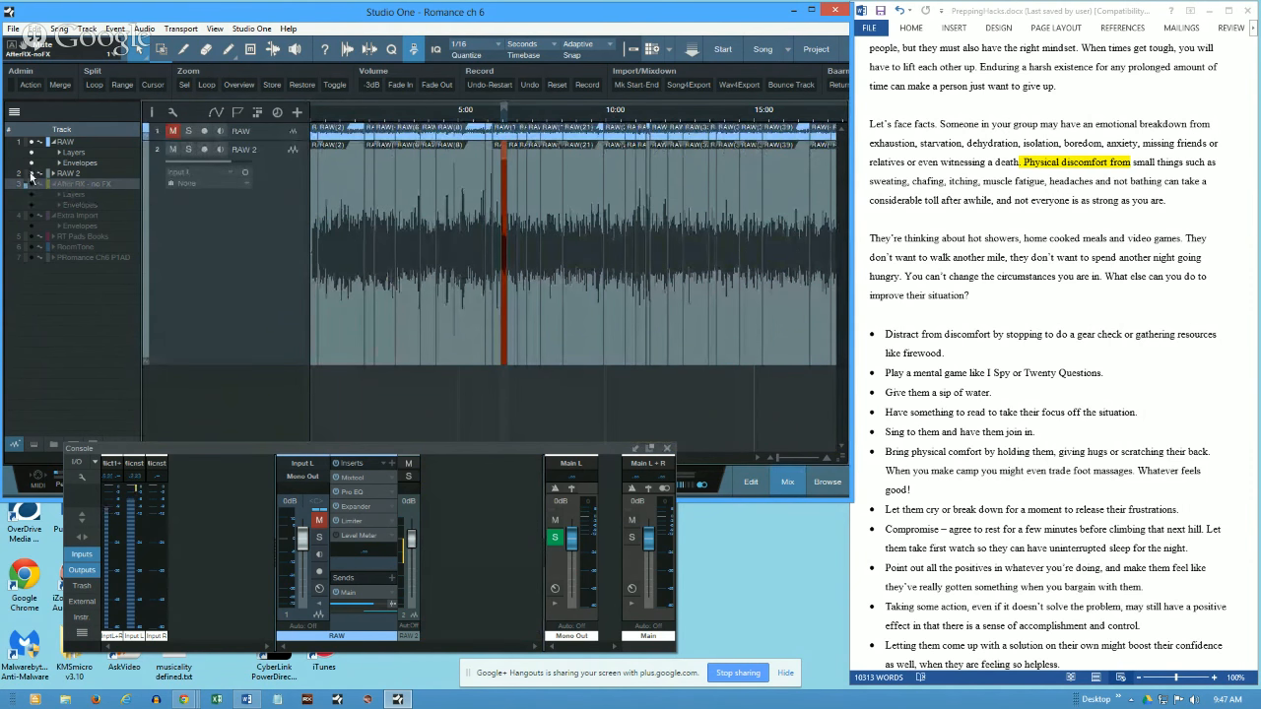
pyautogui.click(32, 174)
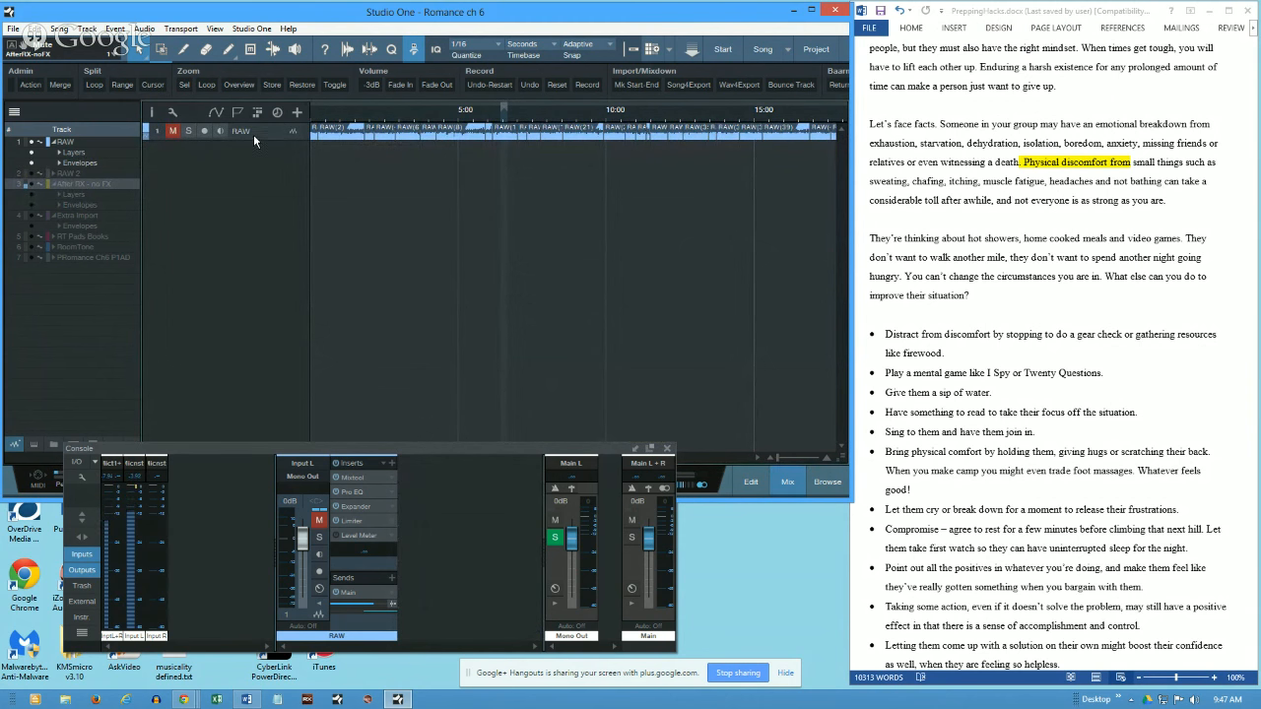
pyautogui.moveTo(258, 140); pyautogui.dragTo(254, 240)
# Step: Expand the RAW track's layers to show the RT Layer beneath it, with the timeline zoomed in
pyautogui.rightClick(269, 193)
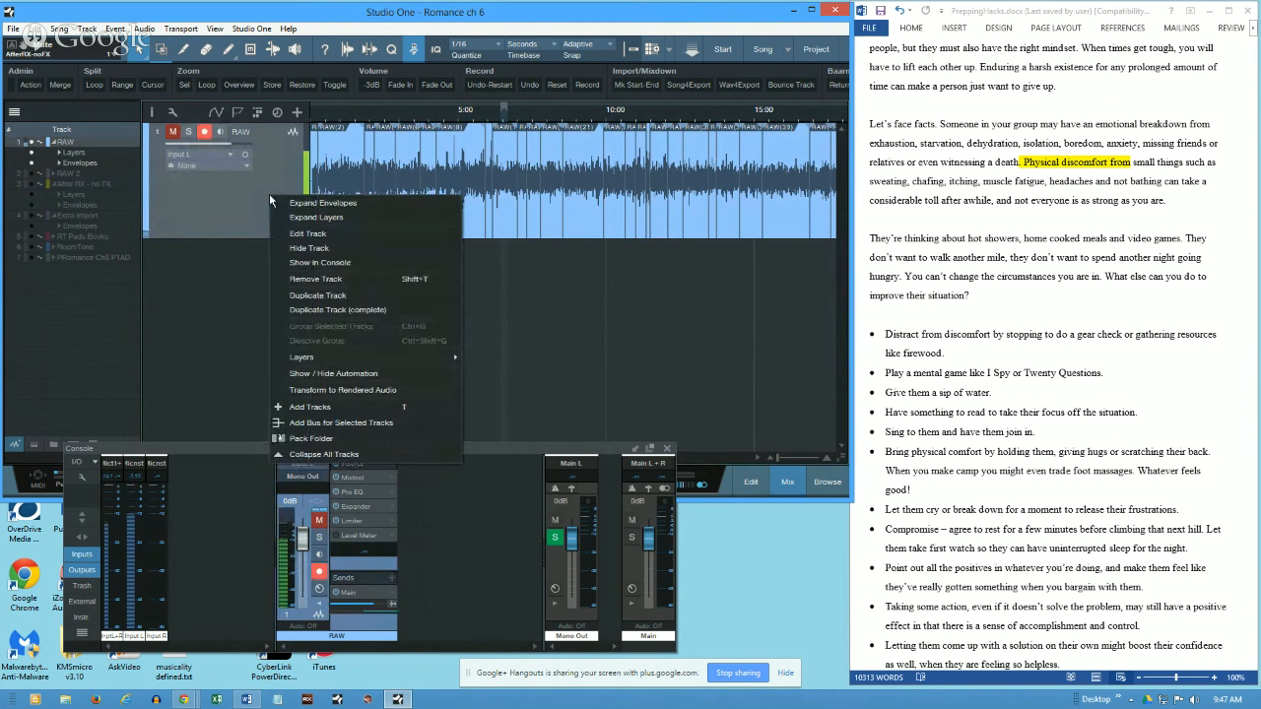
pyautogui.click(292, 218)
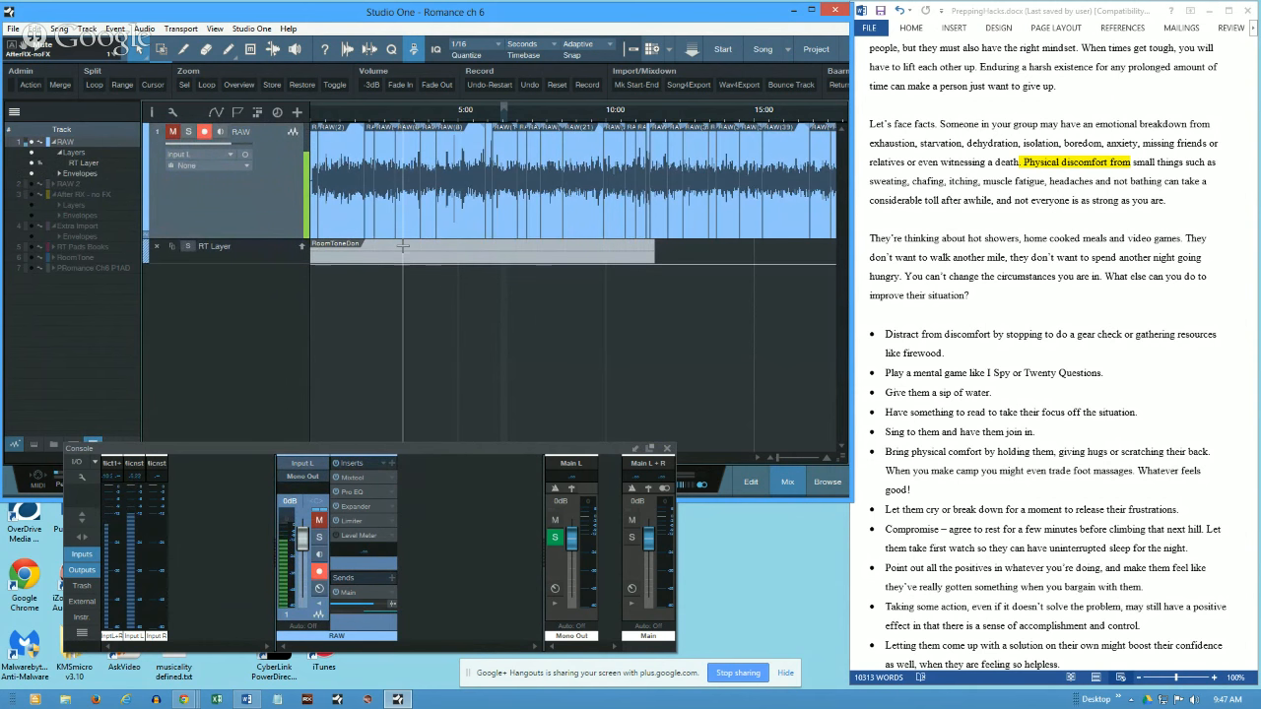
pyautogui.moveTo(423, 117); pyautogui.dragTo(436, 147)
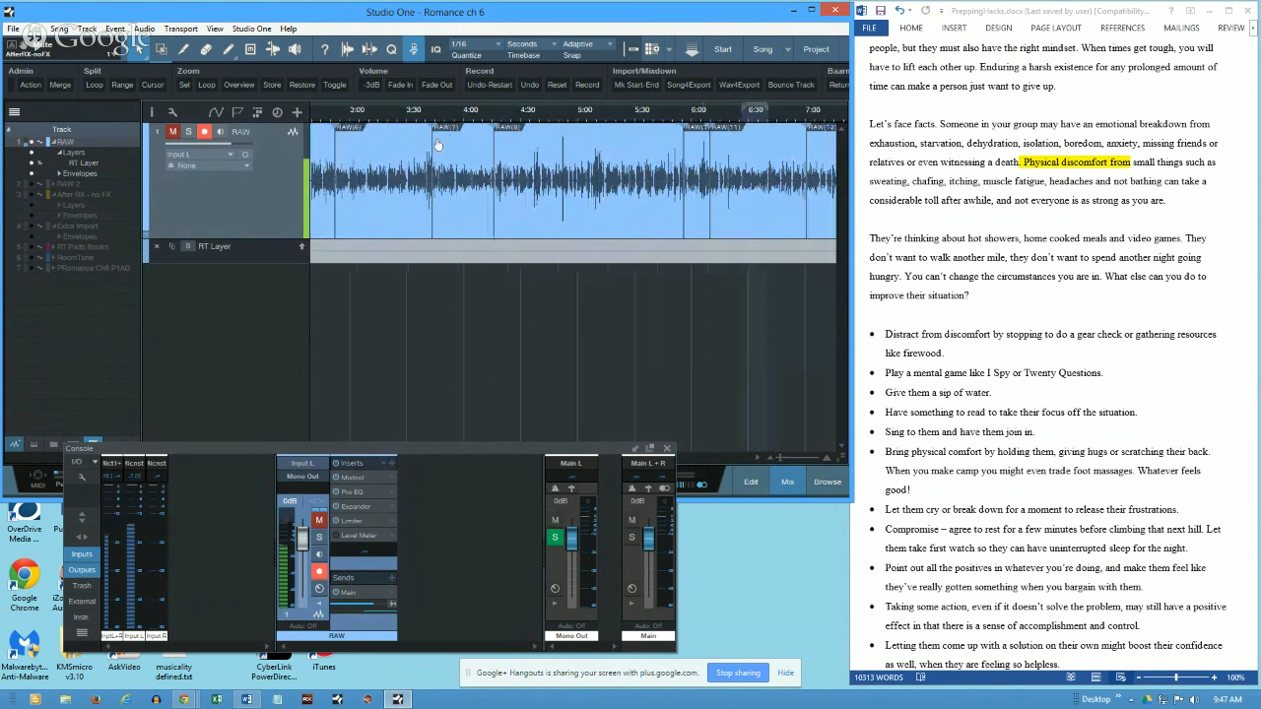
# Step: Close the floating console and enlarge the song window in both width and height
pyautogui.click(667, 449)
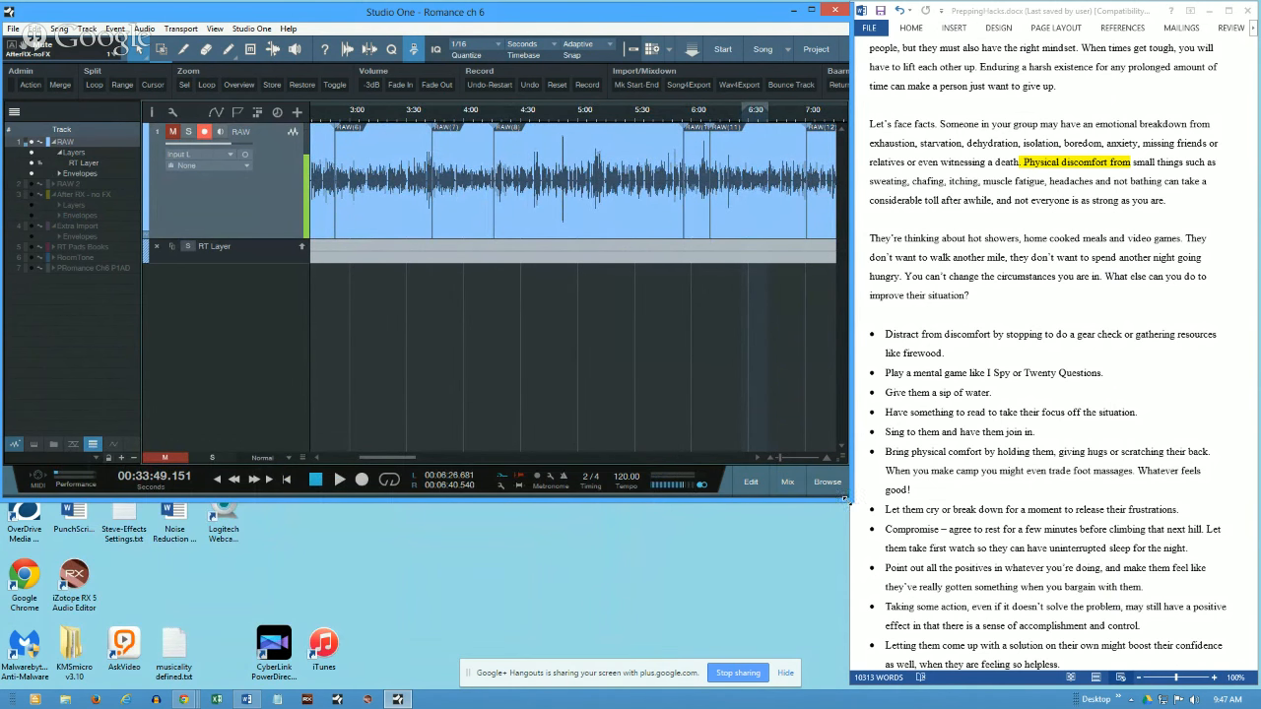
pyautogui.moveTo(846, 504); pyautogui.dragTo(991, 595)
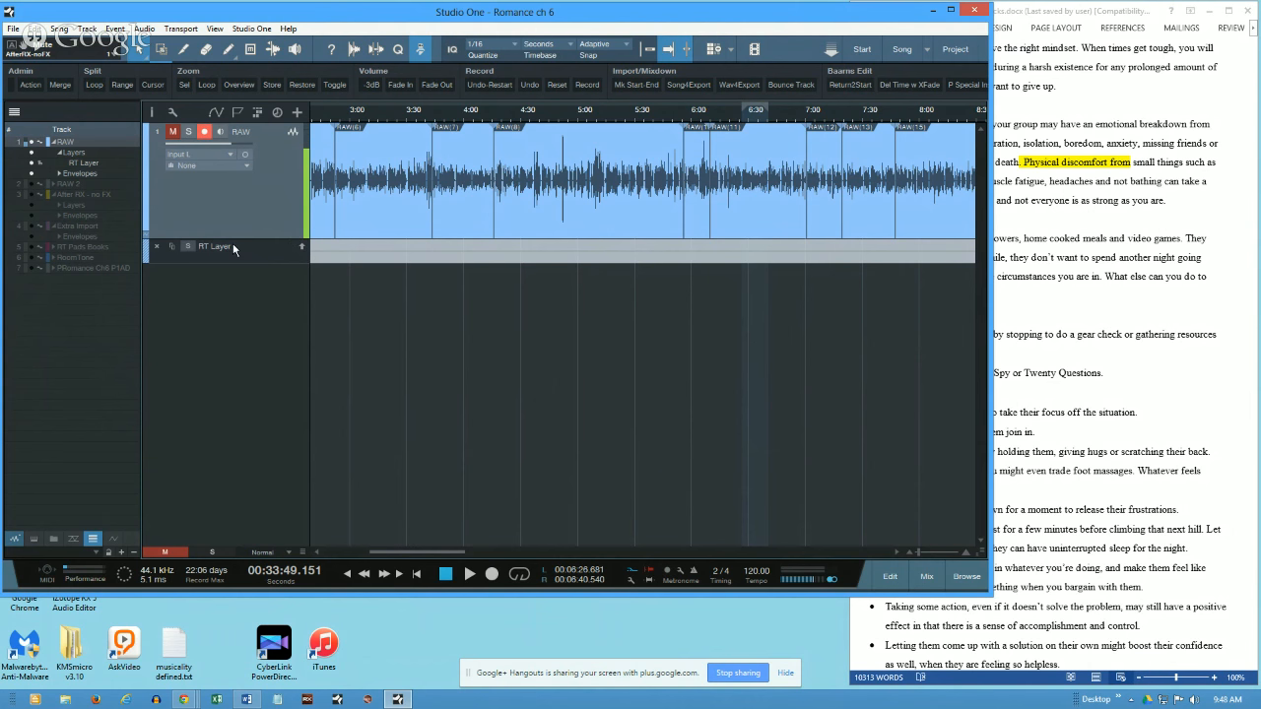
# Step: Show the RAW 2 track and slightly adjust the start edge and volume of its red Punch-in clip near 6:30
pyautogui.click(32, 184)
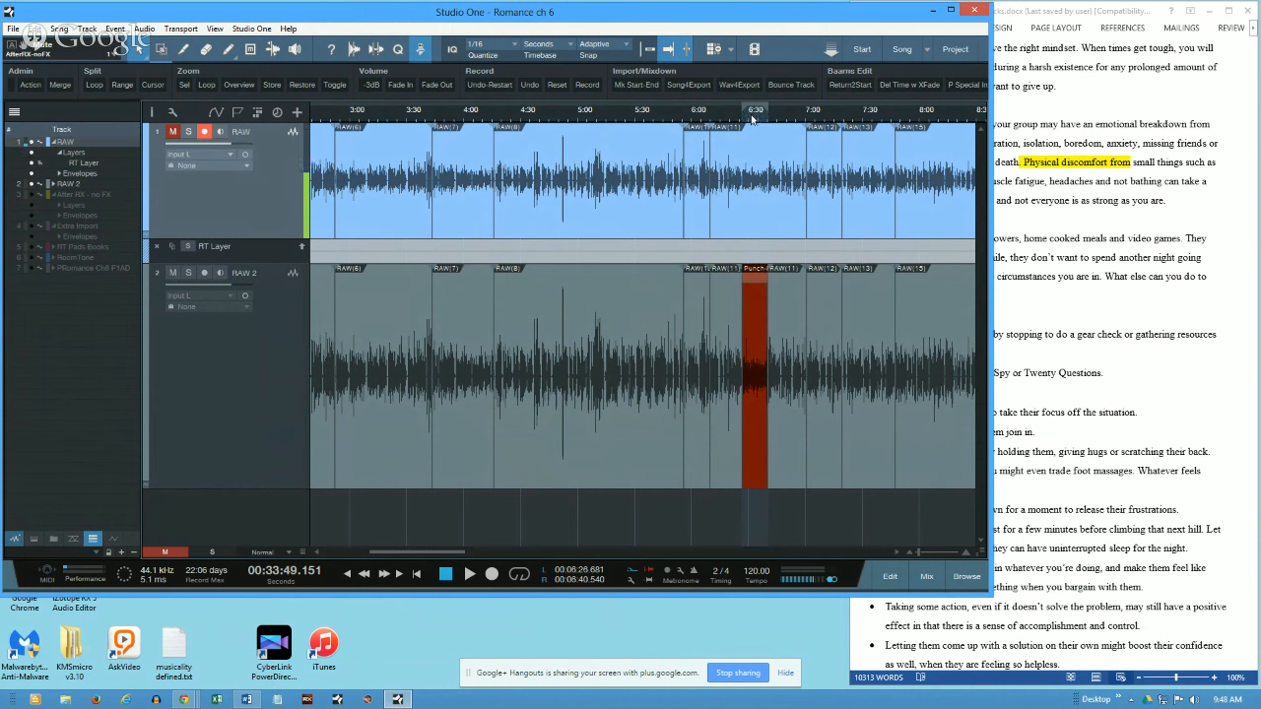
pyautogui.moveTo(715, 112); pyautogui.dragTo(714, 159)
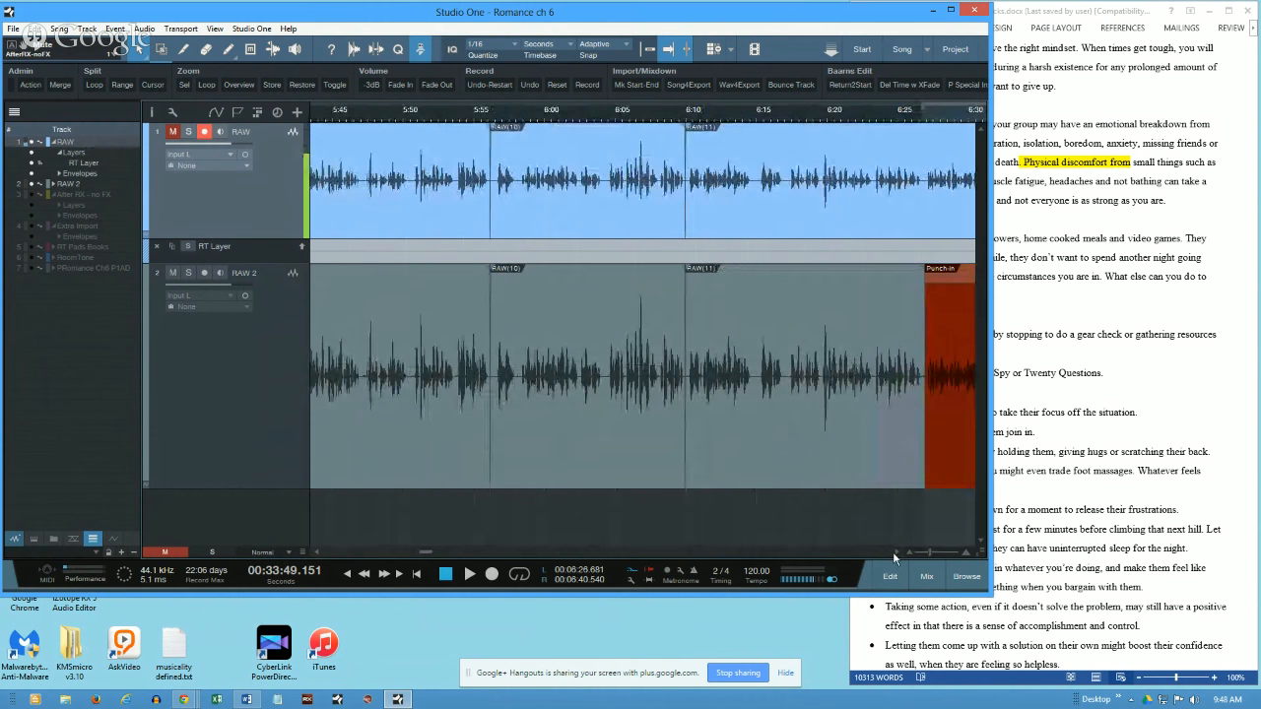
pyautogui.hscroll(1, 895, 553)
pyautogui.hscroll(5, 895, 550)
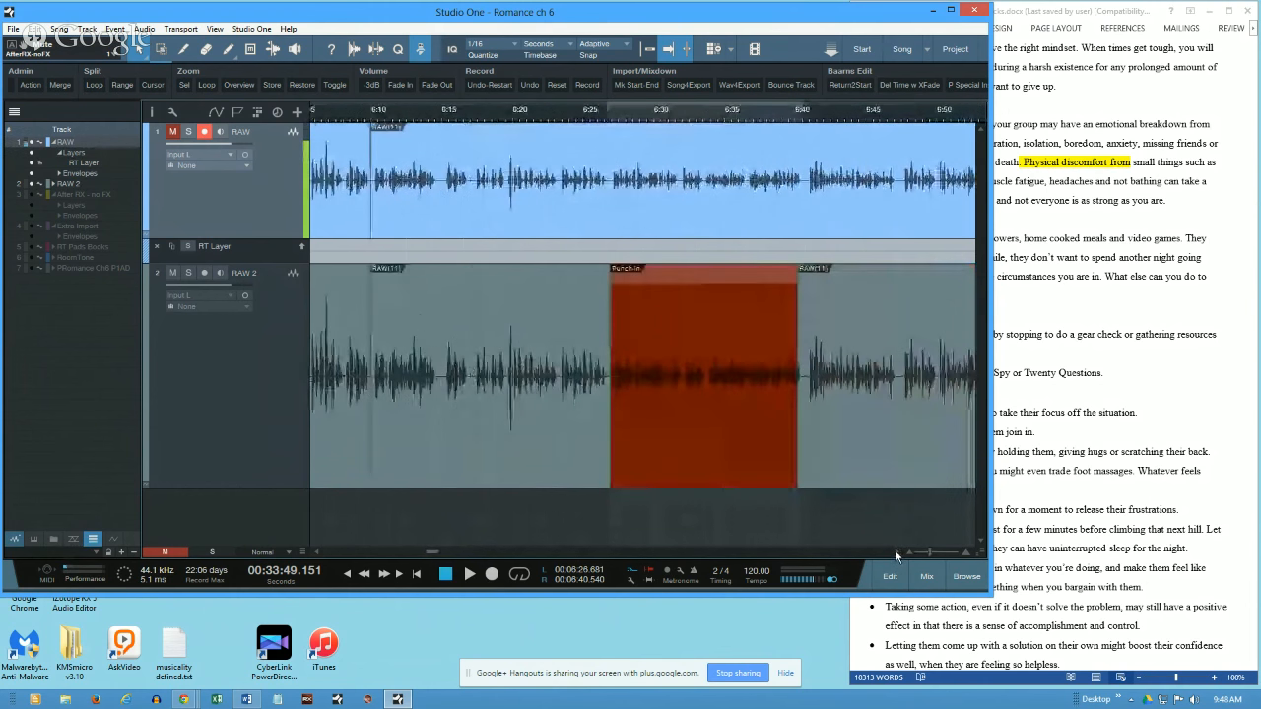
pyautogui.moveTo(610, 431)
pyautogui.mouseDown()
pyautogui.moveTo(635, 434)
pyautogui.moveTo(579, 434)
pyautogui.moveTo(611, 444)
pyautogui.mouseUp()
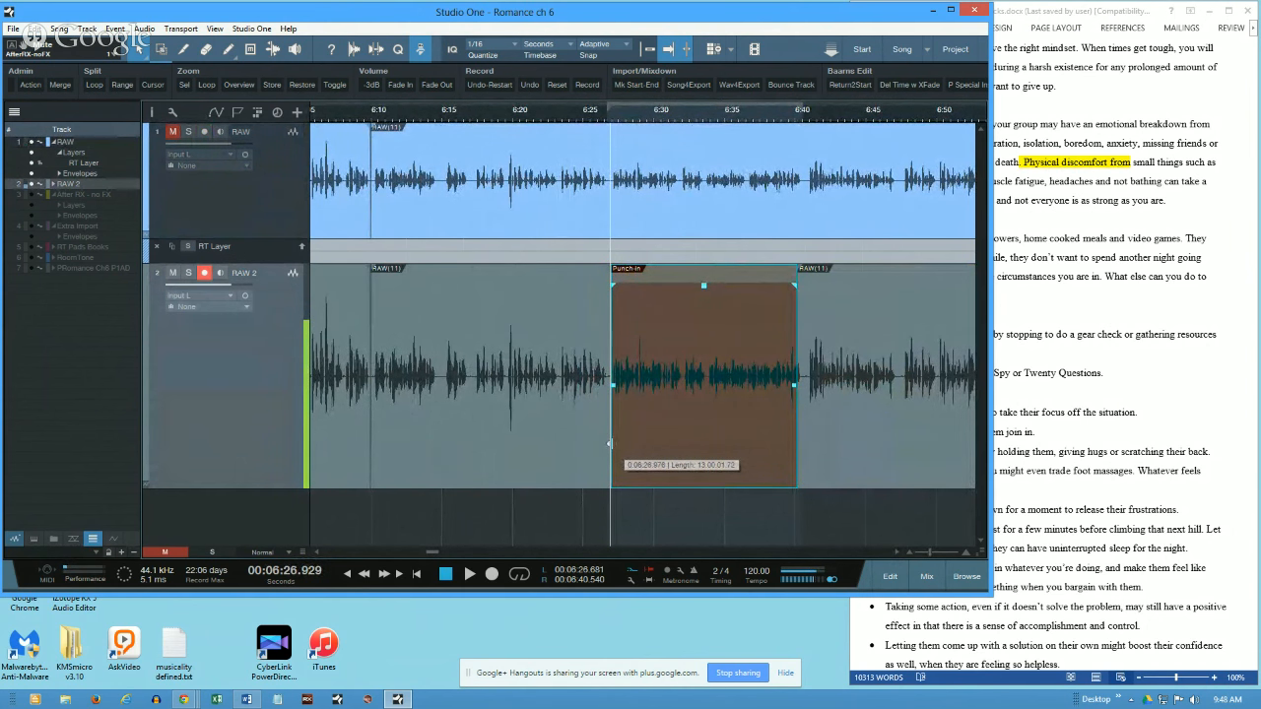
pyautogui.moveTo(703, 293)
pyautogui.mouseDown()
pyautogui.moveTo(705, 332)
pyautogui.moveTo(699, 283)
pyautogui.moveTo(696, 298)
pyautogui.mouseUp()
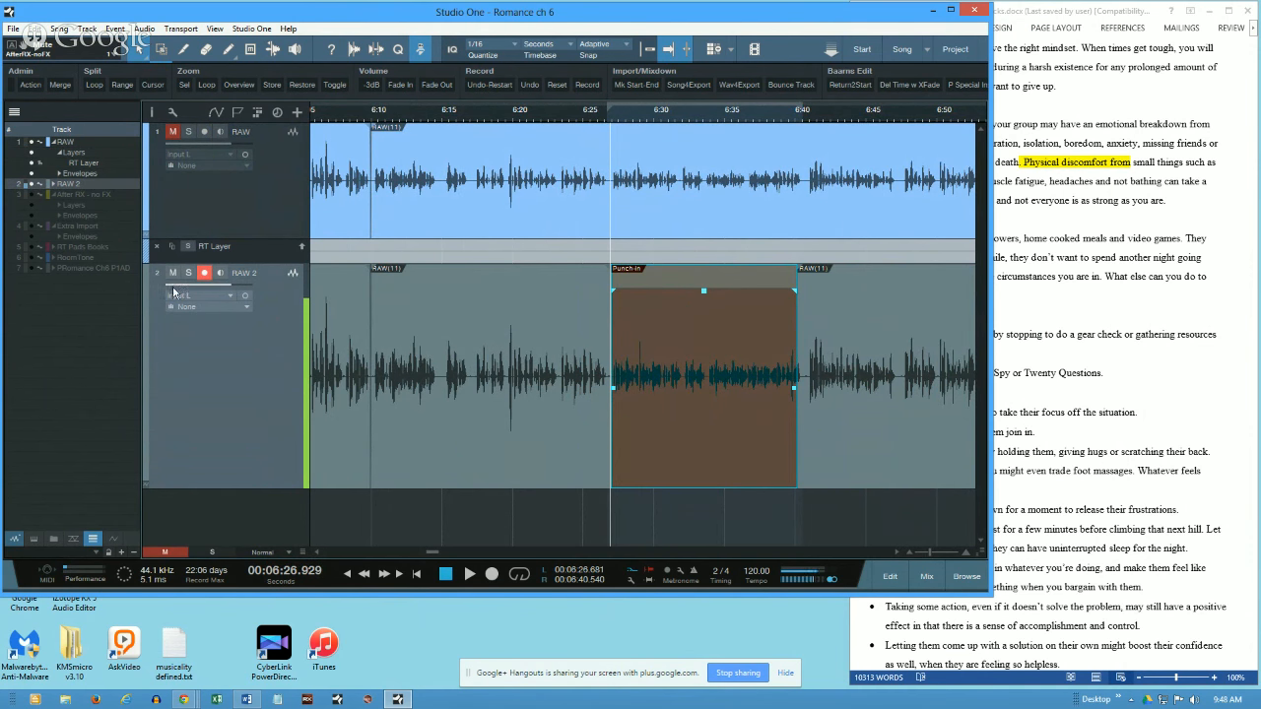
# Step: Show the After RX - no FX track below a shortened RAW 2 and fine-adjust both edges of its PRomance Ch6 P1AD clip
pyautogui.click(33, 194)
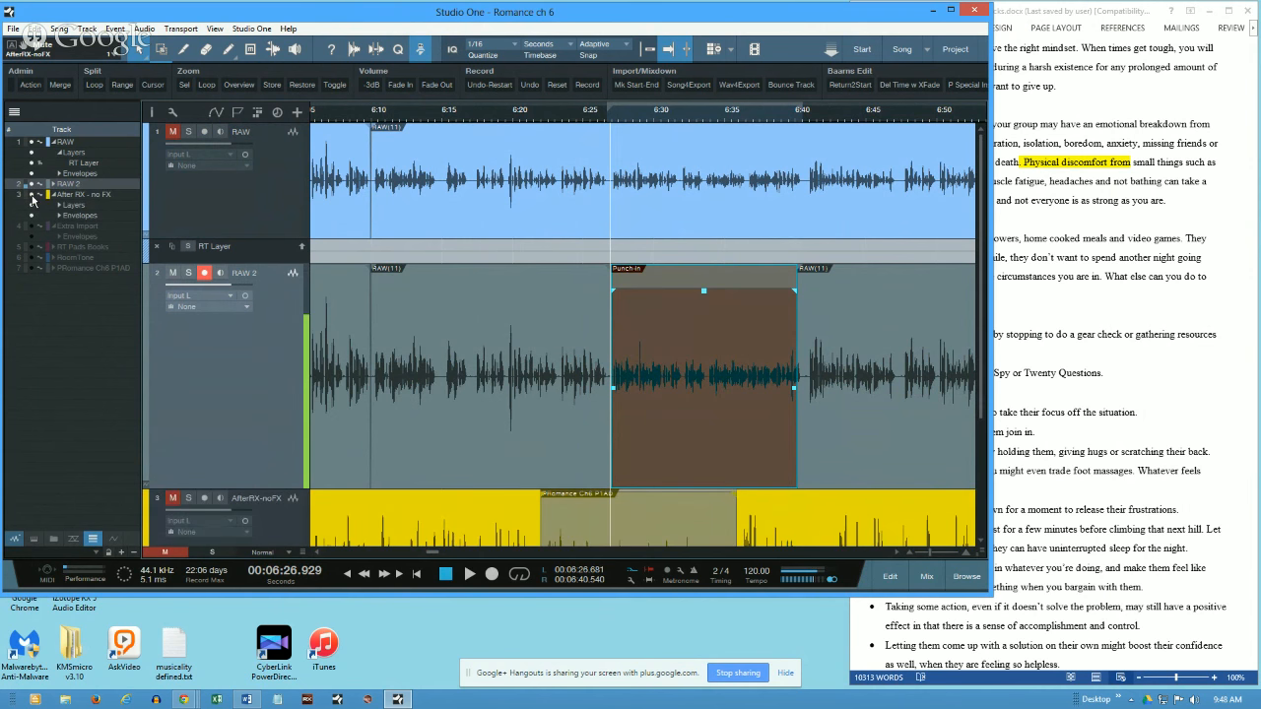
pyautogui.doubleClick(236, 487)
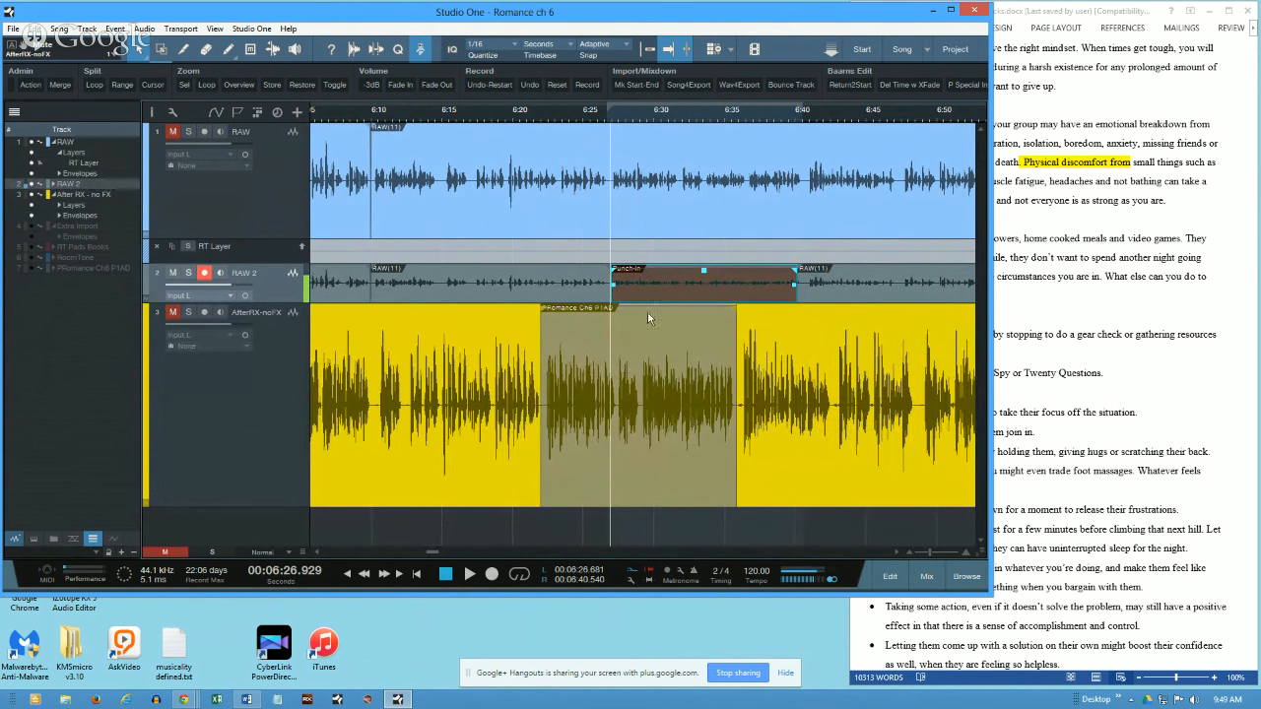
pyautogui.click(511, 351)
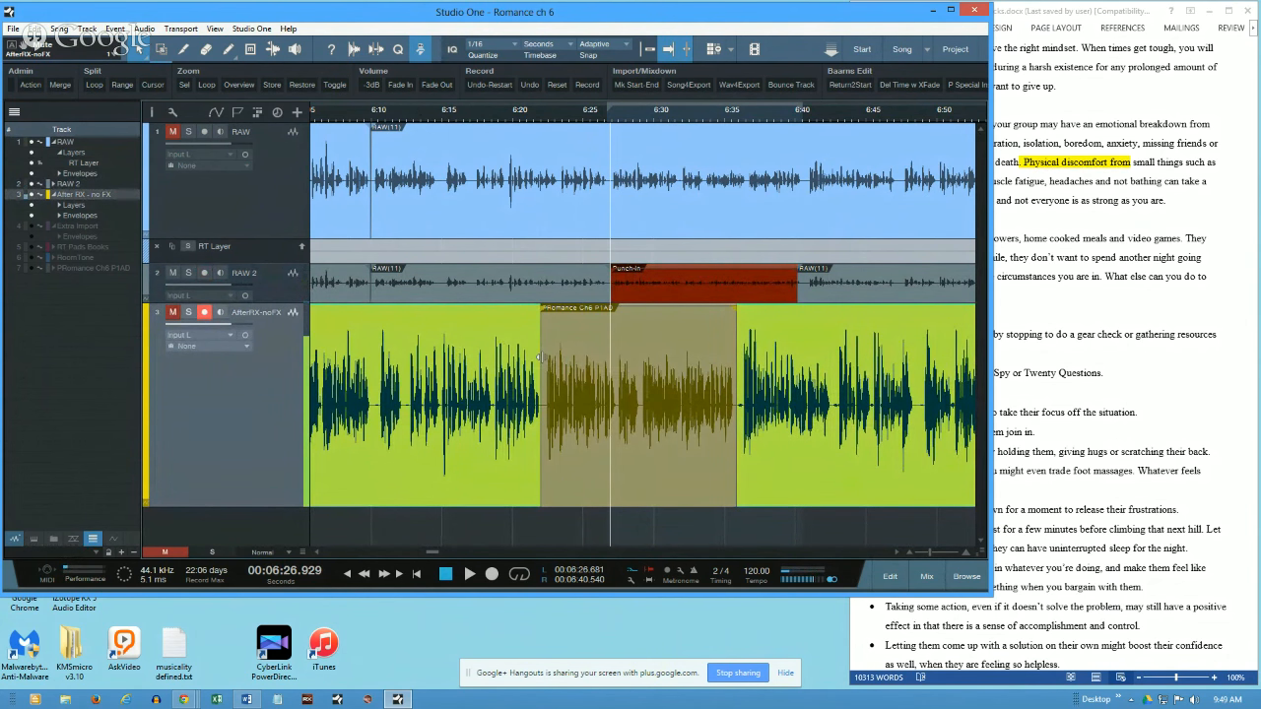
pyautogui.click(538, 357)
pyautogui.moveTo(539, 357)
pyautogui.mouseDown()
pyautogui.moveTo(661, 359)
pyautogui.moveTo(541, 368)
pyautogui.mouseUp()
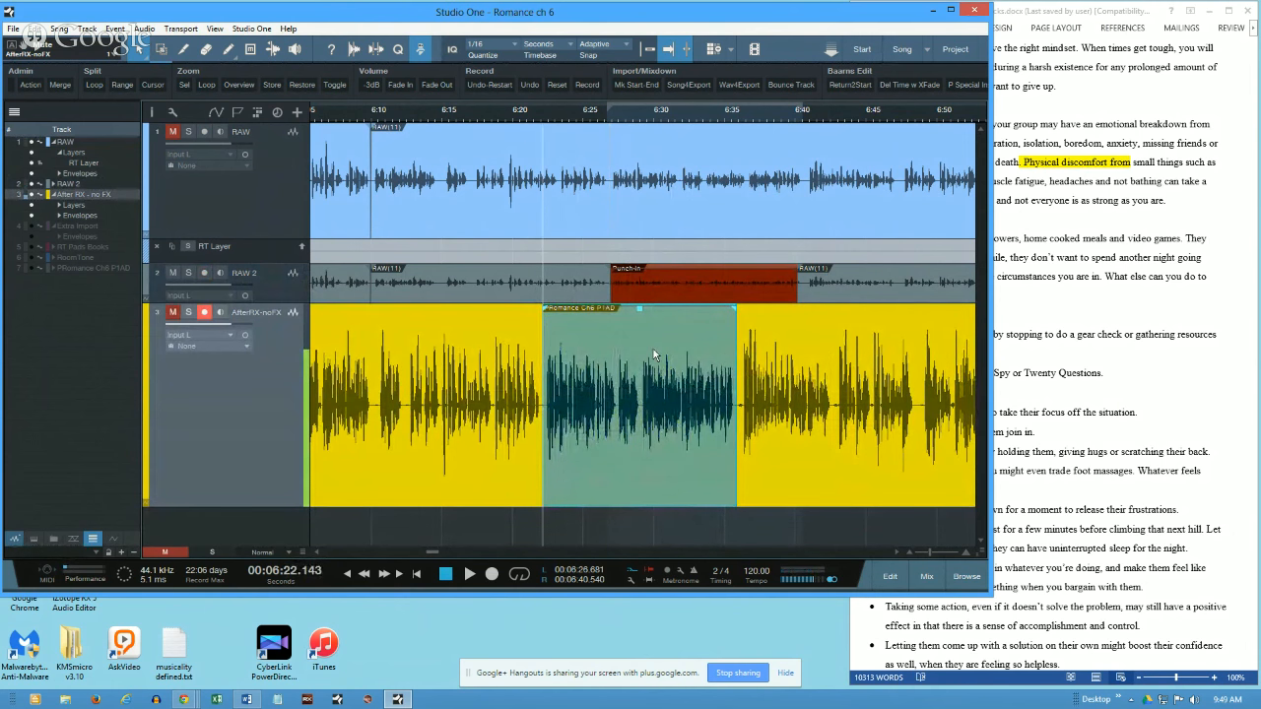
pyautogui.moveTo(734, 361)
pyautogui.mouseDown()
pyautogui.moveTo(702, 366)
pyautogui.moveTo(737, 366)
pyautogui.mouseUp()
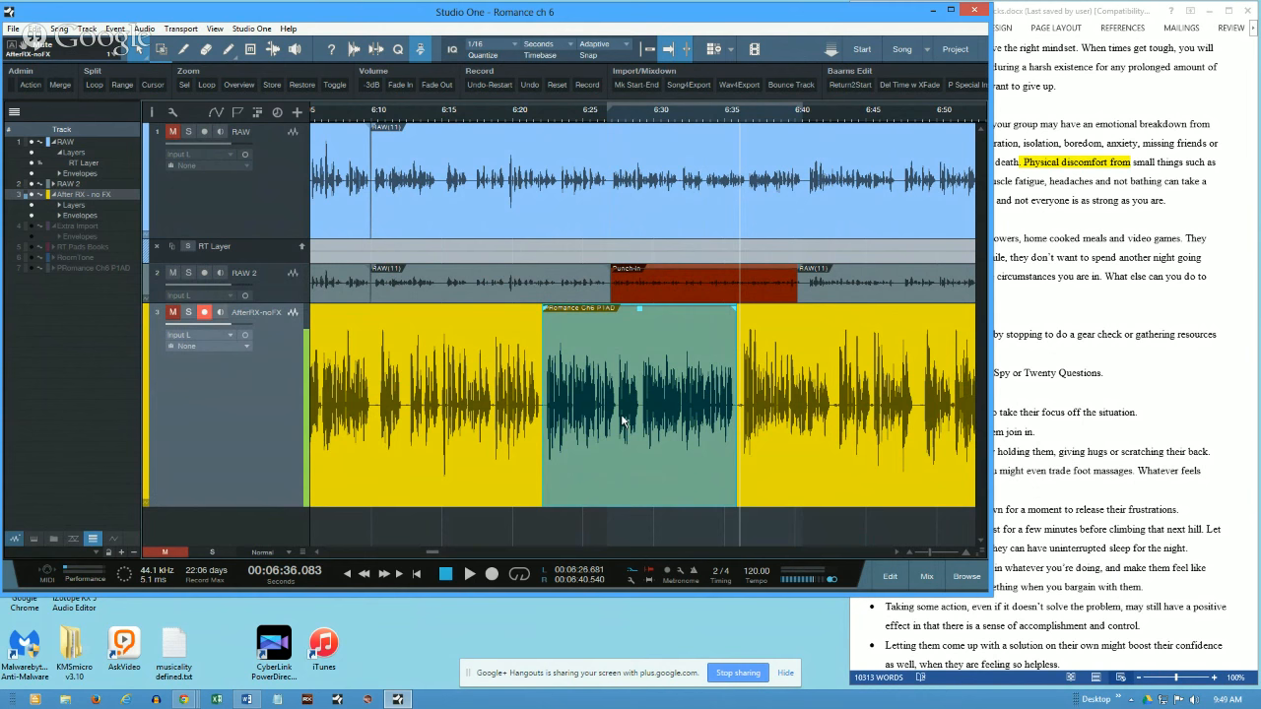
# Step: Shorten the RAW track and adjust the volume of the PRomance Ch6 P1AD clip slightly down and back up
pyautogui.moveTo(260, 235); pyautogui.dragTo(260, 149)
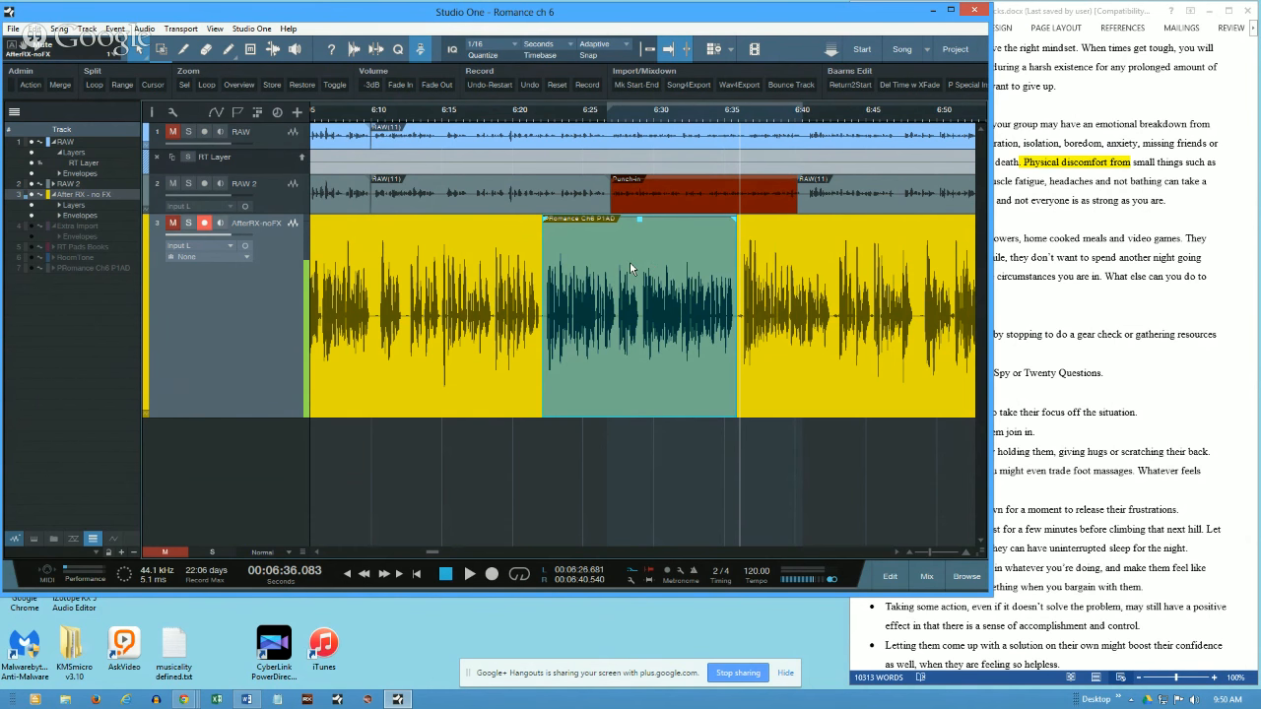
pyautogui.moveTo(643, 221)
pyautogui.mouseDown()
pyautogui.moveTo(646, 243)
pyautogui.moveTo(640, 228)
pyautogui.mouseUp()
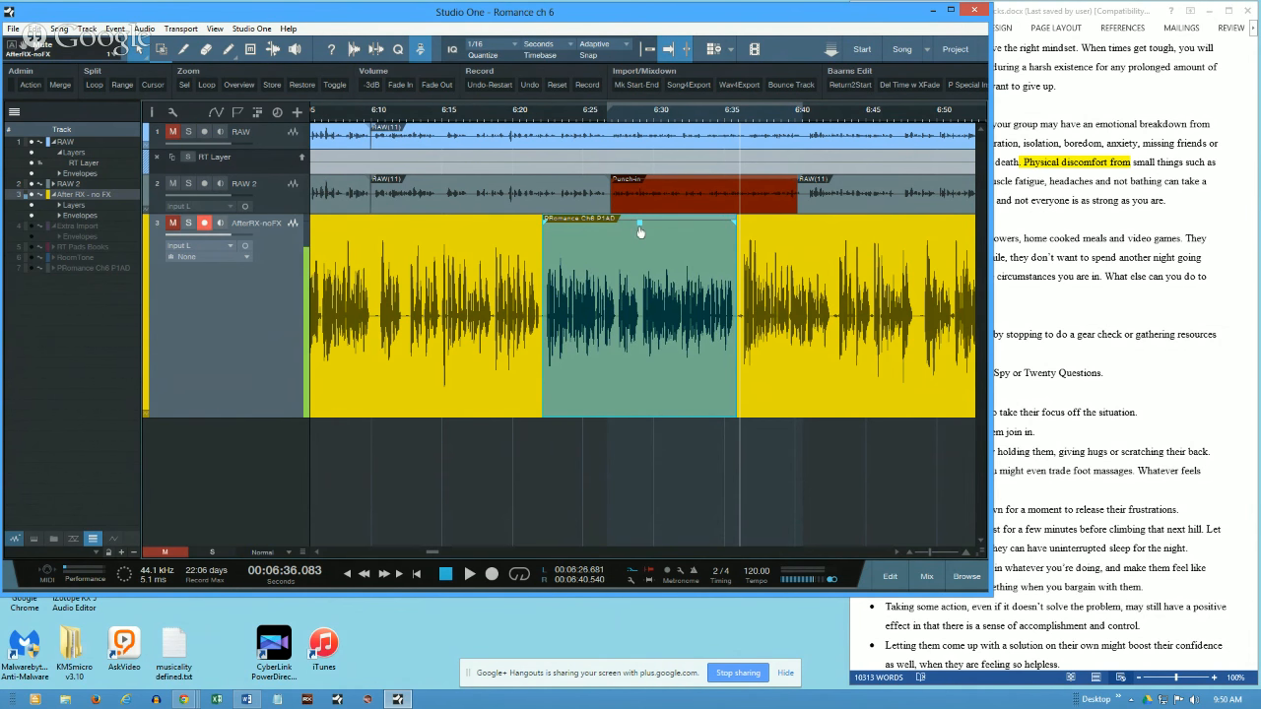
pyautogui.moveTo(640, 230); pyautogui.dragTo(642, 233)
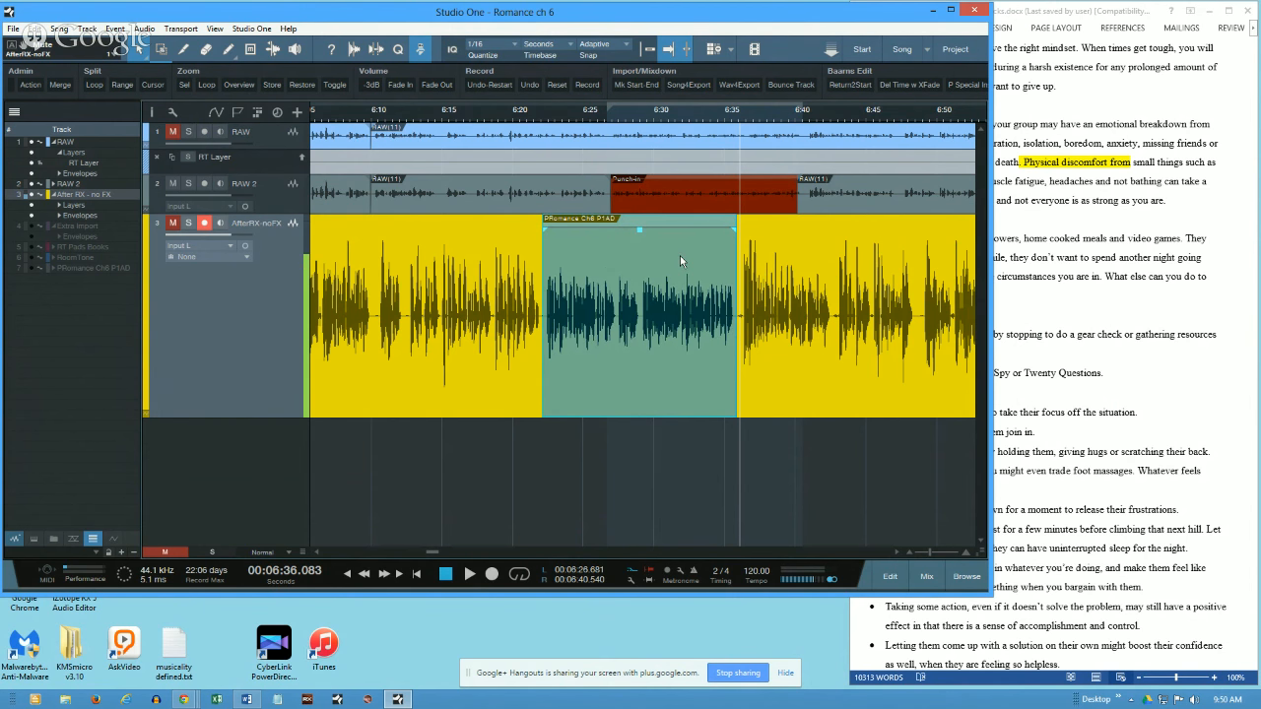
pyautogui.moveTo(639, 234); pyautogui.dragTo(641, 227)
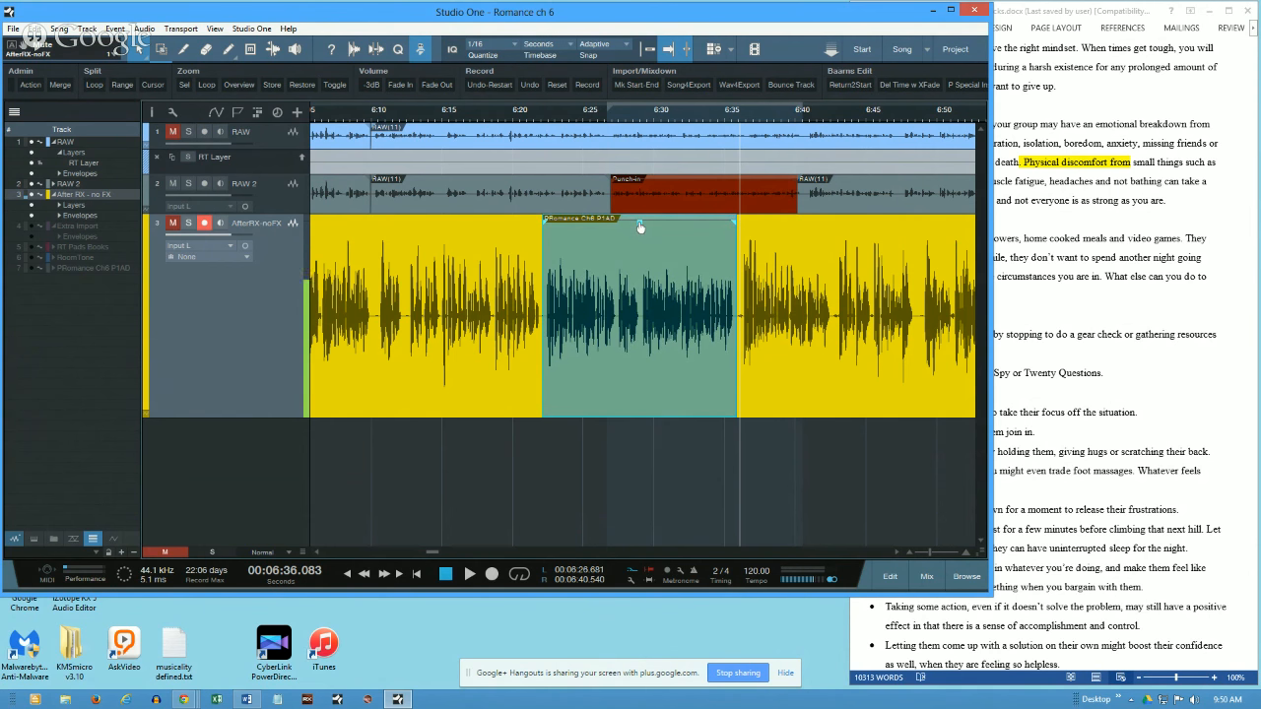
pyautogui.moveTo(640, 228); pyautogui.dragTo(641, 227)
# Step: Switch to the open song PHacks Ch1 and shrink its window to uncover the floating console
pyautogui.click(926, 49)
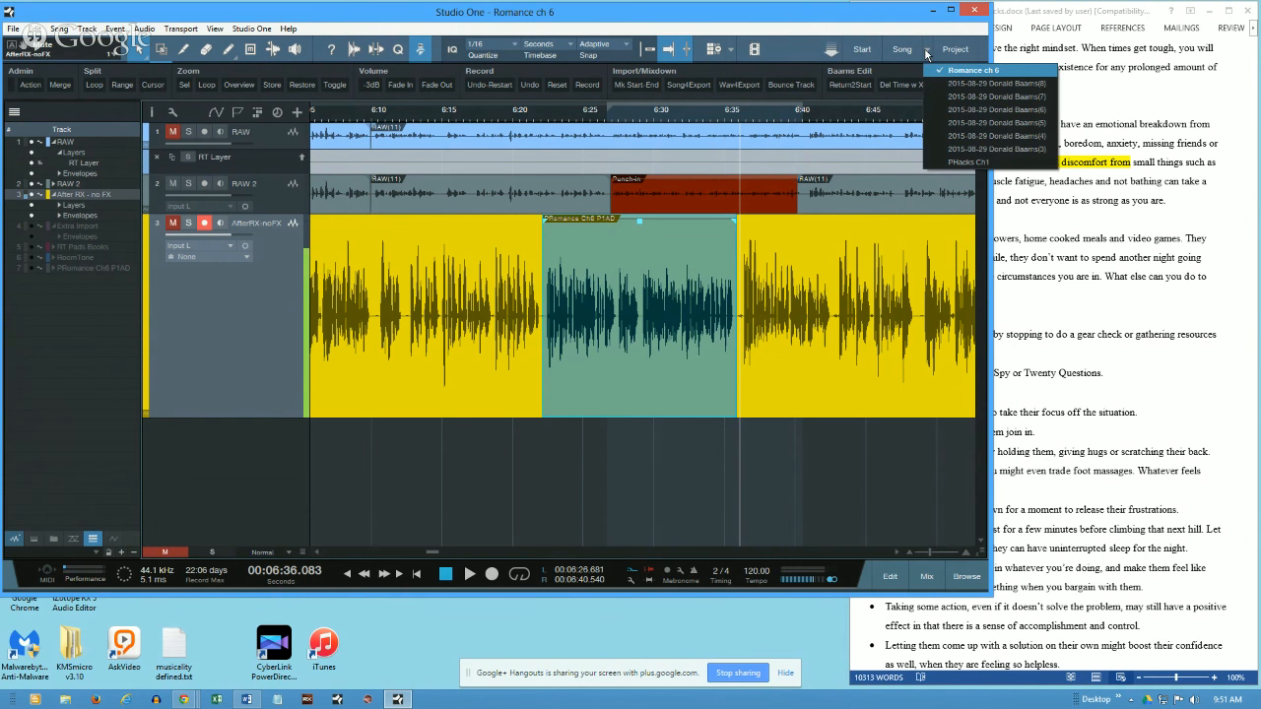
pyautogui.click(959, 162)
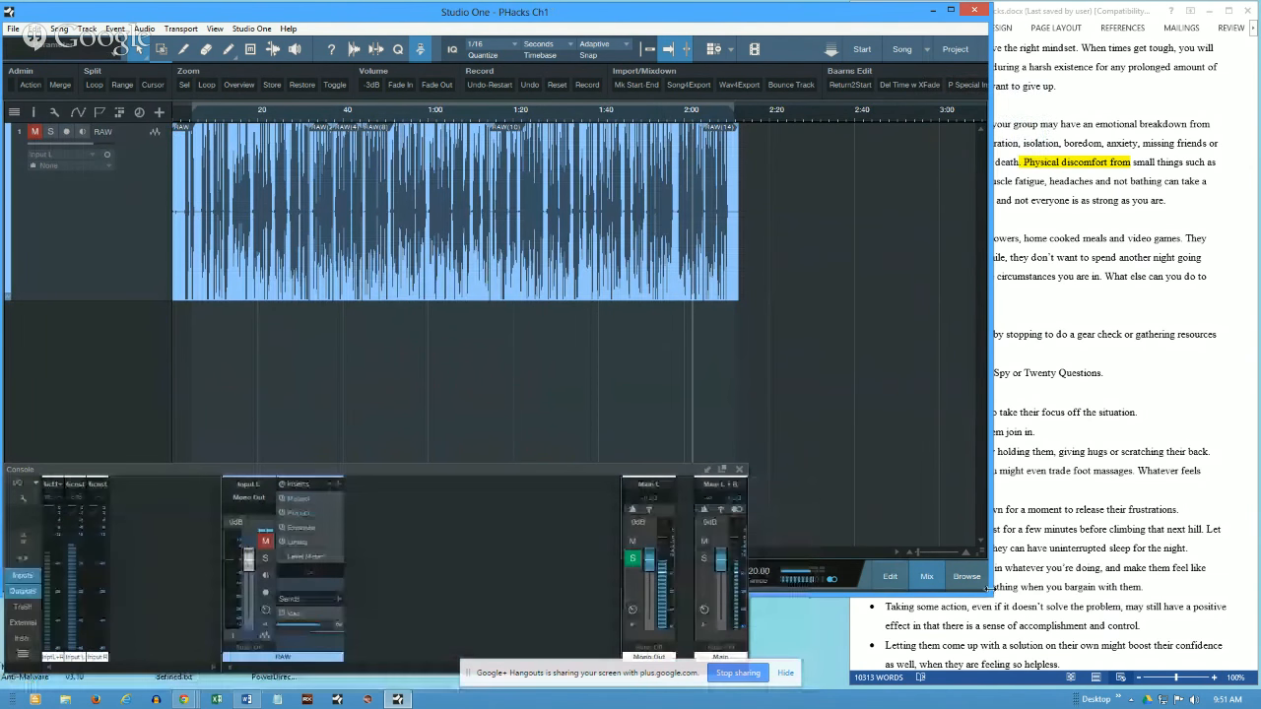
pyautogui.moveTo(989, 594); pyautogui.dragTo(935, 445)
# Step: Examine the pause in the RAW waveform around 13 to 14 seconds at several timeline zoom levels
pyautogui.moveTo(219, 116); pyautogui.dragTo(248, 192)
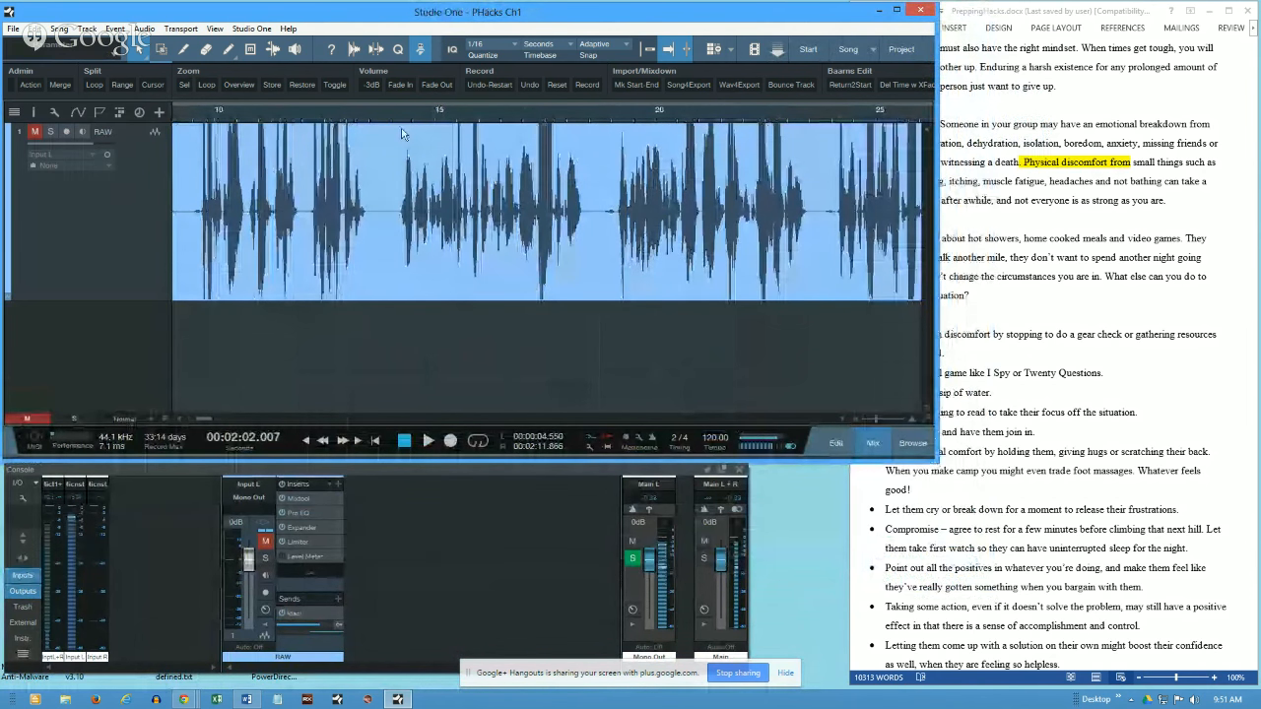
pyautogui.scroll(2, 386, 132)
pyautogui.moveTo(386, 132); pyautogui.dragTo(389, 130)
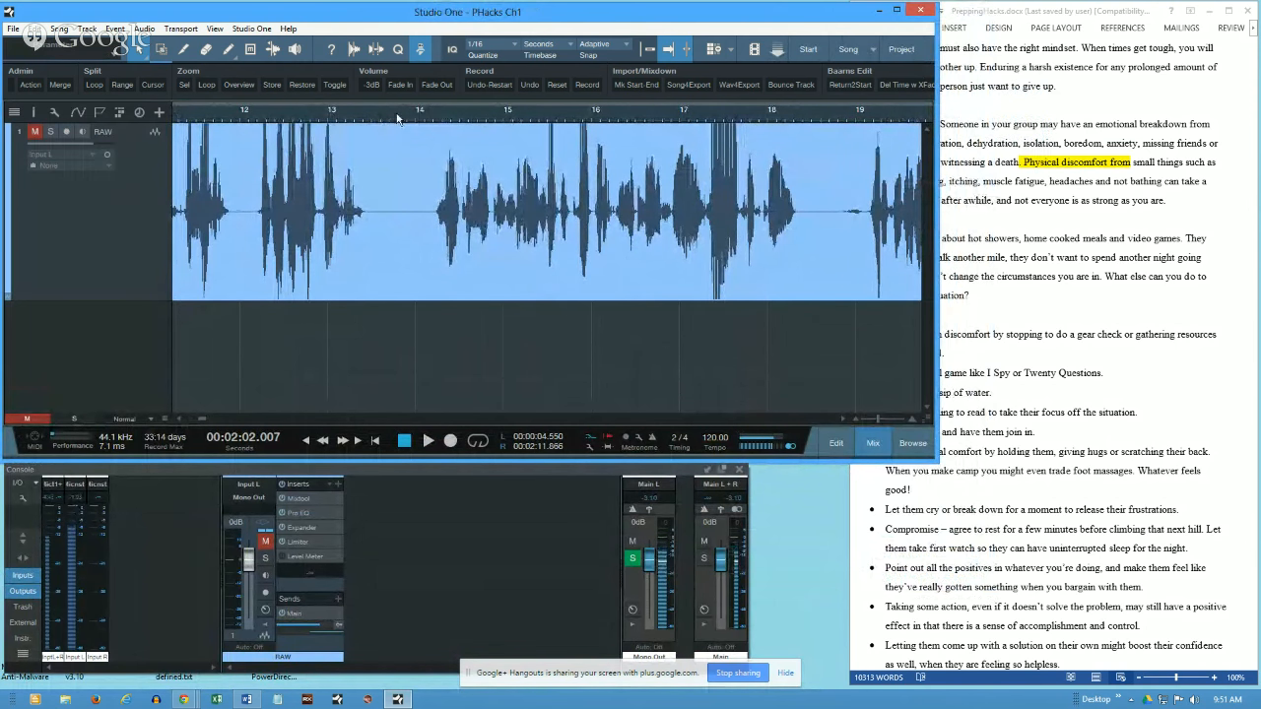
pyautogui.moveTo(403, 122); pyautogui.dragTo(383, 121)
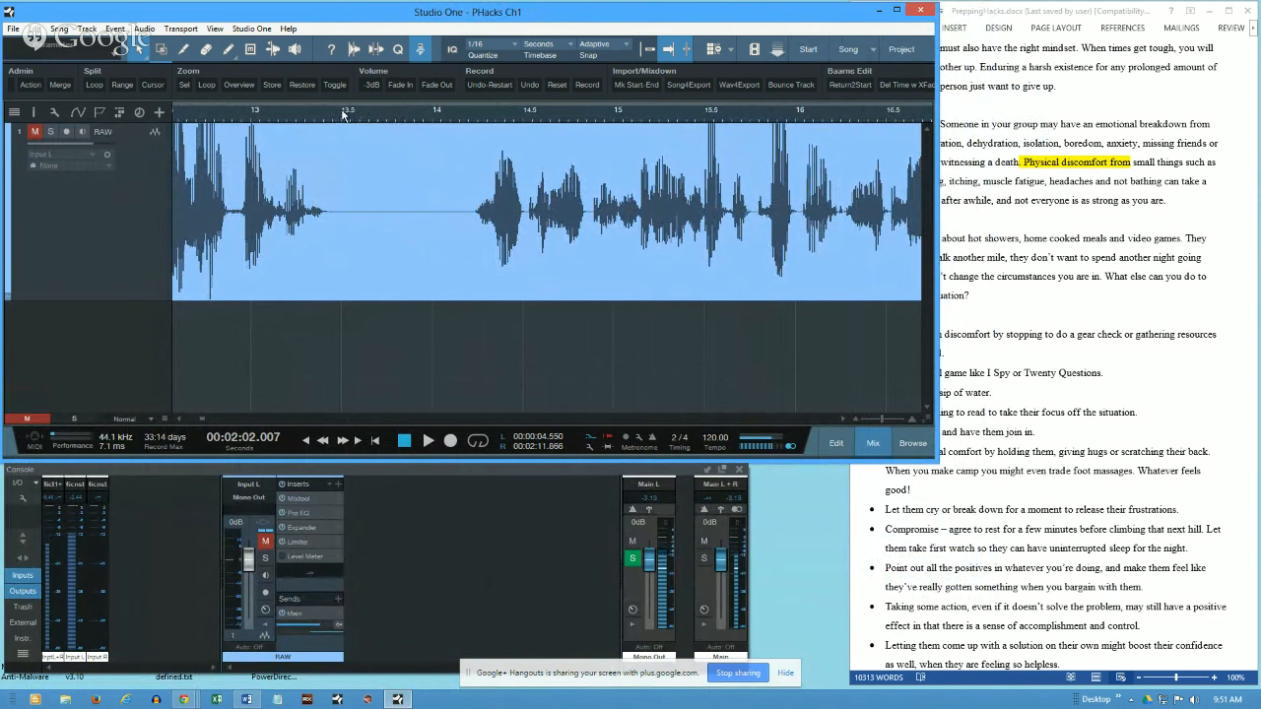
pyautogui.moveTo(407, 109); pyautogui.dragTo(406, 105)
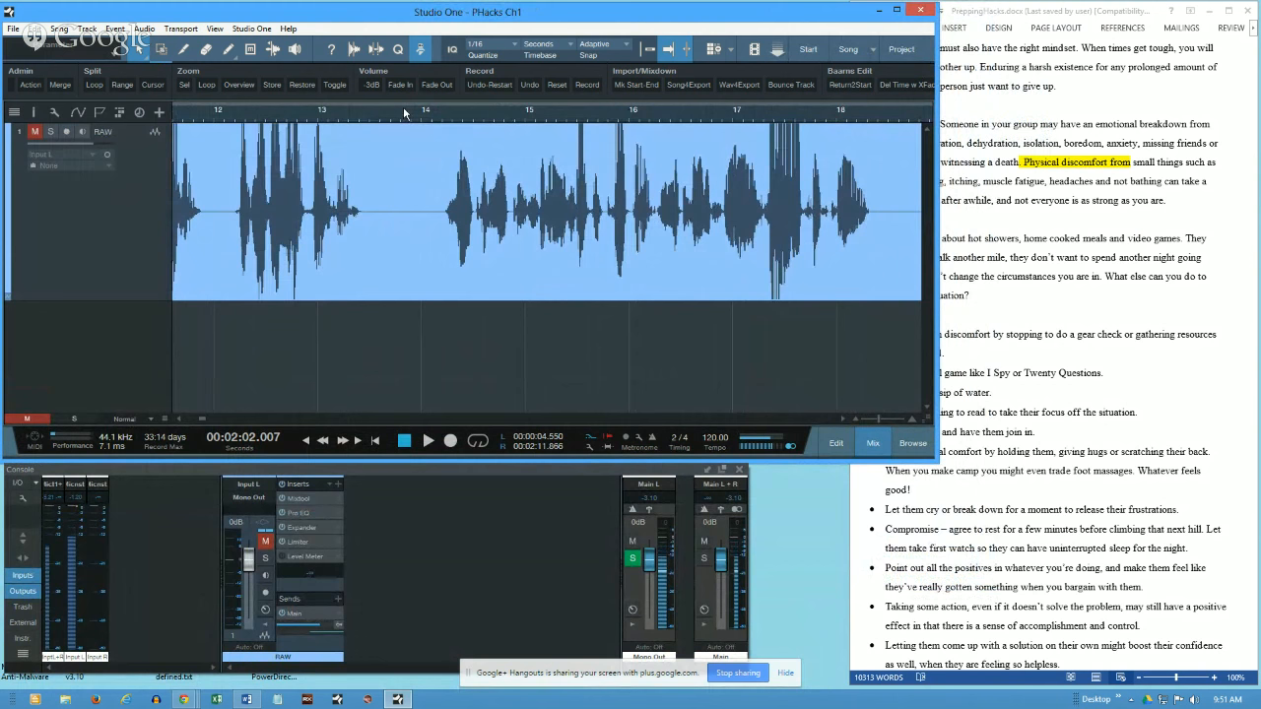
pyautogui.scroll(-3, 403, 117)
pyautogui.scroll(4, 403, 118)
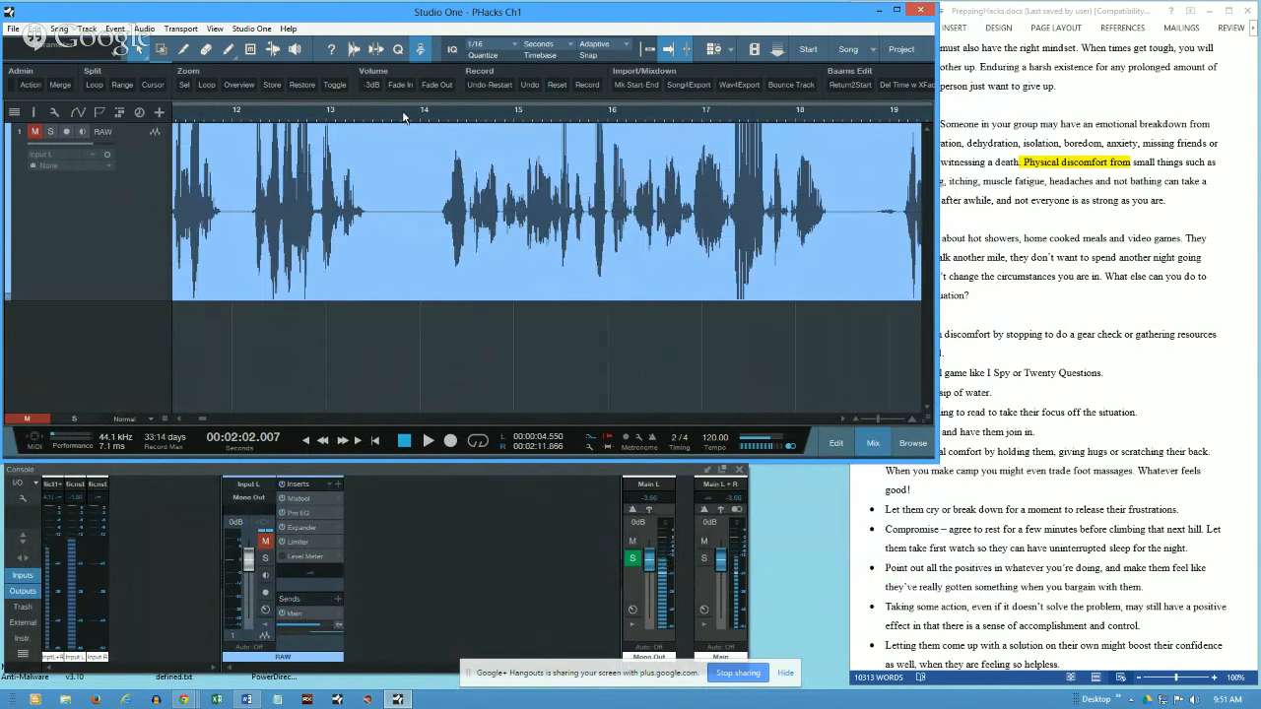
pyautogui.scroll(-2, 403, 117)
pyautogui.scroll(-4, 403, 118)
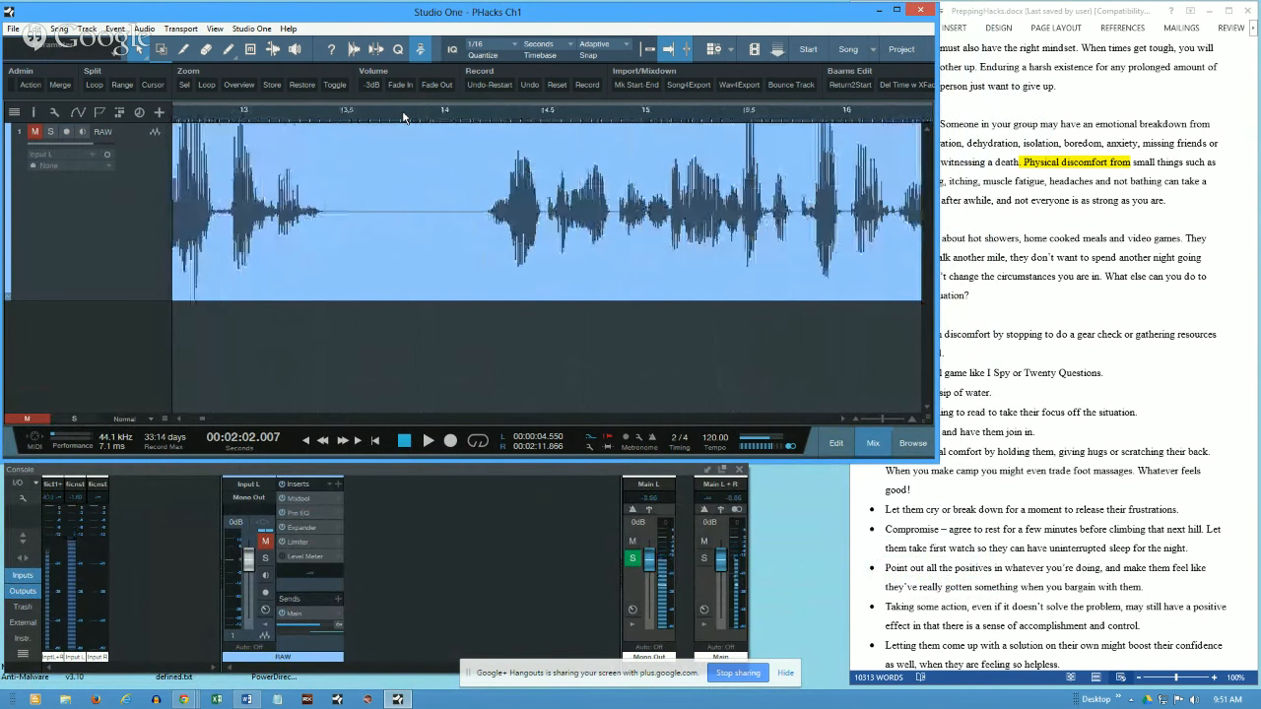
pyautogui.scroll(4, 403, 117)
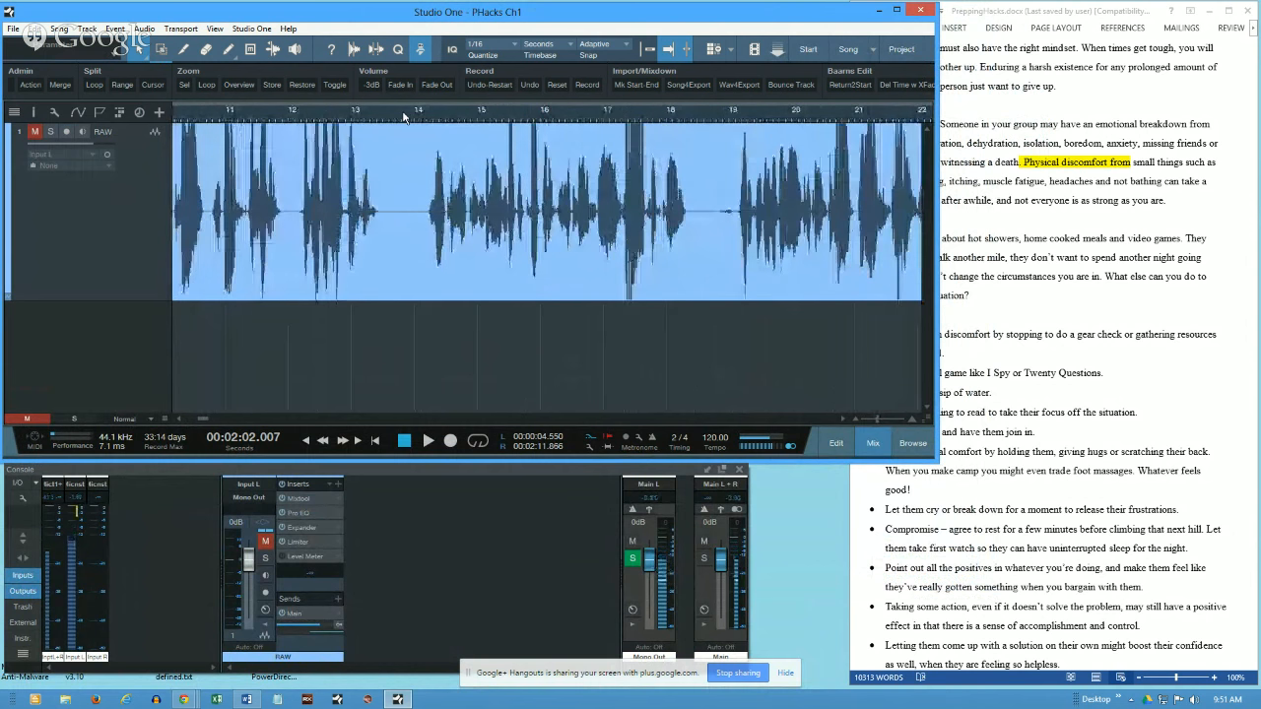
pyautogui.scroll(-3, 403, 117)
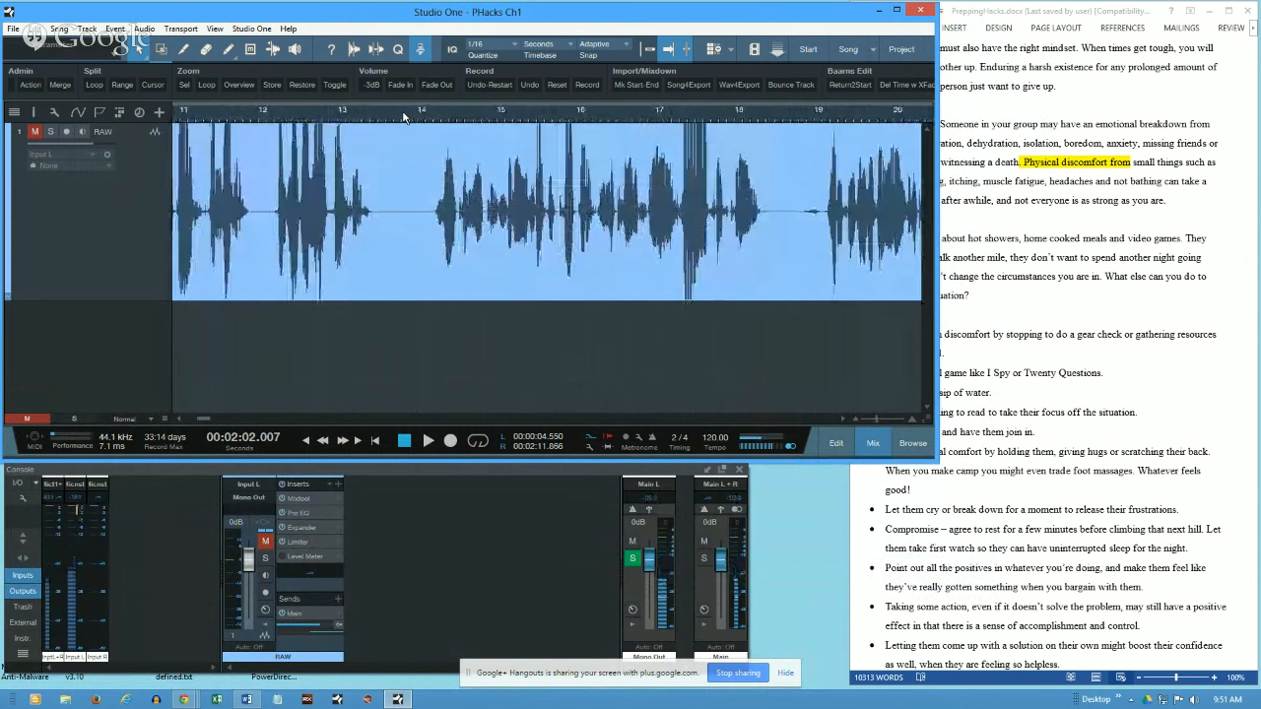
pyautogui.scroll(3, 404, 120)
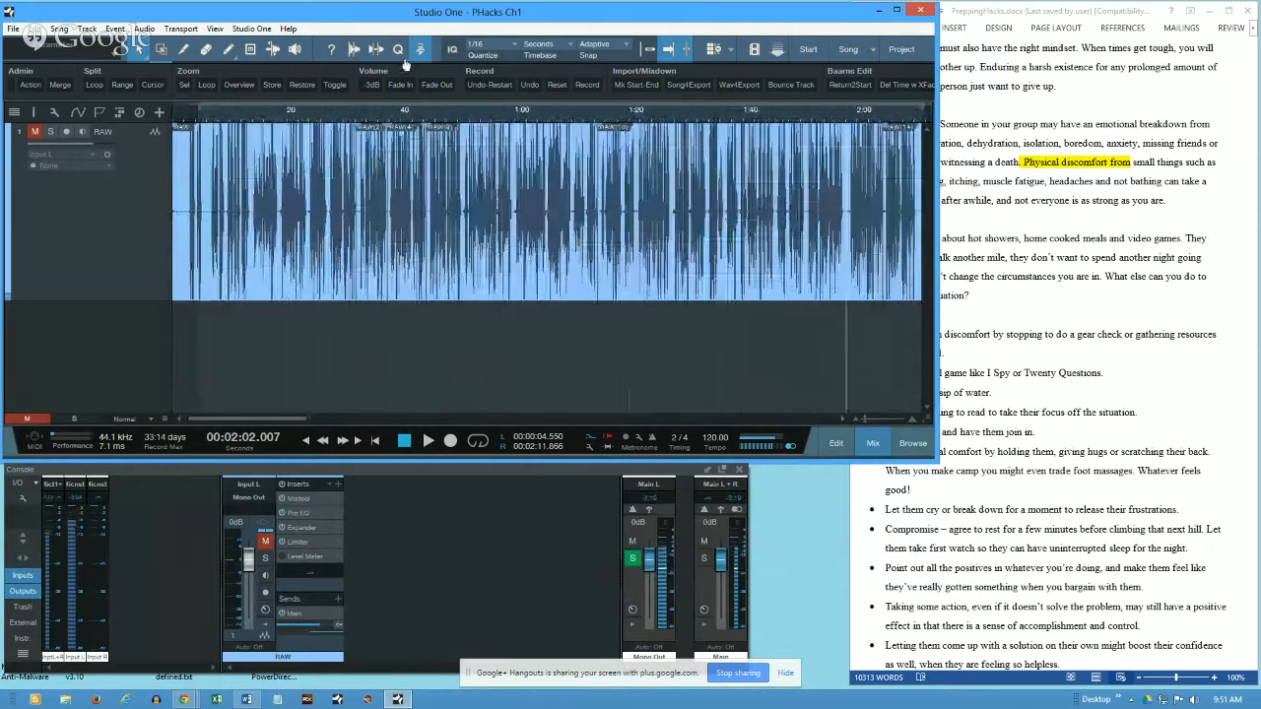
# Step: Examine the RAW waveform between about 36 and 46 seconds, enlarging the waveform's vertical scale to inspect the quiet pauses
pyautogui.moveTo(406, 130); pyautogui.dragTo(411, 86)
pyautogui.scroll(-3, 412, 117)
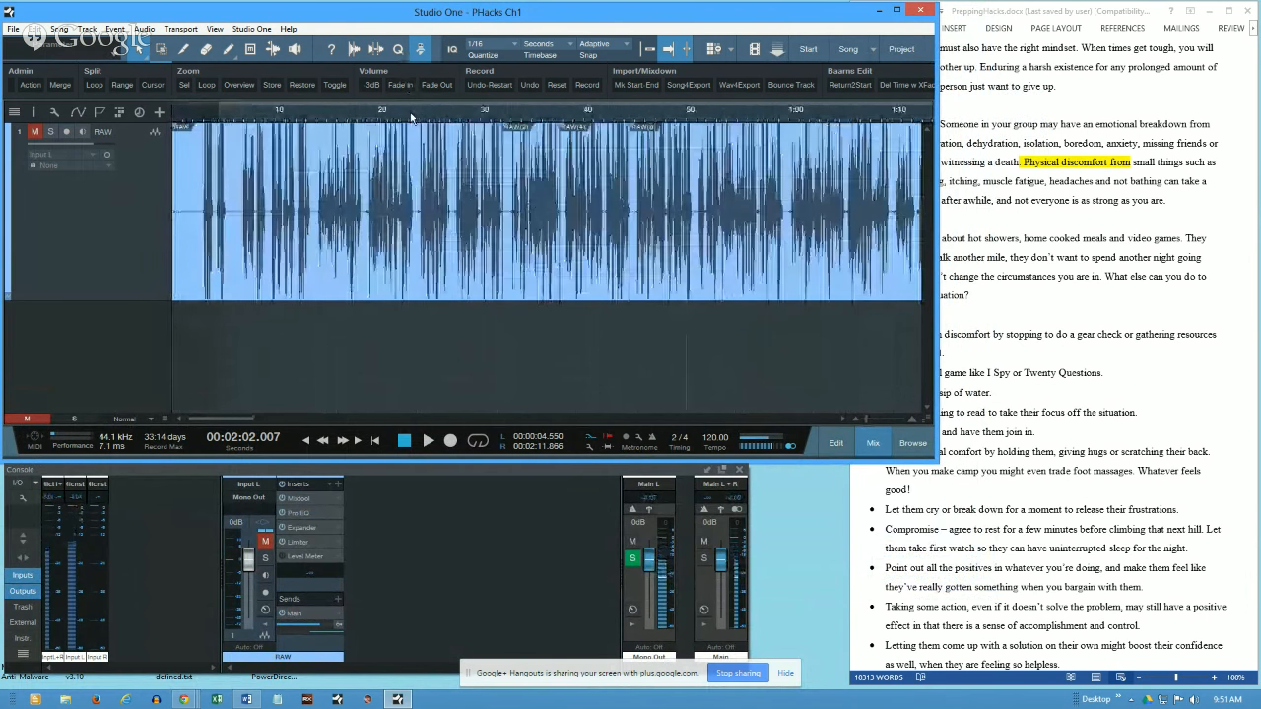
pyautogui.scroll(3, 412, 118)
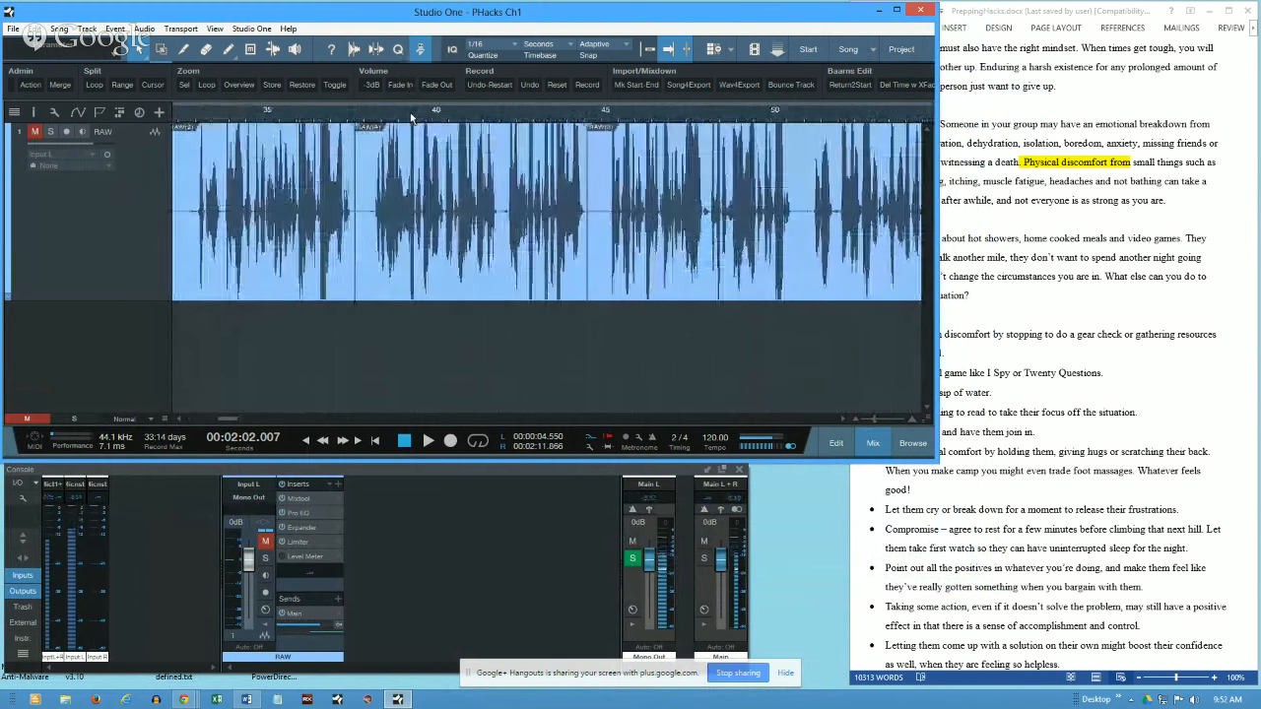
pyautogui.scroll(3, 412, 117)
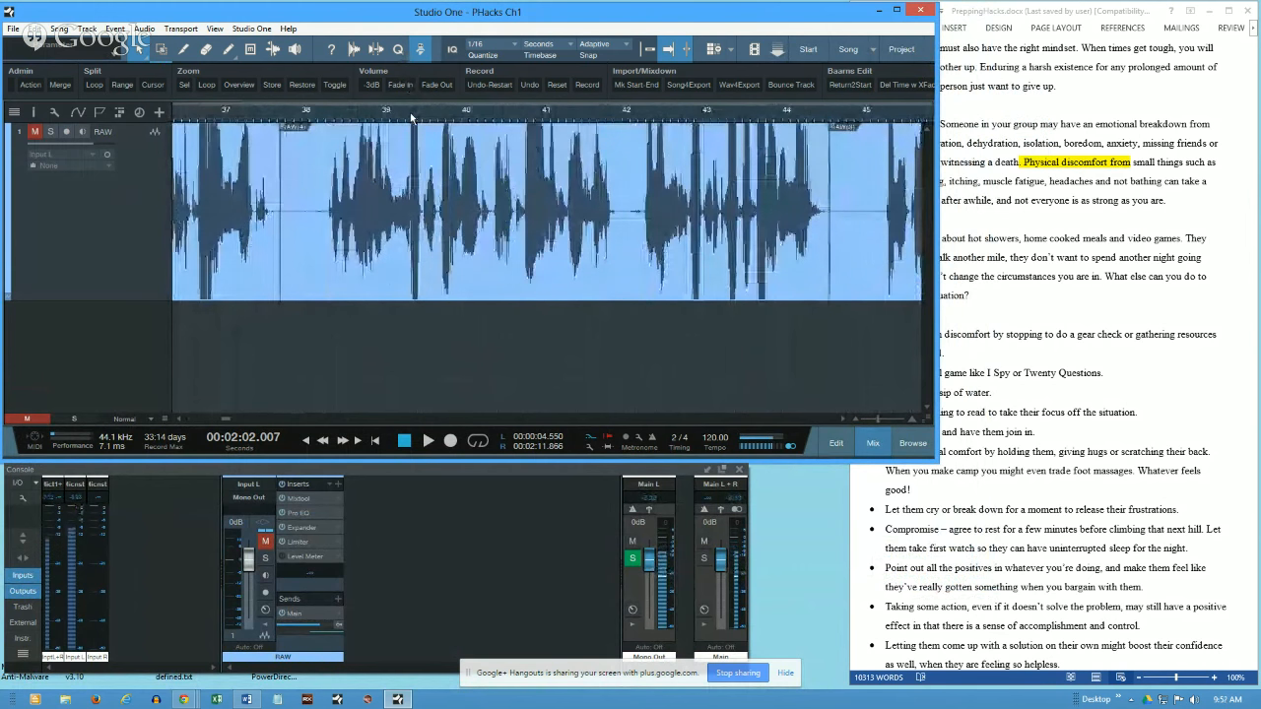
pyautogui.scroll(-1, 412, 117)
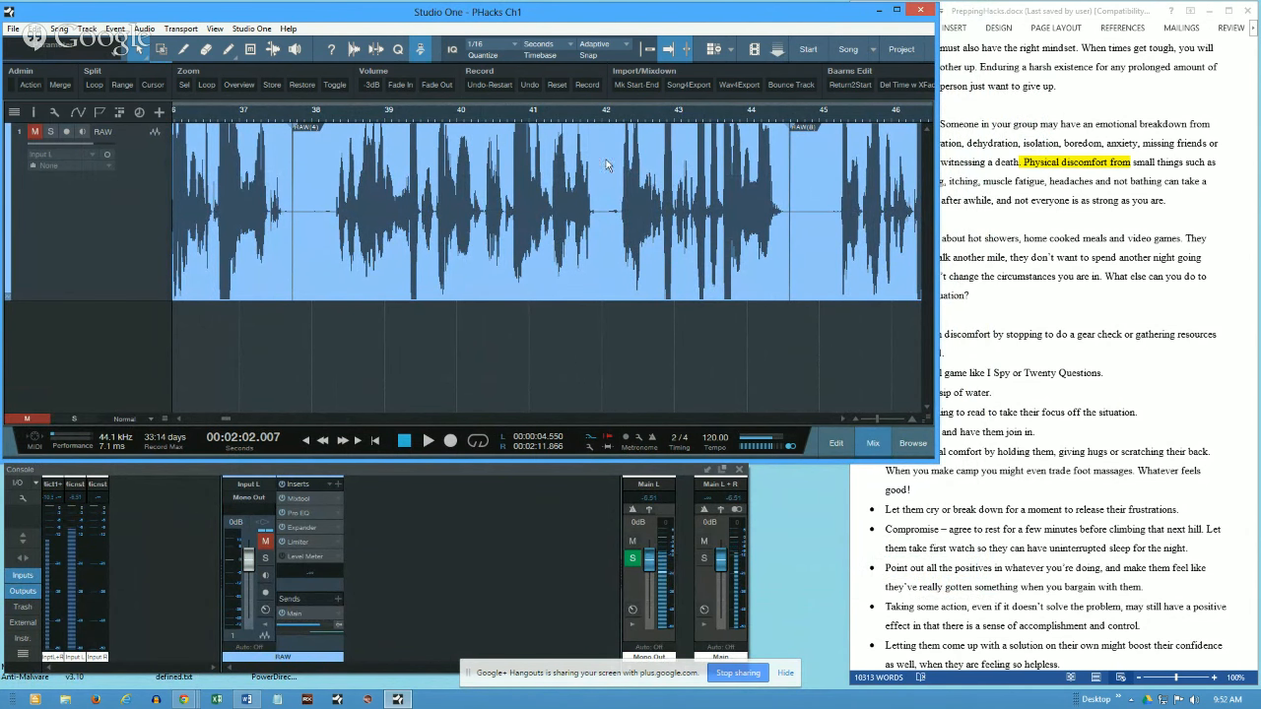
pyautogui.click(777, 109)
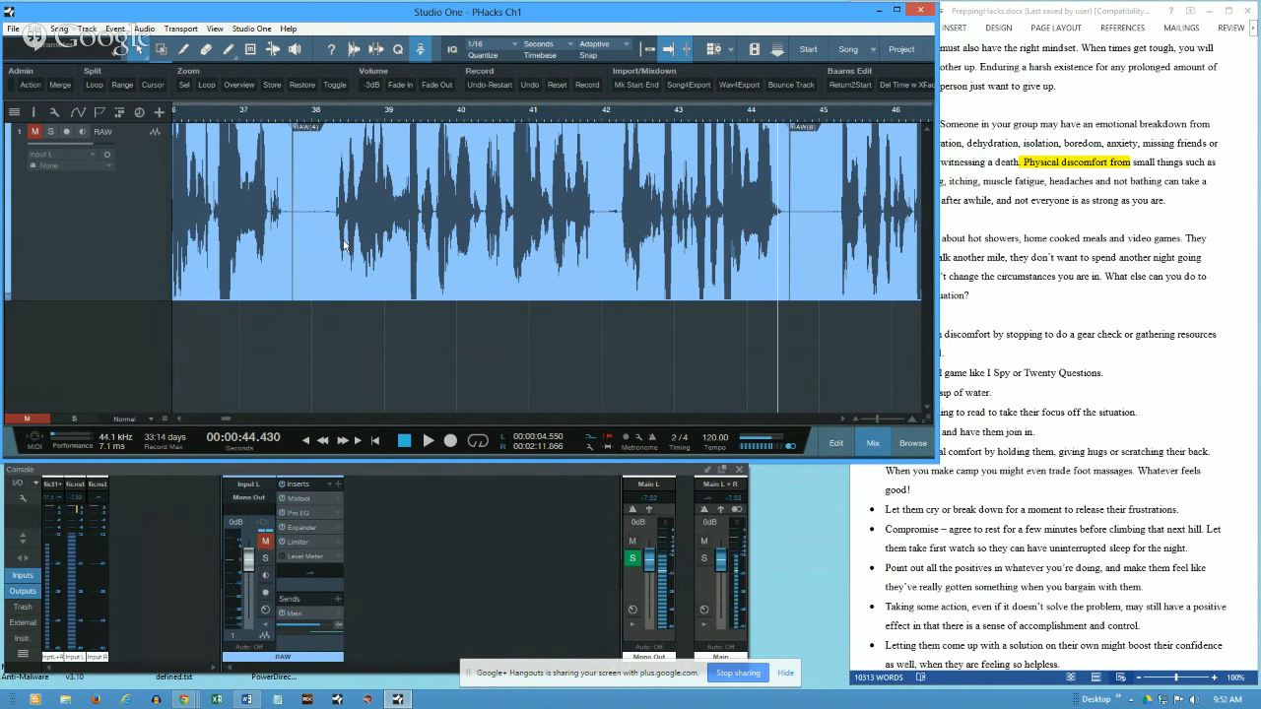
pyautogui.moveTo(927, 421); pyautogui.dragTo(923, 480)
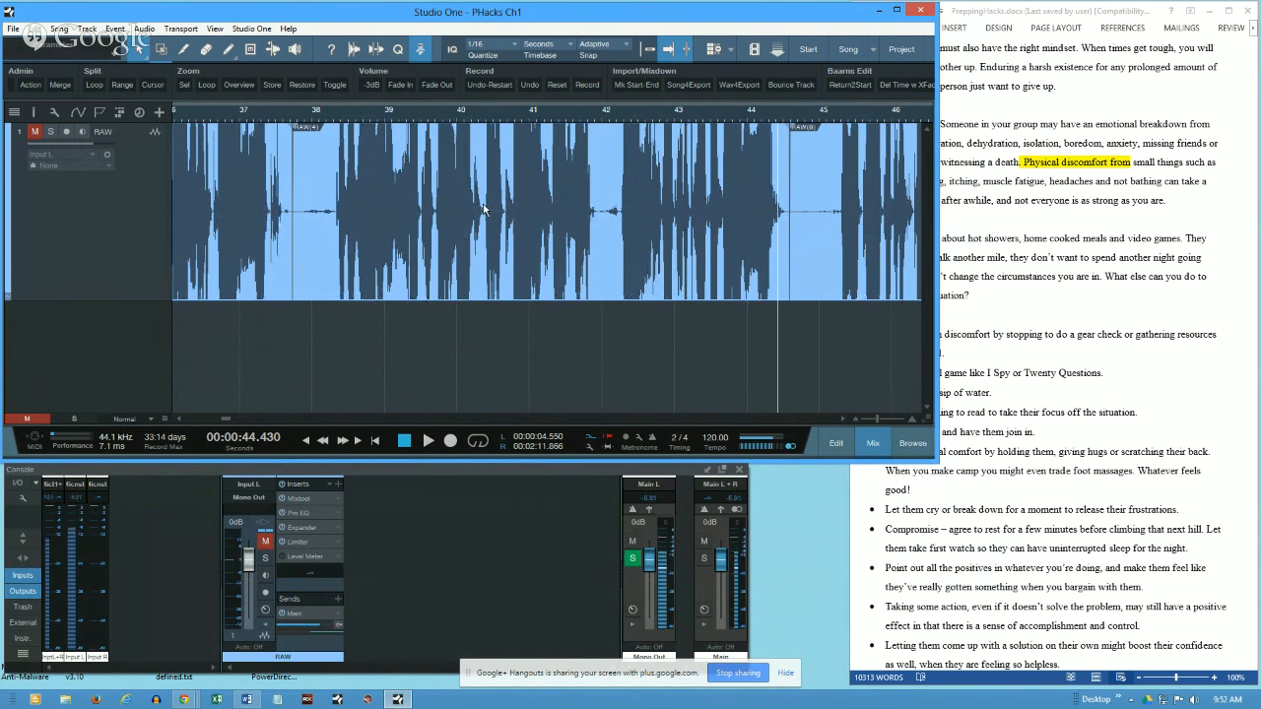
# Step: Audition the RAW track briefly from about 37 seconds and place the playhead just before the start of the RAW(4) clip
pyautogui.click(283, 125)
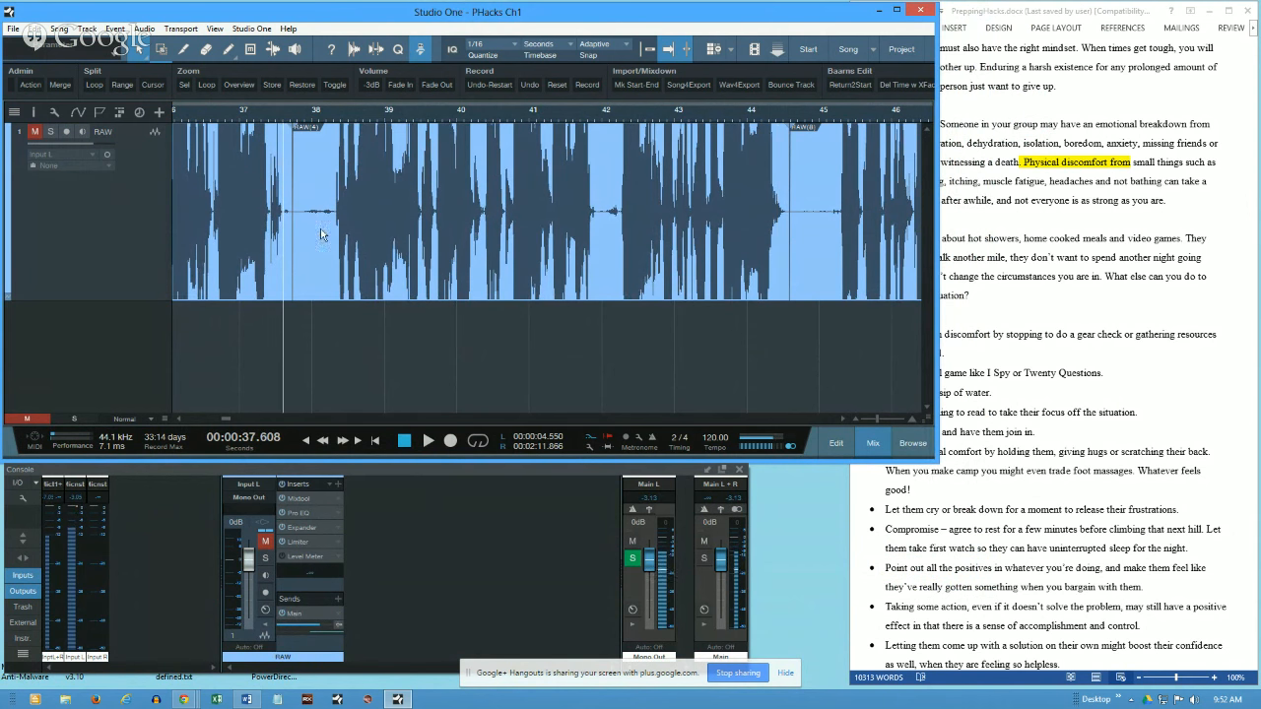
pyautogui.click(293, 122)
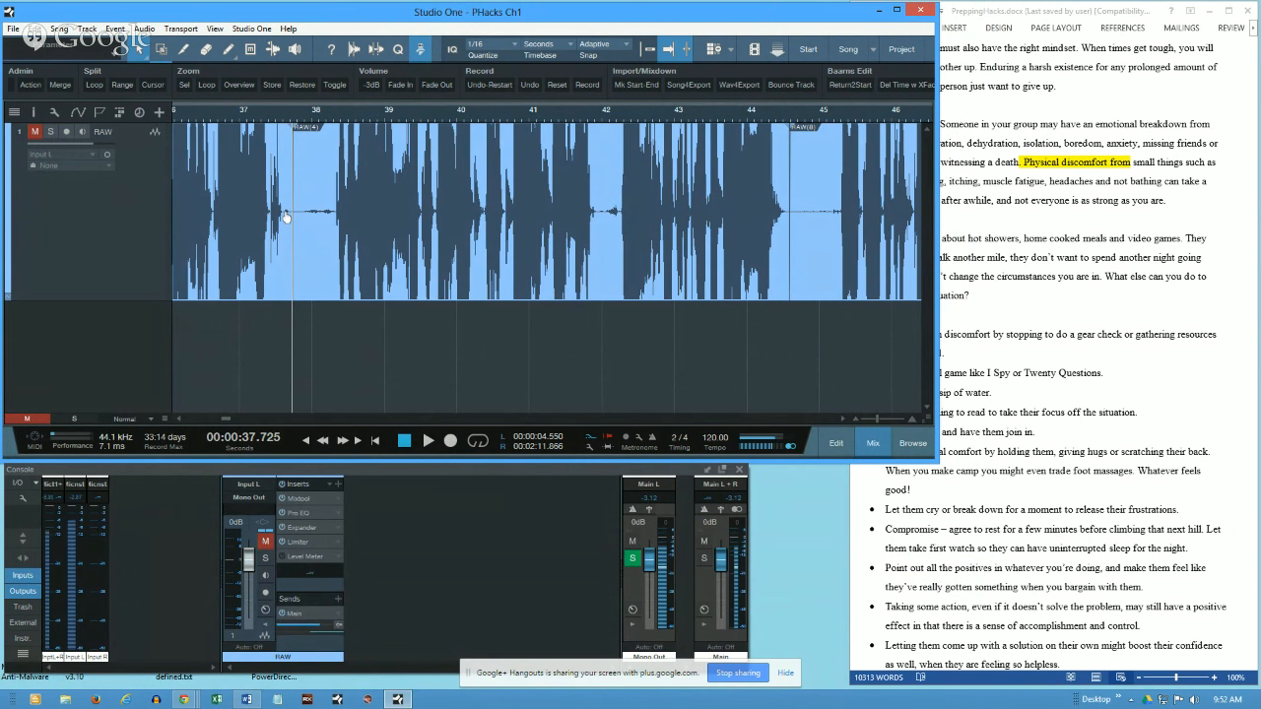
pyautogui.click(245, 122)
pyautogui.press('space')
pyautogui.press('space')
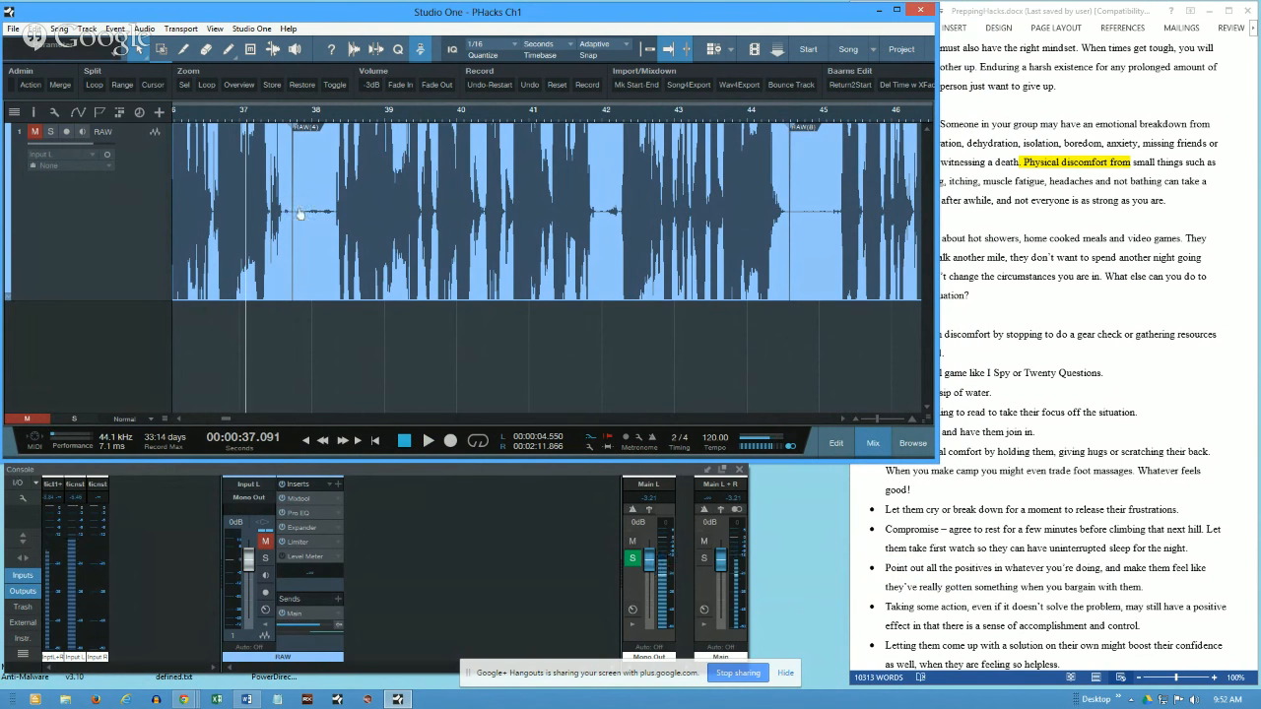
pyautogui.click(289, 109)
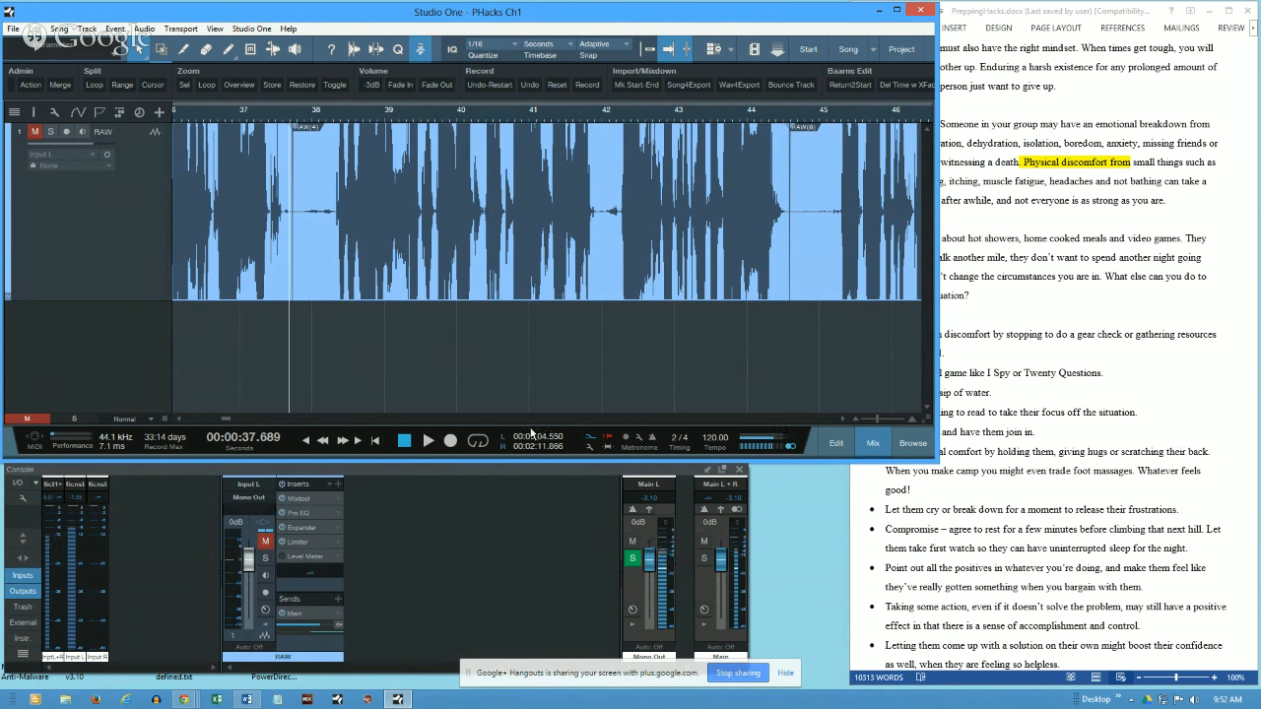
# Step: Open the floating audio editor, enlarge it, and position it over the arrangement and console
pyautogui.click(837, 444)
pyautogui.moveTo(643, 483); pyautogui.dragTo(786, 224)
pyautogui.moveTo(957, 422); pyautogui.dragTo(852, 633)
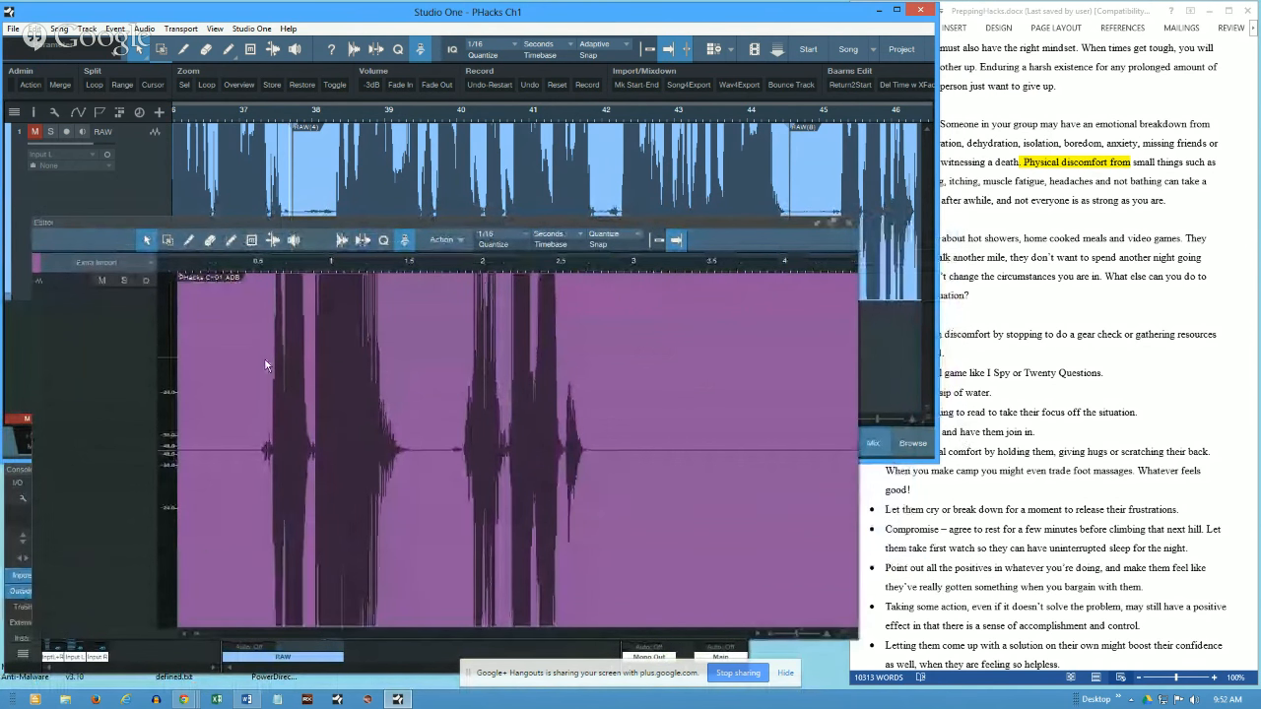
pyautogui.moveTo(321, 223); pyautogui.dragTo(350, 296)
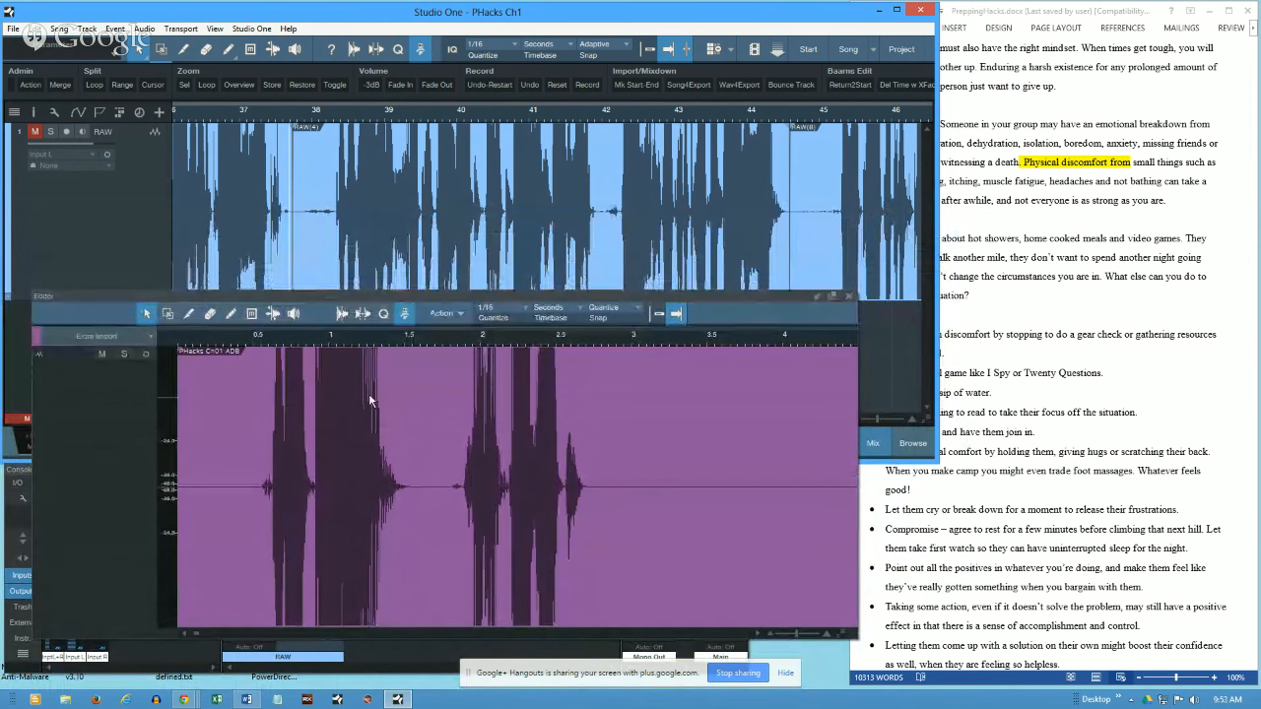
# Step: Place the playhead at about 6 seconds in the arrangement and reduce the floating editor's height so it sits below the main window
pyautogui.click(422, 344)
pyautogui.click(498, 114)
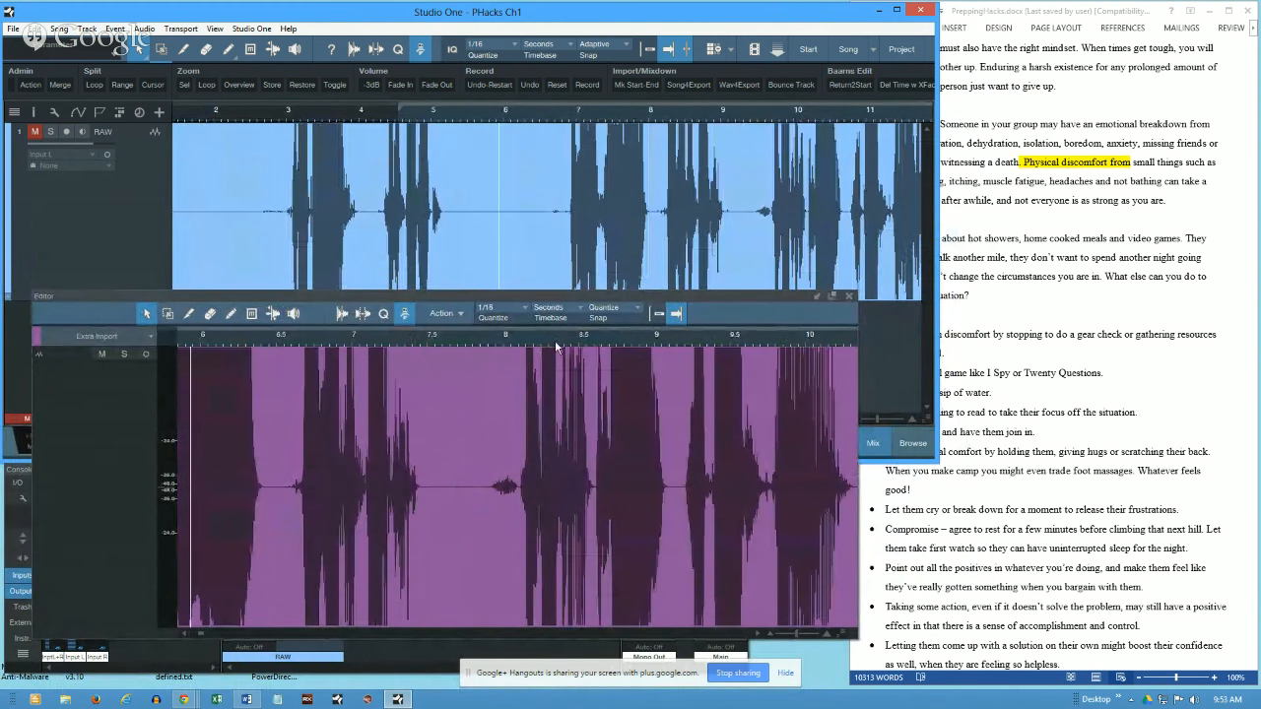
pyautogui.click(506, 119)
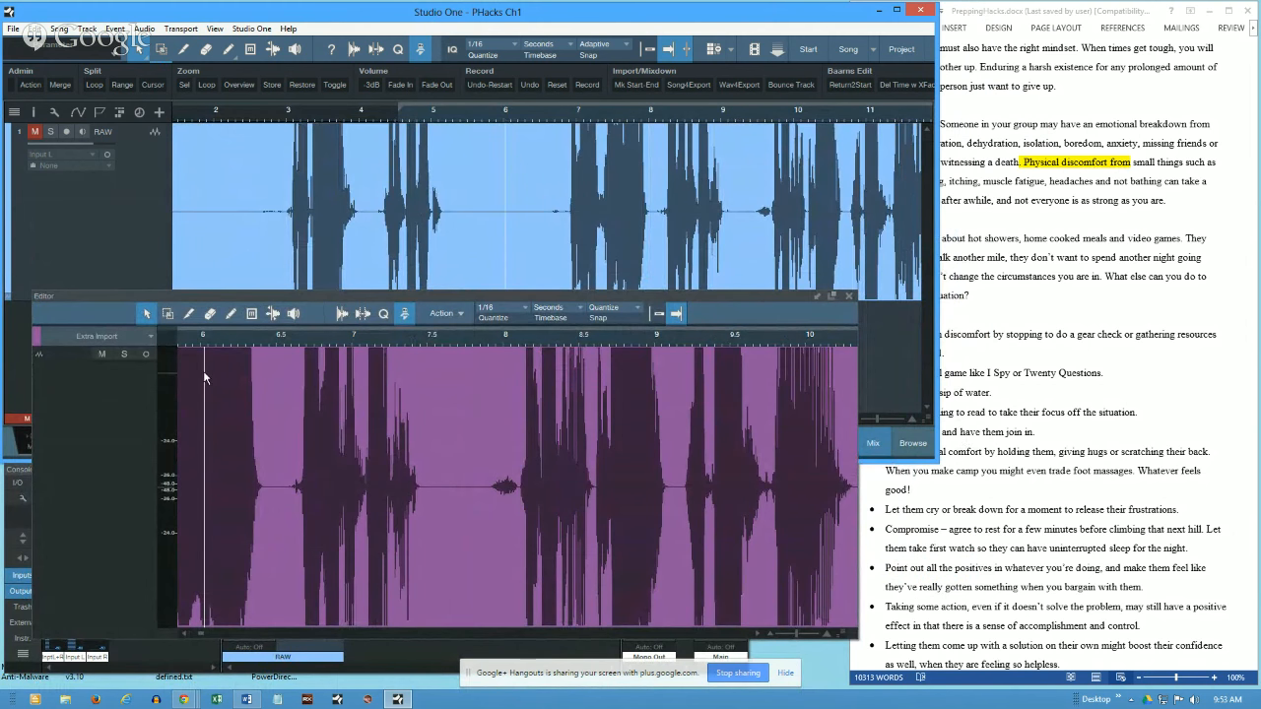
pyautogui.moveTo(624, 292); pyautogui.dragTo(633, 459)
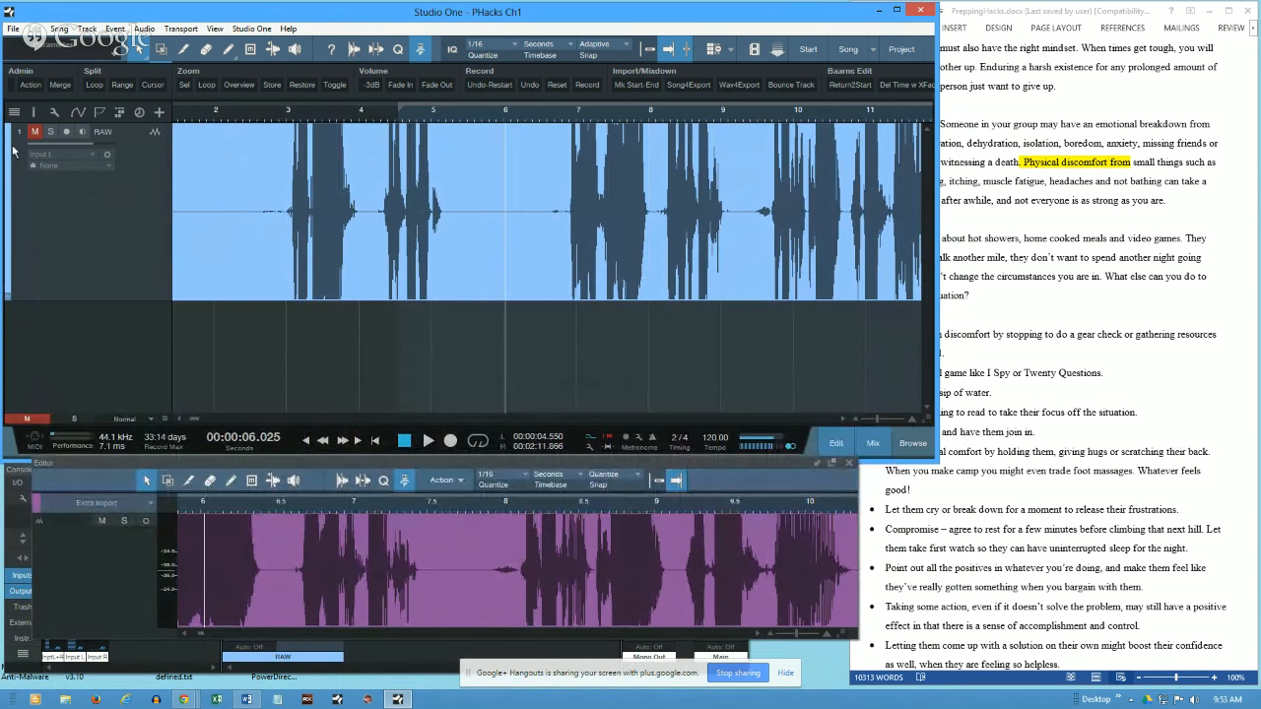
# Step: Show the track list and unhide the After RX - no FX, Extra Import, RT Pads Books and RoomTone tracks
pyautogui.click(13, 111)
pyautogui.moveTo(30, 174); pyautogui.dragTo(31, 248)
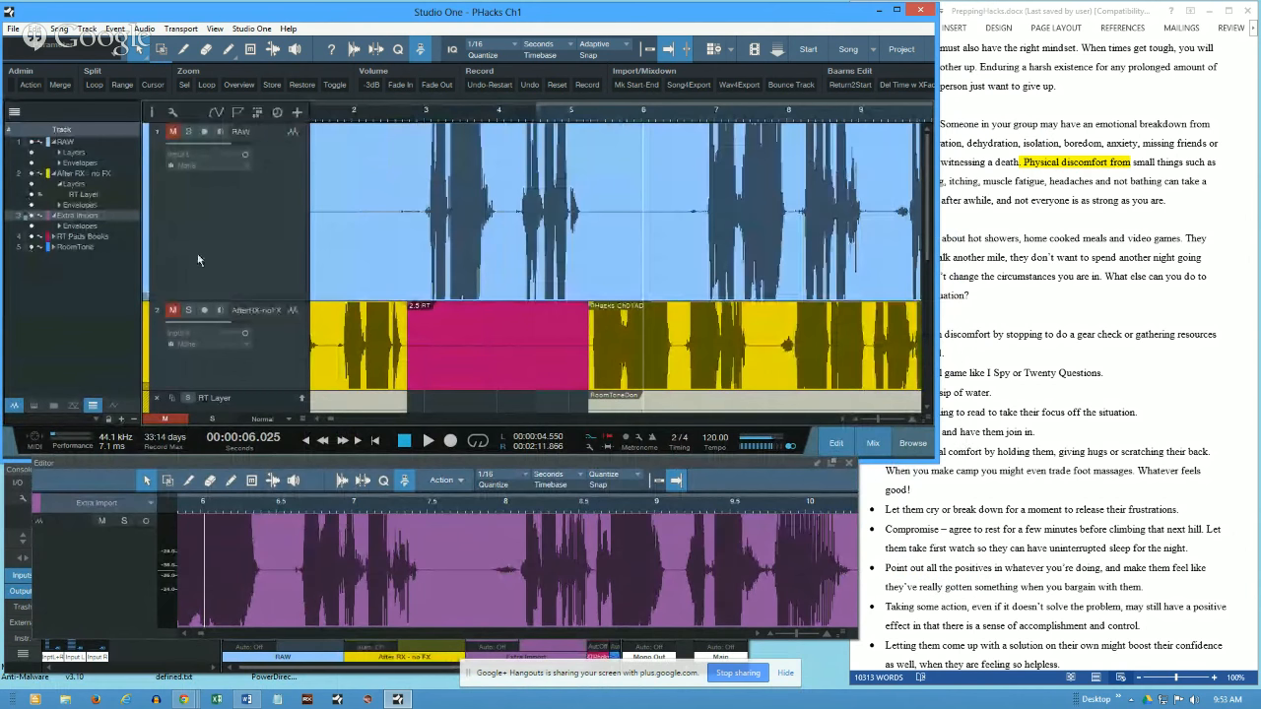
pyautogui.scroll(-2, 927, 374)
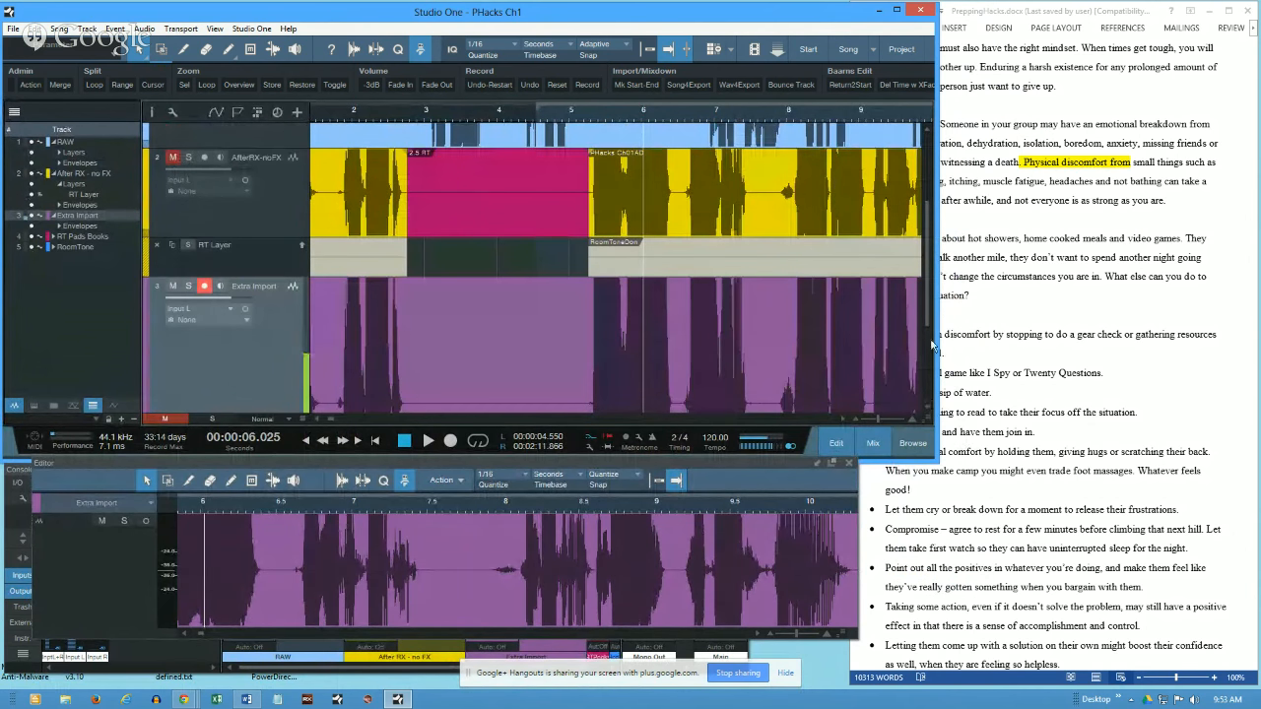
pyautogui.scroll(2, 932, 345)
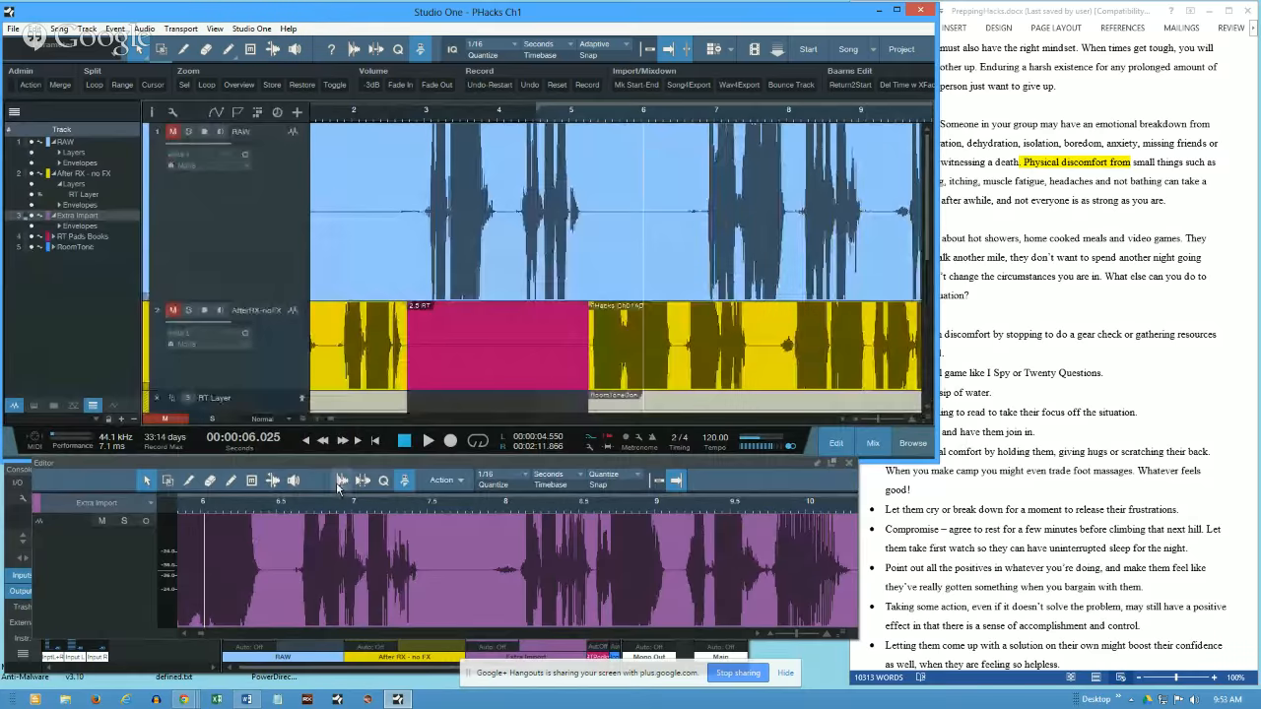
# Step: View the After RX - no FX, Extra Import and RAW tracks in turn in the editor, and hide all tracks except RAW
pyautogui.click(282, 350)
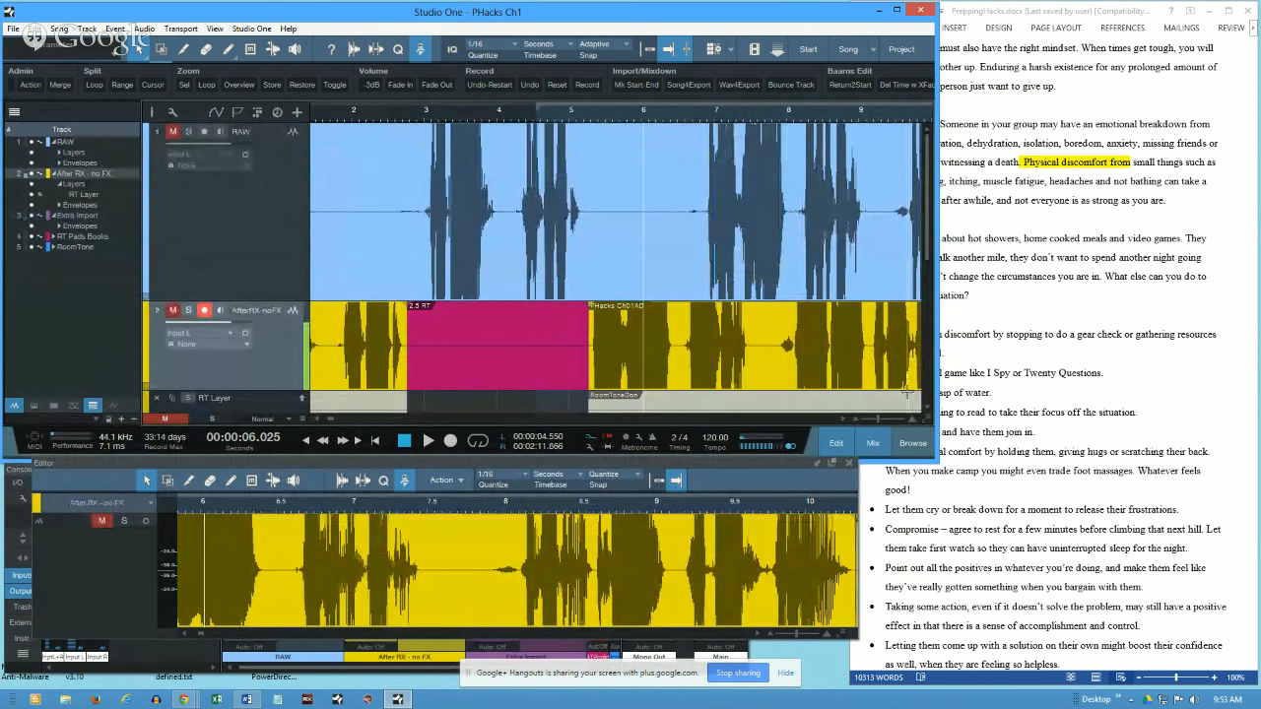
pyautogui.scroll(-2, 886, 385)
pyautogui.click(283, 353)
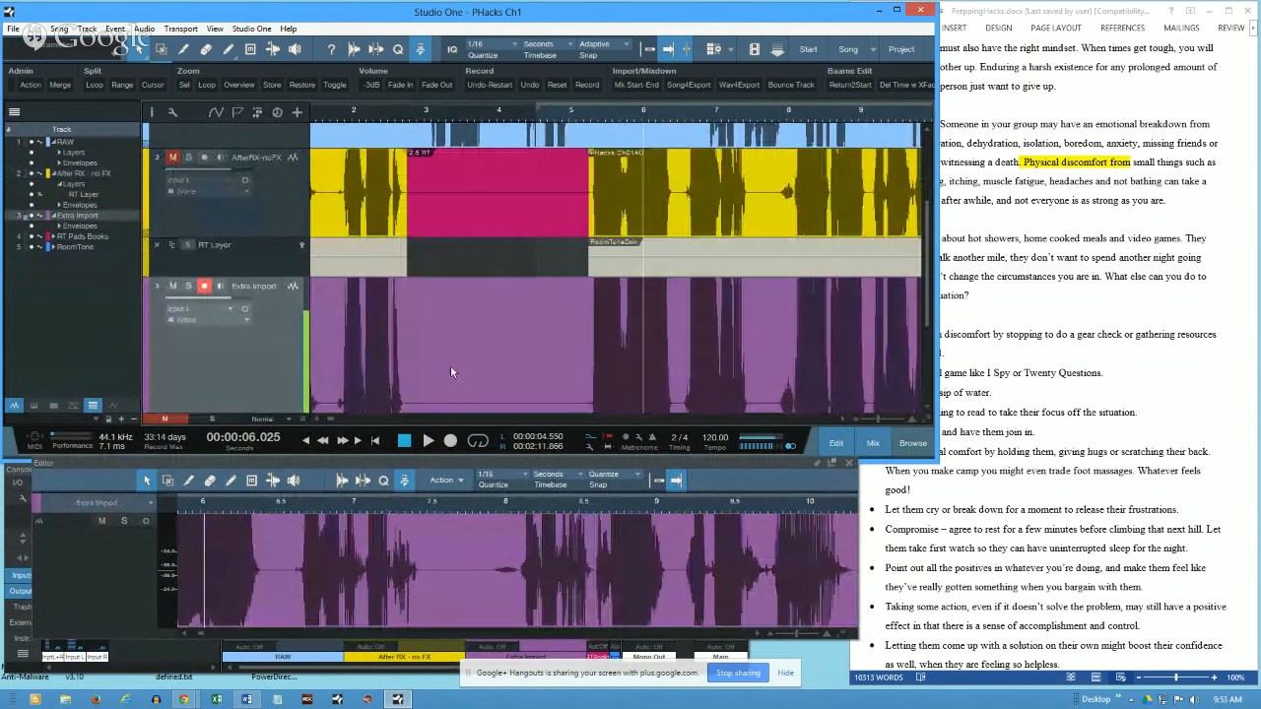
pyautogui.click(291, 135)
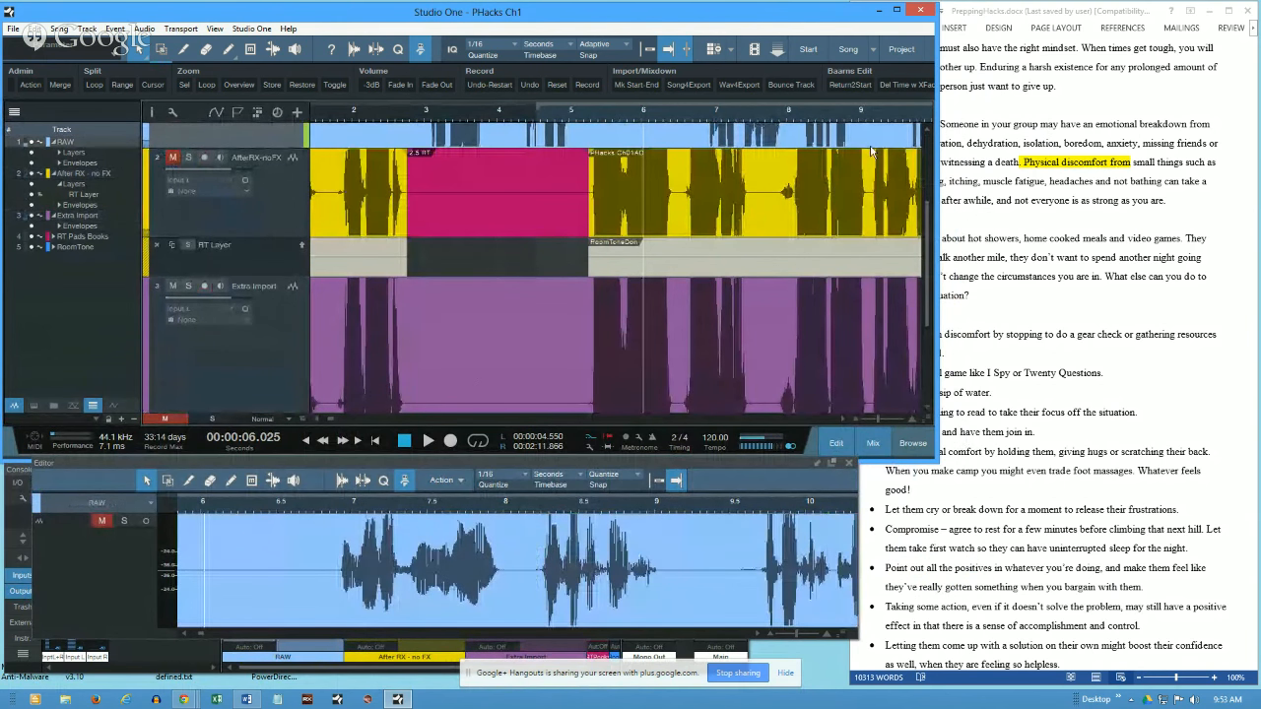
pyautogui.scroll(2, 926, 145)
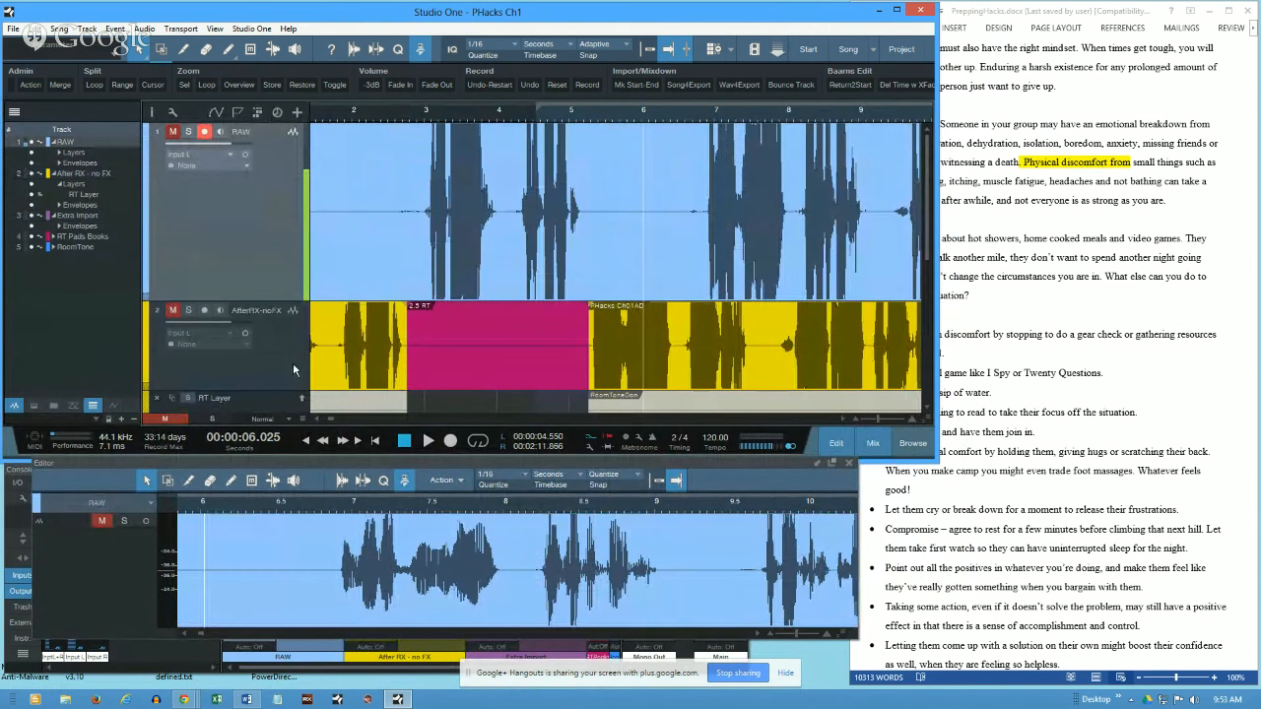
pyautogui.moveTo(31, 175); pyautogui.dragTo(34, 258)
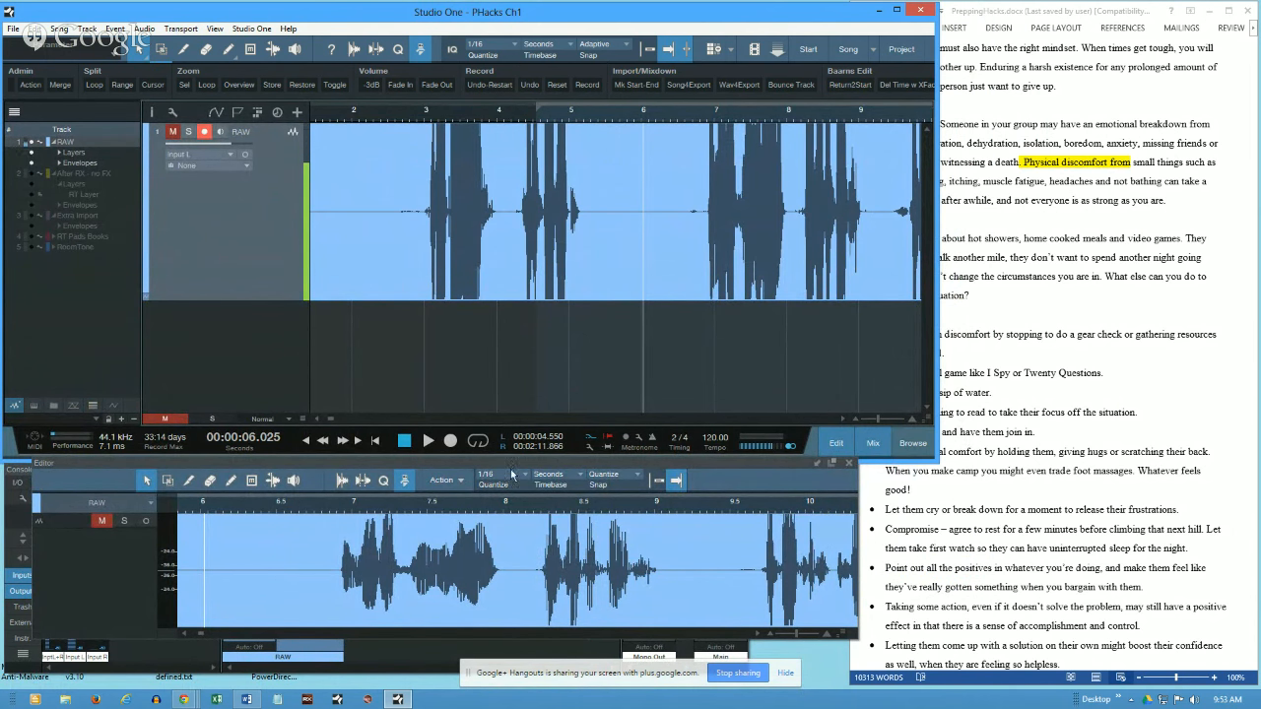
# Step: Move the floating editor up over the arrangement, enlarge it, and increase its waveform's vertical scale
pyautogui.moveTo(683, 465); pyautogui.dragTo(745, 283)
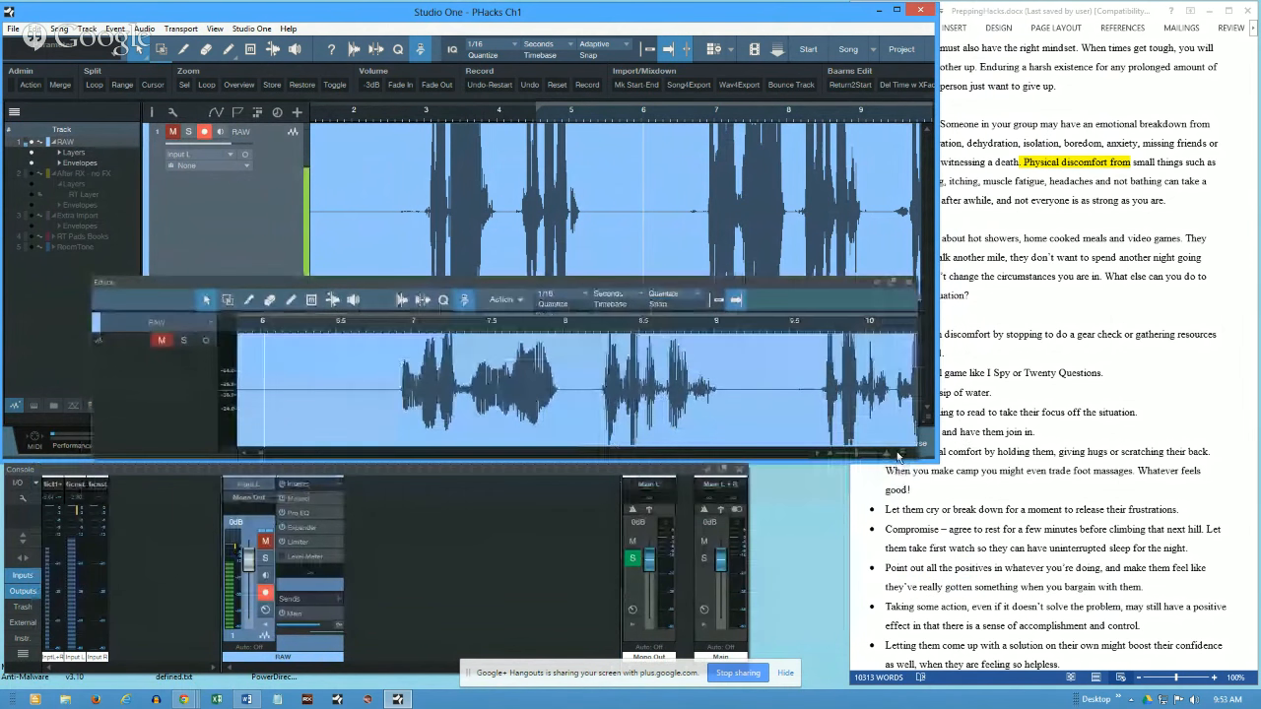
pyautogui.moveTo(916, 455); pyautogui.dragTo(975, 595)
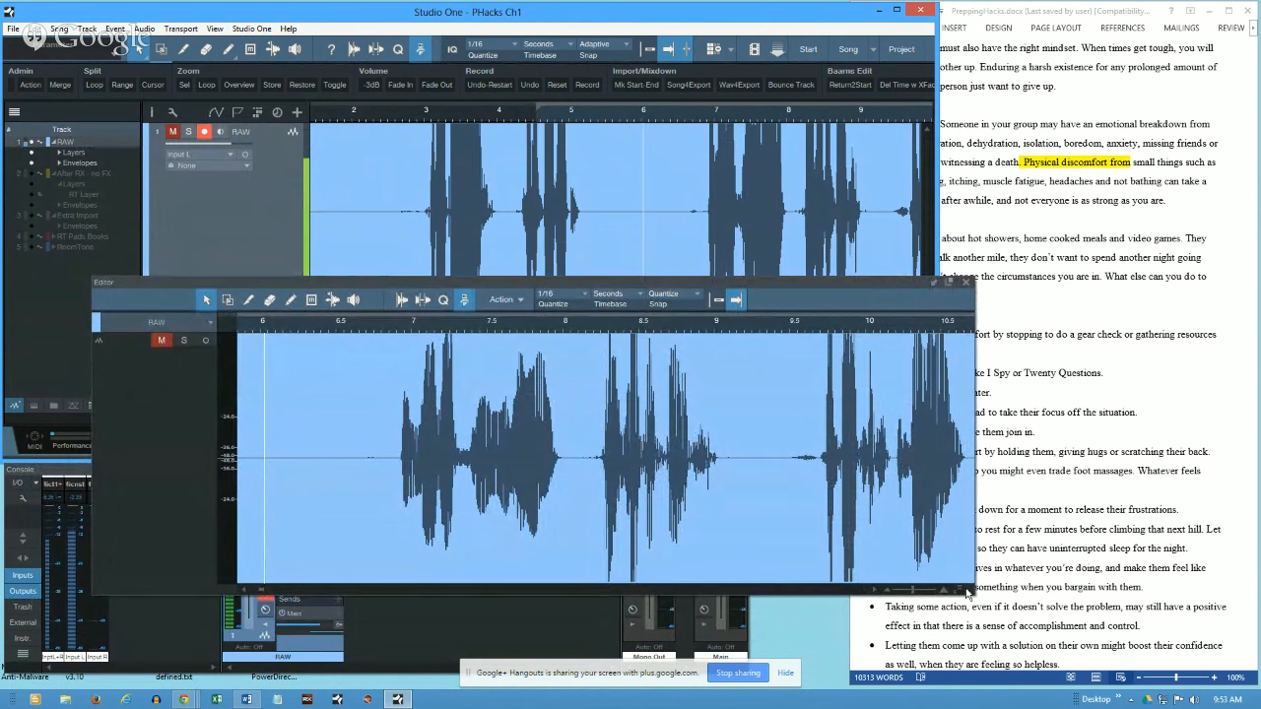
pyautogui.moveTo(962, 592); pyautogui.dragTo(956, 641)
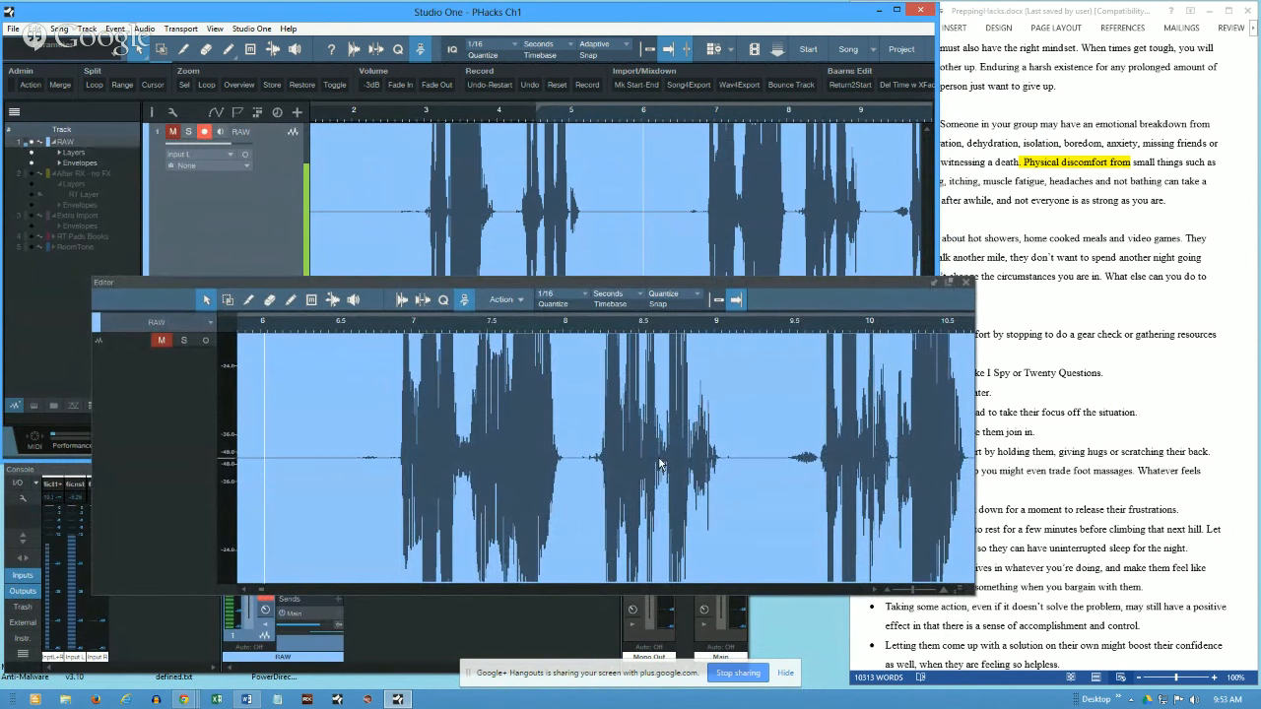
# Step: Shrink the editor and park it below the arrangement, with the playhead in the RAW pause at about 5.27 seconds
pyautogui.click(640, 113)
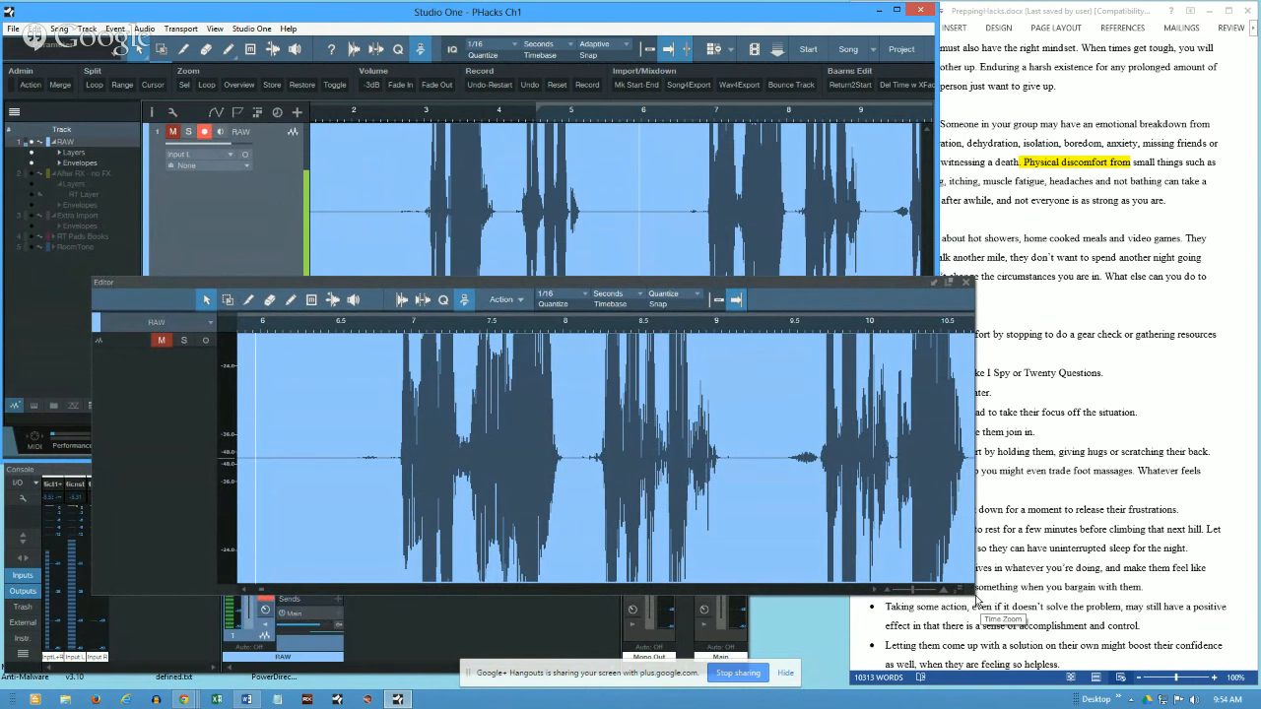
pyautogui.moveTo(970, 590); pyautogui.dragTo(964, 461)
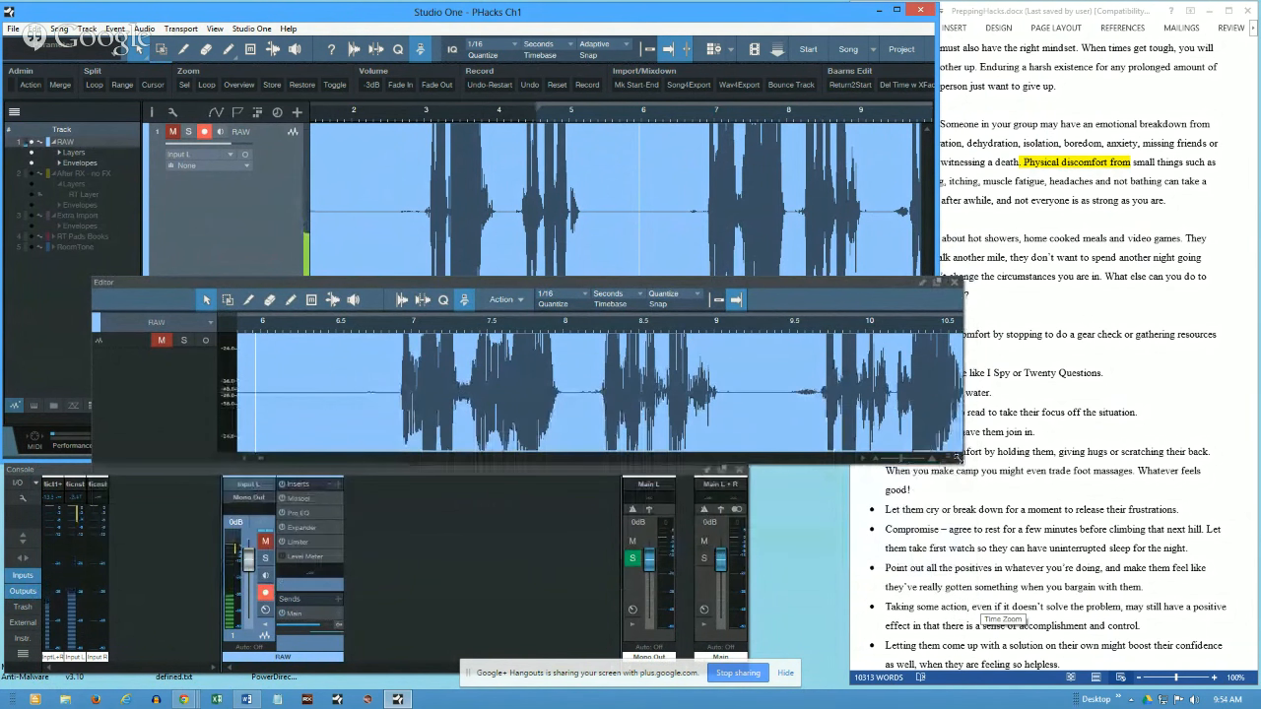
pyautogui.moveTo(861, 283); pyautogui.dragTo(778, 471)
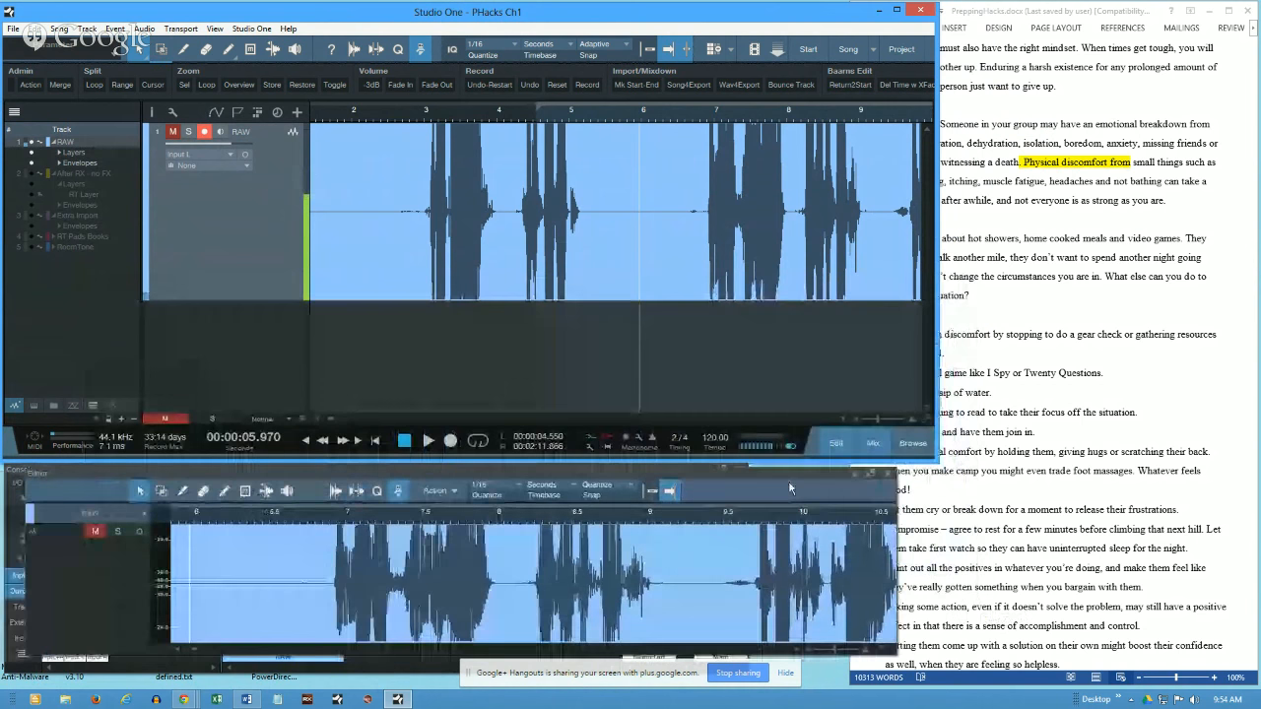
pyautogui.click(590, 118)
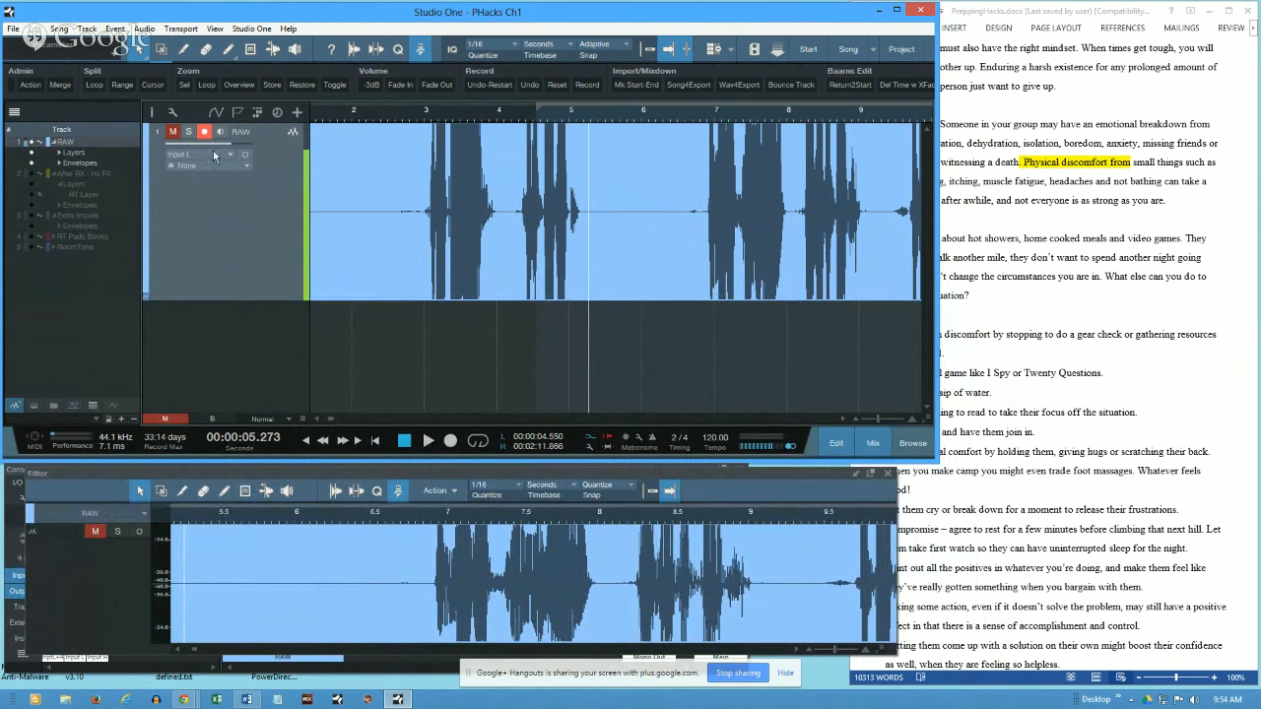
# Step: Hide the track list, shift the Studio One window left to uncover the script document, and widen it to the document's edge
pyautogui.click(19, 115)
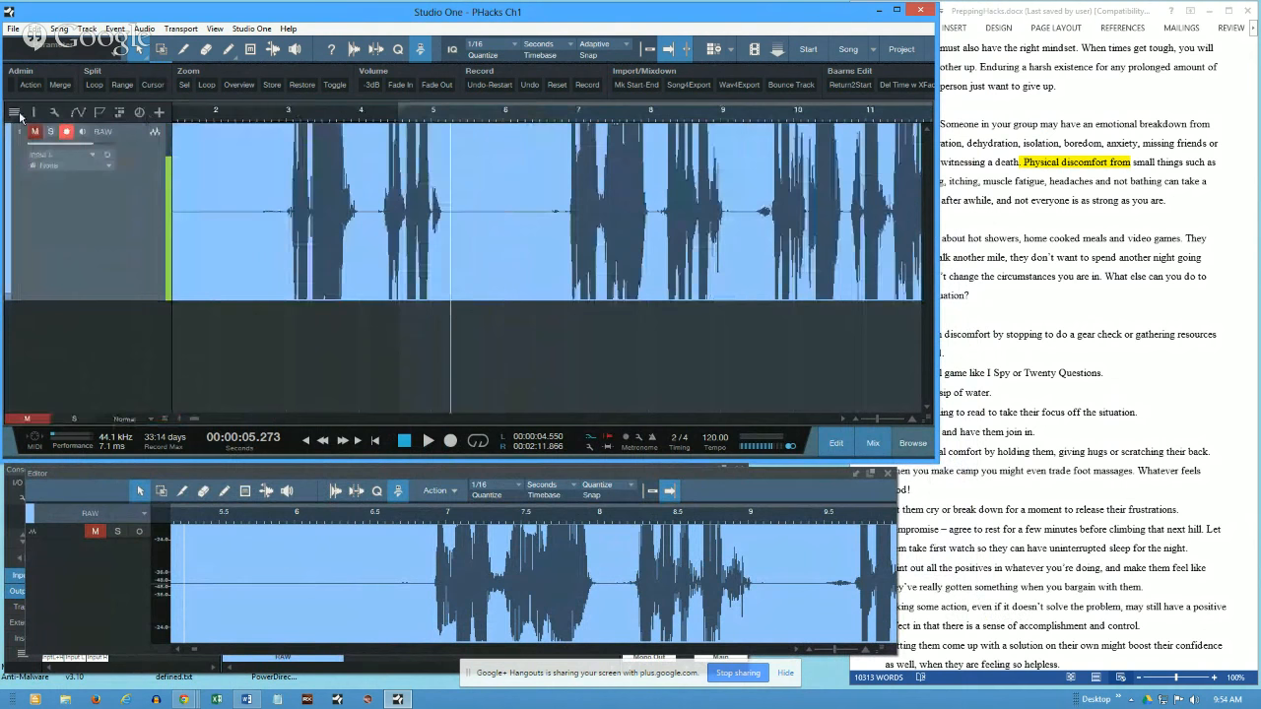
pyautogui.moveTo(830, 16); pyautogui.dragTo(709, 27)
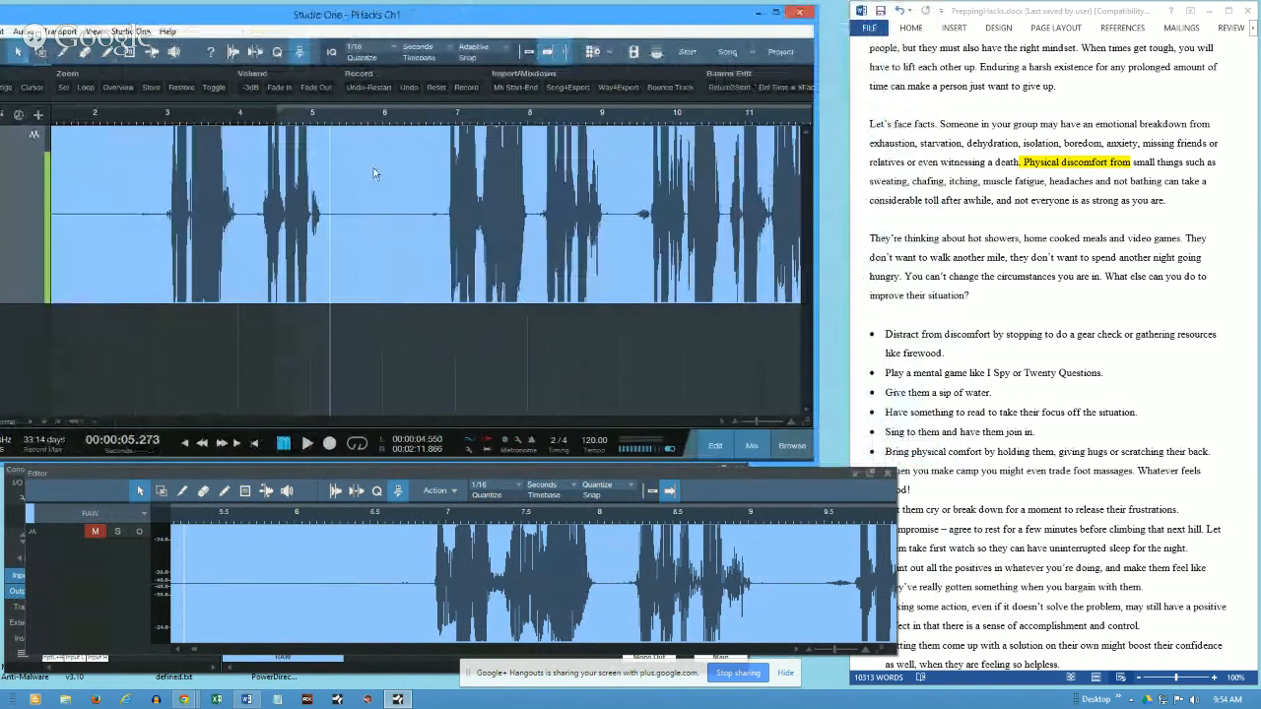
pyautogui.moveTo(817, 246); pyautogui.dragTo(849, 256)
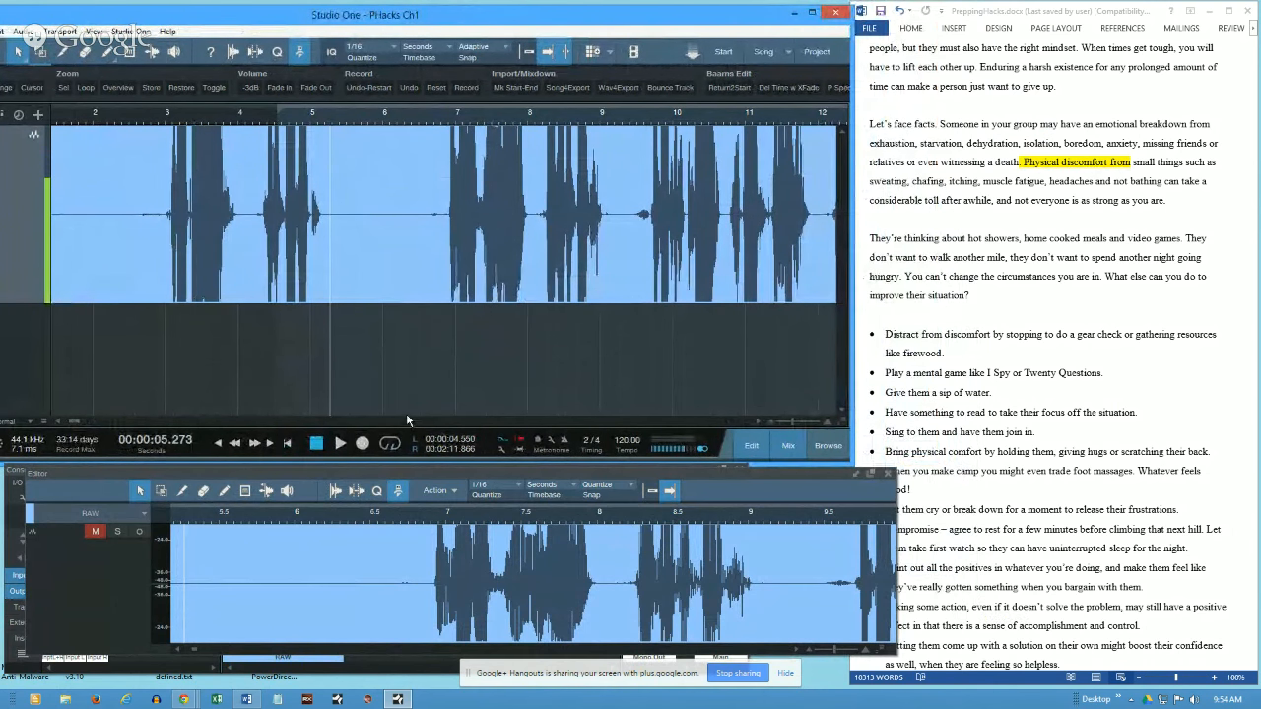
# Step: Place the playhead at 5.255 seconds, and page the arrangement forward to move it to the pause at 13.535 seconds
pyautogui.click(330, 118)
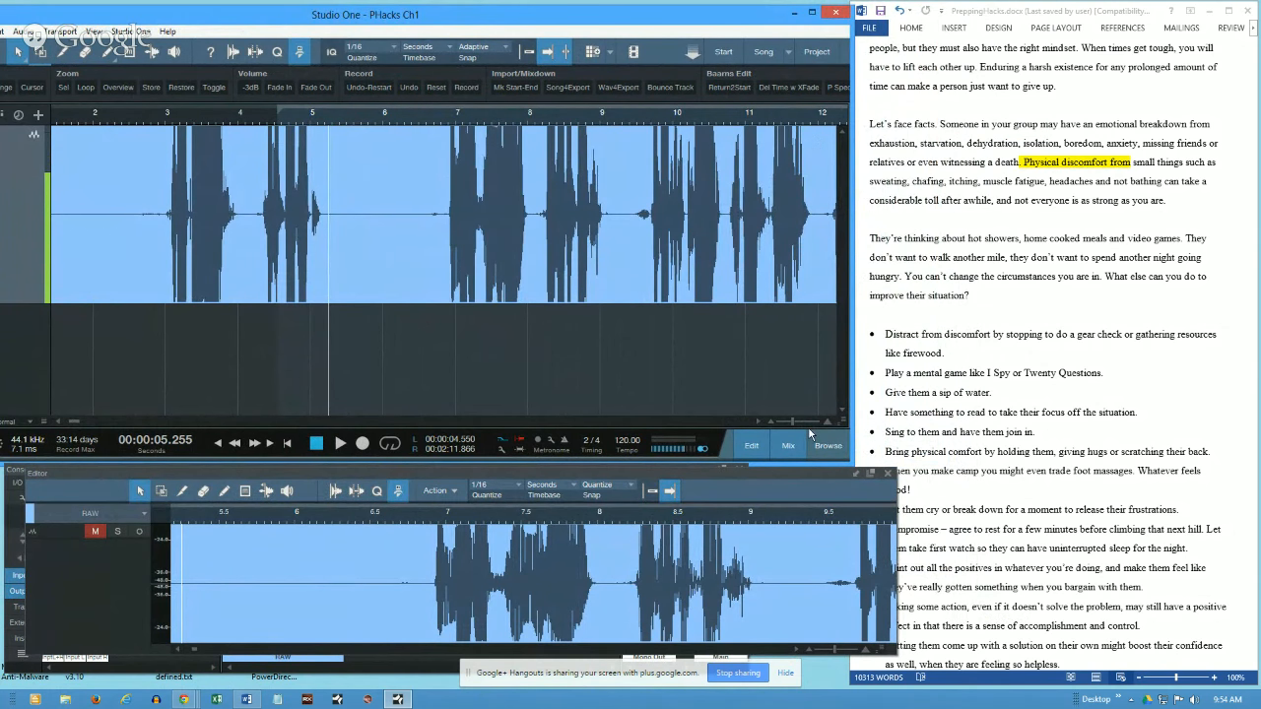
pyautogui.click(757, 423)
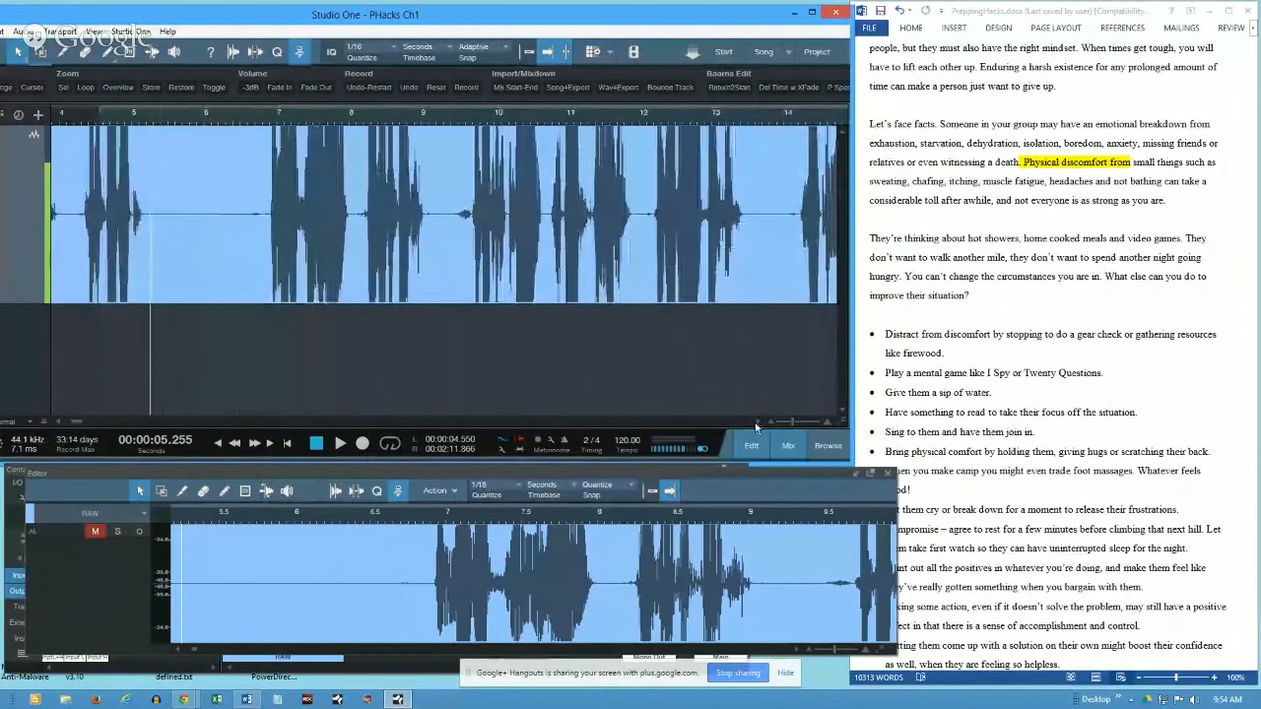
pyautogui.click(756, 424)
pyautogui.click(757, 423)
pyautogui.click(757, 424)
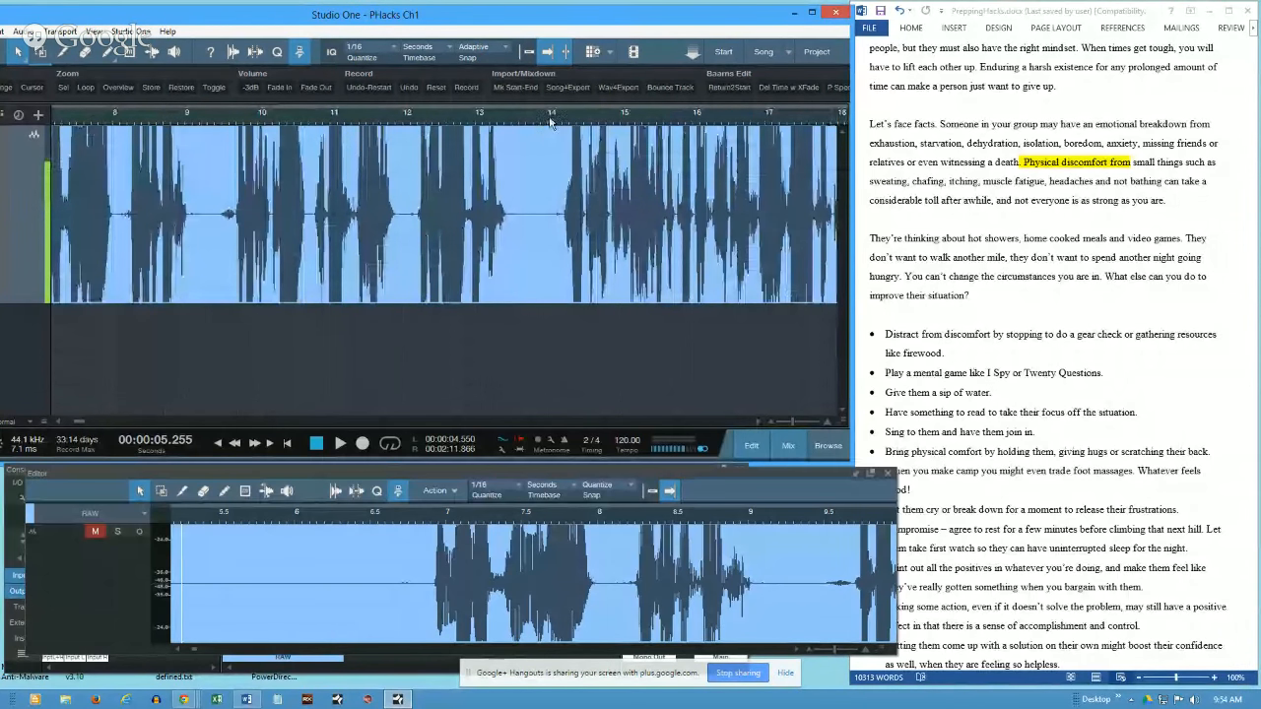
pyautogui.click(515, 116)
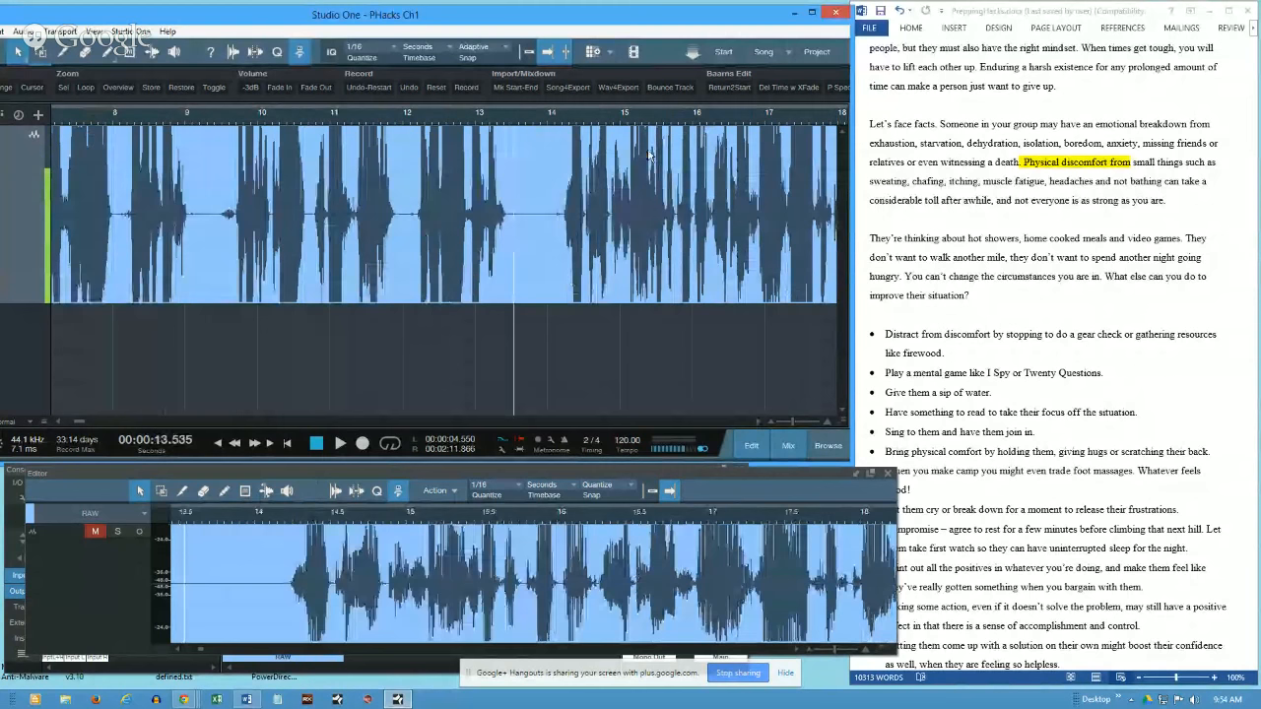
# Step: Magnify the timeline around 14 to 16 seconds, place the playhead at 14.890 seconds, and nudge it by milliseconds to 14.563 seconds
pyautogui.moveTo(650, 118); pyautogui.dragTo(644, 146)
pyautogui.click(501, 122)
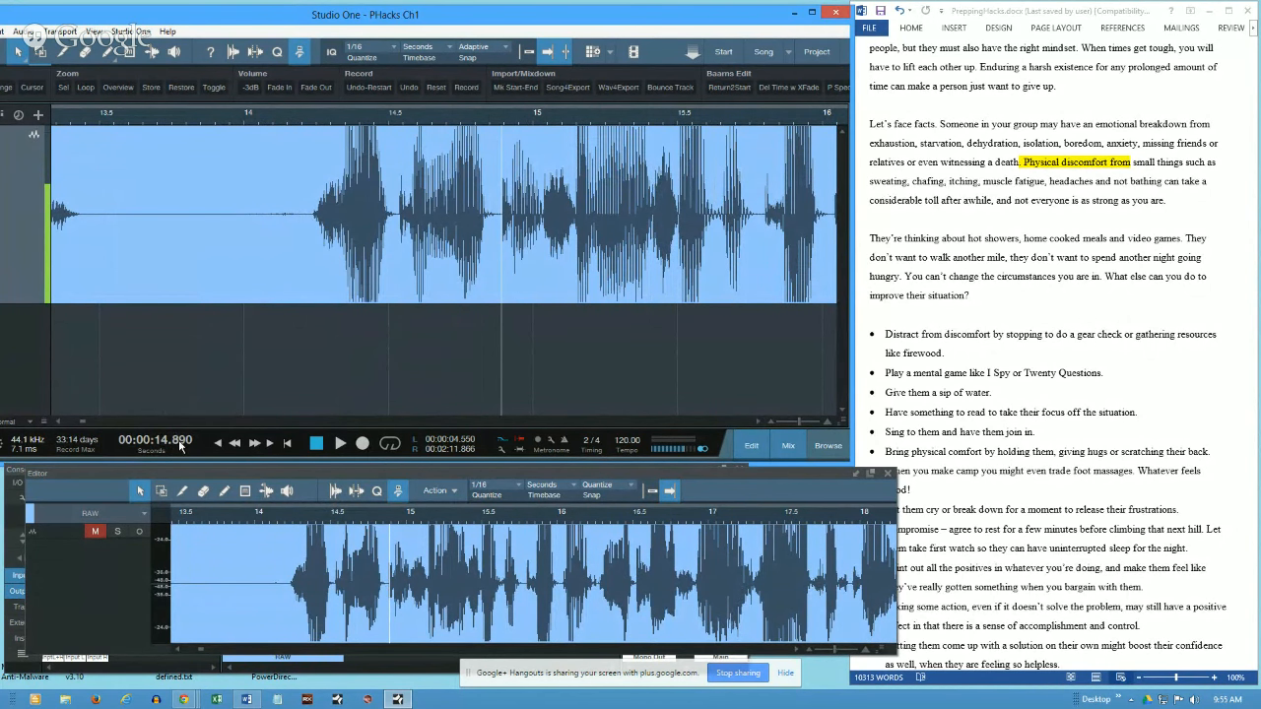
pyautogui.scroll(-4, 178, 442)
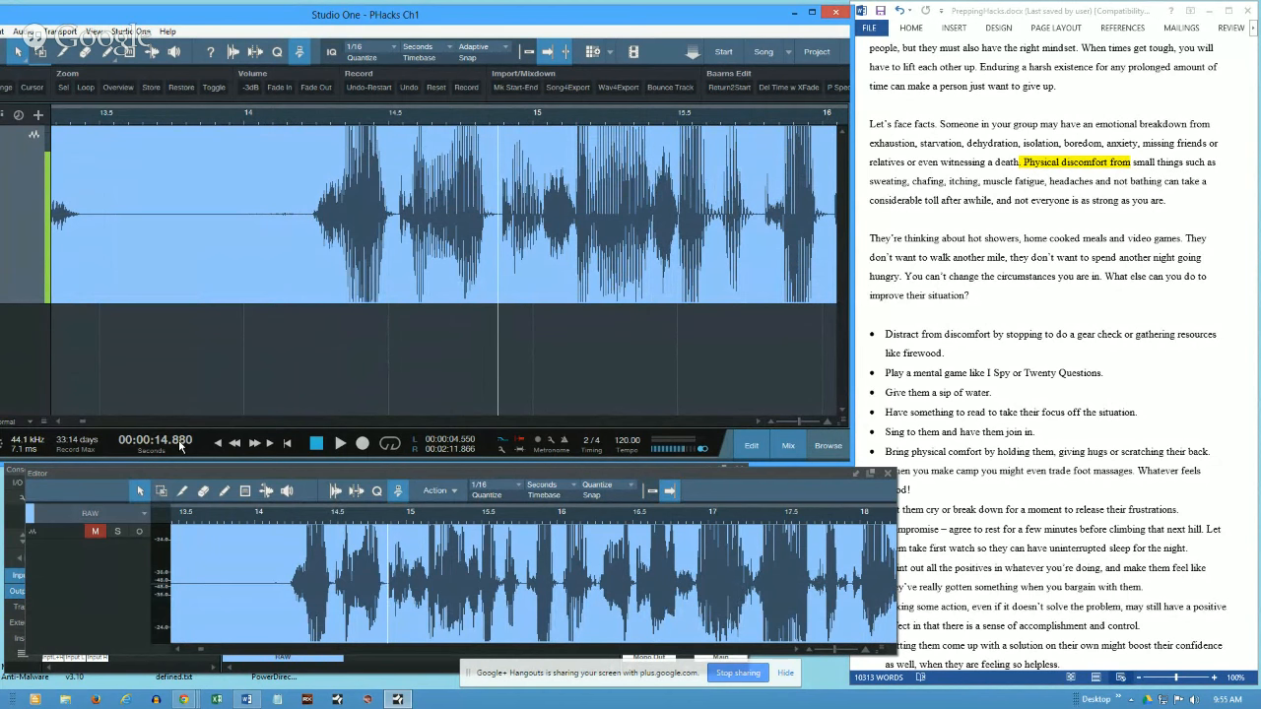
pyautogui.scroll(-8, 179, 444)
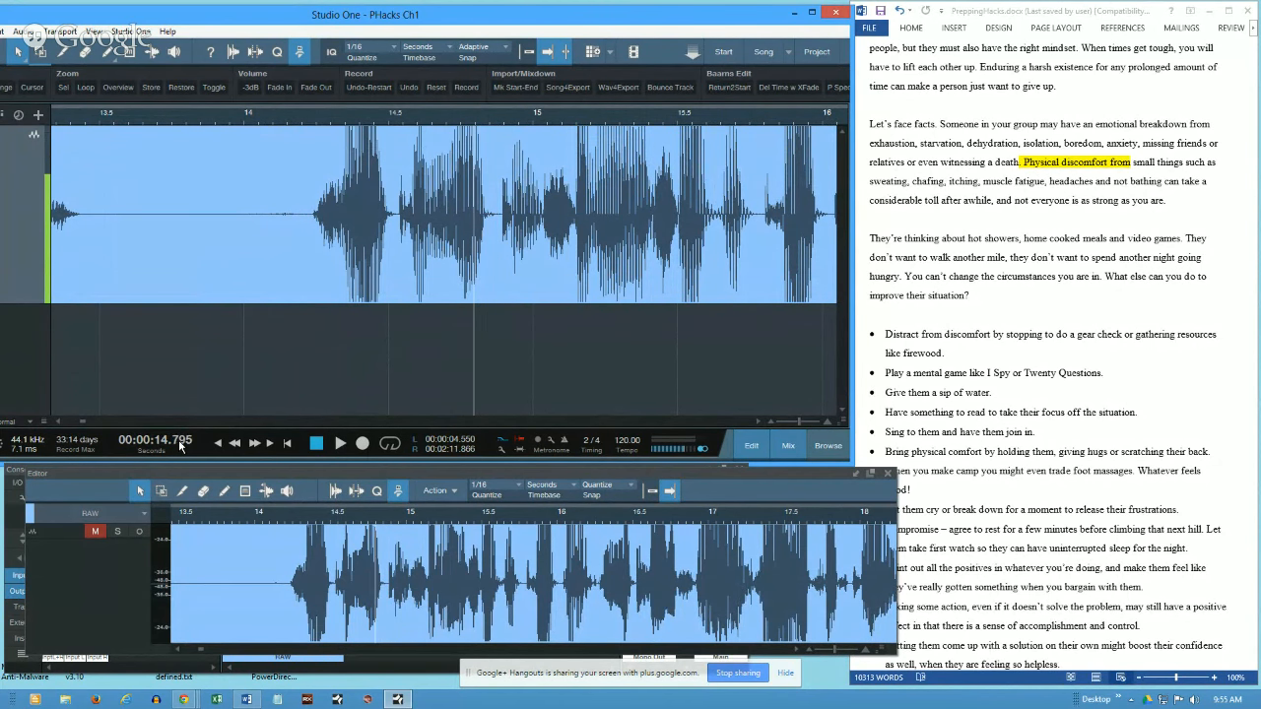
pyautogui.scroll(-12, 180, 444)
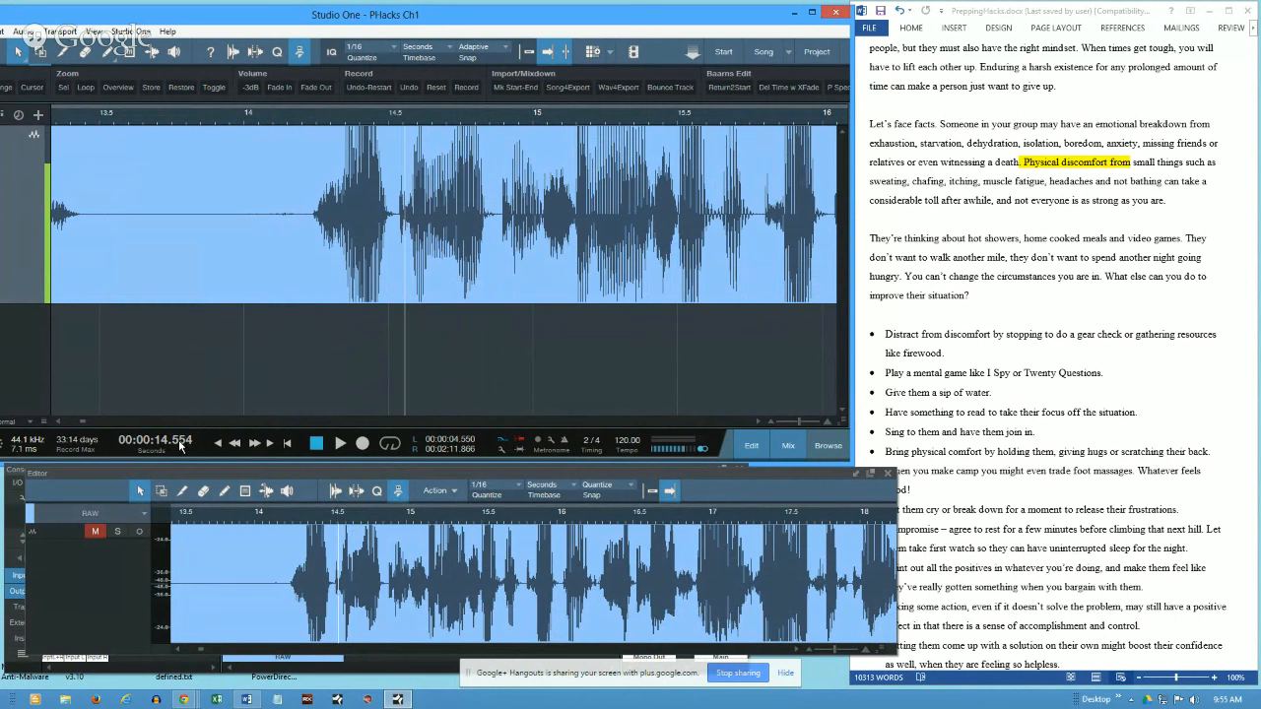
pyautogui.scroll(3, 178, 439)
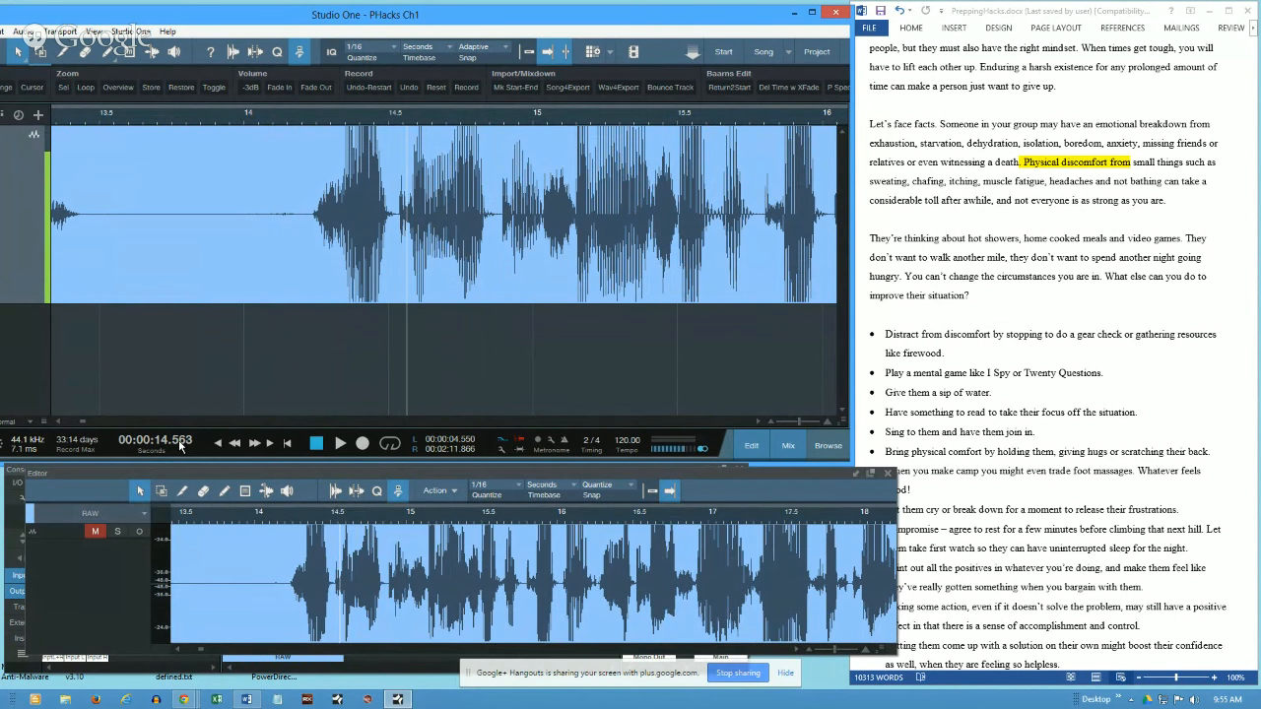
# Step: Step the playhead back by whole seconds to 11.563 seconds and fine-tune it by milliseconds to 11.551 seconds
pyautogui.scroll(1, 163, 447)
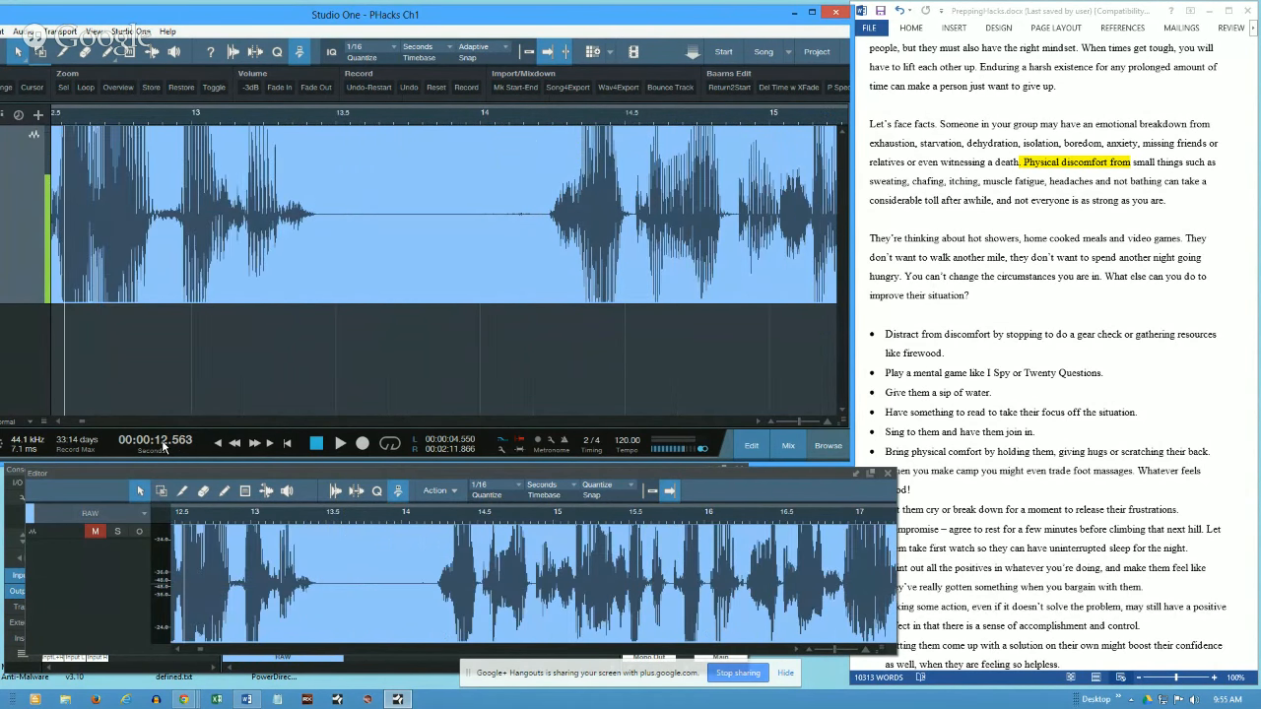
pyautogui.scroll(-4, 164, 447)
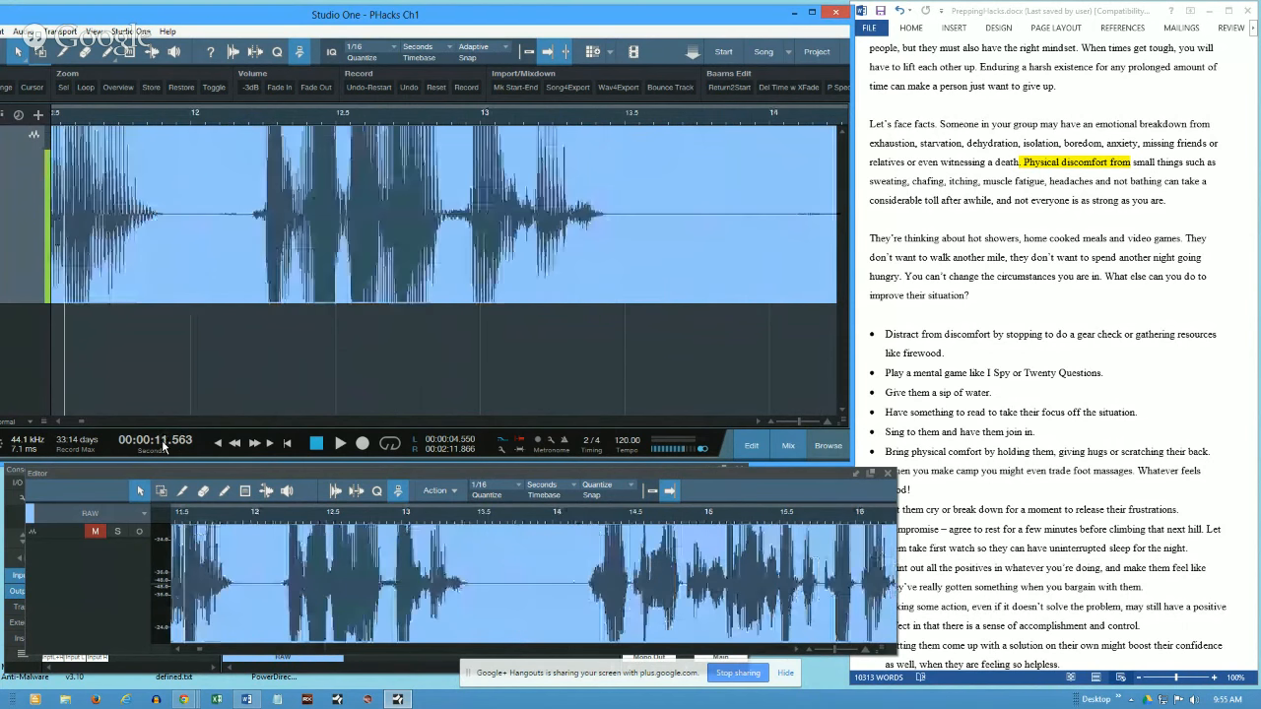
pyautogui.scroll(-1, 179, 446)
pyautogui.scroll(5, 179, 445)
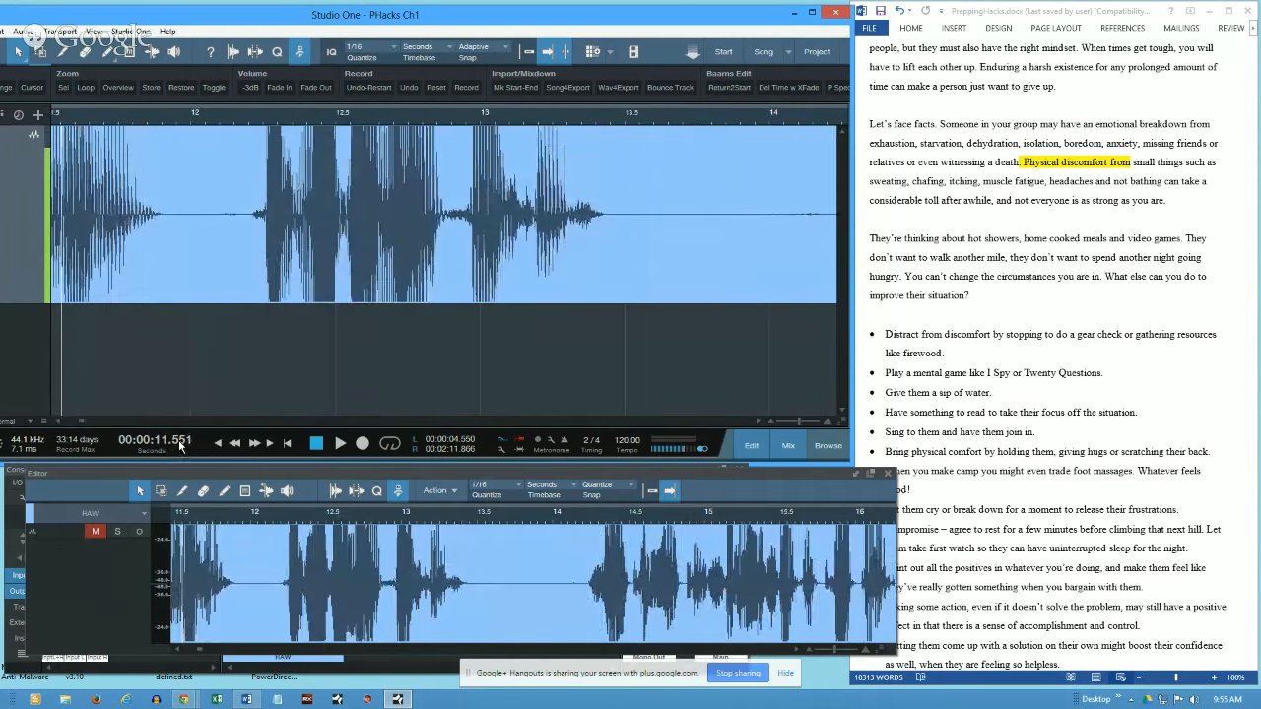
# Step: Nudge the playhead forward by milliseconds into the pause at 11.934 seconds
pyautogui.scroll(10, 180, 445)
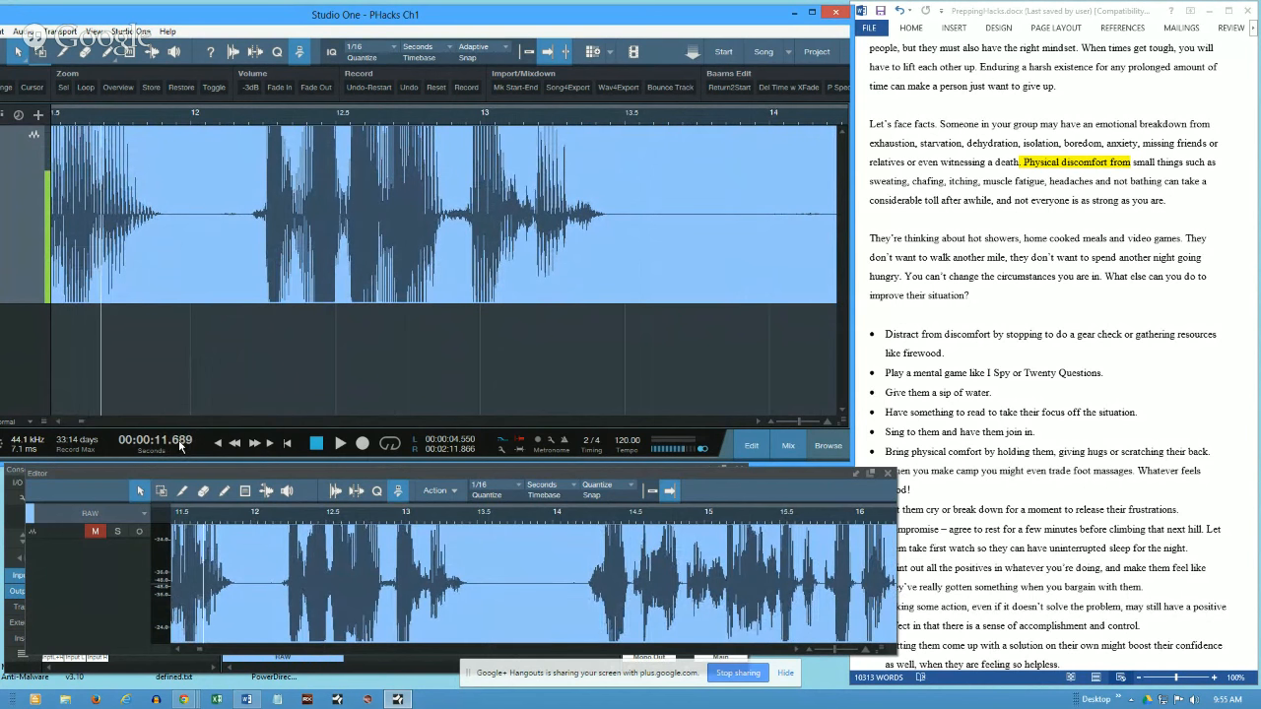
pyautogui.scroll(5, 180, 446)
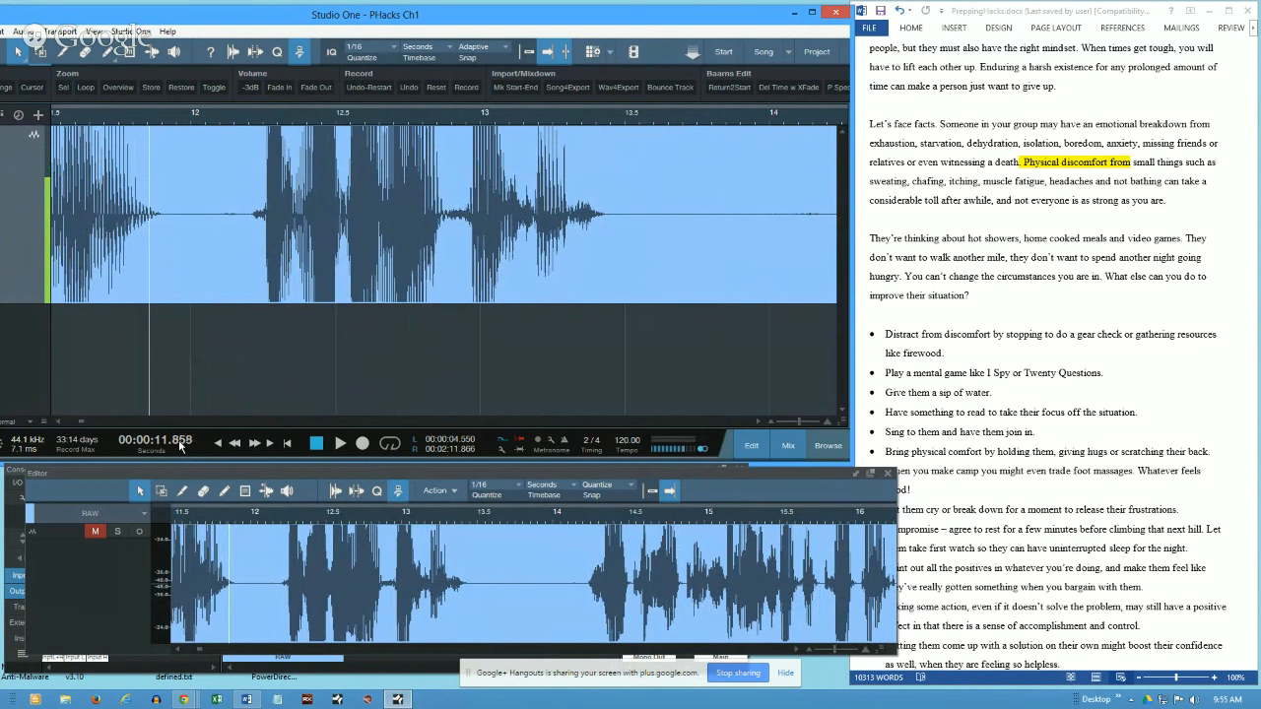
pyautogui.scroll(3, 180, 447)
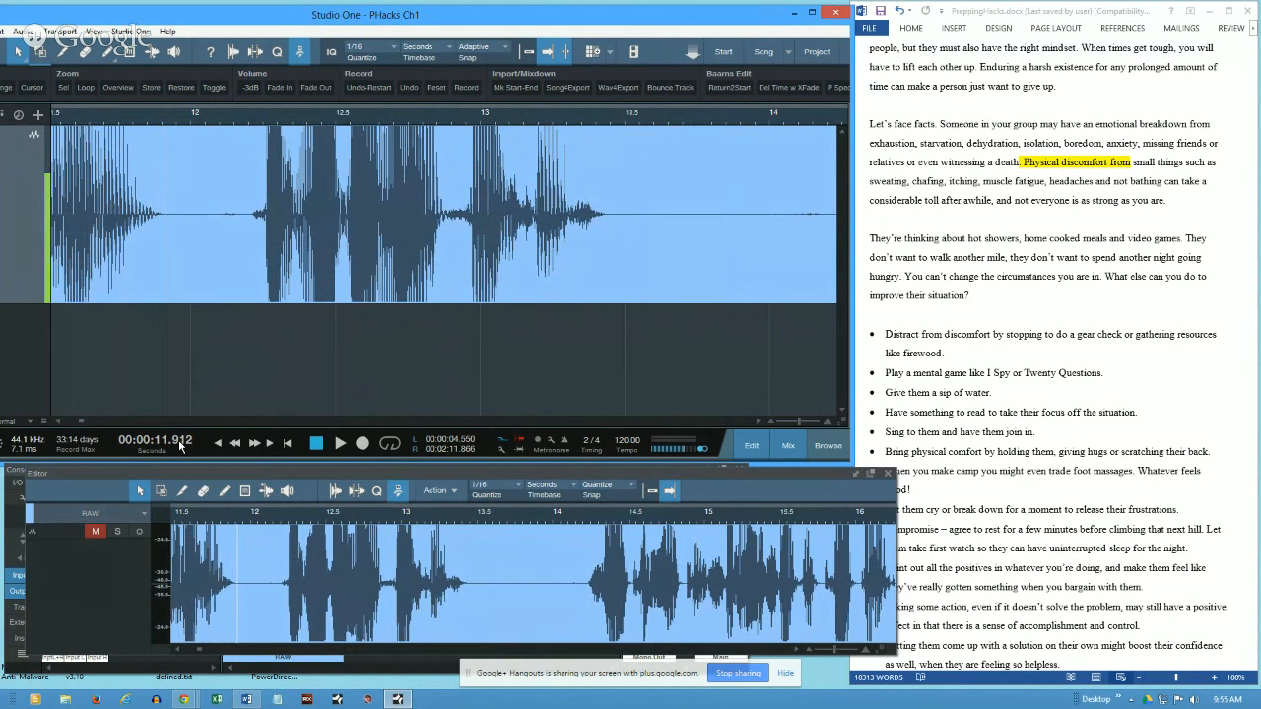
pyautogui.scroll(2, 181, 446)
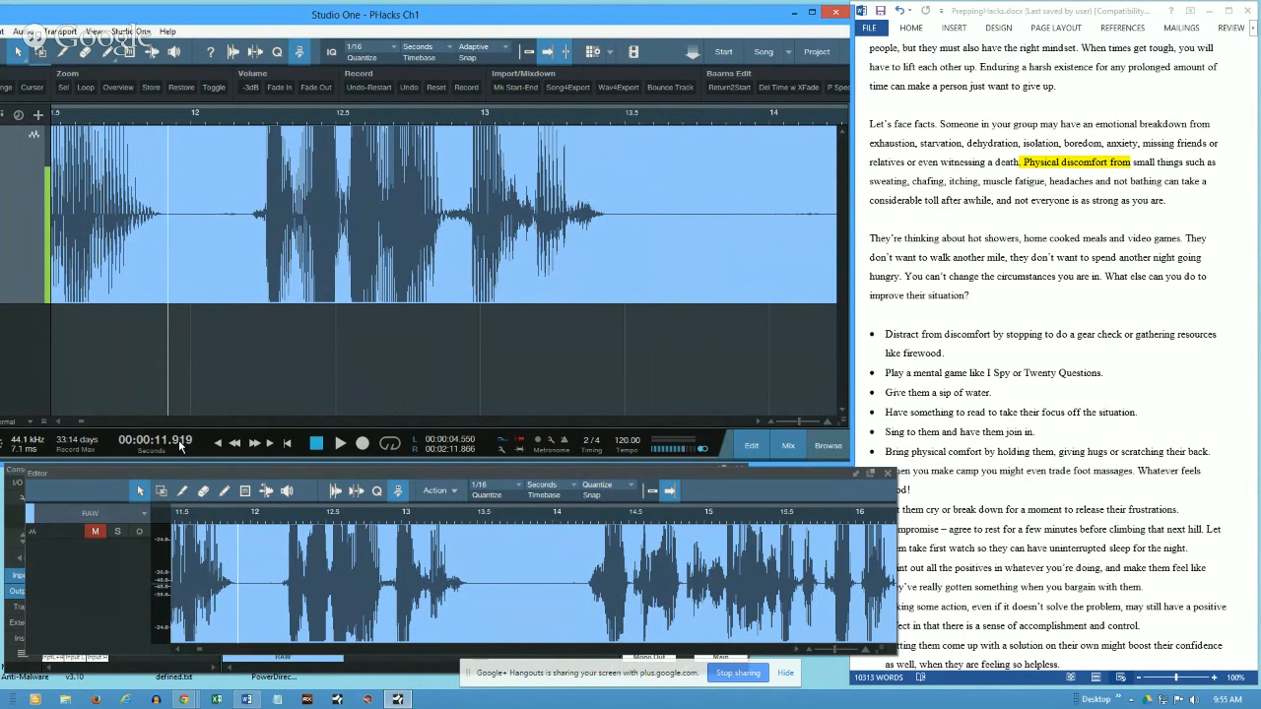
pyautogui.scroll(3, 180, 446)
pyautogui.scroll(-1, 181, 446)
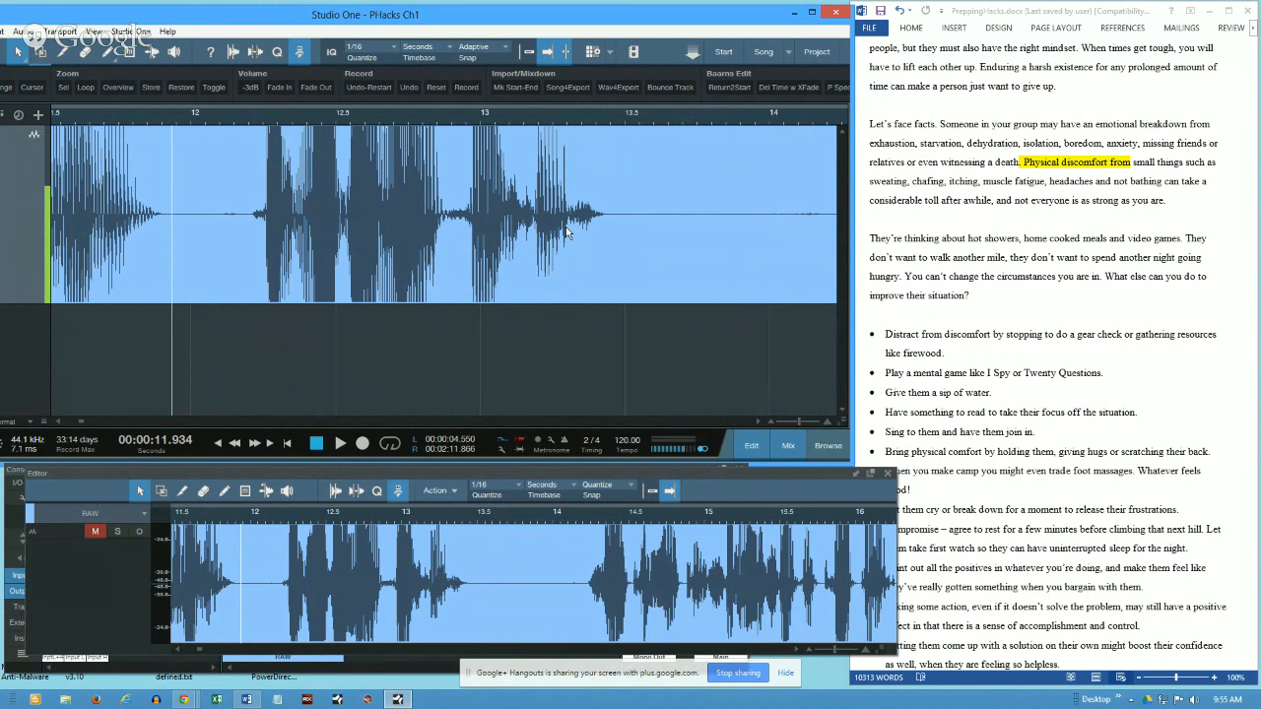
# Step: Shift the arrangement window to the right to uncover the RAW track's controls and show the arrangement's selection and editing options
pyautogui.moveTo(849, 361); pyautogui.dragTo(775, 361)
pyautogui.moveTo(414, 24); pyautogui.dragTo(539, 24)
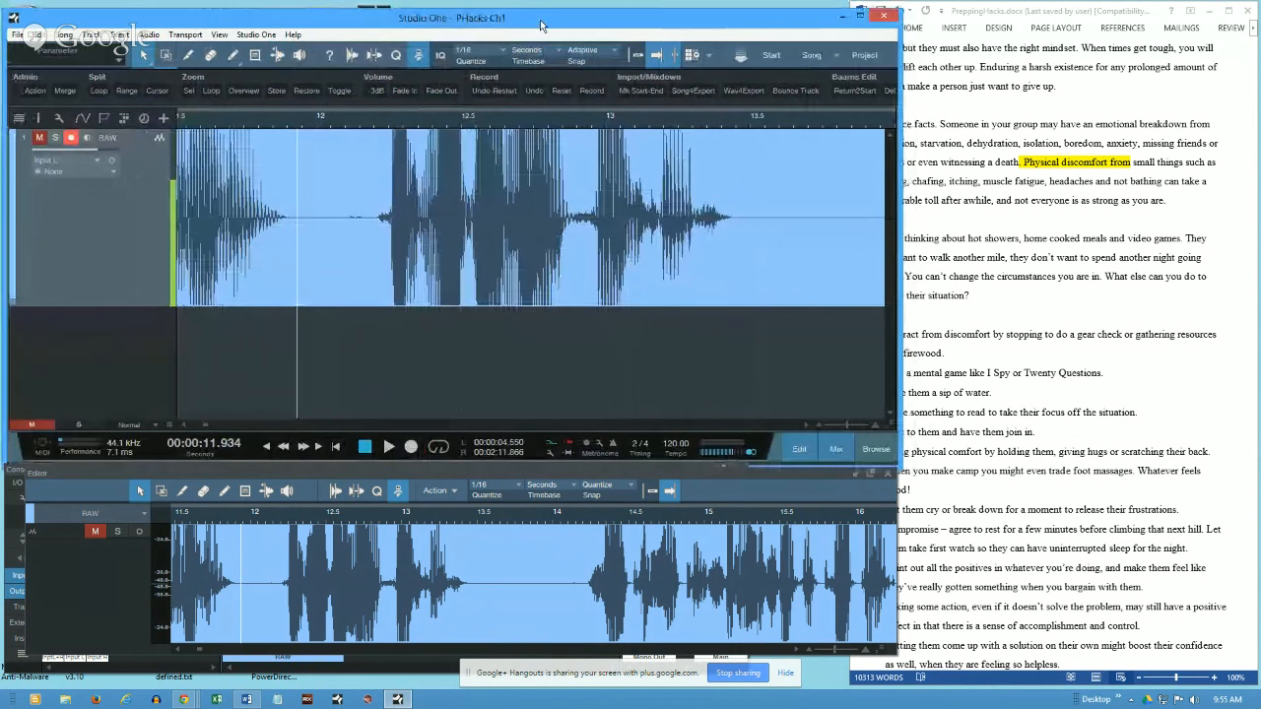
pyautogui.click(60, 118)
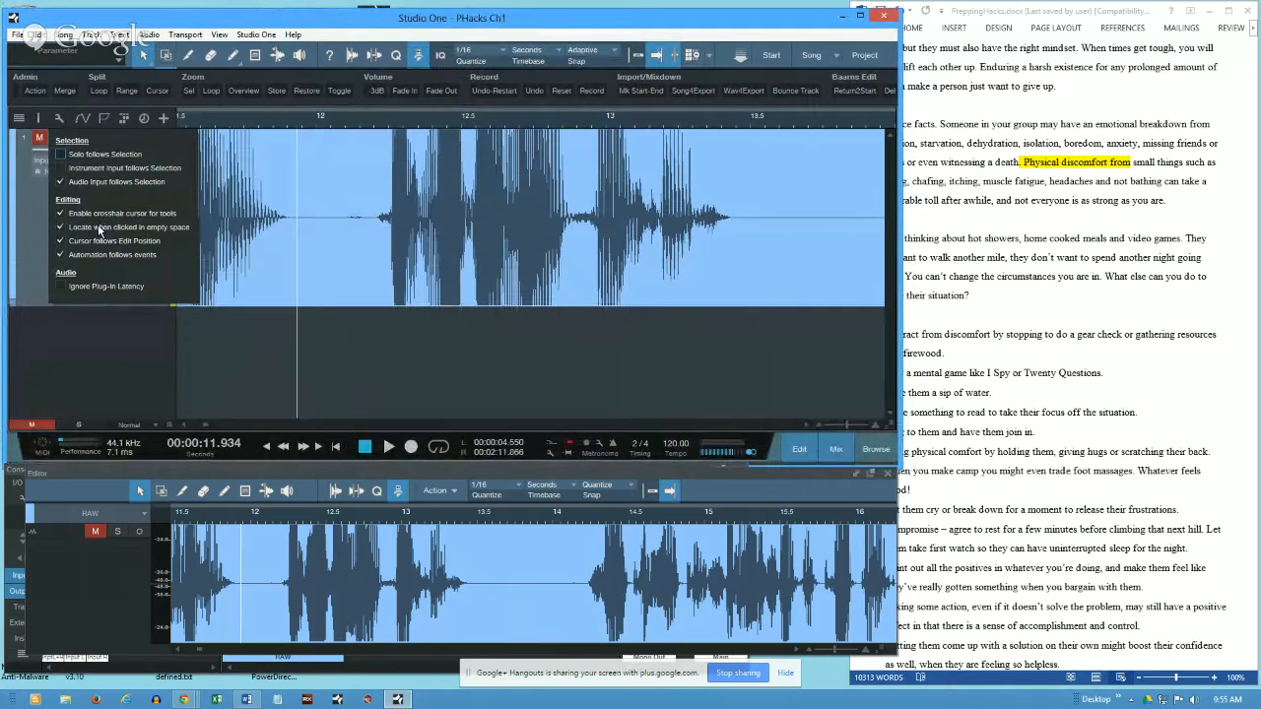
# Step: Place the playhead at several points along the arrangement's time ruler, finishing at 12.226 seconds
pyautogui.click(302, 125)
pyautogui.click(407, 115)
pyautogui.click(539, 125)
pyautogui.click(267, 127)
pyautogui.click(382, 126)
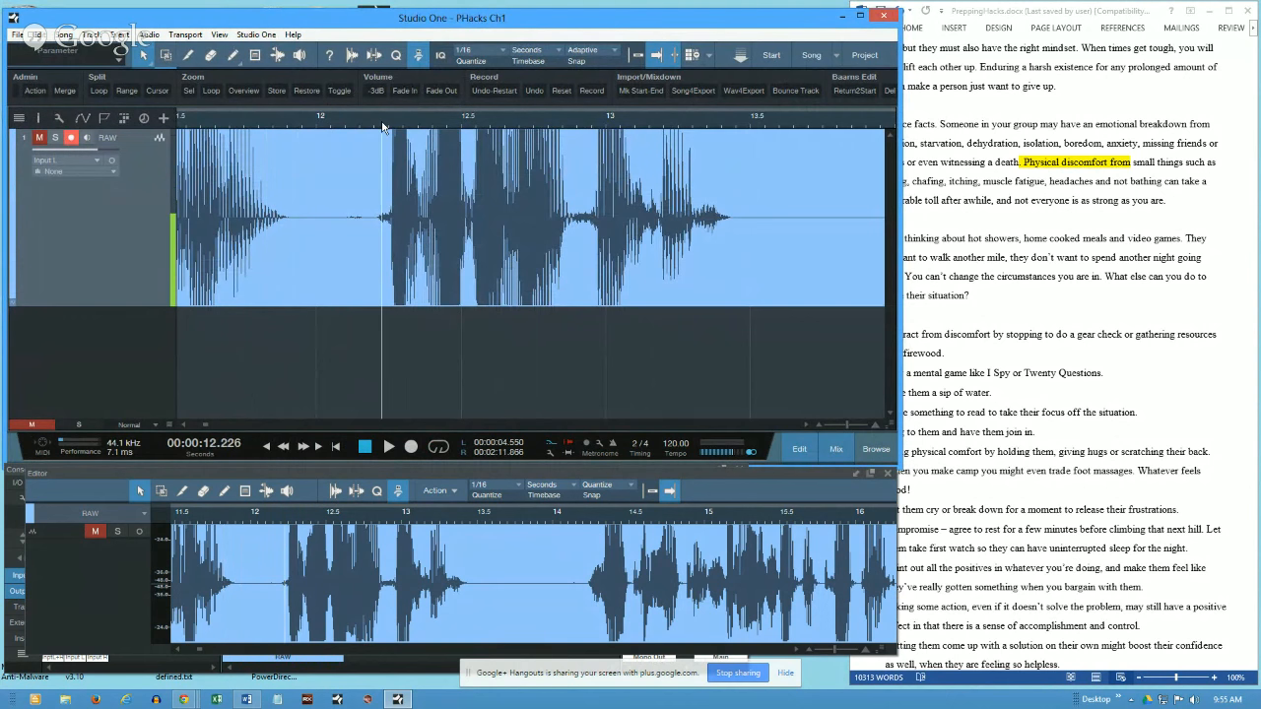
# Step: Show the marker track and position the playhead from its lane, including at 12.113 and 12.297 seconds
pyautogui.click(106, 119)
pyautogui.click(259, 143)
pyautogui.click(349, 141)
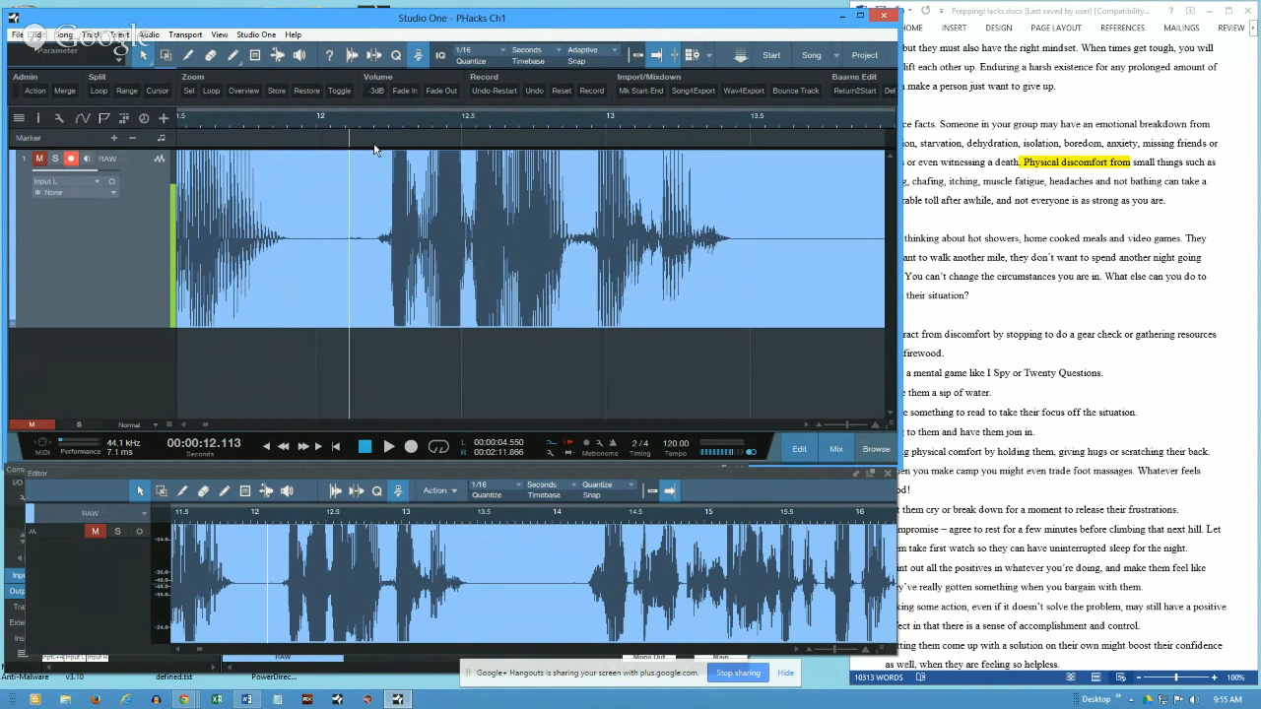
pyautogui.click(403, 142)
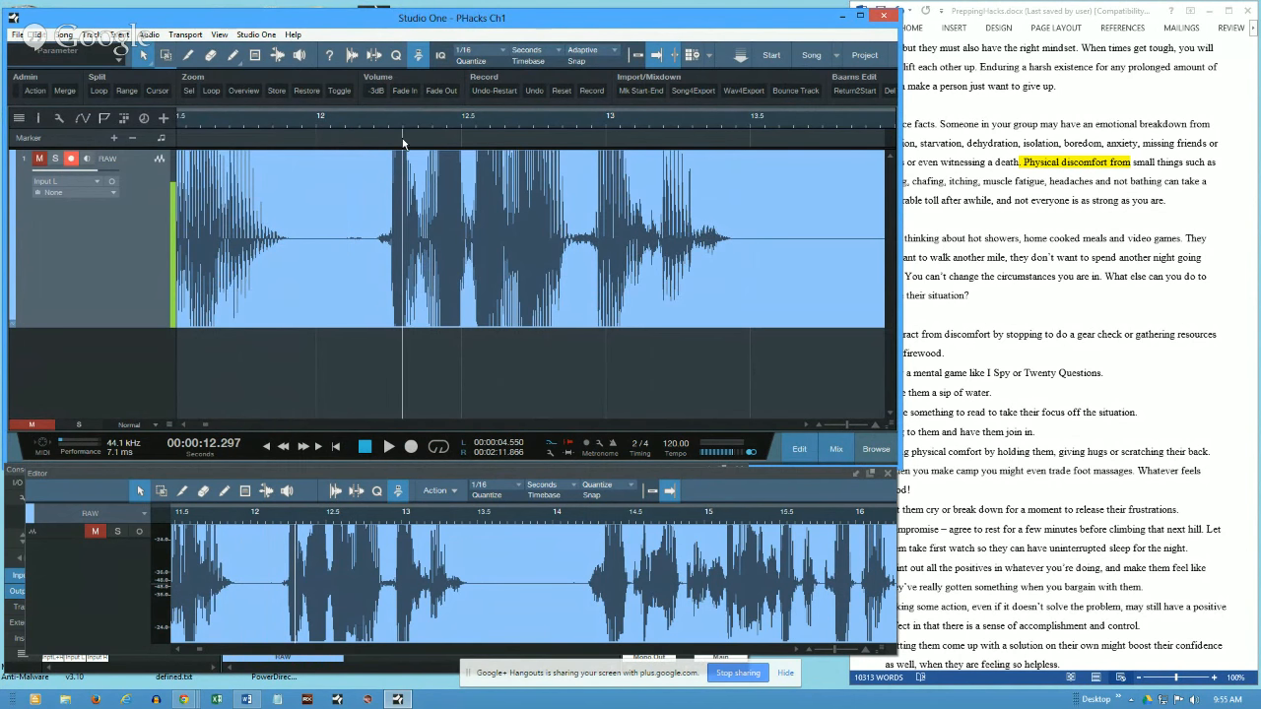
pyautogui.click(271, 142)
# Step: Position the playhead from the time ruler at 11.922 and finally 12.340 seconds, and hide the marker track
pyautogui.click(295, 125)
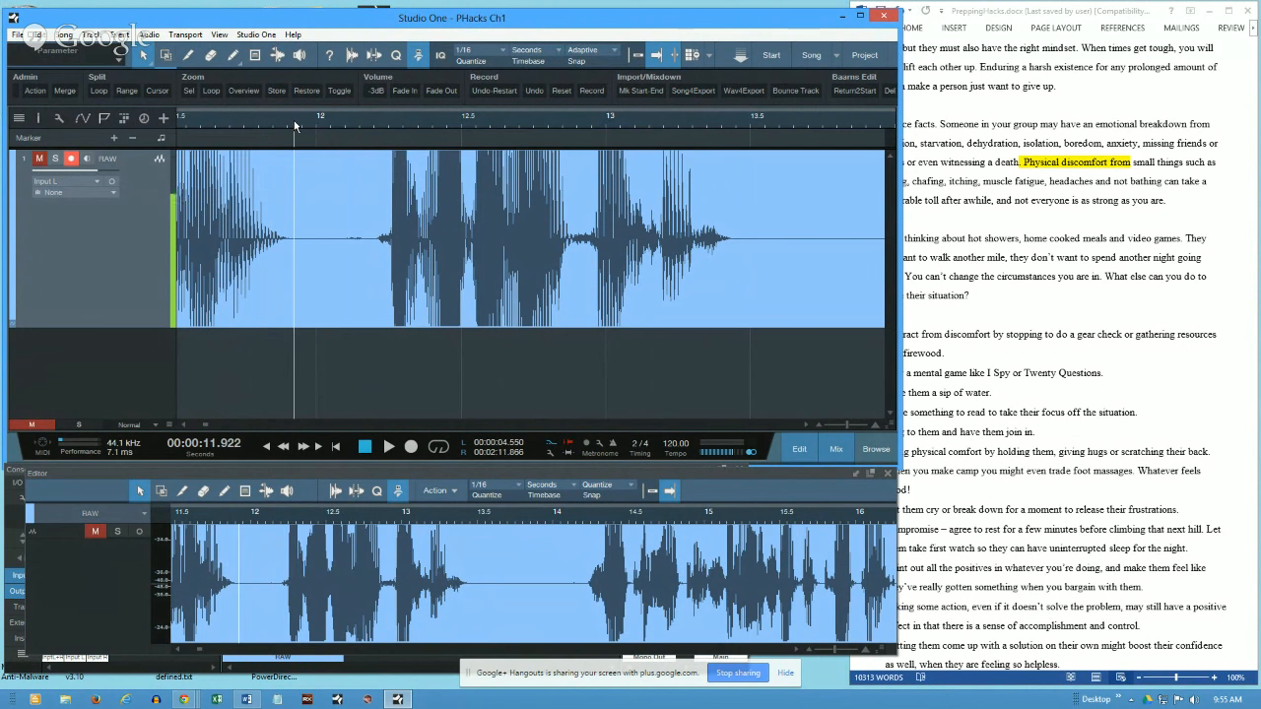
pyautogui.click(373, 118)
pyautogui.click(414, 118)
pyautogui.scroll(-3, 496, 129)
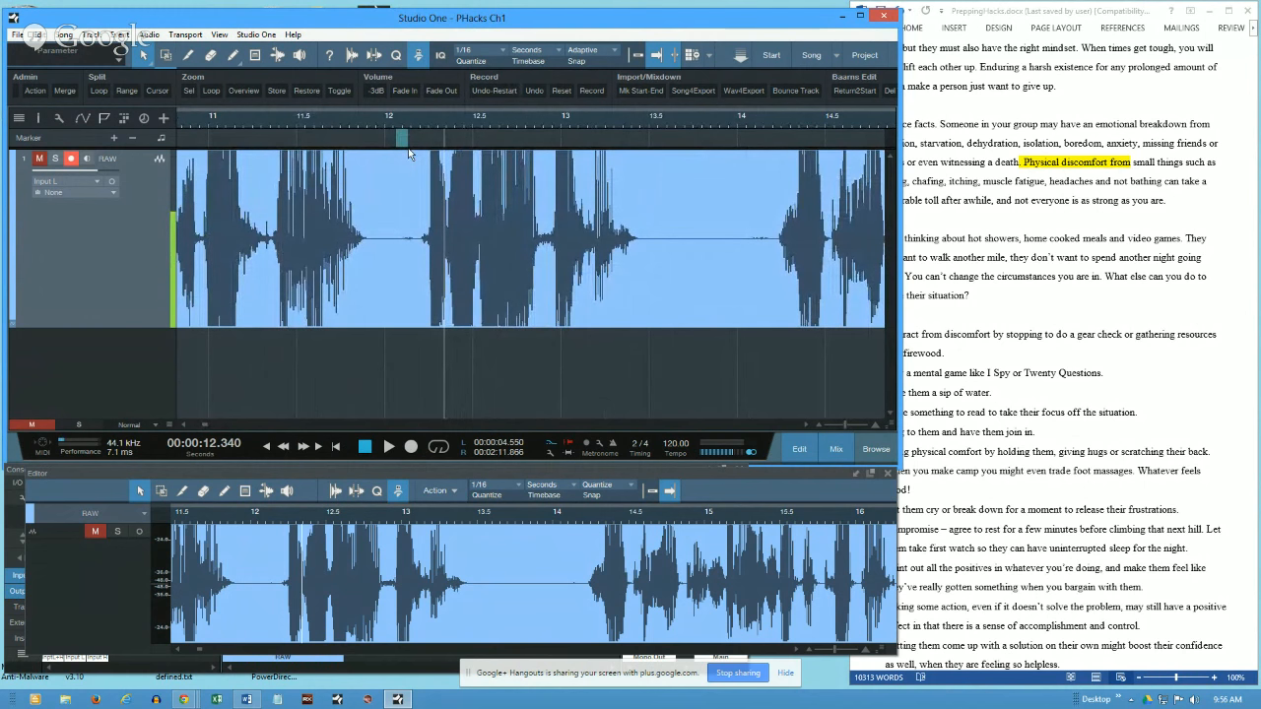
pyautogui.click(95, 121)
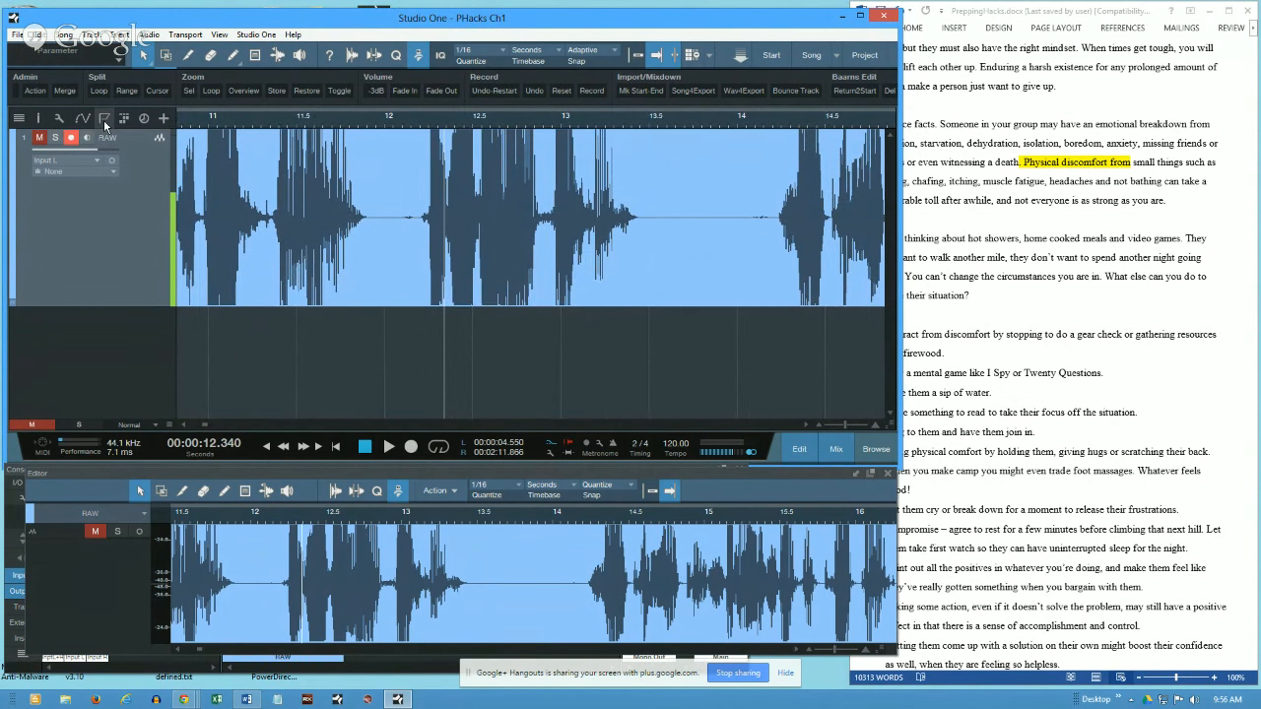
# Step: Magnify the arrangement around 11.5 to 14.5 seconds and locate the playhead from the empty area below the track at 12.740 seconds
pyautogui.moveTo(298, 122); pyautogui.dragTo(361, 117)
pyautogui.hscroll(4, 386, 182)
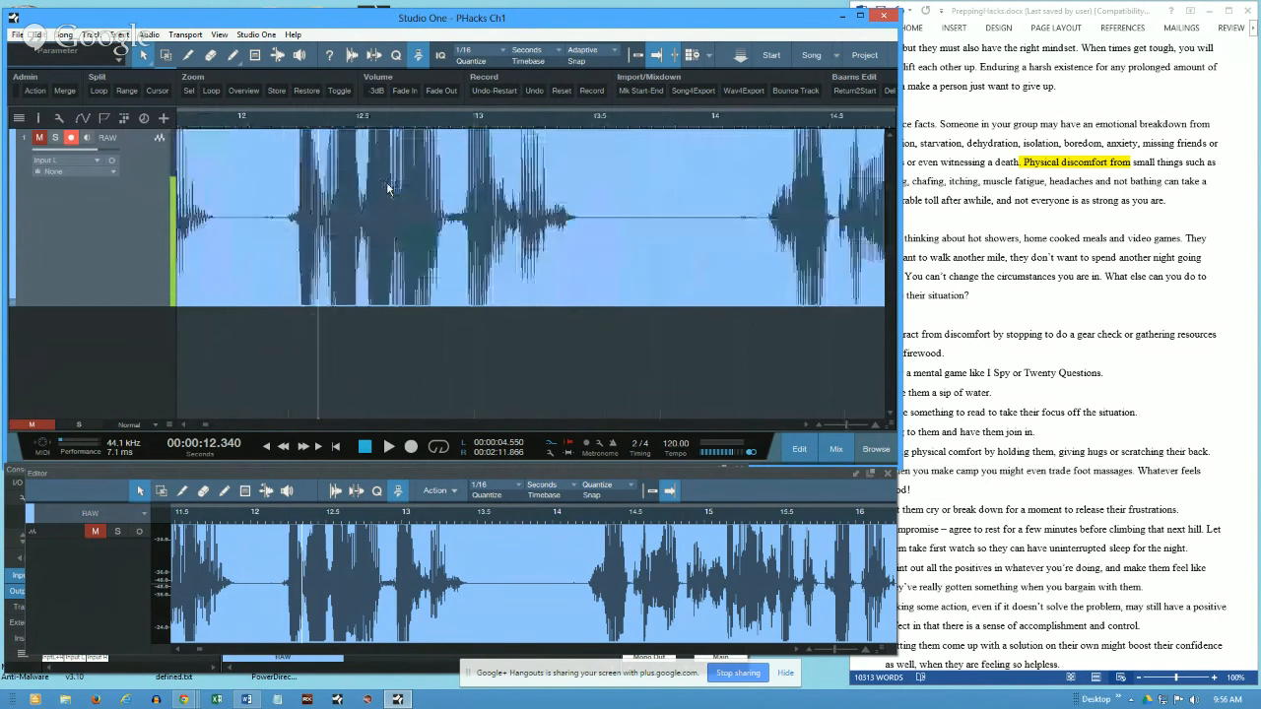
pyautogui.hscroll(-2, 386, 181)
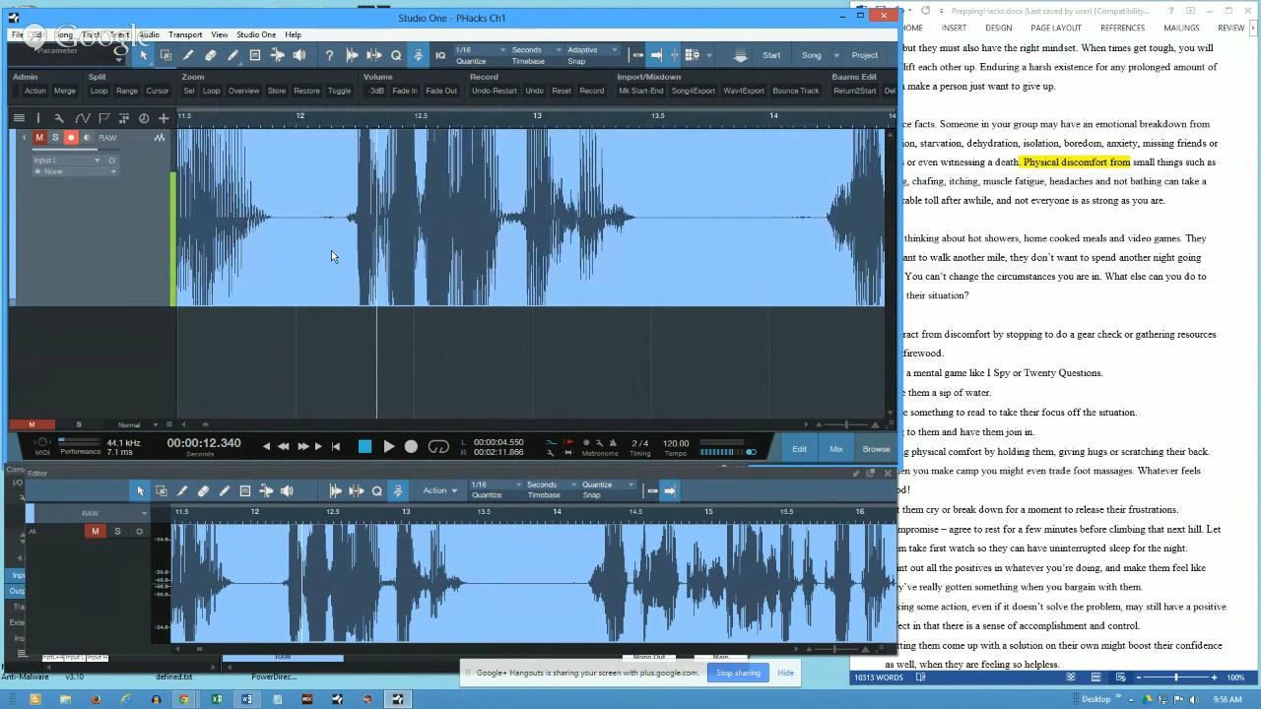
pyautogui.click(277, 351)
pyautogui.click(472, 364)
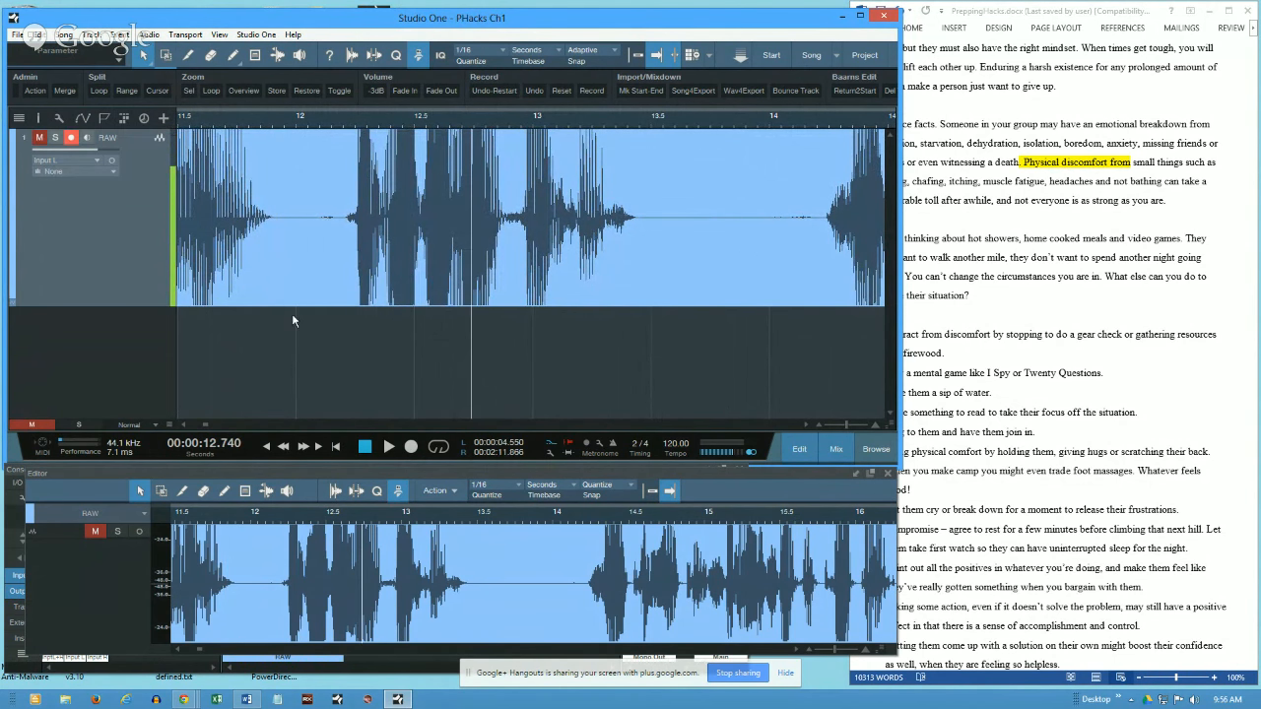
# Step: Review the "Locate when clicked in empty space" option and reposition the playhead from the empty area, finishing at 12.125 seconds
pyautogui.click(58, 118)
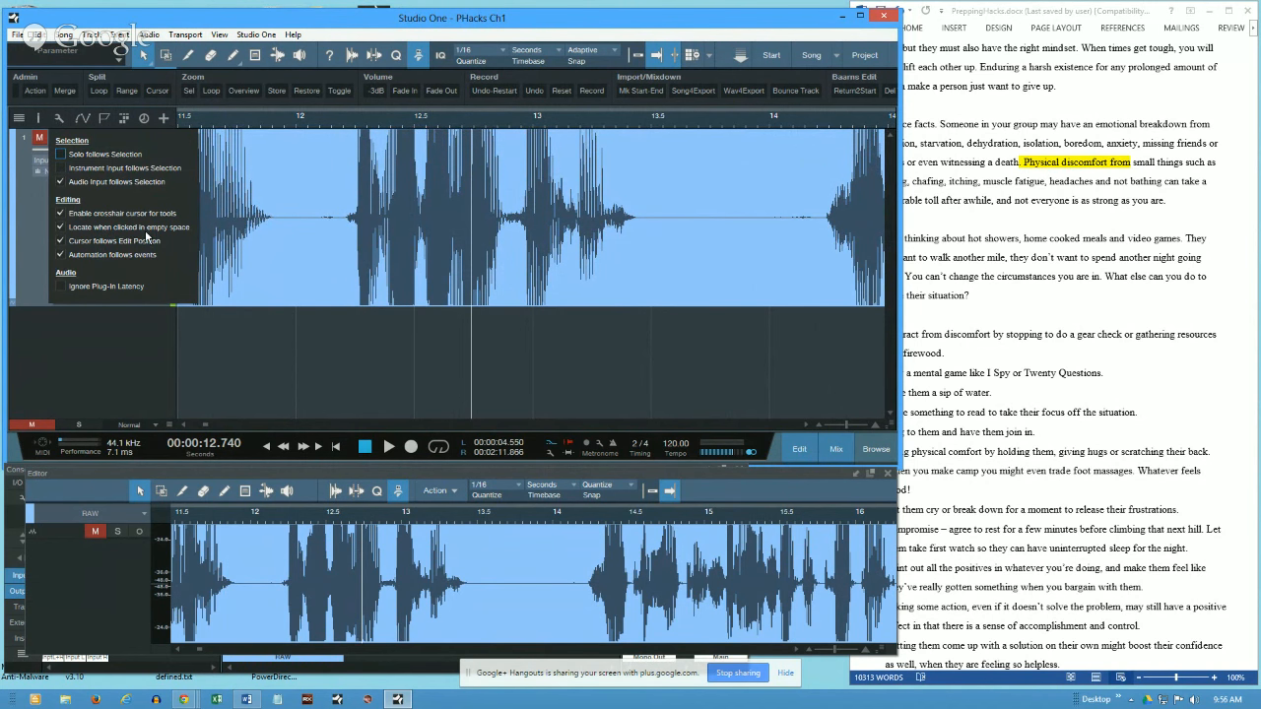
pyautogui.click(335, 347)
pyautogui.click(344, 359)
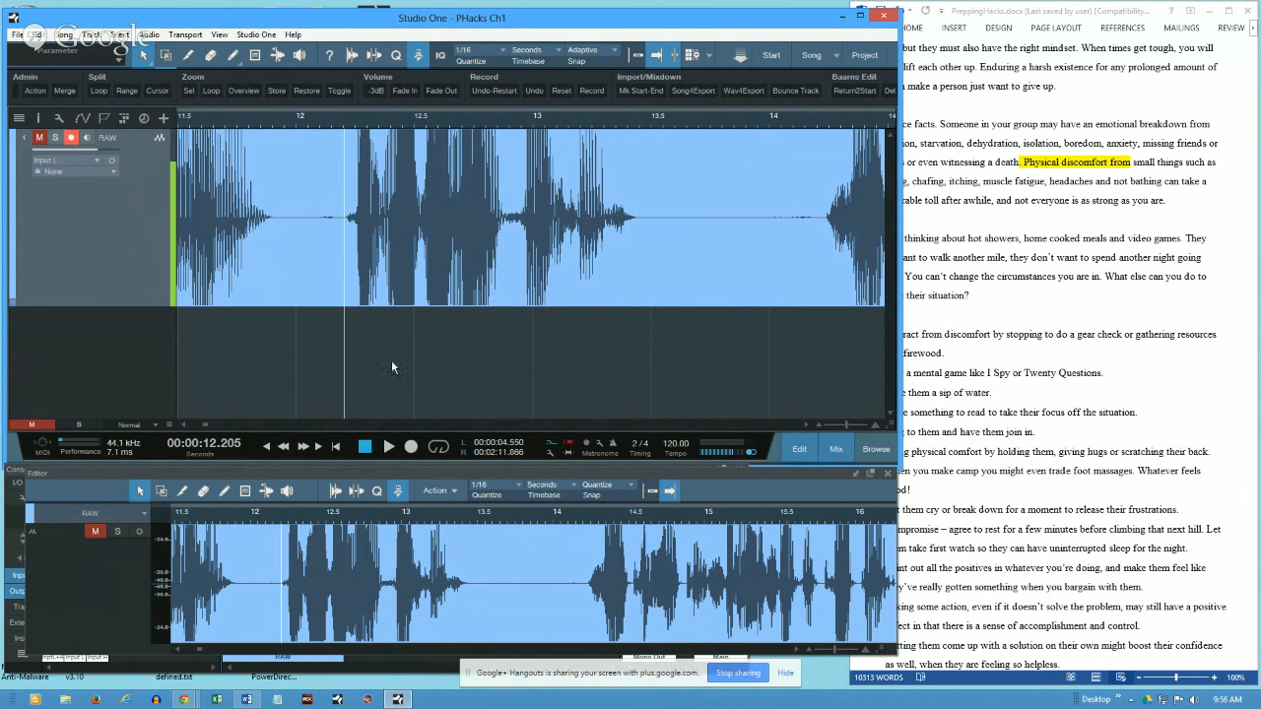
pyautogui.click(550, 371)
pyautogui.click(697, 365)
pyautogui.click(326, 365)
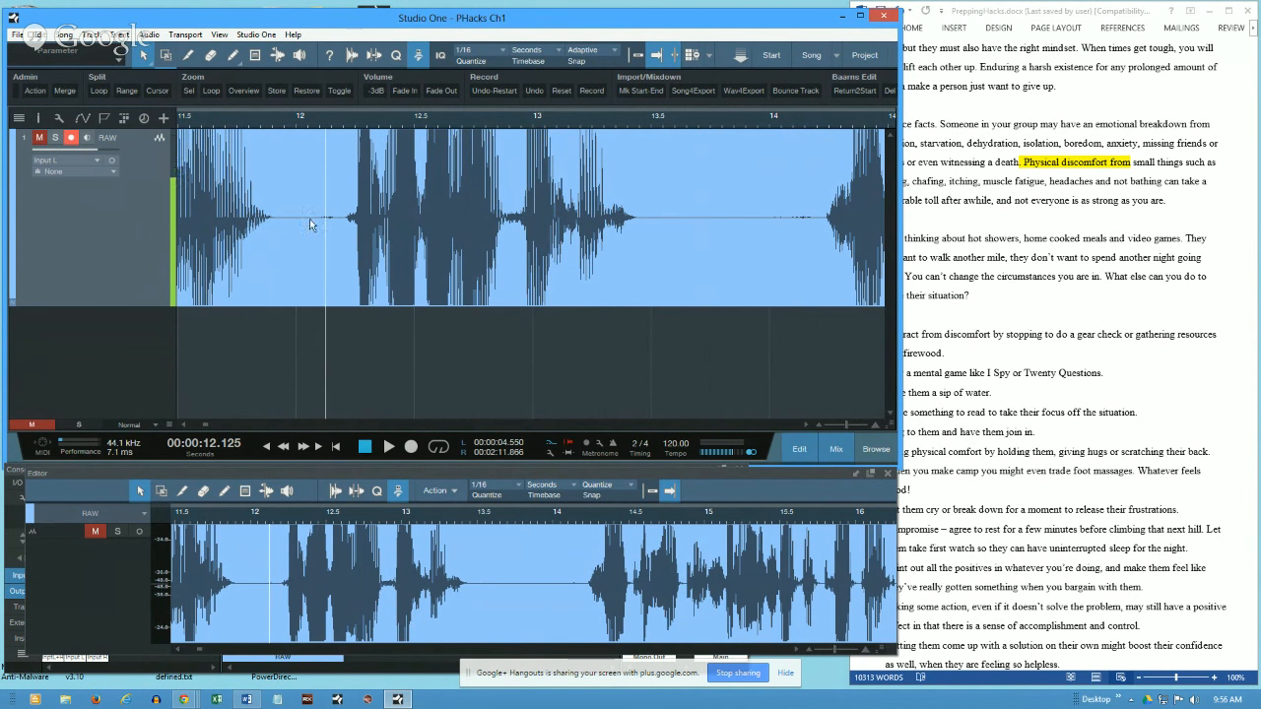
# Step: Widen the arrangement's view to about 11 to 17 seconds and position the playhead from its ruler at 13.484, finishing at 11.917 seconds
pyautogui.click(280, 125)
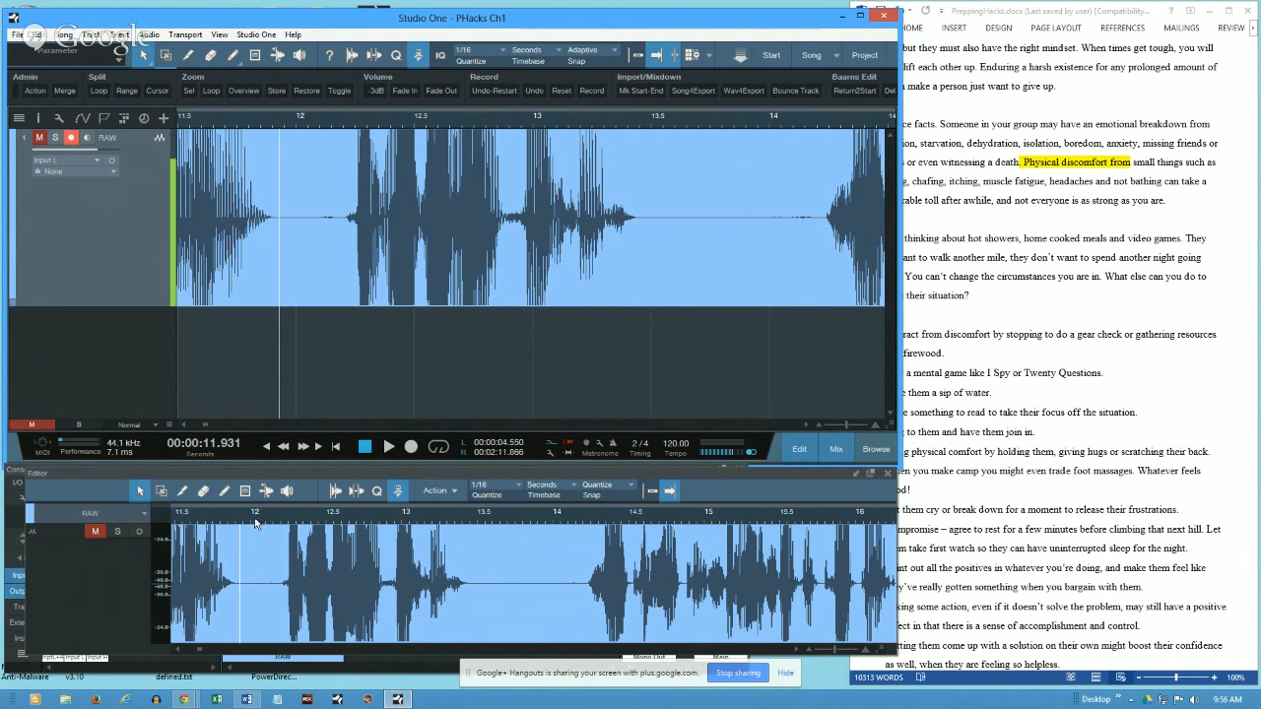
pyautogui.moveTo(279, 124)
pyautogui.mouseDown()
pyautogui.moveTo(279, 140)
pyautogui.moveTo(276, 108)
pyautogui.mouseUp()
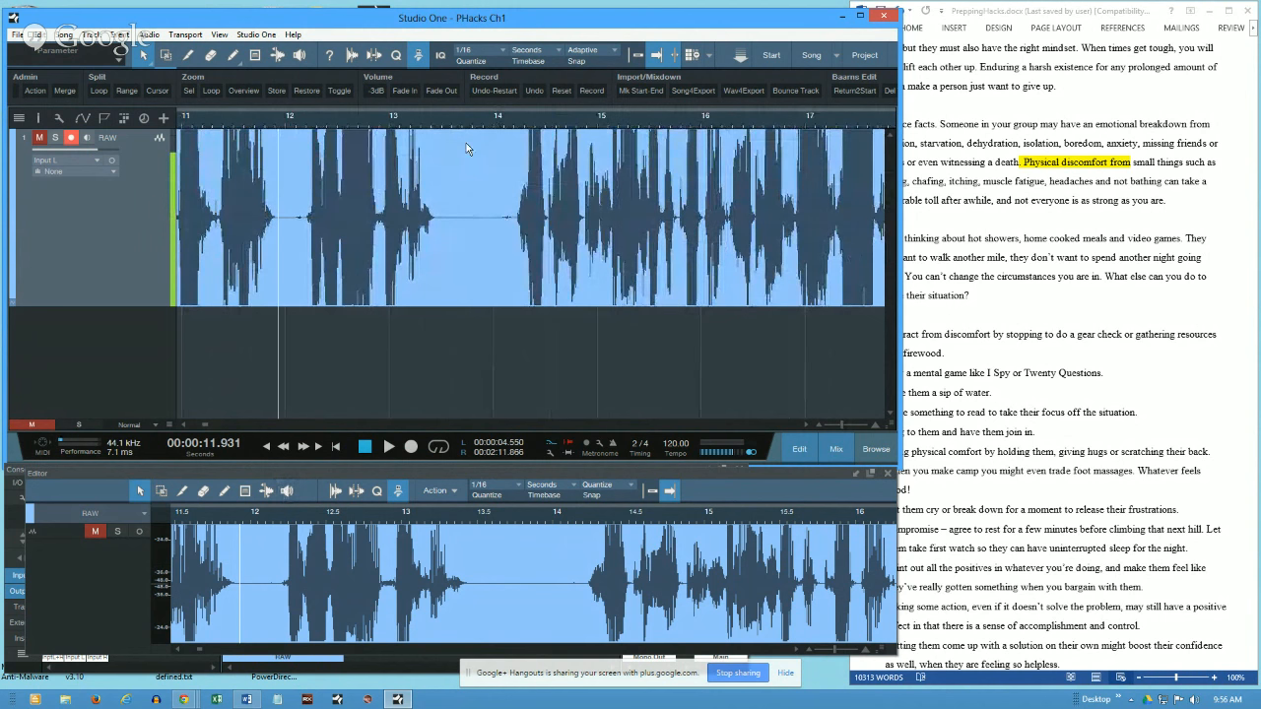
pyautogui.click(441, 123)
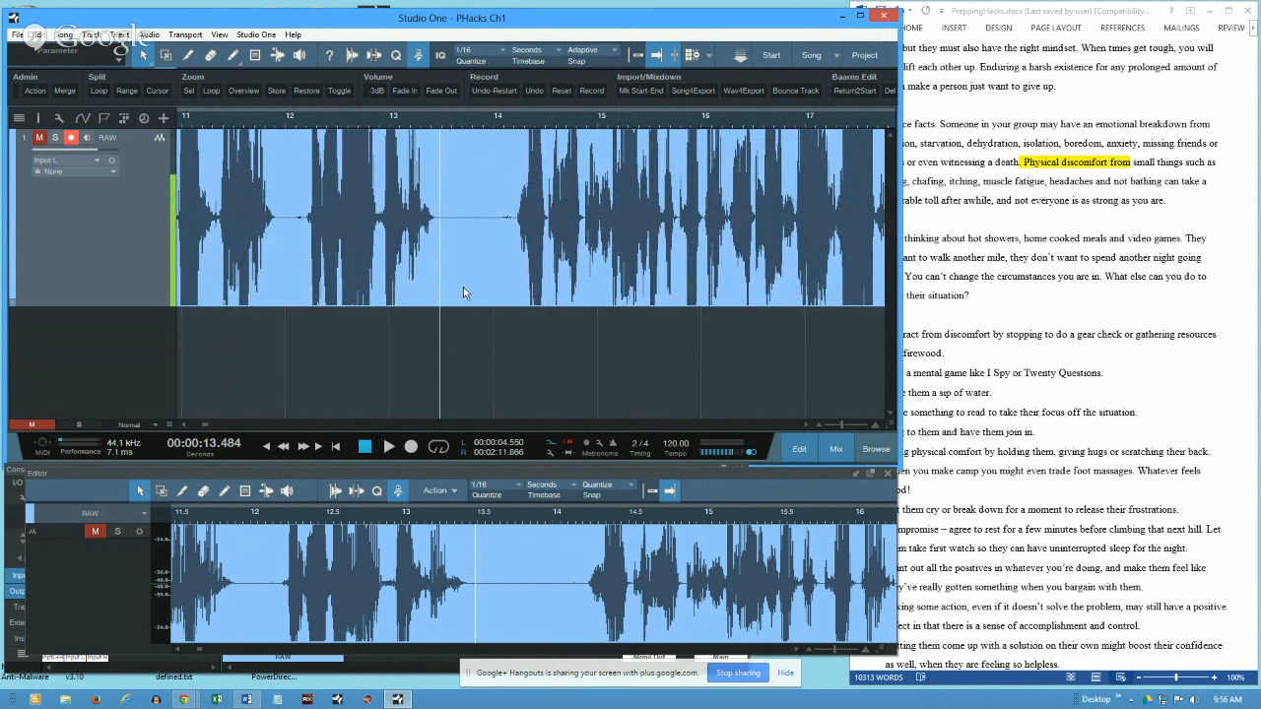
pyautogui.click(277, 122)
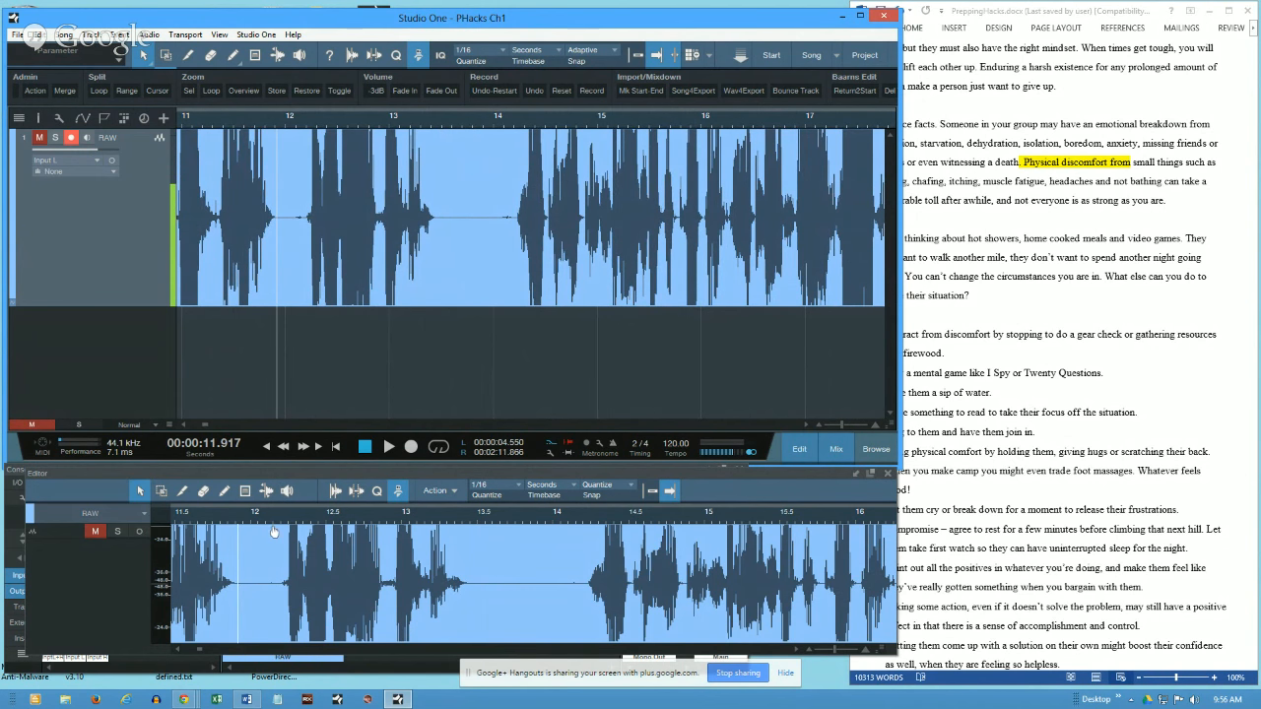
# Step: Magnify the audio editor's waveform to about 12 to 13.5 seconds and adjust its amplitude zoom
pyautogui.scroll(3, 275, 542)
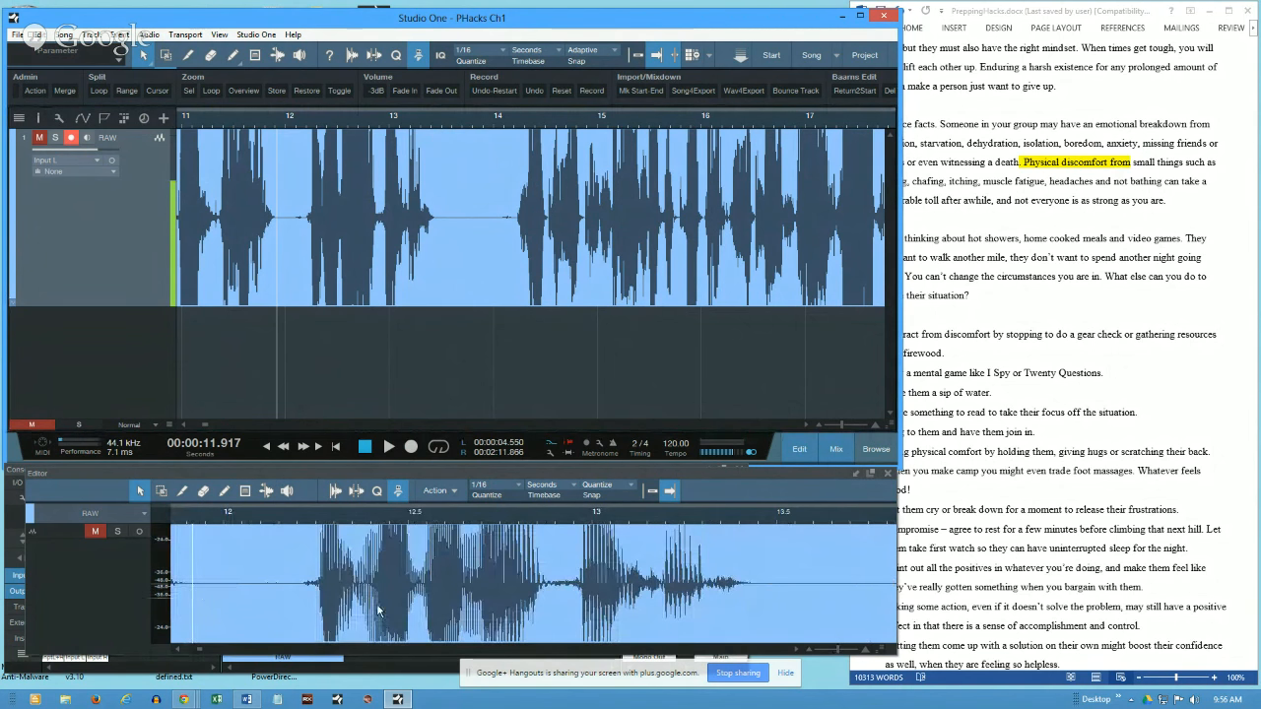
pyautogui.click(880, 648)
pyautogui.moveTo(880, 631); pyautogui.dragTo(879, 596)
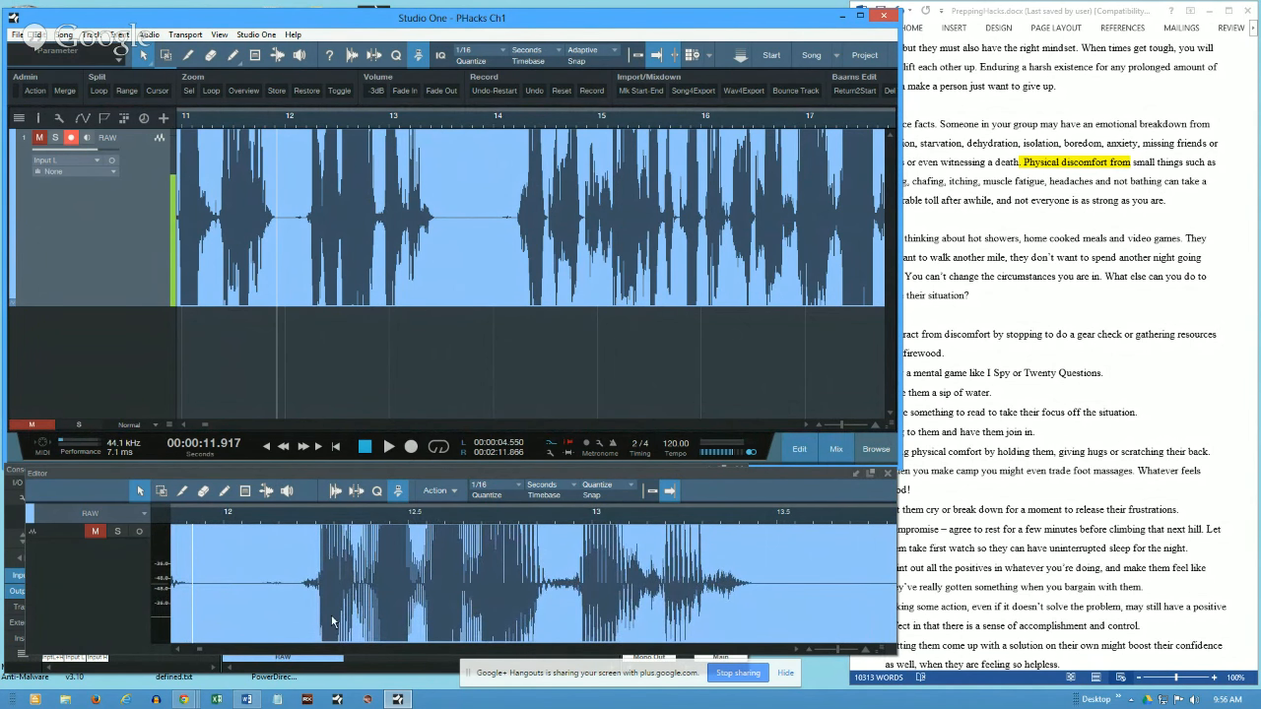
# Step: Locate the playhead at 13.667 and 14.040 seconds in the arrangement, finishing at 13.484 seconds, with the editor following each position
pyautogui.click(458, 120)
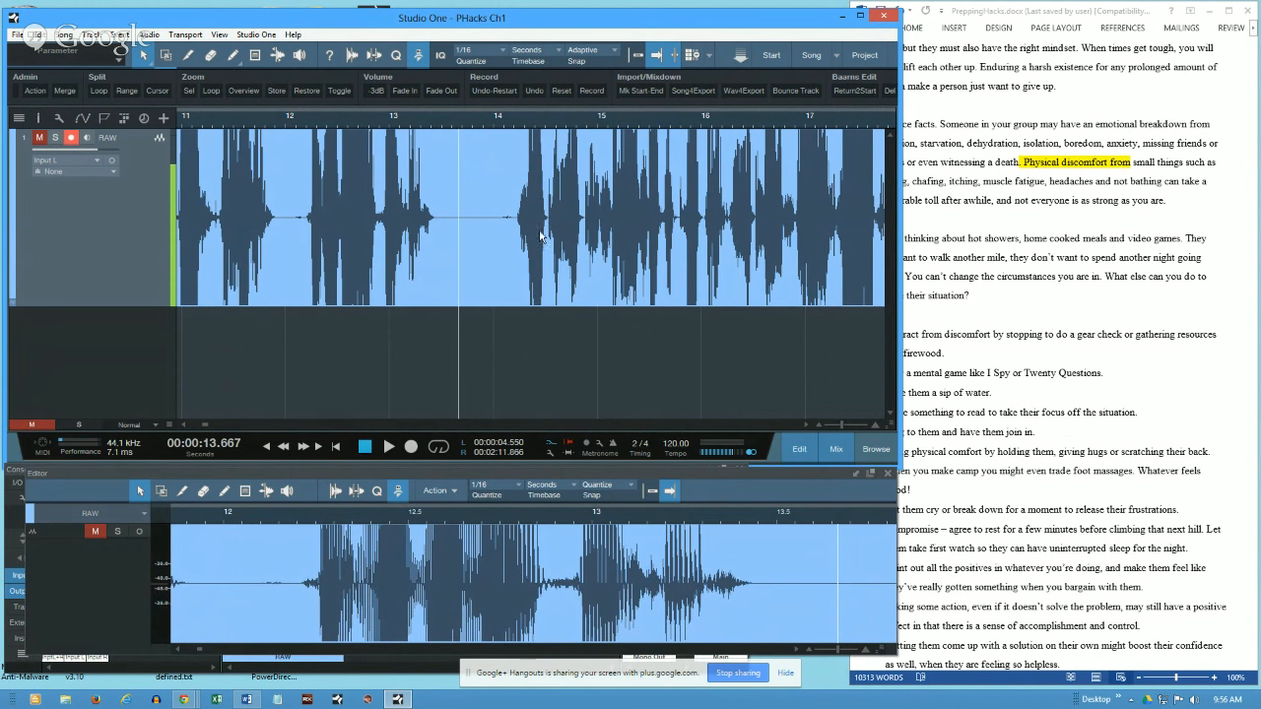
pyautogui.click(437, 126)
pyautogui.click(498, 120)
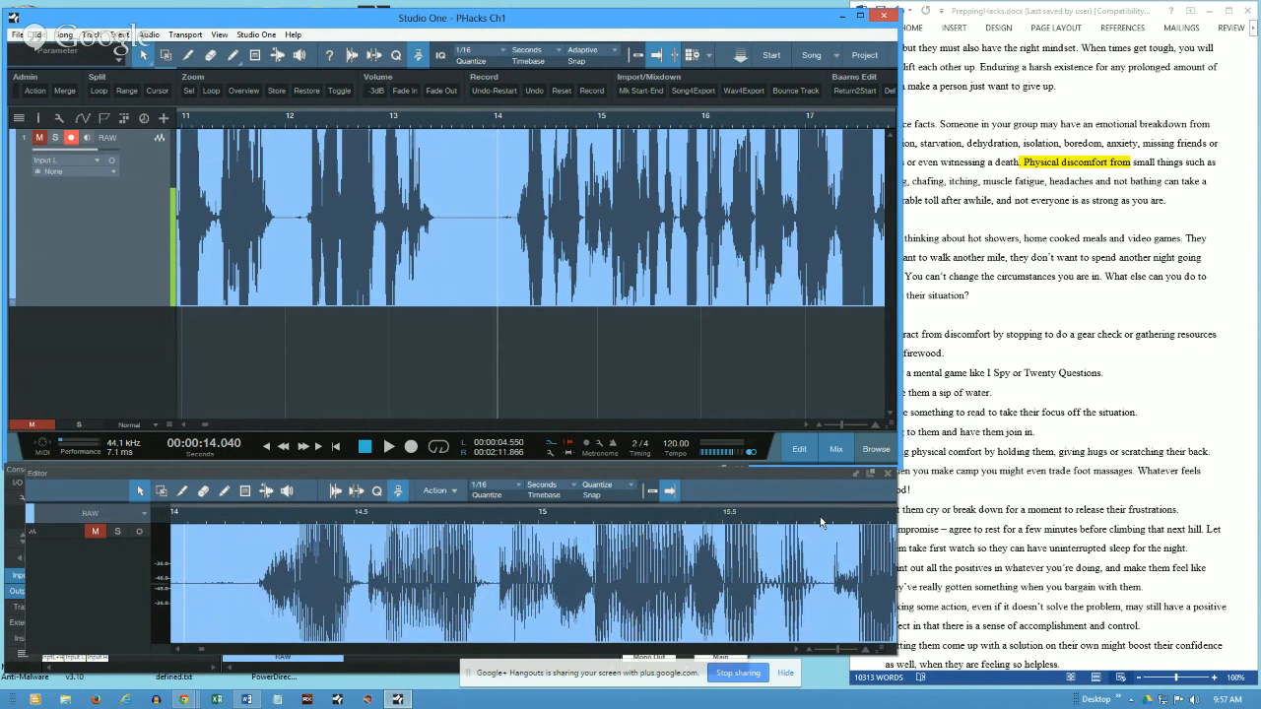
pyautogui.click(440, 125)
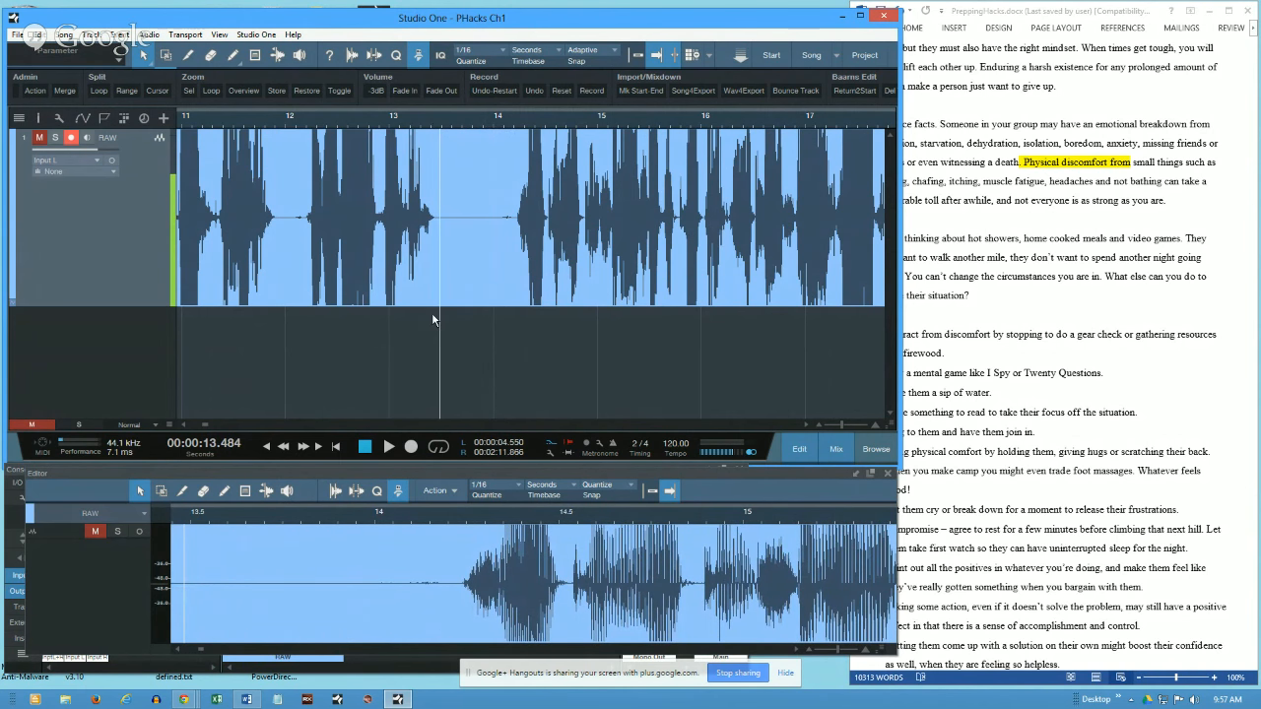
# Step: Punch-record a new take on the RAW track from 13.496 seconds to about 16.8 seconds
pyautogui.click(443, 130)
pyautogui.press('space')
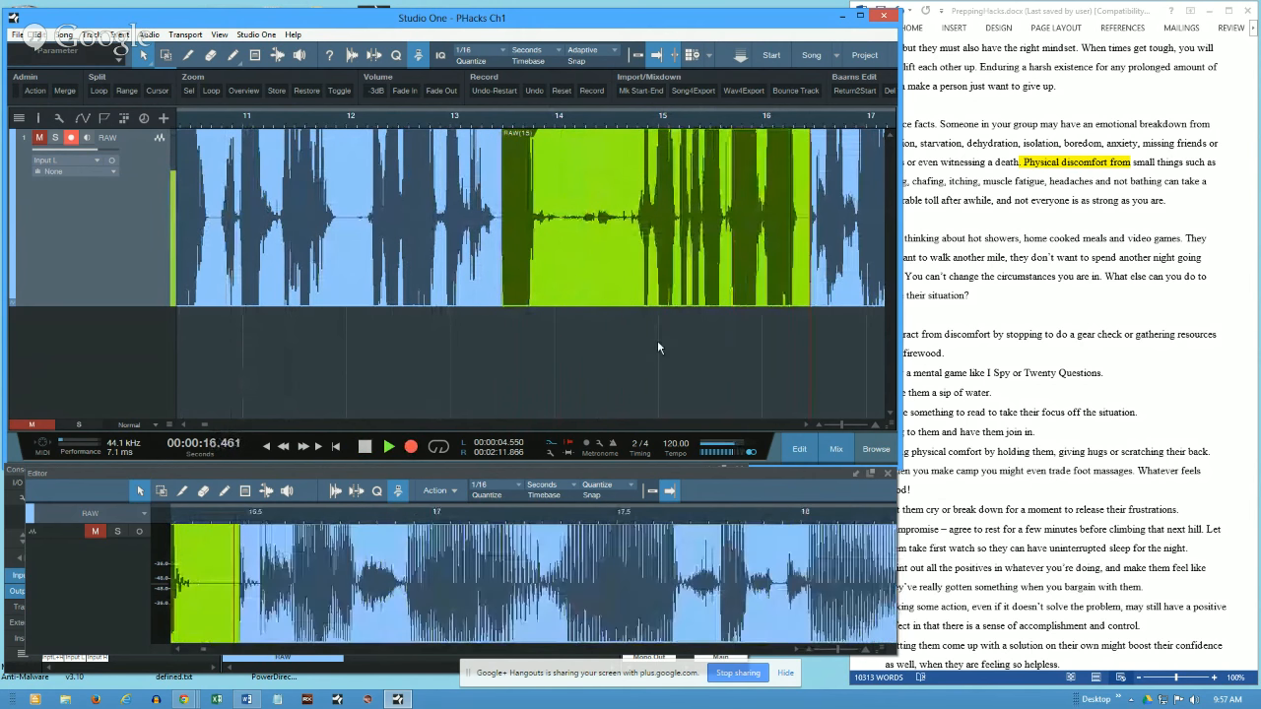
pyautogui.press('space')
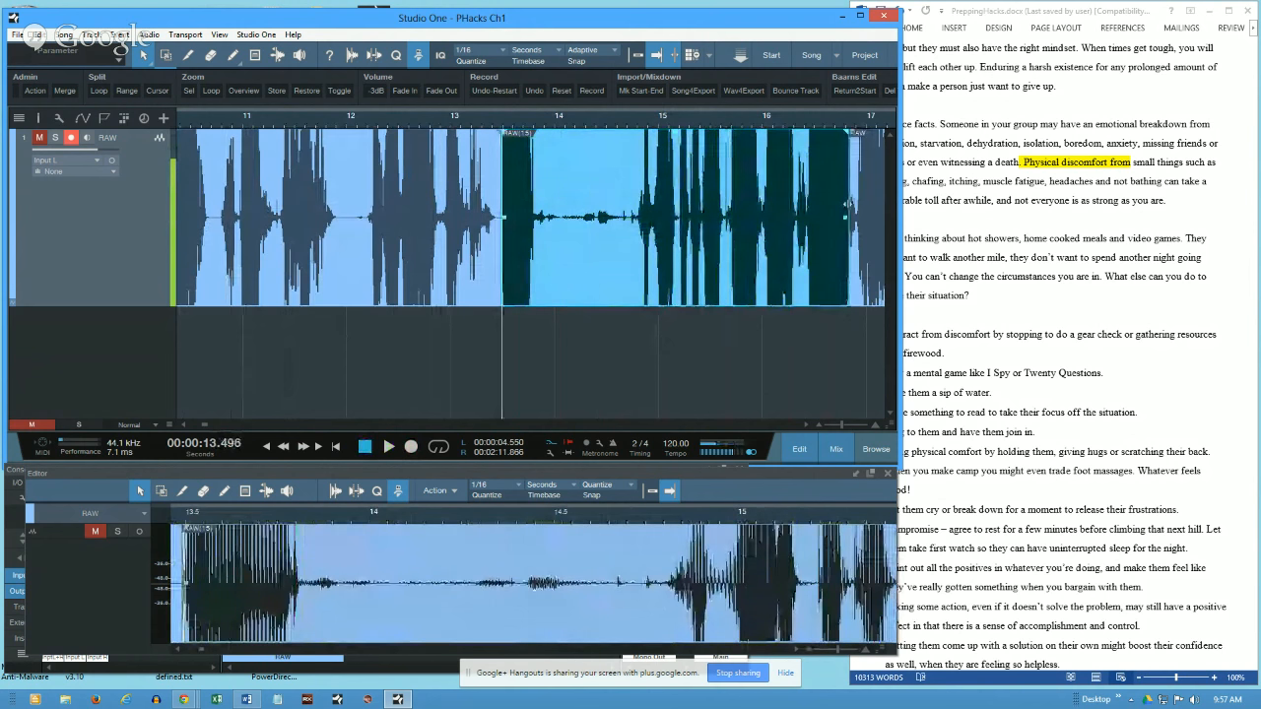
# Step: Trim the end of the punched-in take back to about 15.158 seconds and place the playhead before it at 13.458 seconds
pyautogui.moveTo(847, 209); pyautogui.dragTo(673, 237)
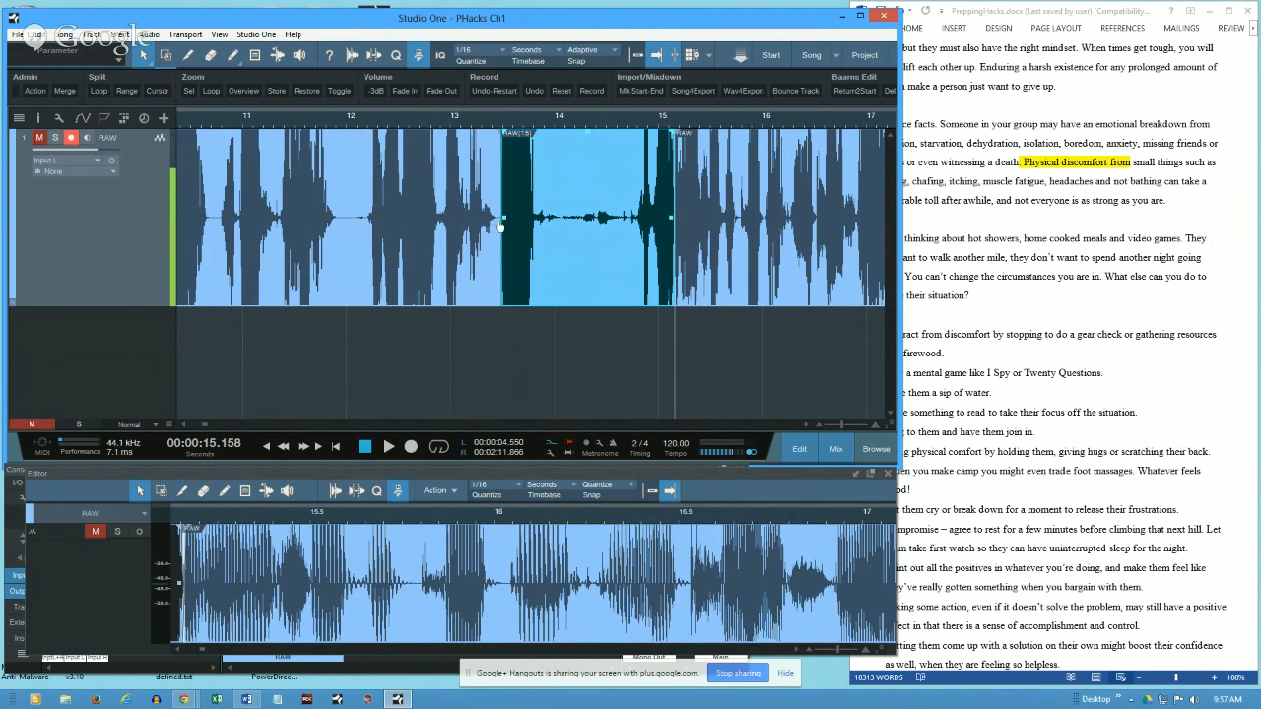
pyautogui.click(499, 122)
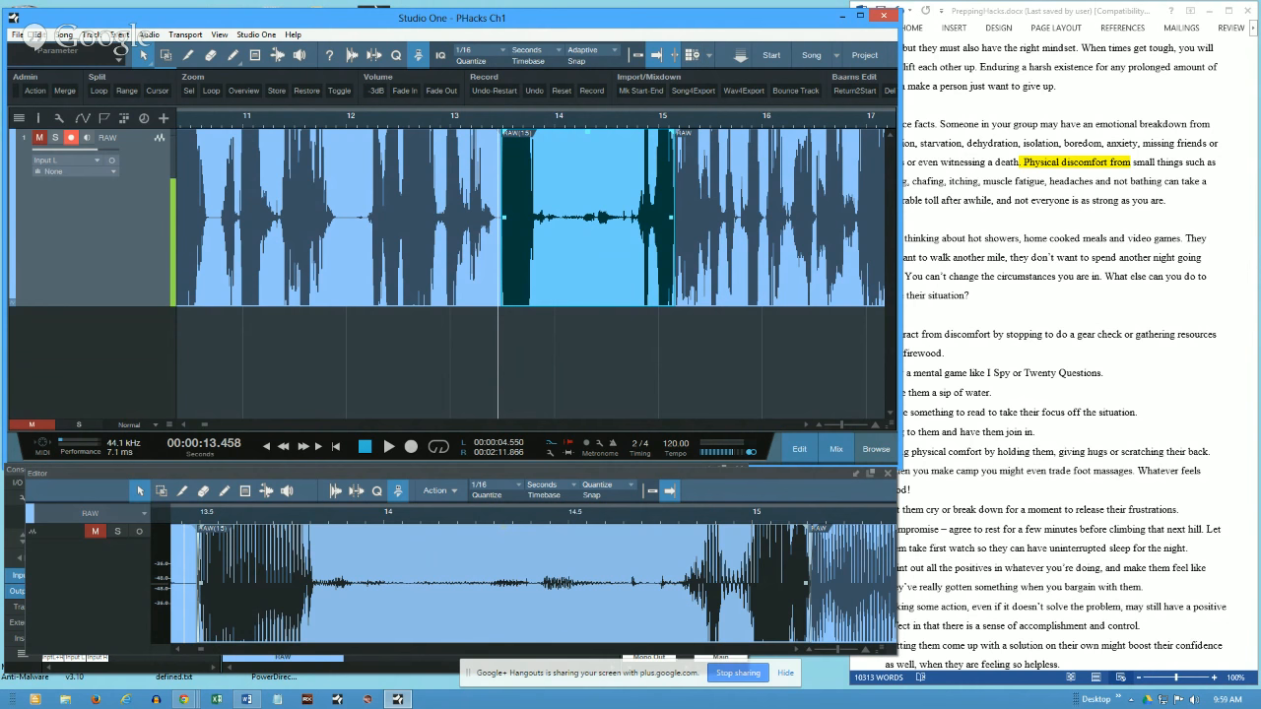
# Step: Create a new song from the first V3 audiobook chapters template among the user templates
pyautogui.click(764, 53)
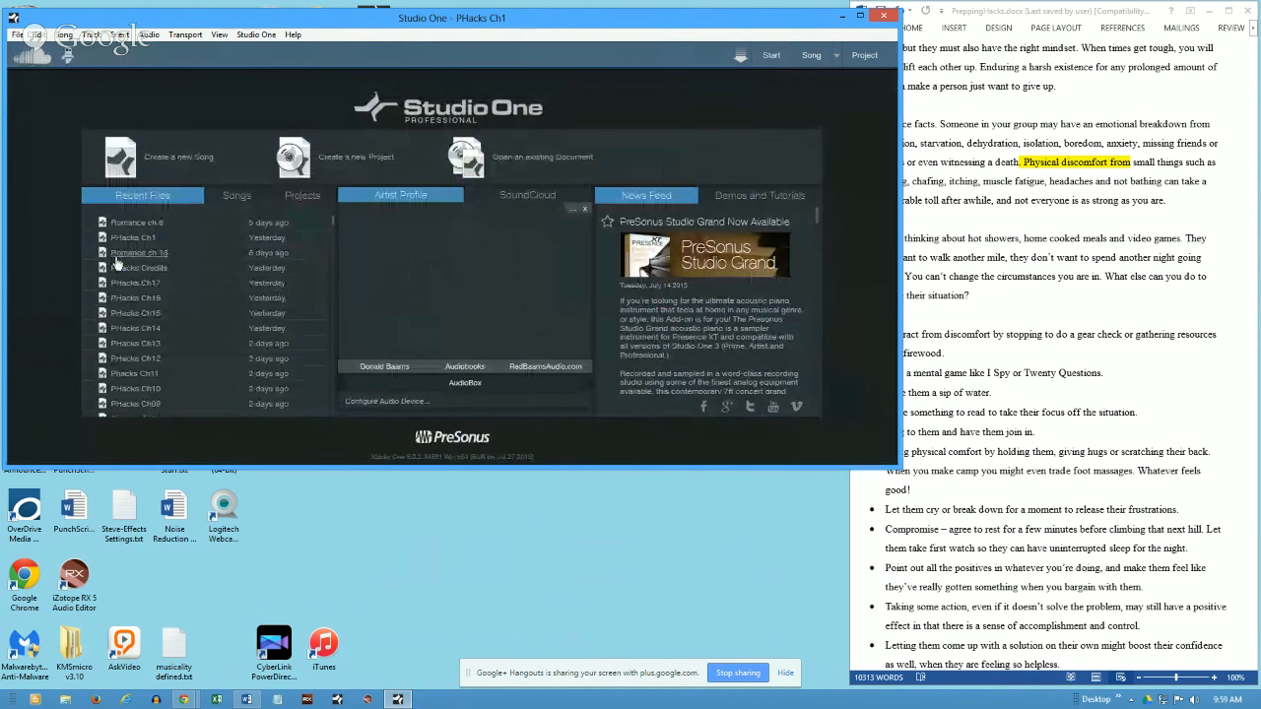
pyautogui.click(172, 163)
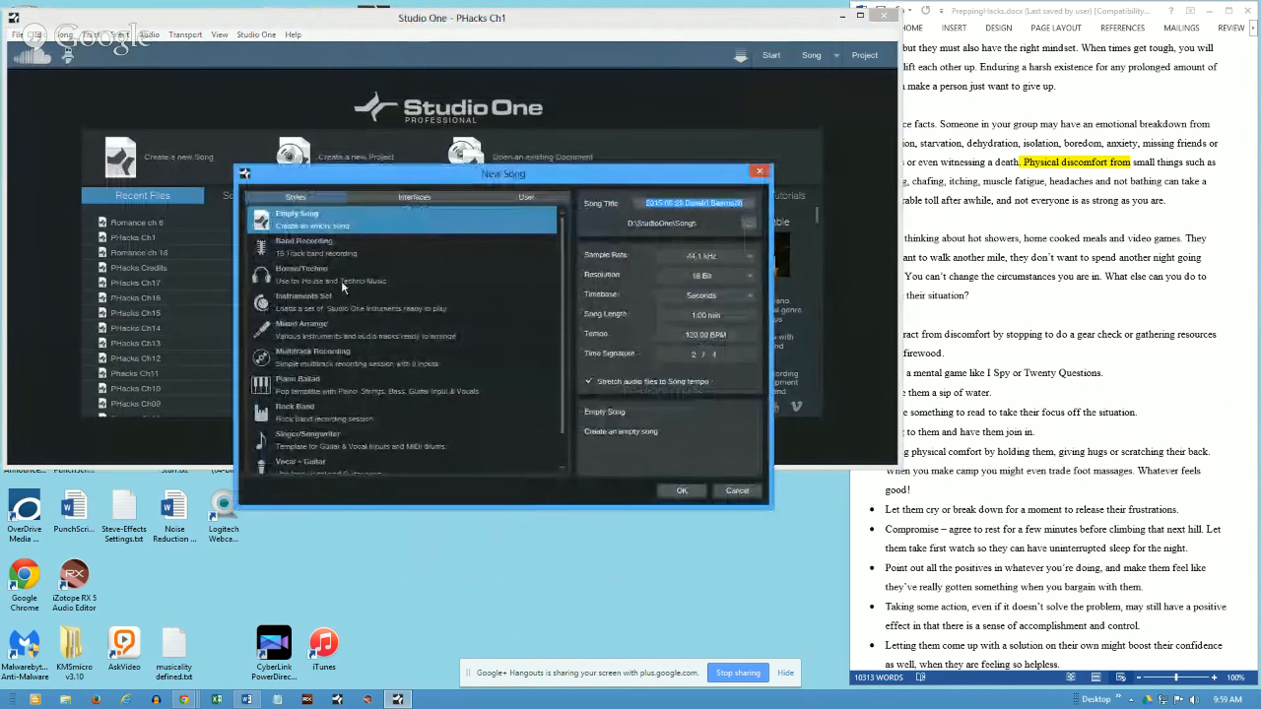
pyautogui.click(524, 197)
pyautogui.click(315, 246)
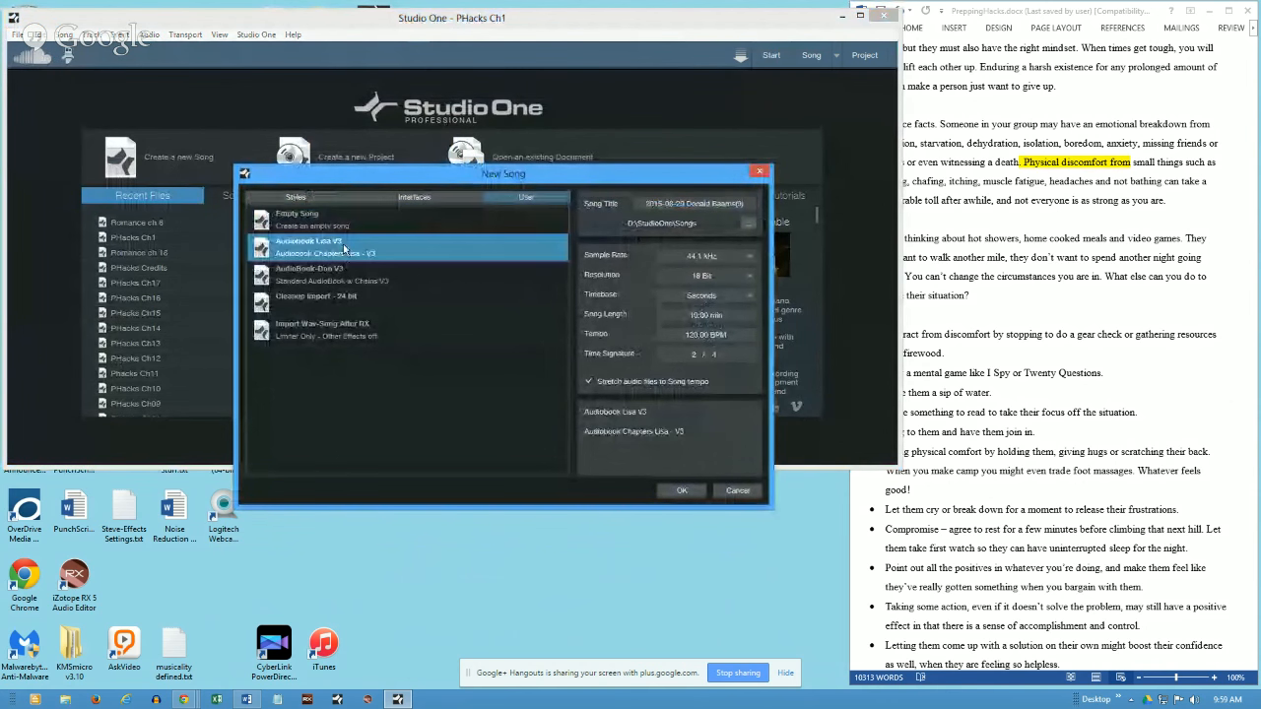
pyautogui.click(678, 492)
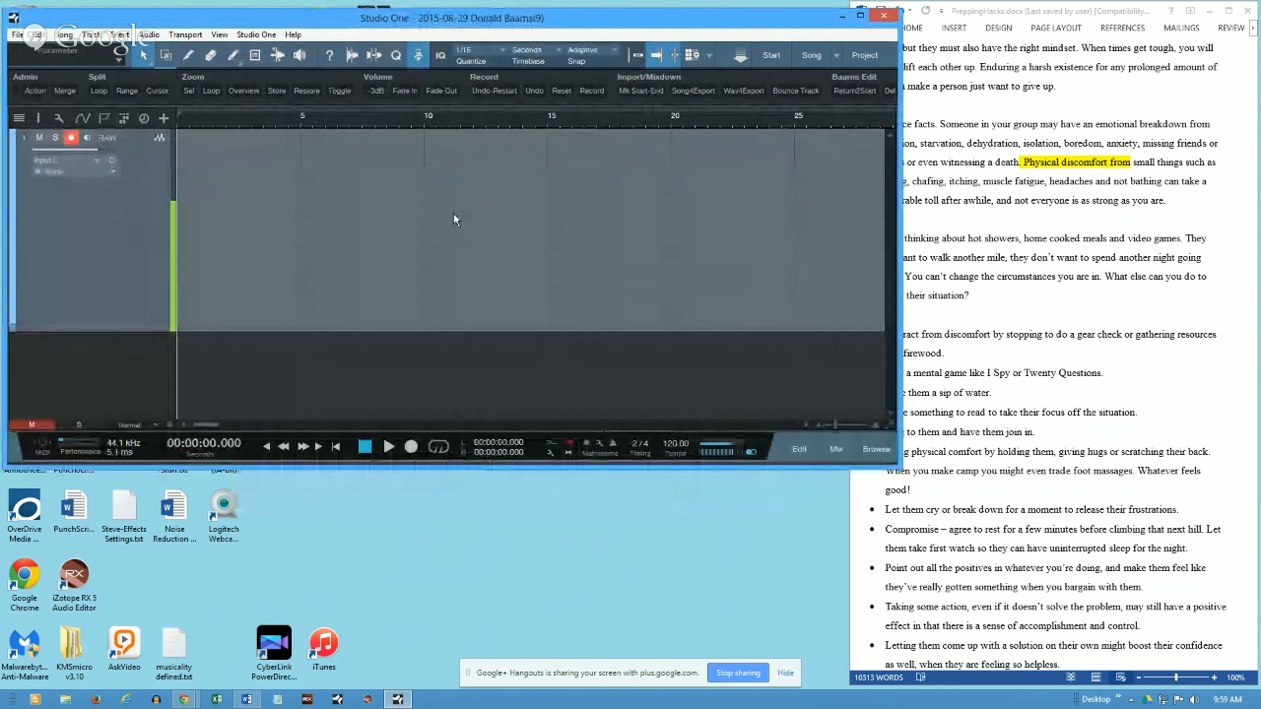
# Step: Record a take of about 2 seconds at the start of the RAW track and punch-record another from 1.756 to about 12 seconds
pyautogui.press('KP_Multiply')
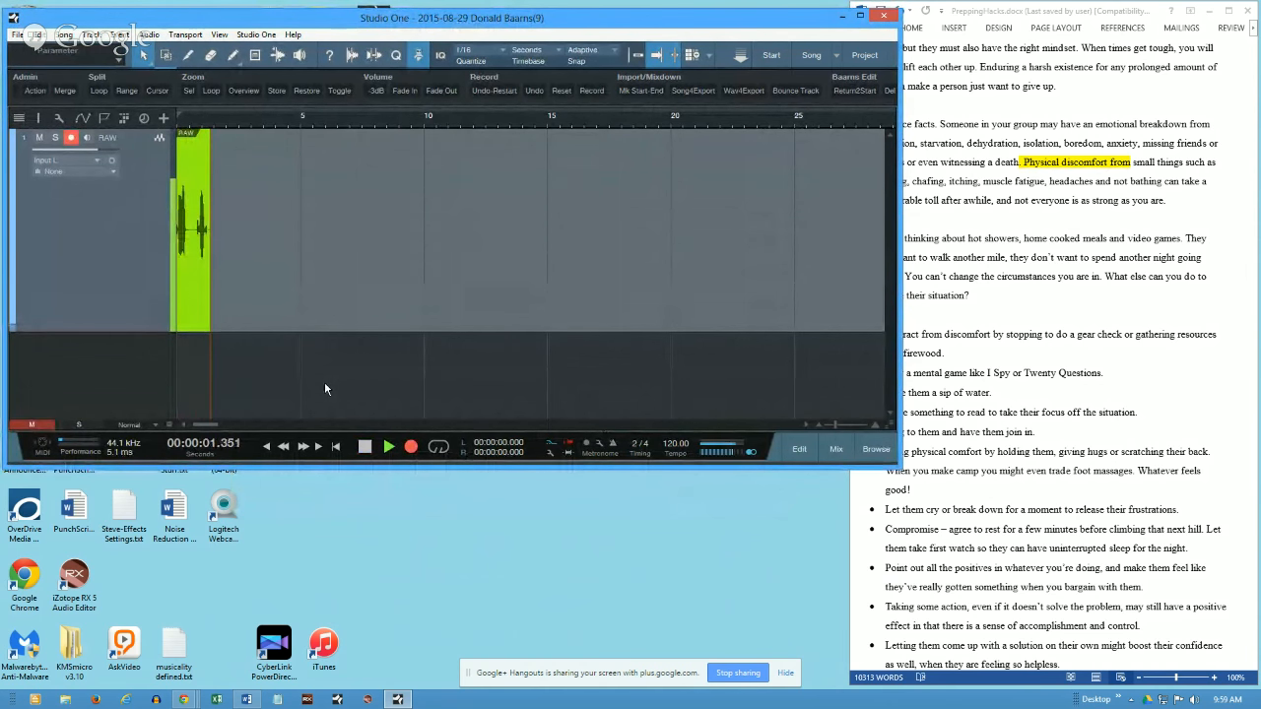
pyautogui.press('space')
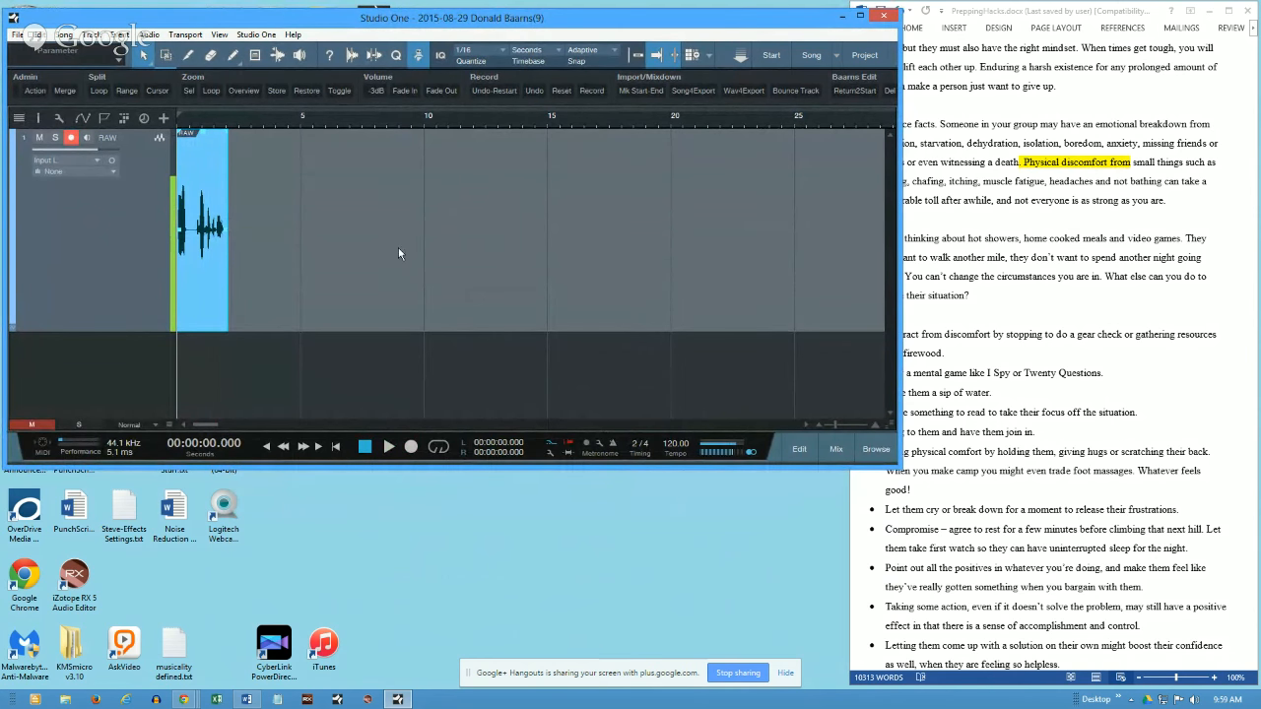
pyautogui.click(220, 125)
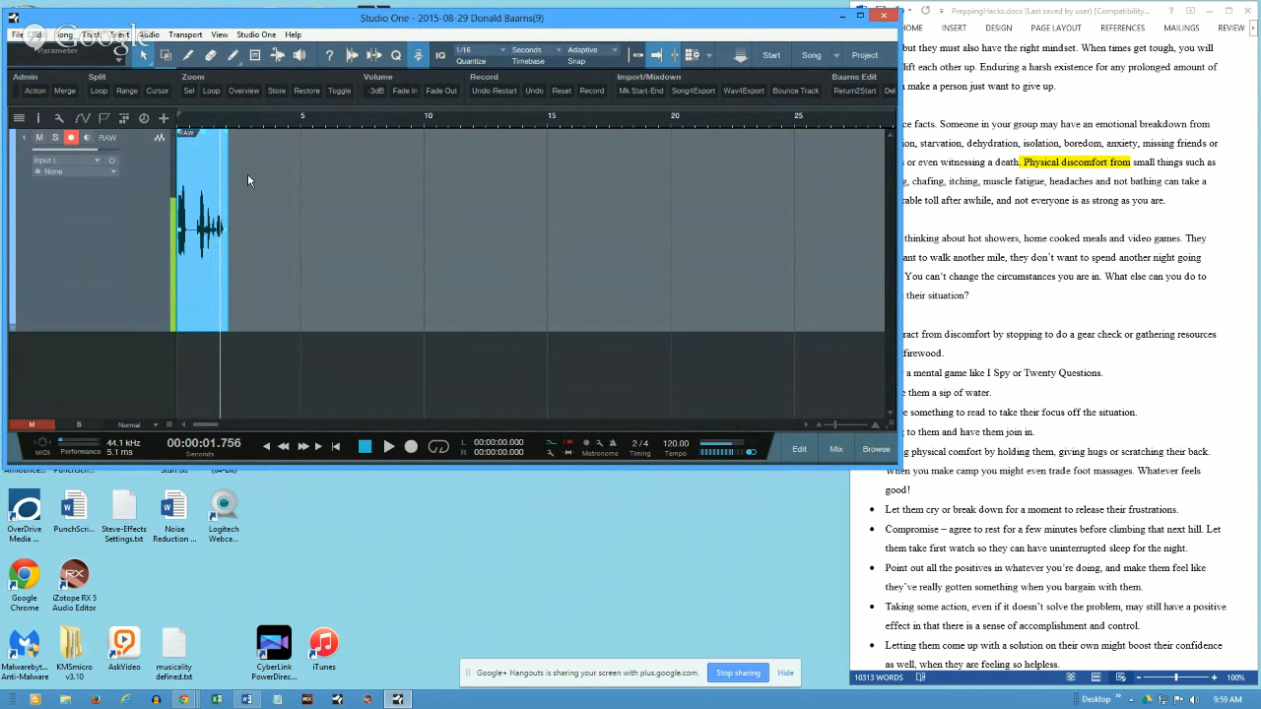
pyautogui.press('KP_Multiply')
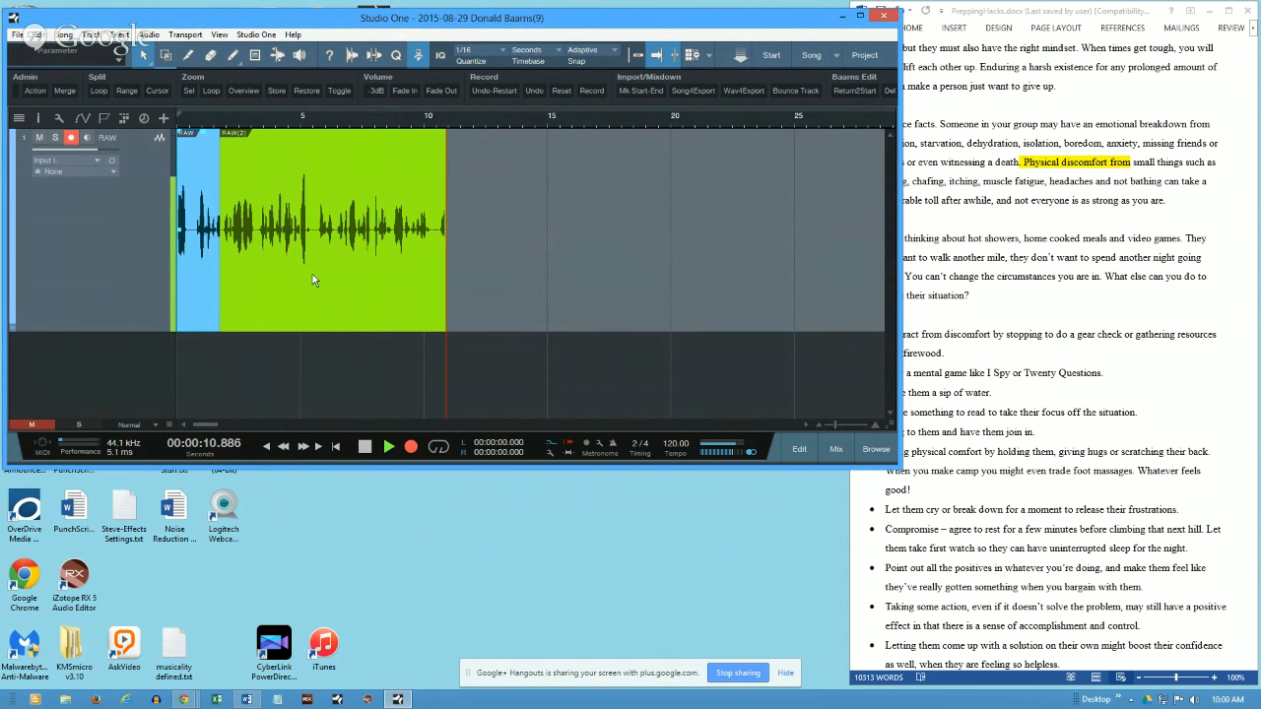
pyautogui.press('space')
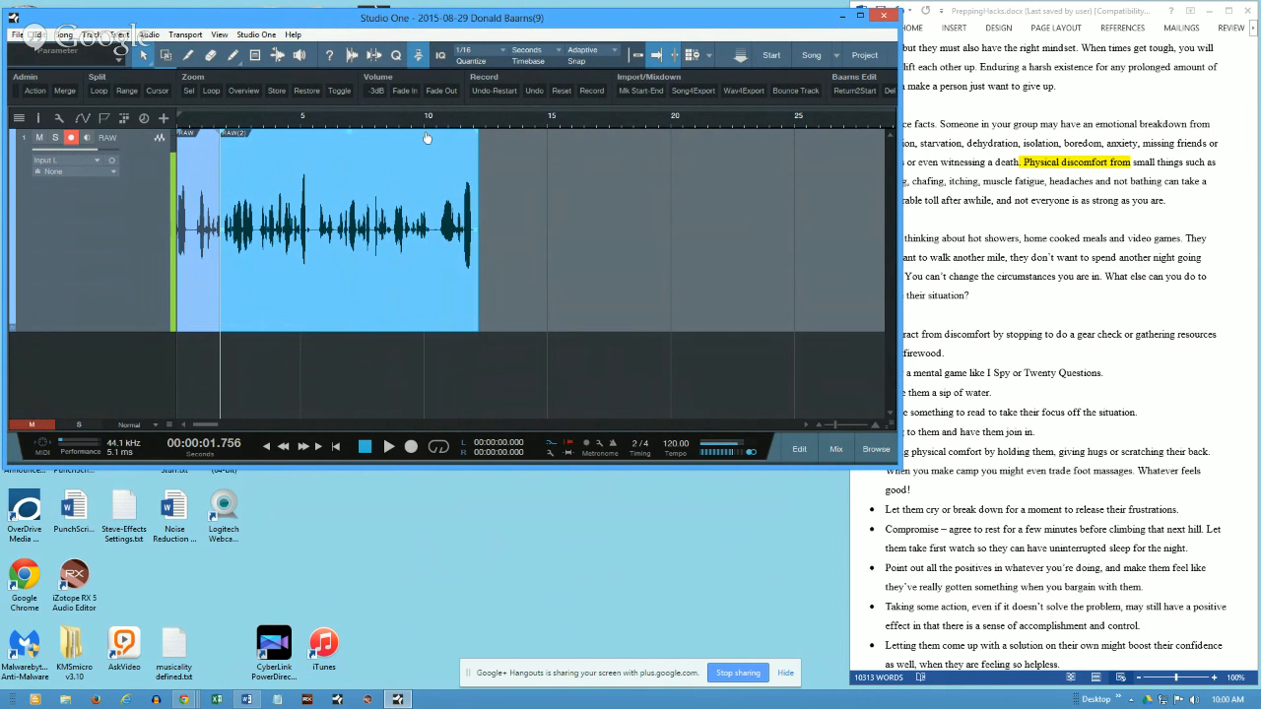
# Step: Show the audio editor below the arrangement and locate the playhead at 10.403 seconds in the second RAW take
pyautogui.click(428, 121)
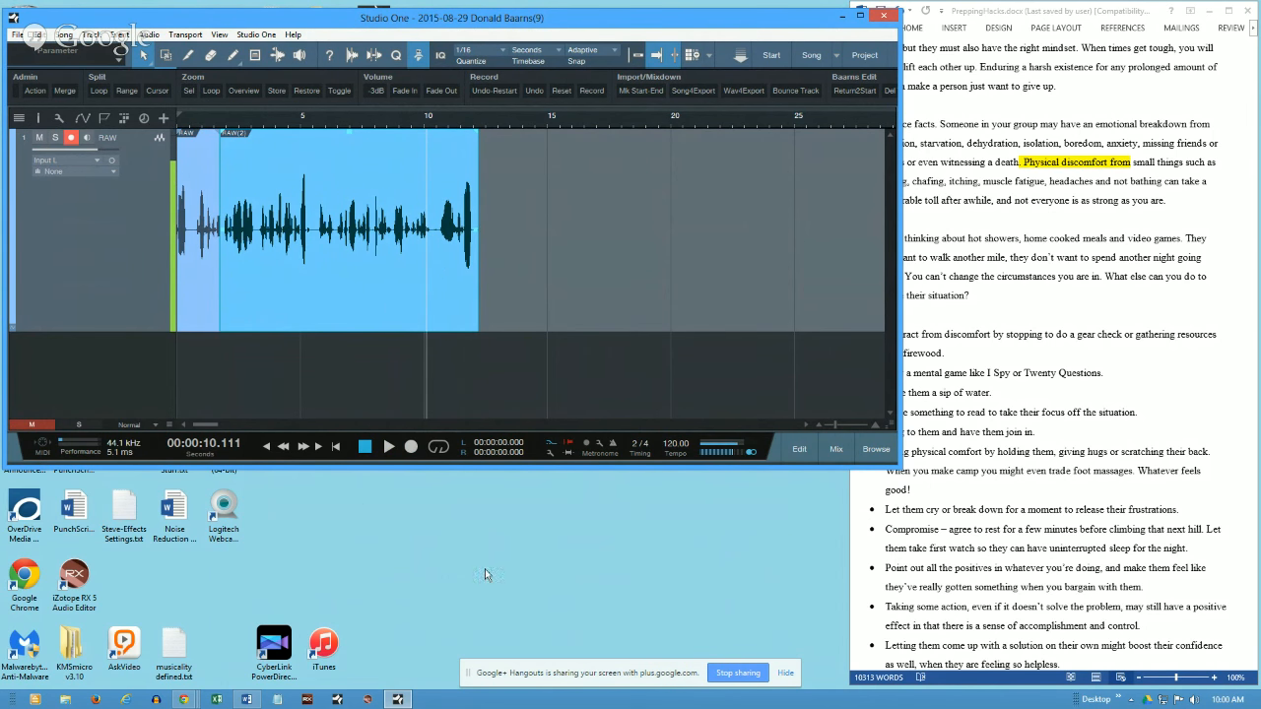
pyautogui.click(799, 449)
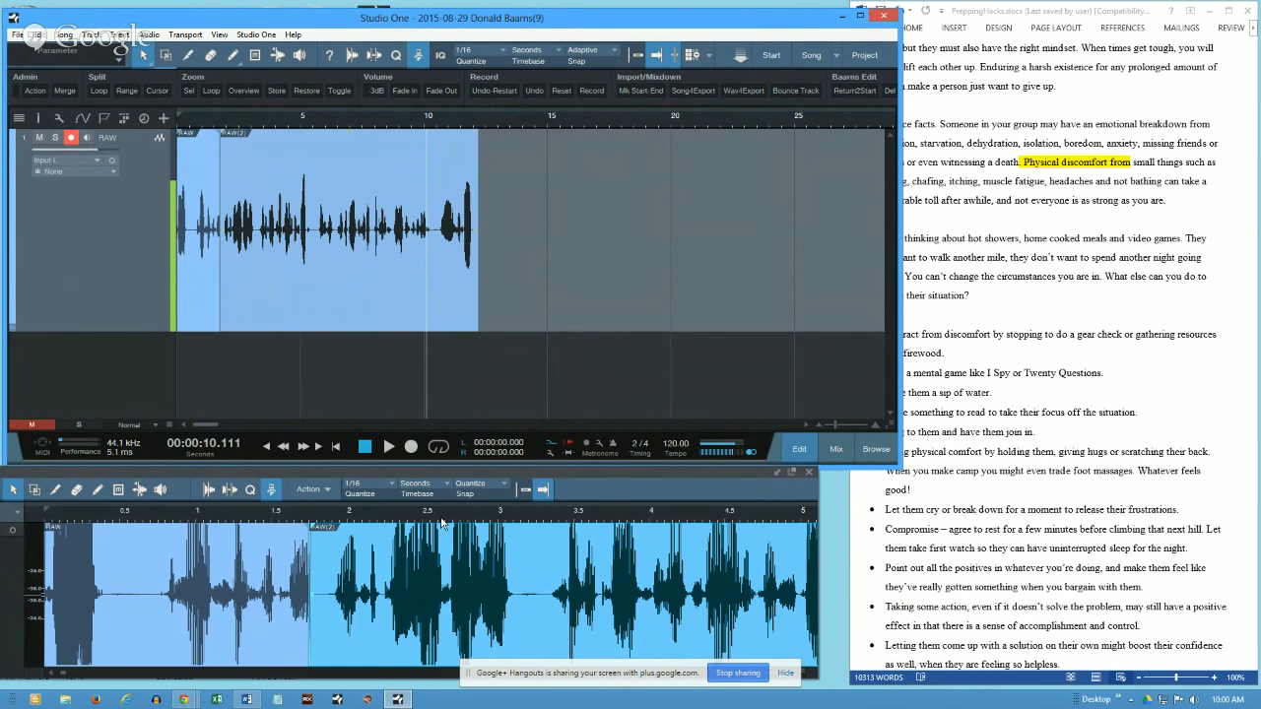
pyautogui.click(434, 122)
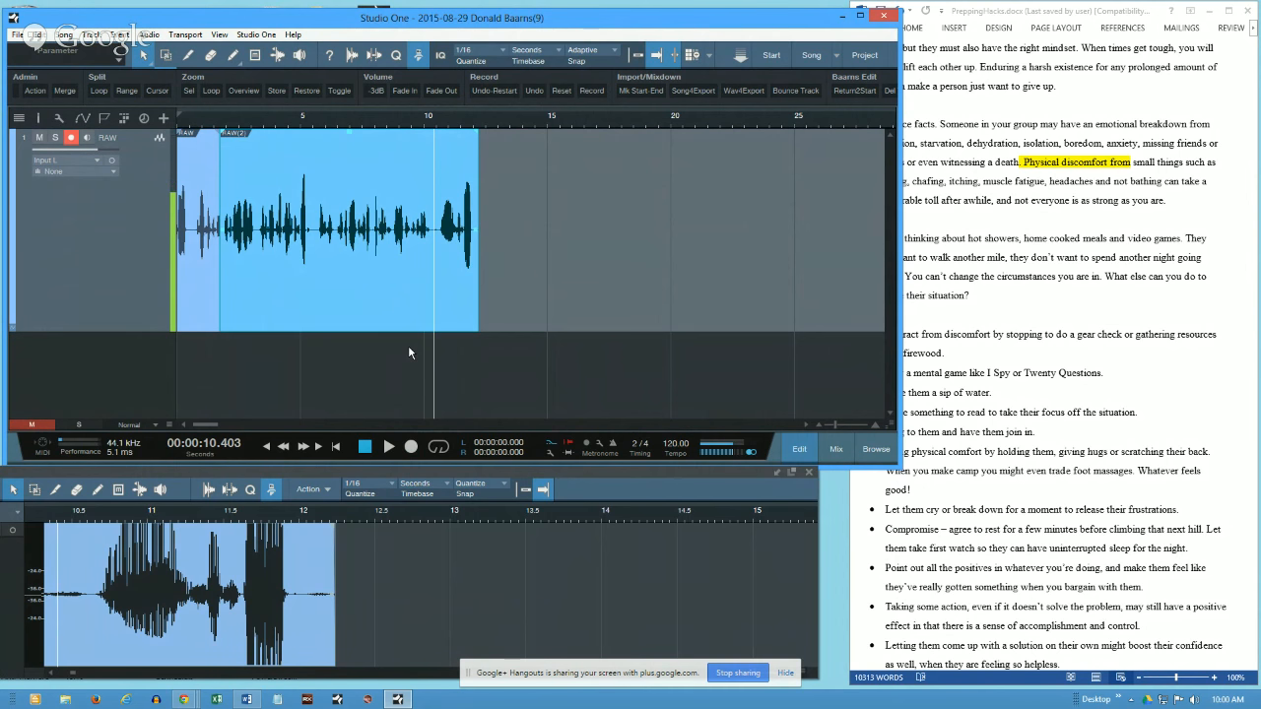
# Step: Punch-record over the second RAW take from 10.403 seconds, with pre-roll playback leading into the punch
pyautogui.press('space')
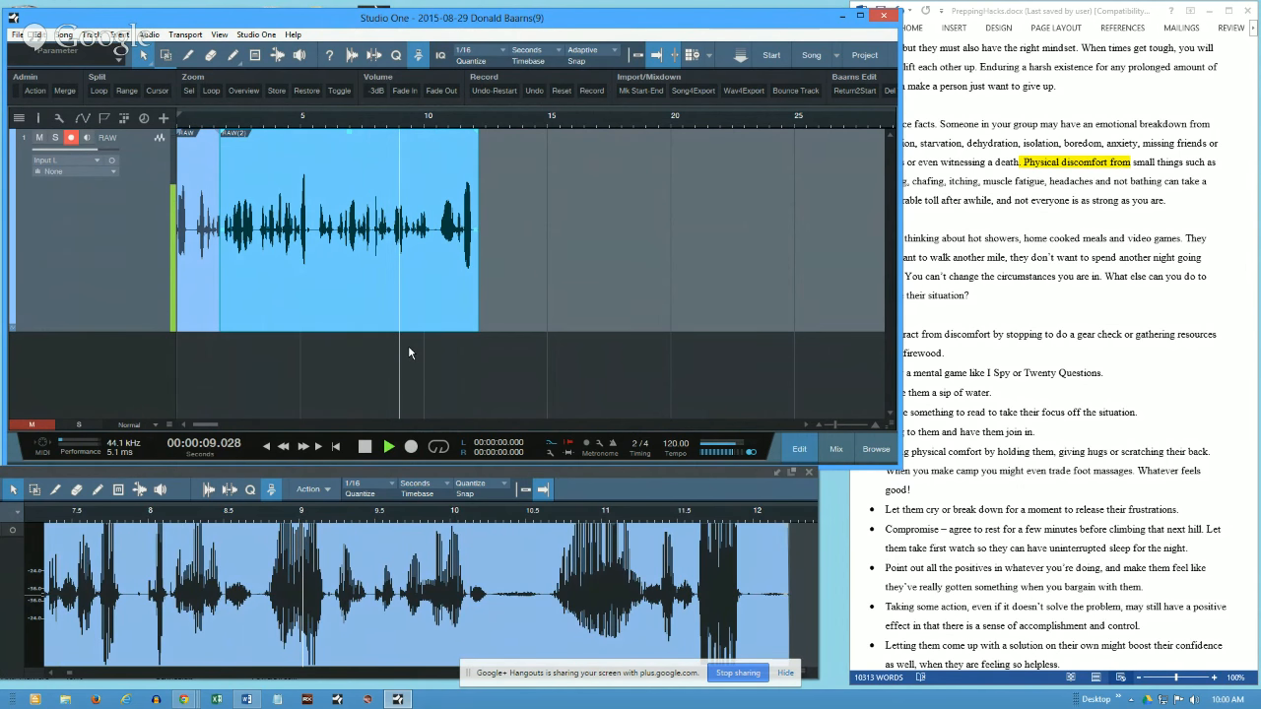
pyautogui.press('KP_Multiply')
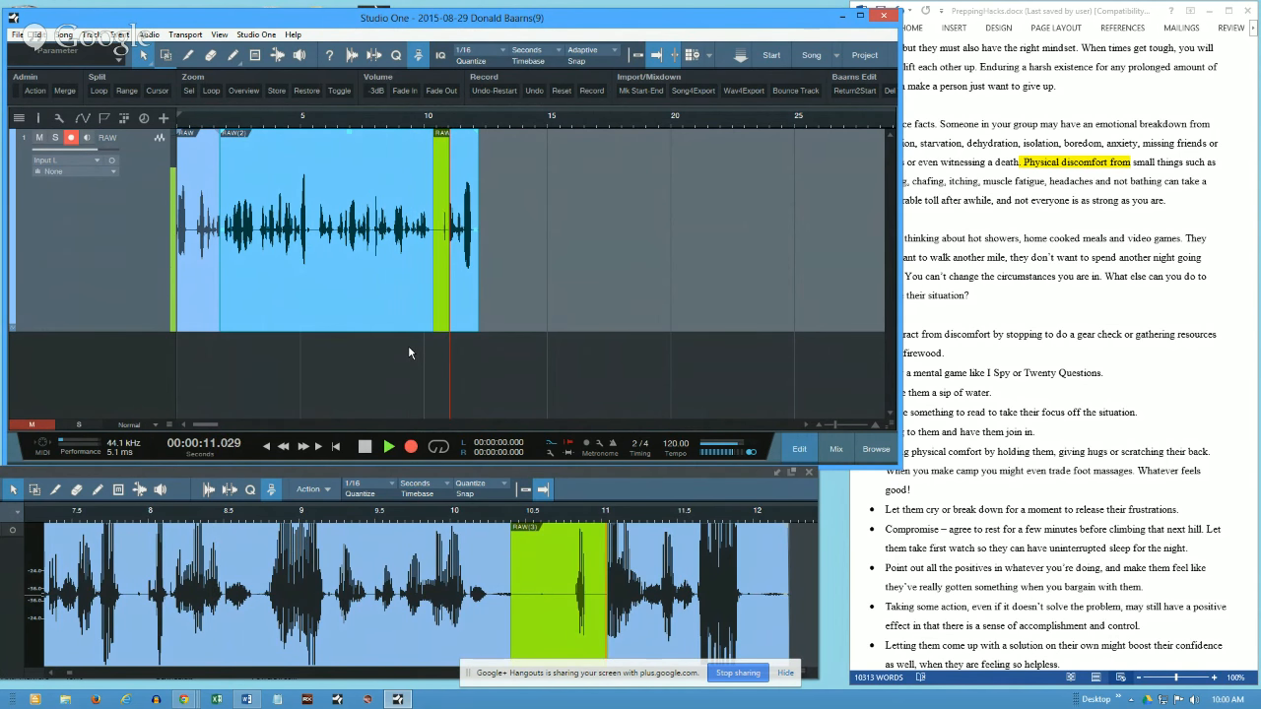
# Step: Undo the last punch and re-record the opening of the RAW track from 0 to about 1.8 seconds
pyautogui.hotkey('ctrl', 'z')
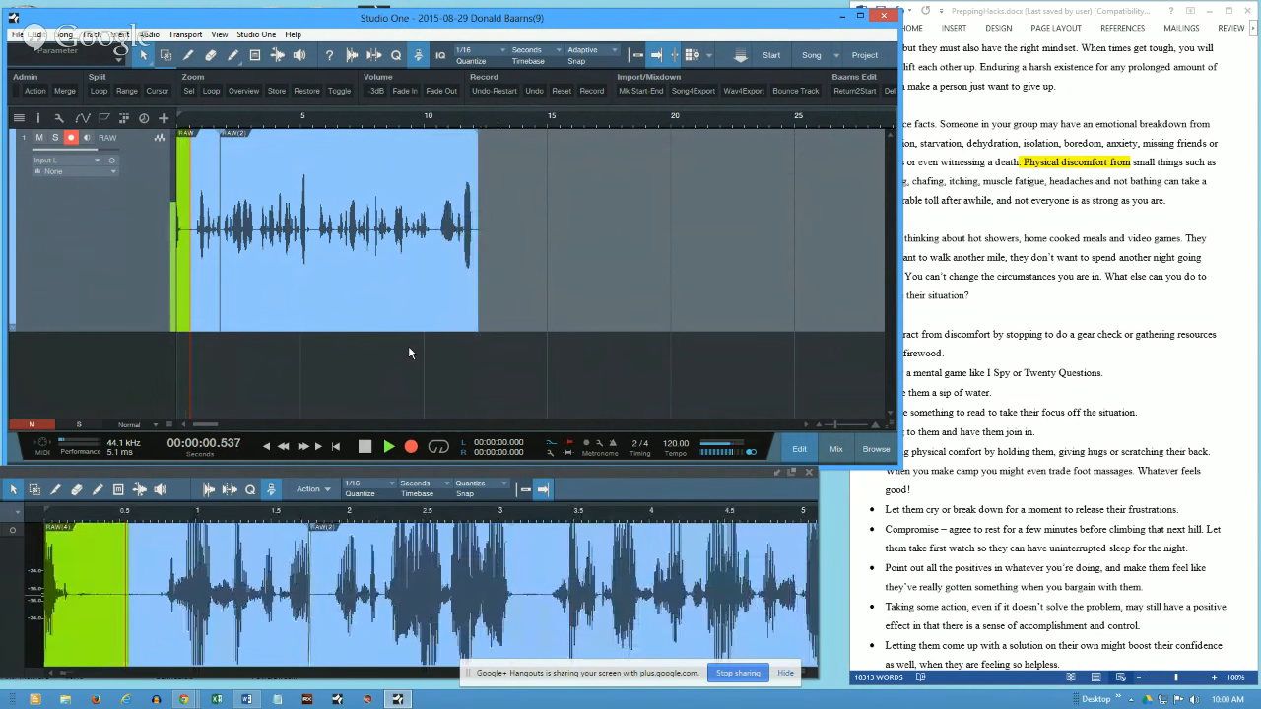
pyautogui.press('space')
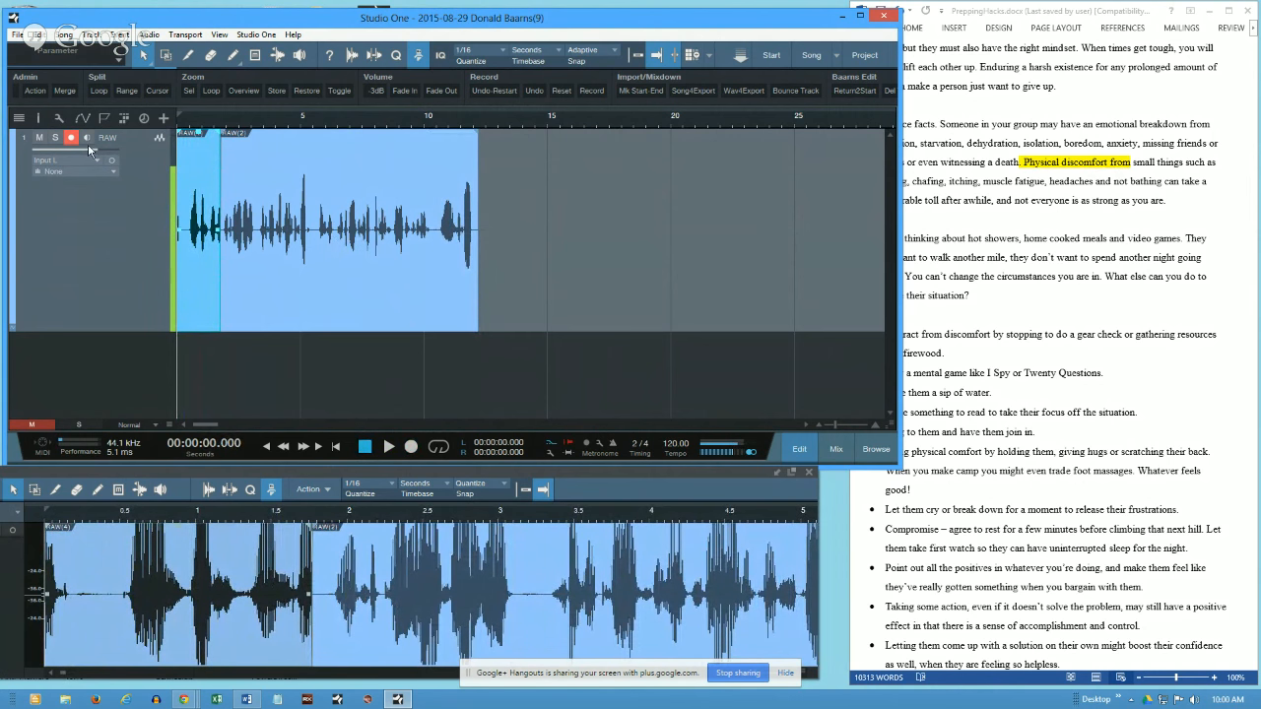
# Step: Show the track list to review the template's tracks and hide it again
pyautogui.click(18, 117)
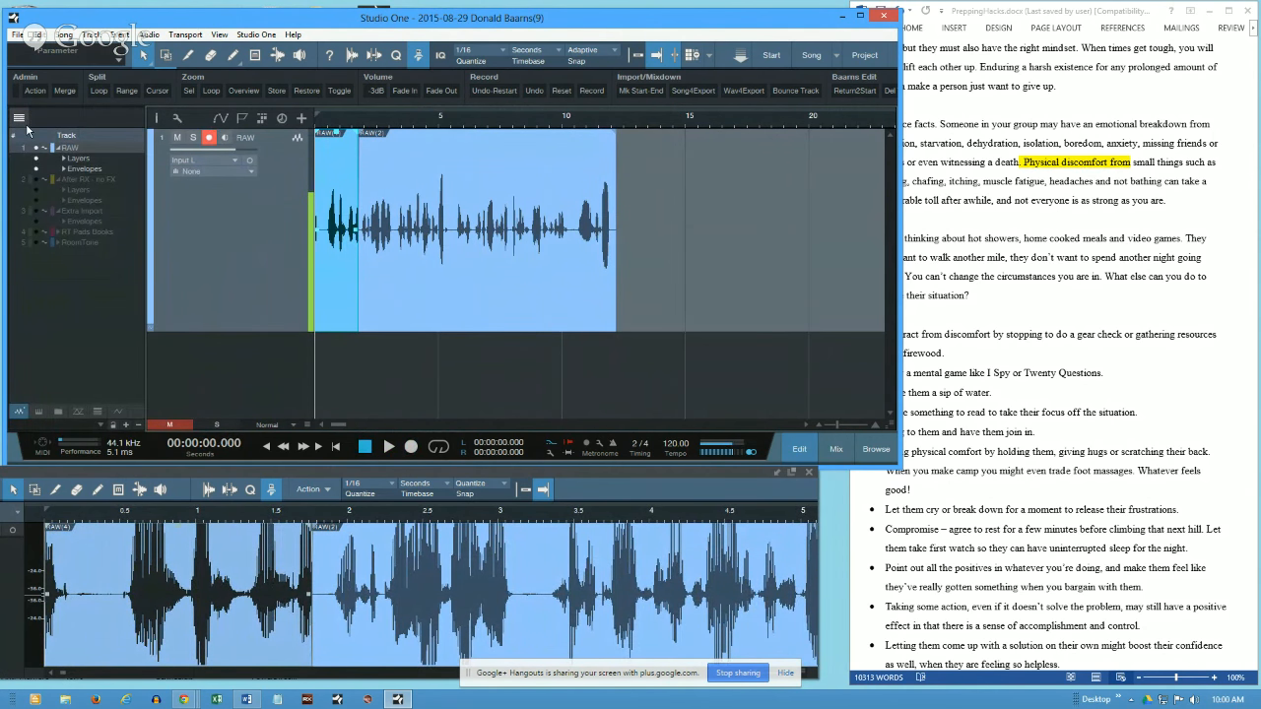
pyautogui.click(18, 117)
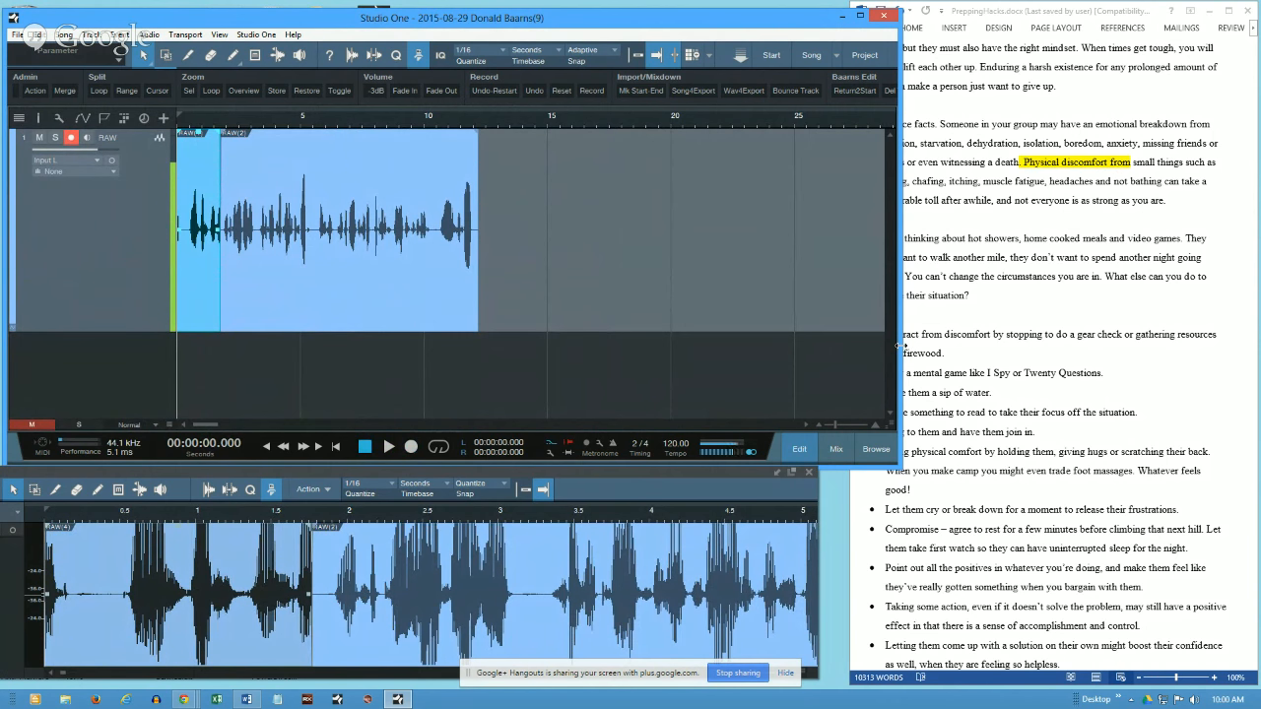
# Step: Narrow the song window to uncover the script document beside it and stop the Hangouts screen sharing
pyautogui.moveTo(900, 346); pyautogui.dragTo(861, 353)
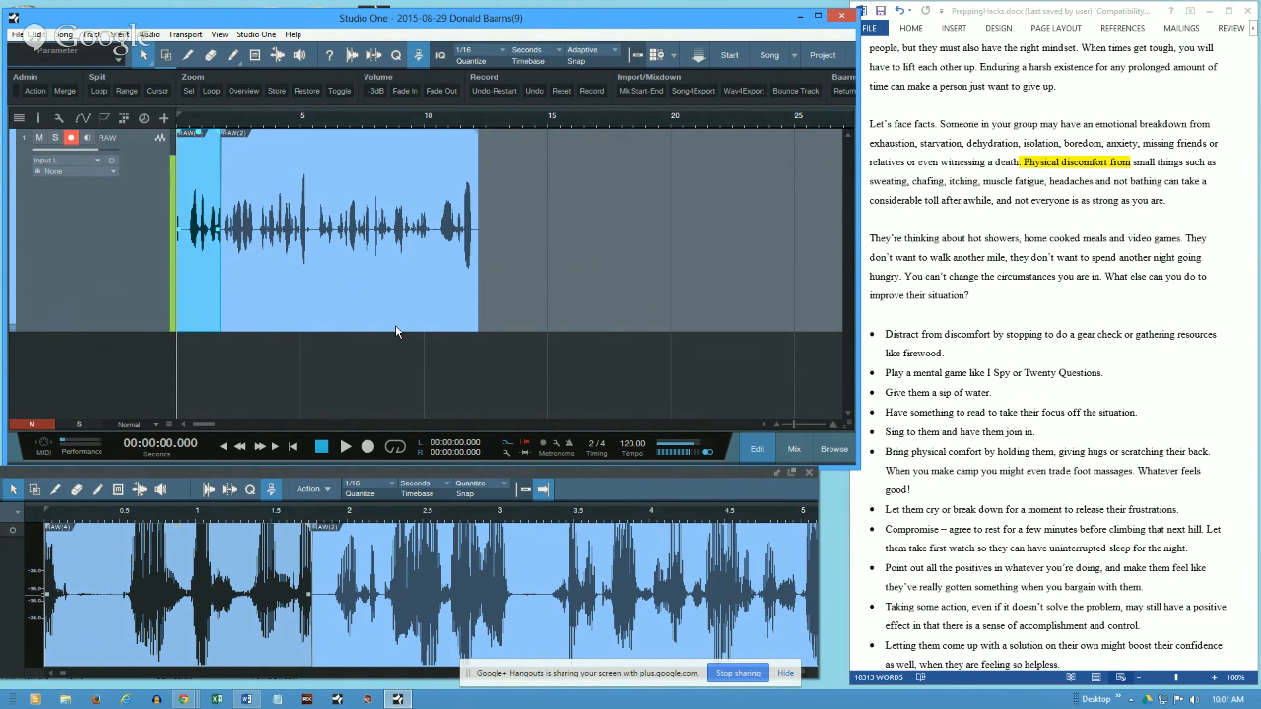
pyautogui.click(750, 678)
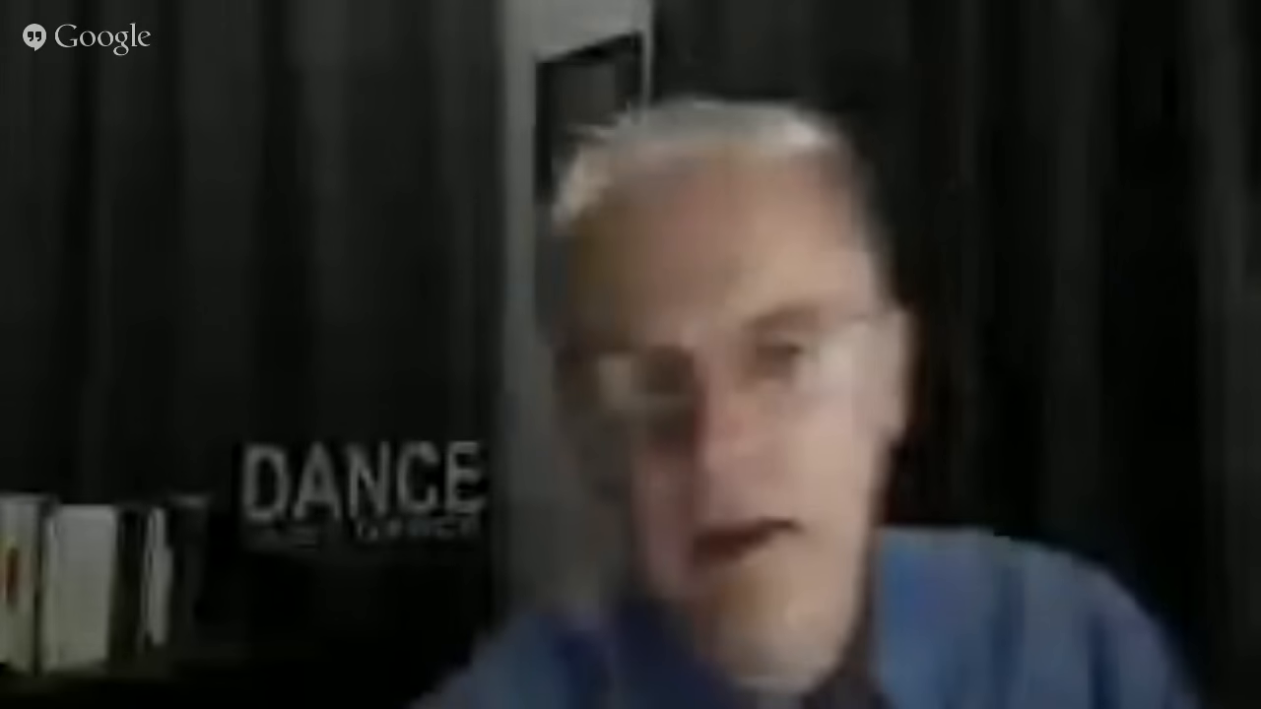